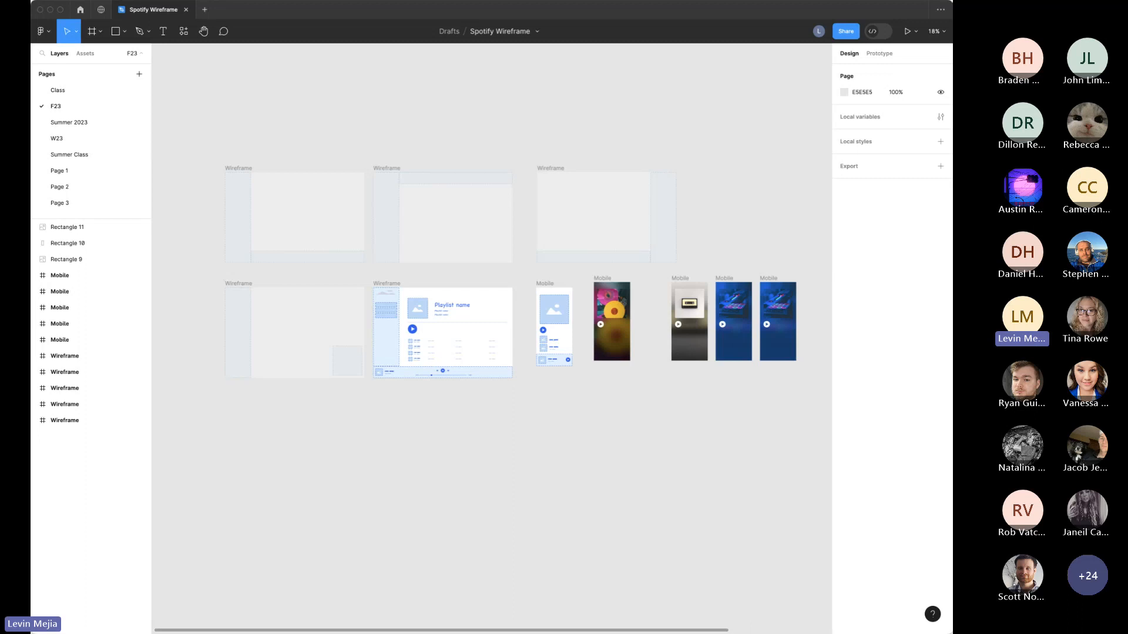
Step: Add a MacBook Pro 14" frame in the empty canvas area below the existing wireframes
key(z)
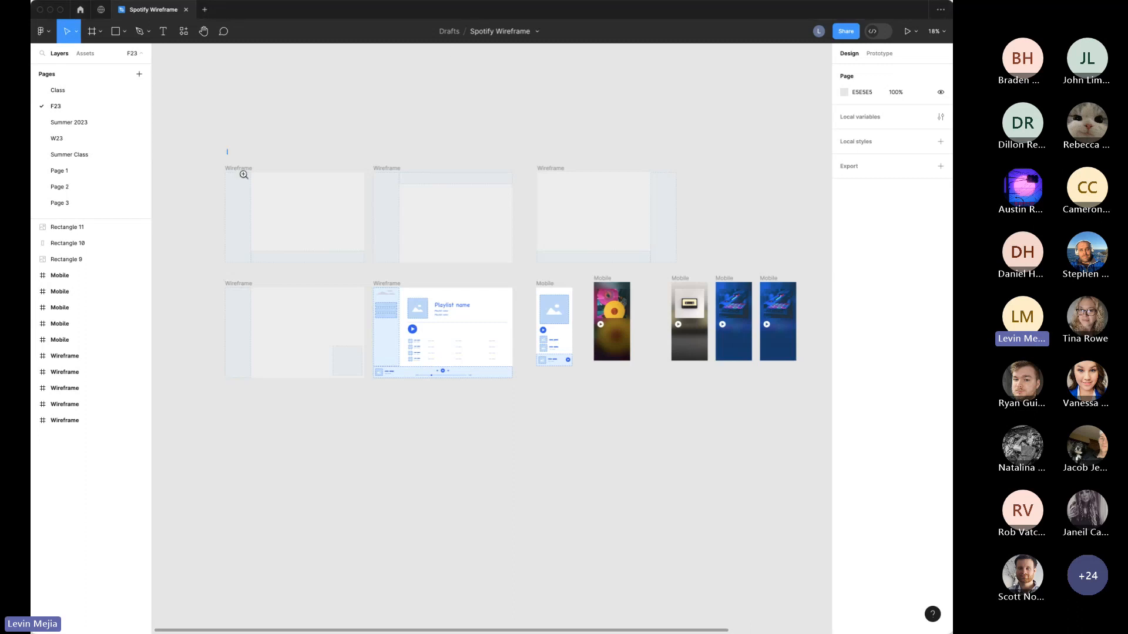
drag(227, 149, 701, 451)
scroll(658, 456, down, 5)
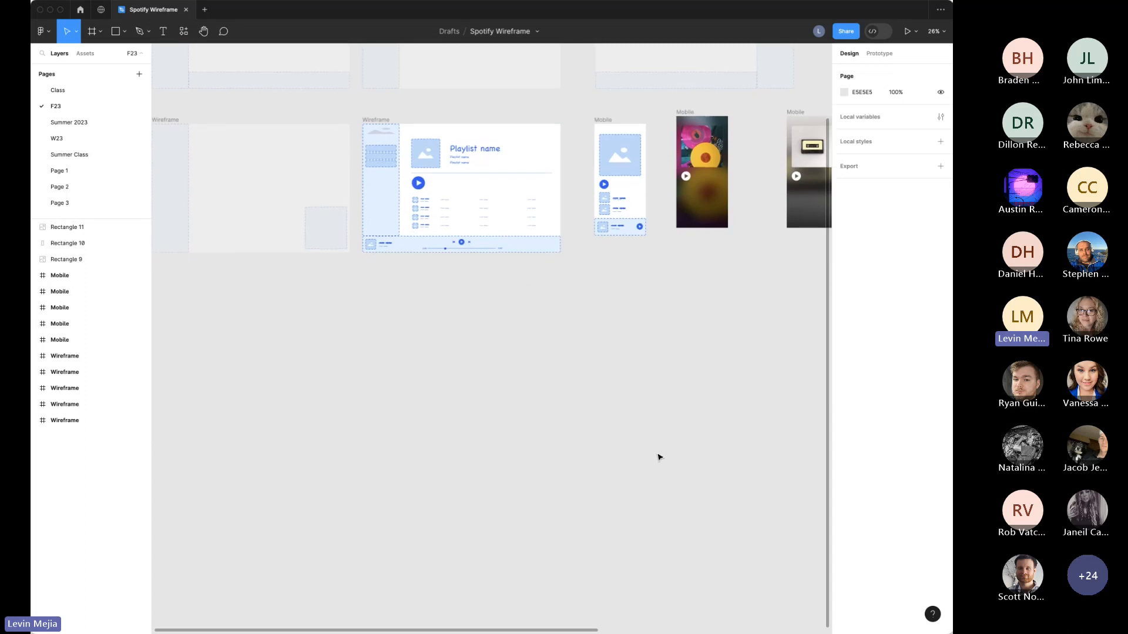
scroll(661, 457, down, 3)
key(f)
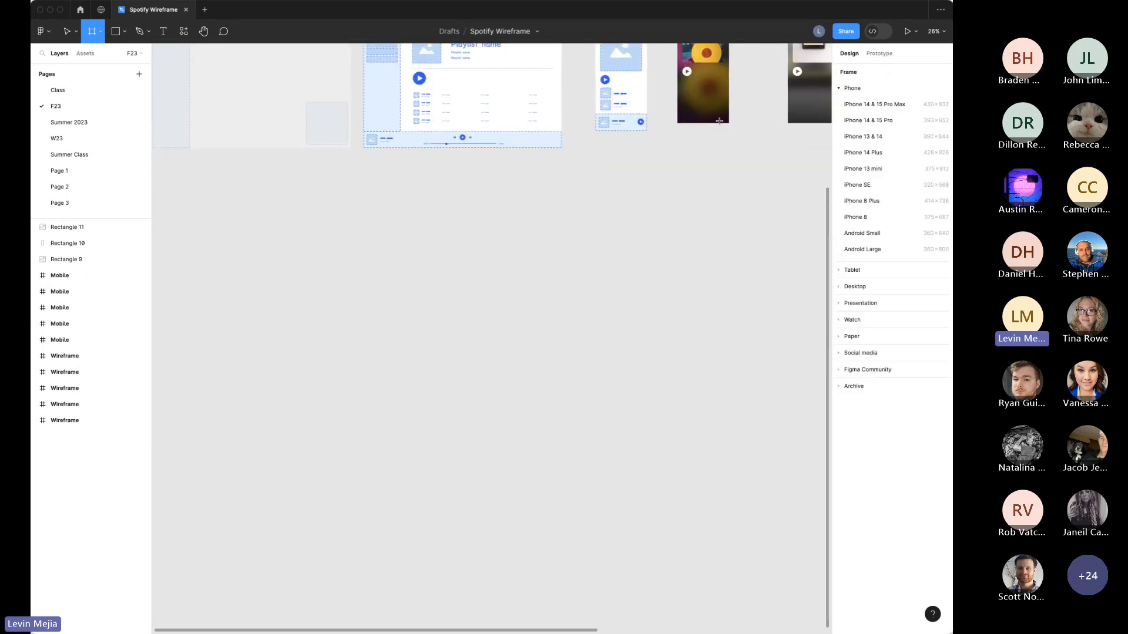
click(852, 288)
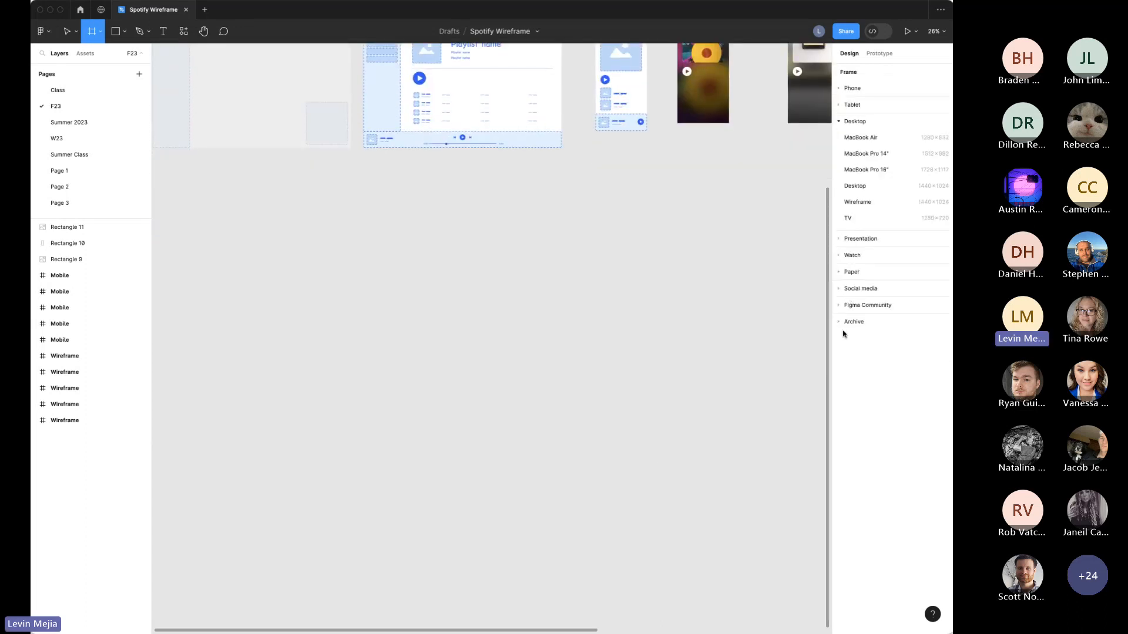
click(879, 159)
click(661, 289)
drag(381, 270, 577, 419)
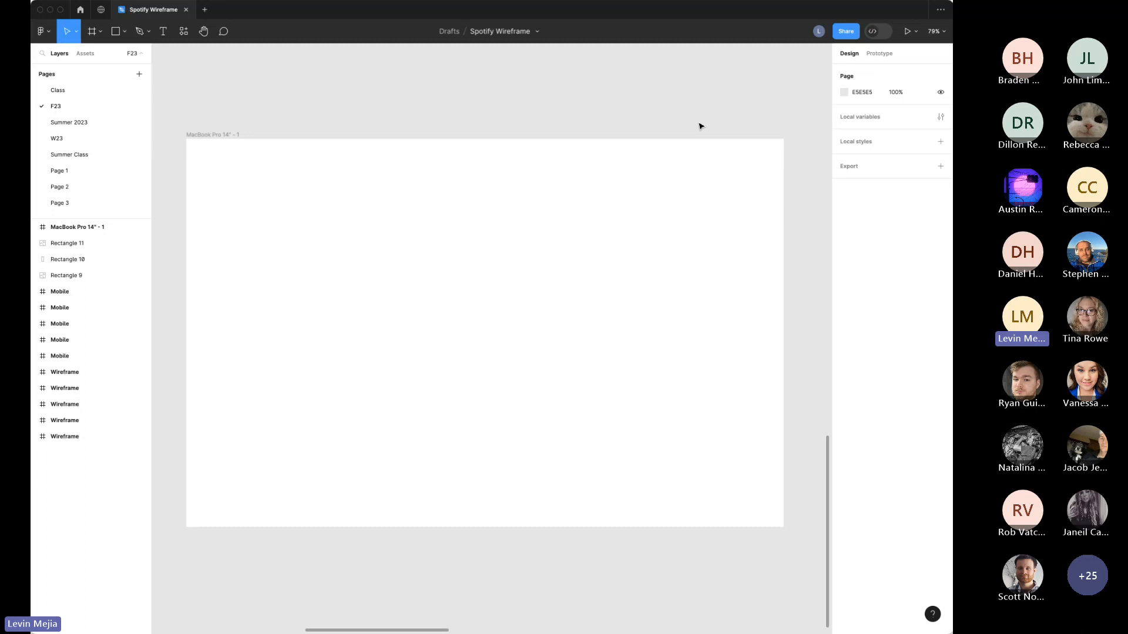
Step: Draw a rectangle about 184 × 55 in the new frame and give it a linear gradient starting in light blue 5AB4F5
key(r)
drag(517, 299, 589, 321)
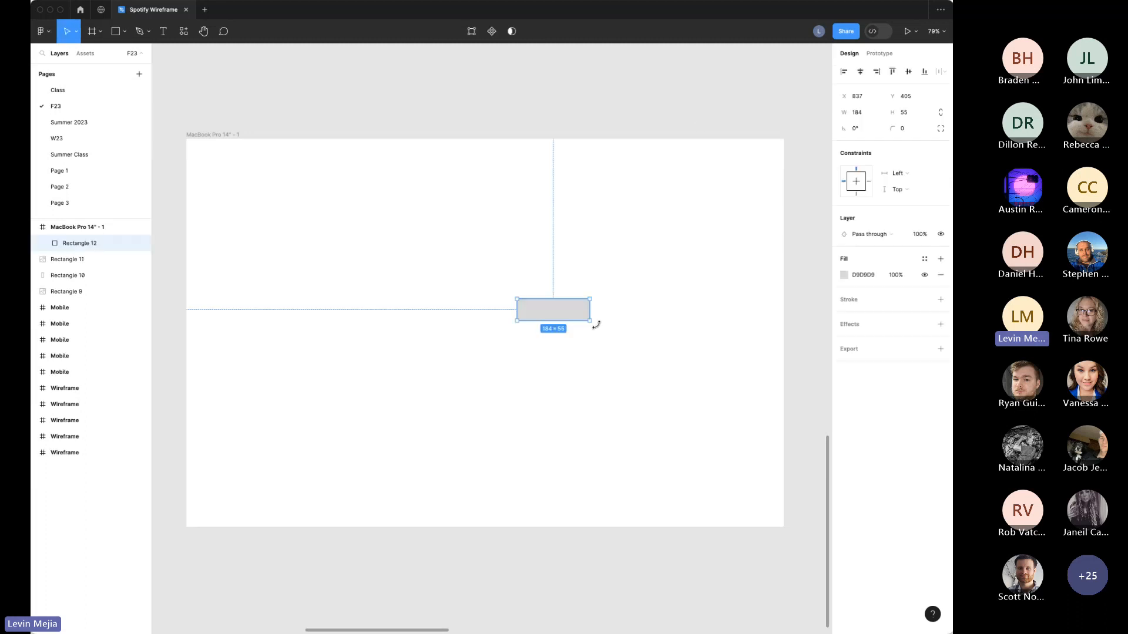
click(924, 259)
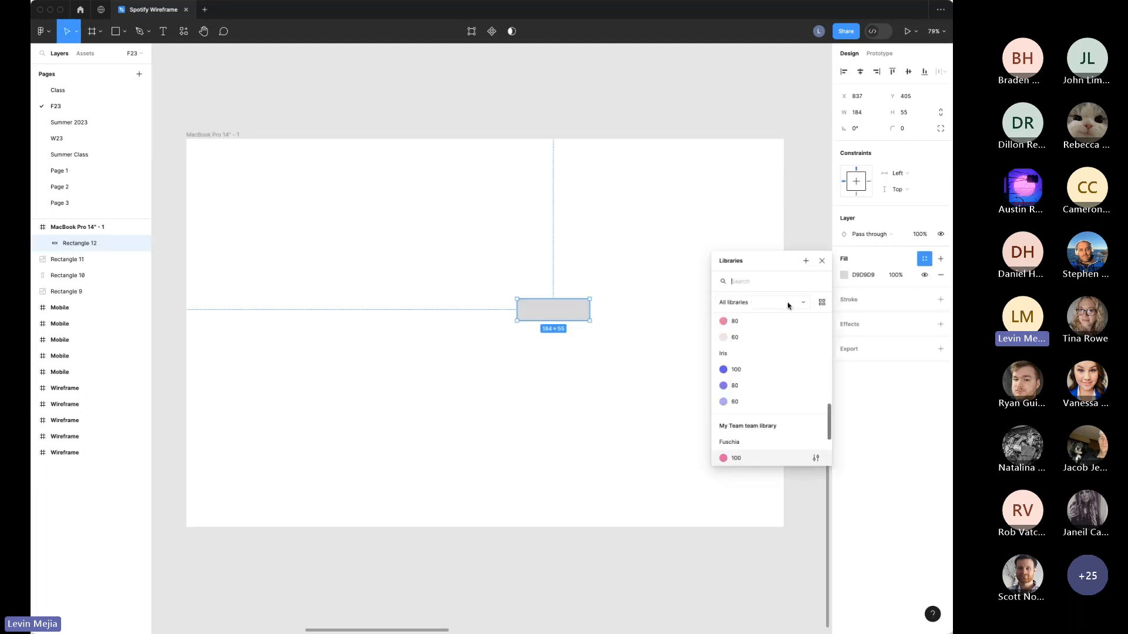
click(841, 285)
click(844, 275)
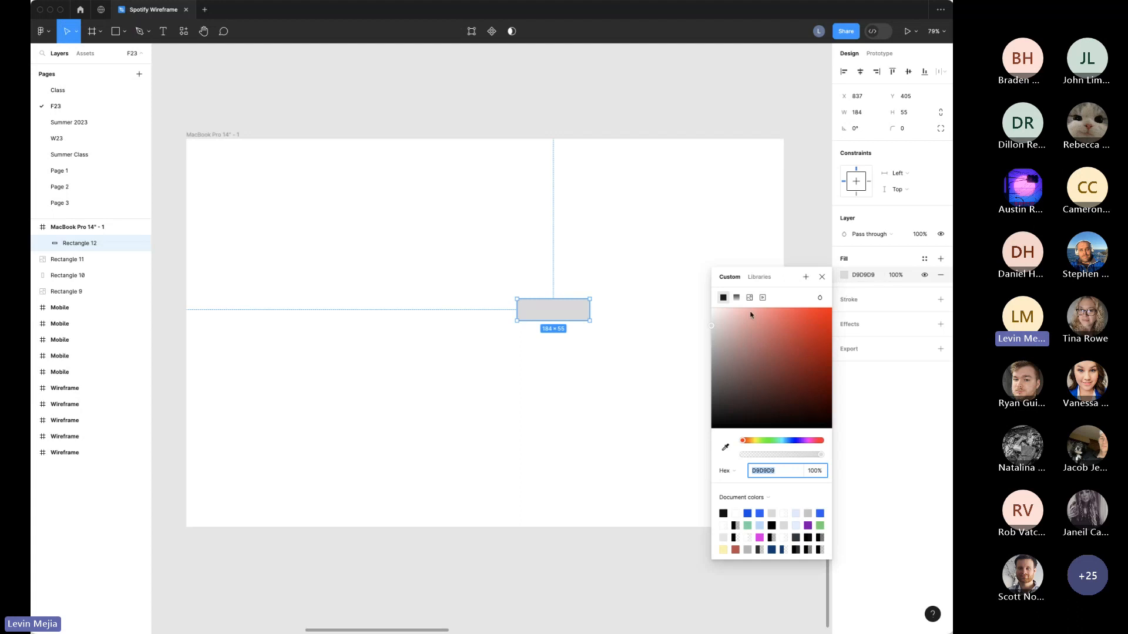
click(736, 298)
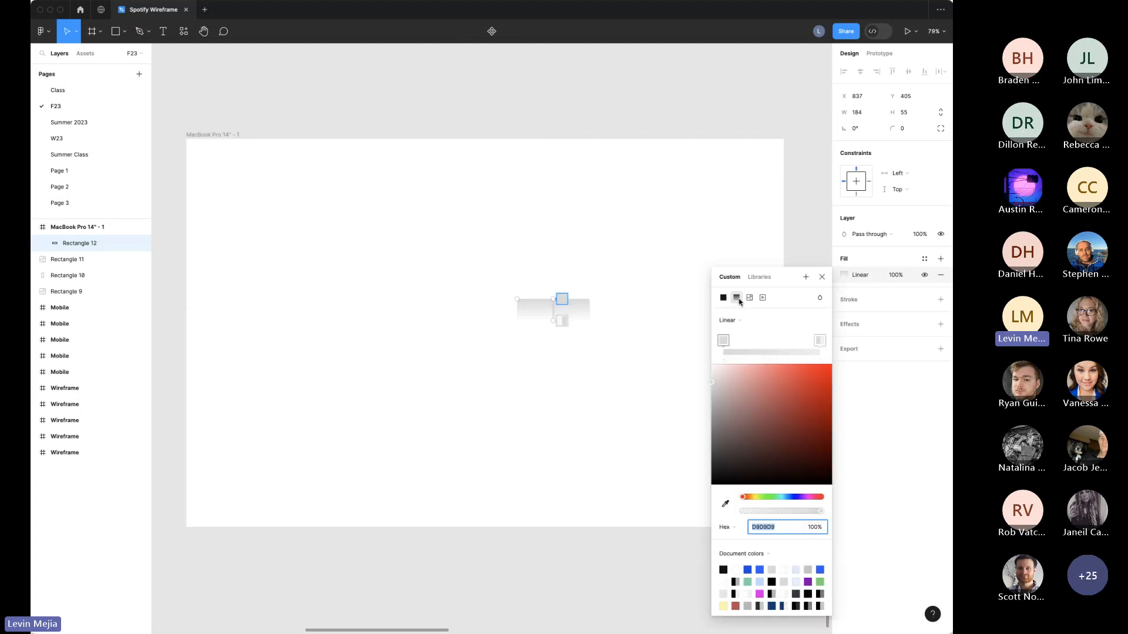
click(787, 497)
drag(783, 422, 789, 373)
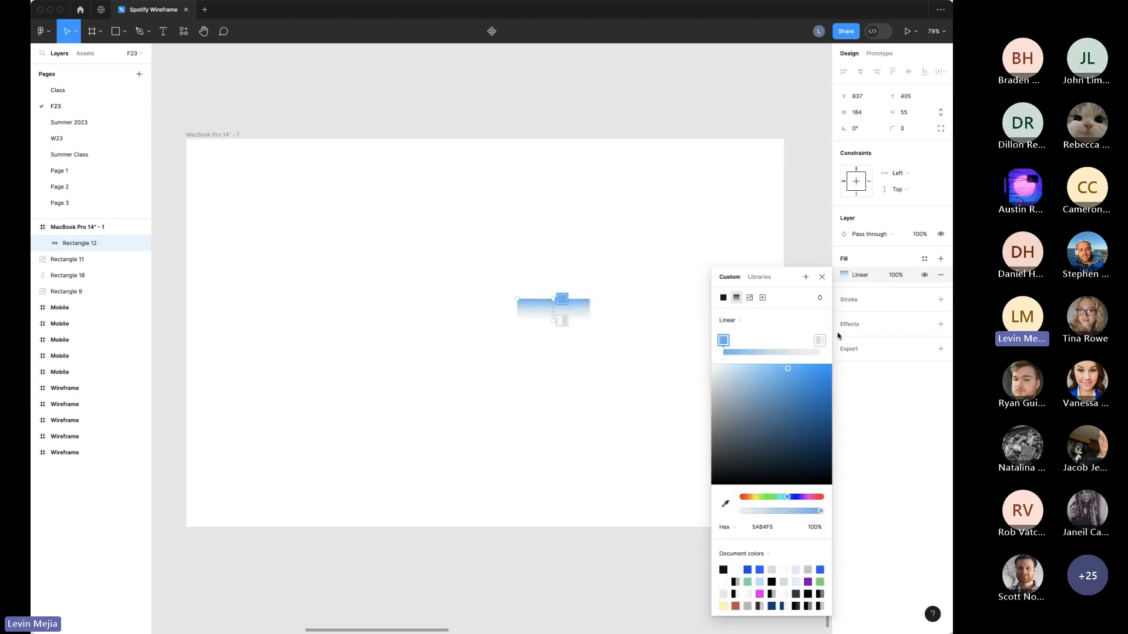
Step: Set the gradient's end stop to a dark blue at 100% opacity
click(819, 341)
click(813, 425)
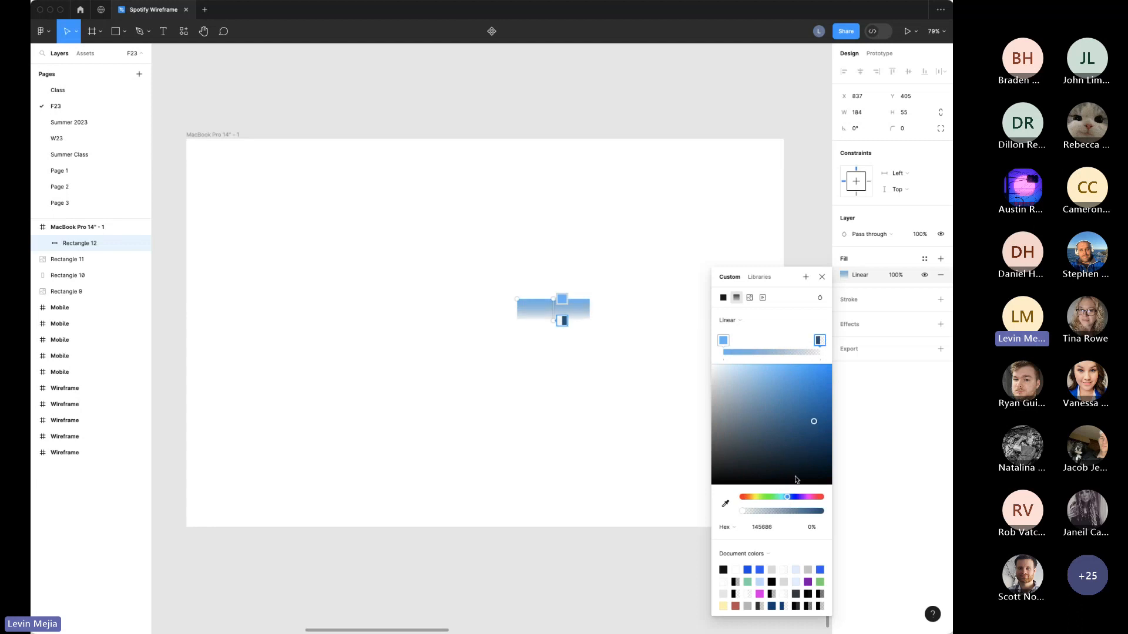
drag(751, 513, 847, 517)
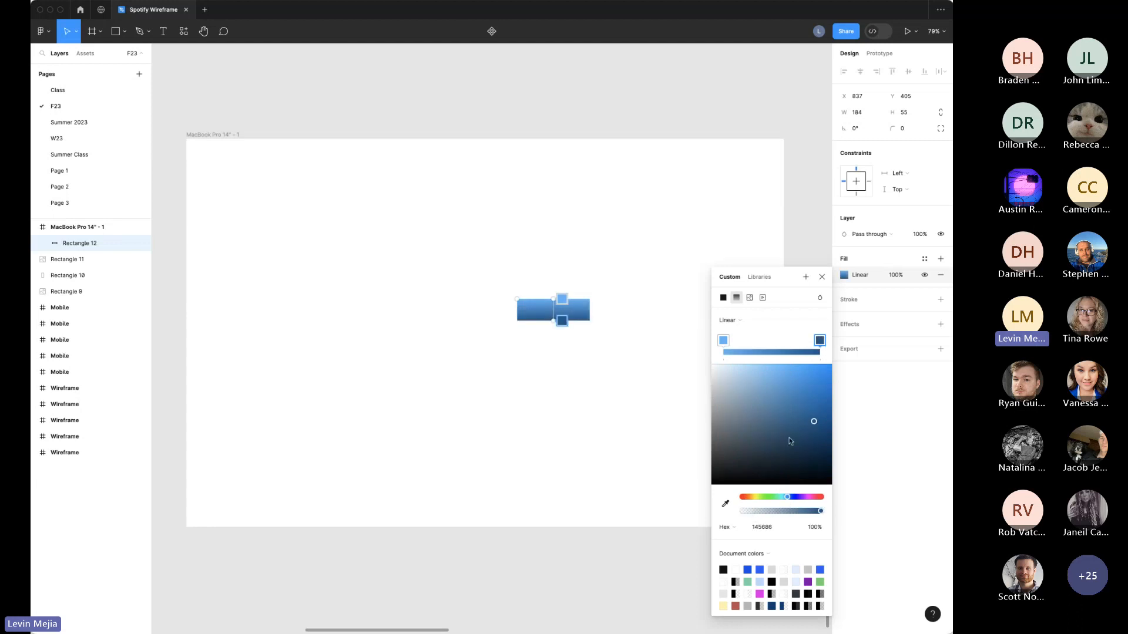
drag(814, 421, 809, 416)
drag(789, 500, 794, 500)
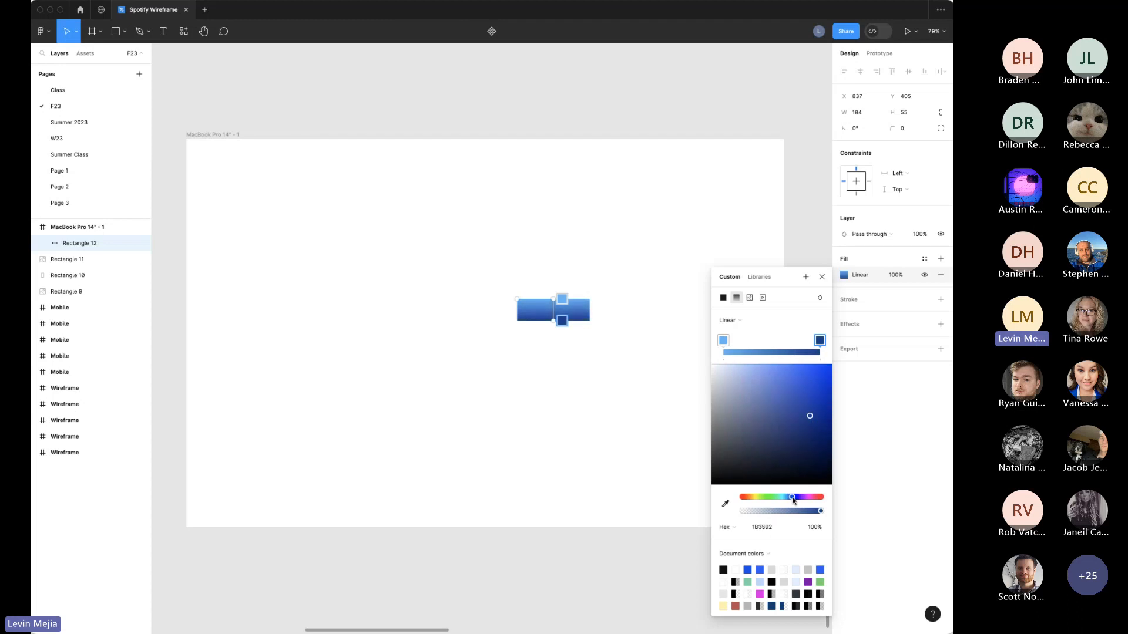
Step: Change the gradient's start stop to a slightly deeper blue, 389DE8
click(724, 340)
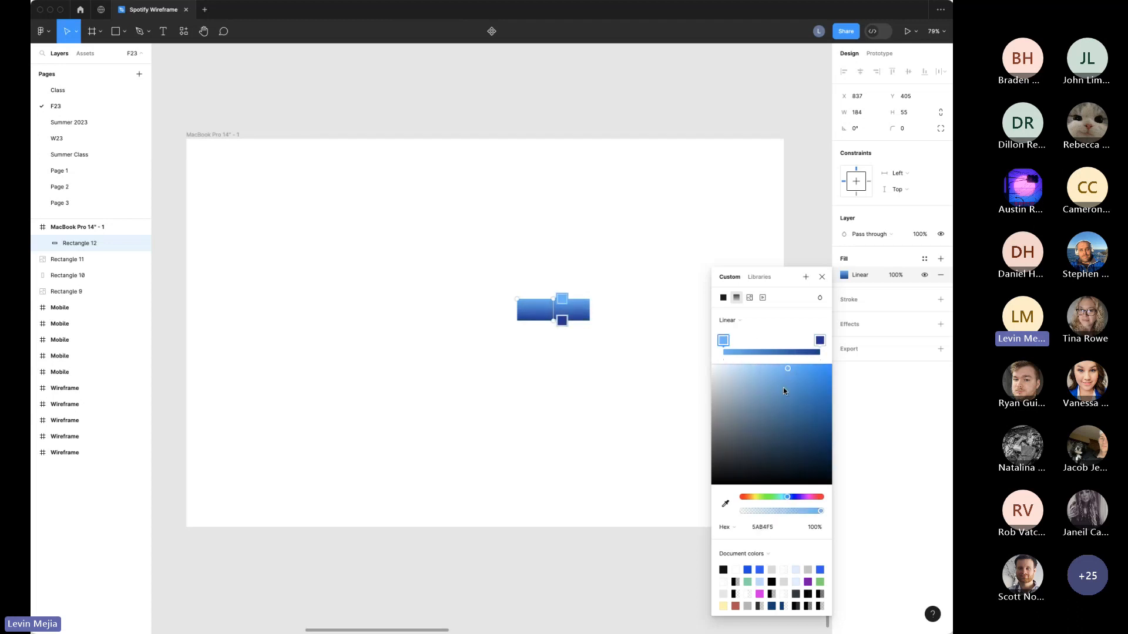
drag(784, 386, 804, 377)
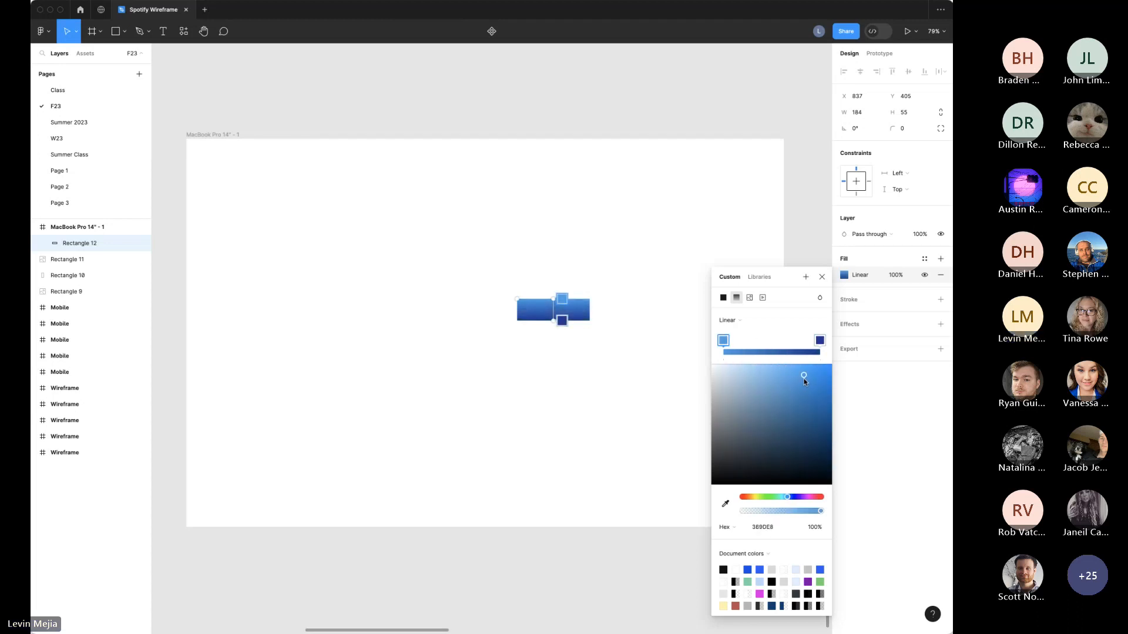
click(641, 324)
Step: Round the gradient rectangle's corners with a radius of 8 and move it to the frame's centre
click(584, 311)
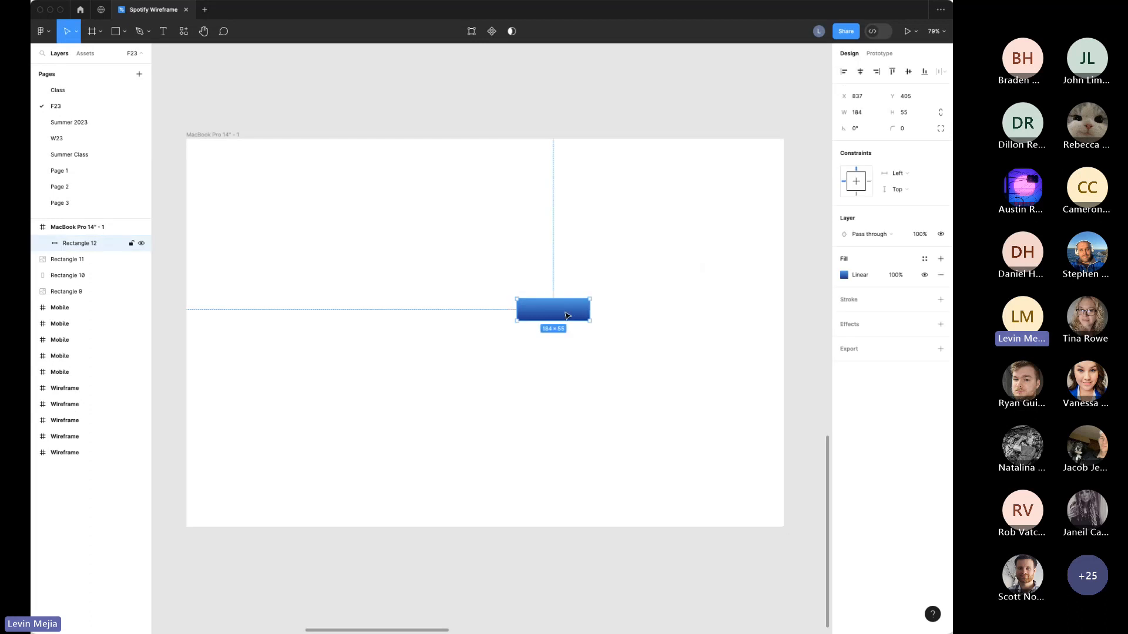
click(912, 129)
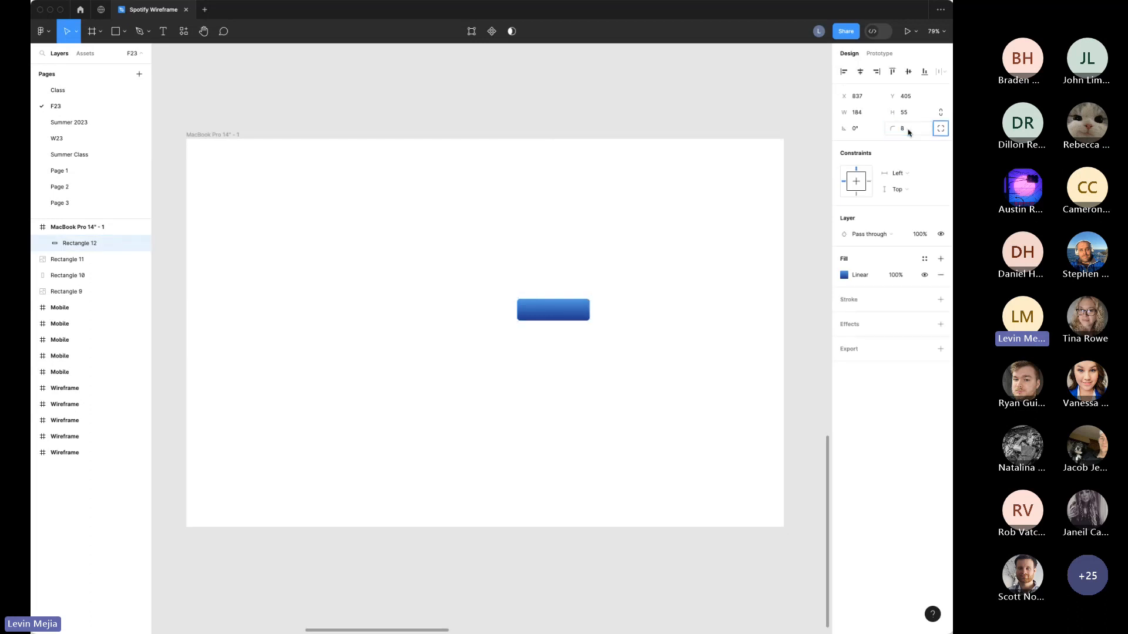
click(578, 357)
drag(565, 315, 495, 339)
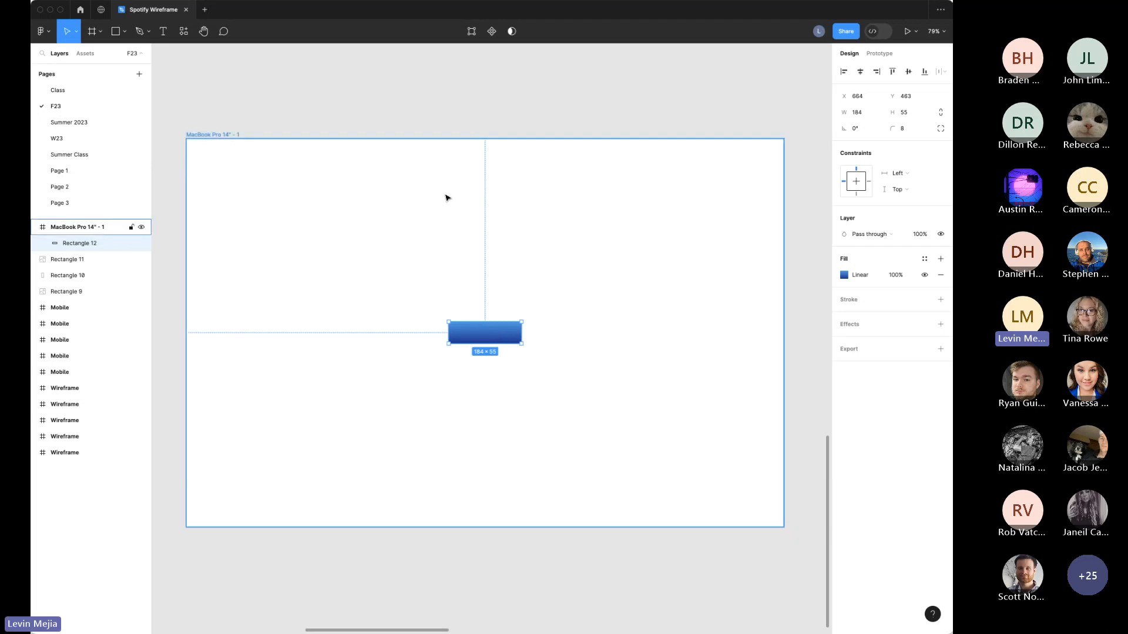
Step: Hide the interface and examine the existing desktop wireframes and mobile mockups
scroll(449, 200, down, 5)
scroll(453, 204, up, 10)
scroll(451, 205, left, 5)
scroll(451, 204, up, 4)
scroll(451, 205, left, 6)
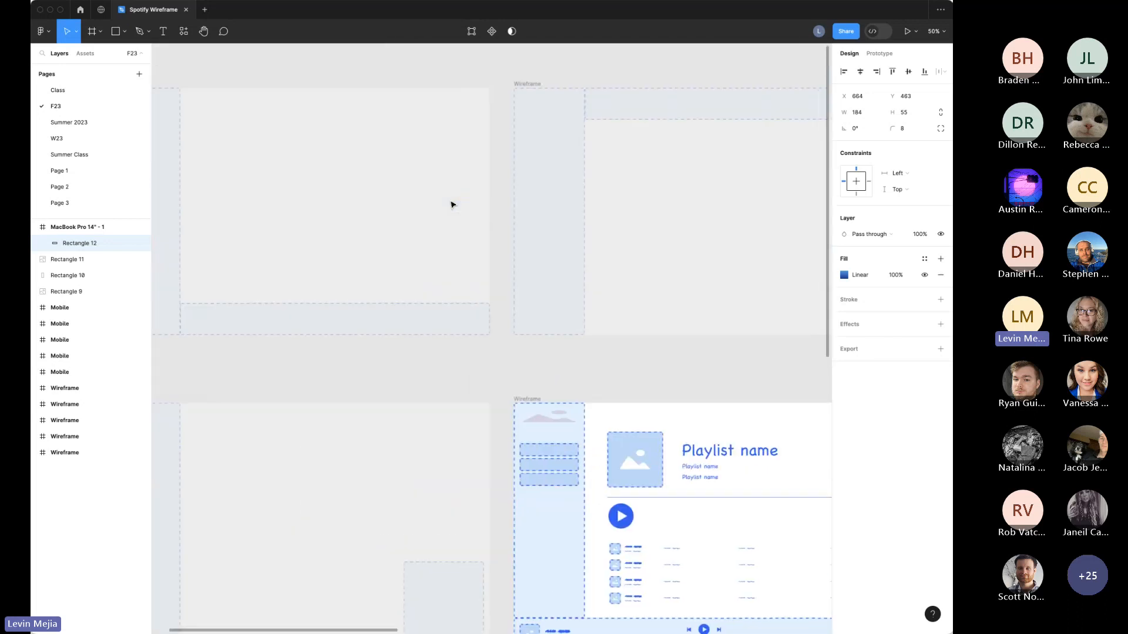
key(ctrl+backslash)
scroll(463, 211, down, 5)
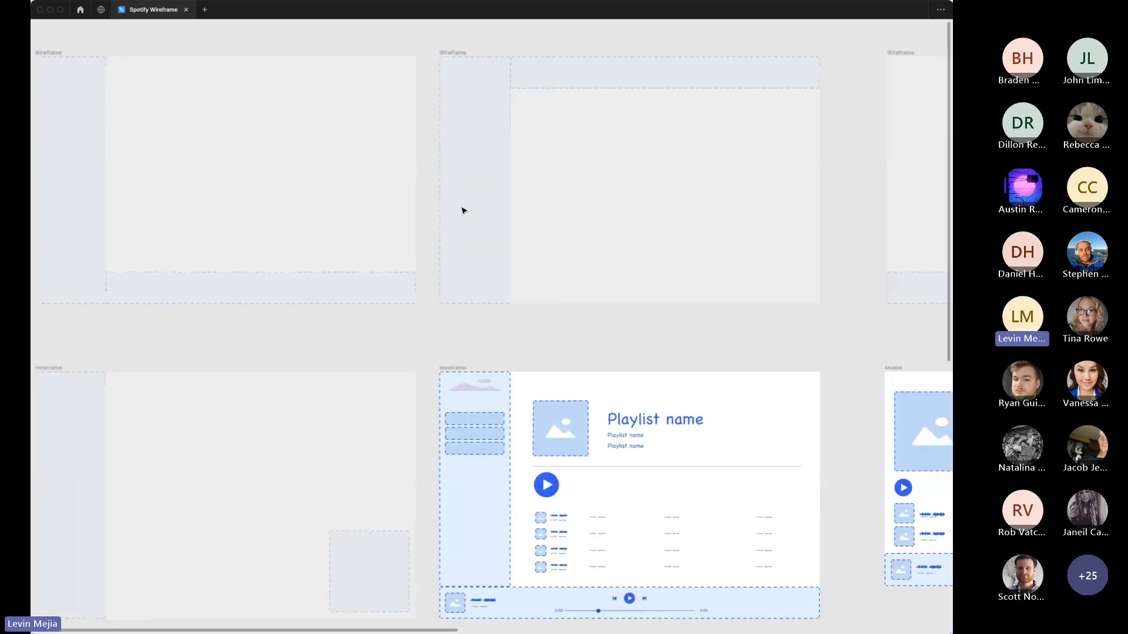
scroll(463, 210, right, 3)
scroll(464, 210, down, 1)
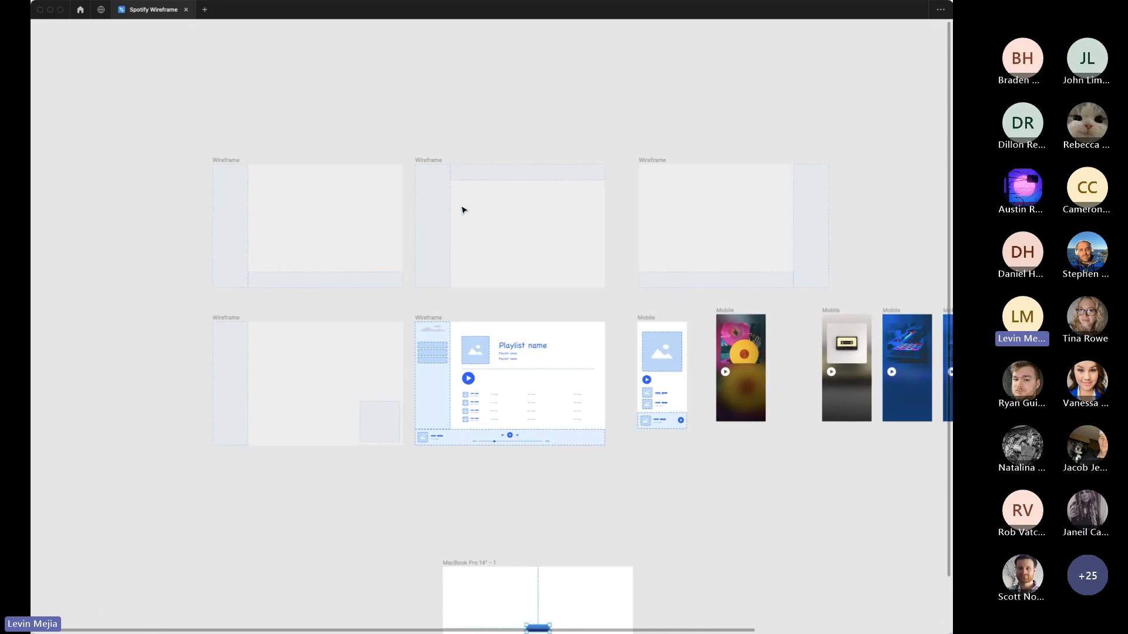
key(z)
drag(167, 137, 834, 495)
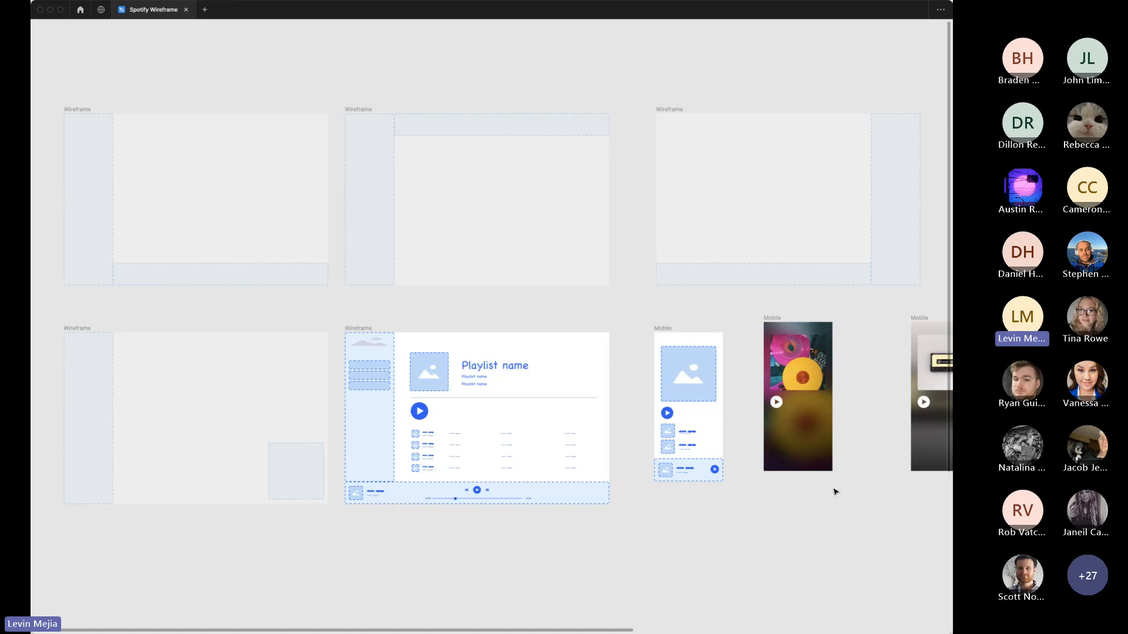
scroll(835, 494, right, 5)
scroll(842, 487, right, 5)
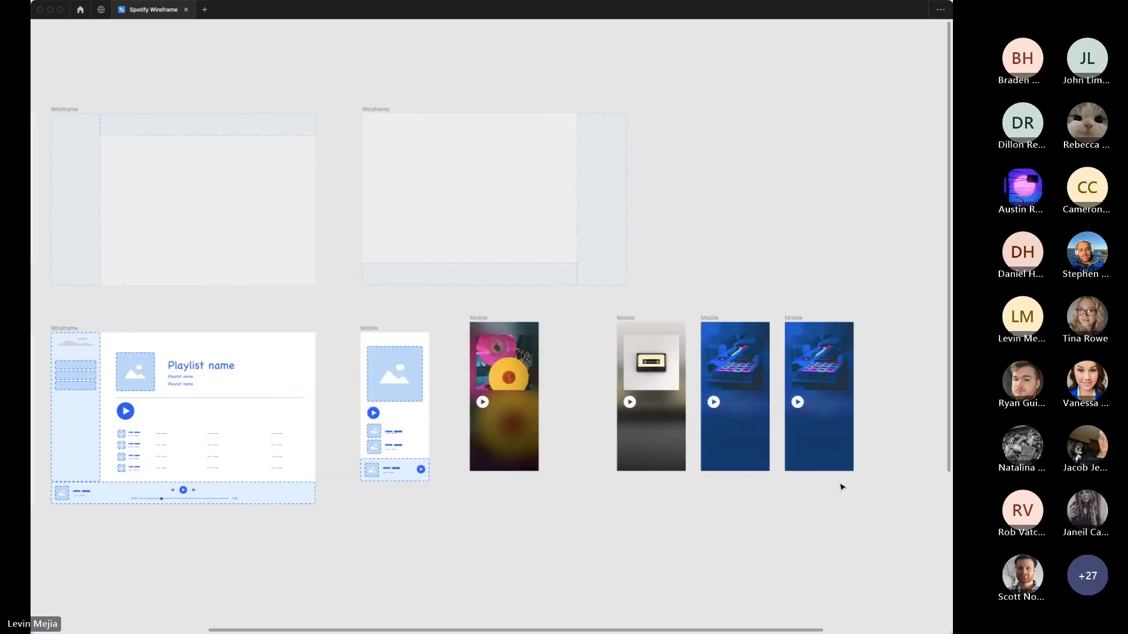
Step: Move the mobile mockup with the cassette image closer to the mockup with the yellow record
scroll(841, 487, down, 2)
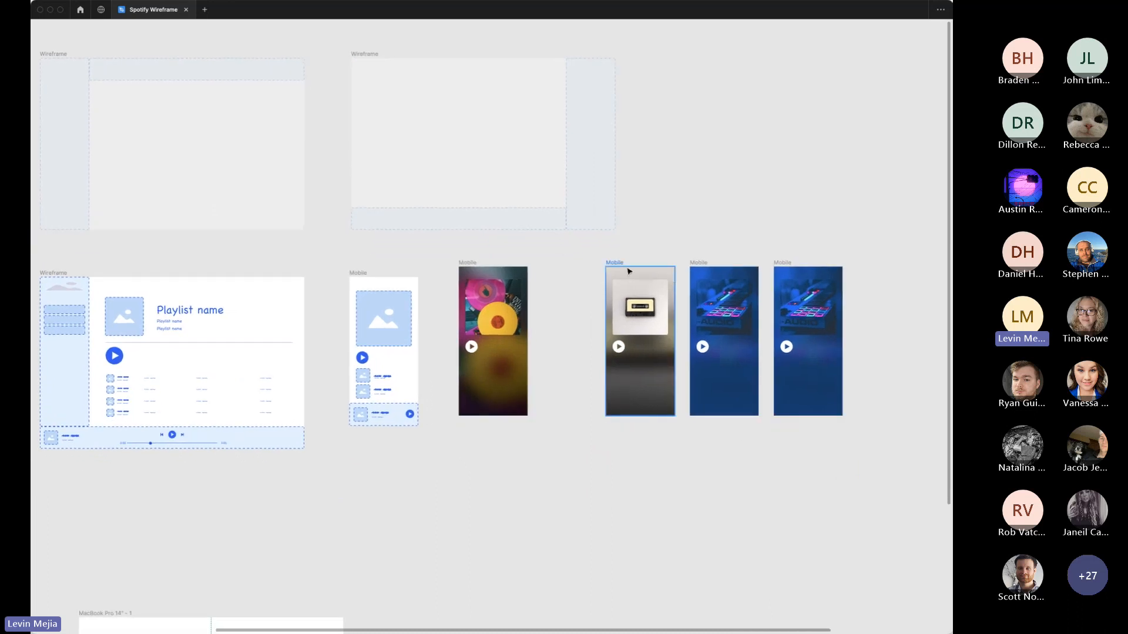
drag(621, 267, 588, 268)
click(769, 230)
Step: Select the gradient rectangle in the MacBook Pro 14" frame and show the interface again
scroll(764, 241, left, 5)
scroll(758, 253, up, 2)
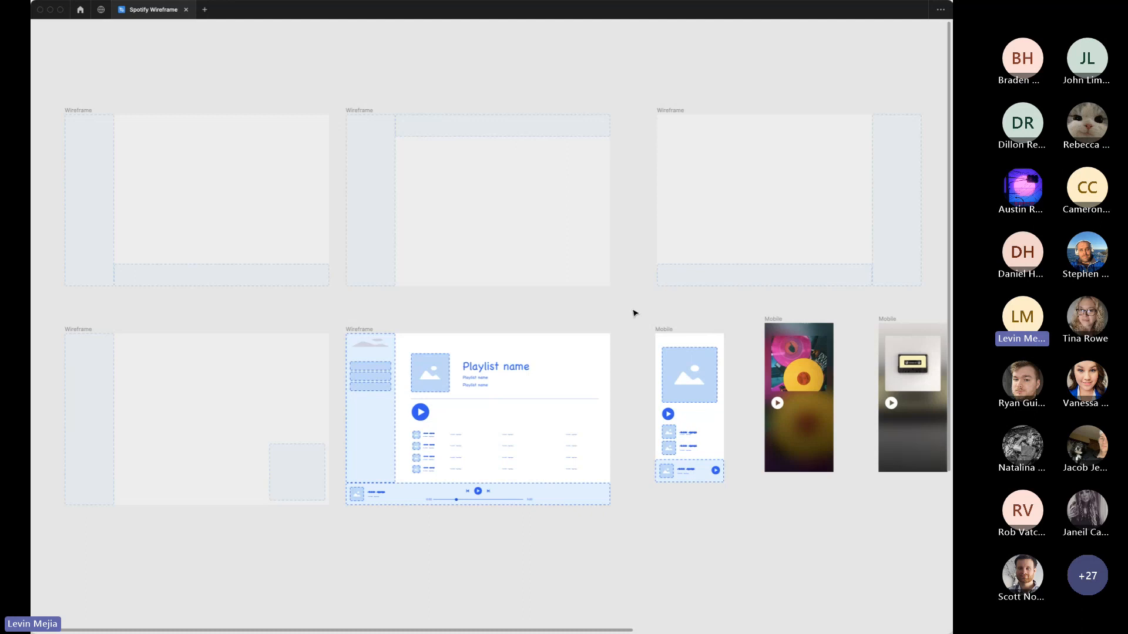
scroll(634, 421, down, 10)
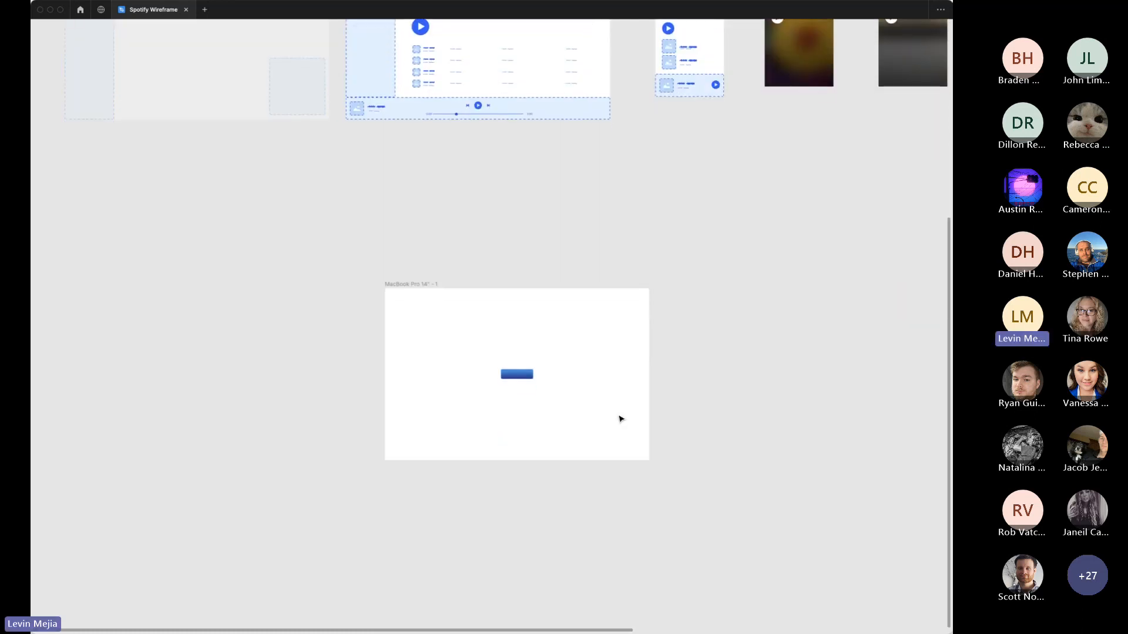
key(z)
drag(394, 299, 645, 465)
scroll(611, 458, up, 2)
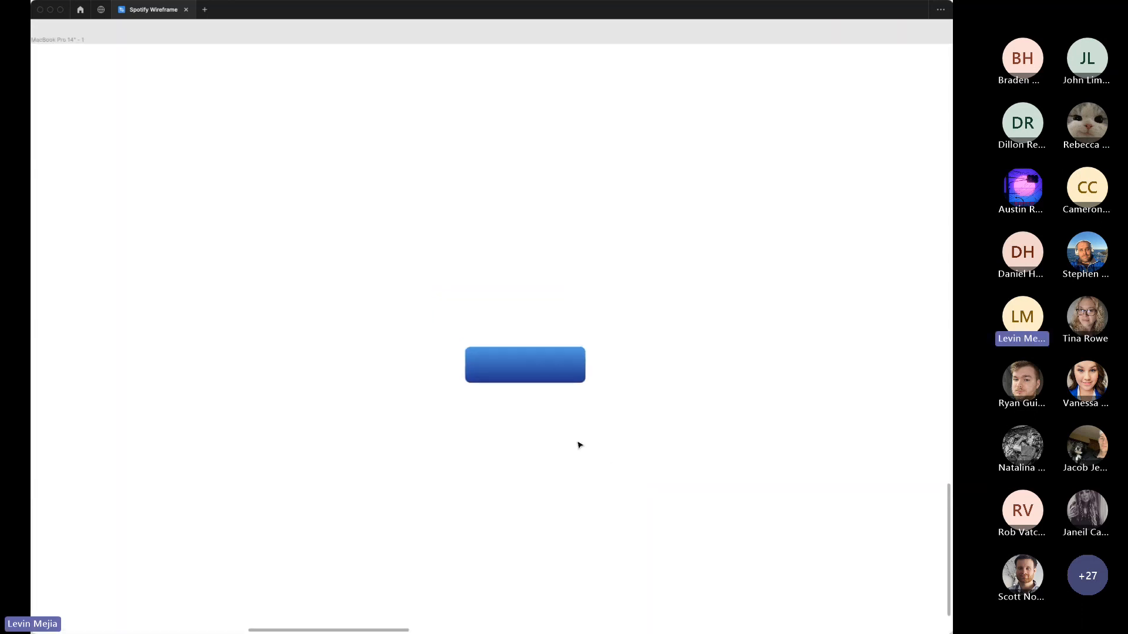
click(580, 377)
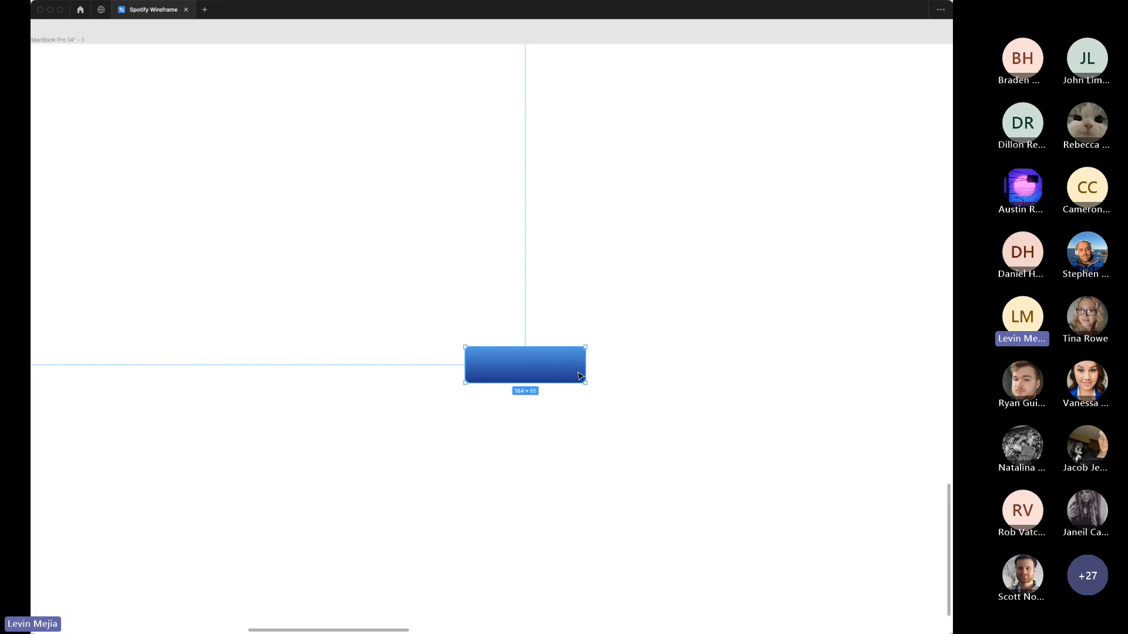
key(super+backslash)
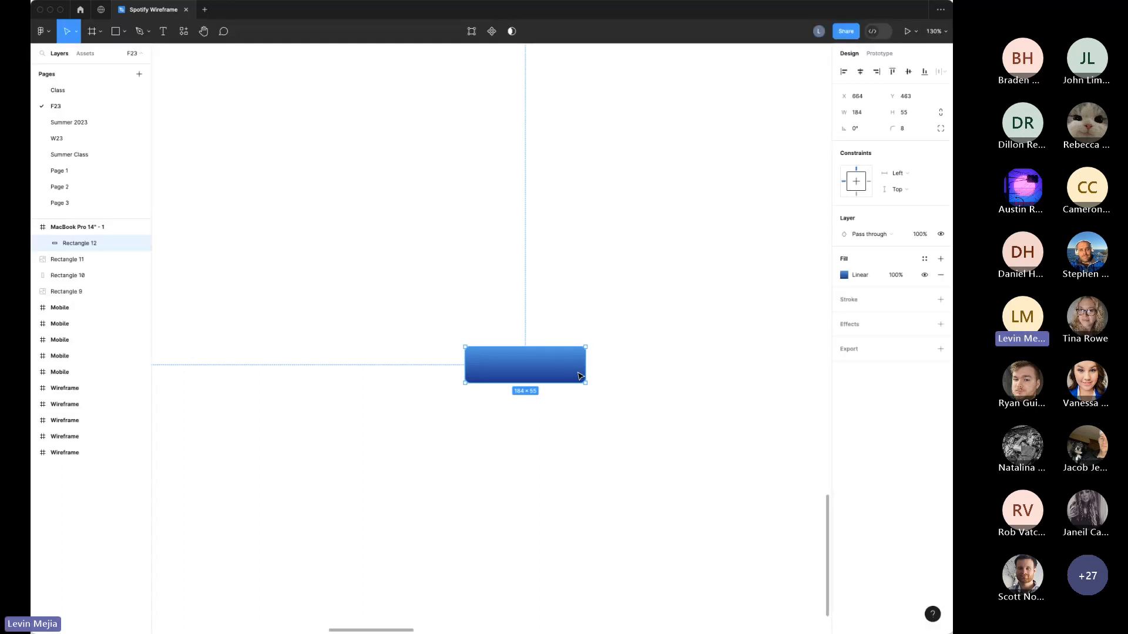
Step: Duplicate the gradient rectangle beside the original, leaving a gap of about 25 between them
mouse_move(580, 376)
mouse_down()
mouse_move(421, 371)
mouse_move(592, 375)
mouse_move(559, 373)
mouse_up()
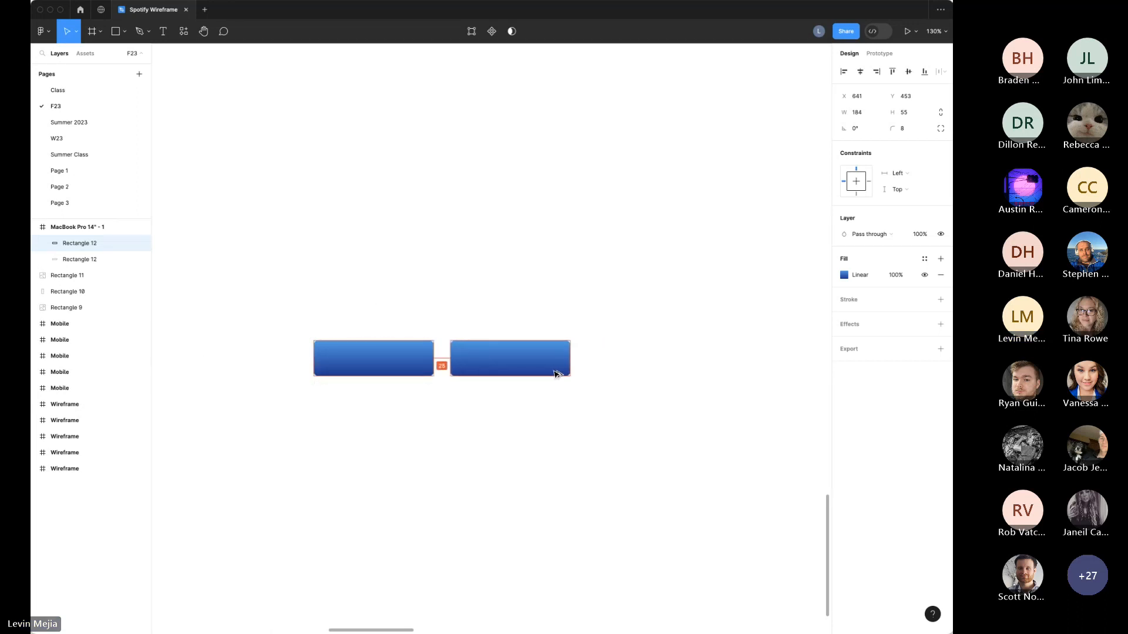
click(664, 426)
click(537, 368)
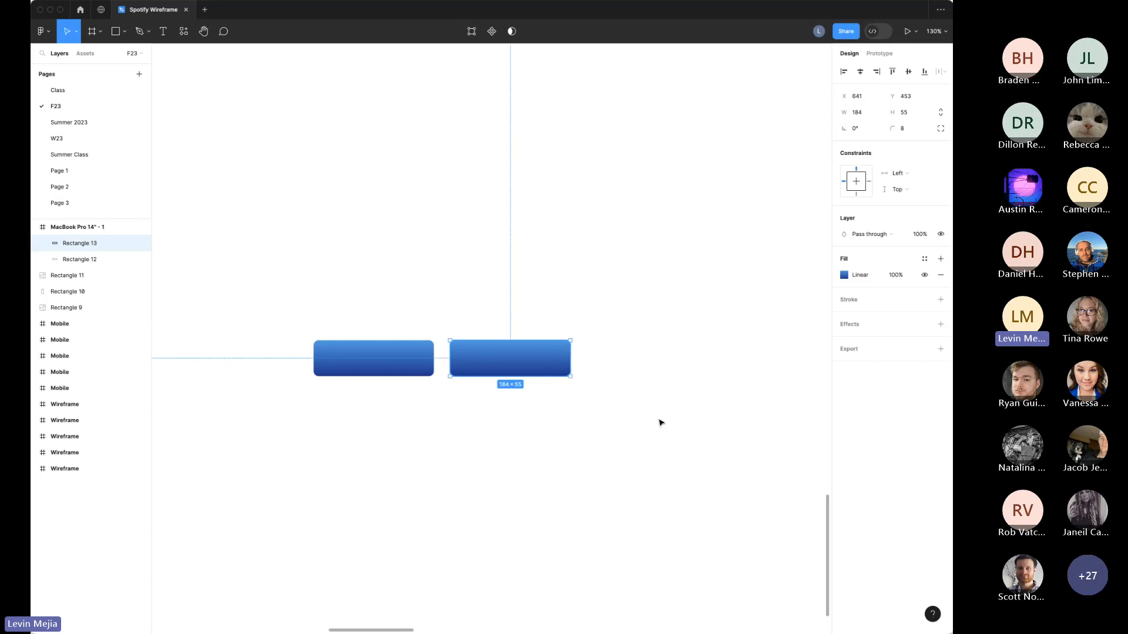
click(662, 423)
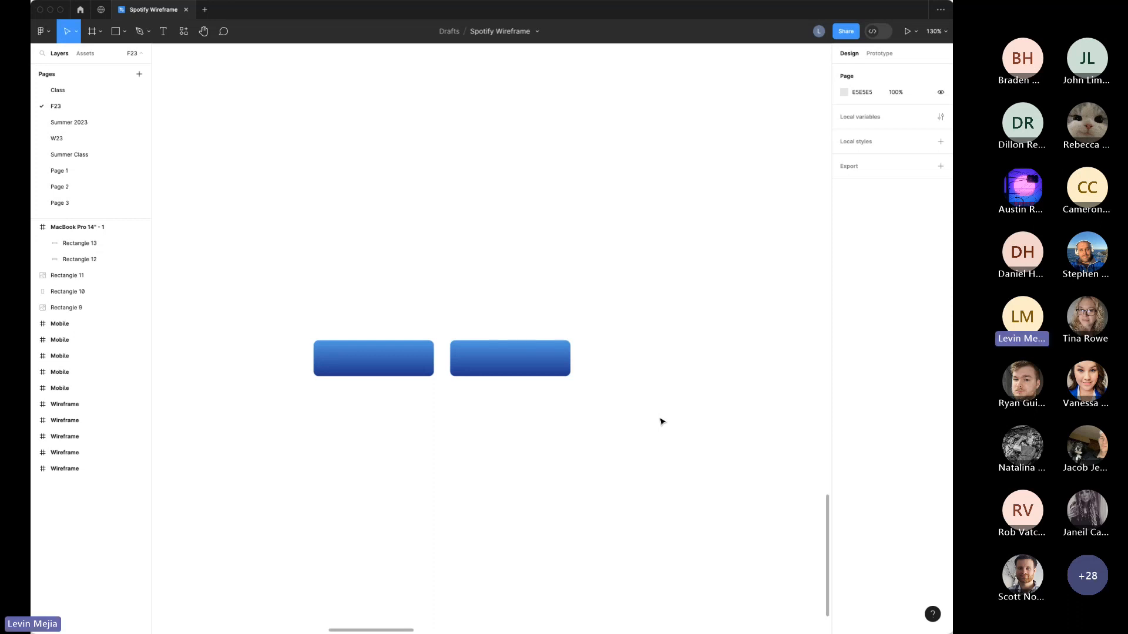
Step: Delete both gradient rectangles from the MacBook Pro 14" frame
scroll(662, 421, left, 3)
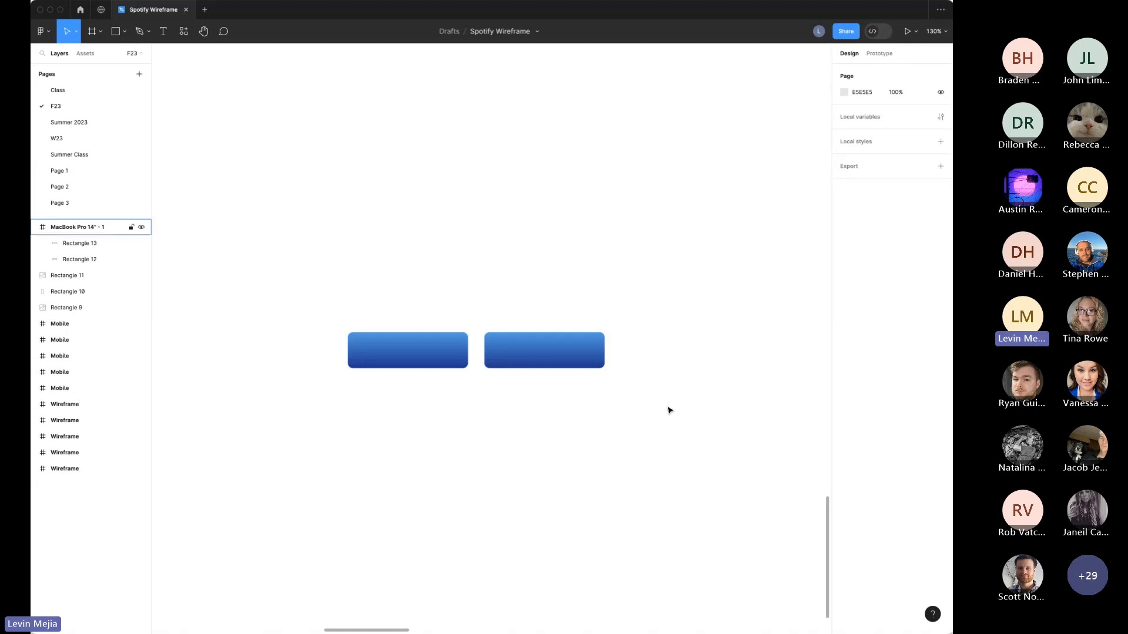
key(minus)
scroll(649, 414, up, 3)
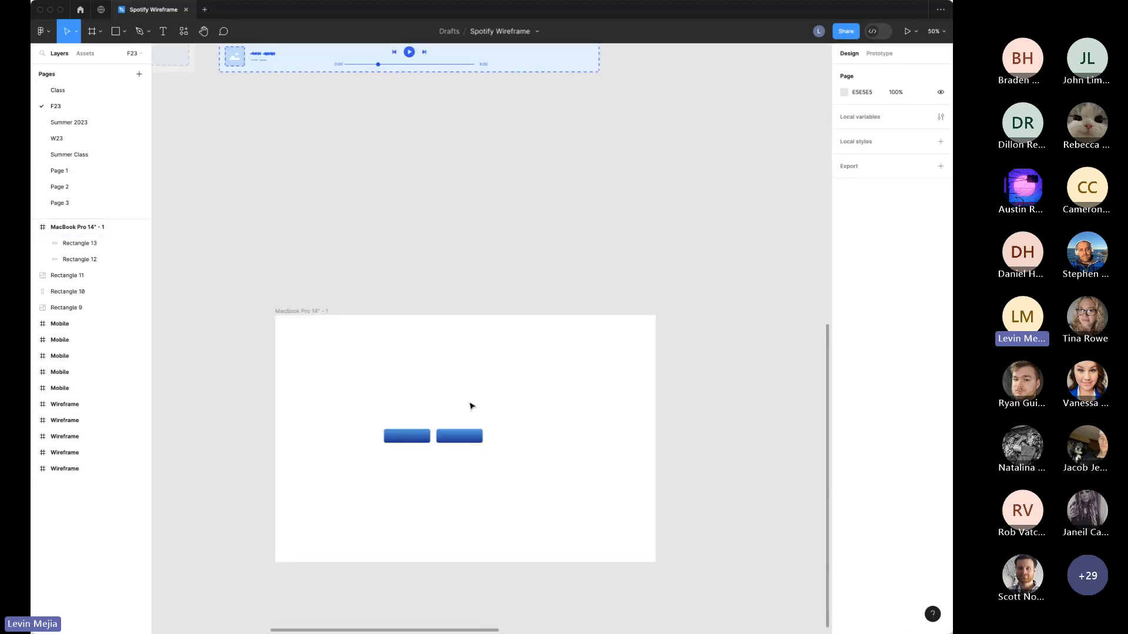
drag(390, 381, 505, 505)
key(Delete)
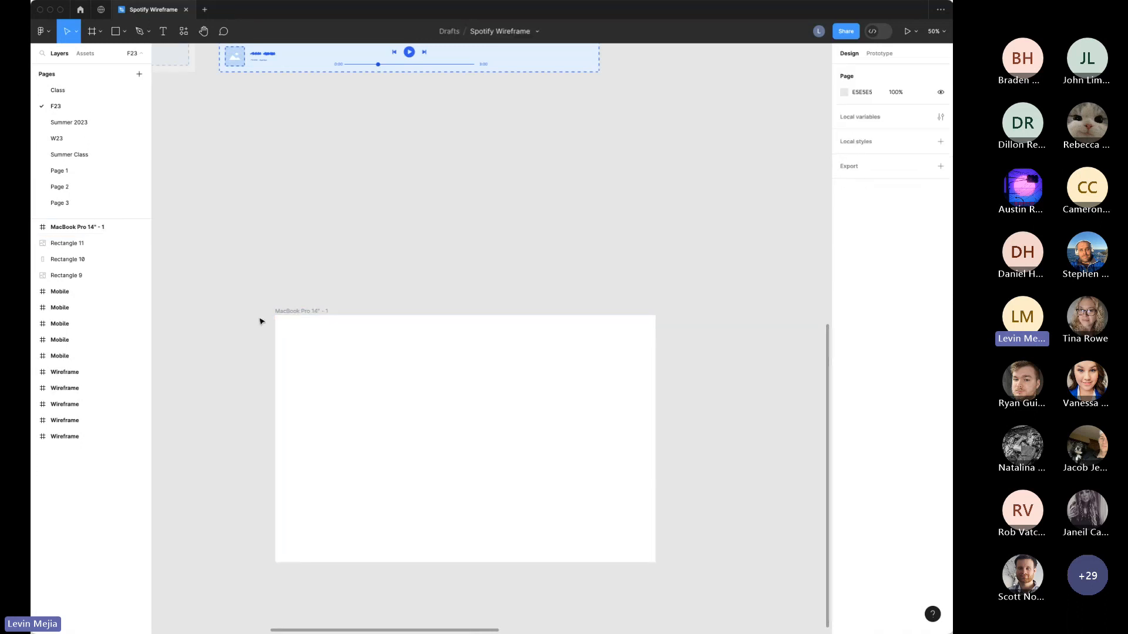
Step: Delete the empty MacBook Pro 14" frame from the F23 page
click(314, 313)
key(Delete)
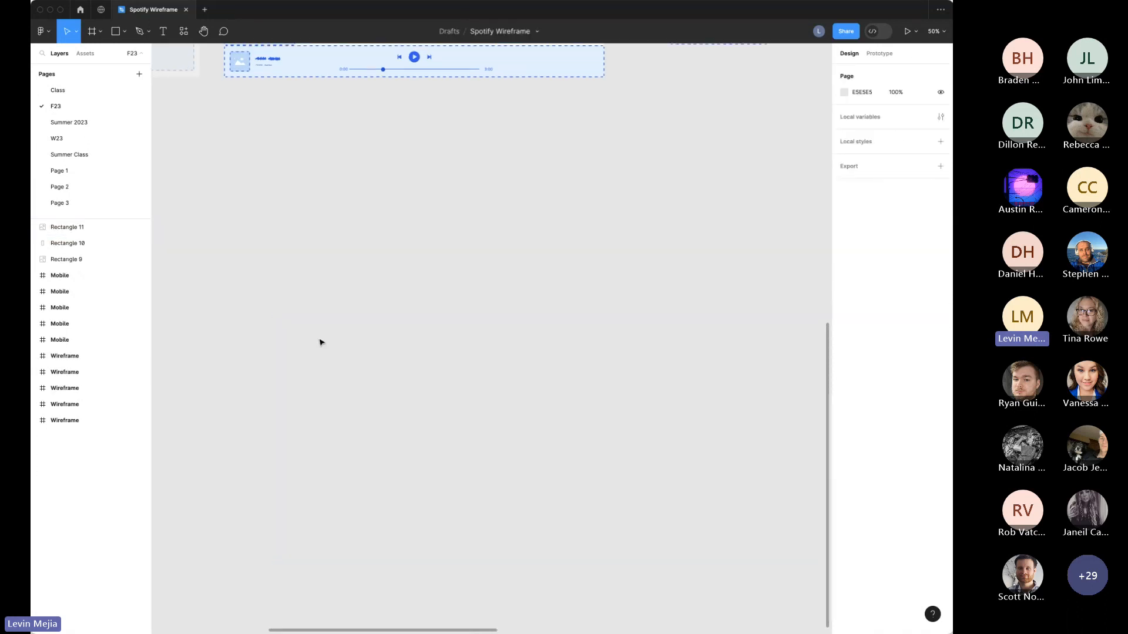
Step: Examine the wireframe layouts on the F23 page, including the desktop playlist wireframe and the mobile wireframe beside it
scroll(320, 341, up, 10)
scroll(319, 341, left, 5)
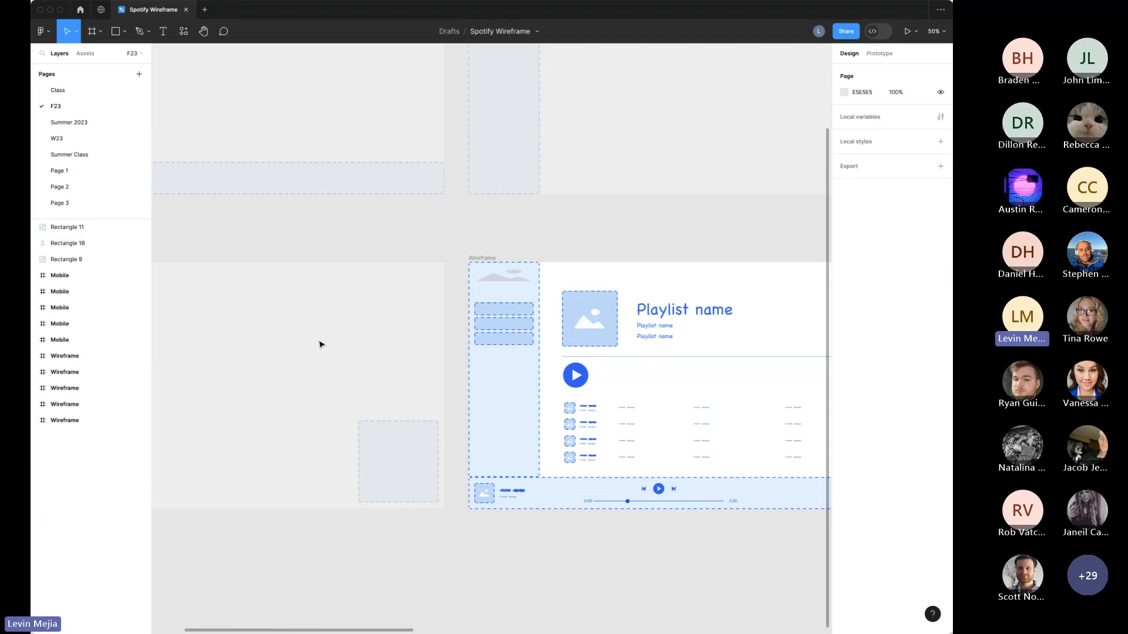
scroll(320, 345, up, 4)
scroll(320, 345, left, 5)
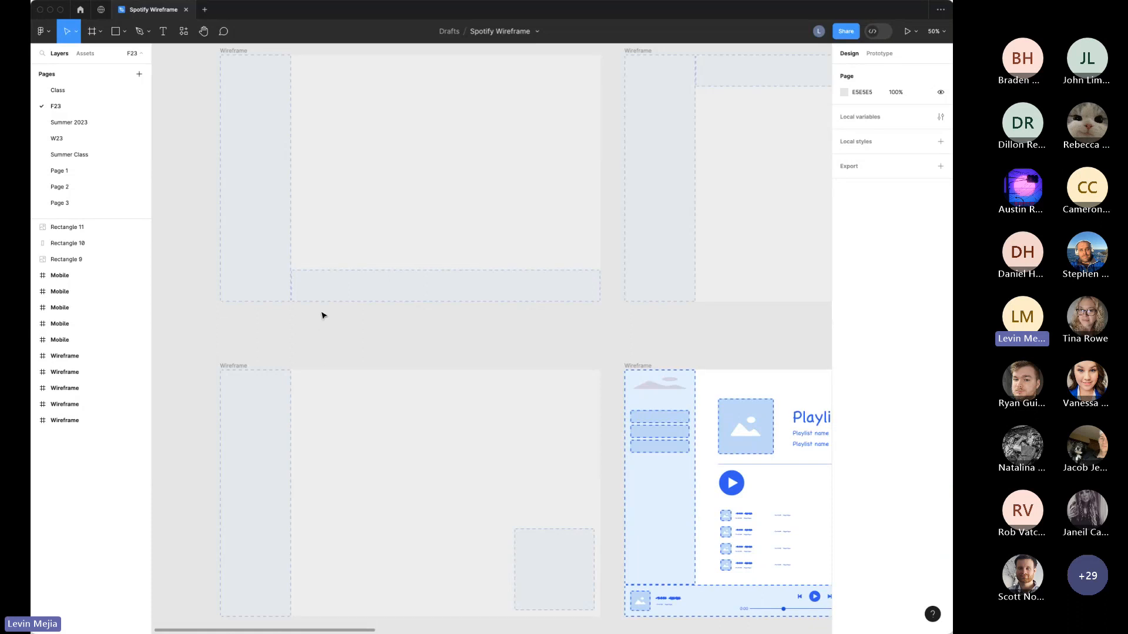
scroll(312, 314, down, 3)
scroll(311, 313, right, 7)
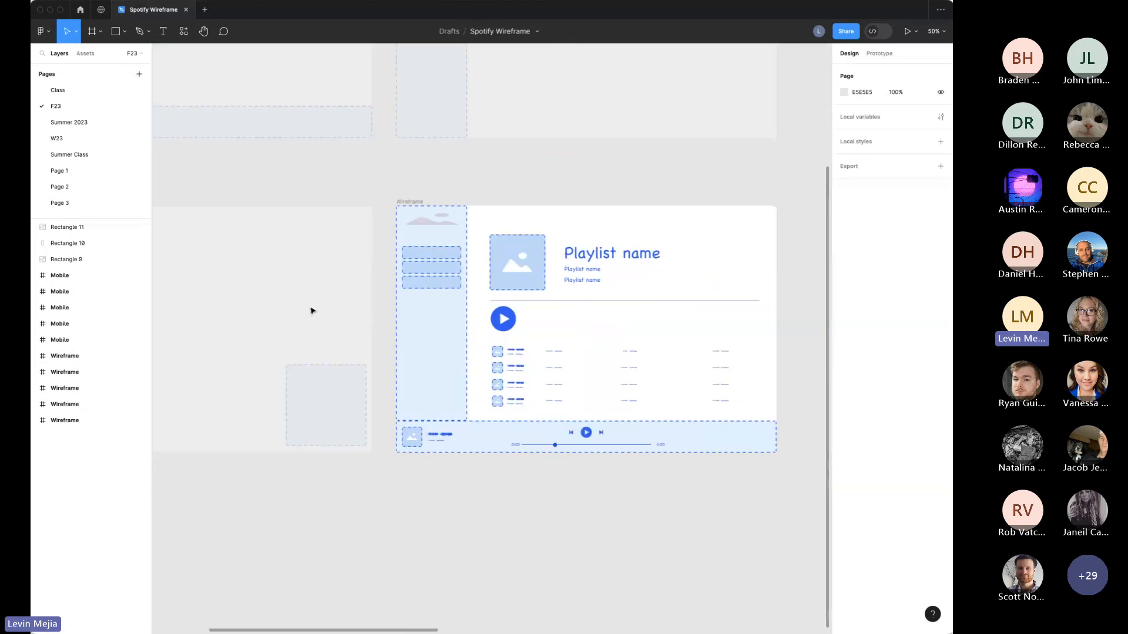
scroll(312, 310, left, 5)
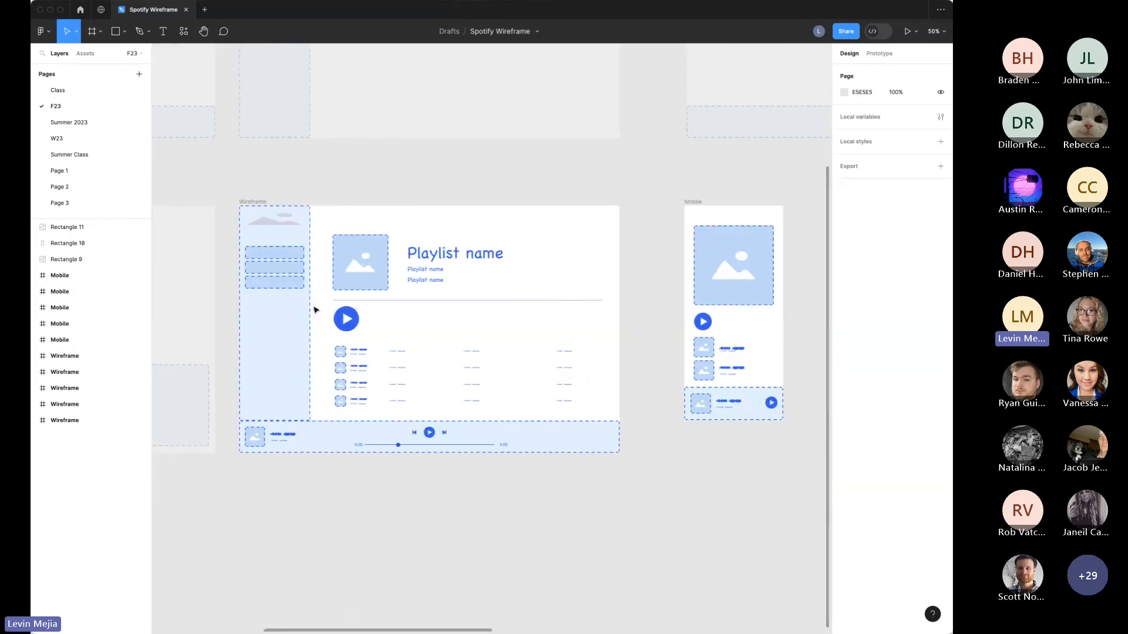
scroll(311, 311, down, 3)
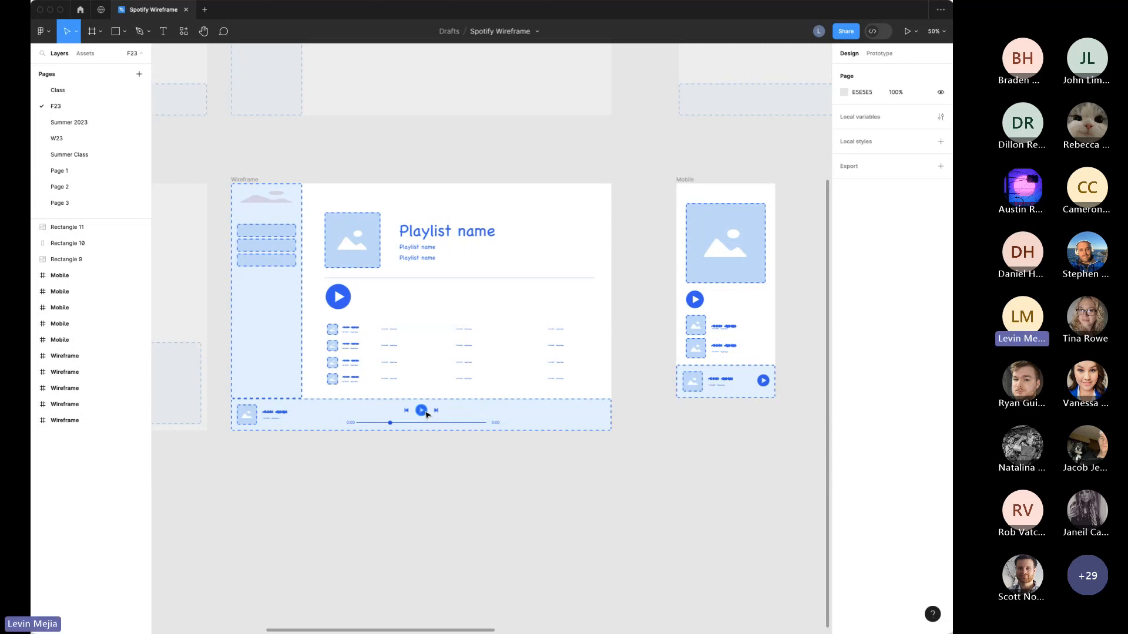
Step: Inspect the playback controls in the desktop playlist wireframe's player bar up close, and compare the whole layout with the mobile wireframe
drag(389, 390, 464, 435)
scroll(463, 435, up, 1)
scroll(463, 435, left, 1)
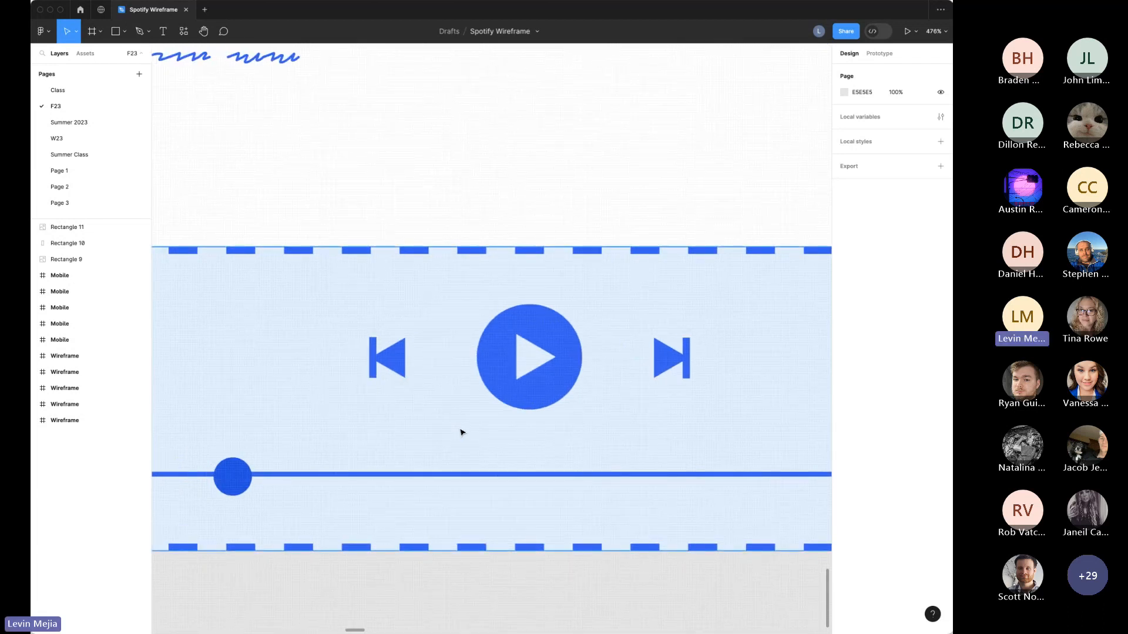
key(super+minus)
key(super+minus)
key(super+minus)
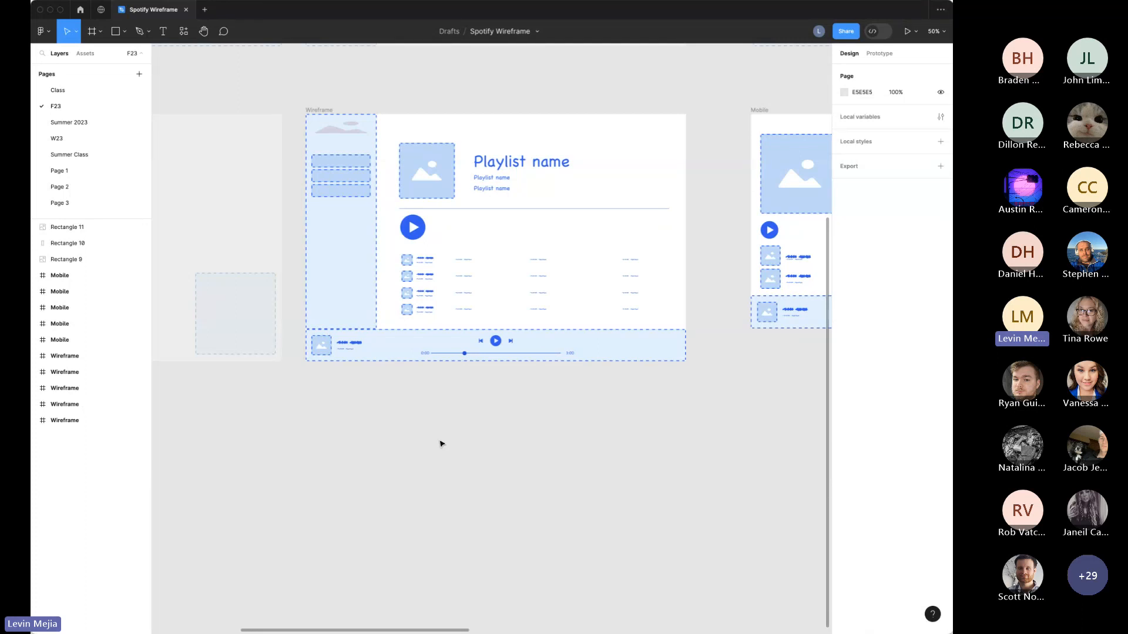
scroll(442, 444, up, 3)
scroll(442, 444, right, 5)
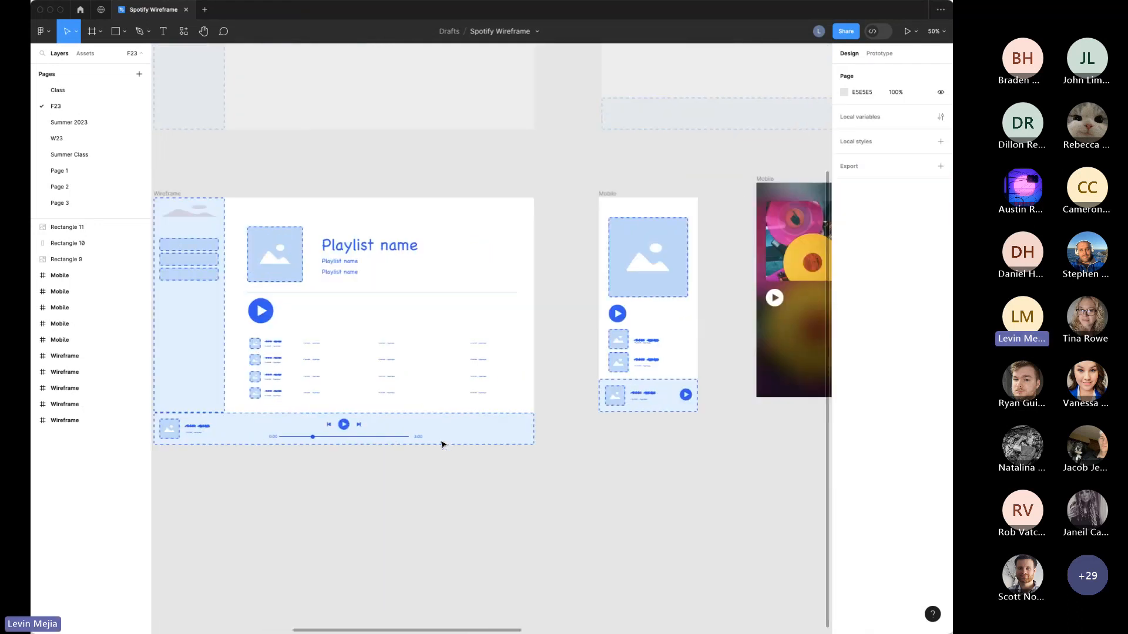
scroll(441, 444, down, 3)
scroll(442, 443, left, 2)
Step: Hide the interface and move the desktop playlist wireframe and its mobile wireframe side by side into the empty area below the other frames
key(ctrl+backslash)
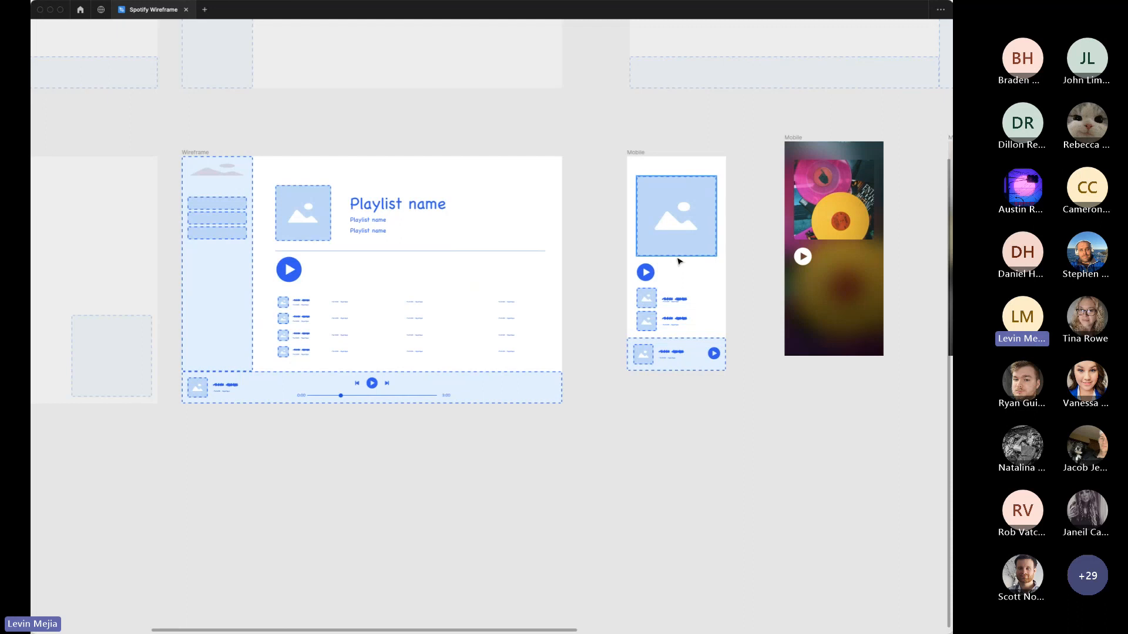
scroll(679, 261, down, 5)
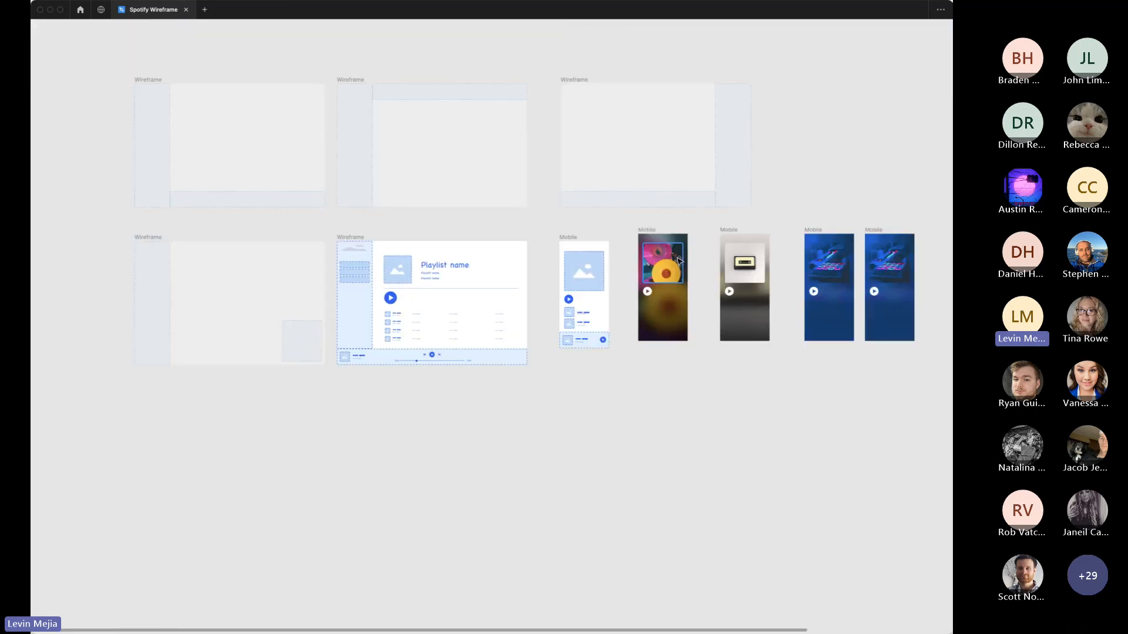
click(354, 241)
drag(355, 241, 343, 462)
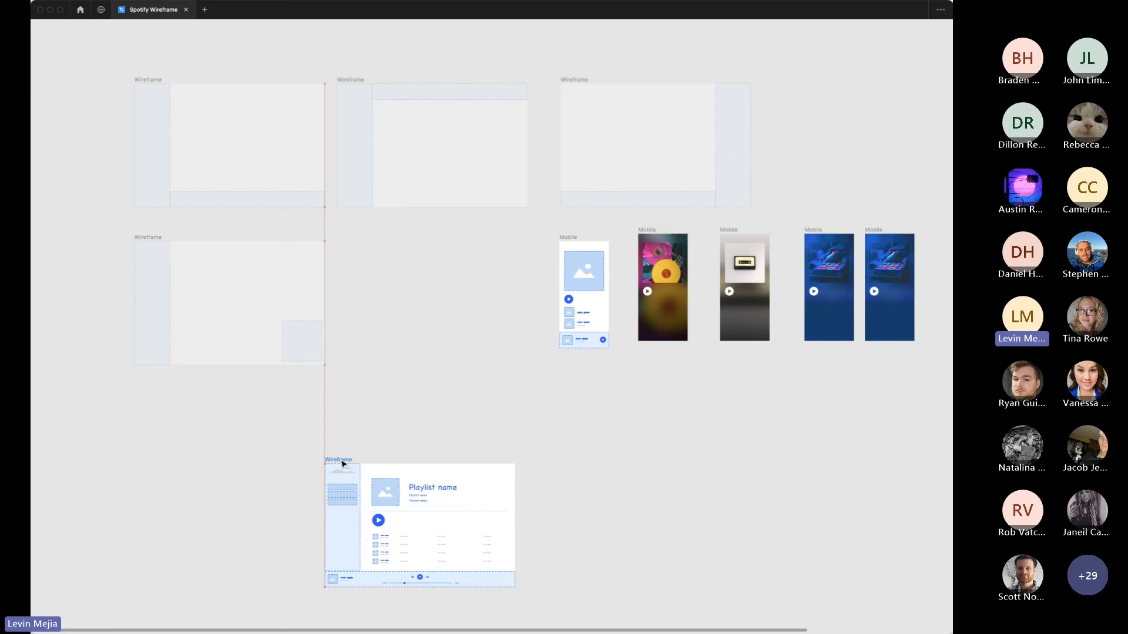
click(559, 257)
drag(560, 256, 519, 492)
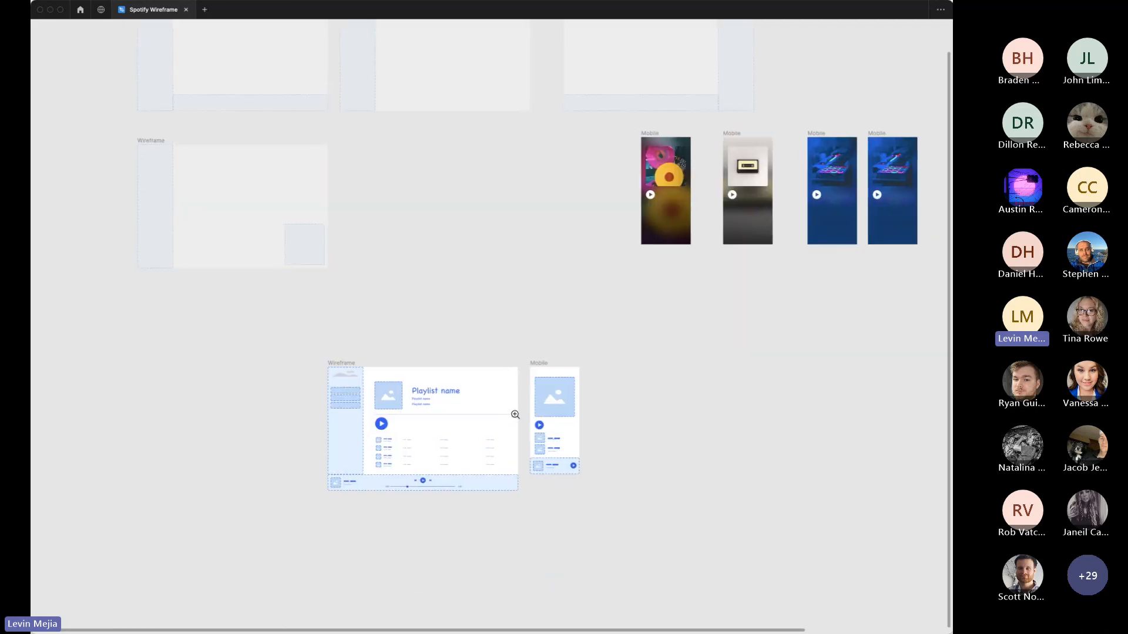
drag(301, 333, 582, 496)
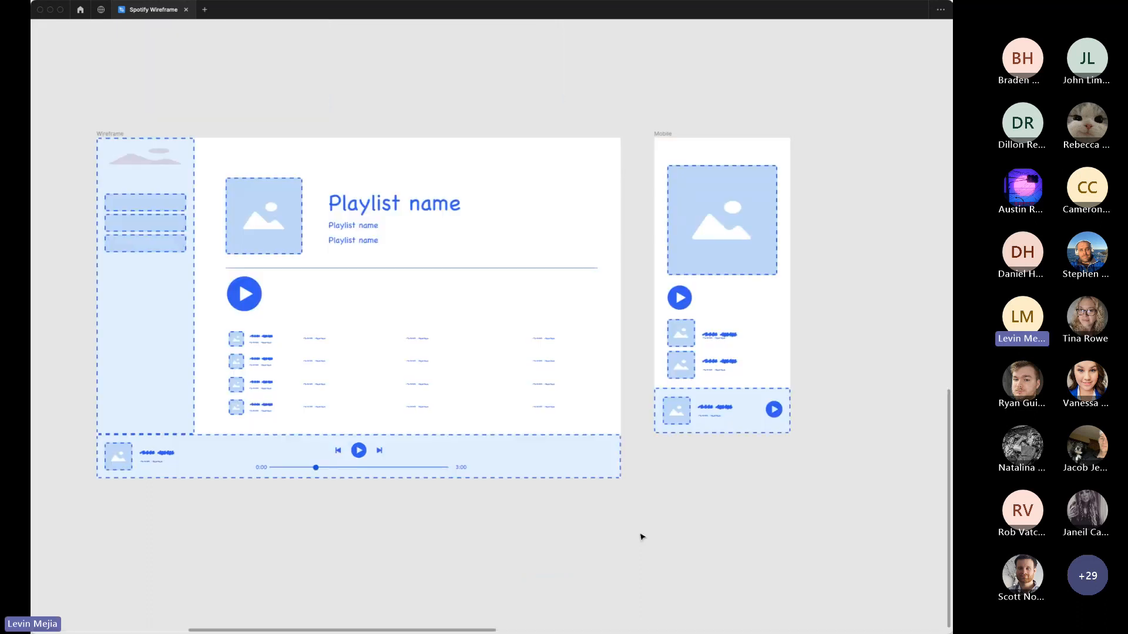
Step: Show the interface, open the Class page and move the blue play shape off the Lo-Fi Beats screenshot onto empty canvas beside the Desktop frame
key(ctrl+backslash)
click(84, 94)
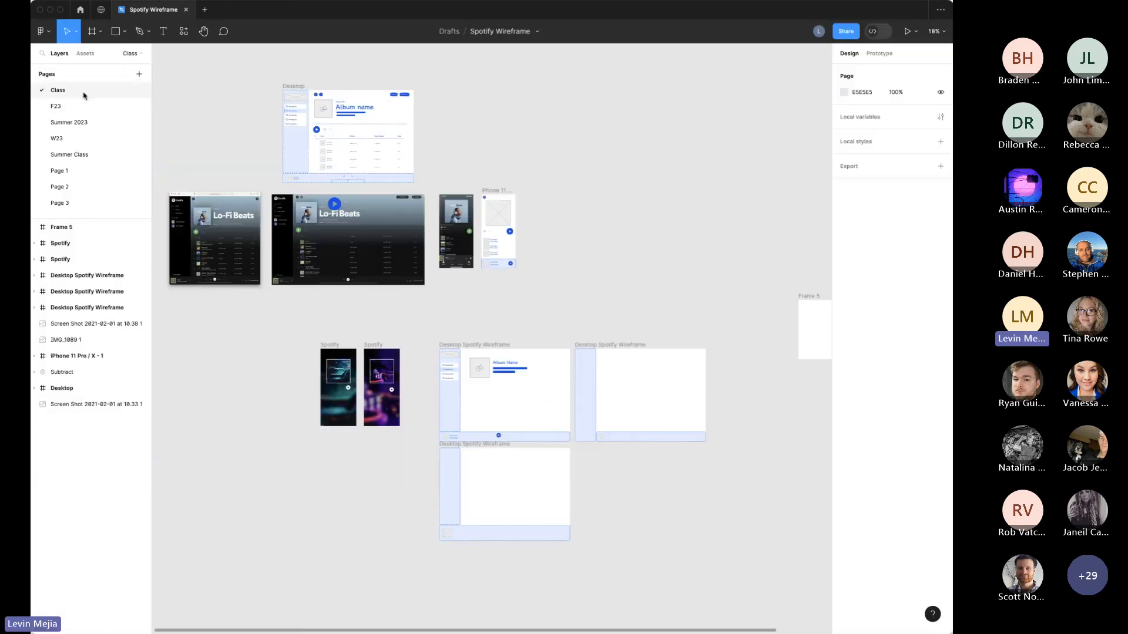
drag(339, 204, 474, 131)
click(480, 169)
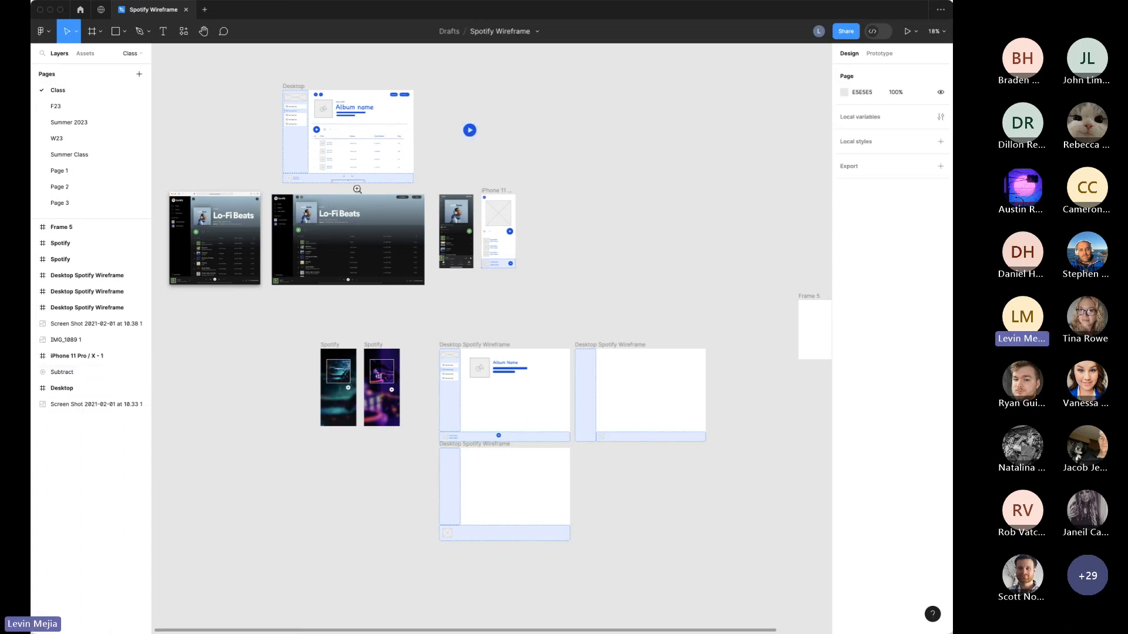
Step: Hide the interface and examine the Lo-Fi Beats browser, desktop and mobile screenshots together with the iPhone wireframe
drag(170, 189, 482, 290)
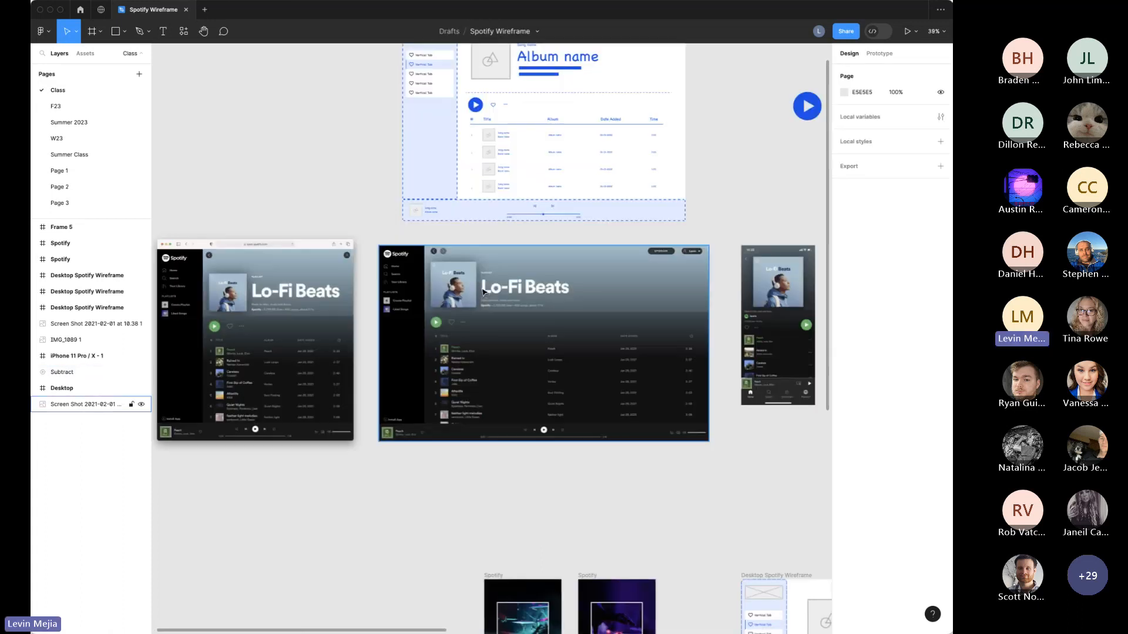
key(super+backslash)
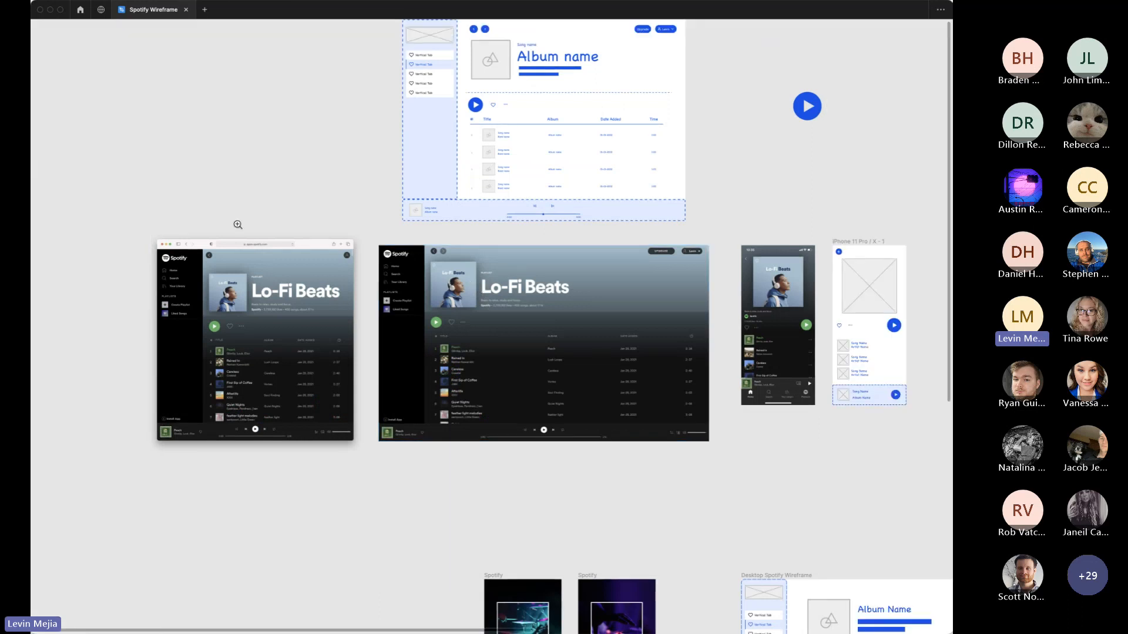
drag(160, 233, 824, 467)
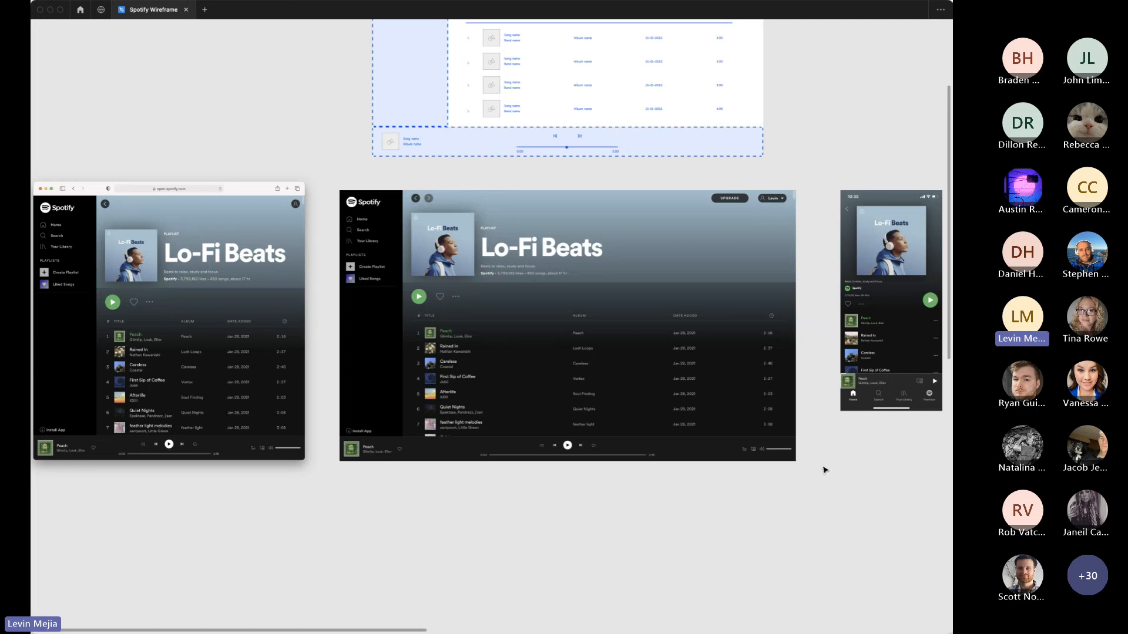
scroll(805, 477, right, 5)
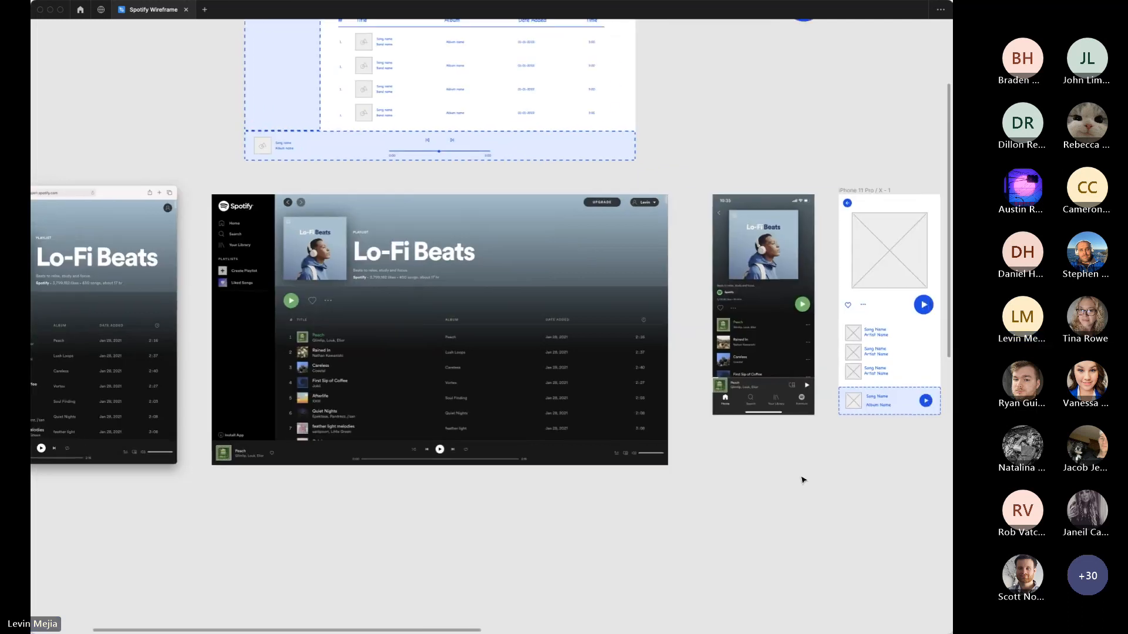
scroll(809, 480, left, 7)
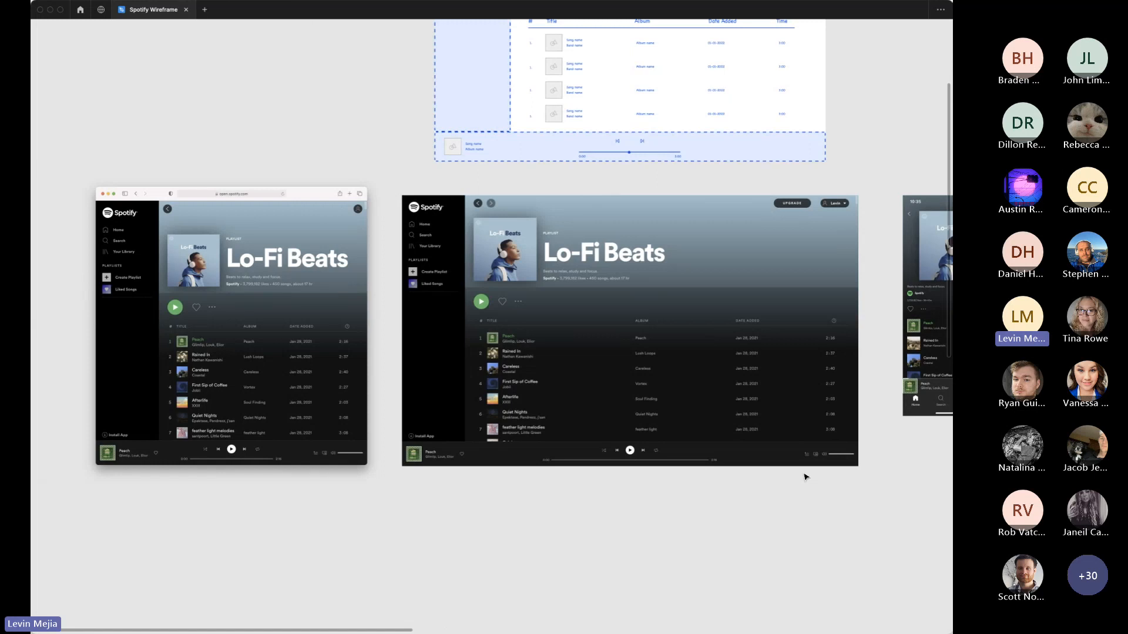
scroll(265, 384, left, 1)
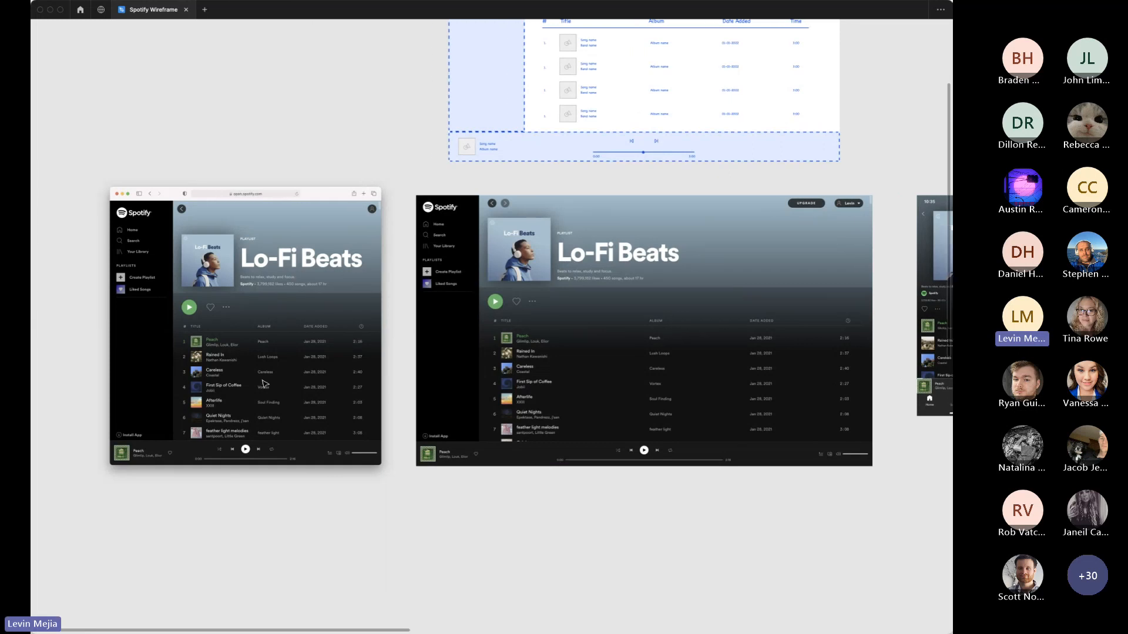
Step: Examine the narrow browser screenshot of Lo-Fi Beats up close, followed by the wide desktop screenshot
scroll(265, 385, left, 3)
drag(170, 164, 498, 506)
key(shift+2)
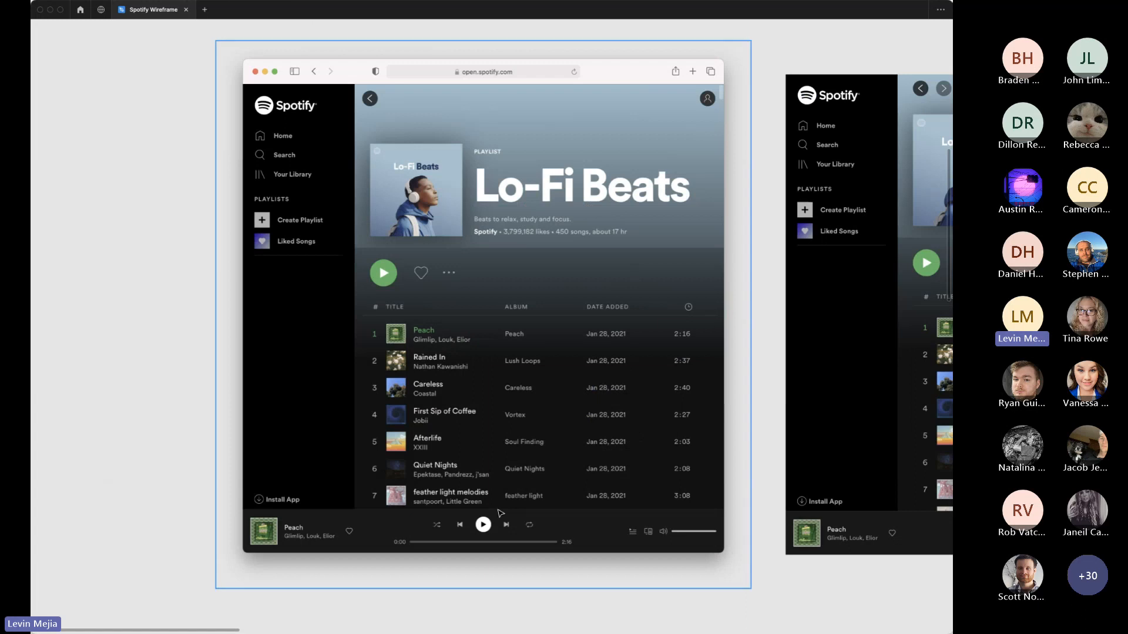
scroll(492, 432, right, 5)
scroll(492, 432, up, 2)
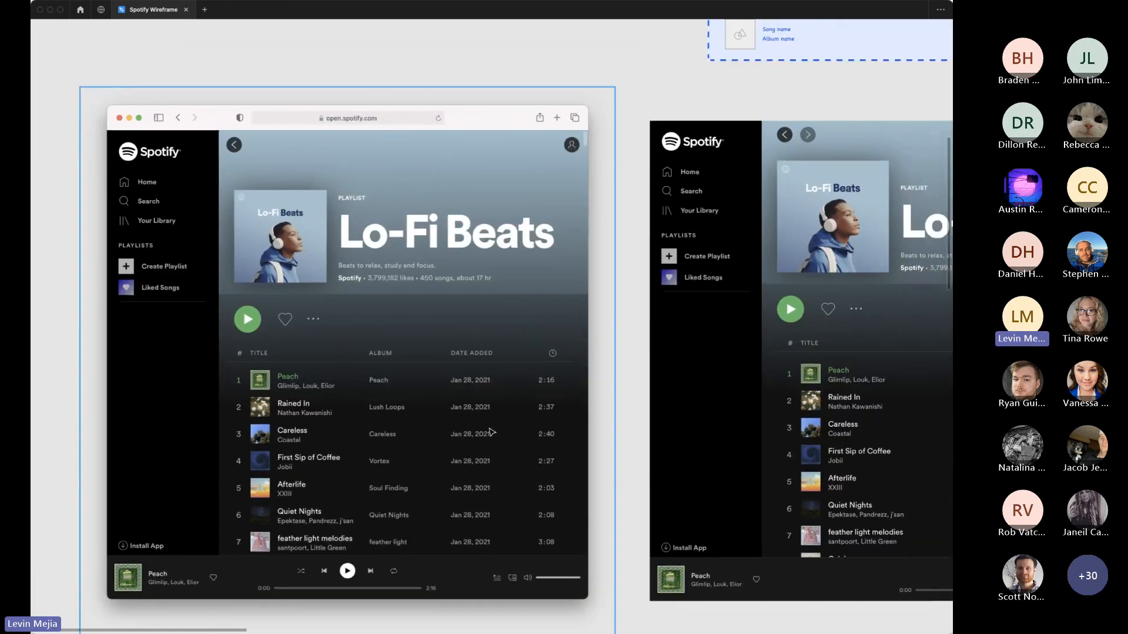
scroll(493, 432, right, 8)
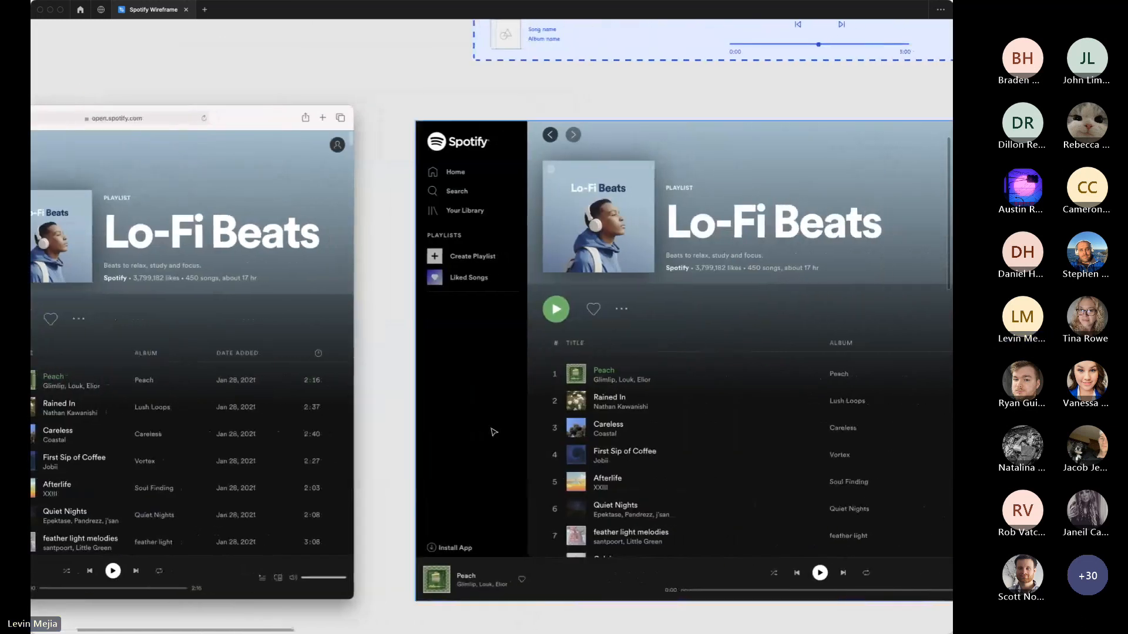
scroll(493, 432, right, 10)
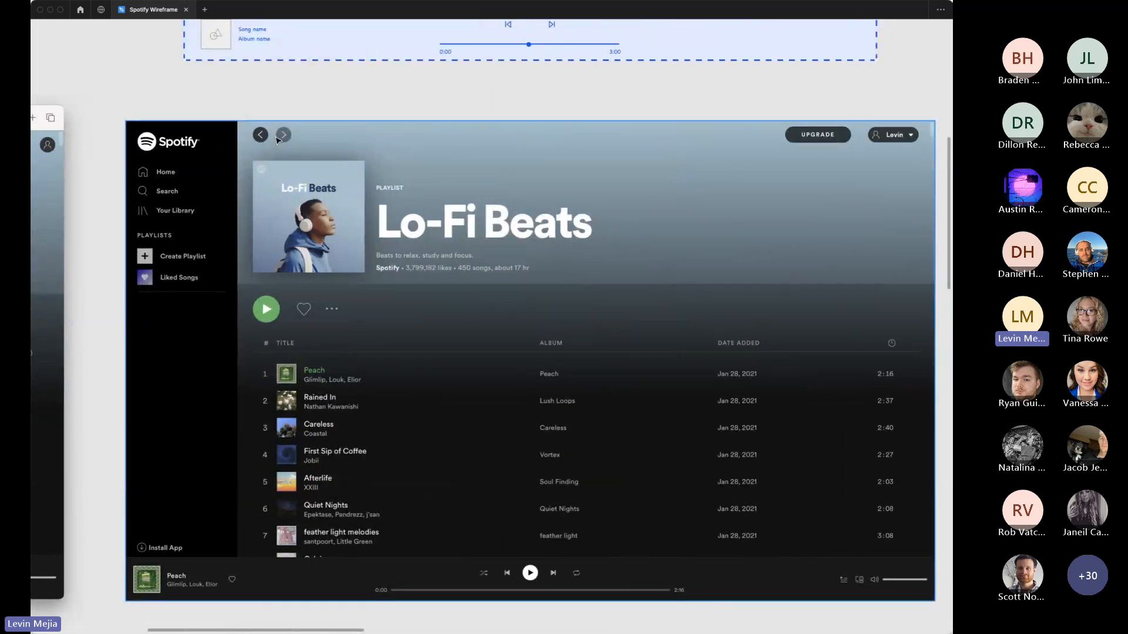
Step: Compare the header navigation arrows and account controls between the narrow browser and wide desktop Lo-Fi Beats screenshots
scroll(733, 208, left, 20)
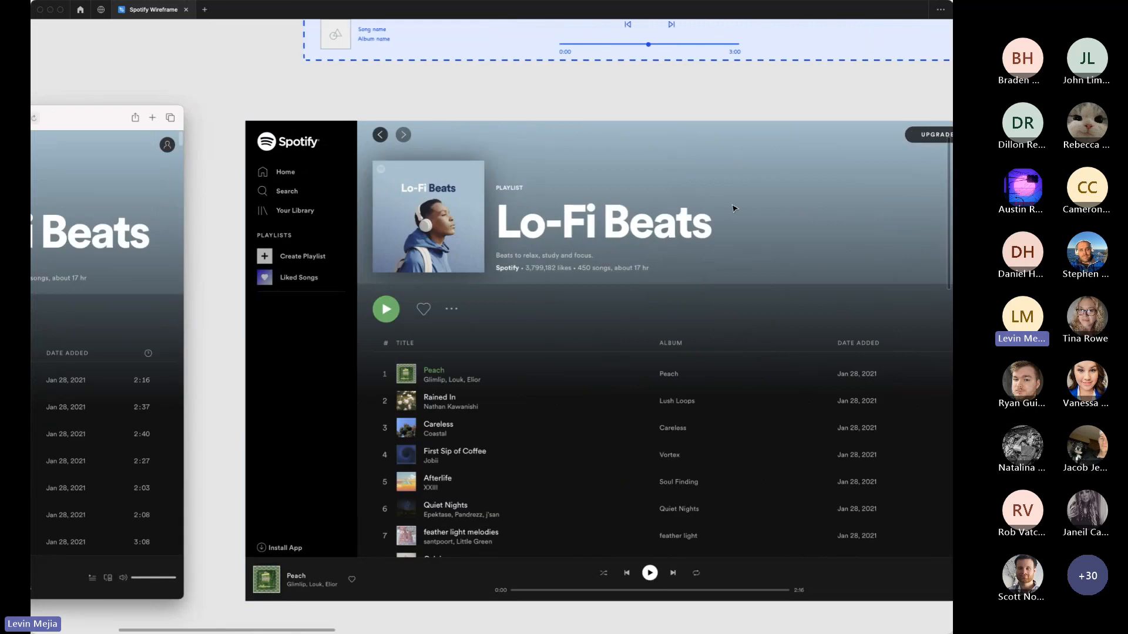
scroll(730, 208, right, 1)
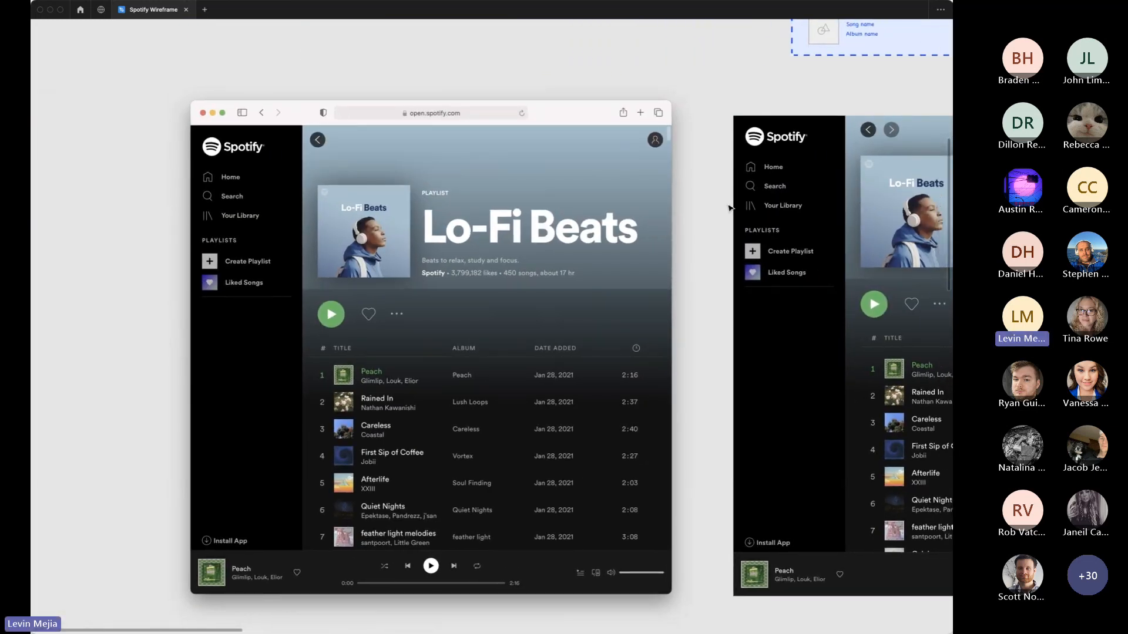
scroll(728, 208, right, 20)
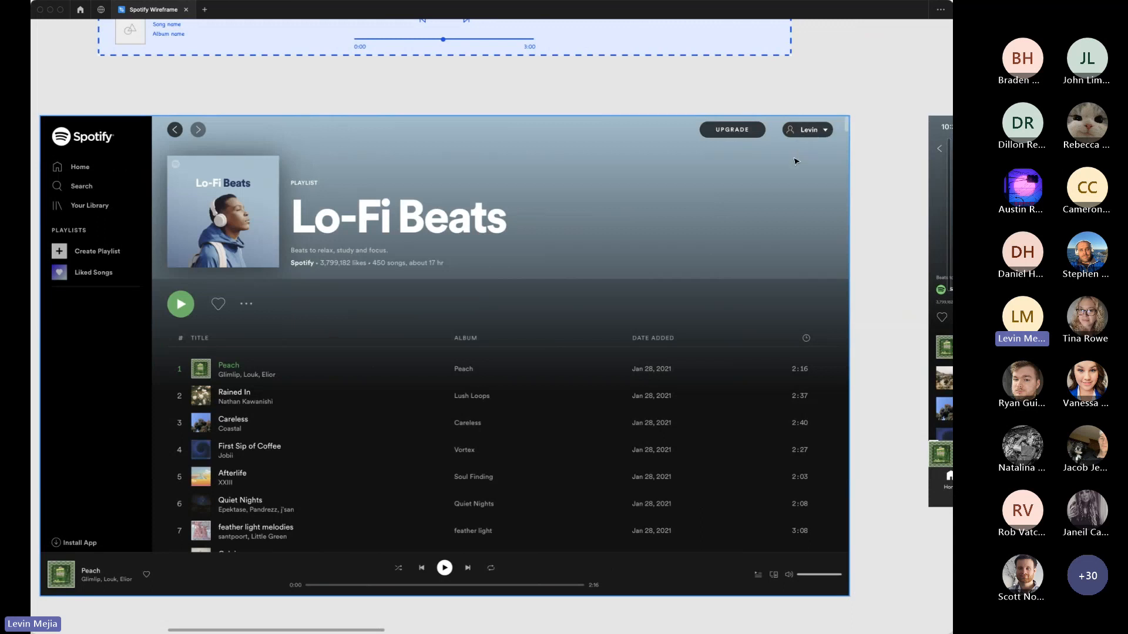
scroll(780, 170, left, 10)
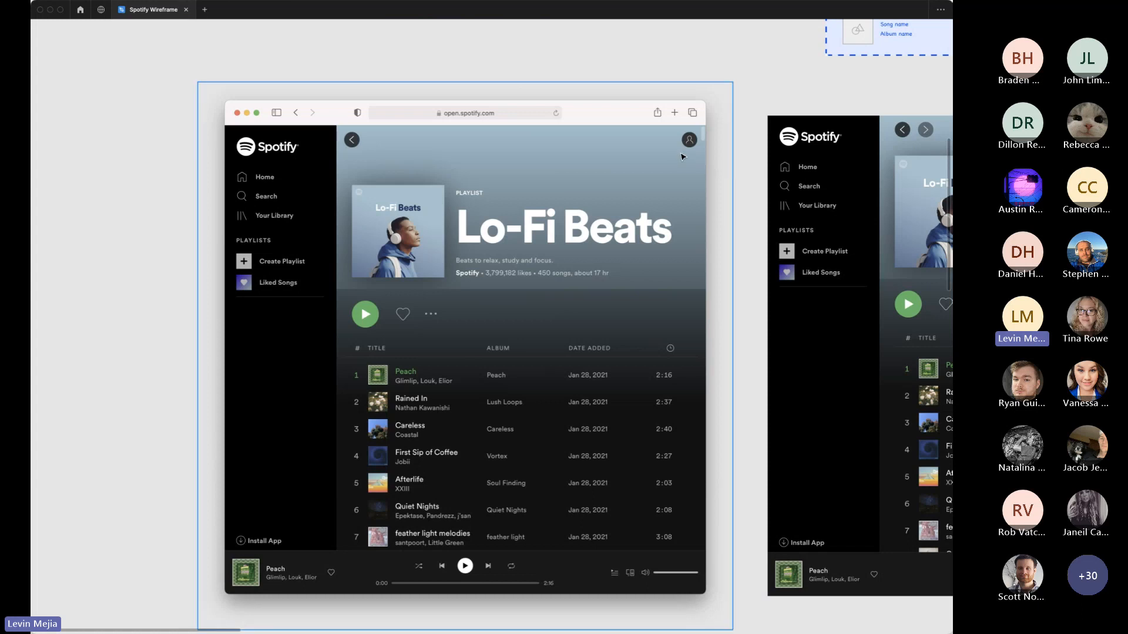
scroll(682, 156, right, 10)
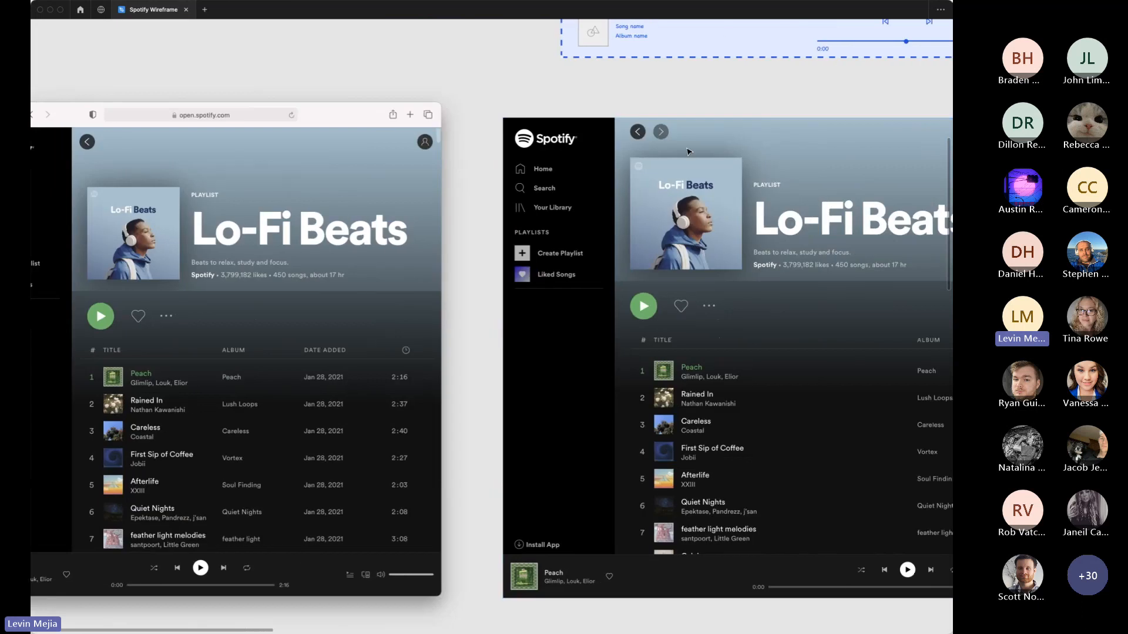
scroll(688, 152, left, 7)
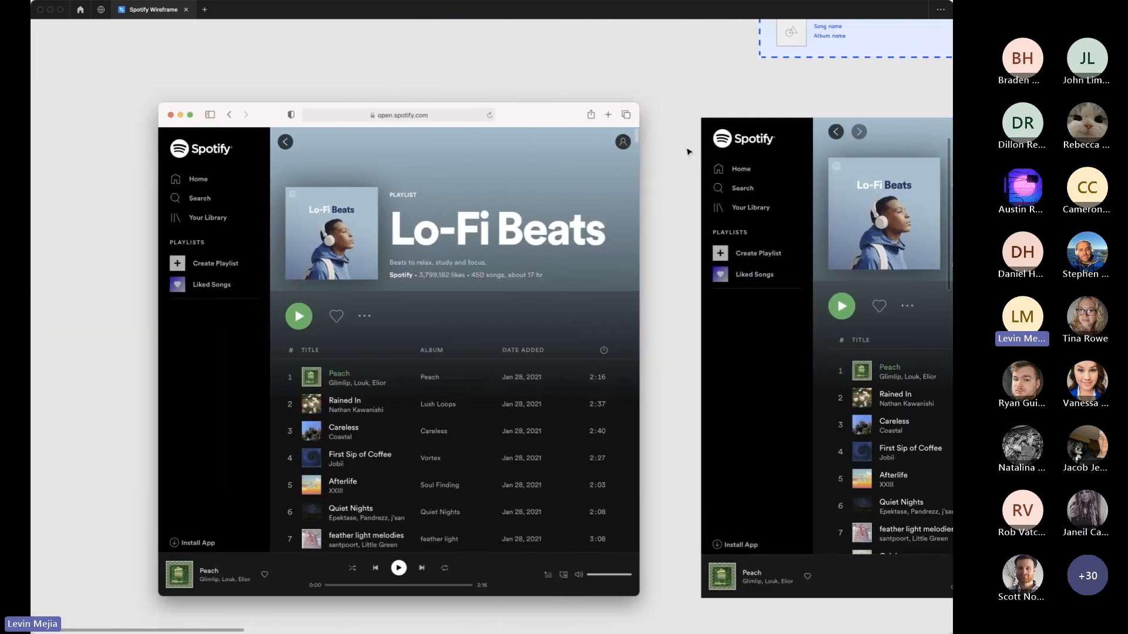
Step: Compare the mobile Lo-Fi Beats screenshot with the iPhone wireframe, and view all the Class page designs together
scroll(689, 152, right, 20)
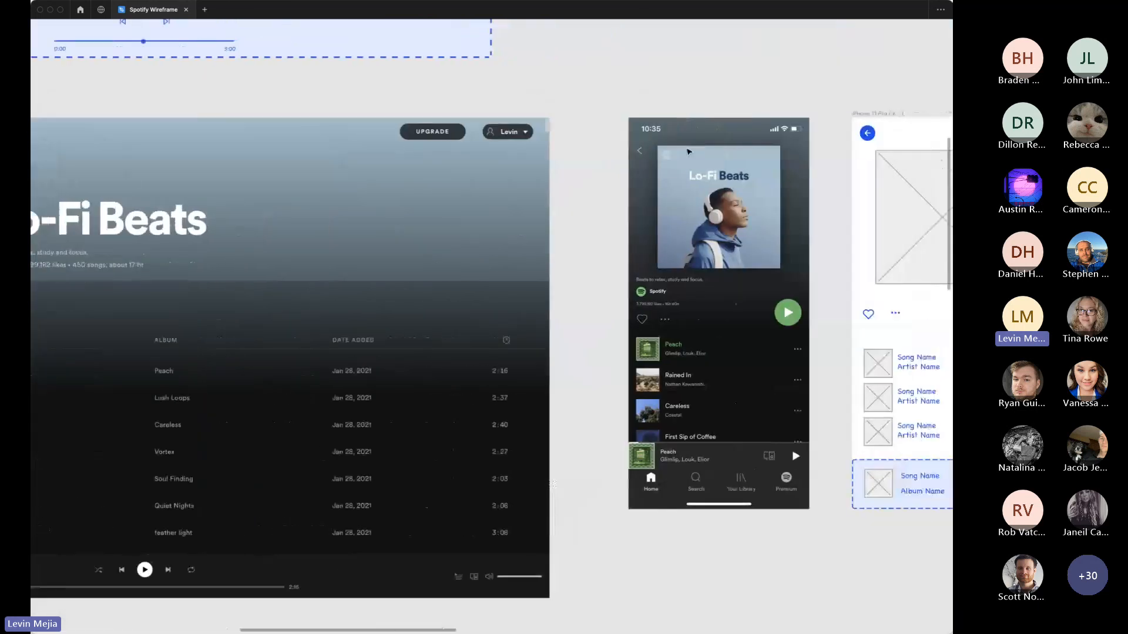
scroll(693, 150, down, 10)
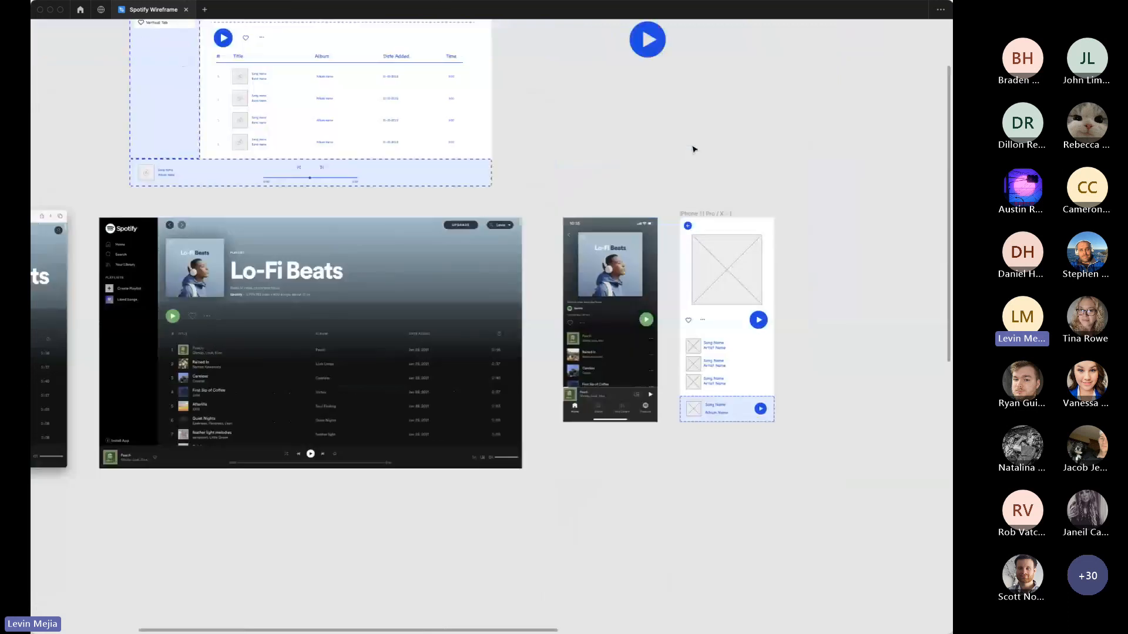
scroll(683, 400, left, 3)
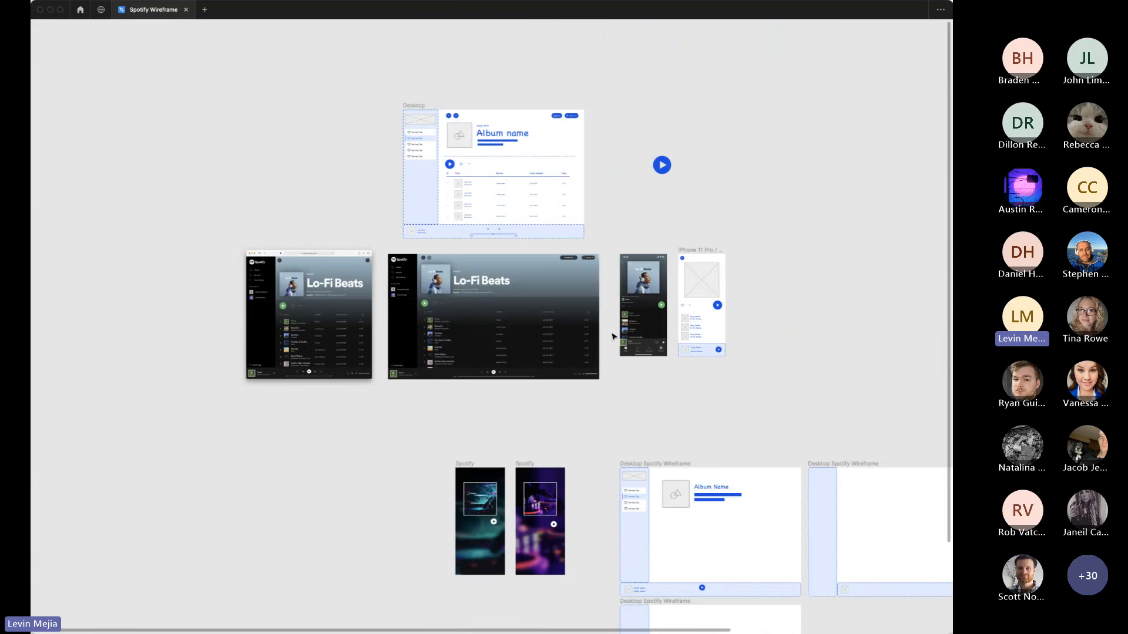
Step: Restore the interface, copy the browser and desktop Lo-Fi Beats screenshots from the Class page, and open the F23 page
key(super+backslash)
click(406, 322)
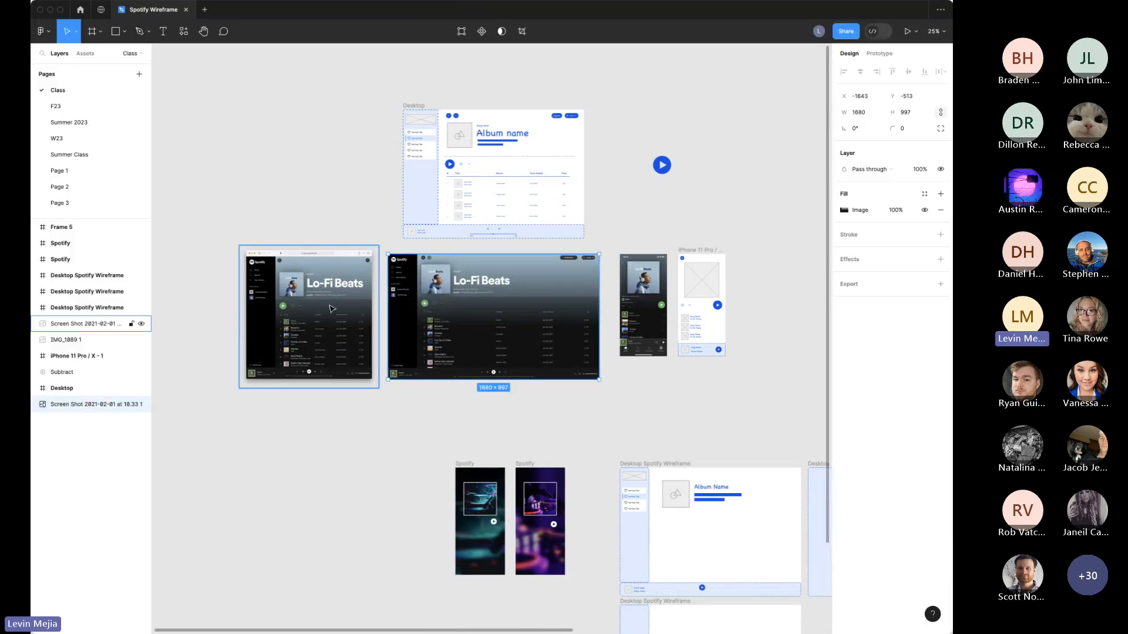
shift+click(338, 311)
click(67, 106)
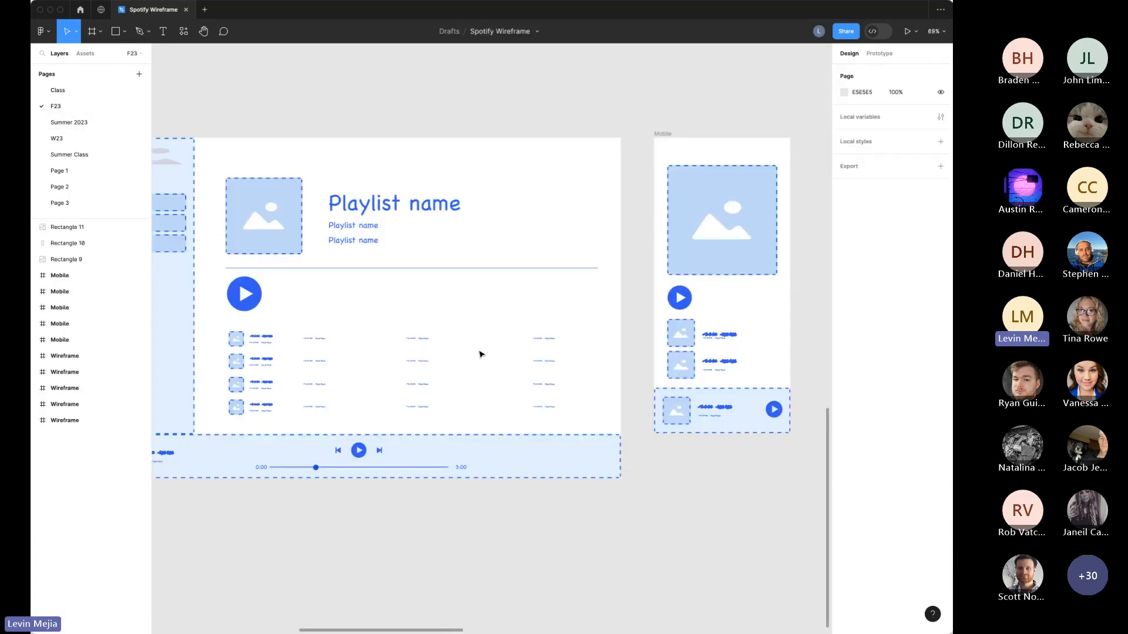
Step: Move the playlist Wireframe and Mobile frames together to a lower spot on the F23 canvas
scroll(480, 351, down, 5)
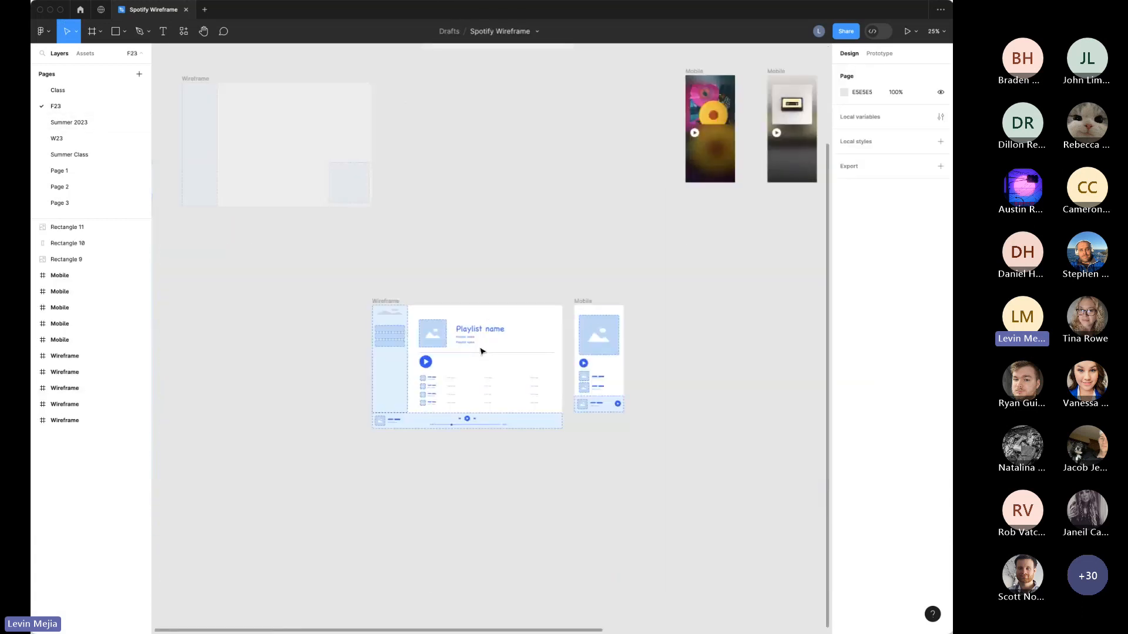
drag(350, 280, 731, 515)
drag(515, 308, 611, 451)
Step: Paste the two Lo-Fi Beats screenshots and position them above the playlist wireframe, with the desktop one aligned over it
click(554, 365)
key(super+v)
drag(539, 369, 520, 398)
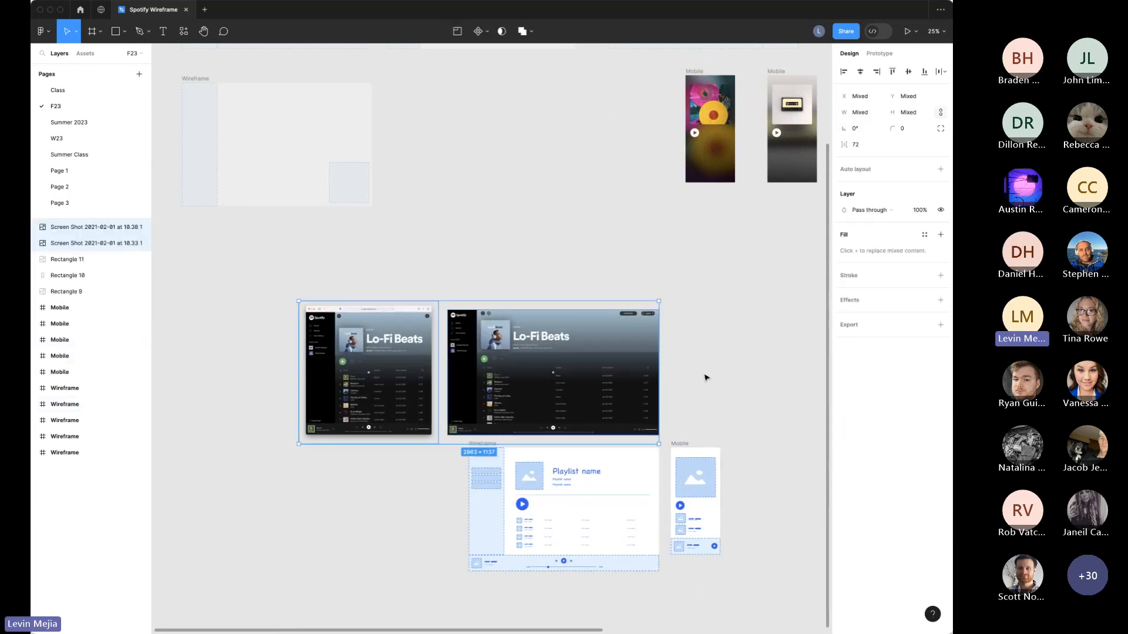
click(704, 378)
Step: Draw a blank frame about 943 × 982 directly beneath the narrow browser screenshot, beside the playlist wireframe
drag(687, 387, 770, 281)
drag(338, 187, 610, 500)
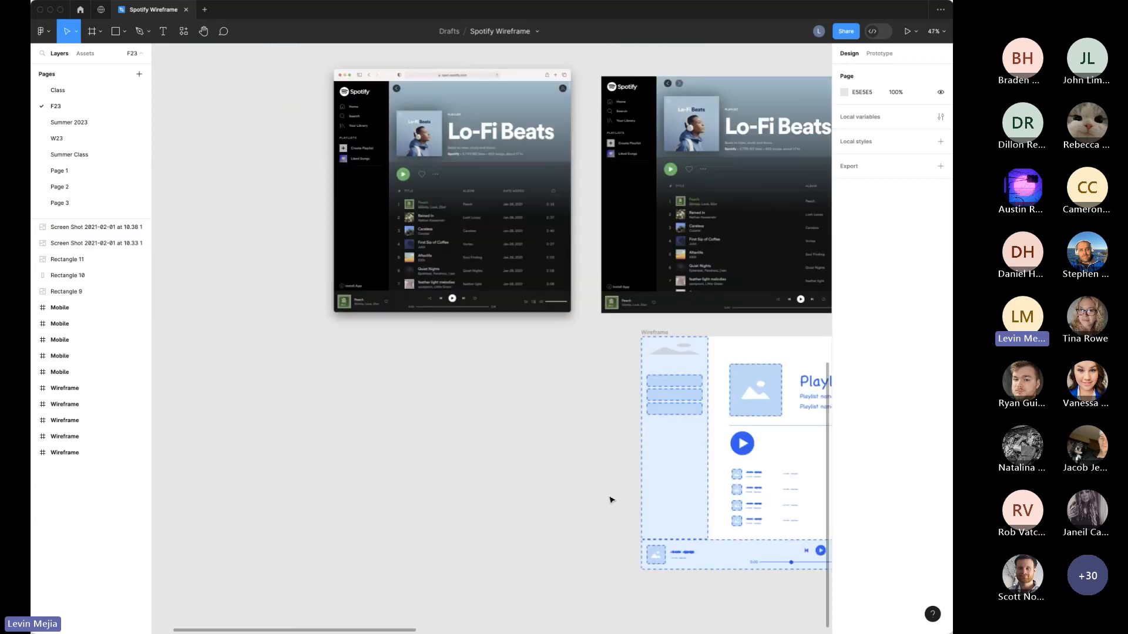
scroll(609, 500, right, 2)
scroll(609, 500, up, 1)
key(f)
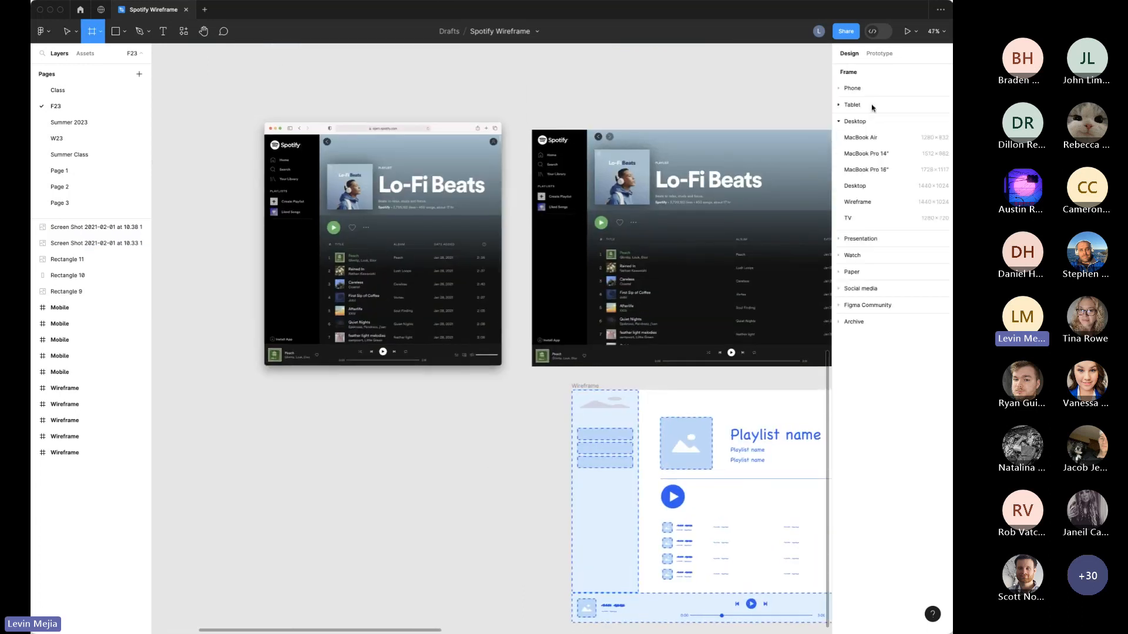
click(853, 106)
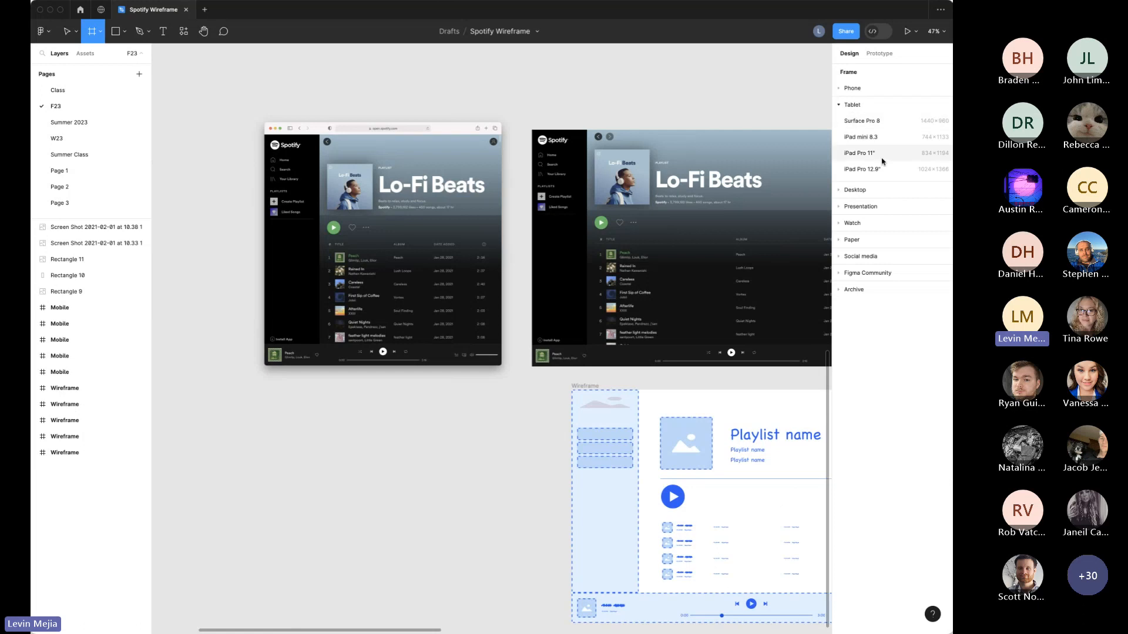
click(850, 104)
scroll(456, 302, down, 4)
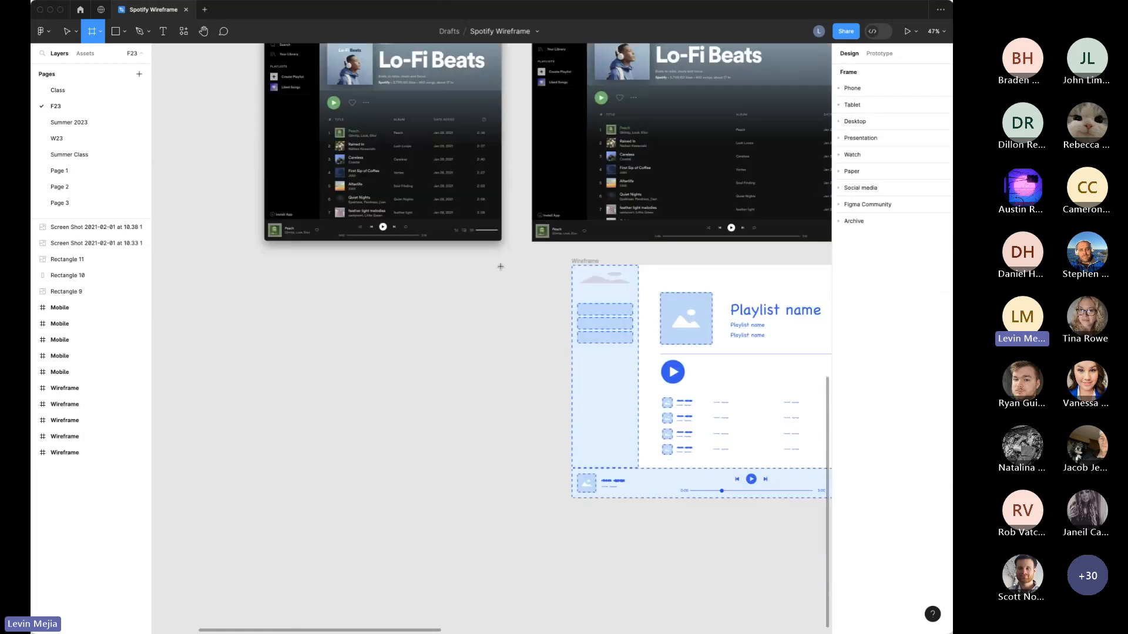
drag(499, 265, 277, 502)
mouse_move(450, 380)
mouse_down()
mouse_move(413, 386)
mouse_move(443, 380)
mouse_up()
scroll(539, 401, up, 2)
scroll(538, 402, up, 1)
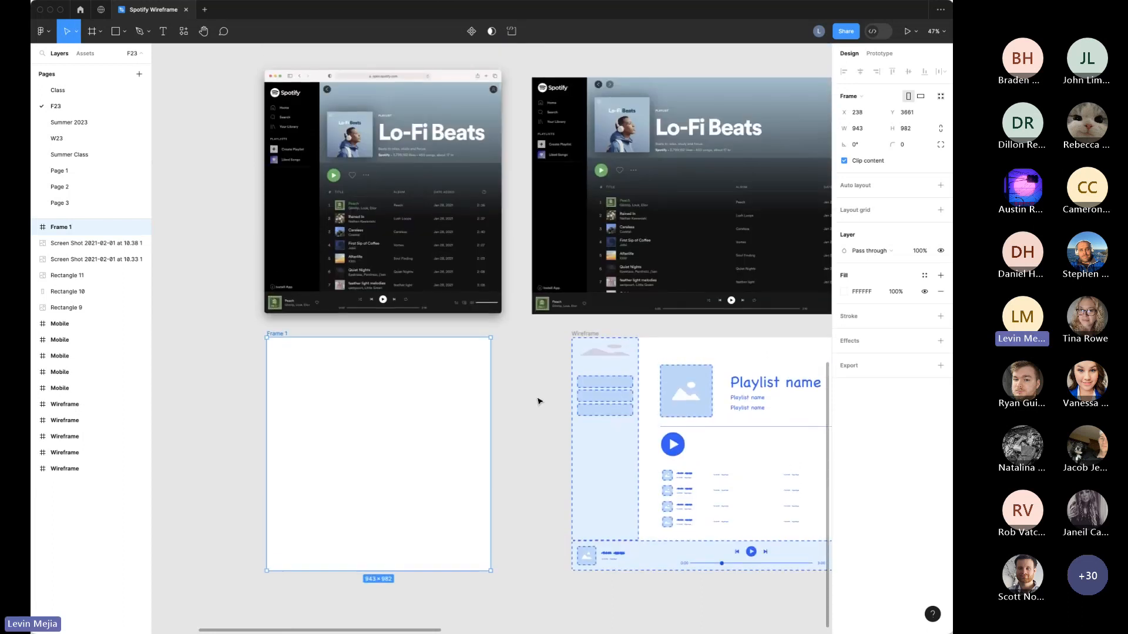
Step: Add two 40 × 40 circles side by side, 19 apart, in the desktop wireframe's header above the playlist image
scroll(536, 401, right, 5)
scroll(536, 400, up, 1)
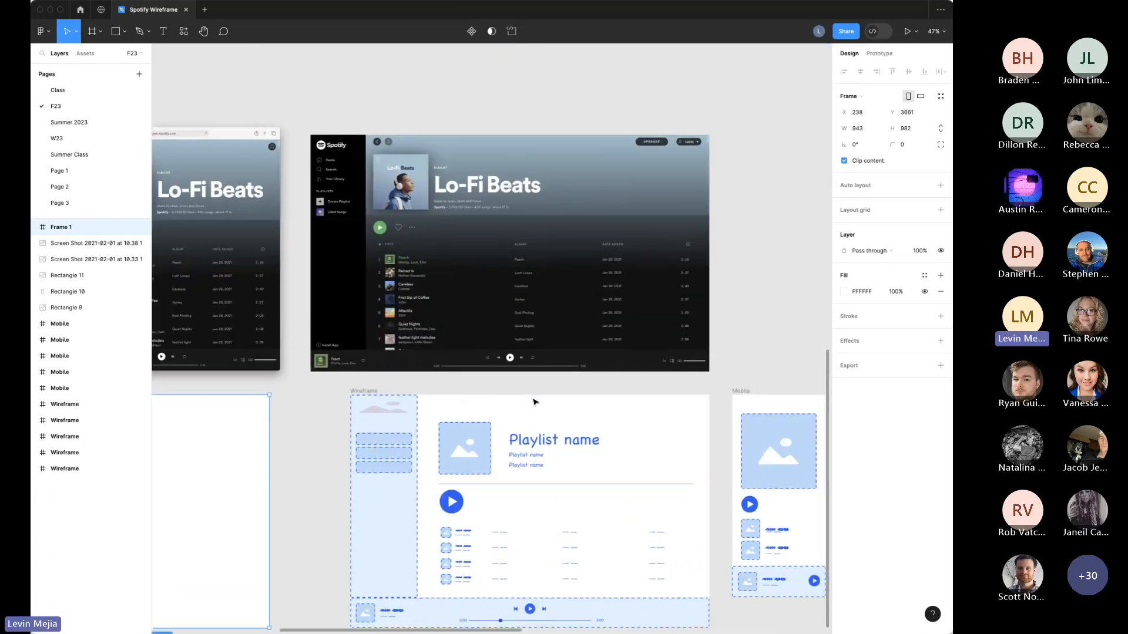
drag(307, 371, 500, 504)
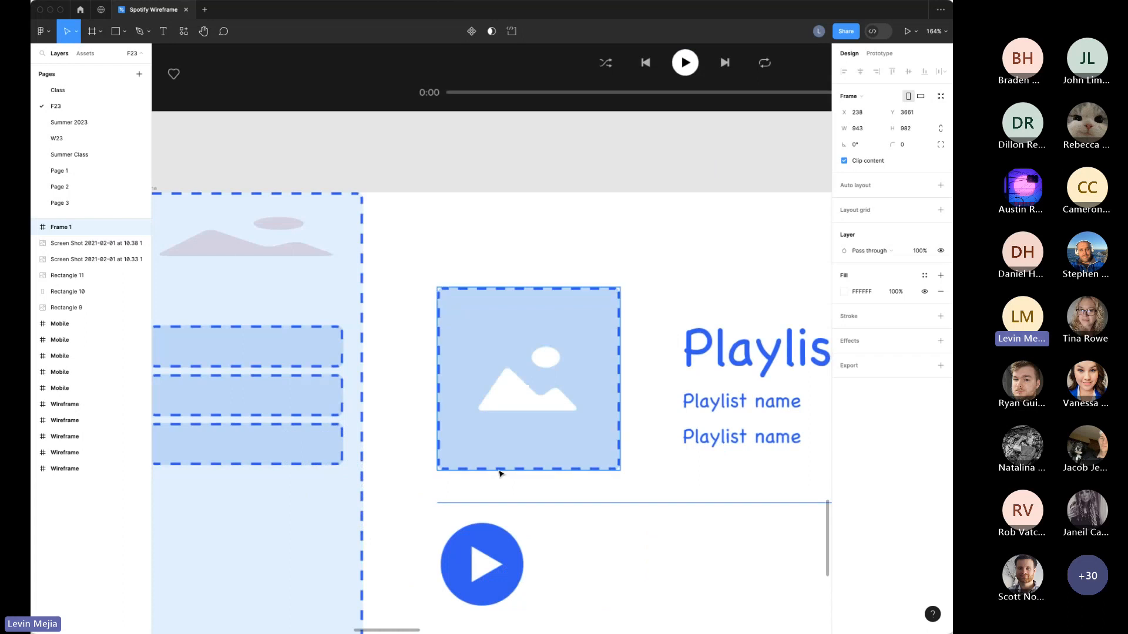
key(o)
drag(388, 210, 450, 230)
shift+click(410, 229)
Step: Fill both header circles with the blue sampled from the wireframe's play button
click(844, 315)
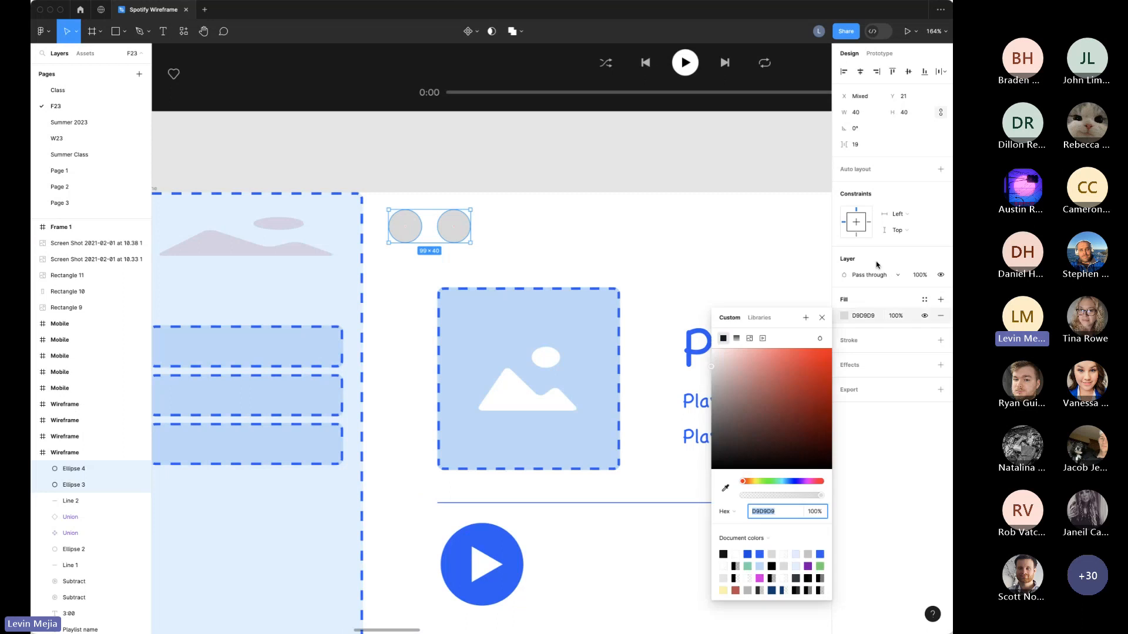
click(726, 489)
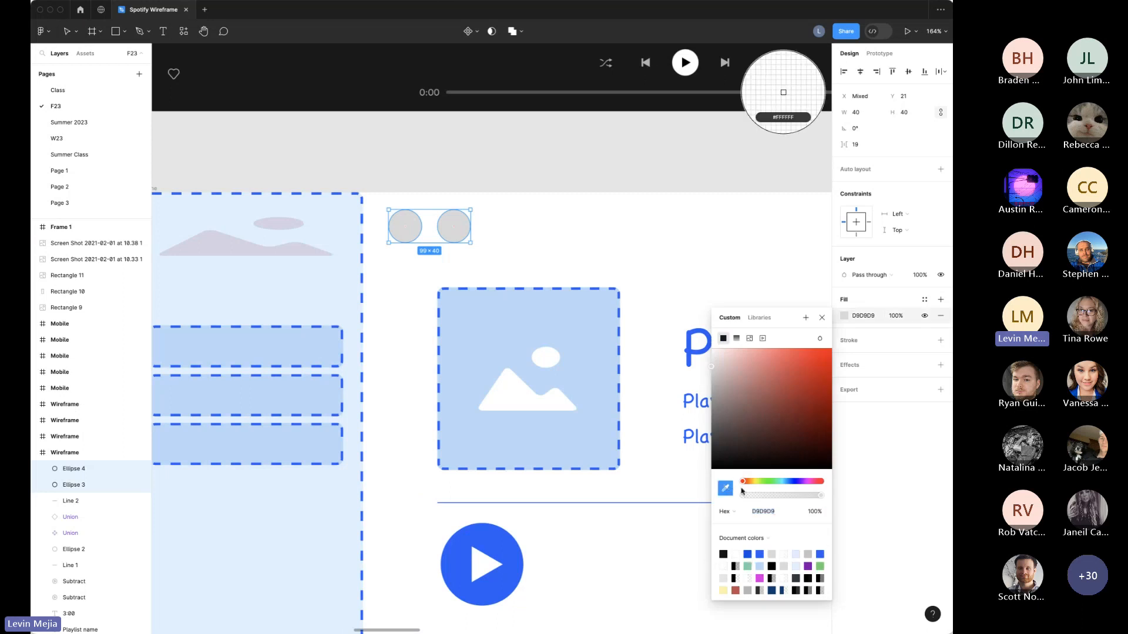
click(505, 544)
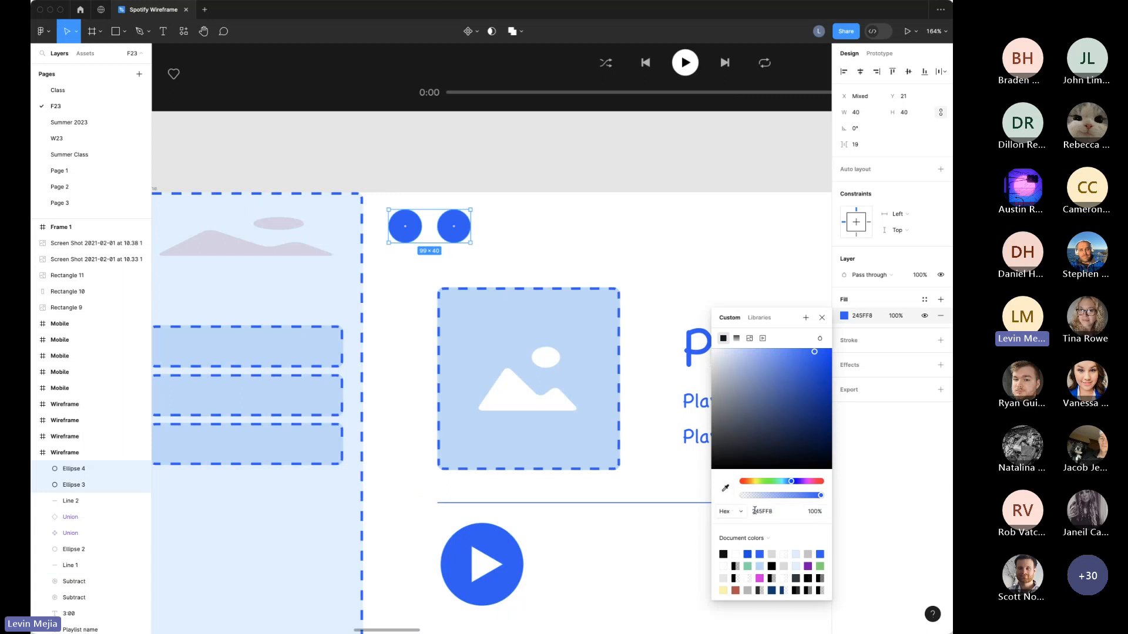
click(557, 543)
key(shift+0)
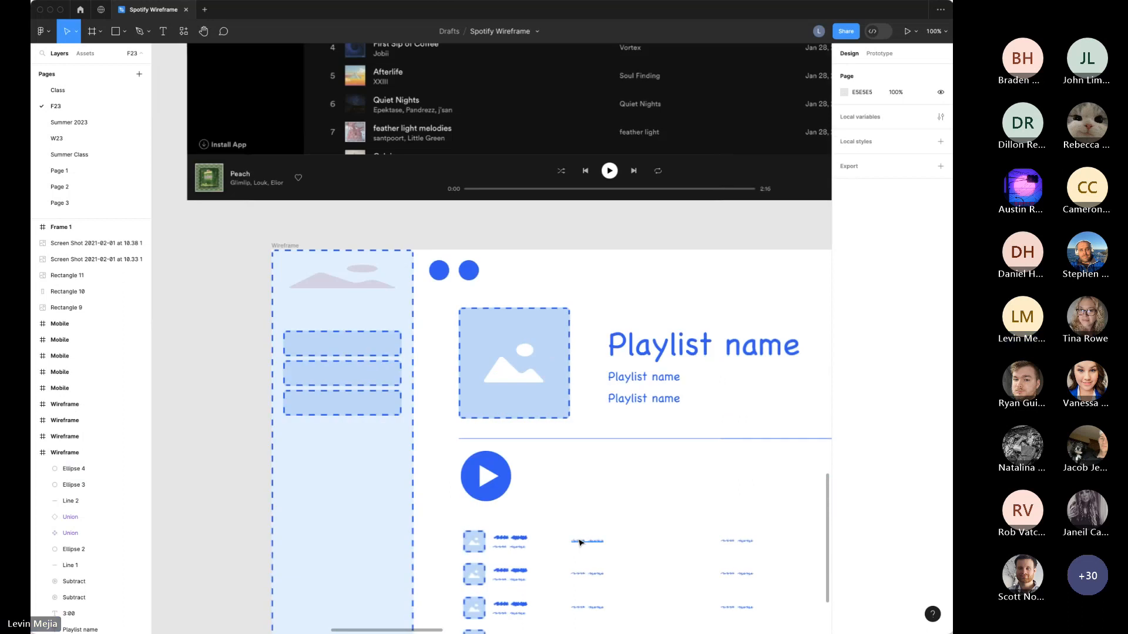
scroll(578, 540, right, 5)
click(210, 290)
drag(212, 293, 597, 306)
key(BackSpace)
Step: Draw a rectangle about 155 wide at the far end of the wireframe's header and set its height to 40
scroll(597, 305, up, 3)
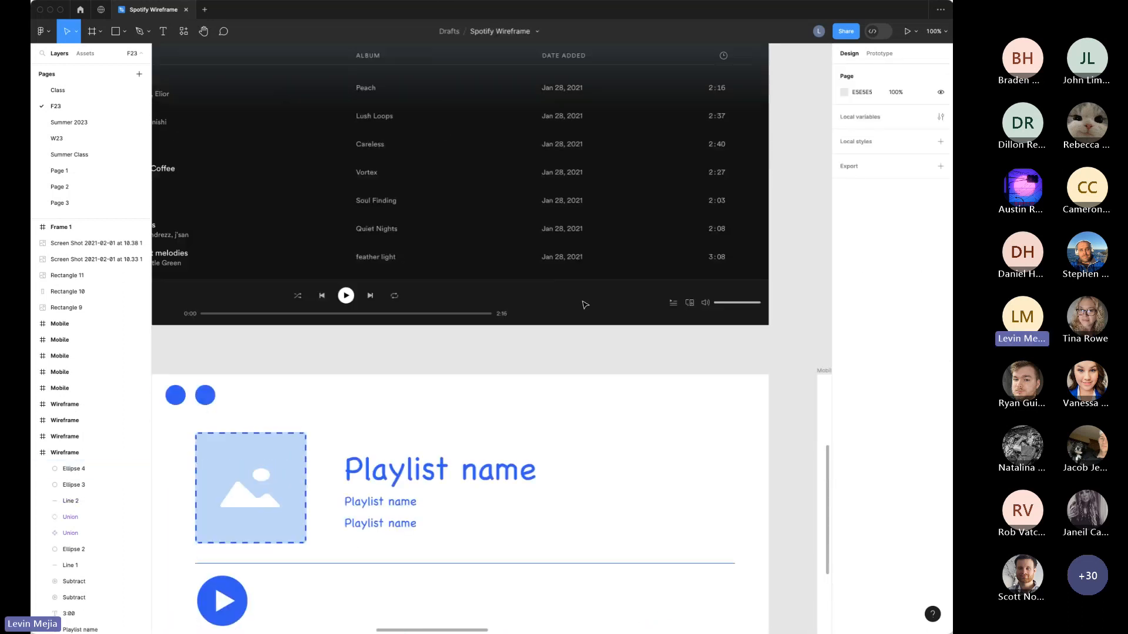
scroll(597, 305, right, 3)
scroll(597, 305, down, 3)
scroll(596, 305, left, 3)
scroll(596, 305, down, 1)
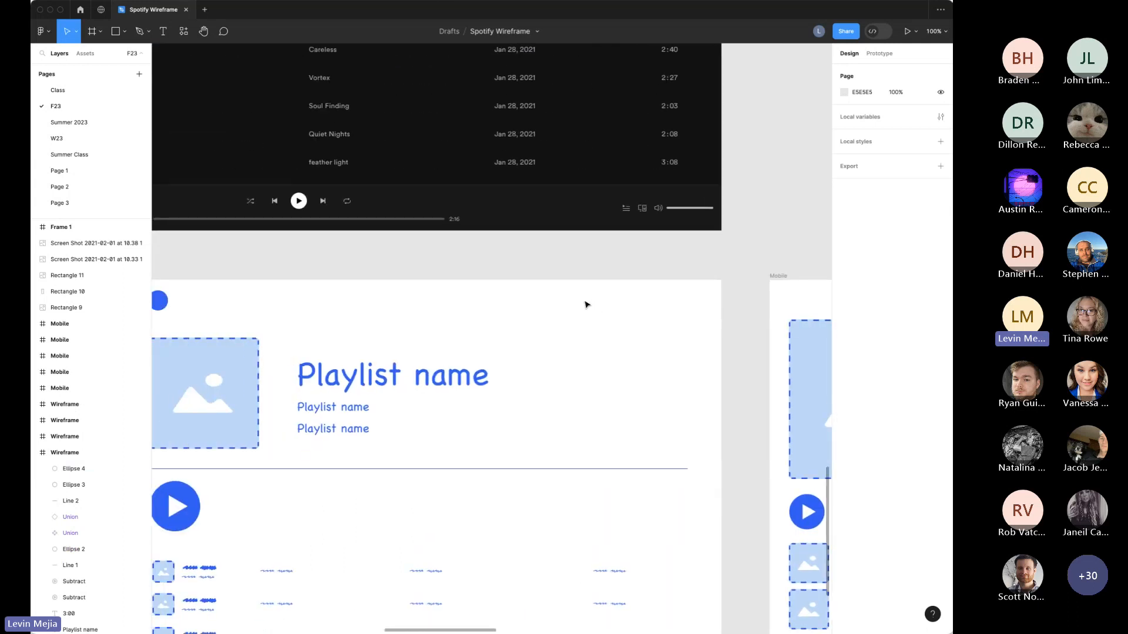
key(r)
mouse_move(570, 302)
mouse_down()
mouse_move(612, 341)
mouse_move(627, 317)
mouse_move(648, 321)
mouse_up()
click(914, 113)
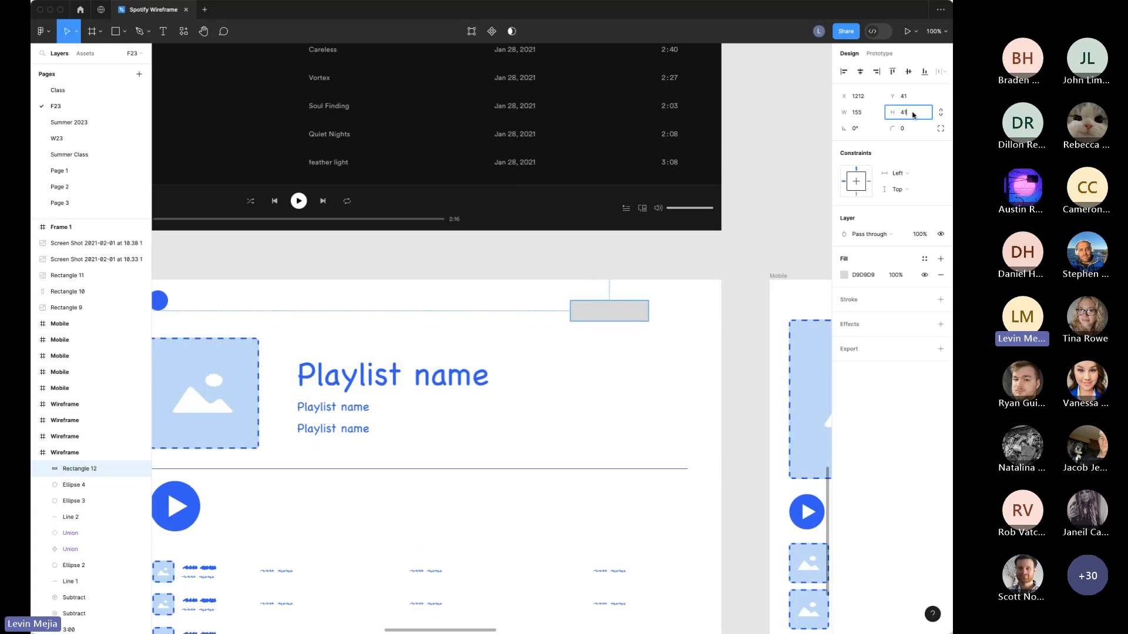
text(40)
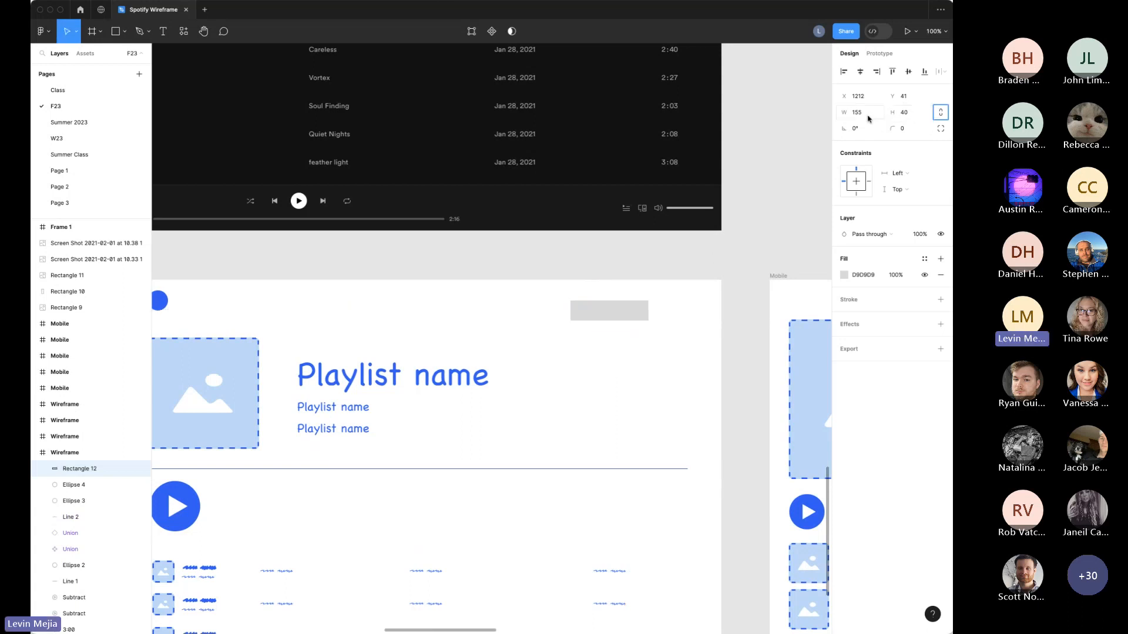
key(Tab)
Step: Round the header rectangle's corners with a radius of 20 and move it to about X 1201, Y 34
click(910, 134)
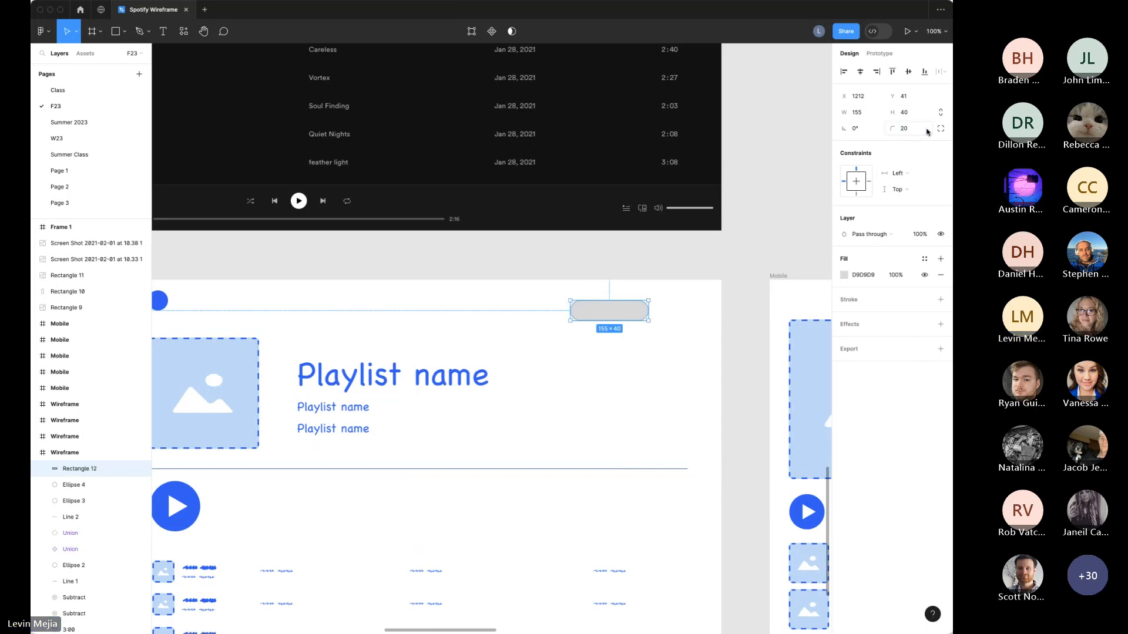
click(629, 344)
click(611, 310)
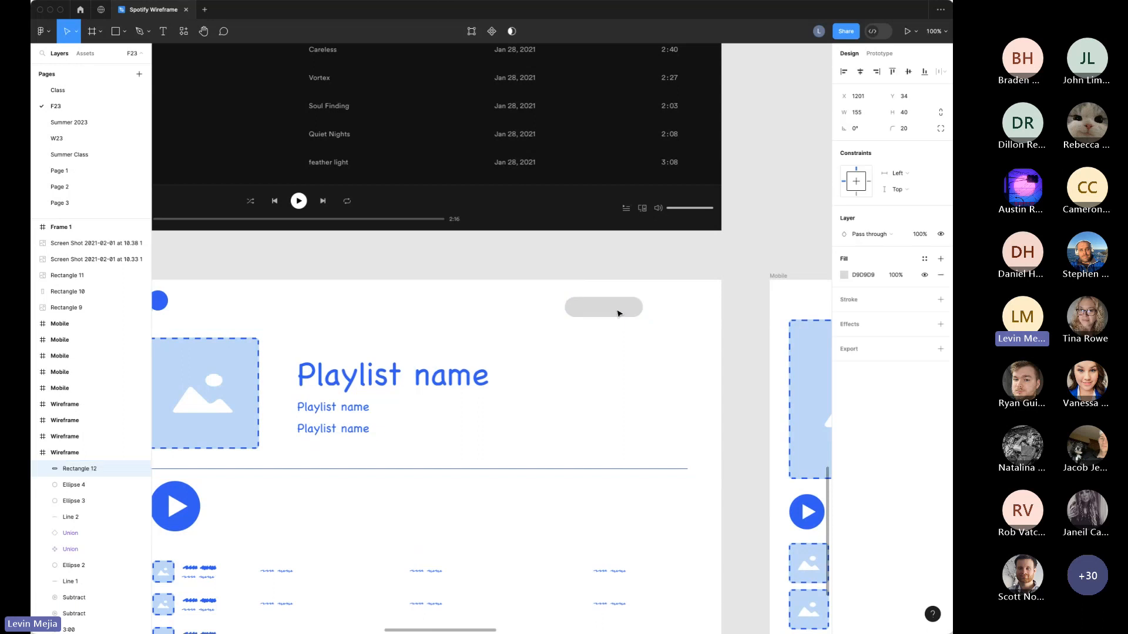
Step: Fill the pill-shaped header button with the blue sampled from the play button
click(844, 275)
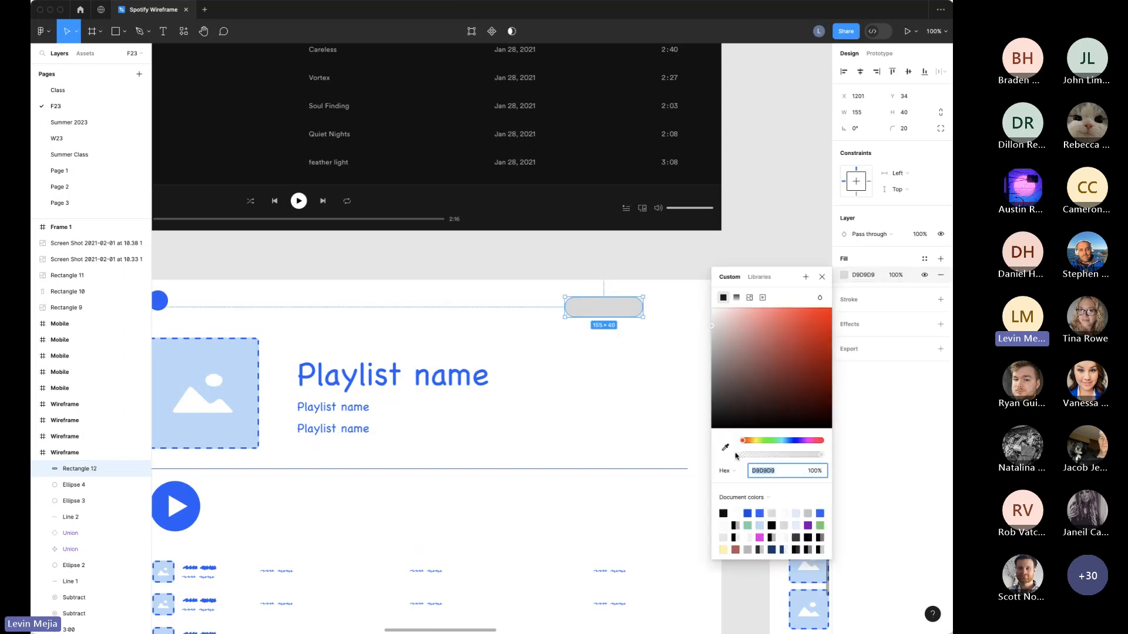
click(725, 447)
click(188, 487)
click(564, 426)
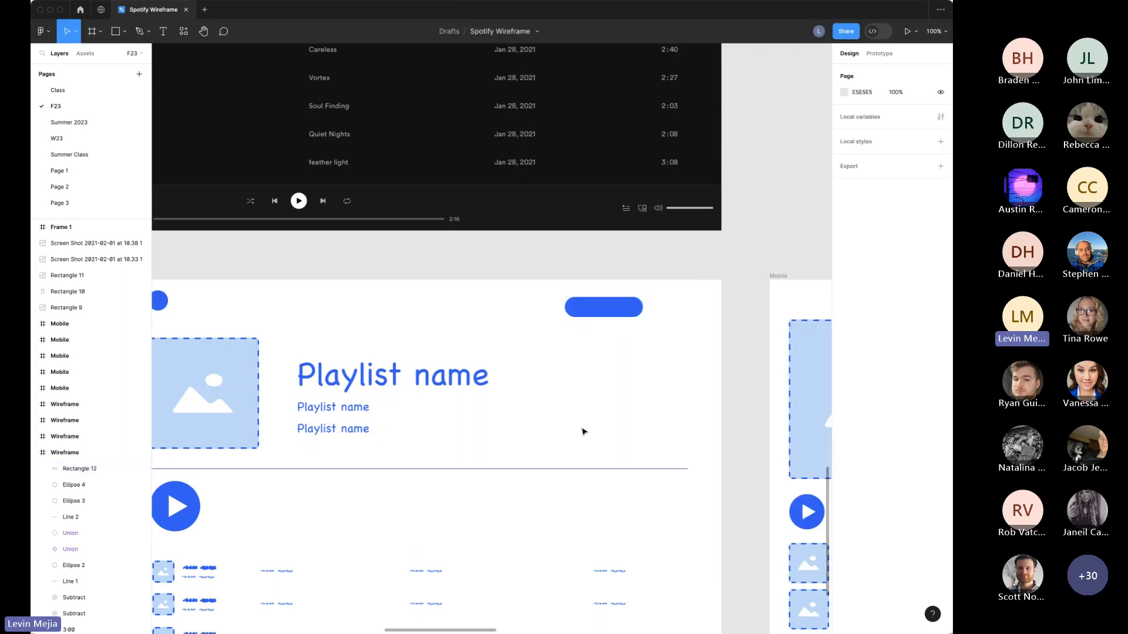
Step: Place an "Upgrade" text label on the blue header button
key(t)
click(596, 307)
text(Updag)
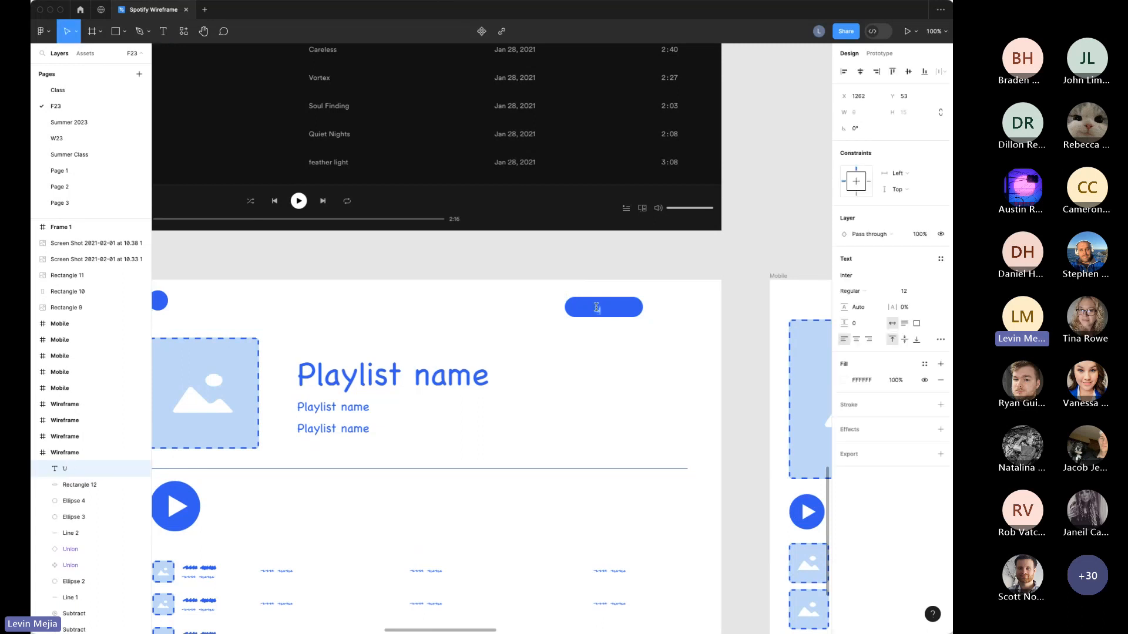
key(BackSpace)
key(BackSpace)
key(BackSpace)
text(grade)
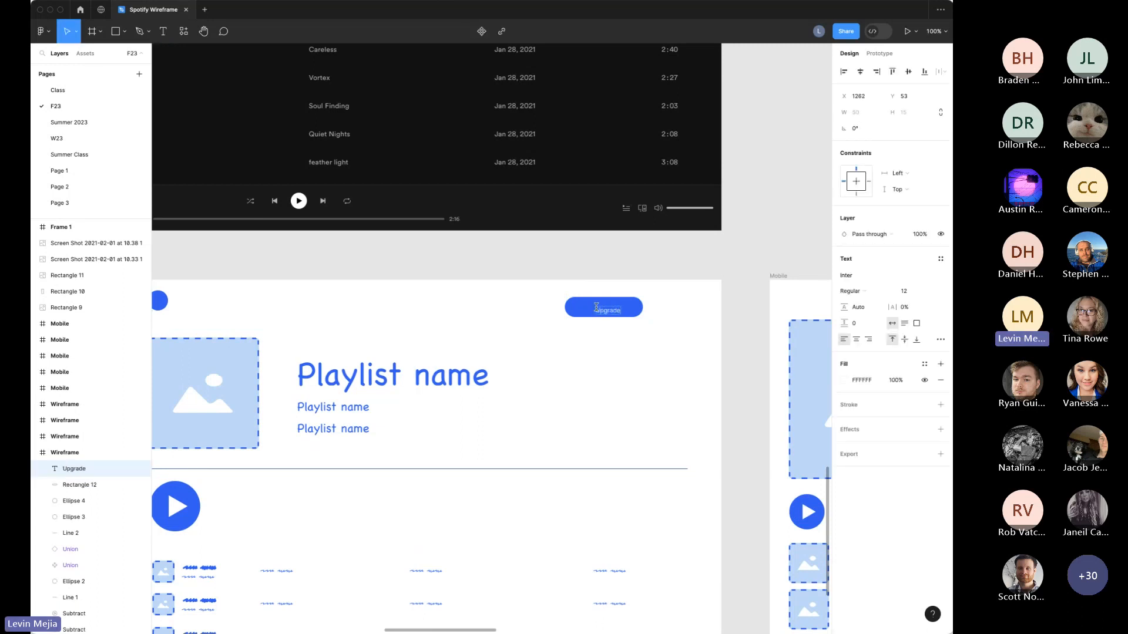
click(496, 432)
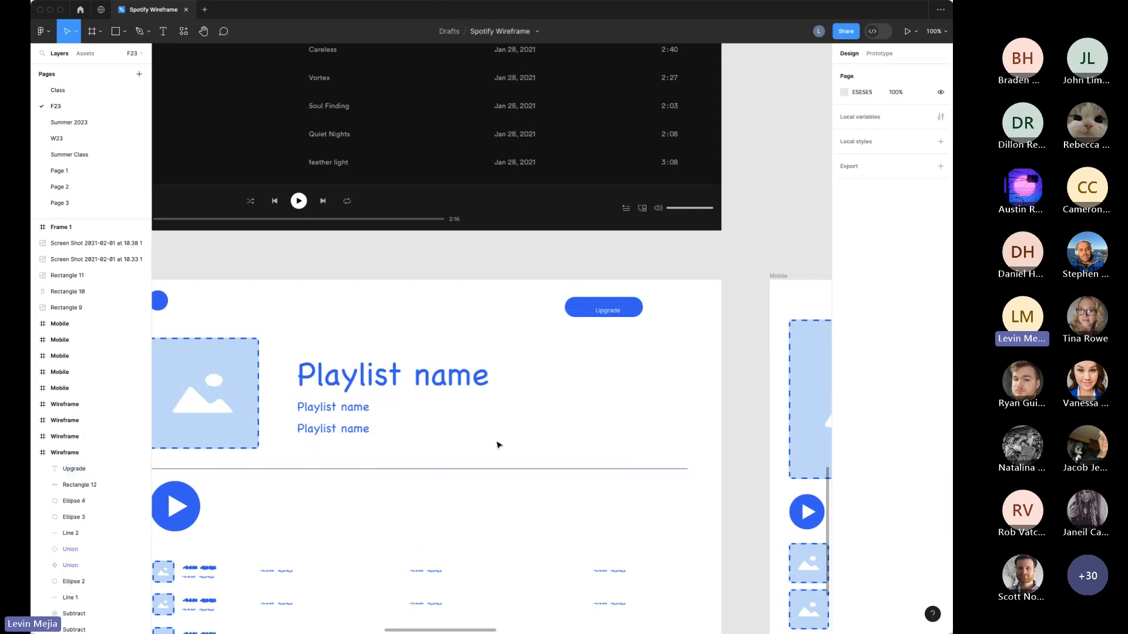
Step: Set the Upgrade label's font size to 20 and center the label inside the button
key(z)
drag(540, 240, 681, 385)
click(608, 309)
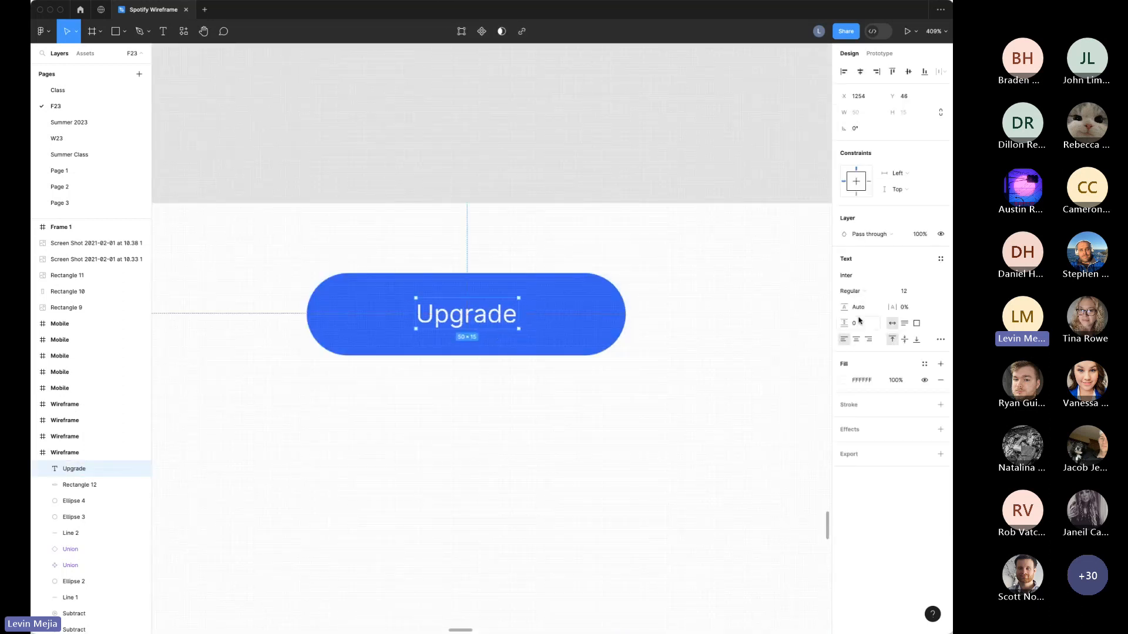
click(931, 292)
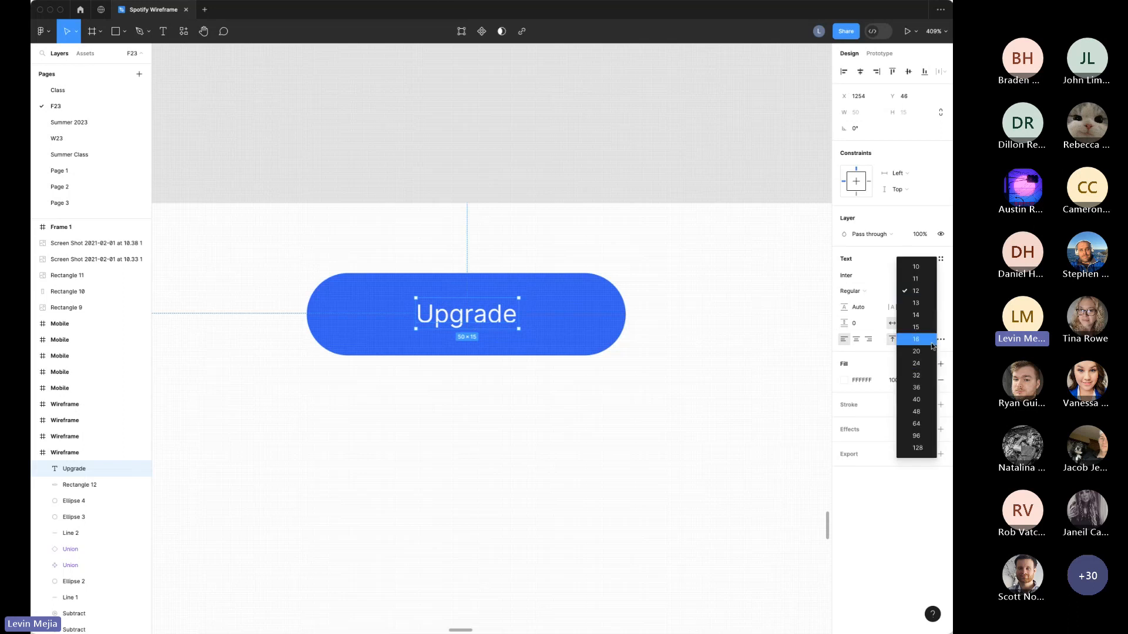
click(933, 353)
drag(529, 327, 500, 318)
Step: Change the Upgrade label's font to Chalkboard and nudge the label slightly to recenter it in the button
click(868, 294)
click(868, 292)
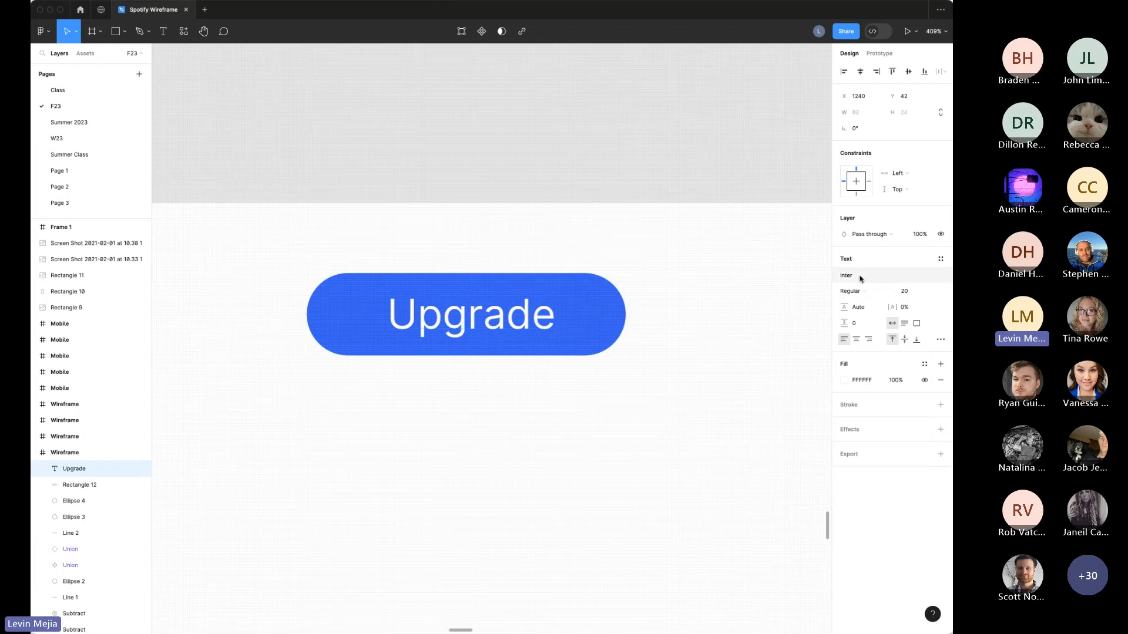
click(861, 276)
text(chal)
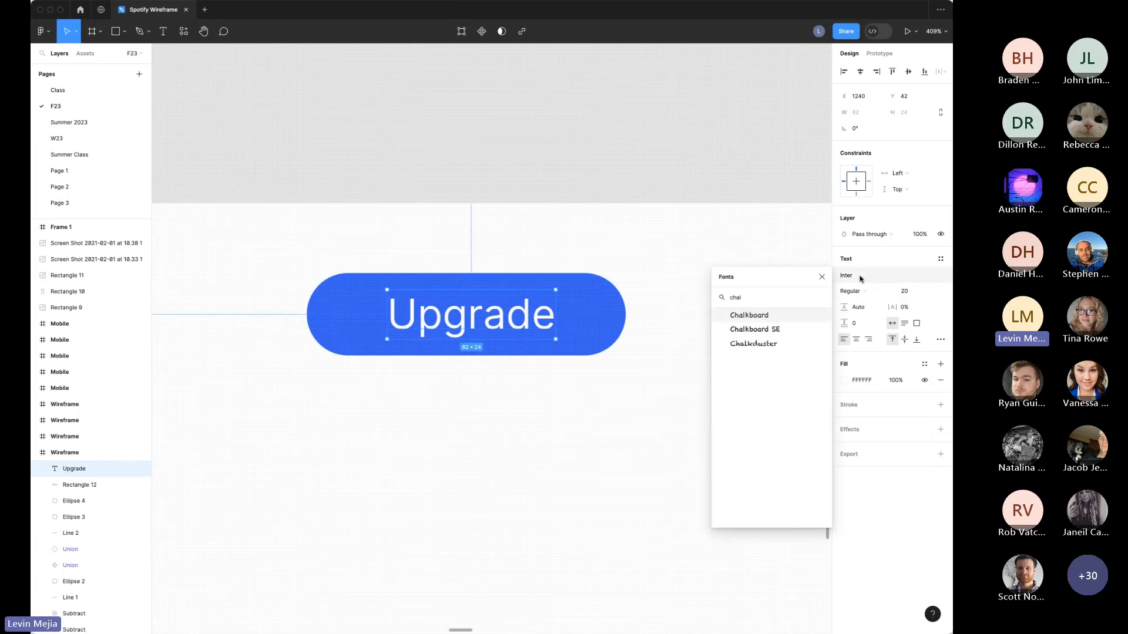
key(Return)
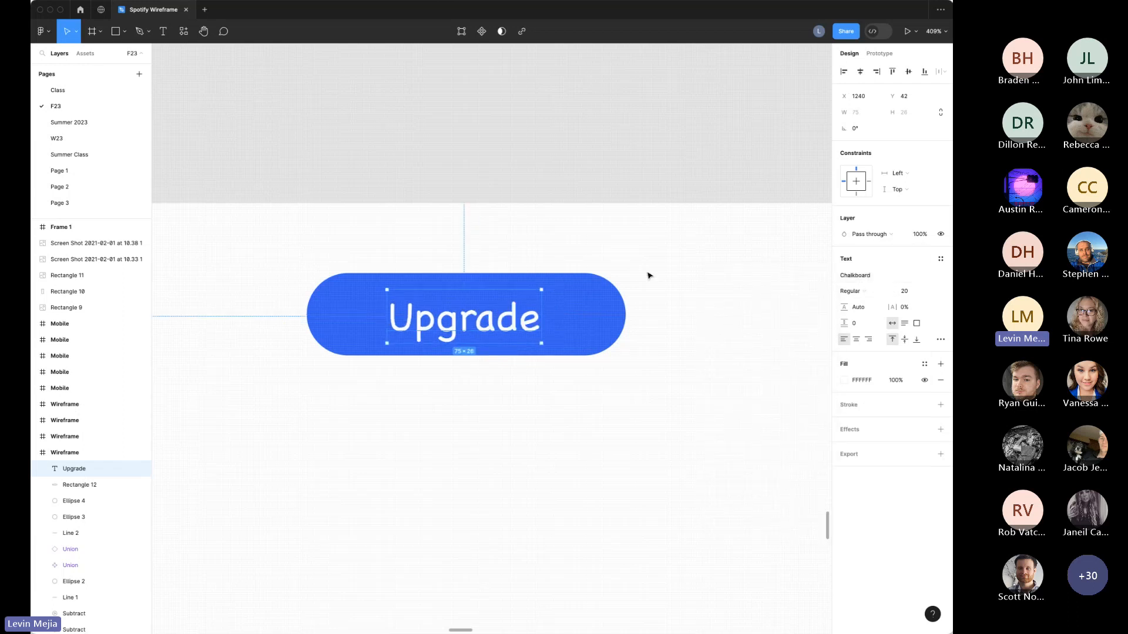
key(Right)
key(Up)
click(669, 370)
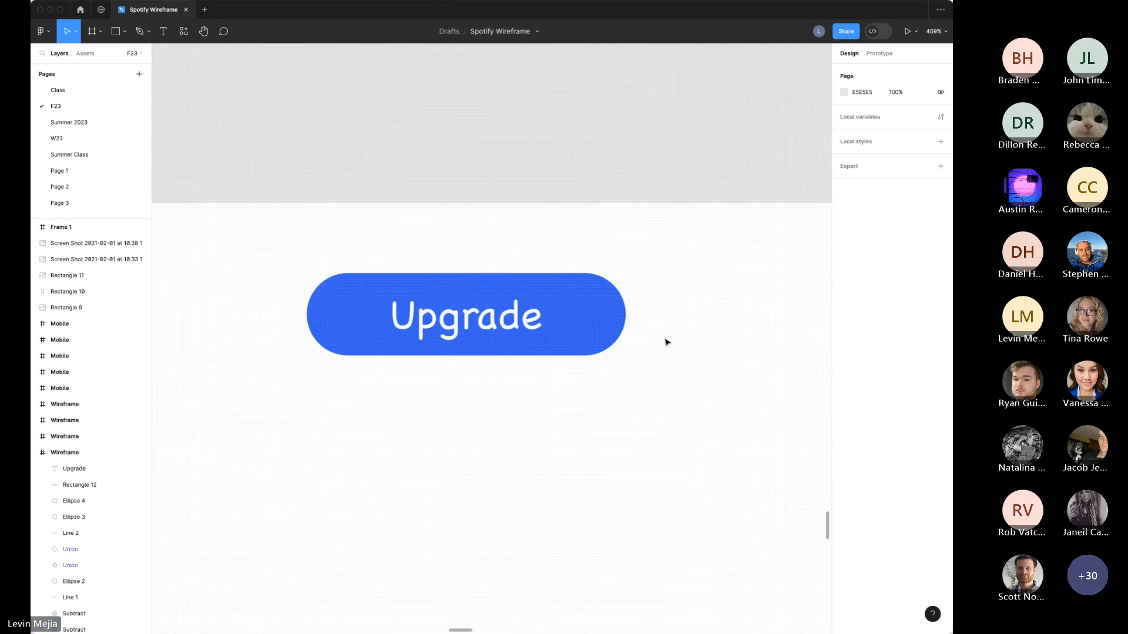
Step: Duplicate the Upgrade button beside the original and replace the copy's label with the account holder's first name
key(minus)
drag(600, 318, 630, 332)
double_click(621, 329)
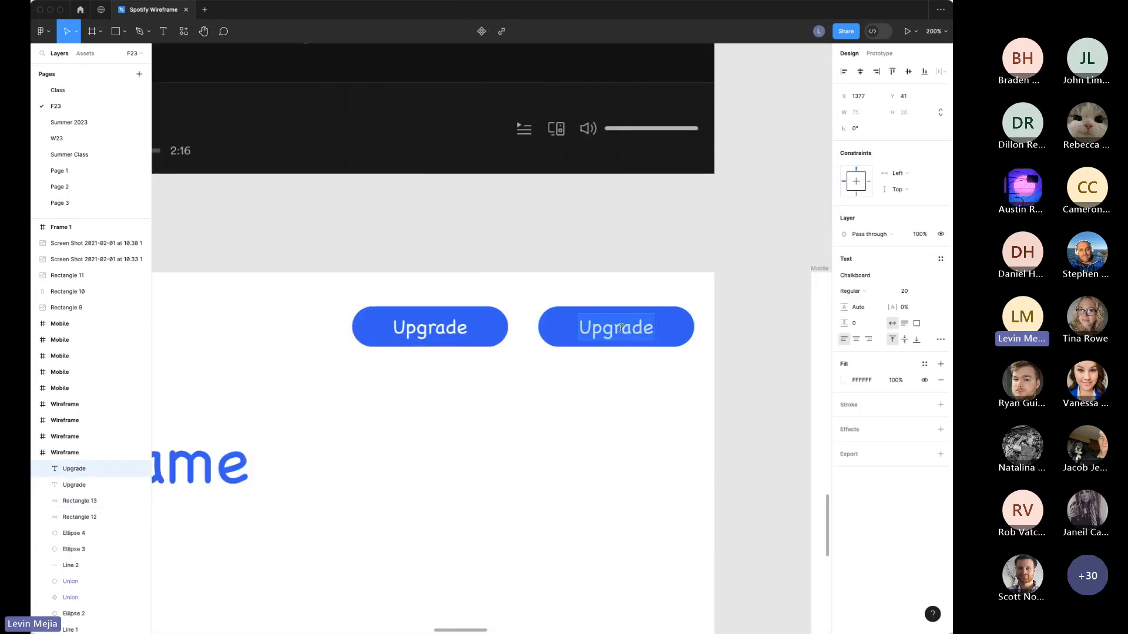
text(Levin)
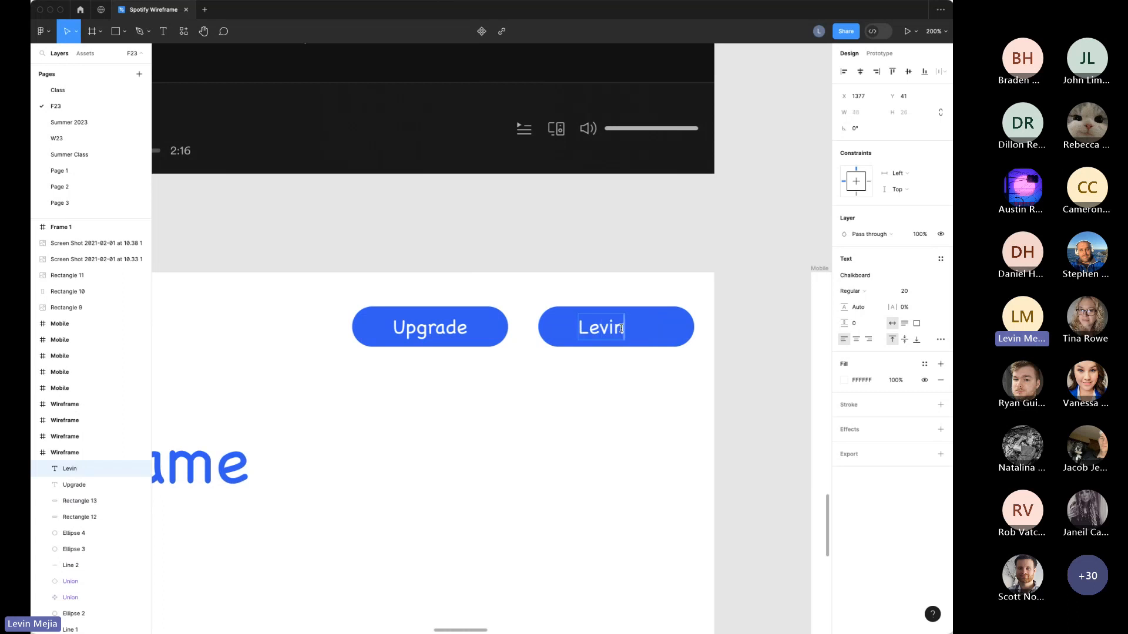
click(617, 374)
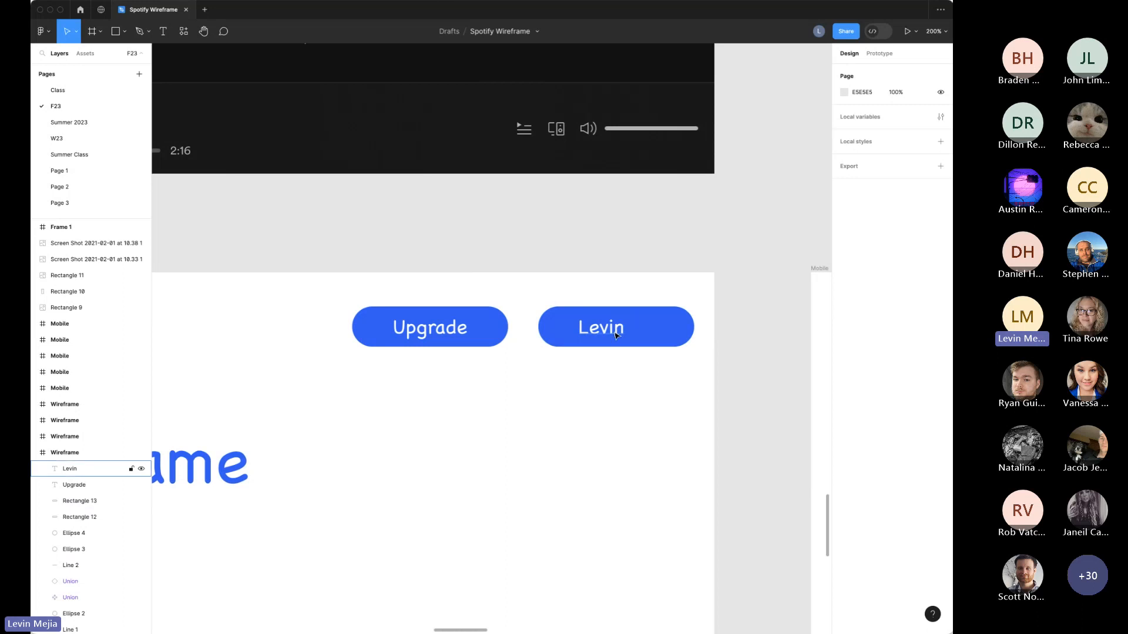
Step: Center the first-name label inside the second header button
mouse_move(604, 334)
mouse_down()
mouse_move(633, 336)
mouse_move(618, 336)
mouse_up()
click(636, 401)
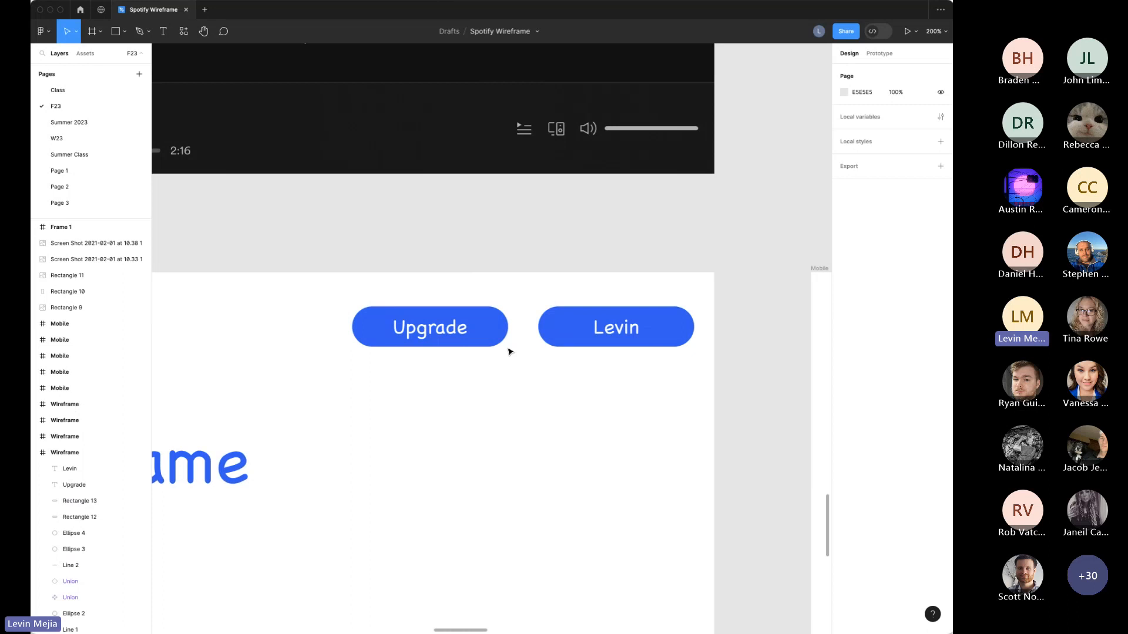
scroll(509, 351, right, 10)
scroll(478, 368, left, 10)
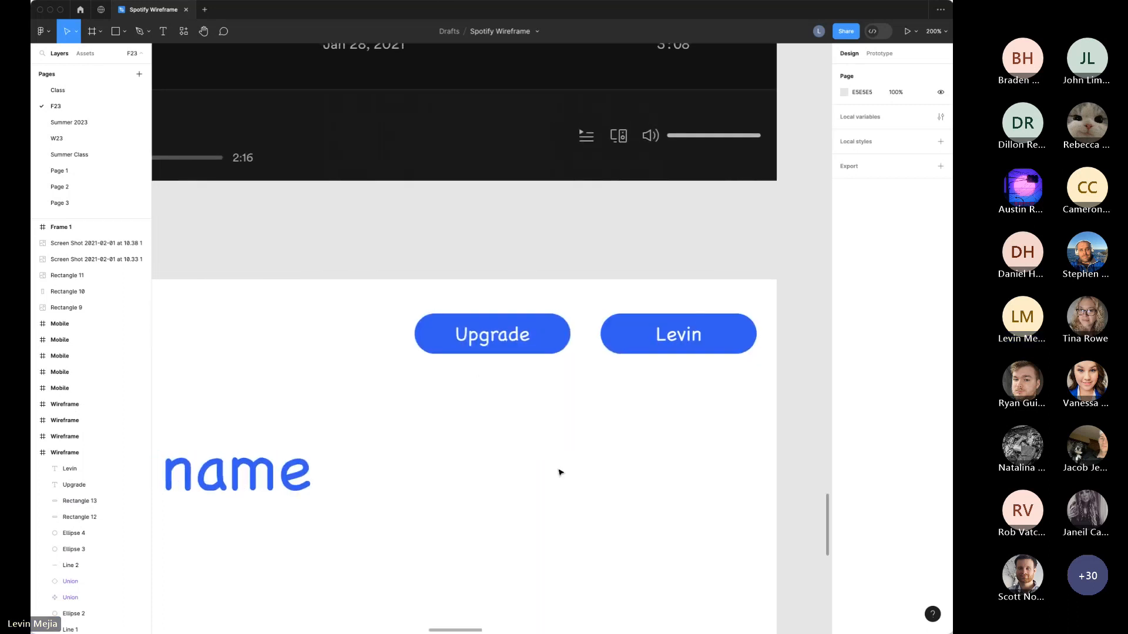
Step: Delete the duplicate name button with its label and apply auto layout to the Upgrade label and its blue rectangle
drag(718, 415, 680, 303)
key(Delete)
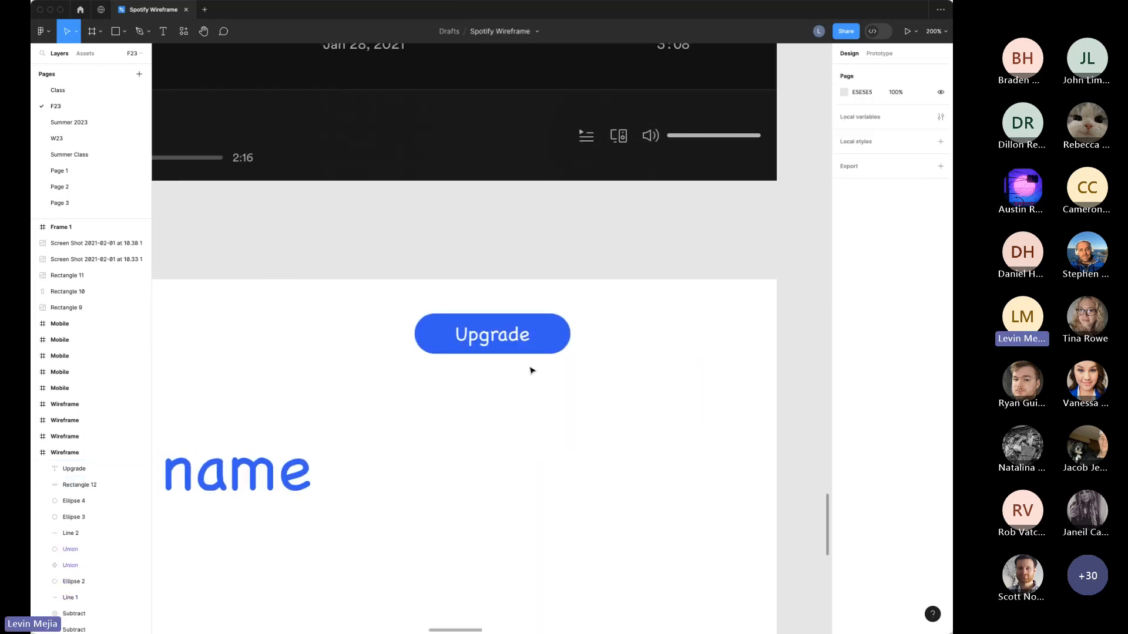
drag(561, 405, 477, 329)
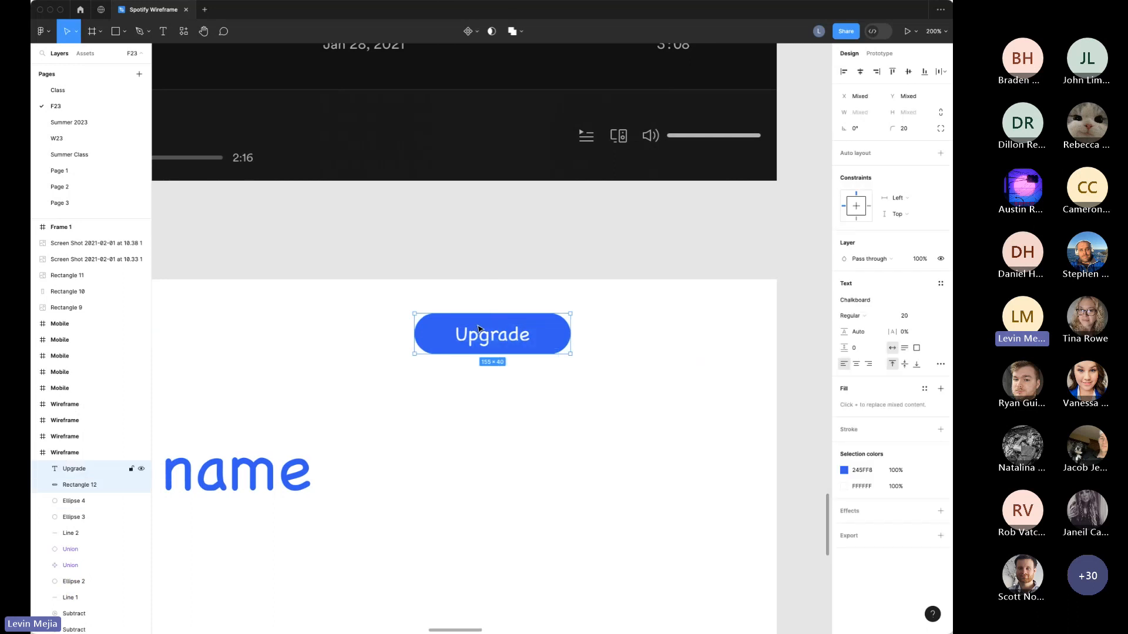
right_click(506, 339)
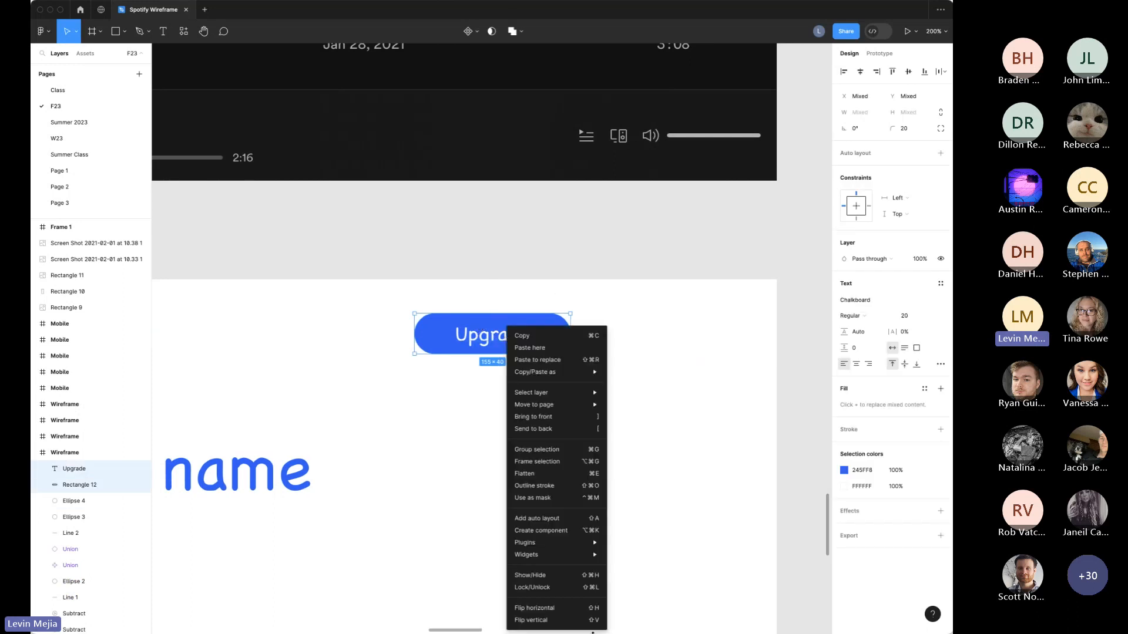
click(592, 520)
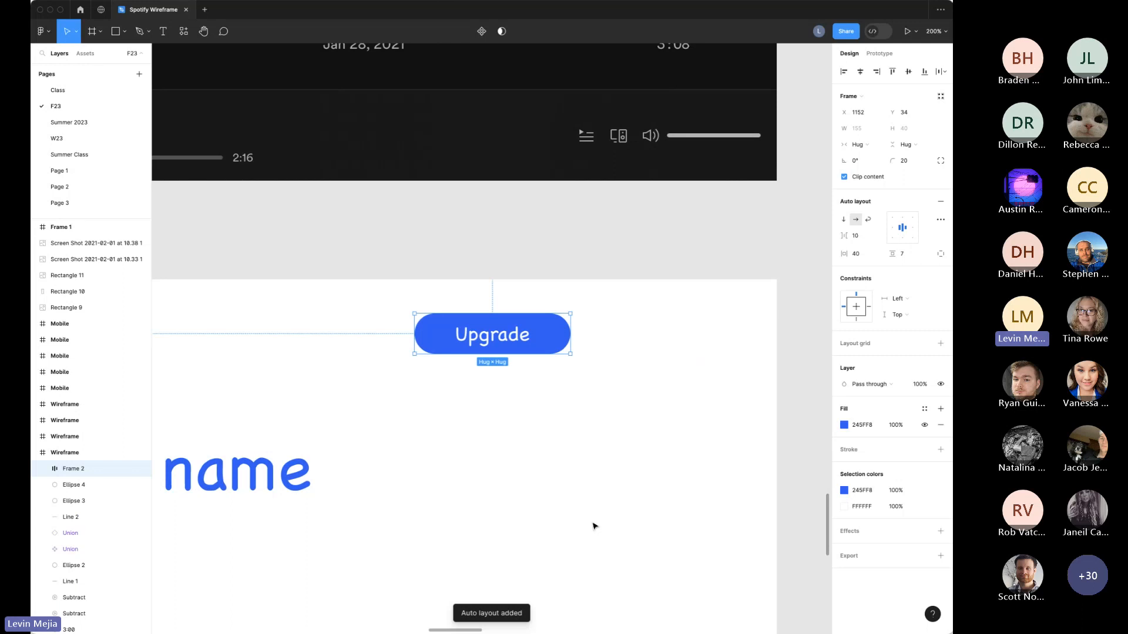
click(42, 470)
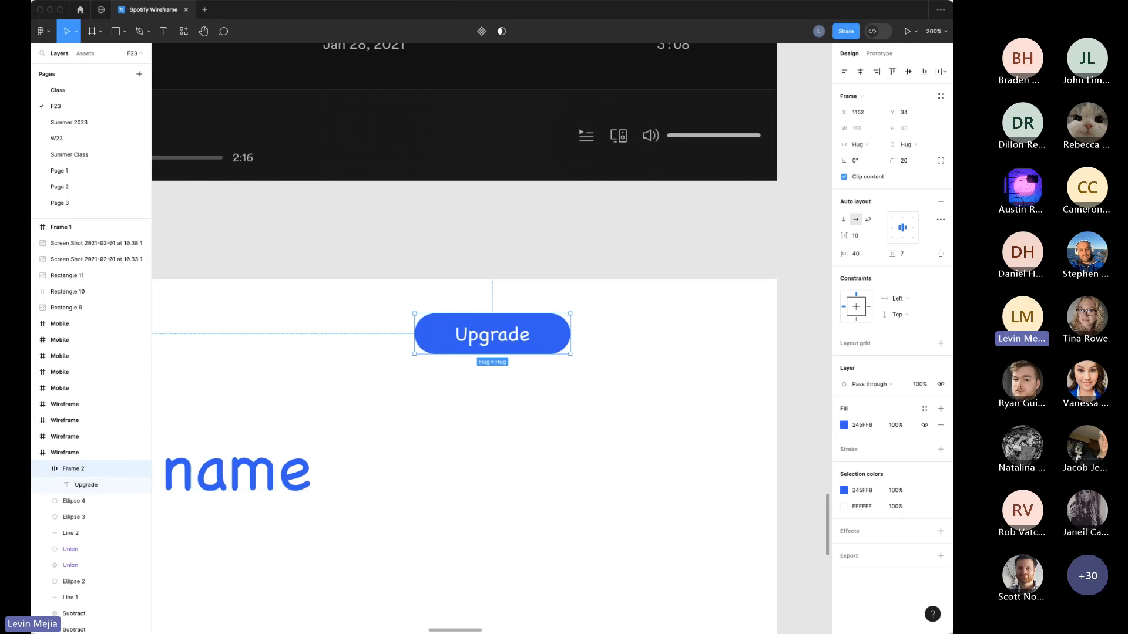
Step: Place an enlarged screenshot of the Upgrade button's layer structure on the canvas and remove it again
drag(881, 588, 334, 387)
drag(456, 335, 690, 185)
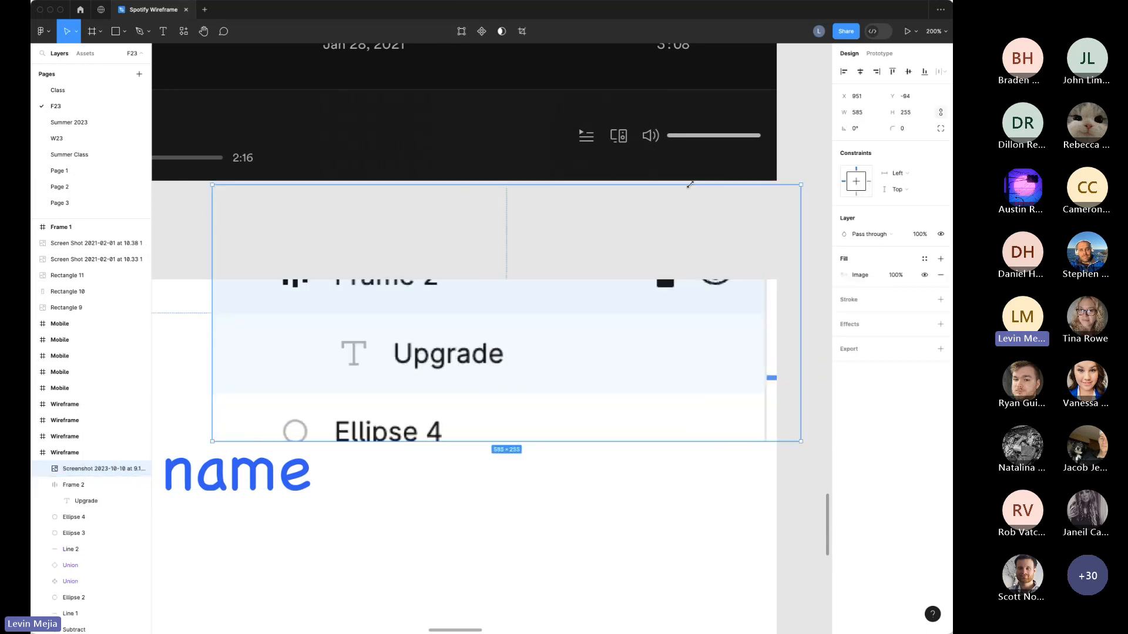
drag(655, 297, 673, 384)
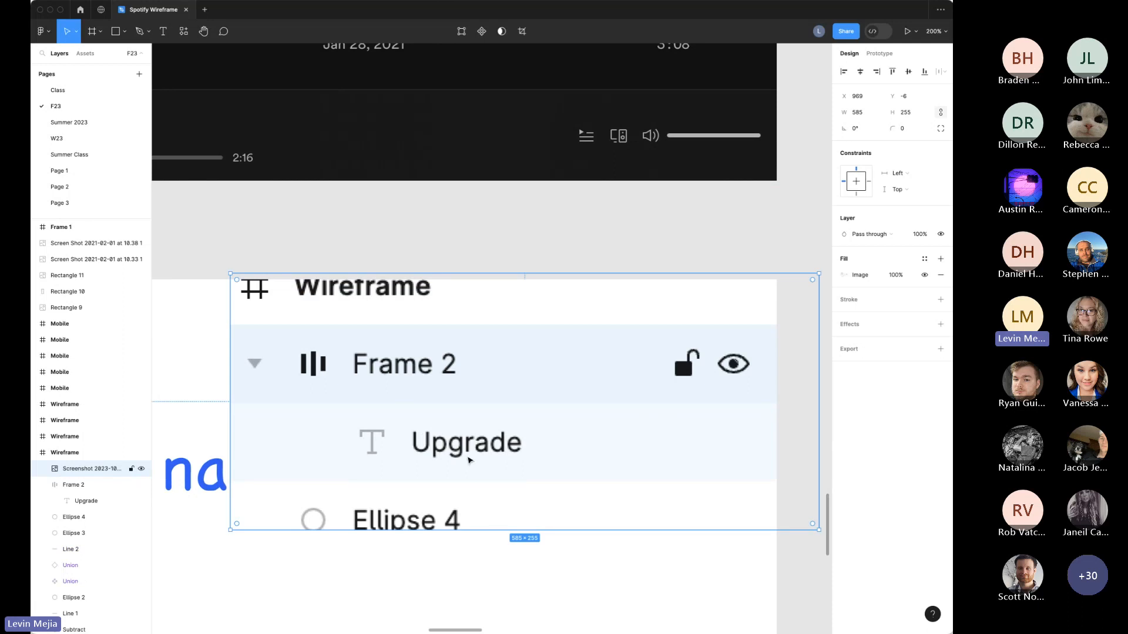
key(BackSpace)
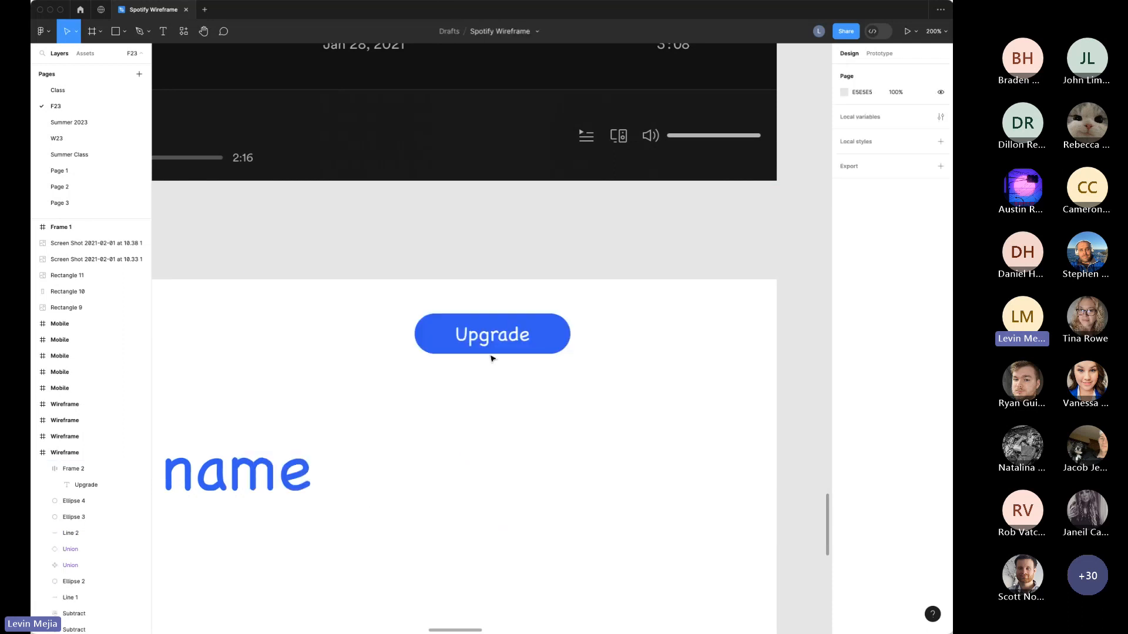
Step: Set the Upgrade button's auto layout vertical padding to 6 and the spacing between items to 8
click(529, 337)
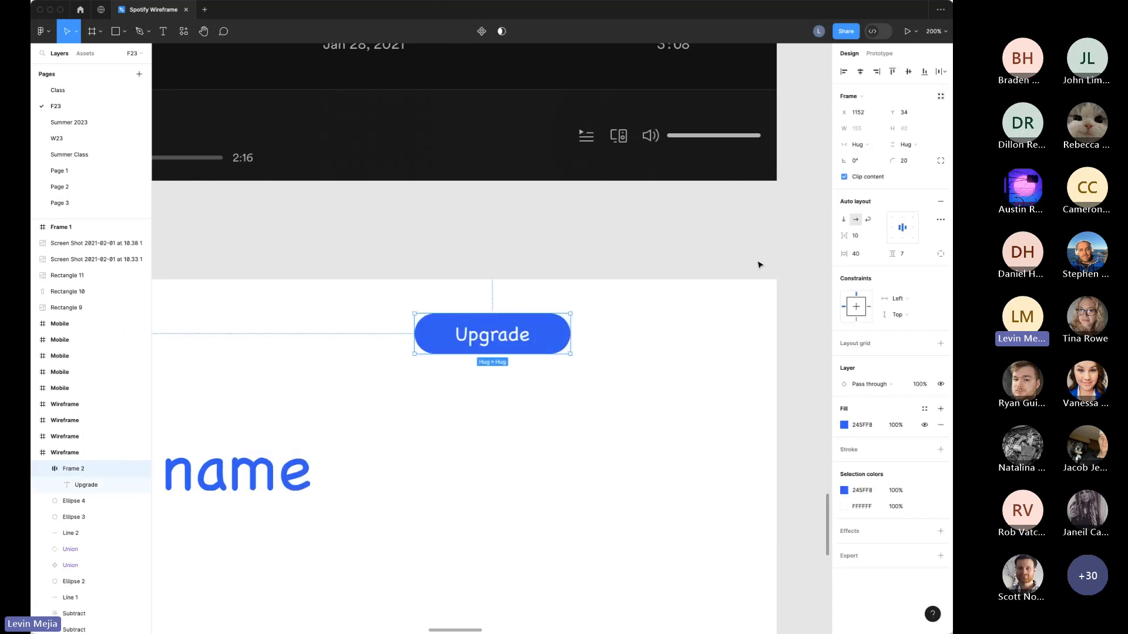
click(910, 258)
text(6)
key(Tab)
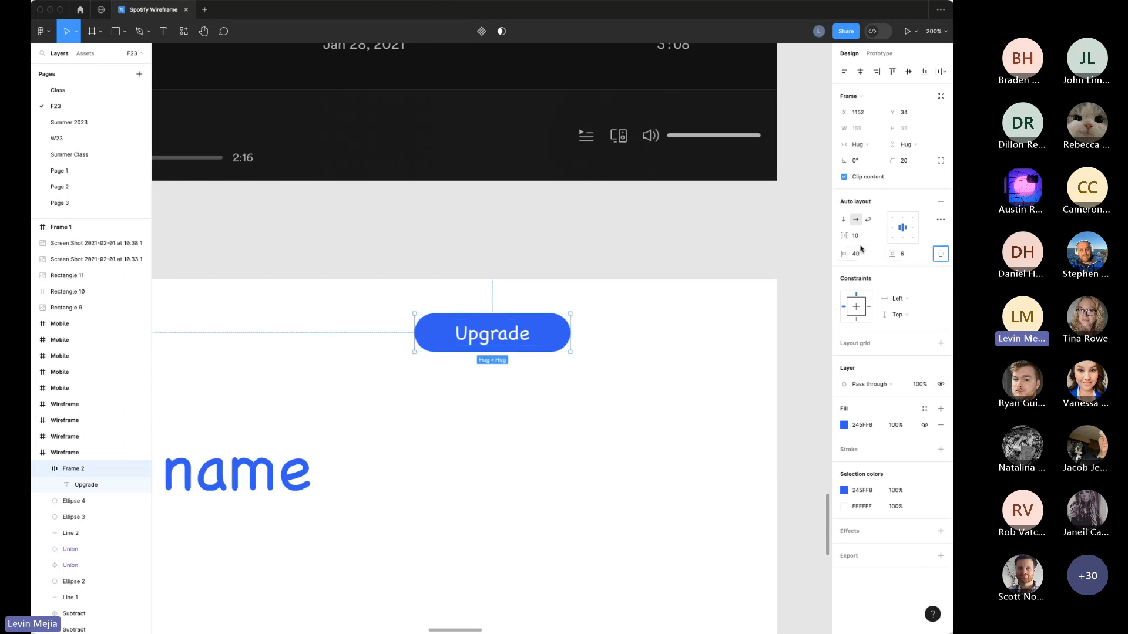
click(859, 236)
text(8)
click(864, 258)
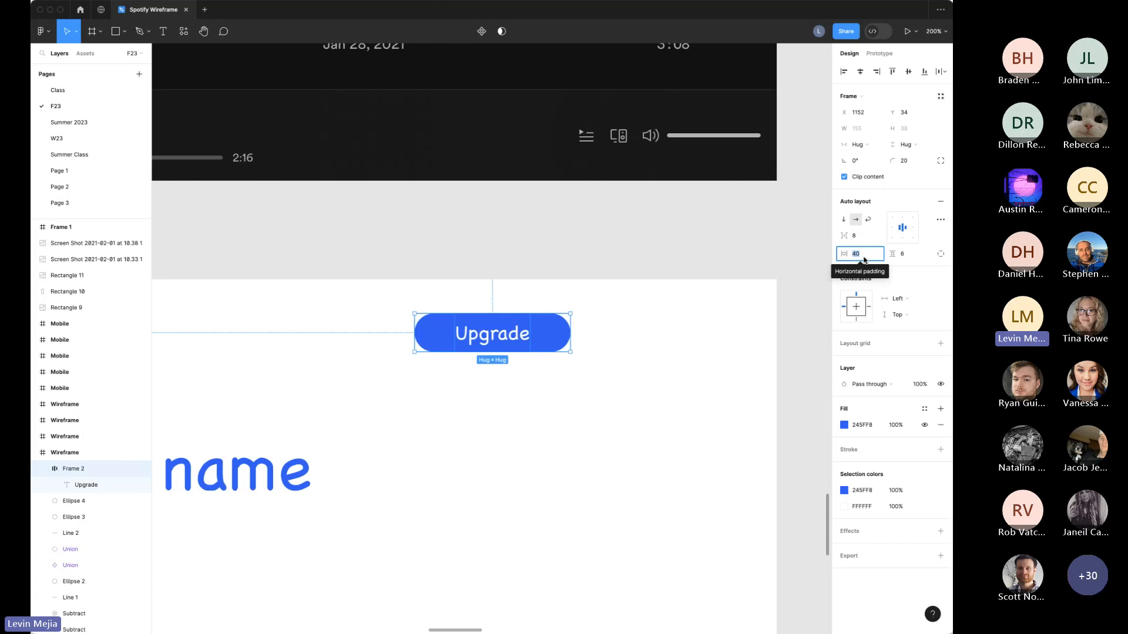
Step: Shift the whole Wireframe frame slightly left to about X 1473, Y 3664
right_click(687, 458)
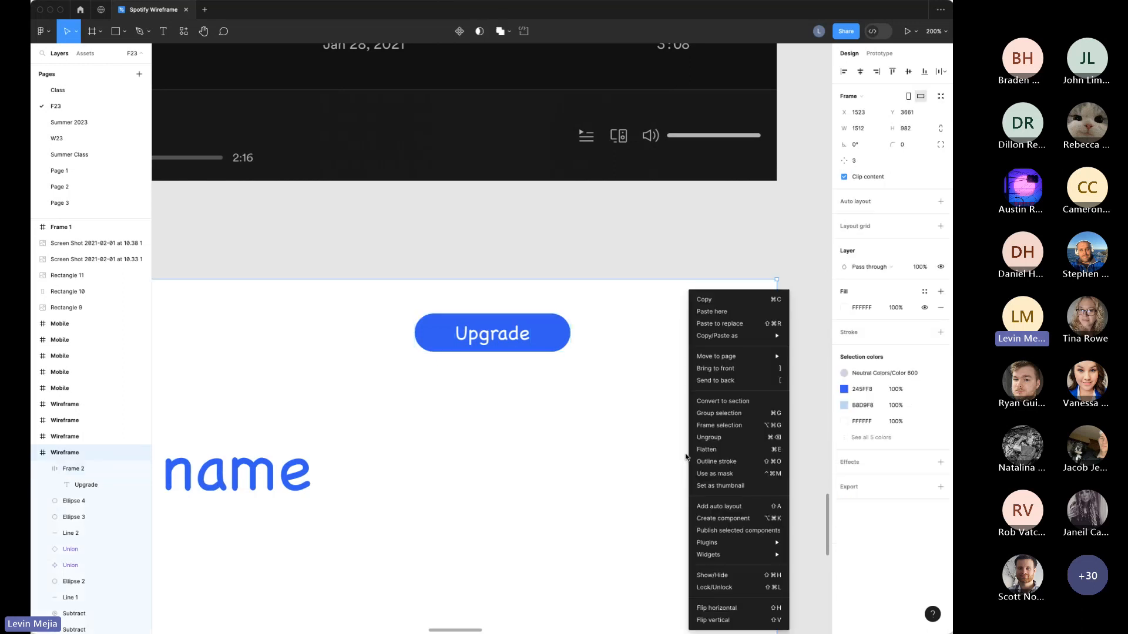
click(620, 366)
drag(510, 329, 459, 332)
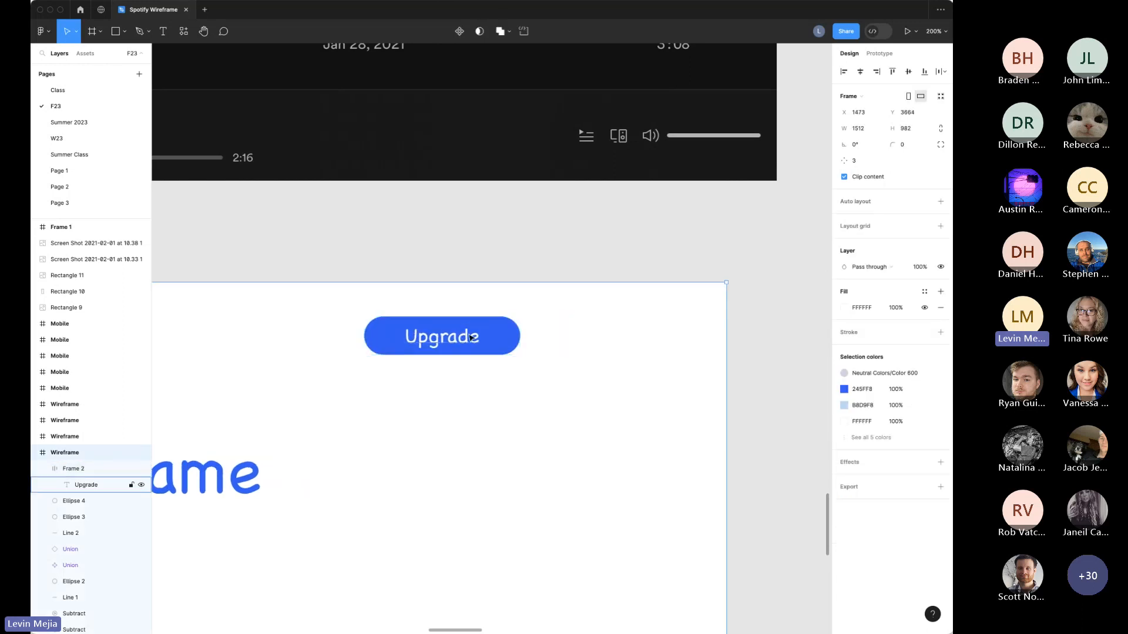
Step: Create a component from the whole Wireframe frame and undo it
right_click(479, 336)
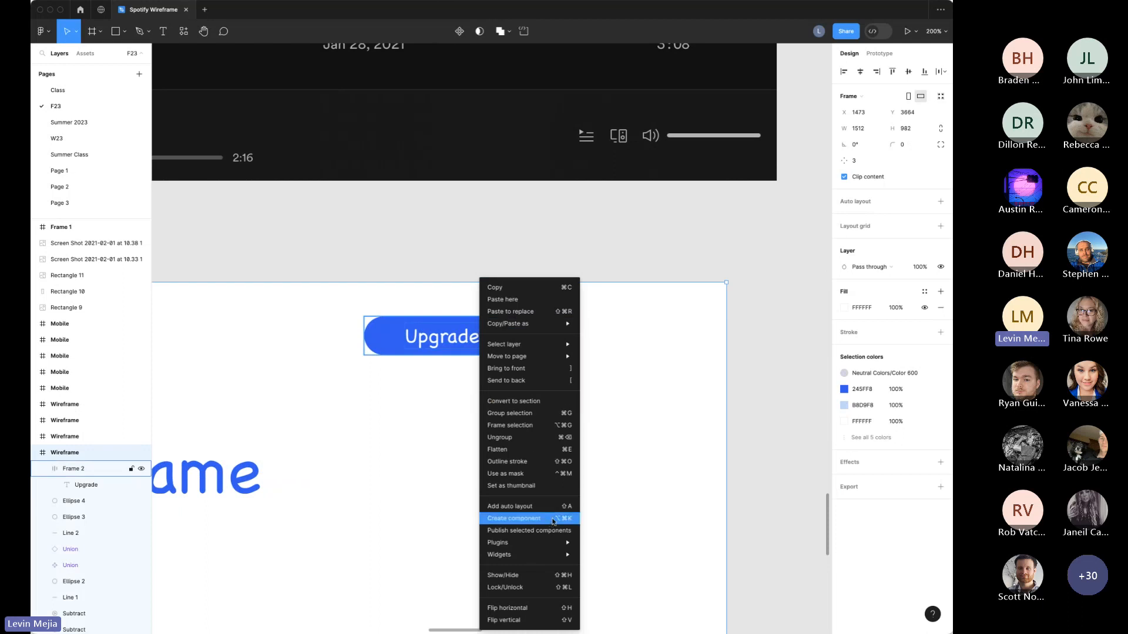
click(553, 520)
click(490, 337)
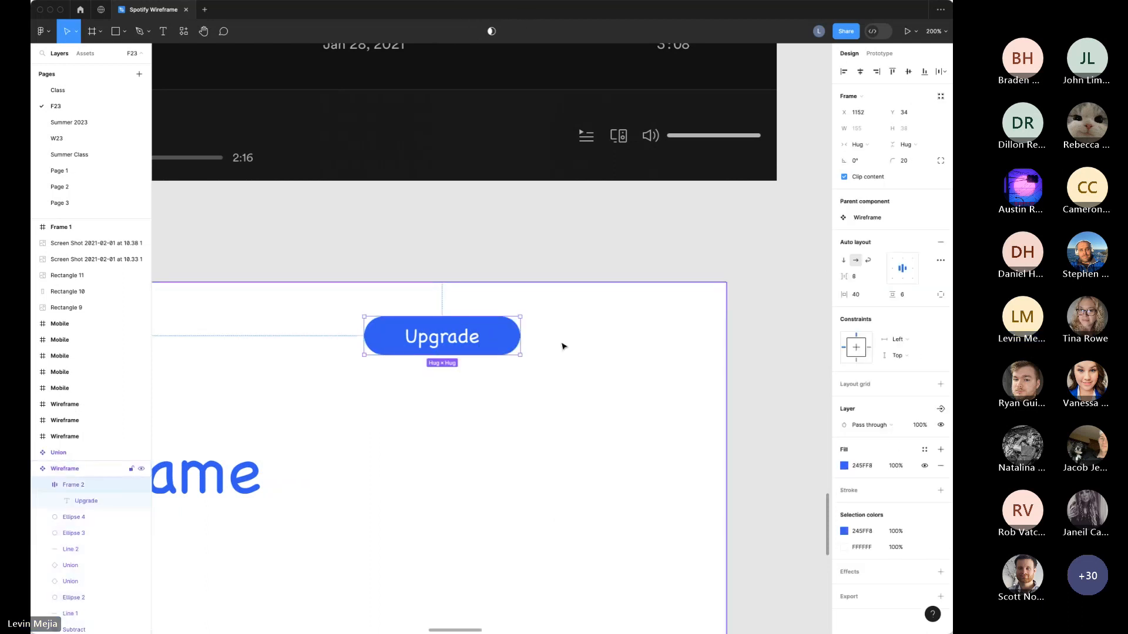
key(super+z)
key(super+z)
Step: Turn the Upgrade button into a component and place a duplicate of it beside the original
click(440, 336)
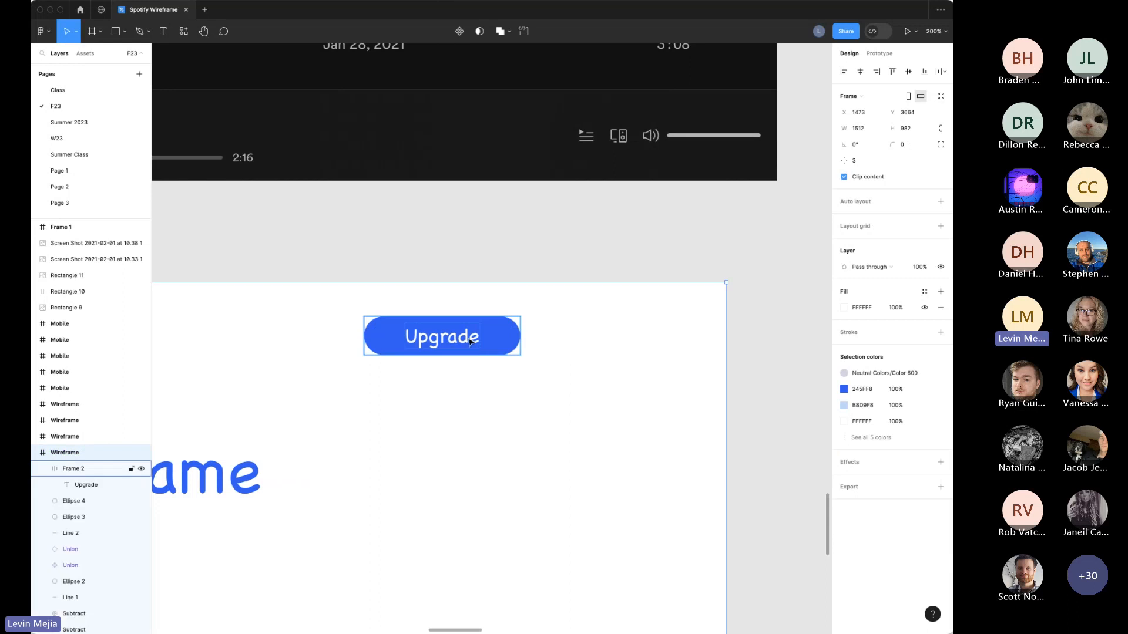
right_click(442, 337)
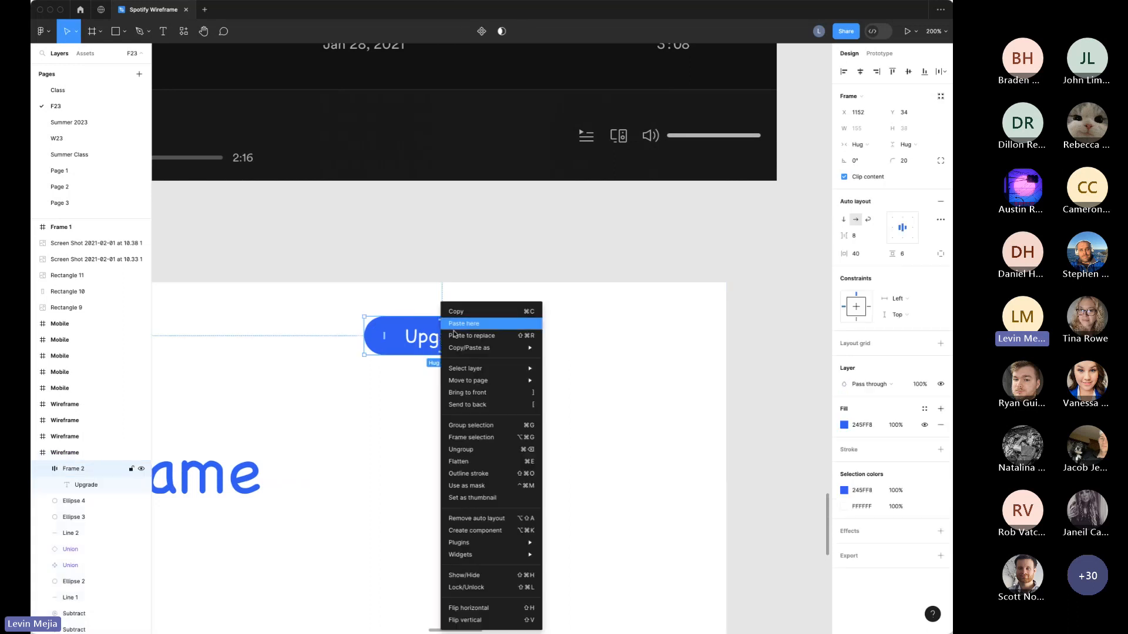
click(495, 532)
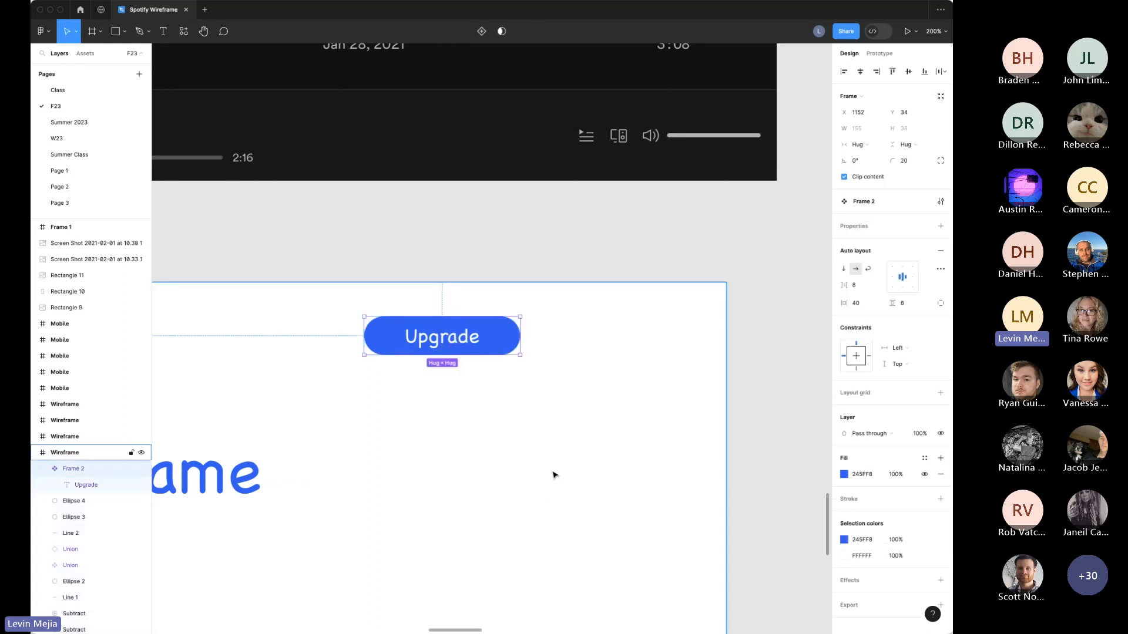
key(super+d)
drag(437, 351, 629, 349)
Step: Replace the duplicate button's label with the account holder's first name and move the button closer to Upgrade
double_click(624, 346)
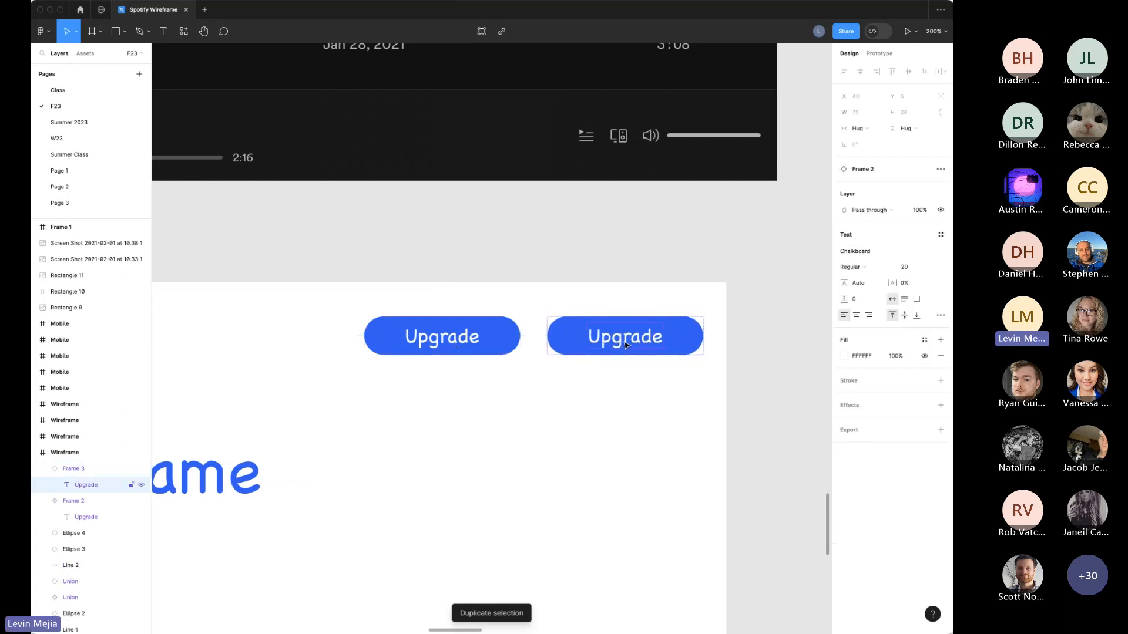
double_click(624, 341)
text(Levin)
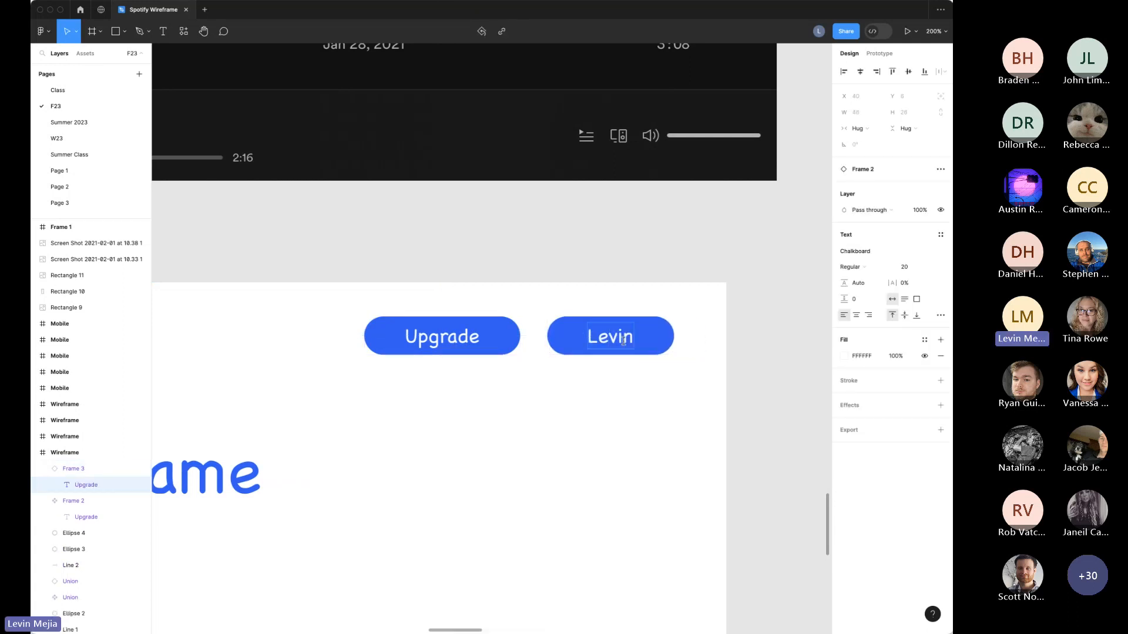
click(627, 380)
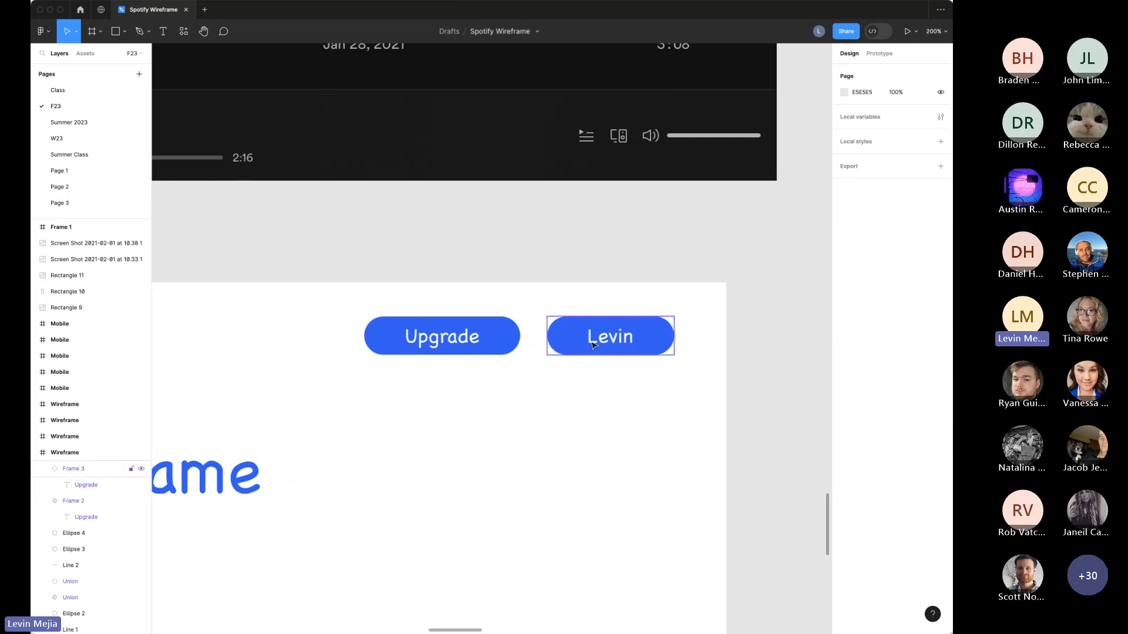
click(622, 337)
click(564, 397)
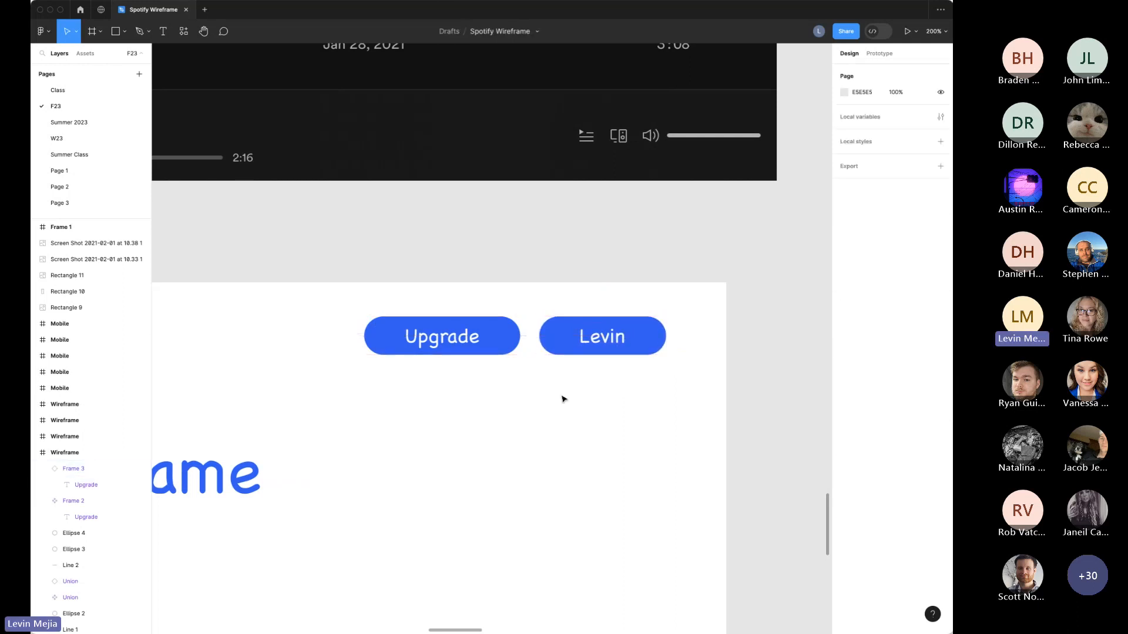
Step: Draw a downward-pointing triangle about 12 × 12 below the name button, modelled on the dropdown arrow in the Lo-Fi Beats header
key(shift+0)
scroll(556, 397, left, 3)
scroll(556, 397, up, 1)
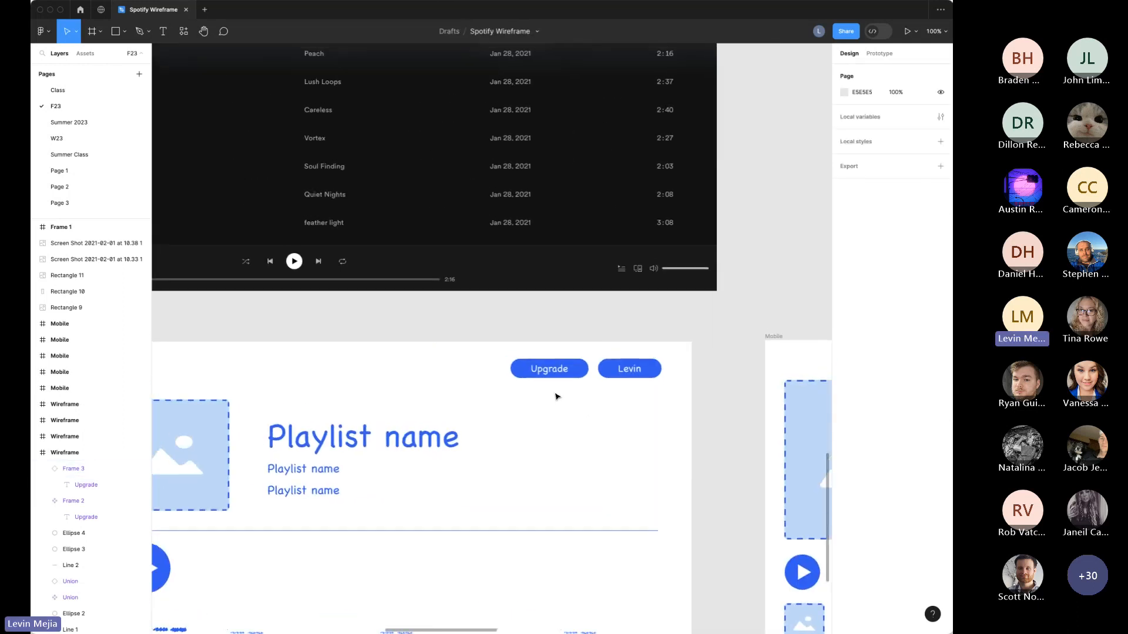
scroll(556, 396, up, 6)
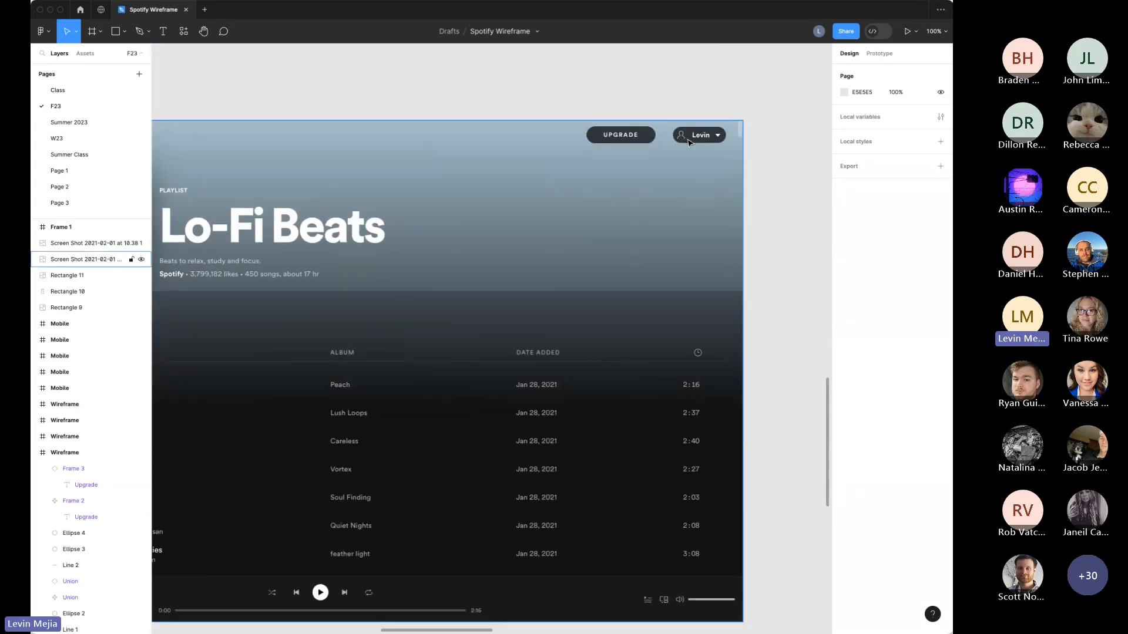
scroll(717, 197, down, 7)
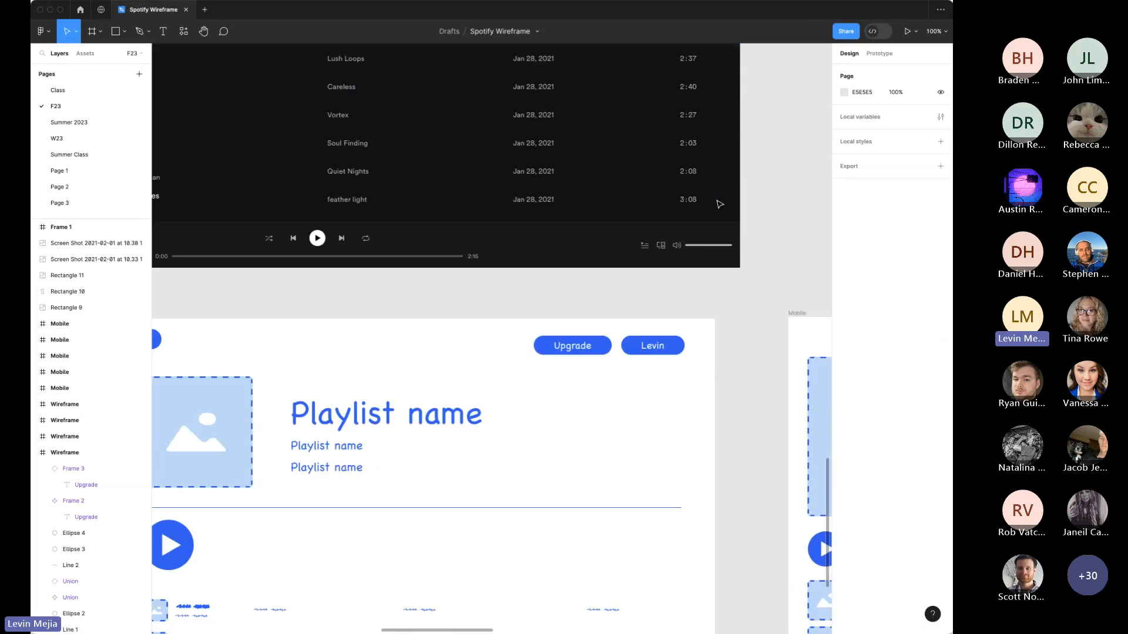
scroll(686, 321, up, 5)
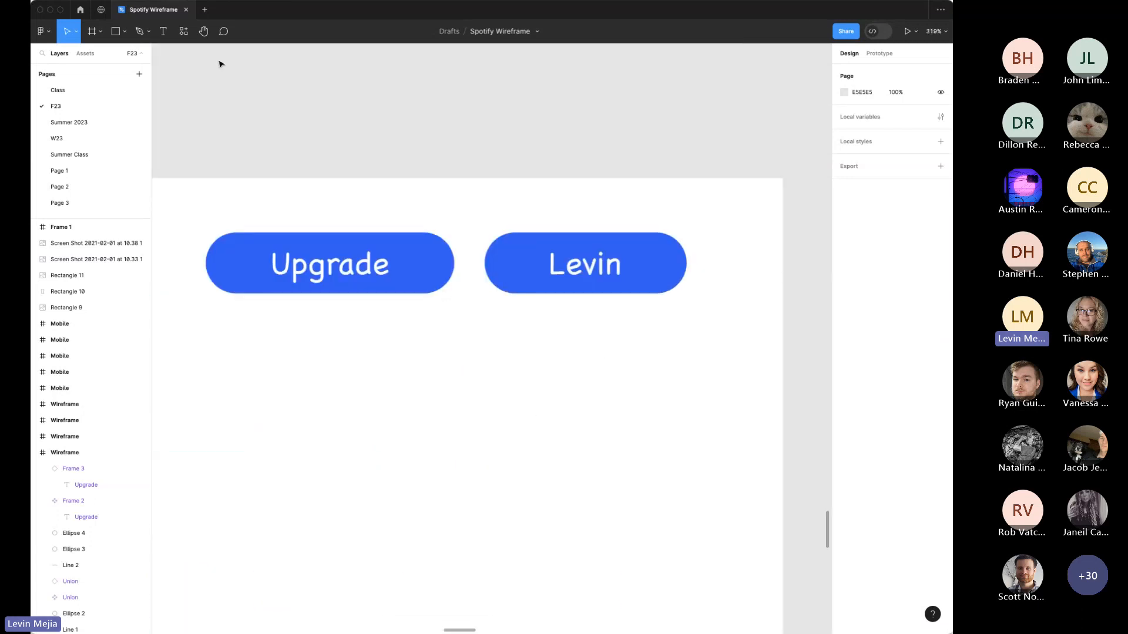
click(125, 34)
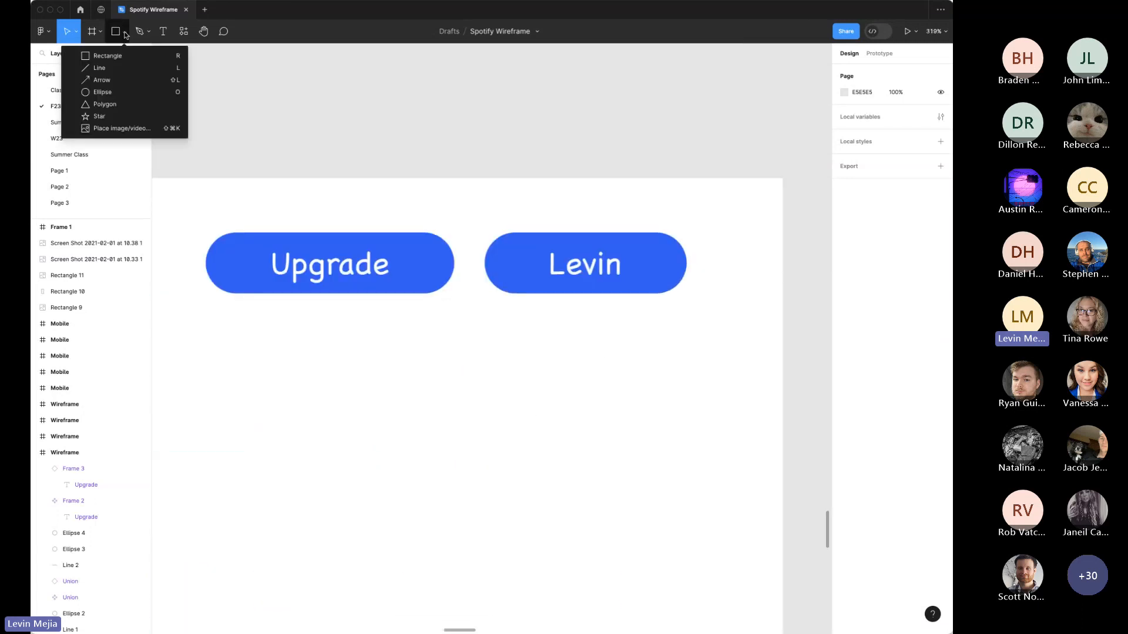
click(126, 103)
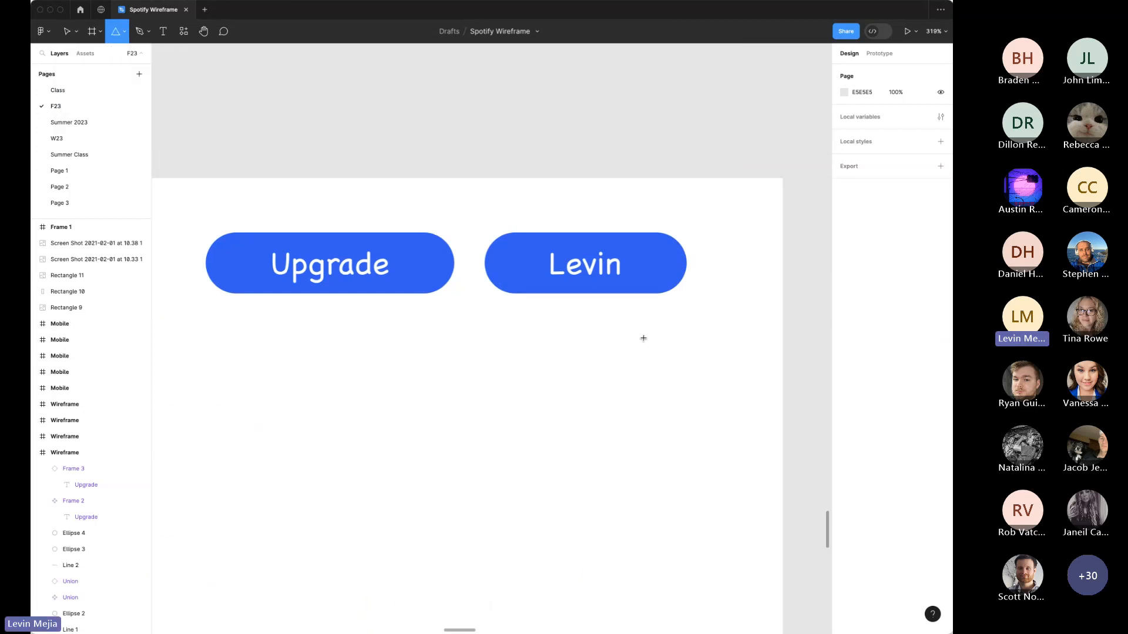
mouse_move(643, 338)
mouse_down()
mouse_move(653, 355)
mouse_move(627, 382)
mouse_move(617, 372)
mouse_up()
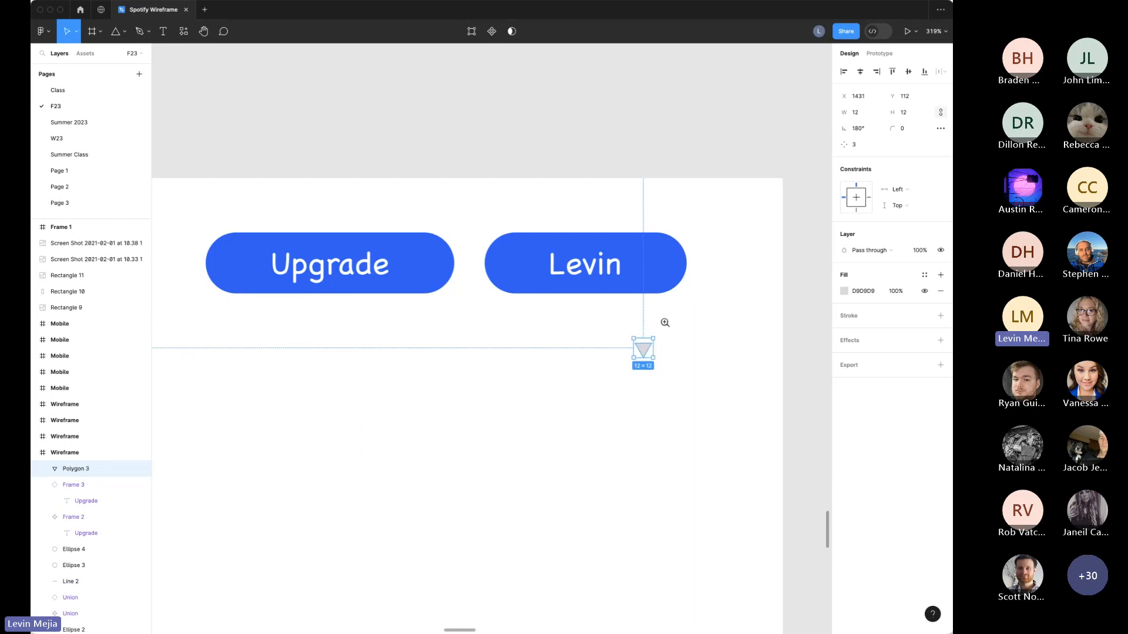
Step: Flatten the downward-pointing triangle to a height of 9, keeping its width at 12
drag(665, 322, 590, 398)
click(622, 328)
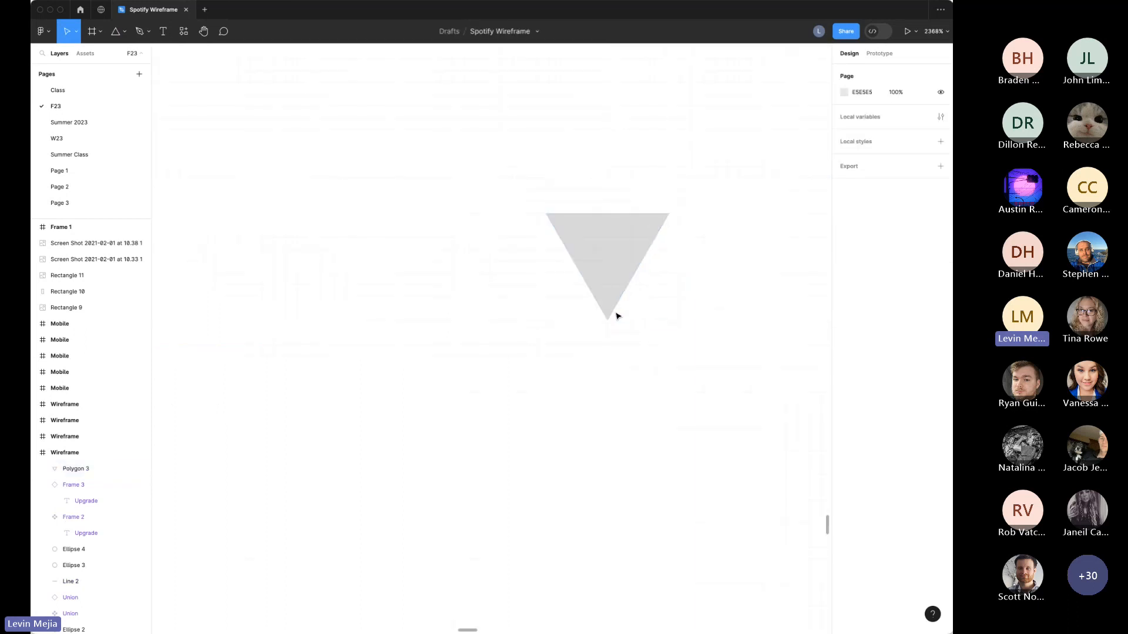
click(612, 319)
drag(613, 319, 622, 282)
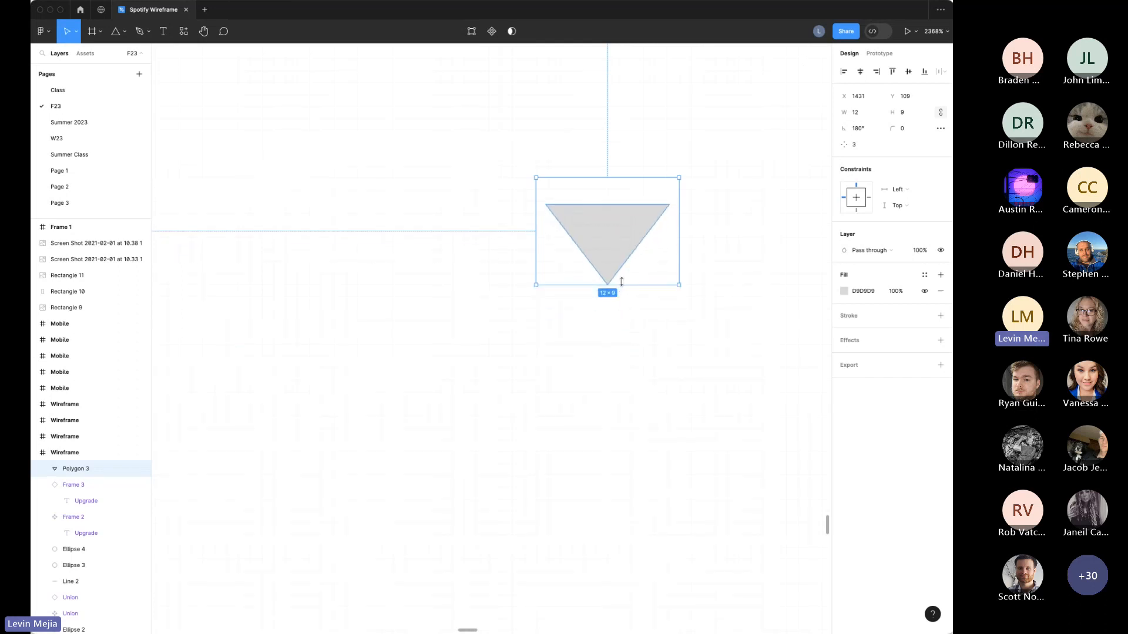
click(657, 356)
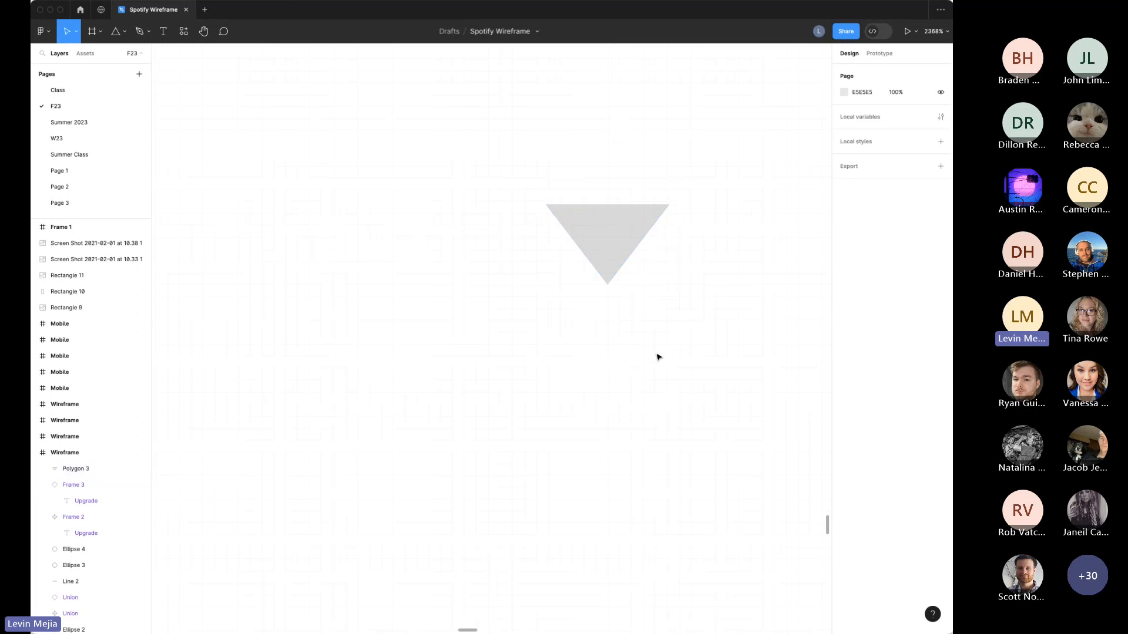
scroll(661, 356, down, 10)
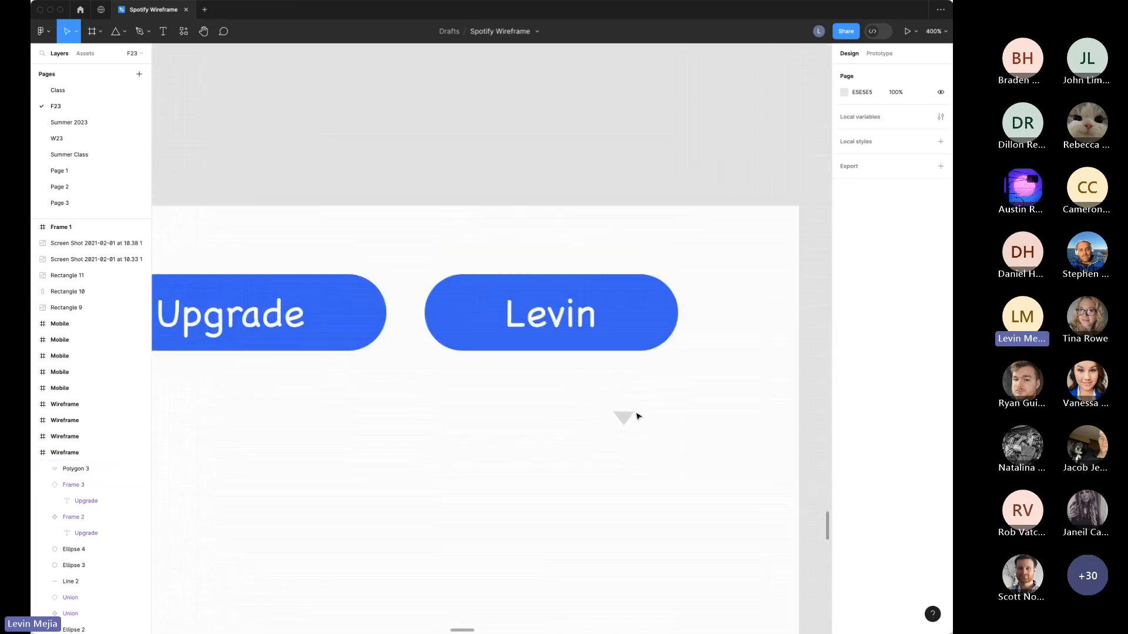
Step: Try placing the grey triangle inside the name button, and park it below the gap between the two header buttons
click(624, 417)
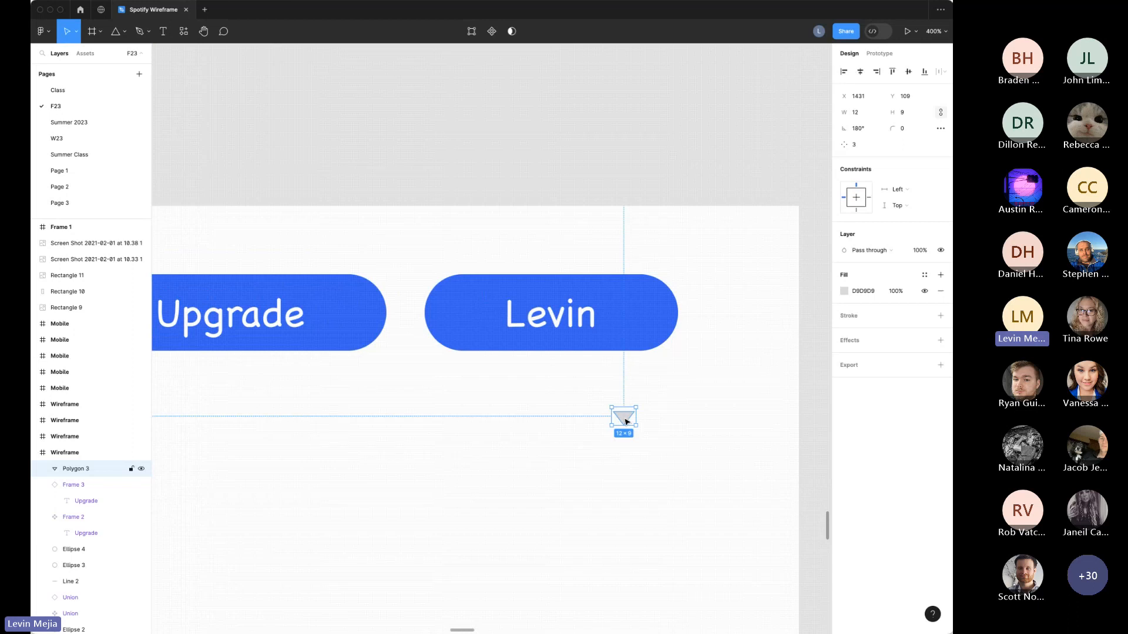
drag(626, 421, 593, 322)
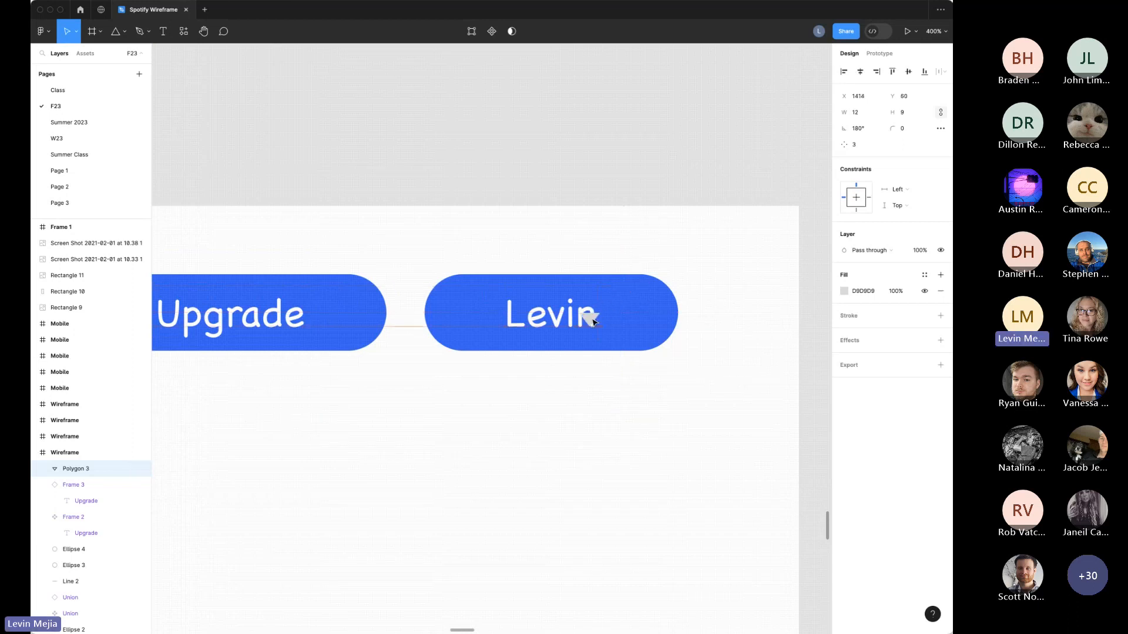
click(634, 330)
scroll(742, 433, left, 3)
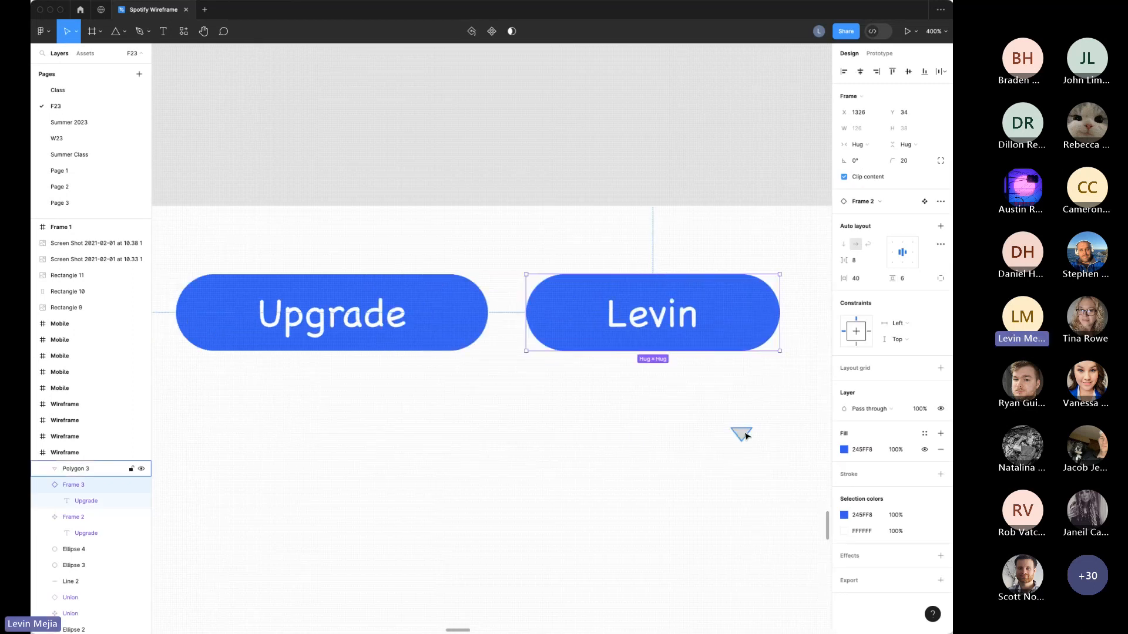
drag(745, 435, 594, 418)
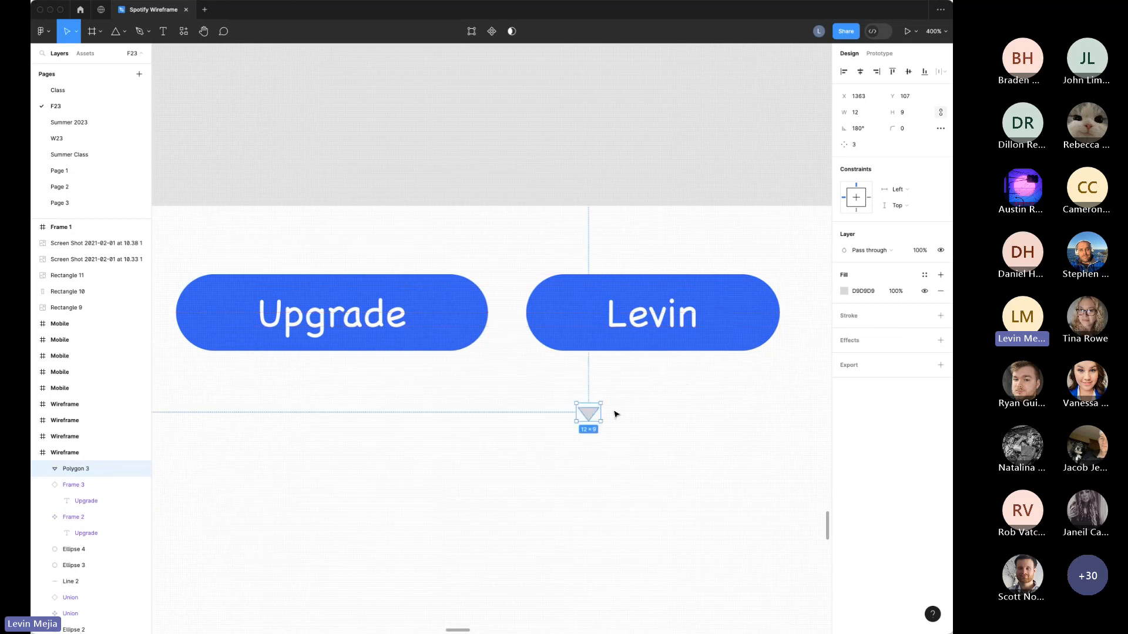
Step: Move the name button and the Upgrade button farther apart to widen the gap between them
scroll(617, 412, down, 5)
scroll(605, 405, left, 3)
click(662, 328)
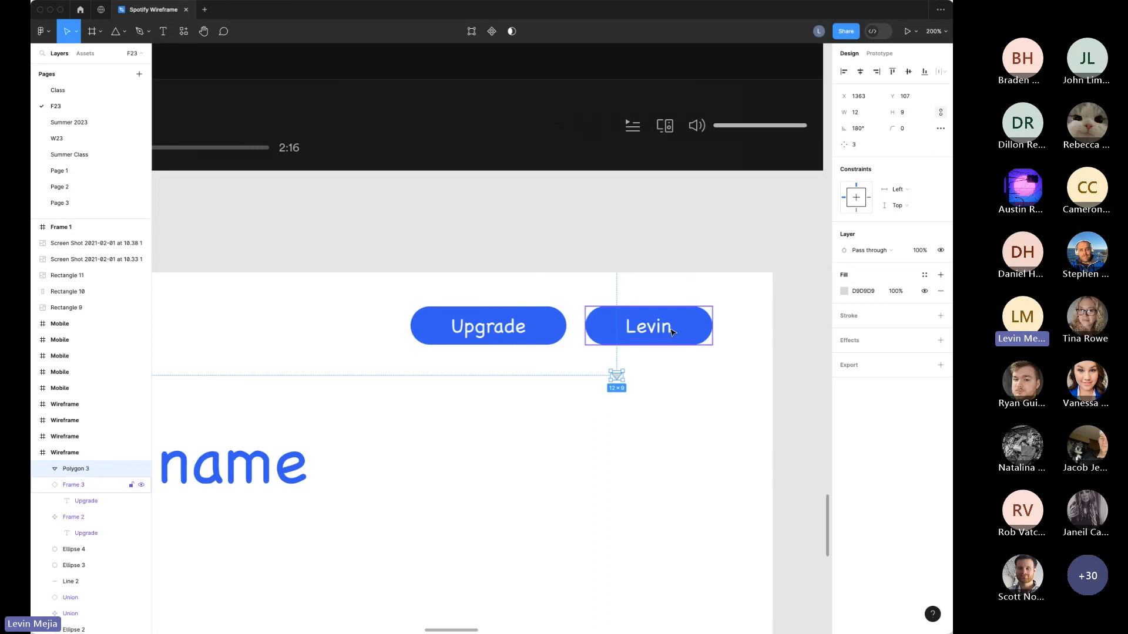
drag(662, 327, 693, 328)
drag(553, 339, 525, 339)
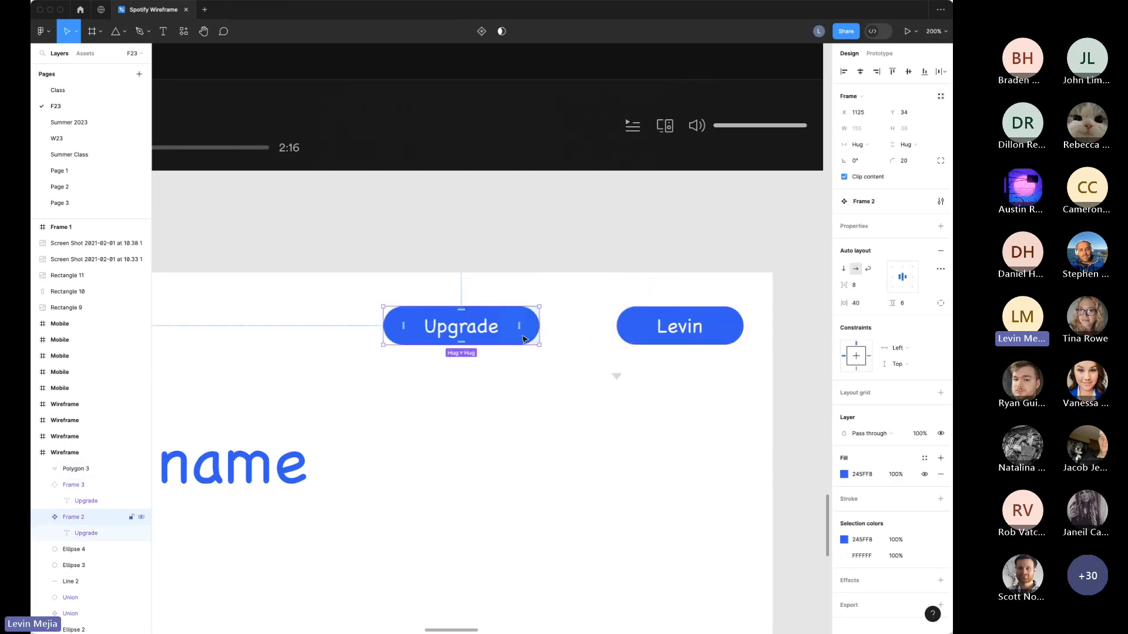
Step: Move the grey triangle beneath the right end of the Upgrade button, and undo the attempt to drop it inside
key(z)
drag(352, 287, 573, 432)
scroll(574, 431, up, 1)
scroll(576, 432, right, 5)
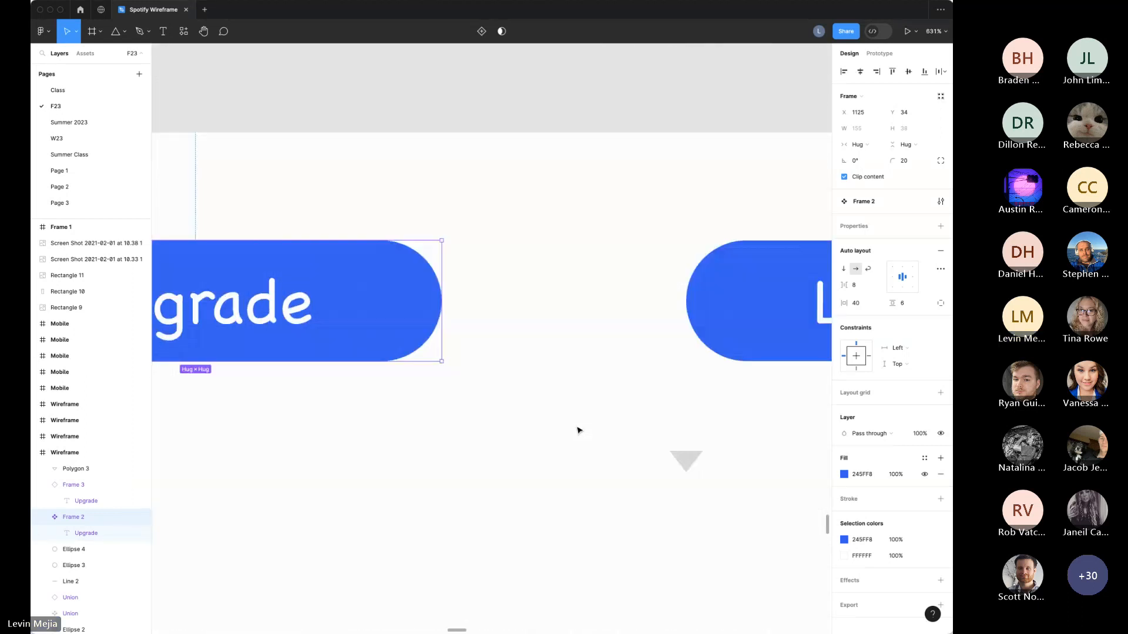
drag(669, 459, 358, 420)
scroll(358, 421, left, 5)
scroll(358, 421, up, 2)
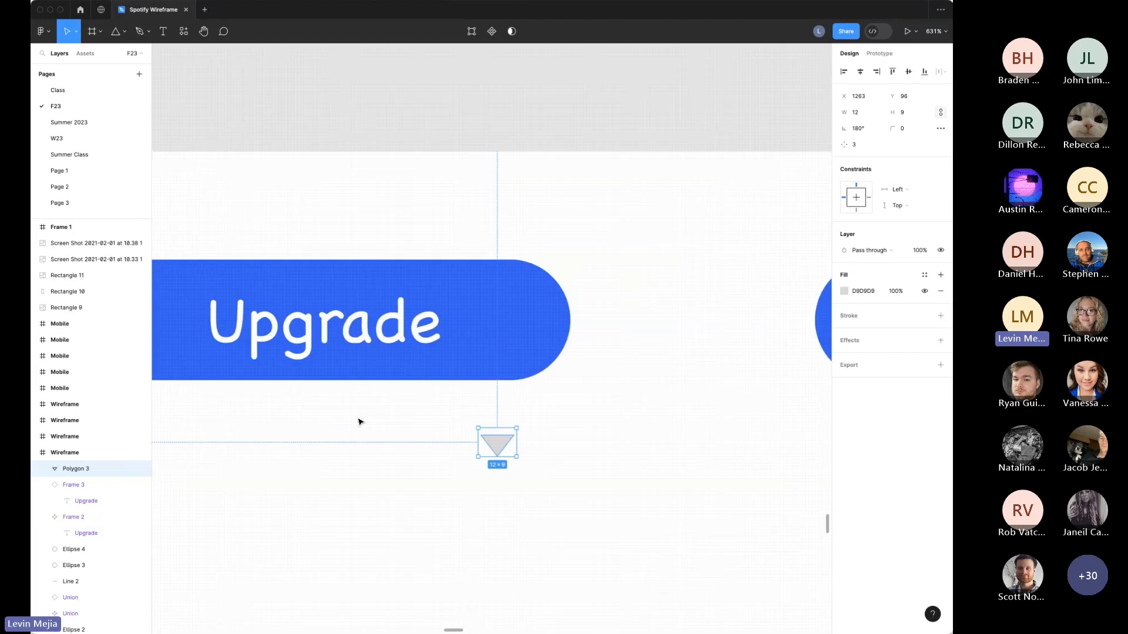
drag(640, 510, 600, 392)
key(ctrl+z)
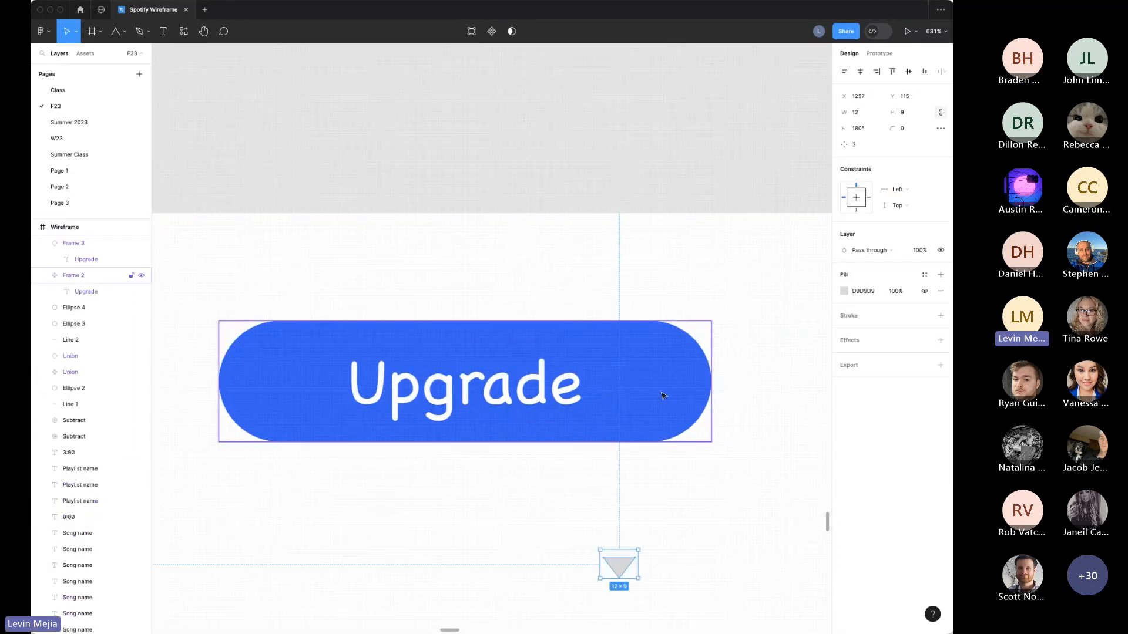
Step: Change the Upgrade main component's fill to light cyan, 24F8F8
click(659, 393)
click(843, 475)
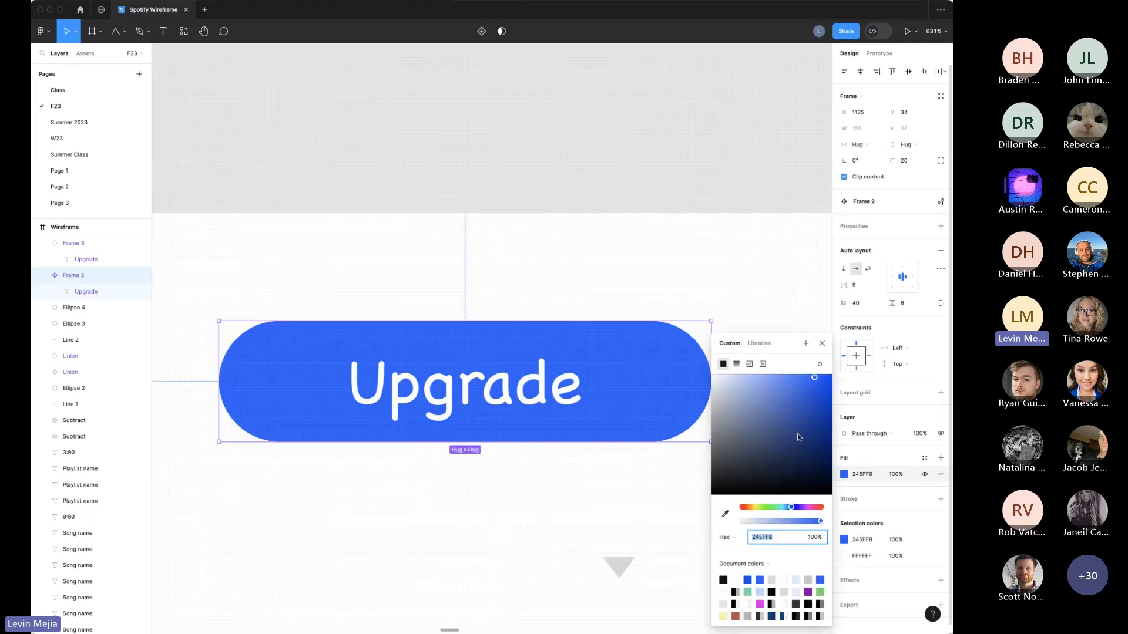
drag(793, 510, 784, 511)
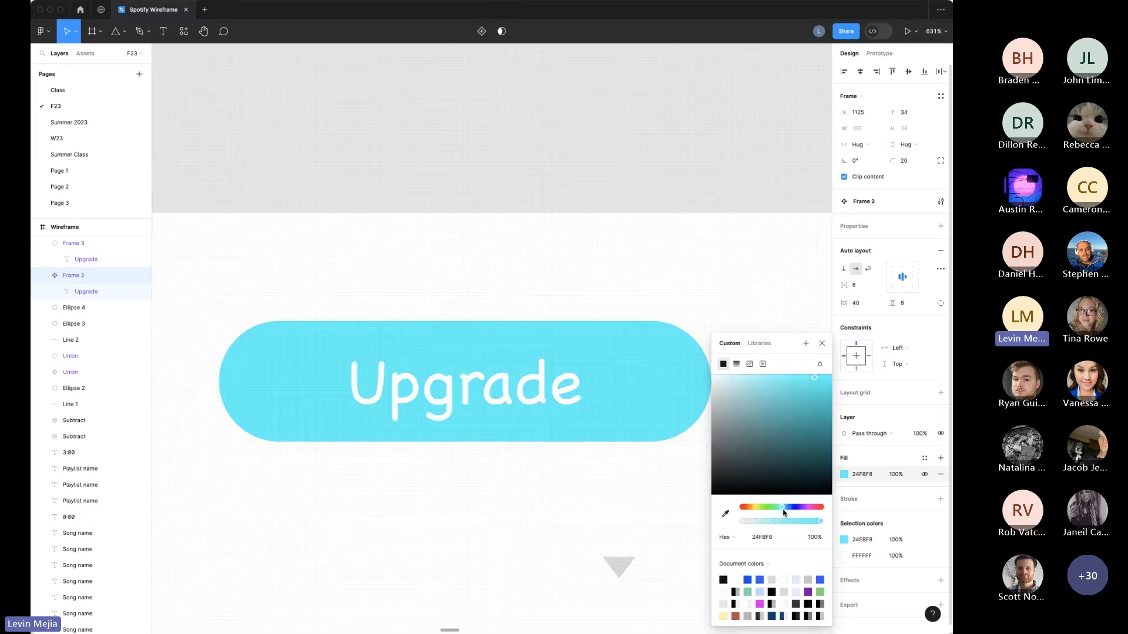
click(674, 500)
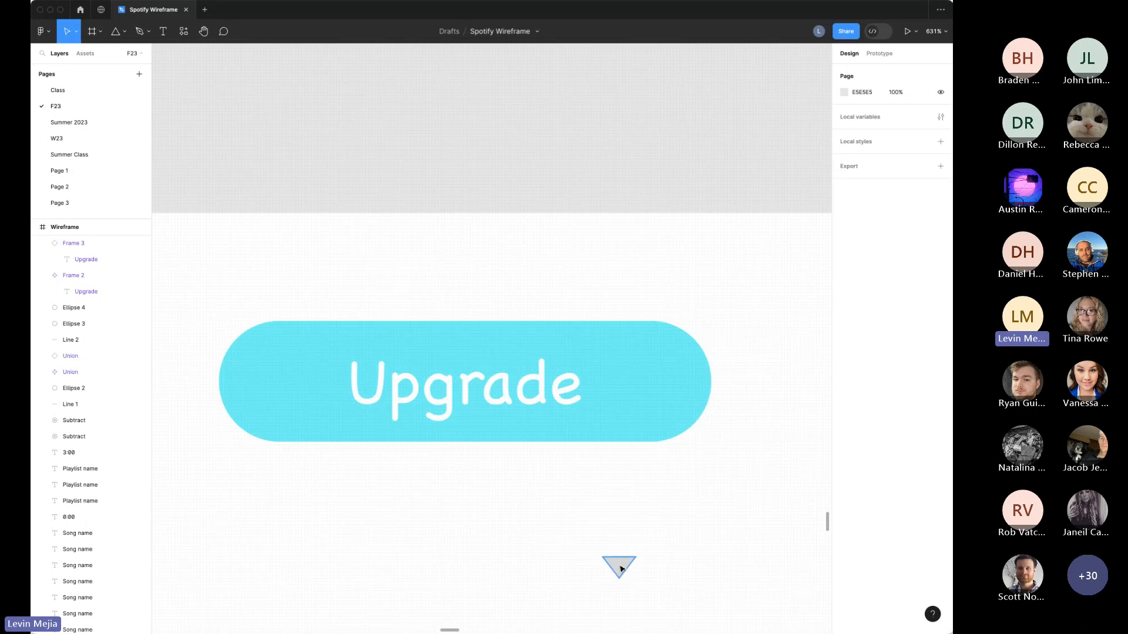
Step: Insert the triangle after the label inside the Upgrade component's auto layout and fill it white, FFFFFF
drag(620, 569, 601, 389)
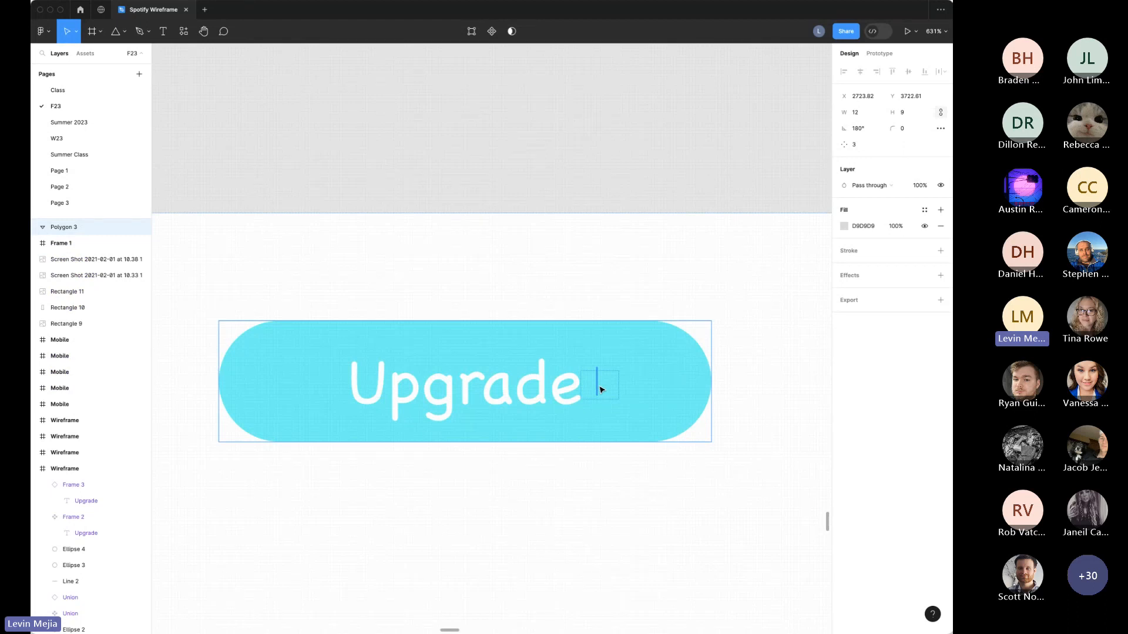
drag(601, 389, 608, 394)
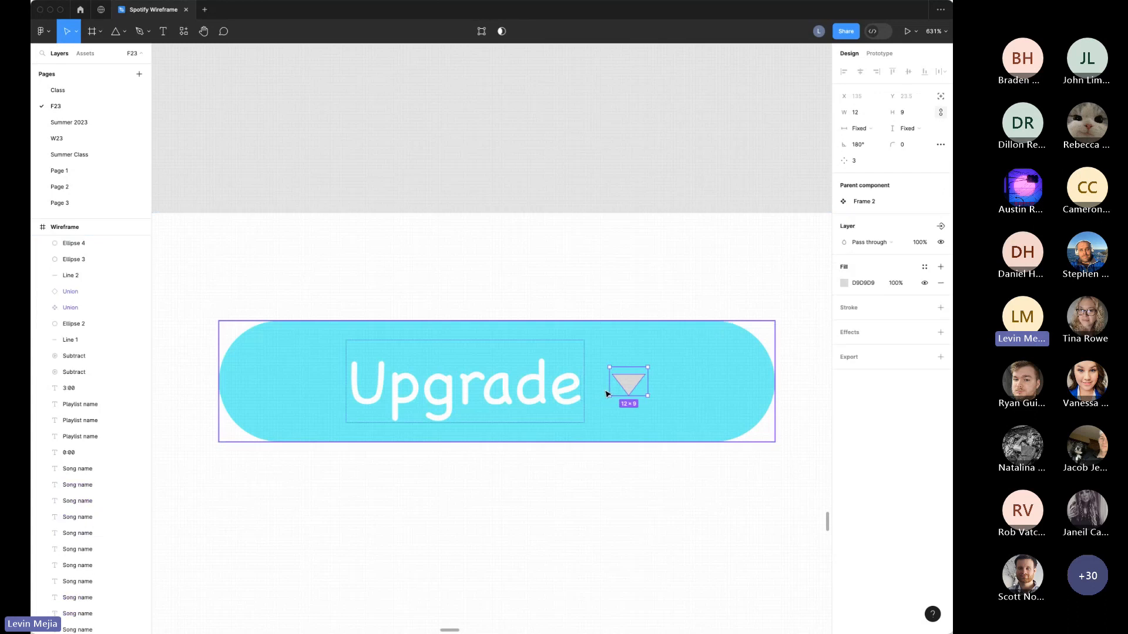
click(844, 283)
drag(775, 363, 664, 261)
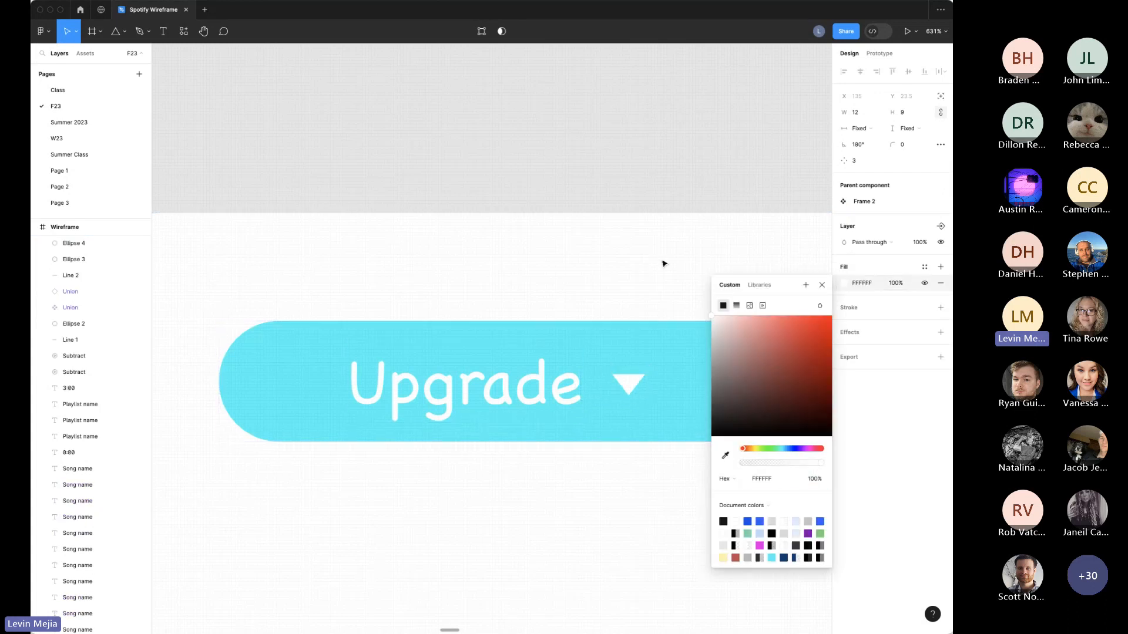
click(679, 261)
Step: Keep the Upgrade main component above the wireframe and place an instance of it in the header beside the name button
scroll(681, 264, down, 5)
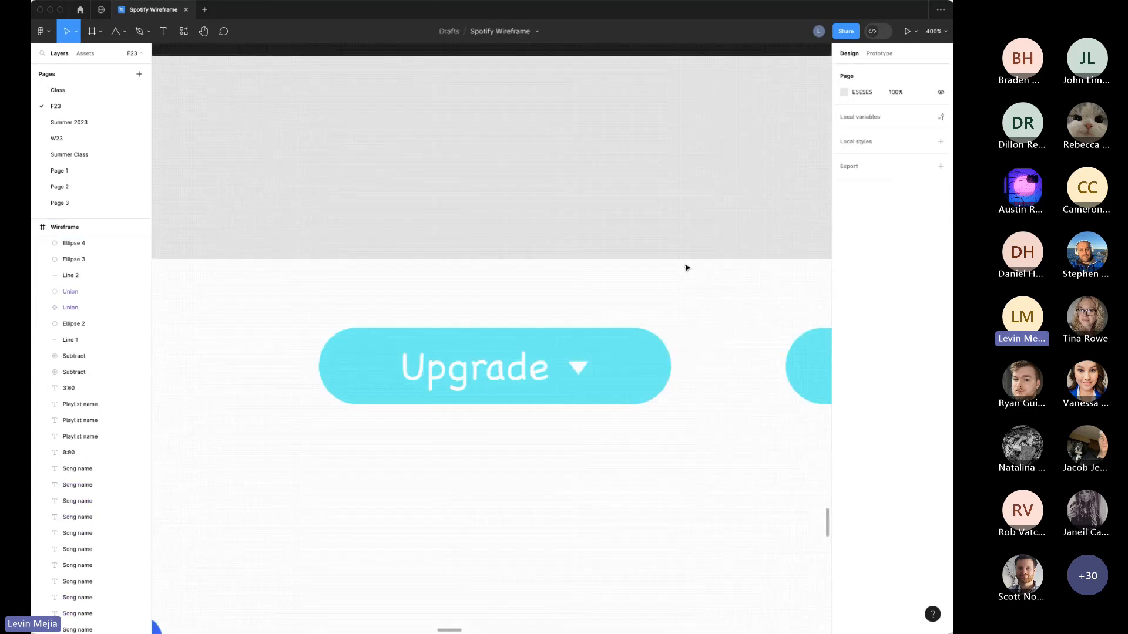
scroll(690, 280, right, 2)
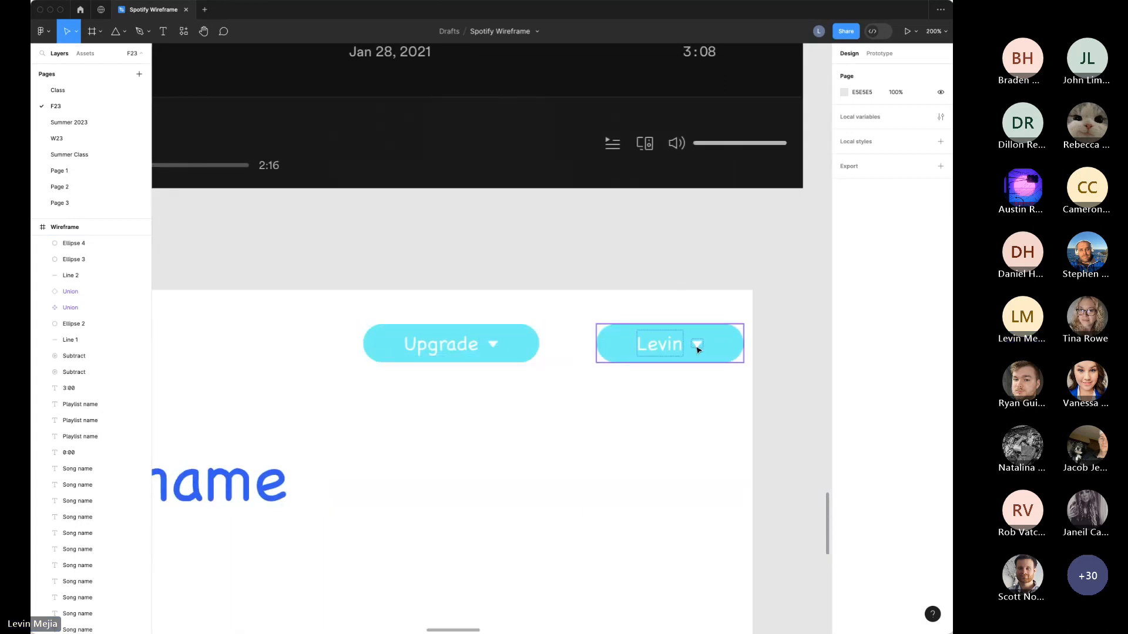
click(520, 356)
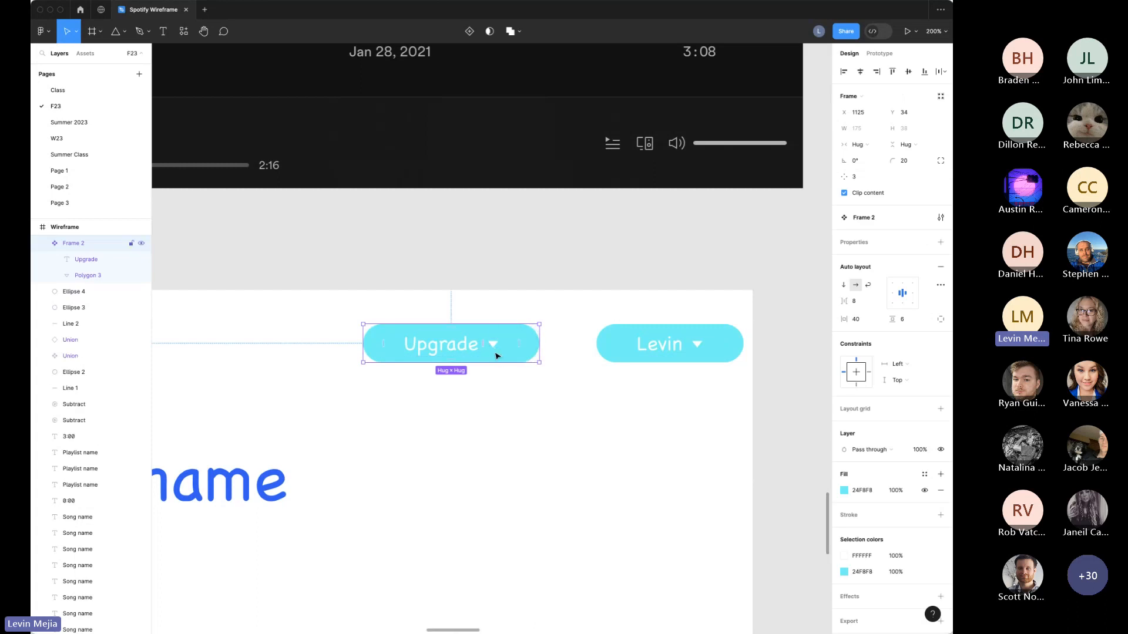
drag(494, 356, 527, 351)
Step: Hide the dropdown triangle in the header's Upgrade instance and move that instance closer to the name button
double_click(522, 349)
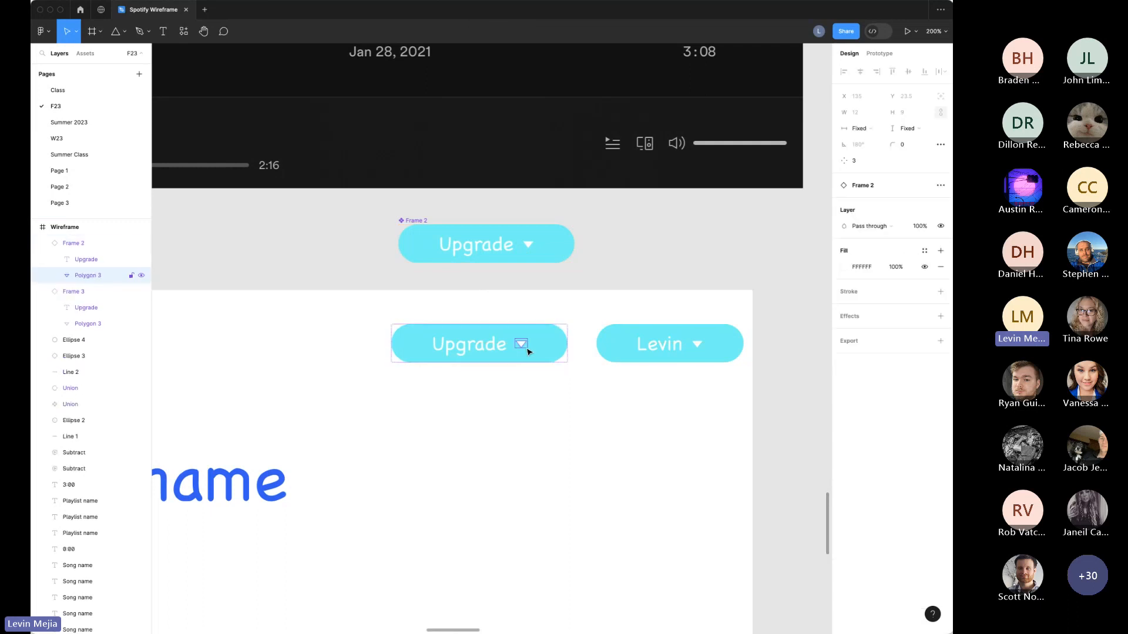
click(141, 275)
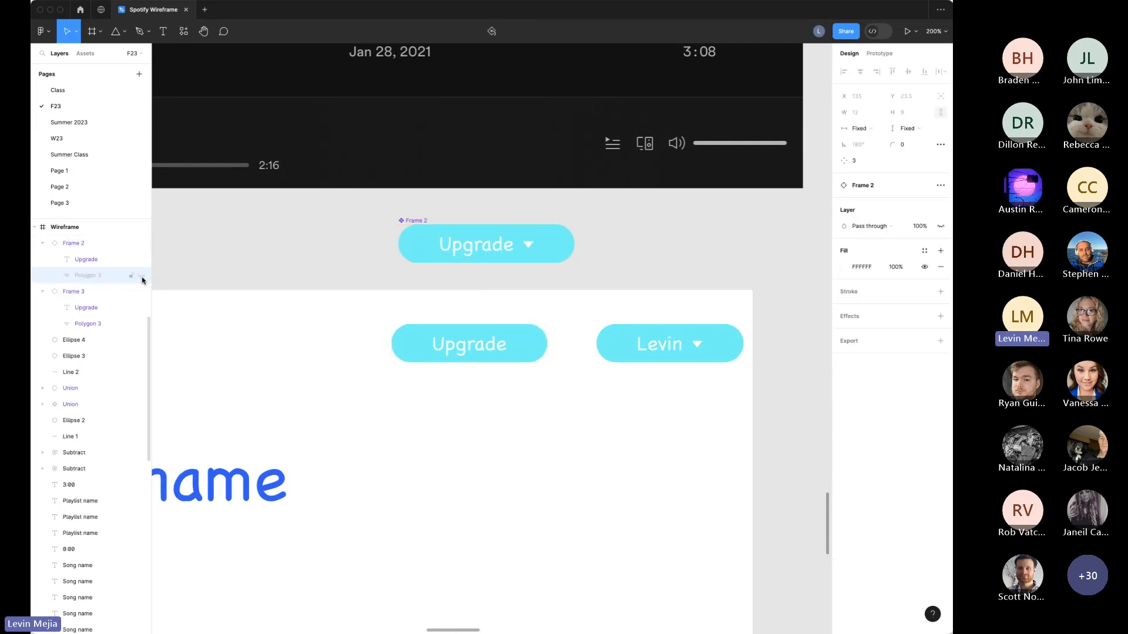
click(464, 483)
drag(472, 350, 491, 351)
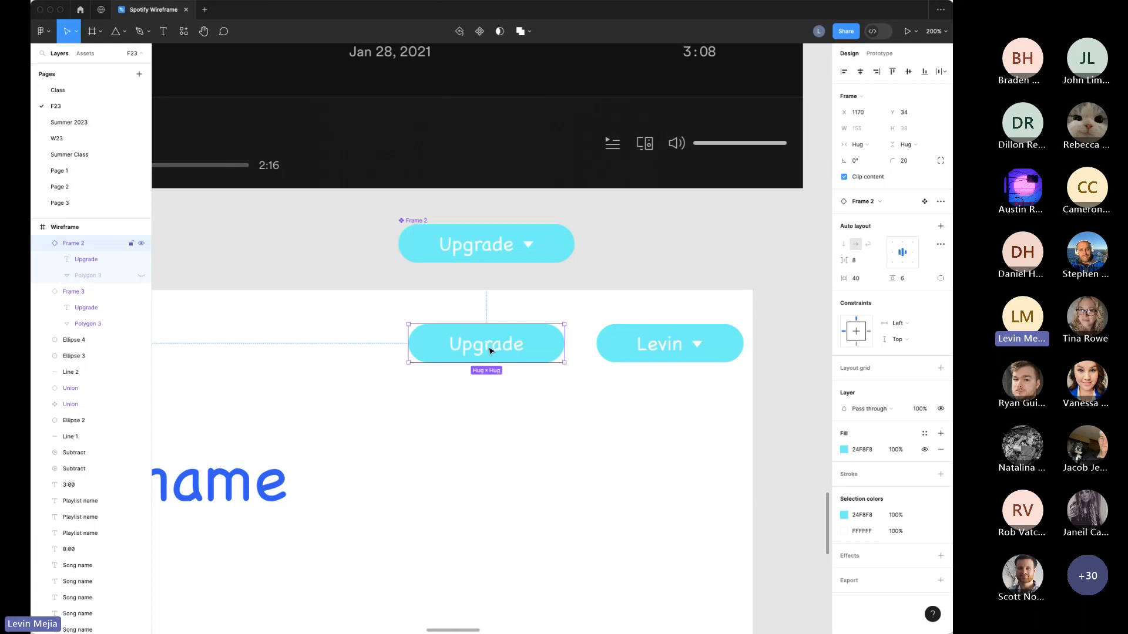
Step: Change the main button component's fill to the document's blue, 074EE8
click(421, 223)
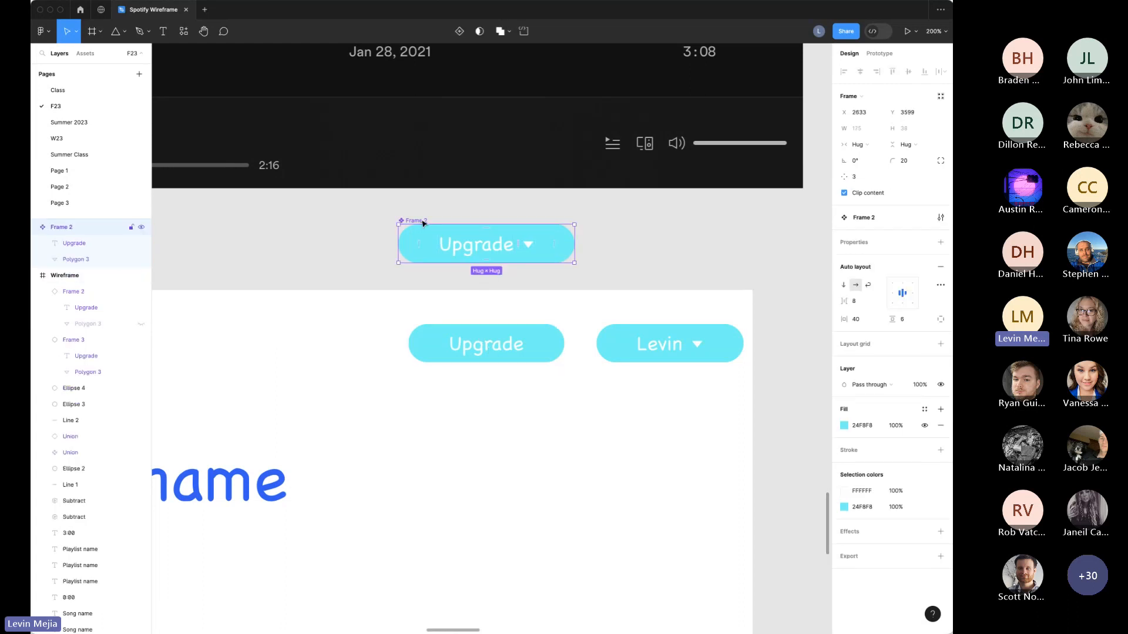
click(844, 425)
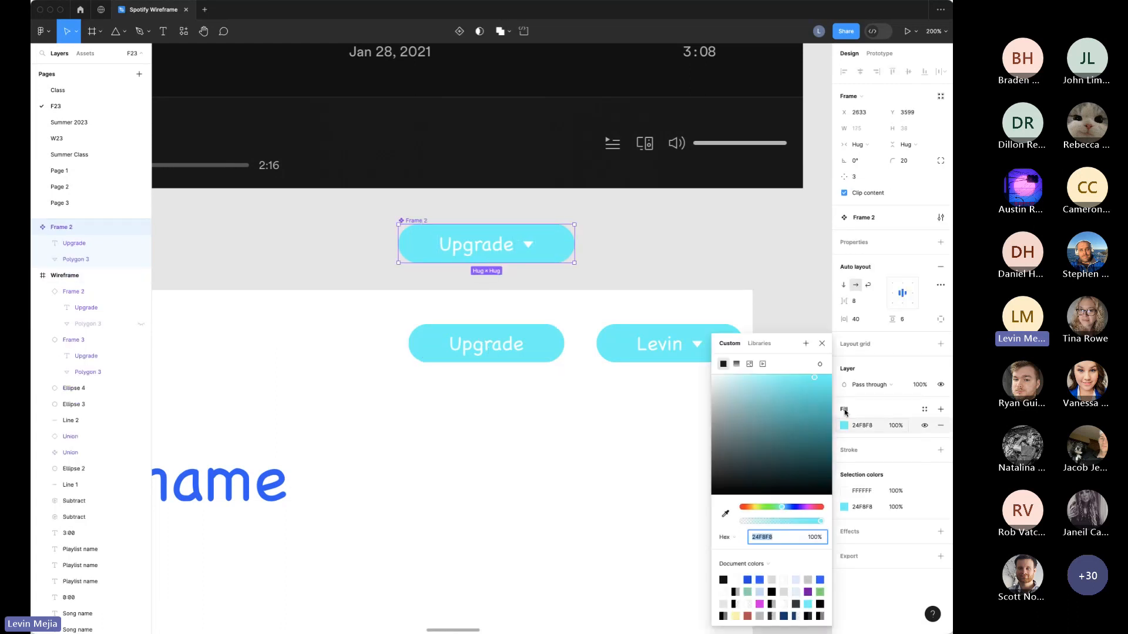
click(749, 580)
click(587, 552)
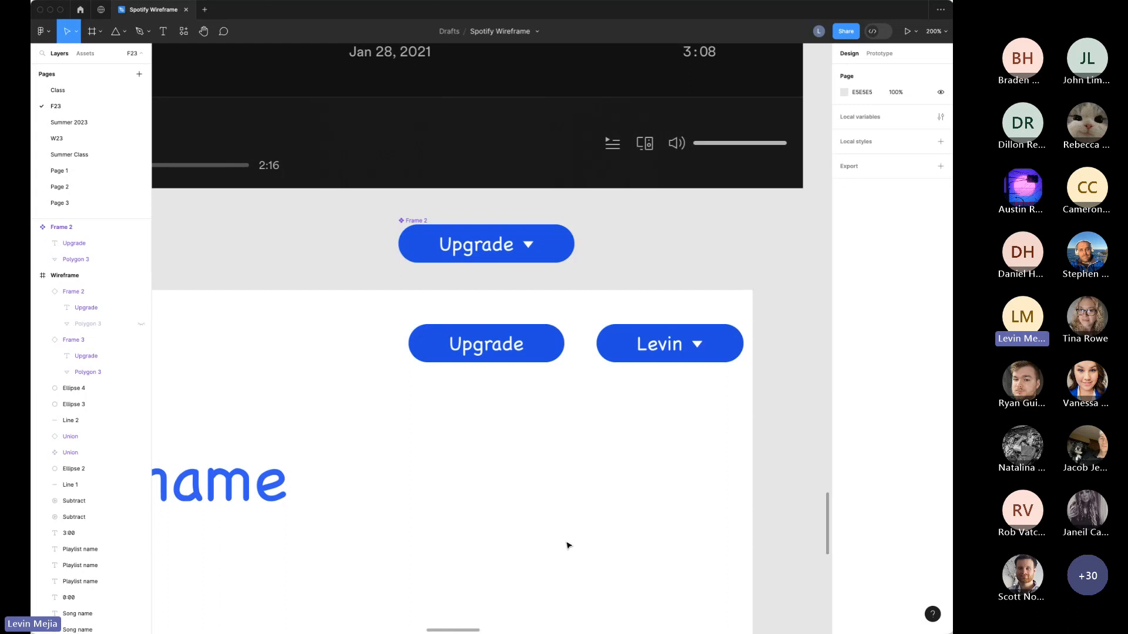
Step: Add a 20 × 20 circle before the label in the main button component and fill it white
key(o)
mouse_move(326, 225)
mouse_down()
mouse_move(345, 243)
mouse_move(437, 242)
mouse_up()
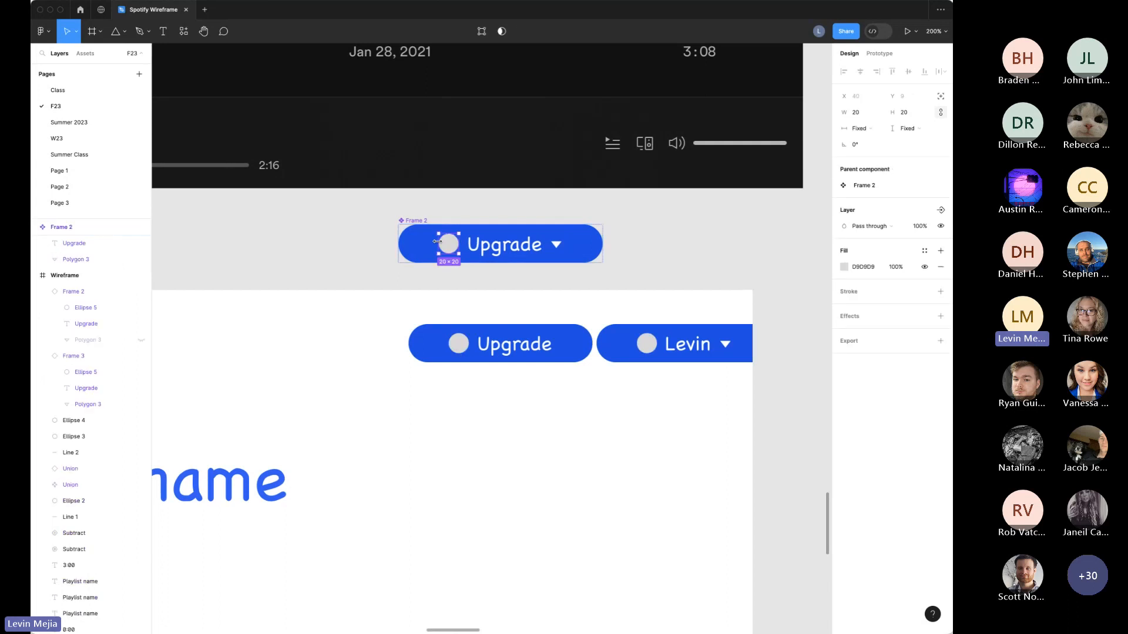
click(844, 268)
click(749, 316)
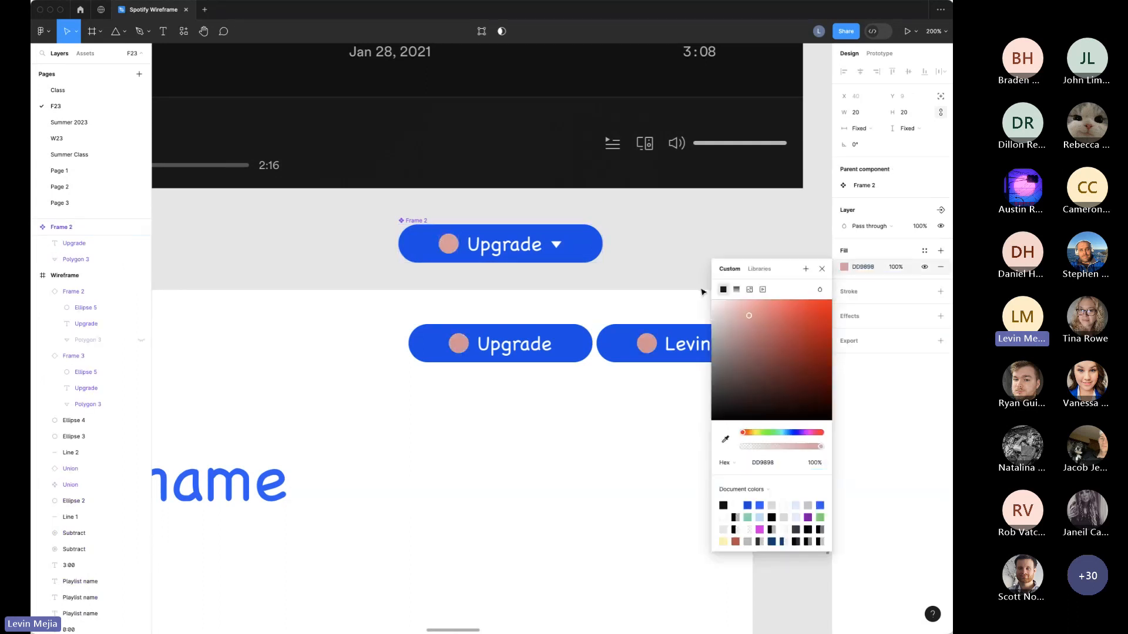
drag(703, 291, 699, 284)
click(691, 239)
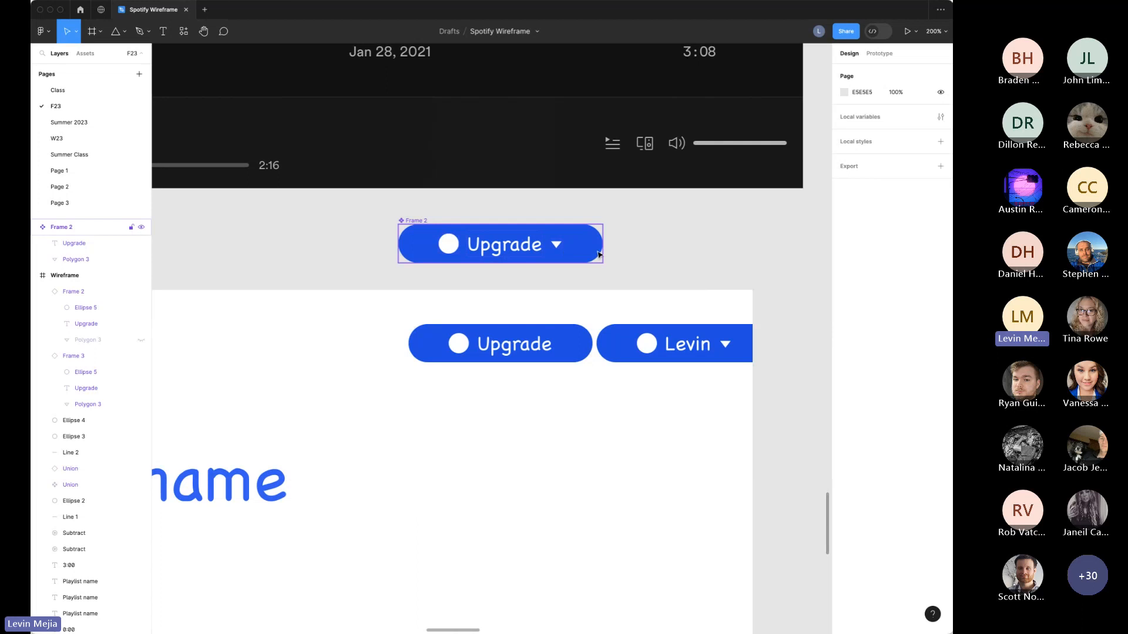
Step: Hide the circle in the header's Upgrade instance and move the name button closer so it fits inside the wireframe
scroll(459, 329, right, 3)
click(419, 350)
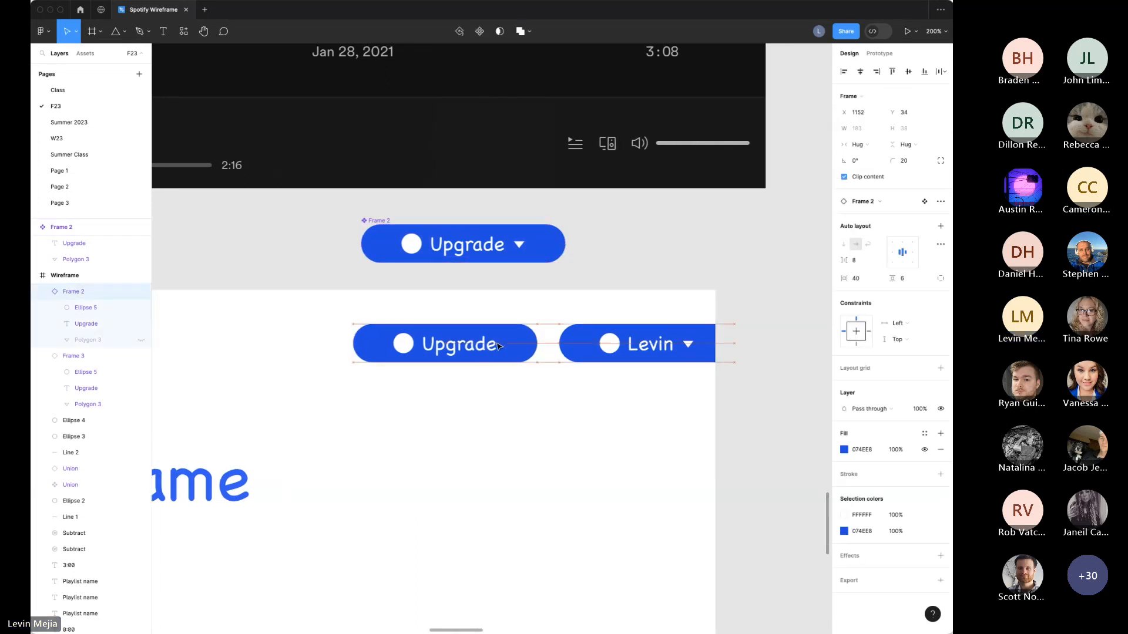
click(392, 351)
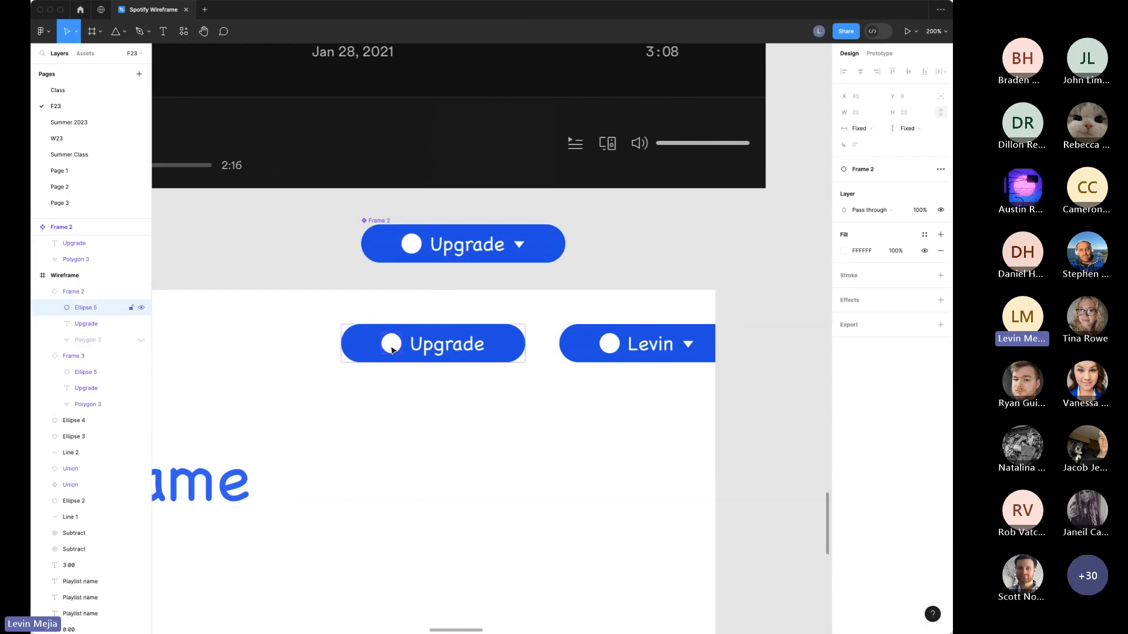
click(142, 309)
drag(662, 355, 626, 353)
click(629, 432)
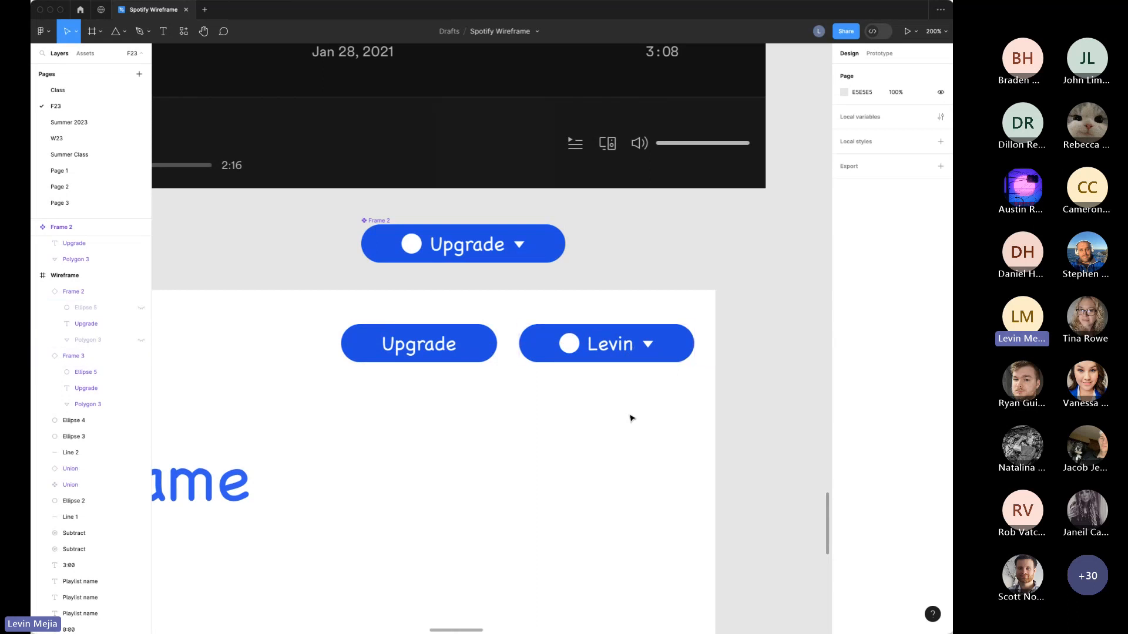
Step: Set the main button component's auto layout item spacing to 16 and horizontal padding to 24
click(511, 260)
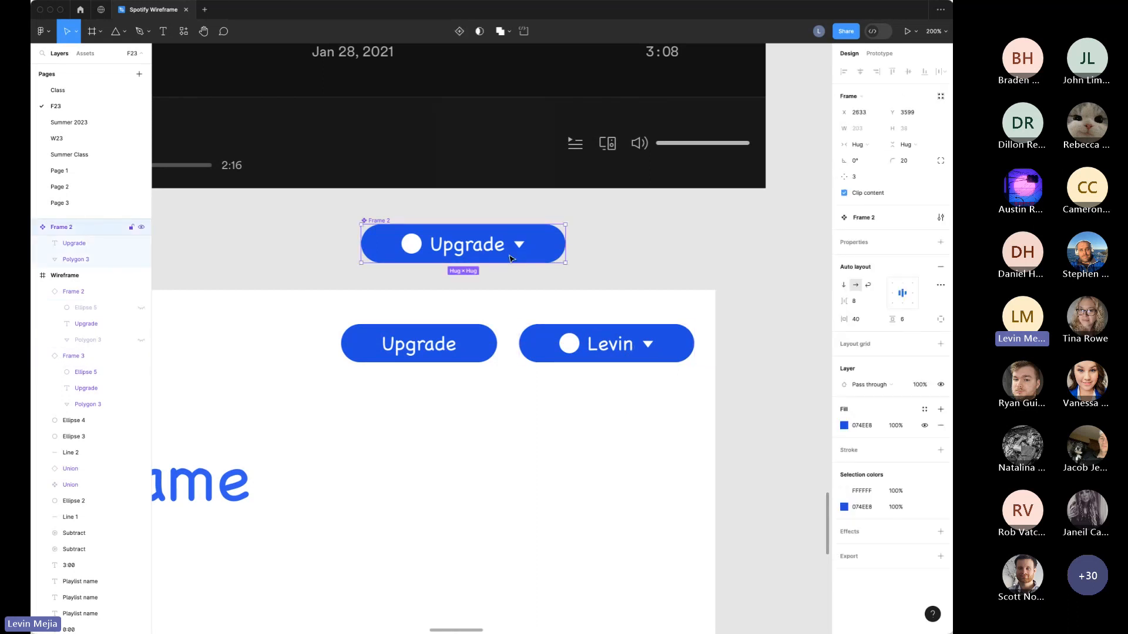
click(860, 304)
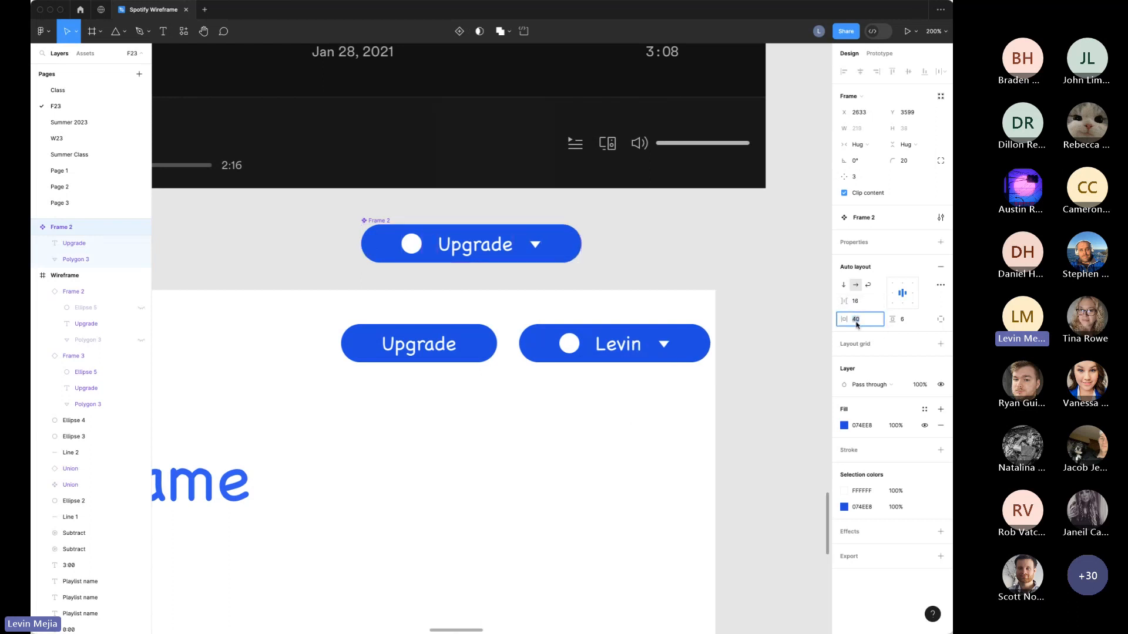
click(864, 323)
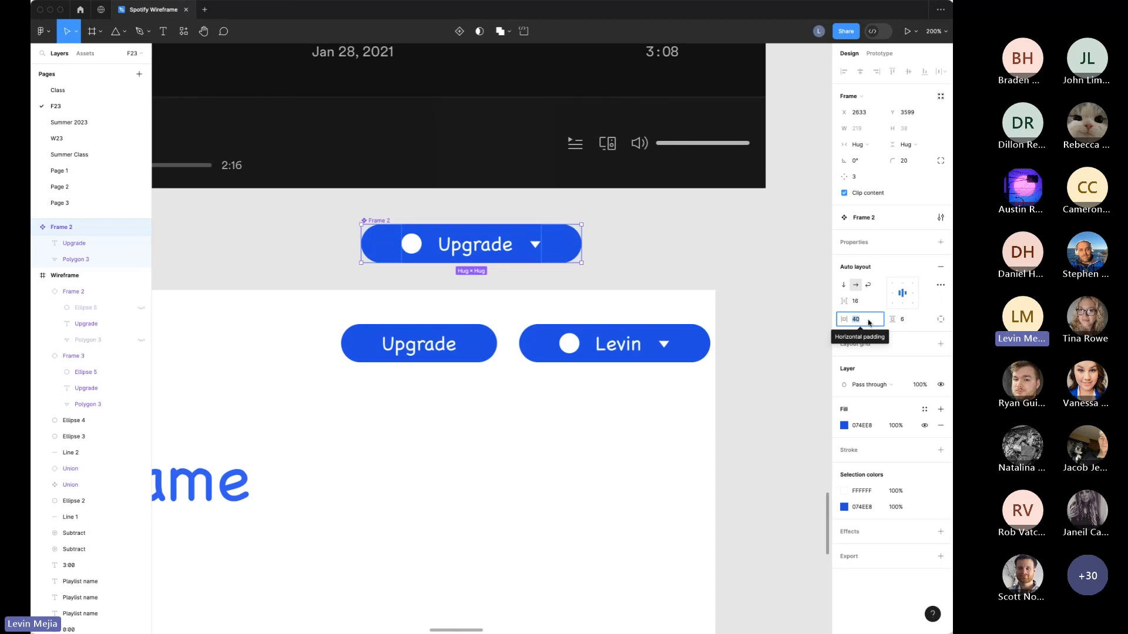
text(24)
key(Tab)
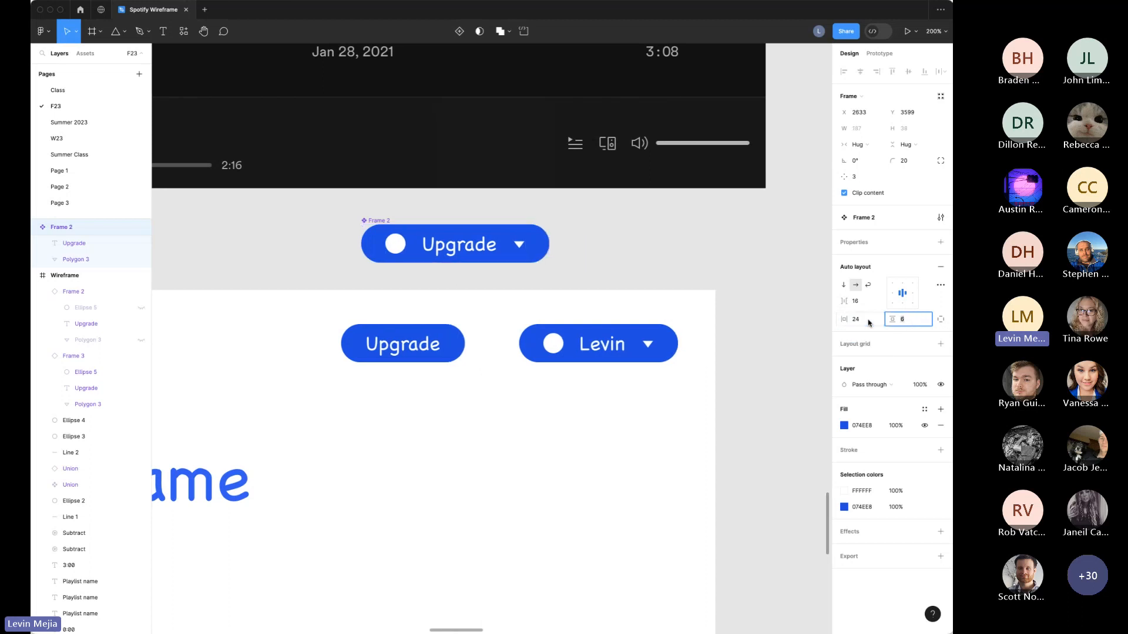
Step: Reposition the Upgrade and name instances near the header's right edge, spaced 14 apart
click(529, 368)
drag(413, 349, 453, 349)
drag(316, 343, 632, 355)
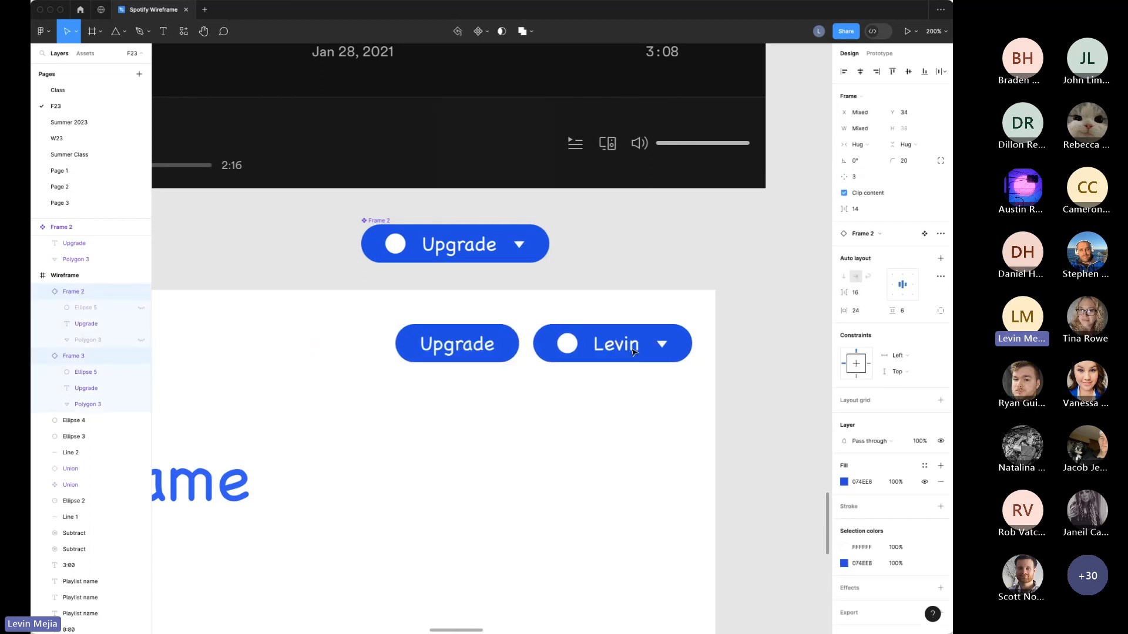
Step: Examine the wireframe against the Lo-Fi Beats reference, focusing on the two round navigation buttons in the header
key(super+minus)
click(574, 402)
scroll(553, 393, left, 5)
scroll(554, 393, right, 2)
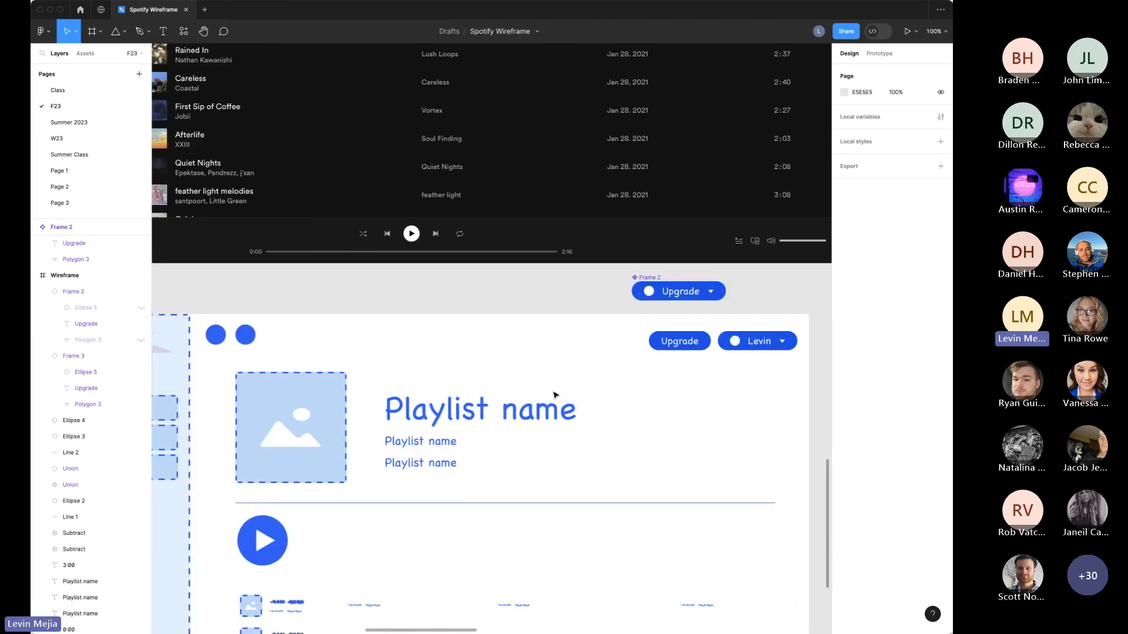
scroll(555, 393, down, 5)
scroll(559, 390, left, 3)
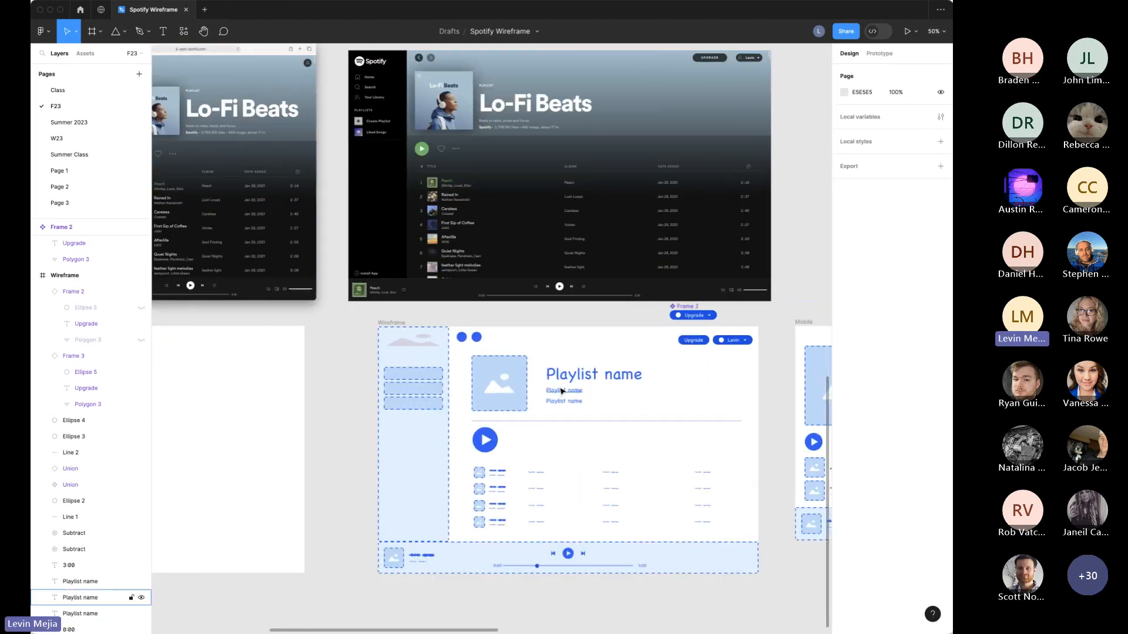
scroll(561, 390, left, 3)
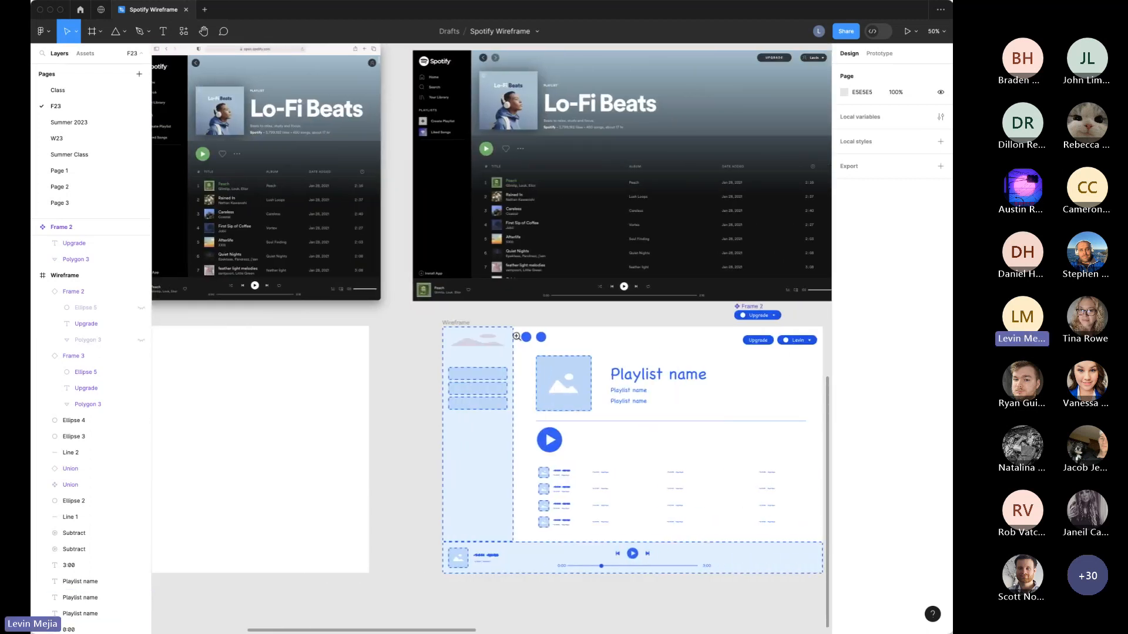
drag(516, 337, 612, 428)
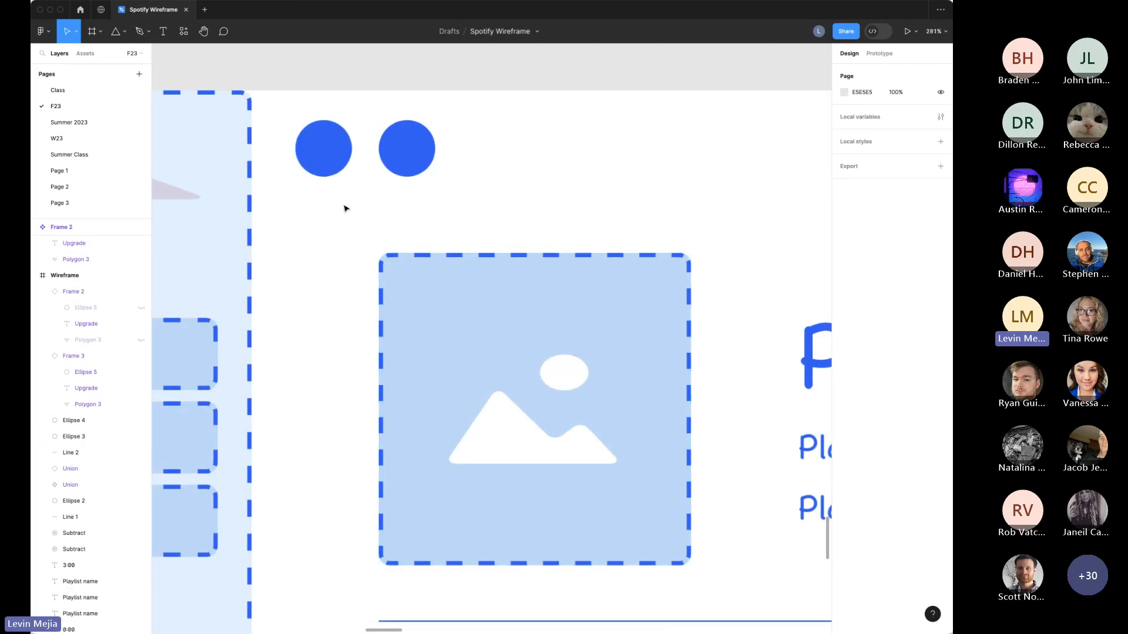
scroll(346, 209, up, 1)
scroll(346, 209, left, 1)
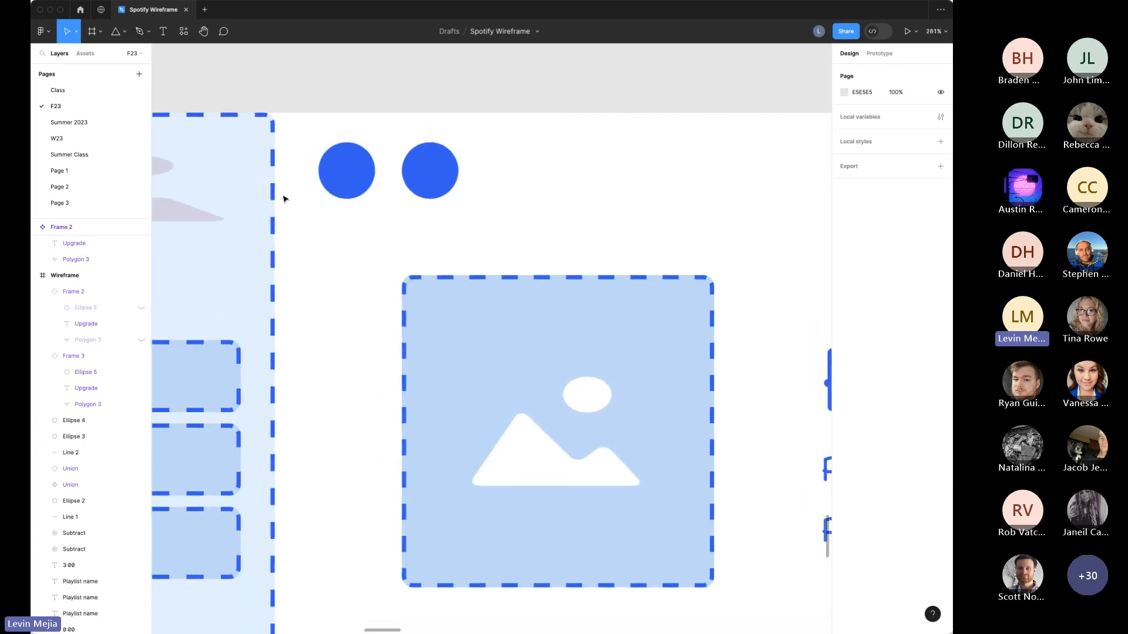
click(140, 32)
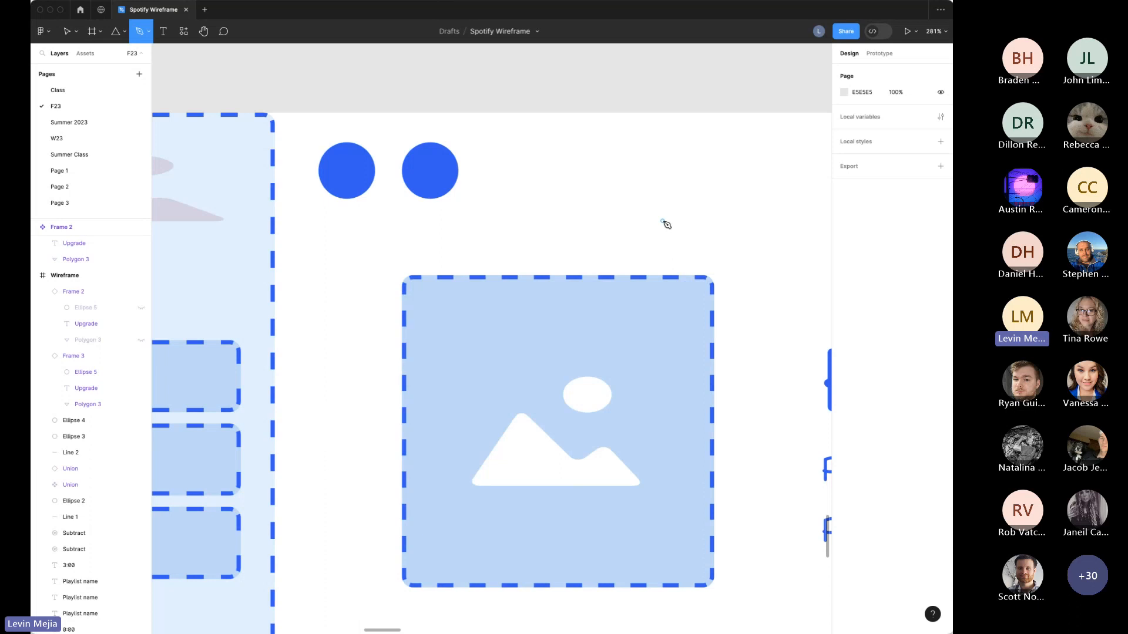
key(v)
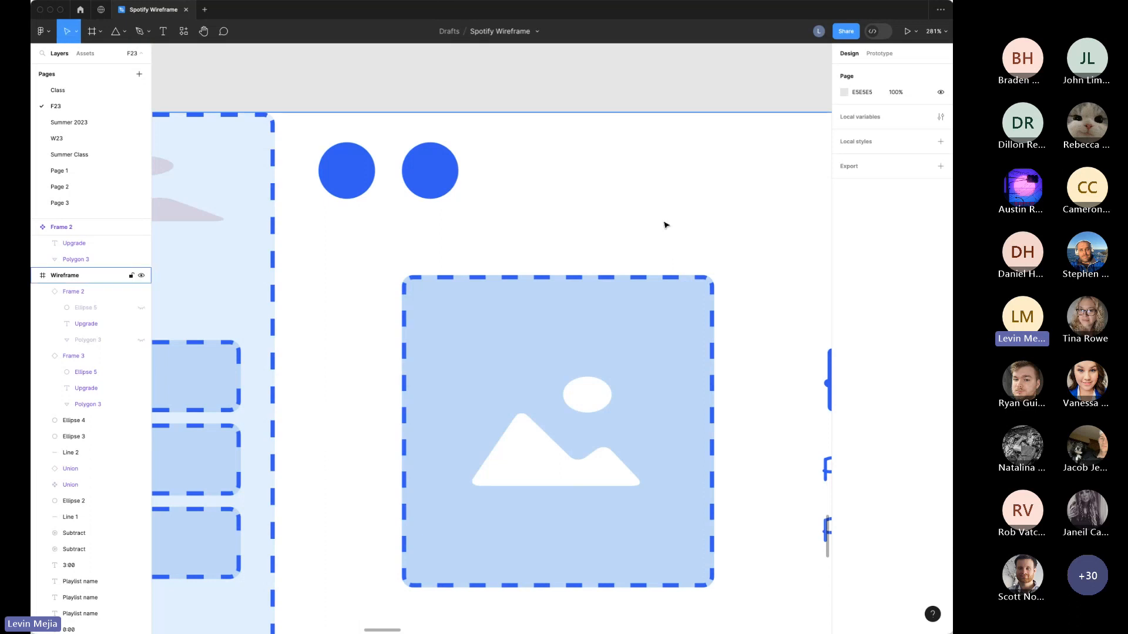
Step: Draw a smooth S-shaped curve with the Pen tool in the blank area below the Upgrade and name buttons
key(shift+0)
scroll(665, 225, up, 5)
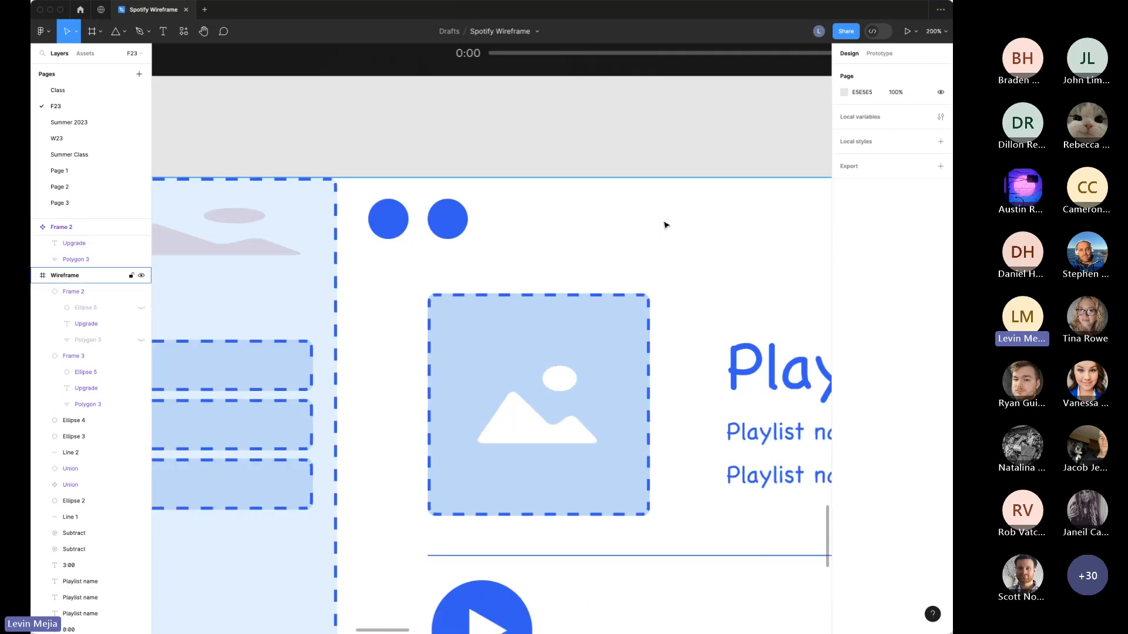
scroll(675, 227, right, 10)
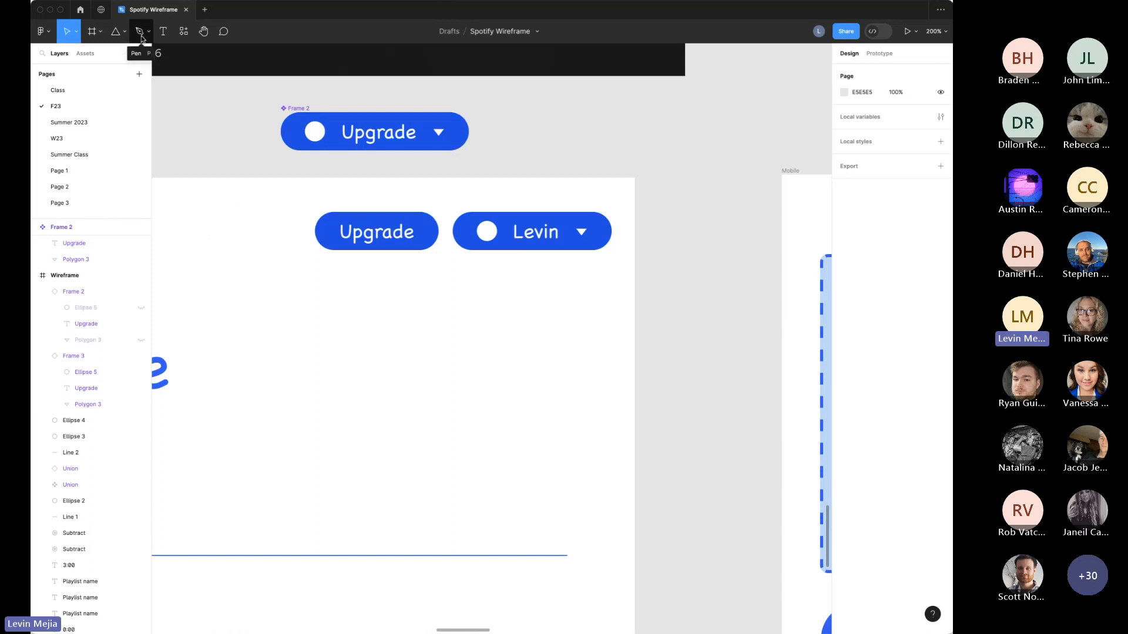
click(141, 37)
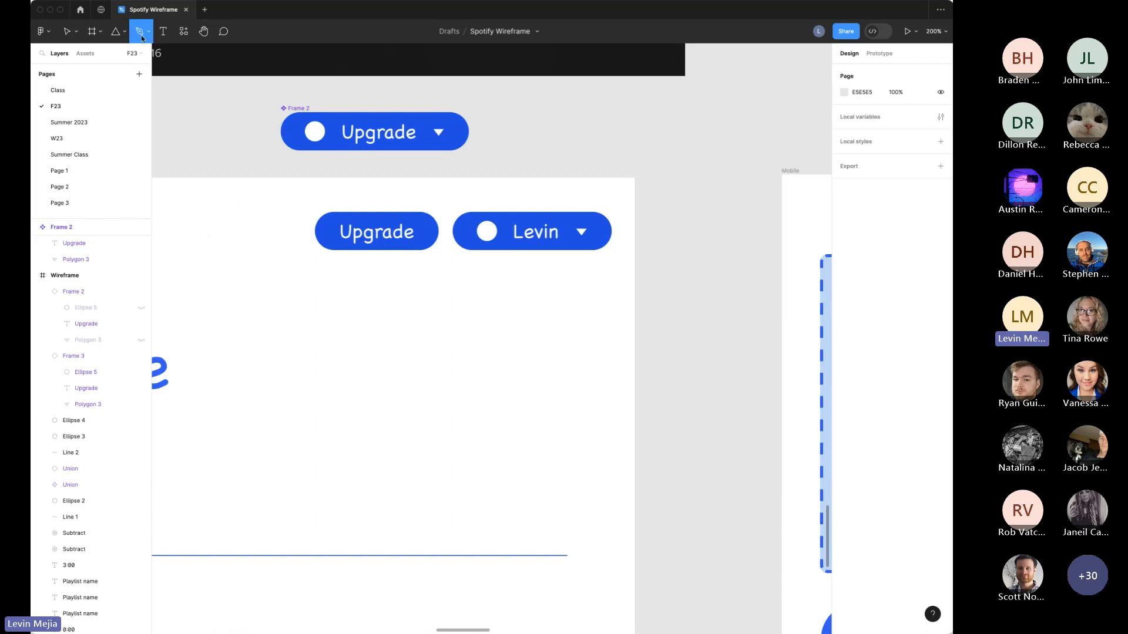
click(318, 422)
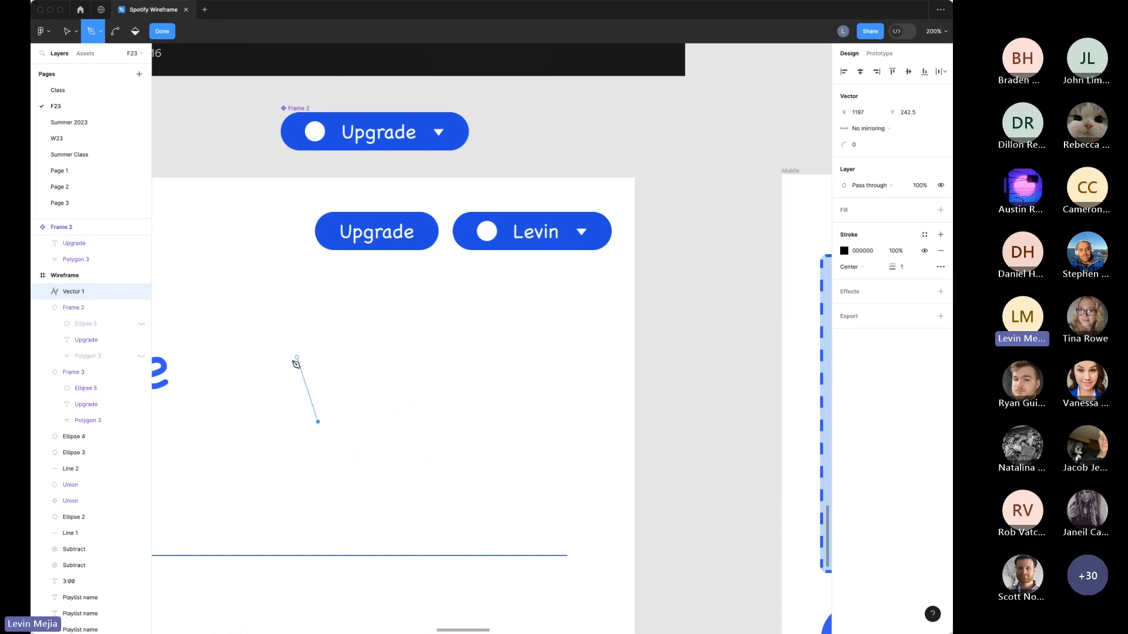
click(462, 388)
drag(465, 390, 508, 284)
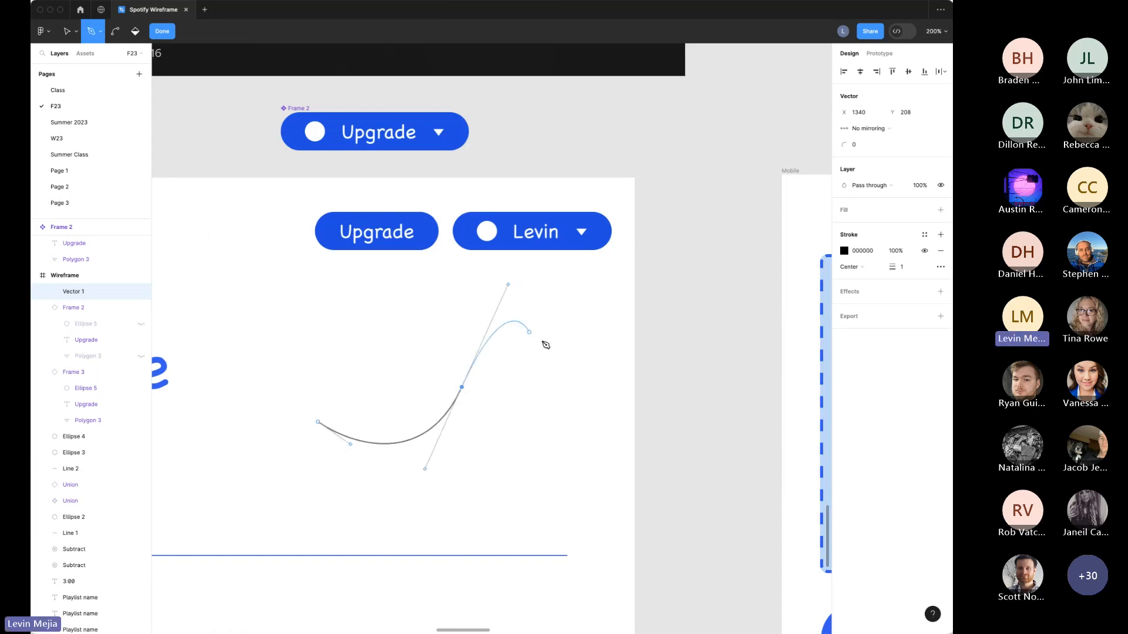
click(582, 366)
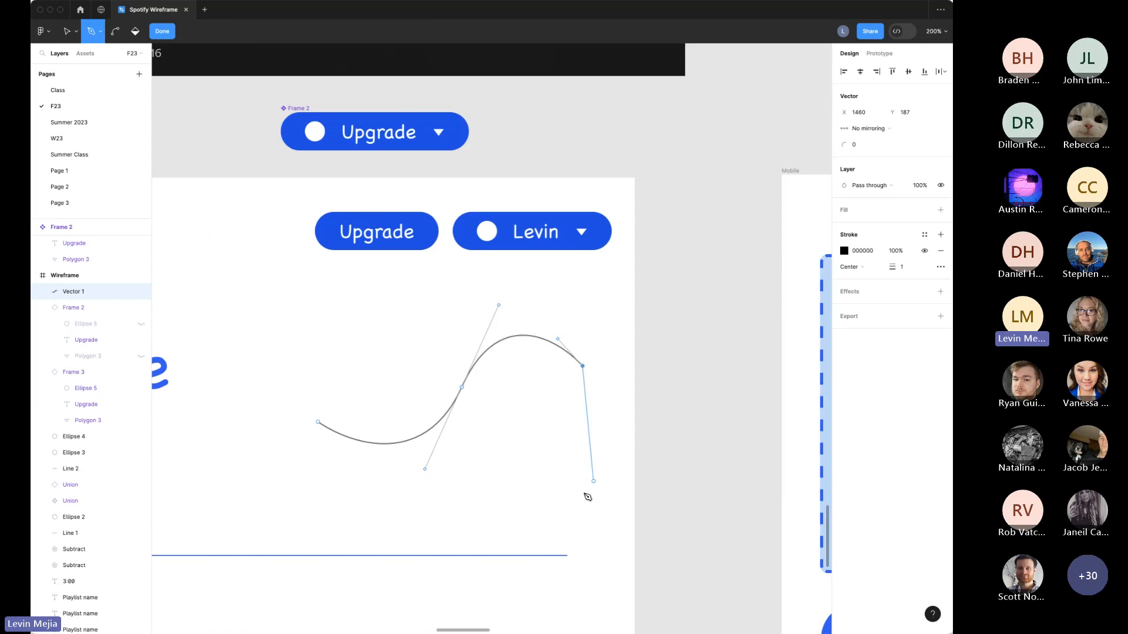
Step: Close the curve into a shape about 263 × 181 with straight right, bottom and left sides
click(582, 517)
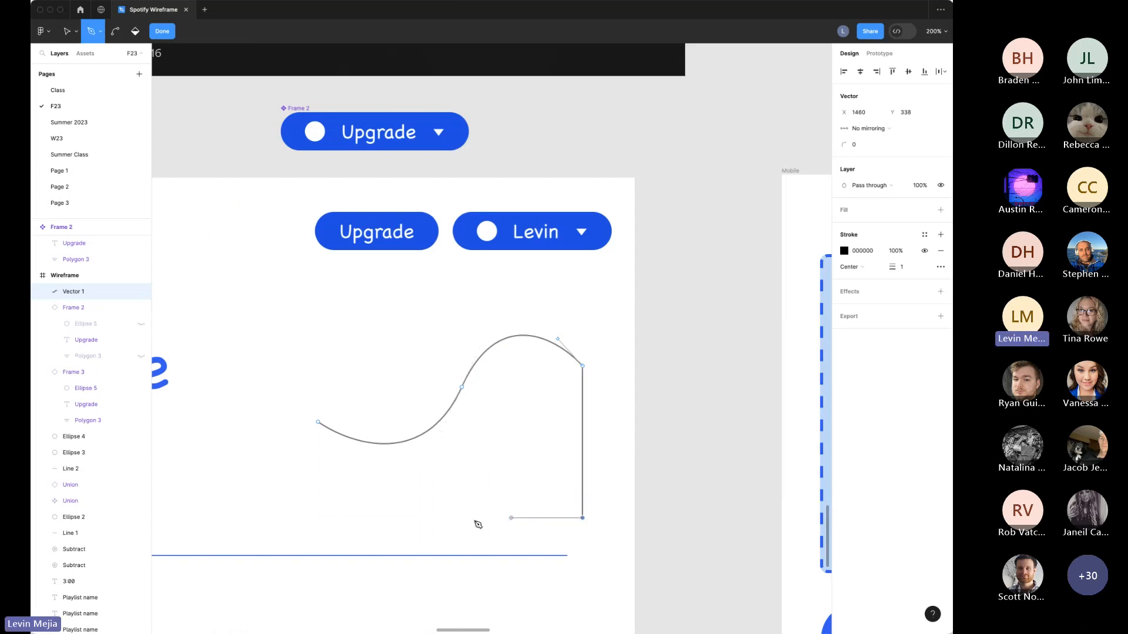
click(318, 518)
click(318, 422)
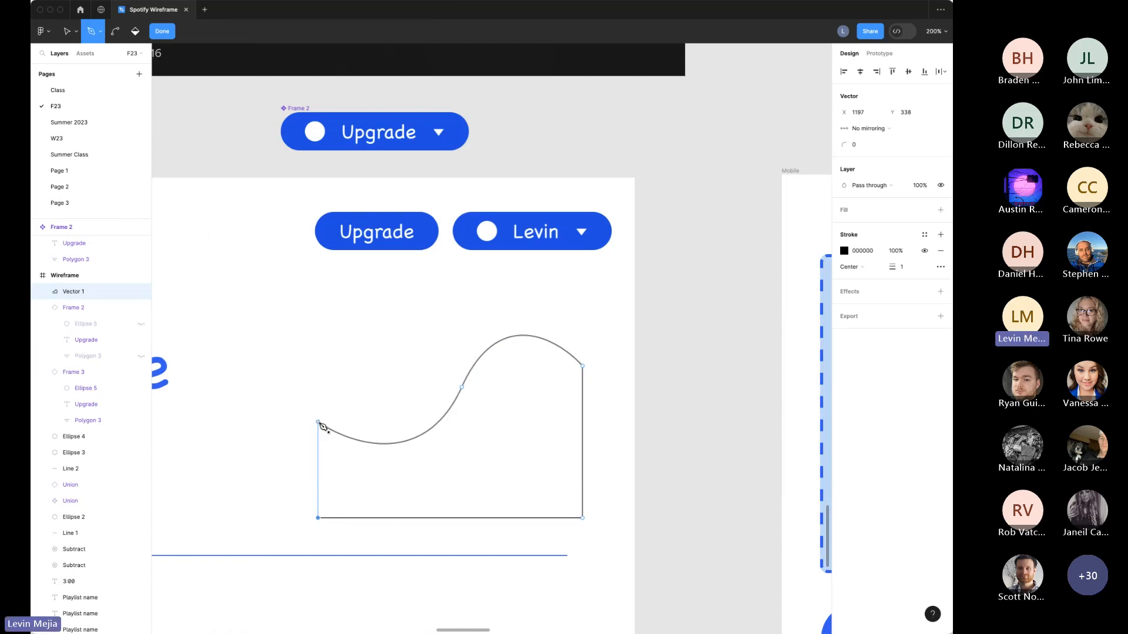
click(319, 423)
key(Escape)
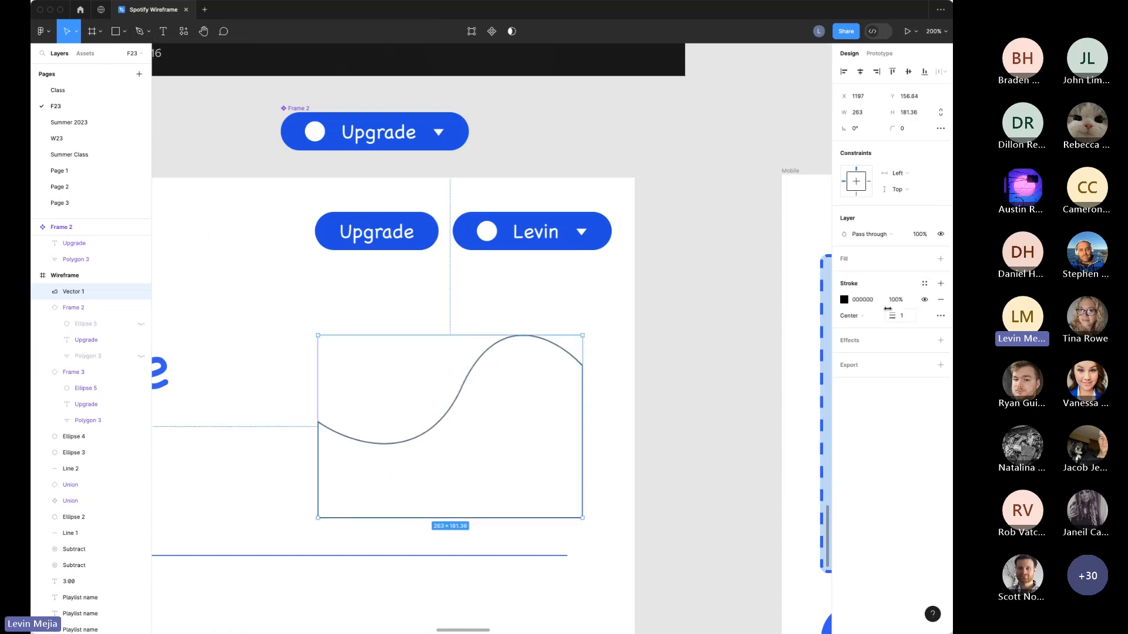
Step: Fill the curved shape with a linear gradient from solid blue at its upper end to 3E5FB4 at 0% opacity
click(941, 259)
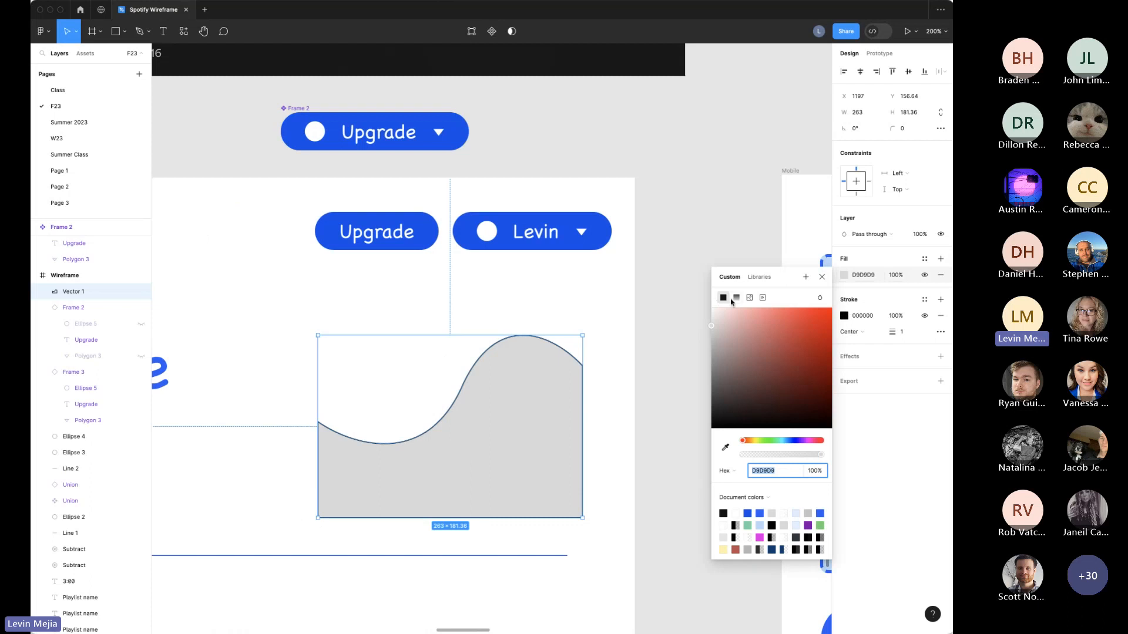
click(736, 298)
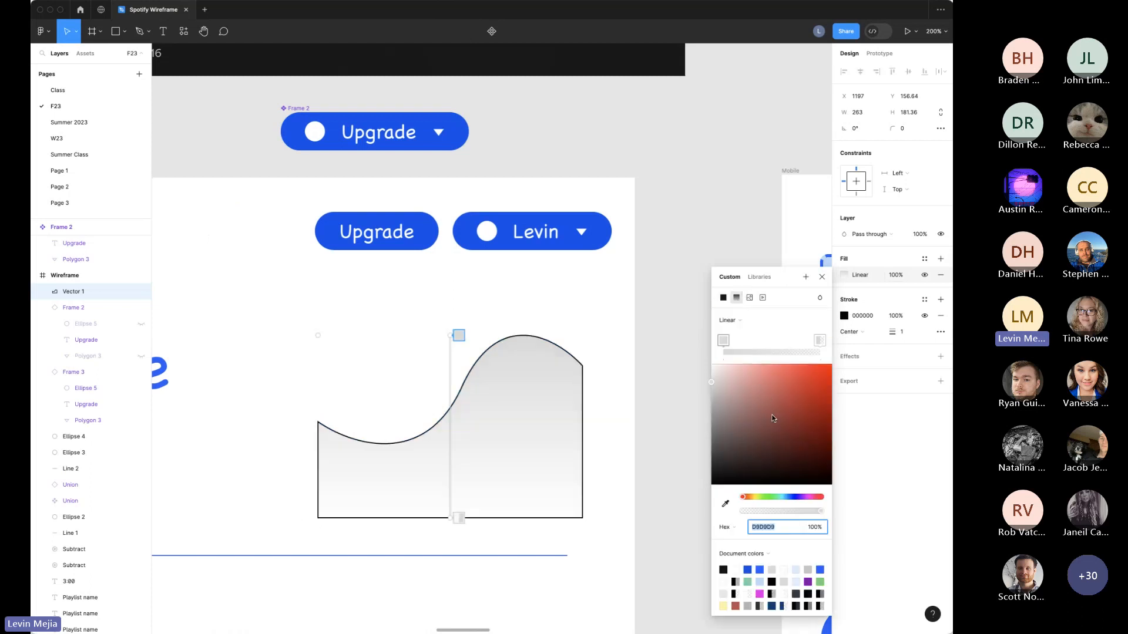
click(791, 497)
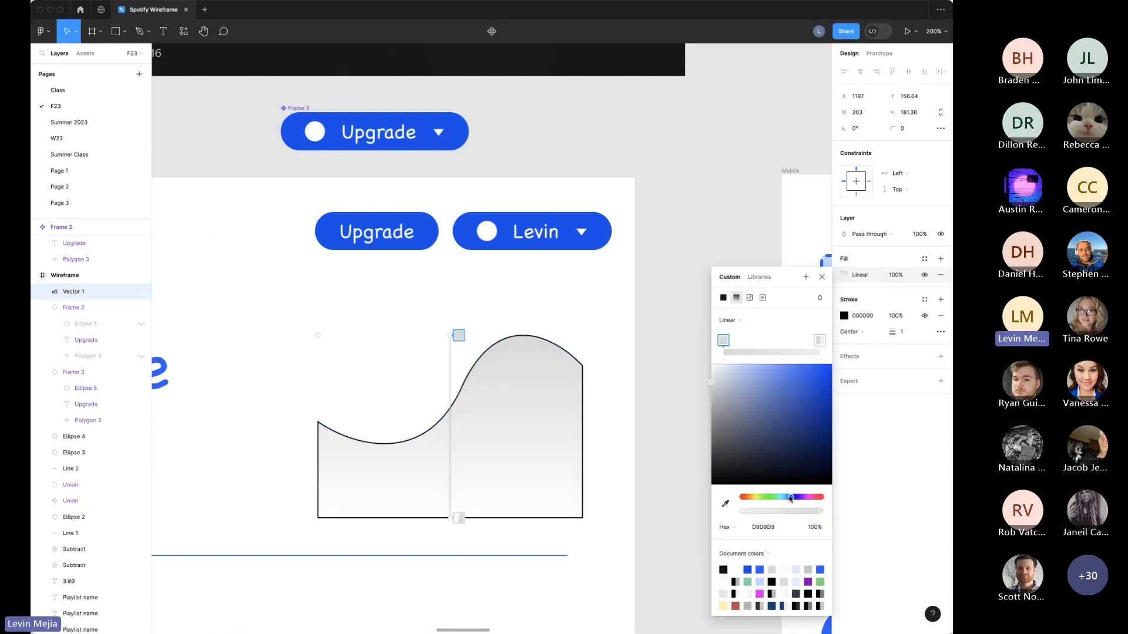
click(788, 407)
click(820, 341)
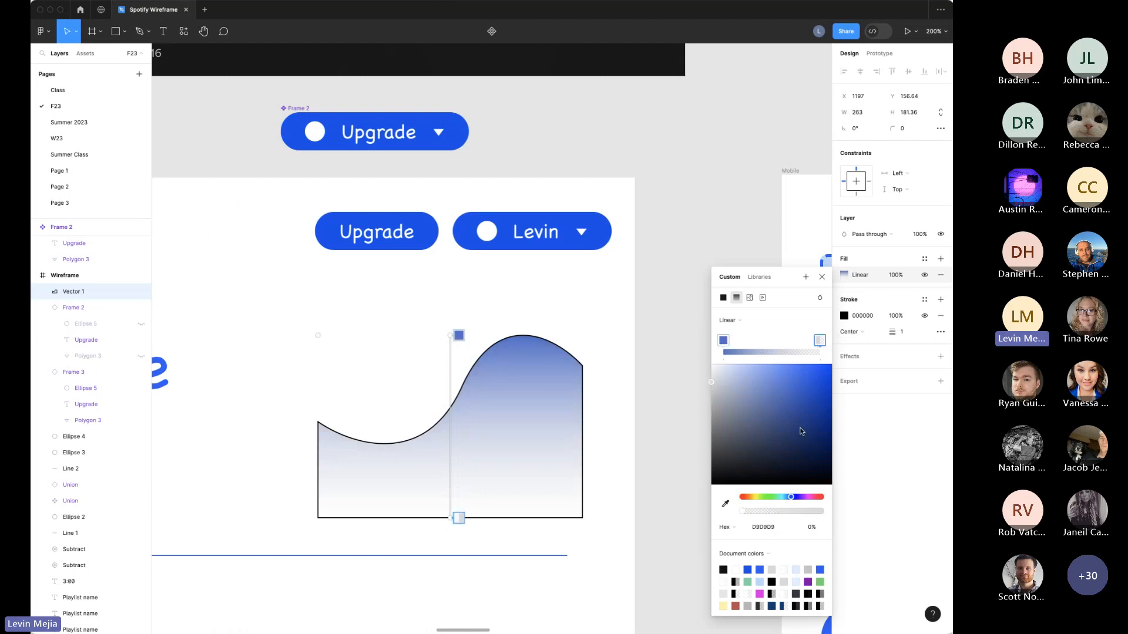
click(790, 401)
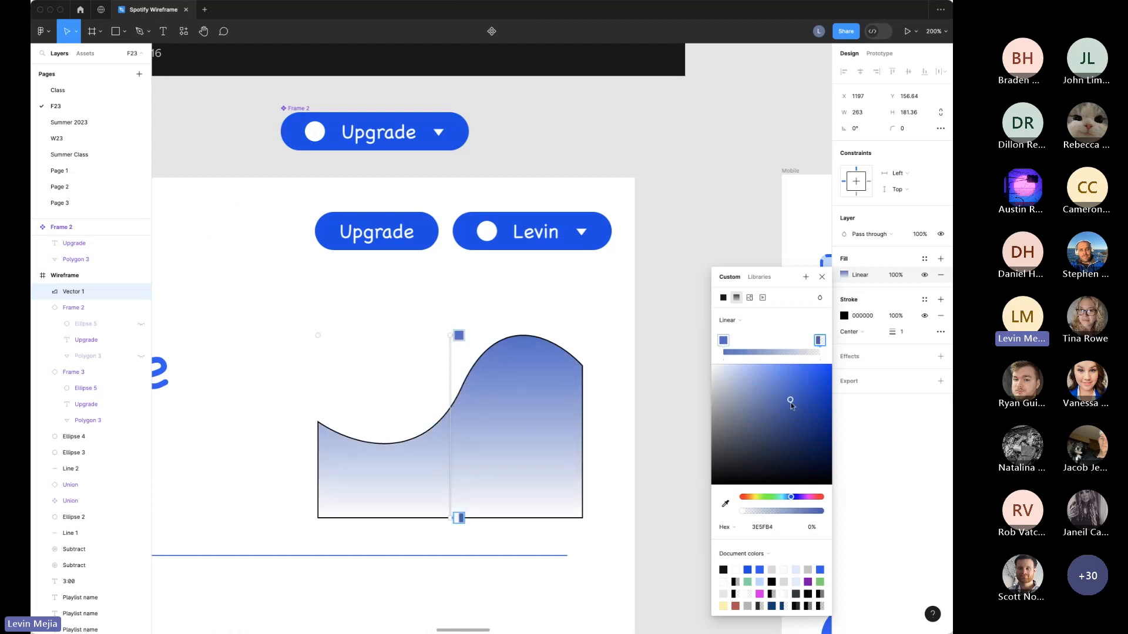
Step: Recolor the curved shape's stroke to 074EE8 and delete the shape from the wireframe
click(844, 317)
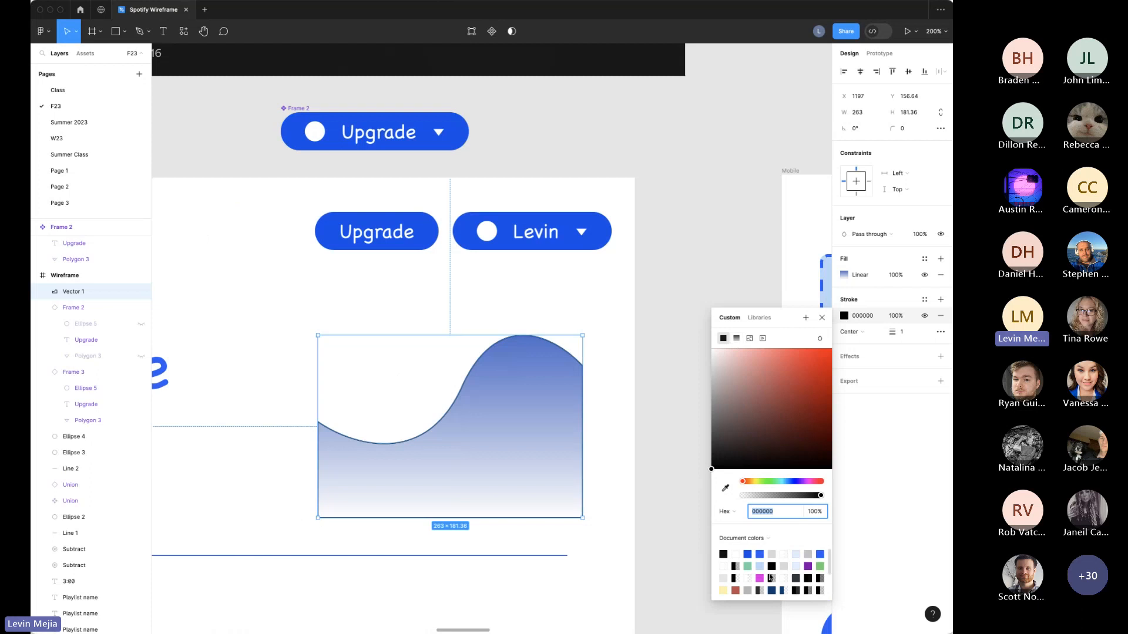
click(636, 429)
scroll(641, 433, left, 5)
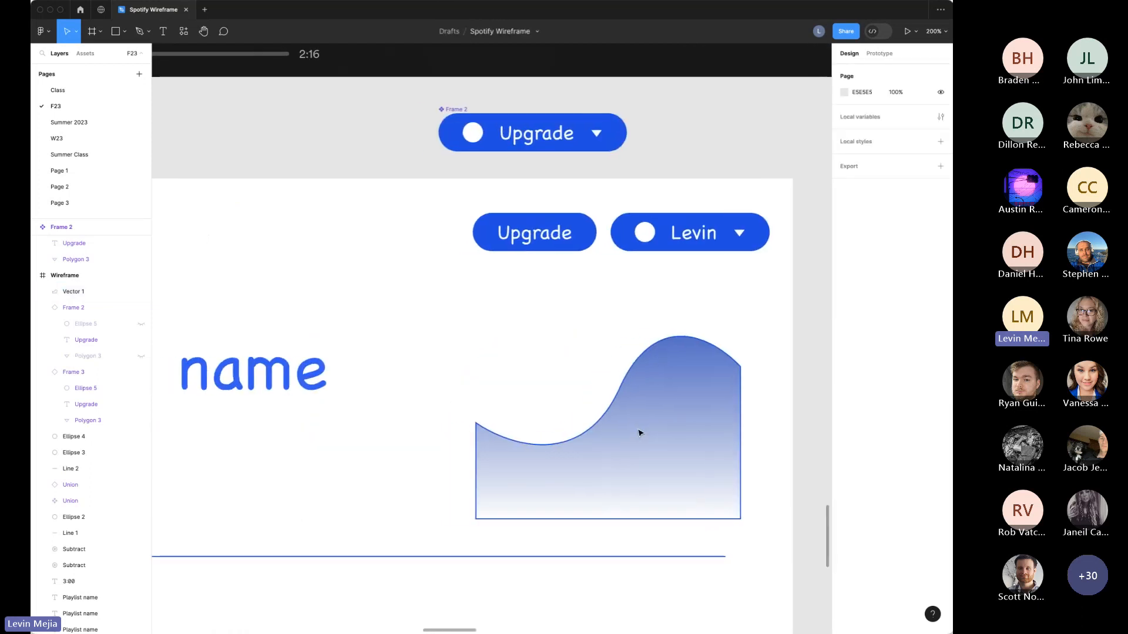
click(664, 438)
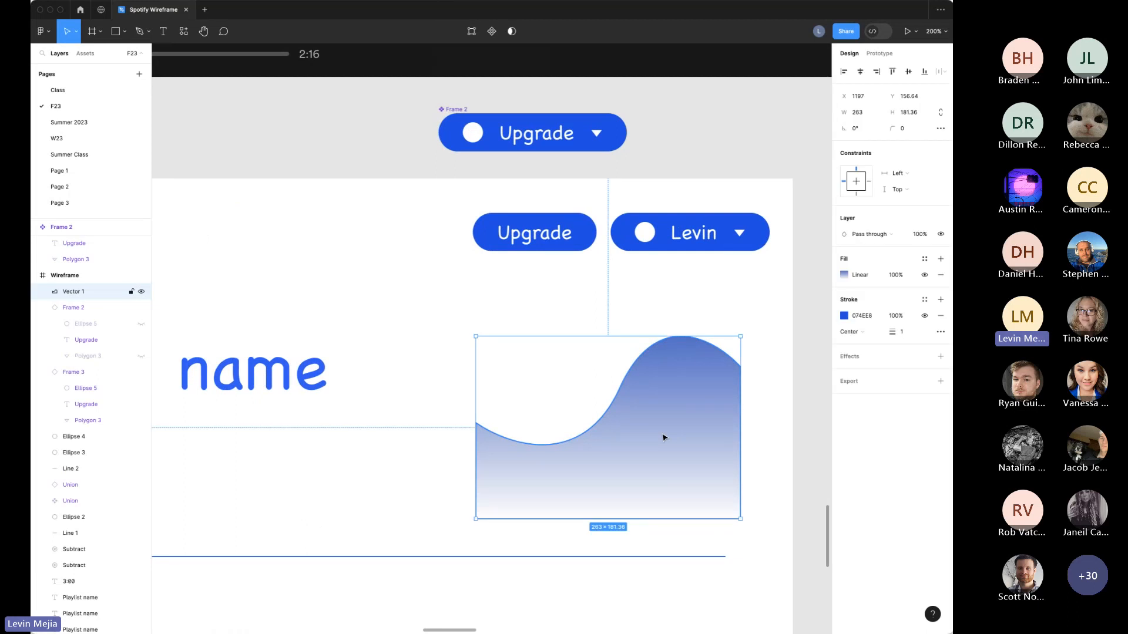
key(Delete)
Step: Draw a left-pointing chevron about 7.5 × 11.5 with the Pen tool and move it beside the second header circle
scroll(640, 438, left, 2)
scroll(641, 438, up, 5)
scroll(640, 438, left, 15)
scroll(649, 435, down, 3)
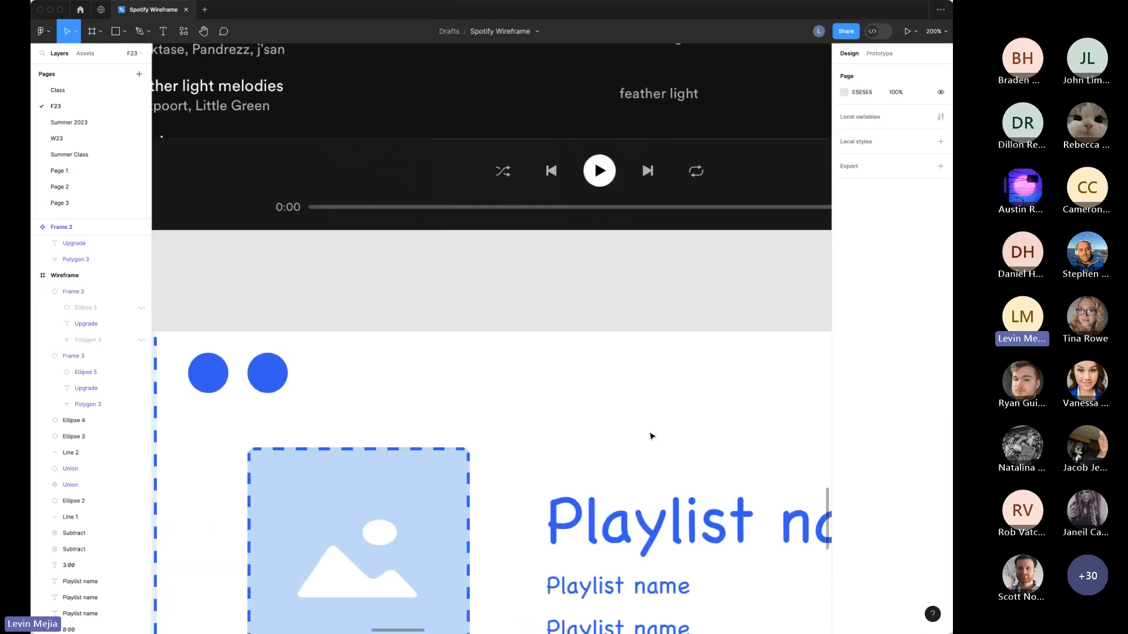
drag(231, 319, 451, 491)
key(p)
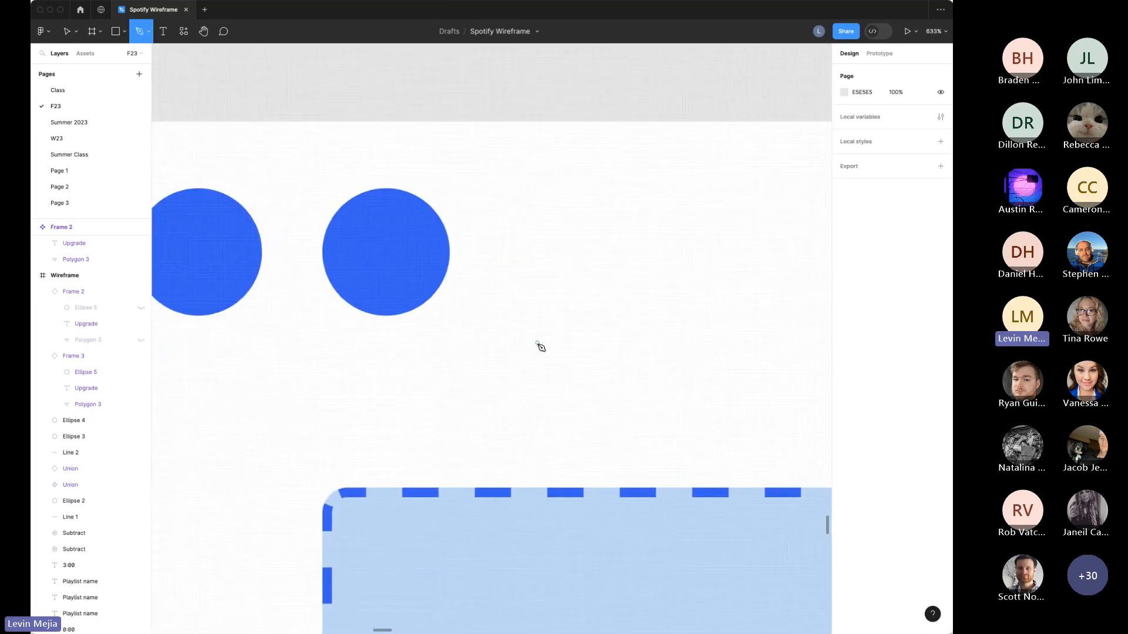
click(581, 234)
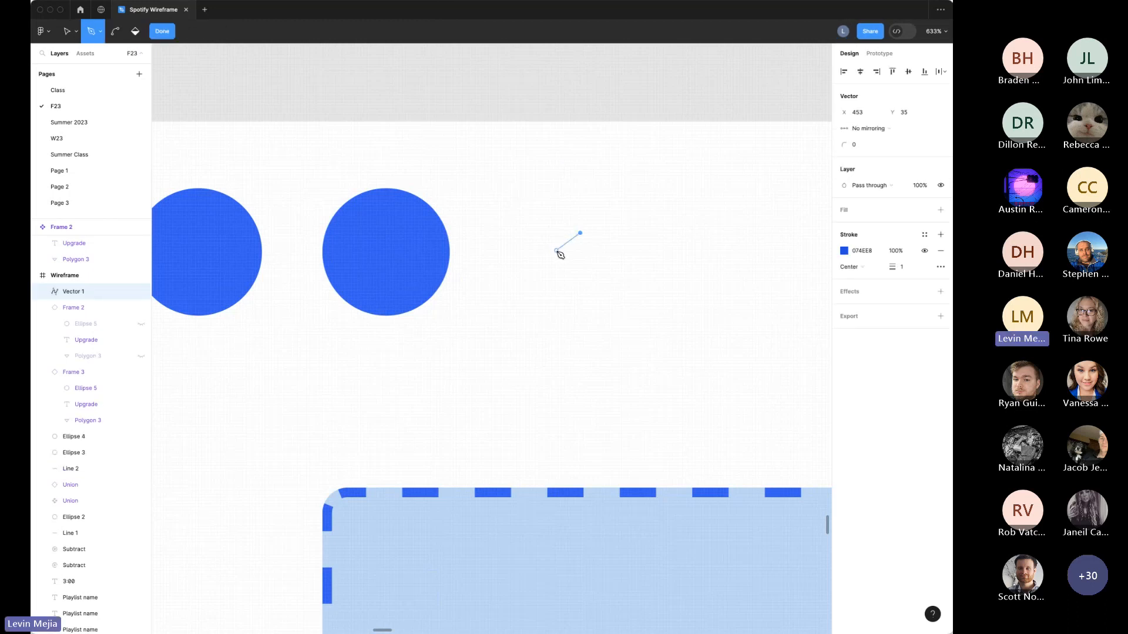
click(556, 250)
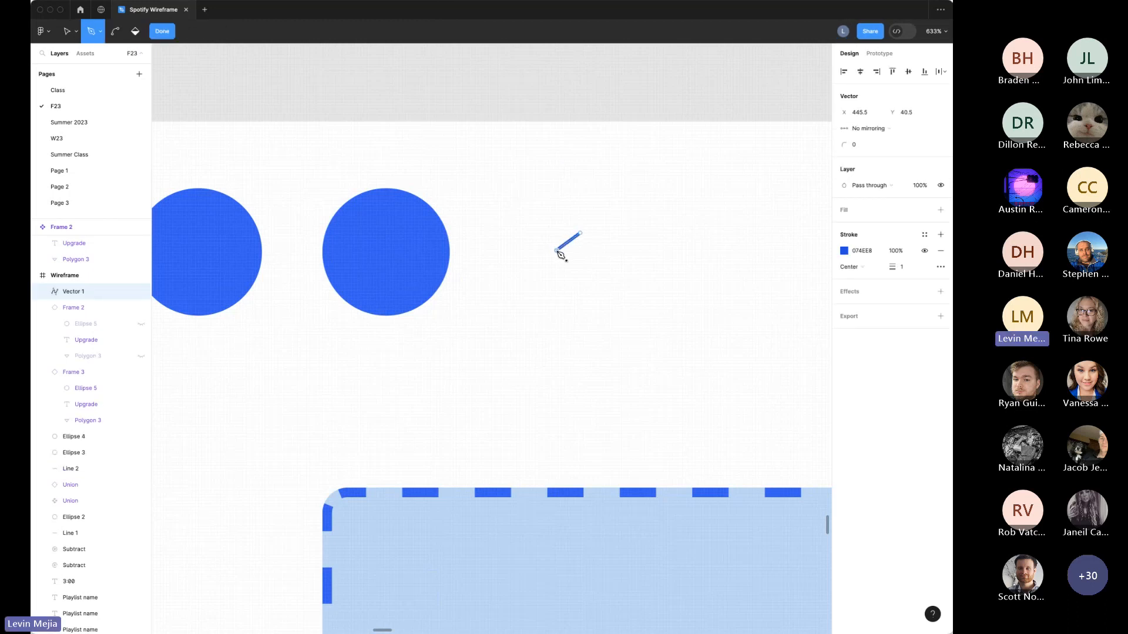
click(582, 270)
key(Escape)
key(Escape)
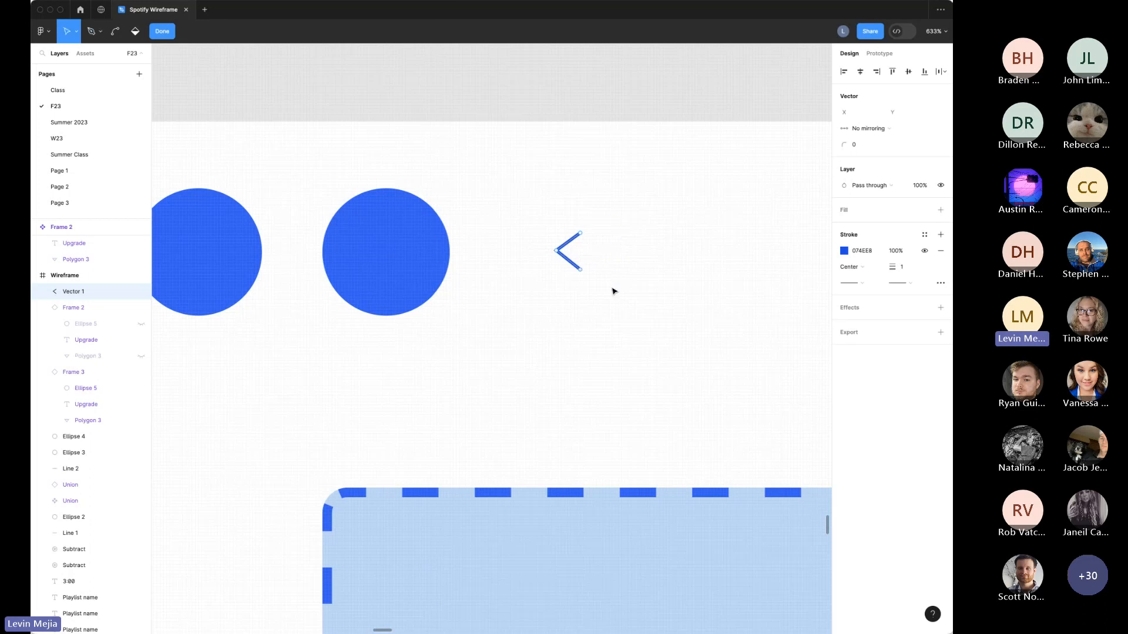
key(Escape)
click(609, 277)
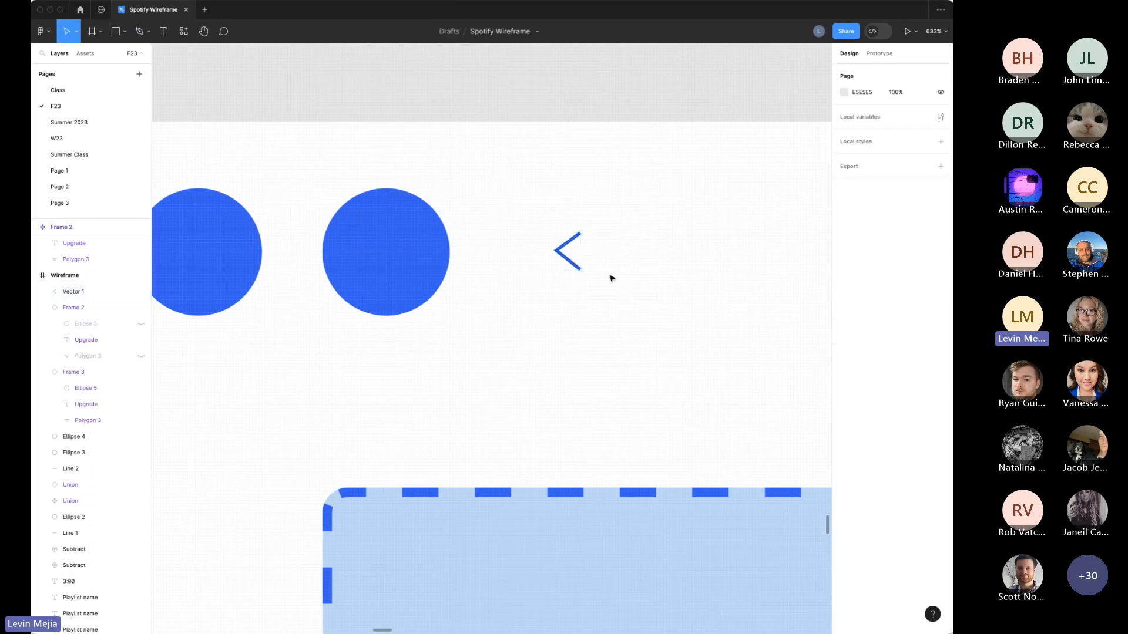
drag(573, 246, 511, 262)
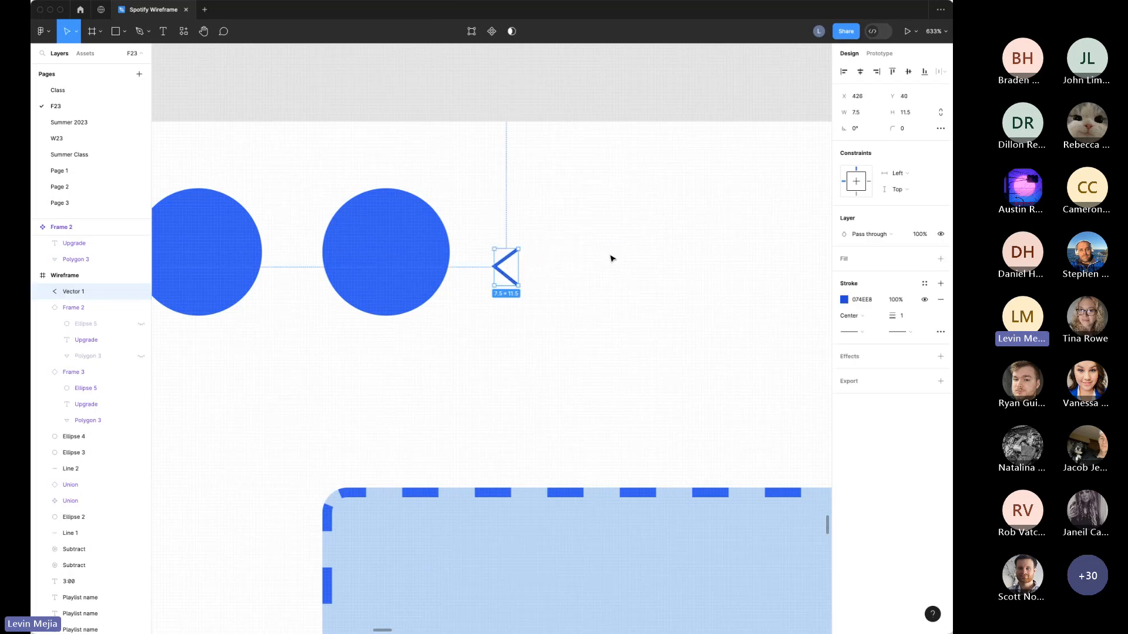
click(611, 256)
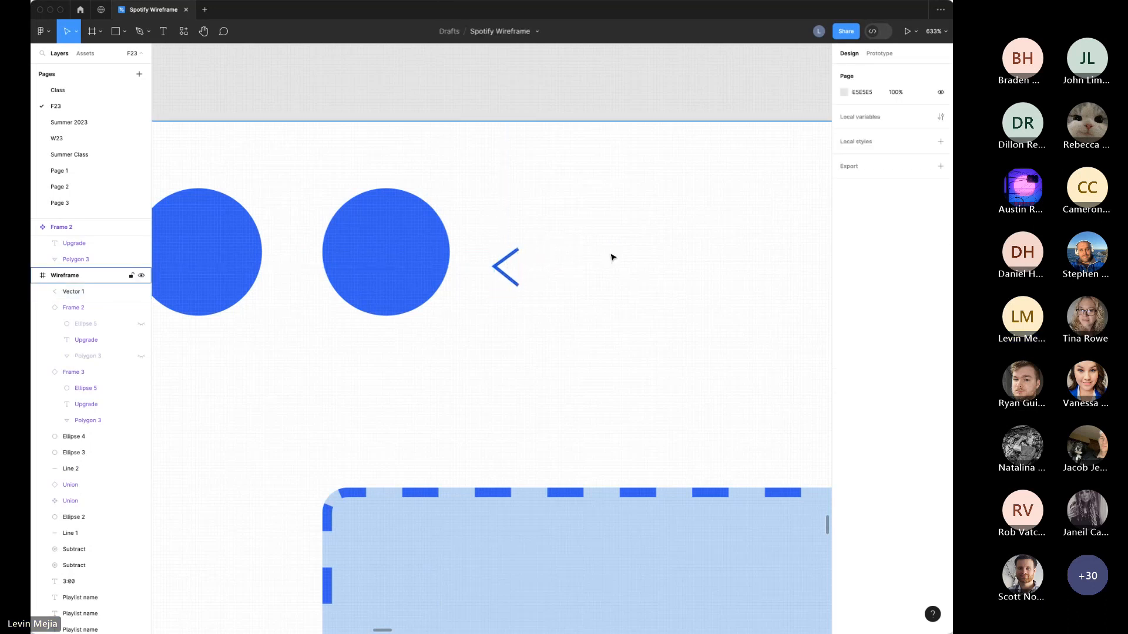
Step: Draw a 30 × 30 square in the header, on the far side of the chevron from the circles
ctrl+scroll(611, 256, down, 3)
scroll(611, 257, down, 5)
scroll(611, 257, right, 4)
scroll(611, 256, up, 6)
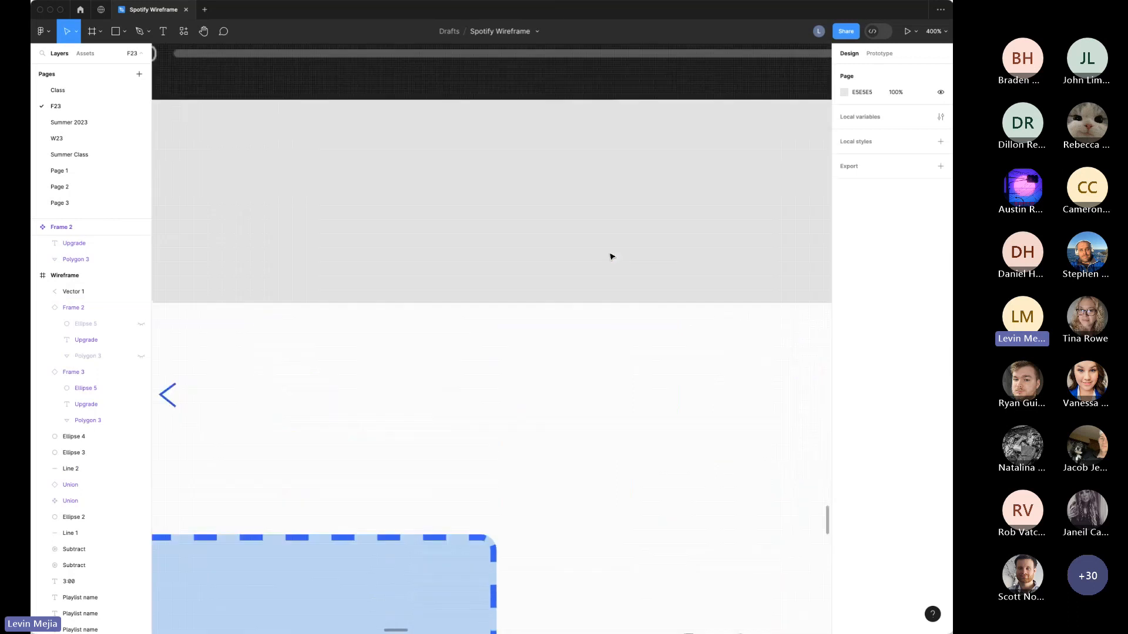
scroll(611, 257, left, 6)
scroll(611, 257, down, 1)
key(r)
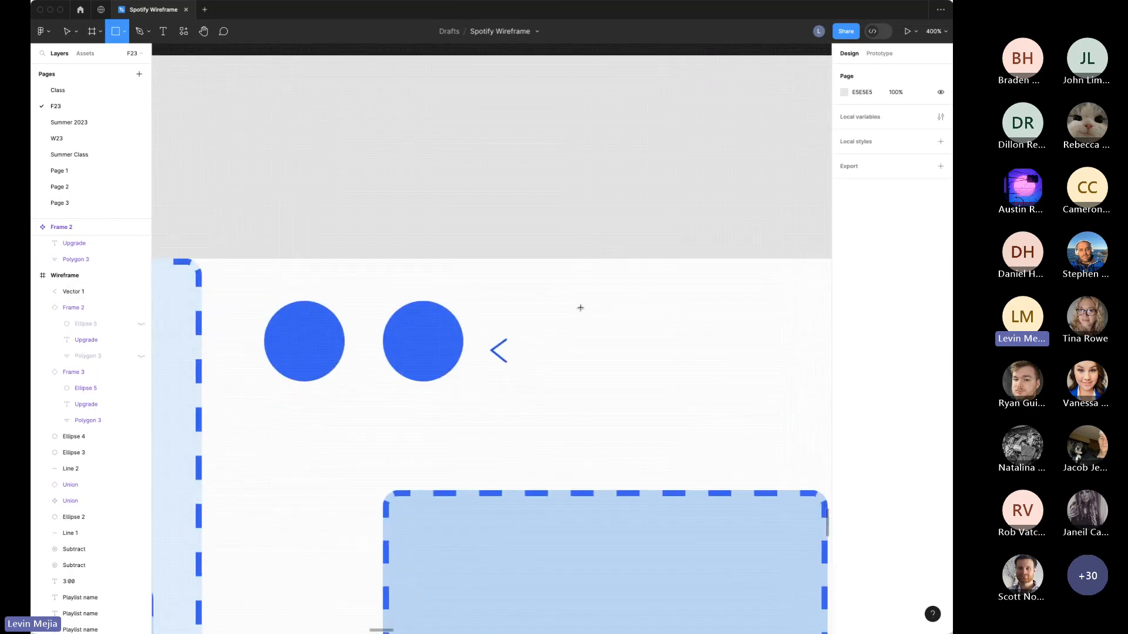
mouse_move(594, 317)
mouse_down()
mouse_move(655, 377)
mouse_move(640, 340)
mouse_up()
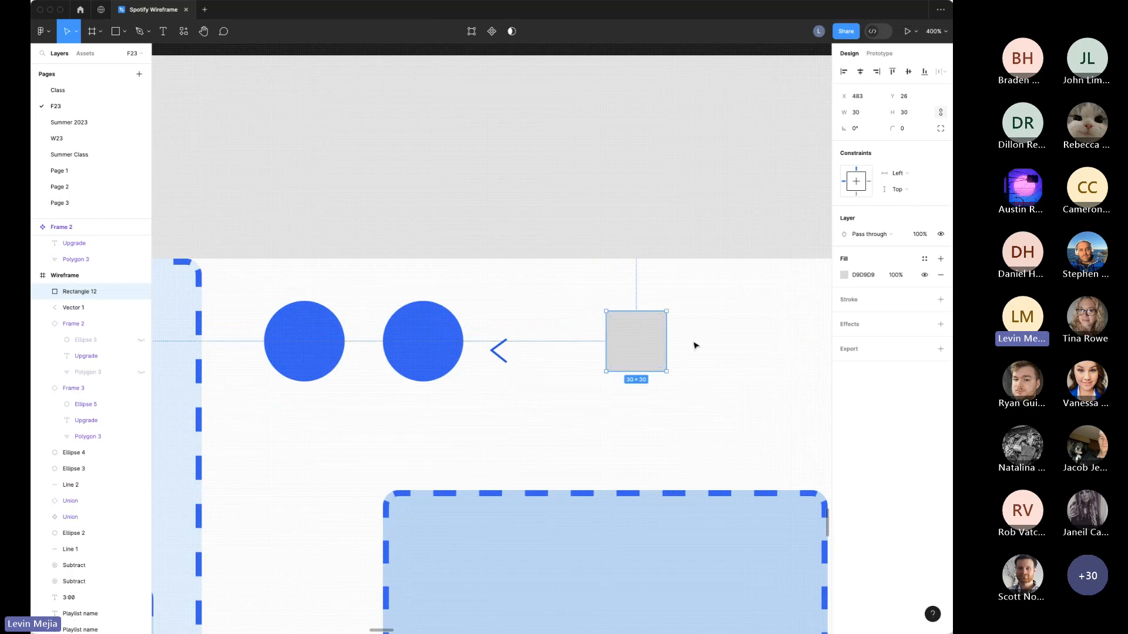
Step: Reshape the grey square into an irregular quadrilateral by moving its upper-right corner up and outward and its lower-right corner downward
click(700, 346)
click(649, 345)
double_click(642, 340)
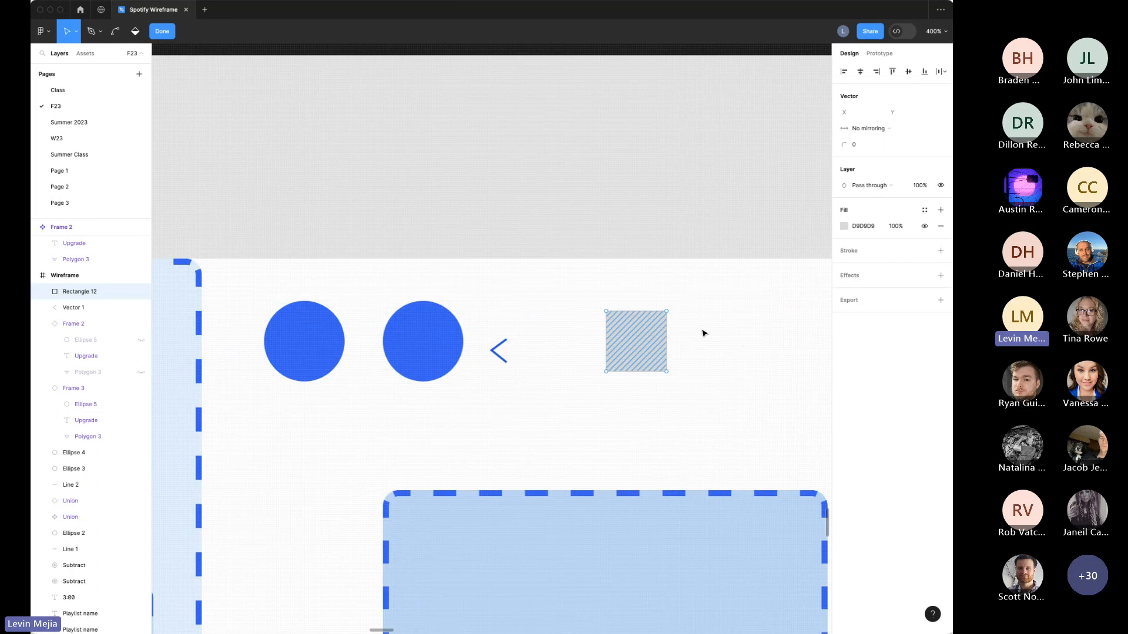
key(z)
drag(573, 284, 744, 423)
scroll(544, 385, up, 1)
scroll(545, 385, left, 1)
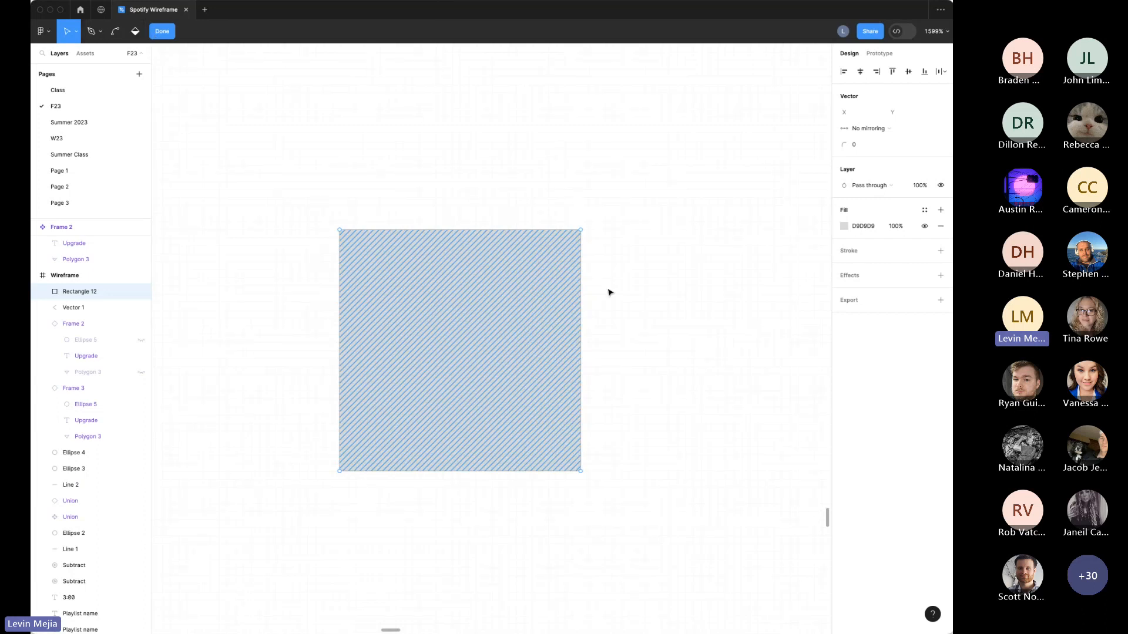
drag(583, 231, 580, 150)
drag(545, 474, 464, 548)
drag(310, 477, 390, 430)
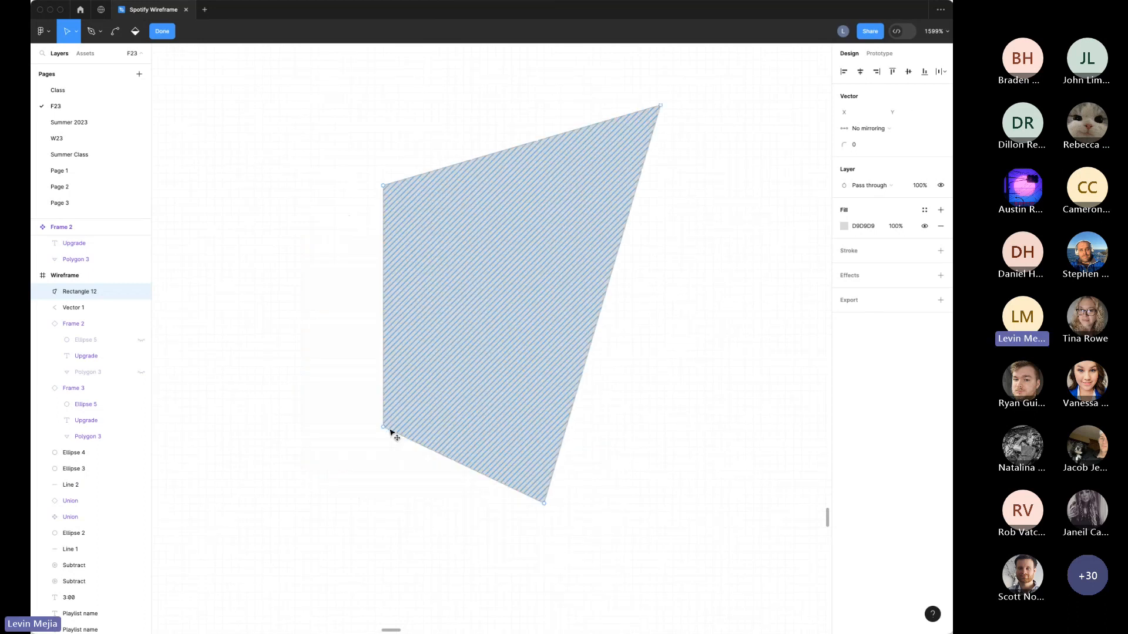
Step: Remove the fill from the reshaped square and delete the remaining outline from the wireframe
key(Delete)
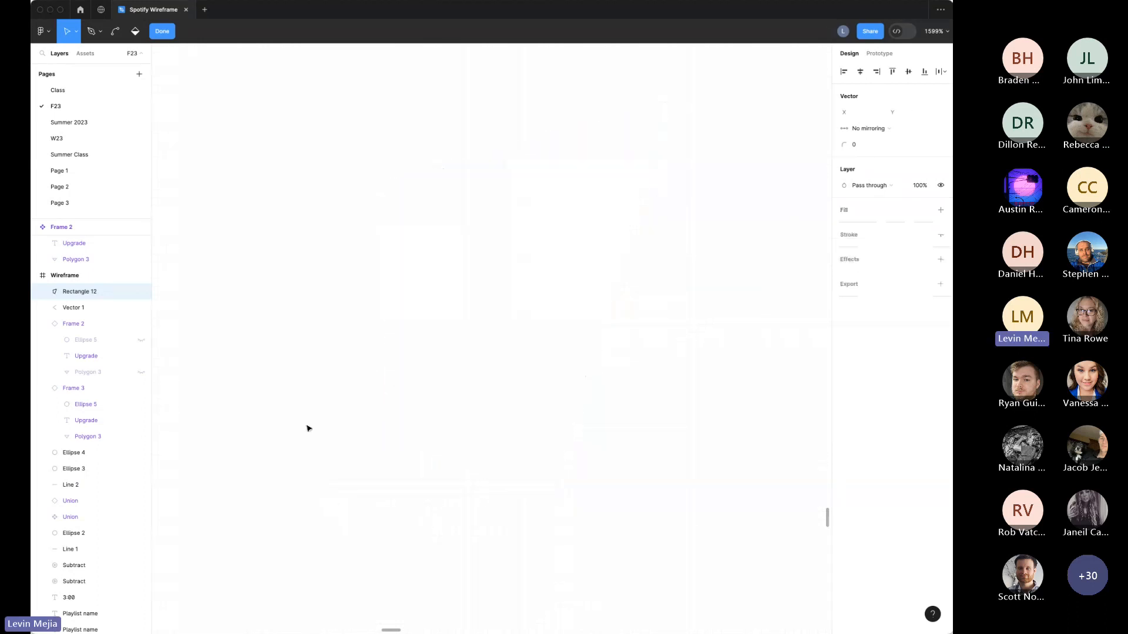
key(ctrl+z)
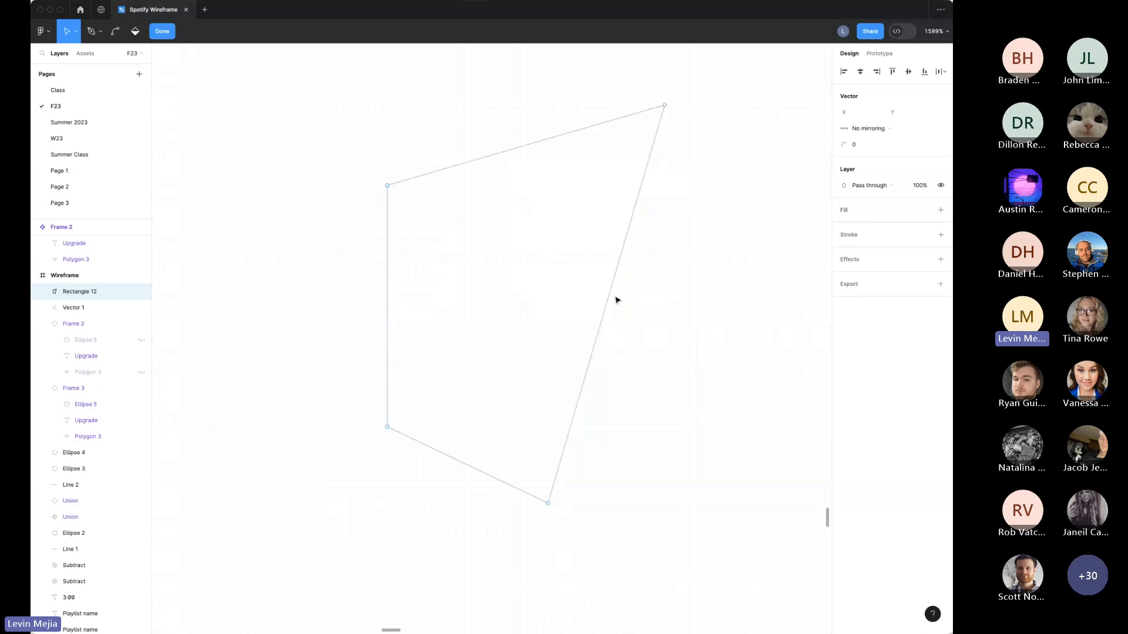
click(161, 36)
click(162, 32)
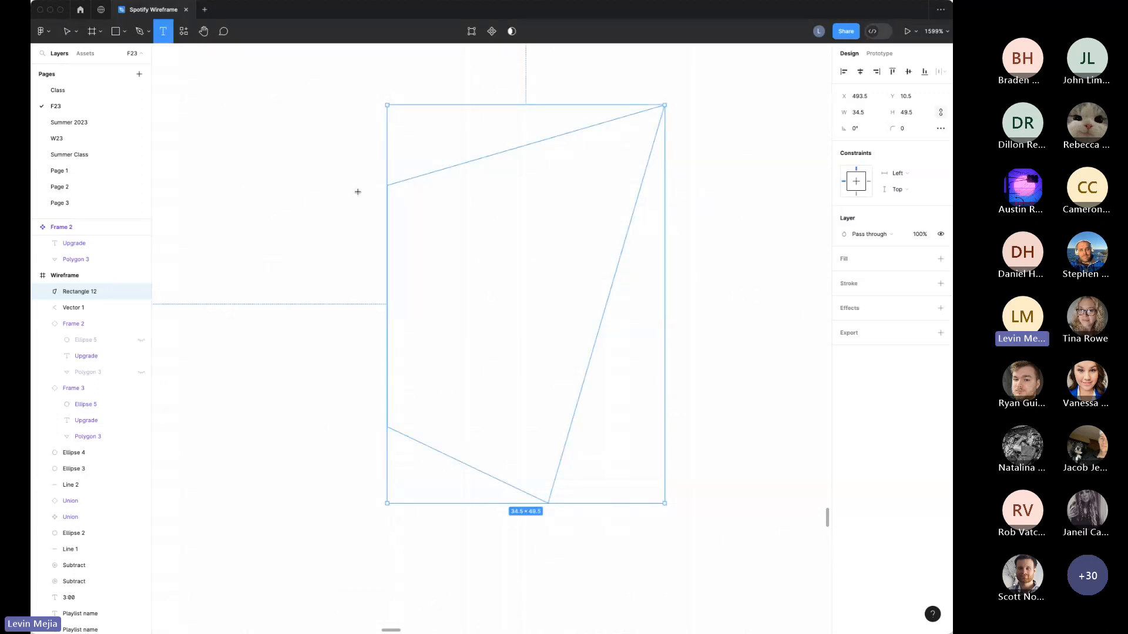
key(Delete)
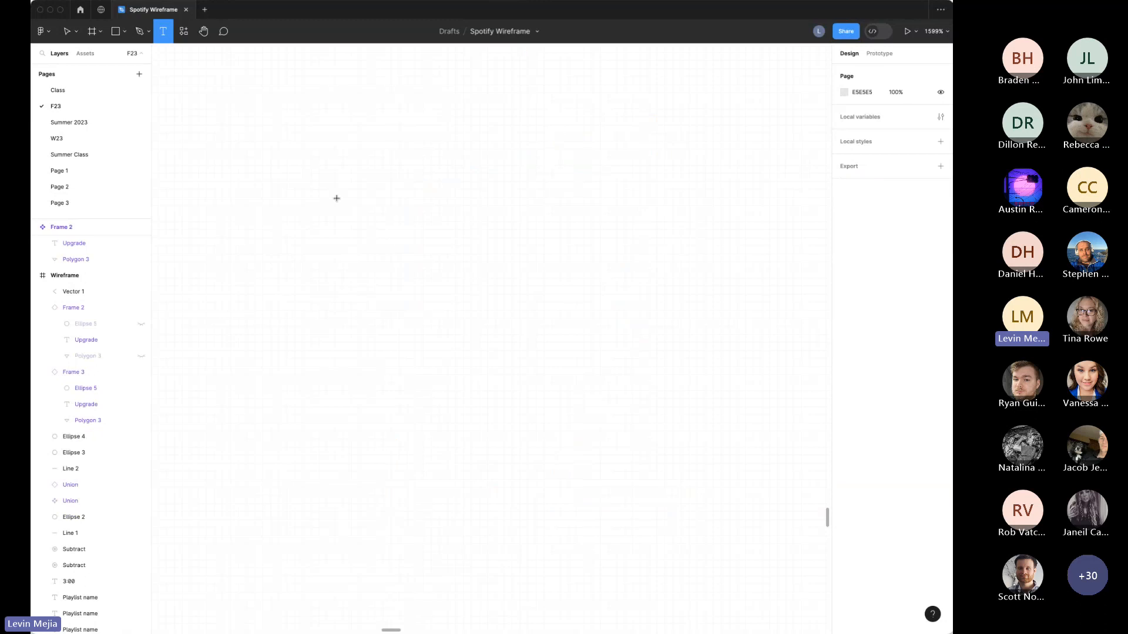
Step: Draw a circle about 22 in diameter in the empty header area beyond the chevron
key(minus)
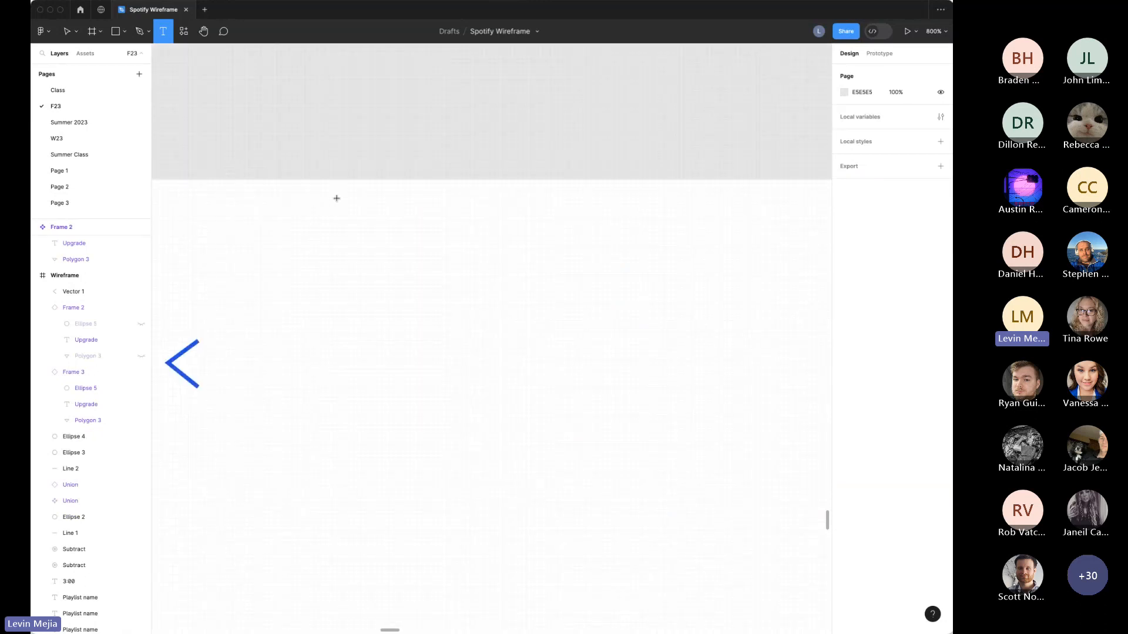
key(o)
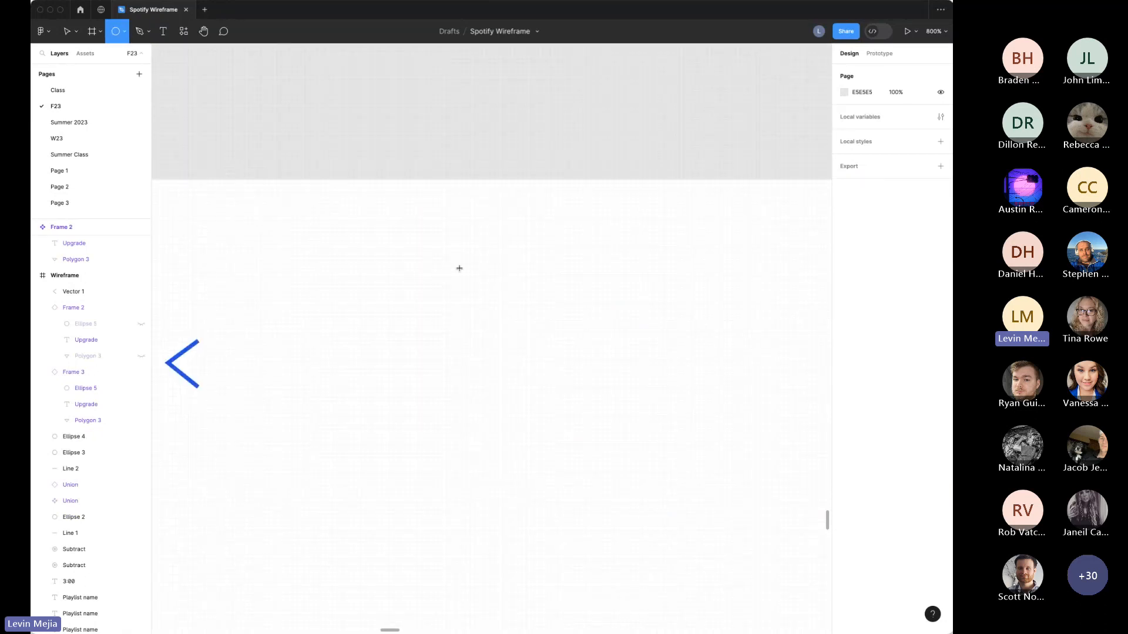
drag(457, 267, 546, 356)
click(599, 335)
Step: Pull the circle's left anchor point inward past its centre to form a crescent
double_click(512, 319)
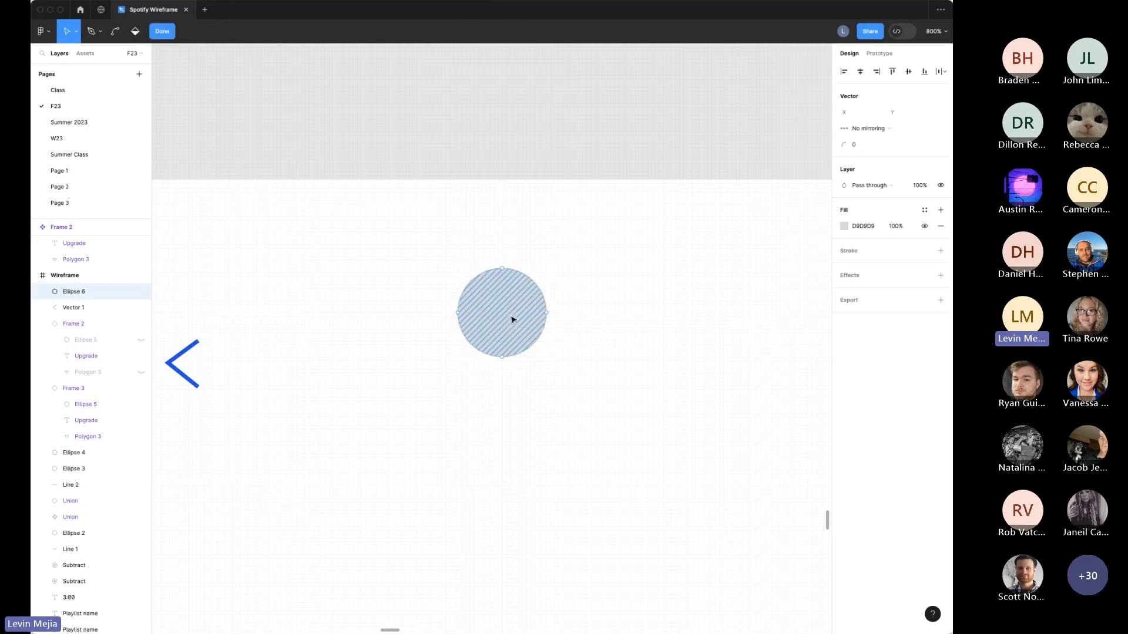
key(super+equal)
scroll(482, 317, up, 1)
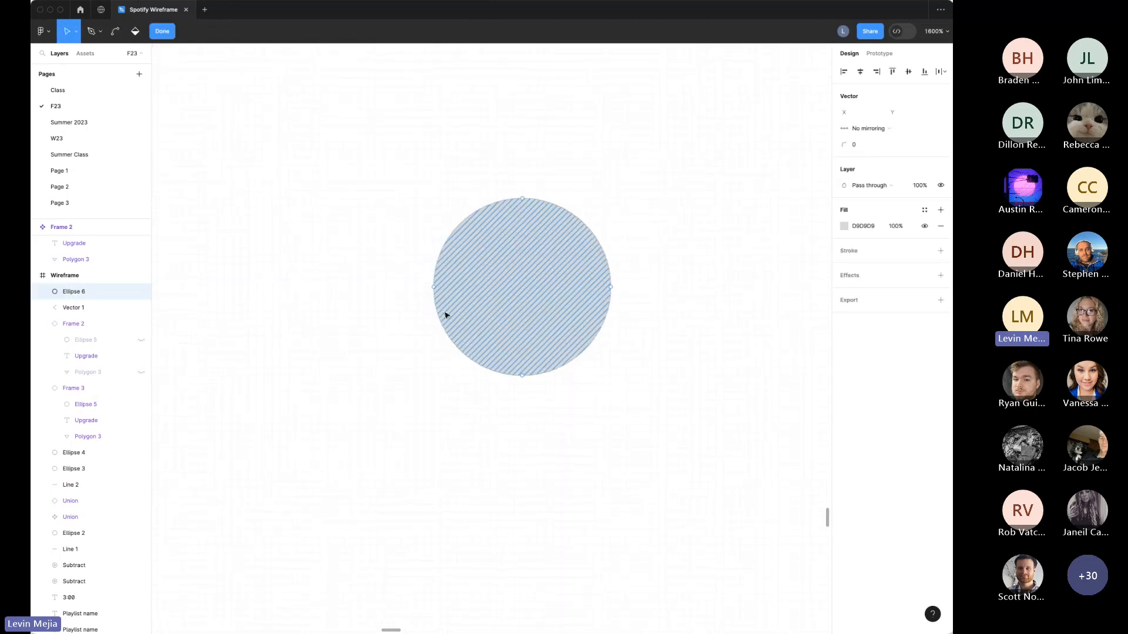
drag(435, 287, 550, 266)
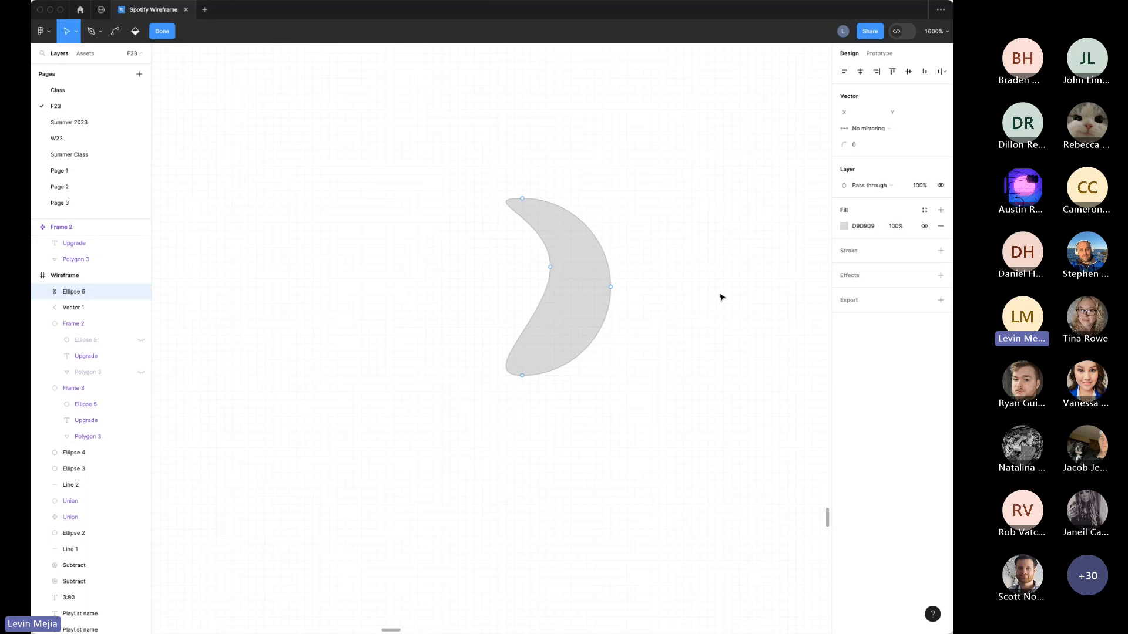
key(Escape)
key(Escape)
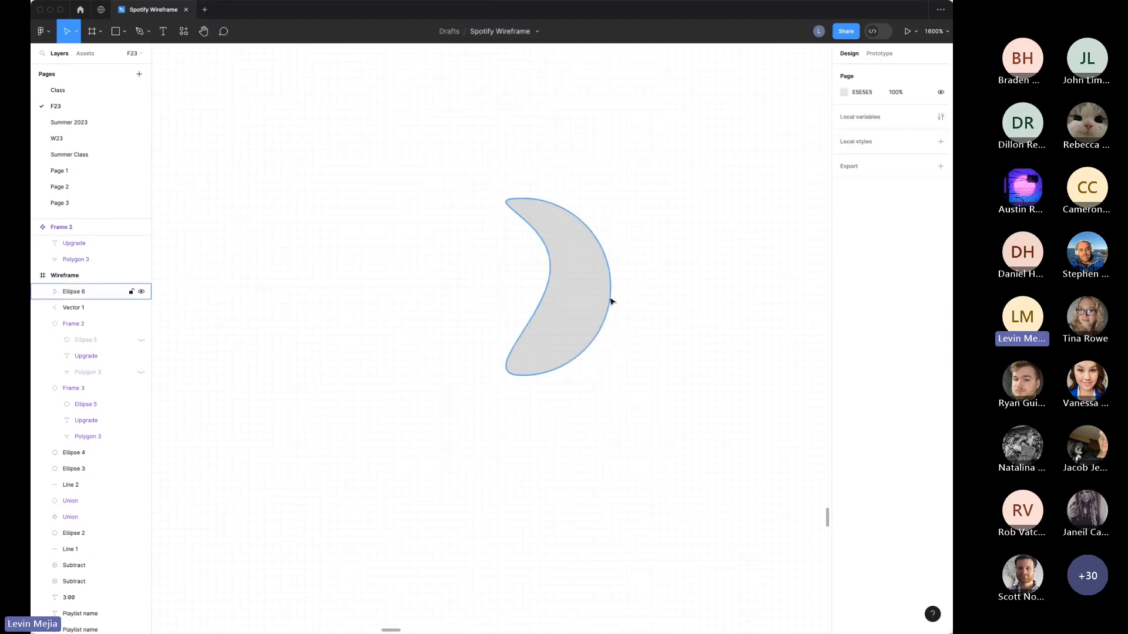
Step: Reshape the crescent into an oval by moving its inner anchor outward to 495.5, 32.5 and adjusting the right anchor and its upper curve handle
click(560, 300)
double_click(556, 276)
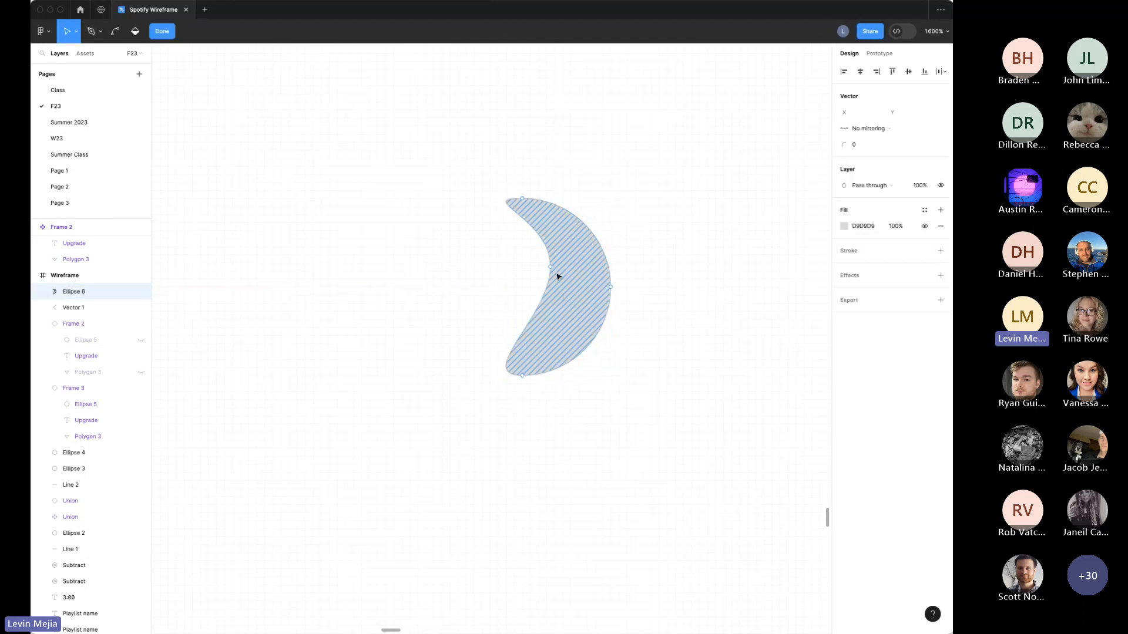
drag(550, 271, 414, 283)
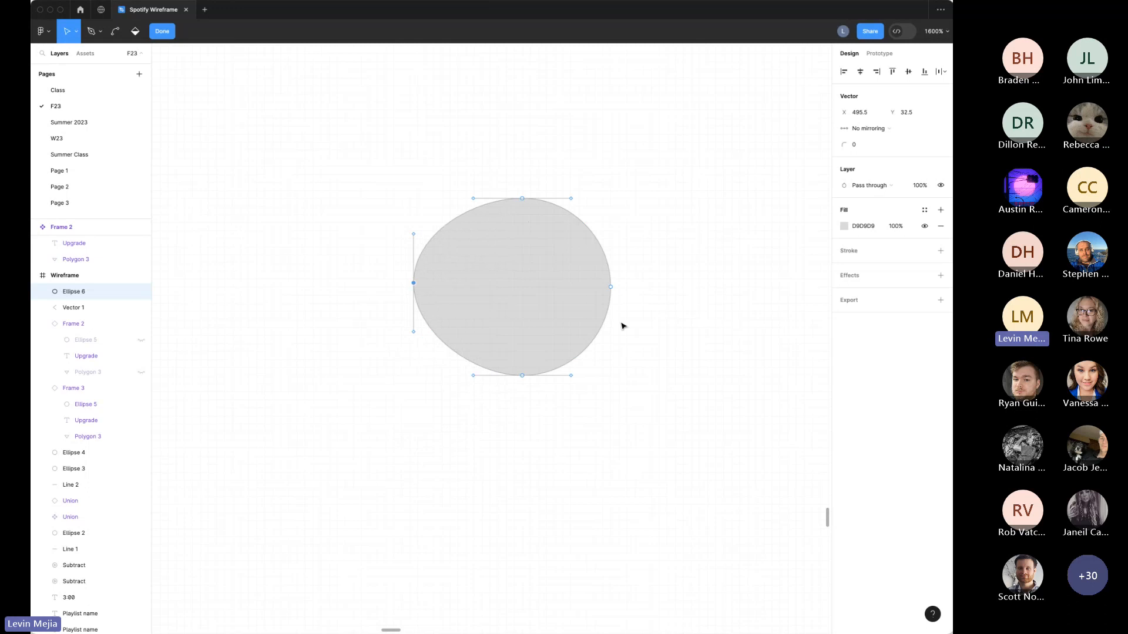
click(611, 287)
drag(650, 185, 536, 423)
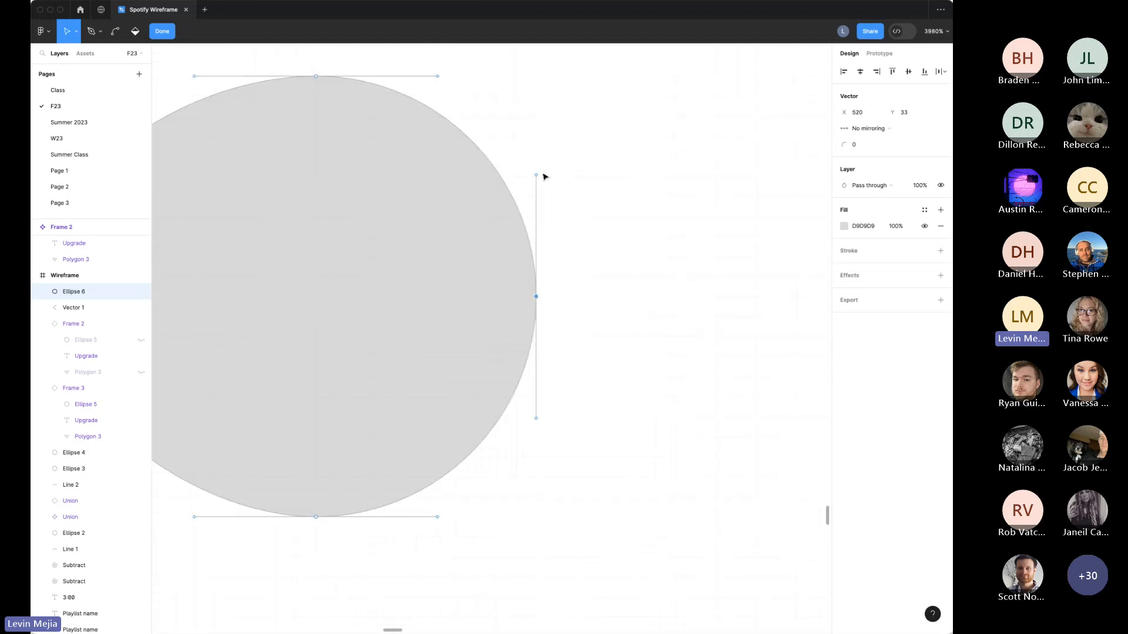
drag(539, 178, 559, 288)
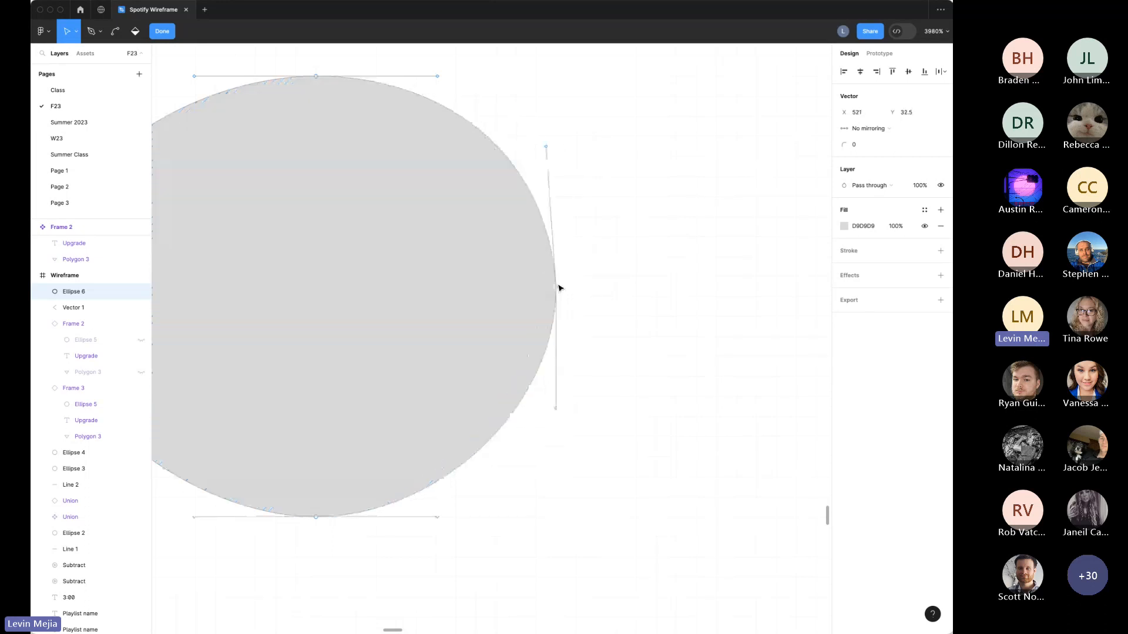
Step: Remove the oval's fill and delete its remaining outline from the wireframe
key(super+minus)
key(super+minus)
click(562, 311)
click(465, 310)
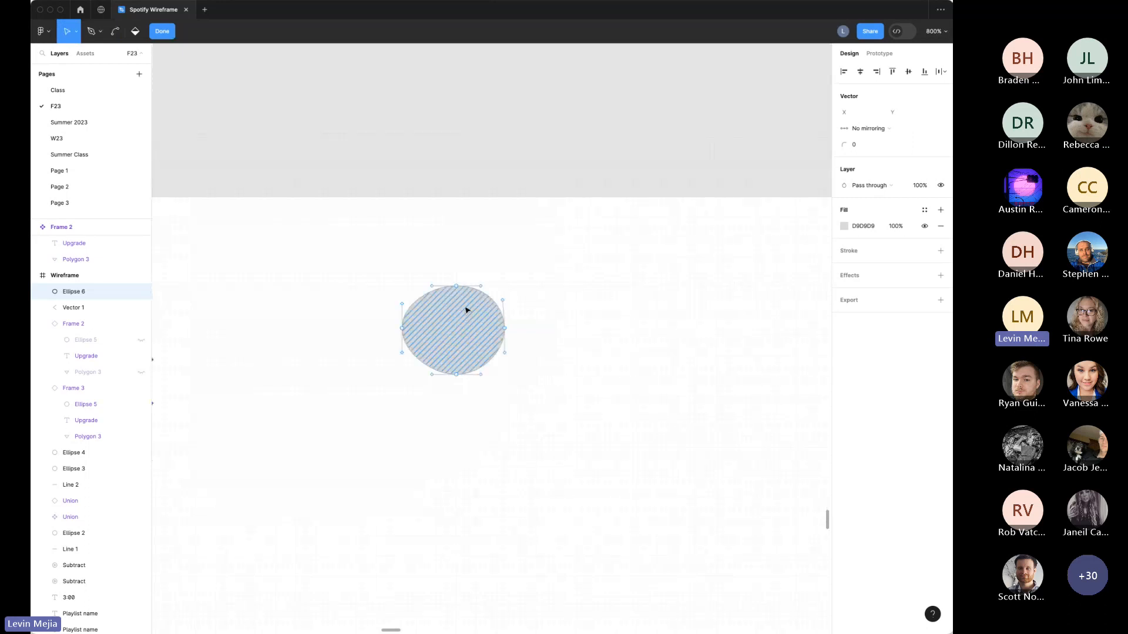
key(Delete)
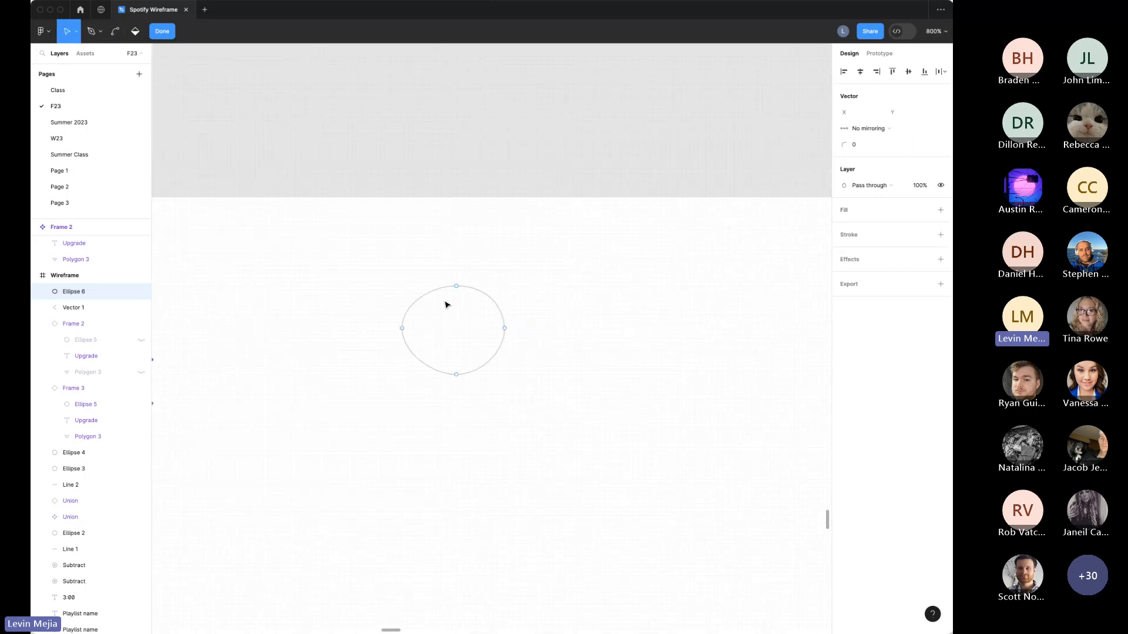
click(160, 35)
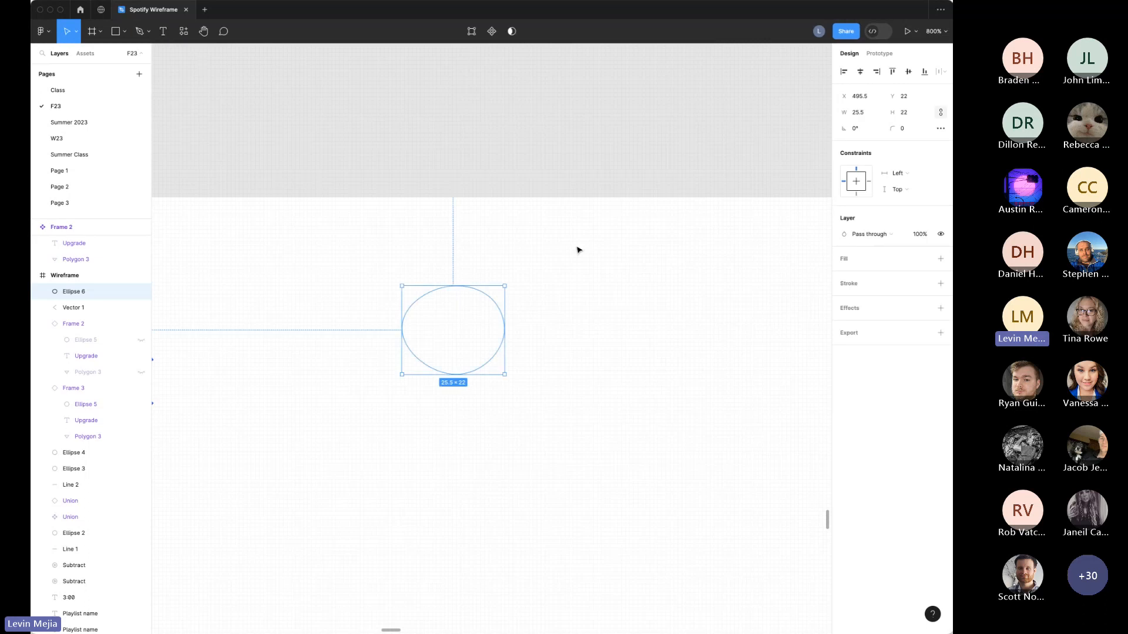
key(Delete)
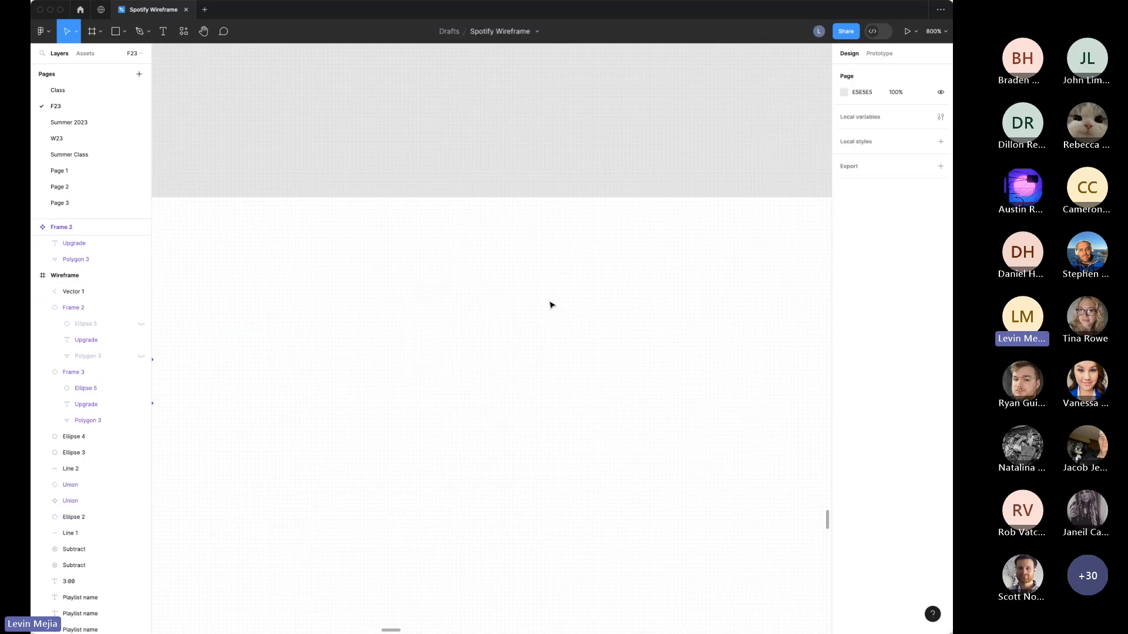
Step: Draw a new square in the empty header area and pull its upper-right corner outward and down into a pointed shape
key(r)
drag(424, 278, 517, 371)
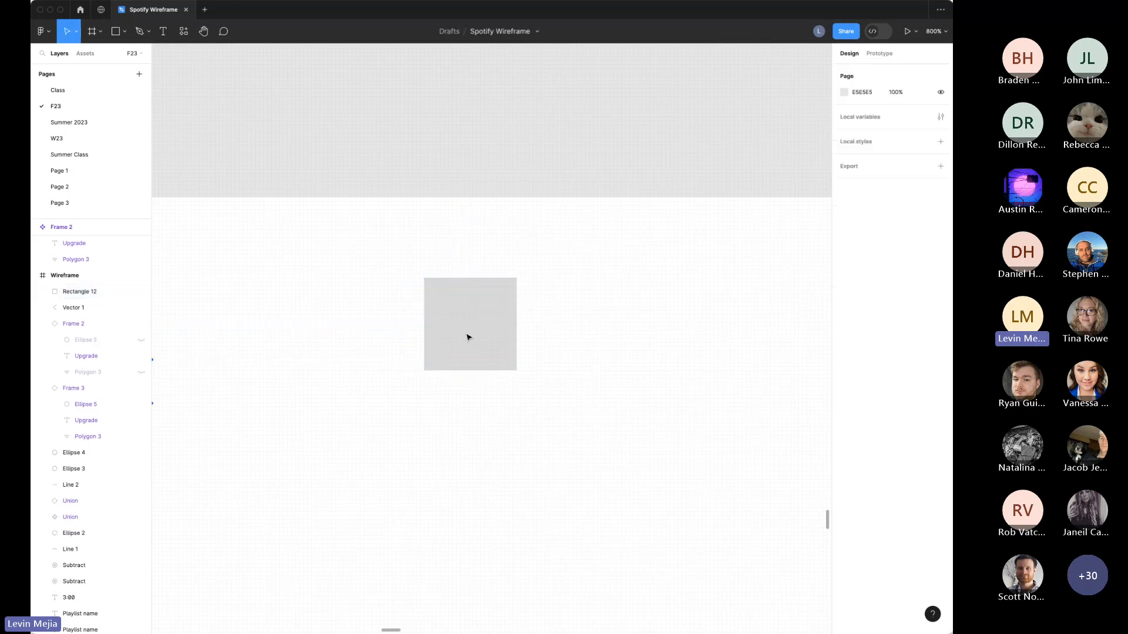
double_click(443, 328)
drag(517, 278, 630, 323)
click(661, 354)
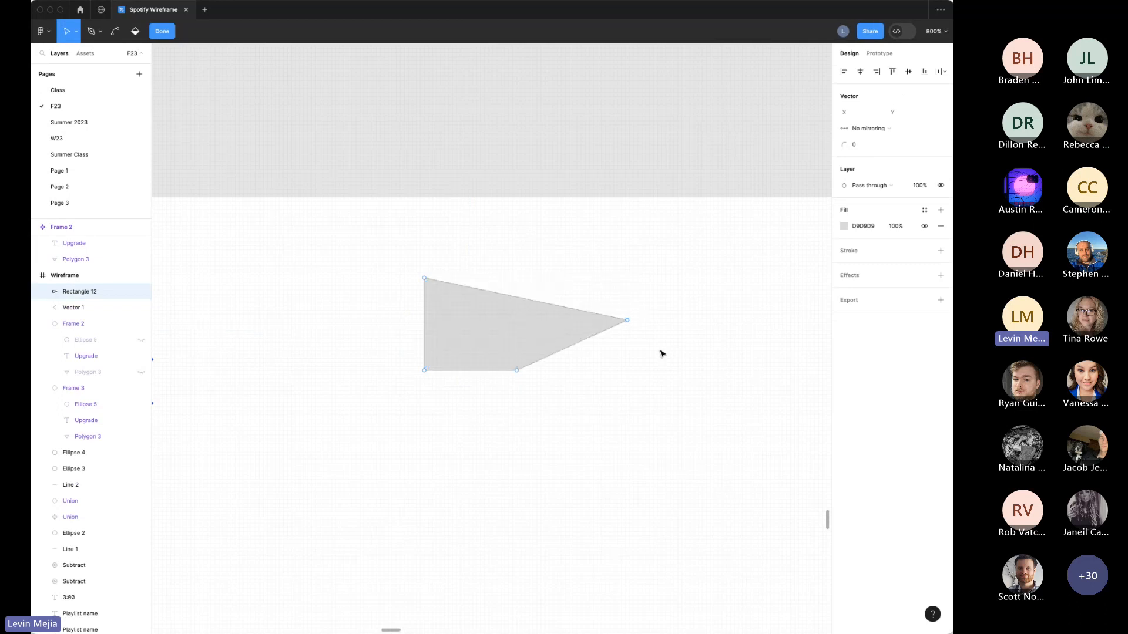
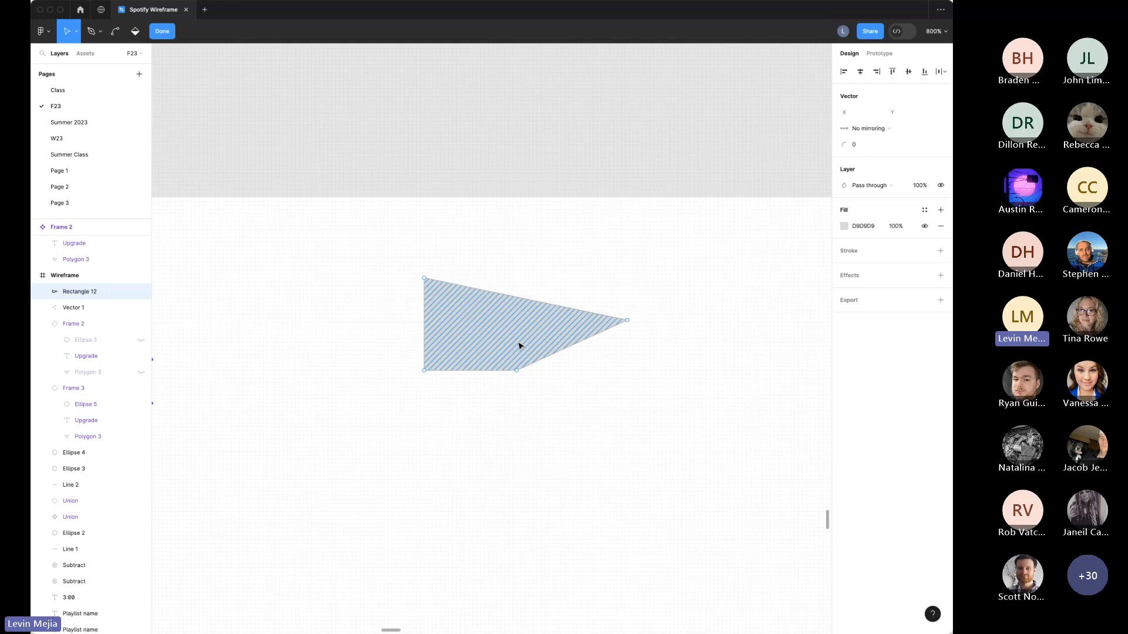
Step: Clear the fill of the pointed shape and delete the shape from the wireframe
click(519, 346)
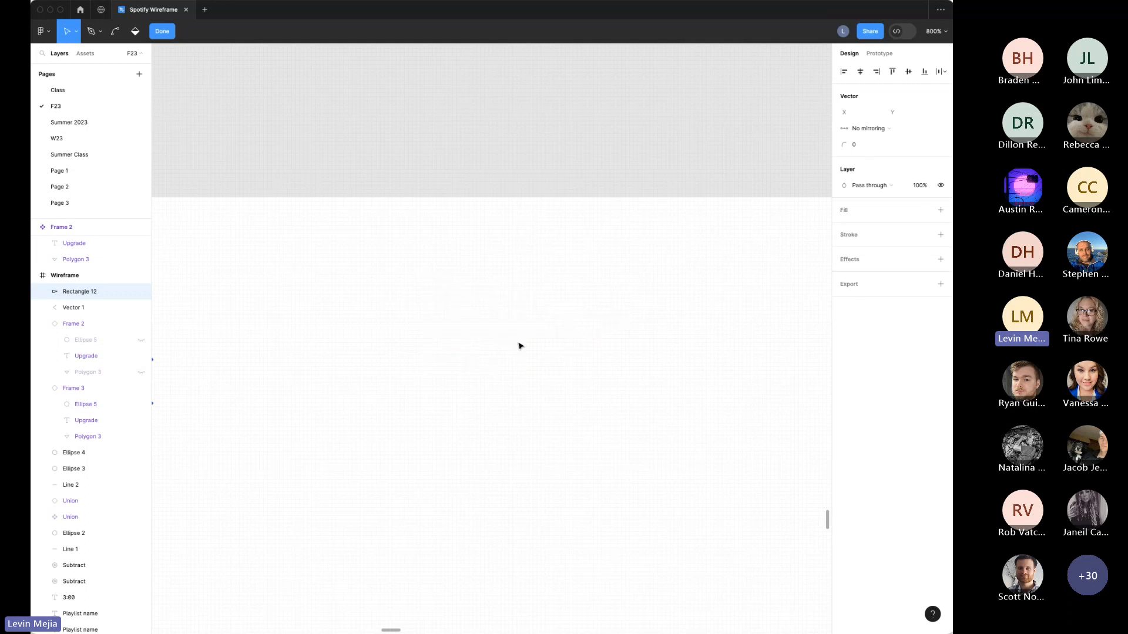
click(162, 32)
key(Delete)
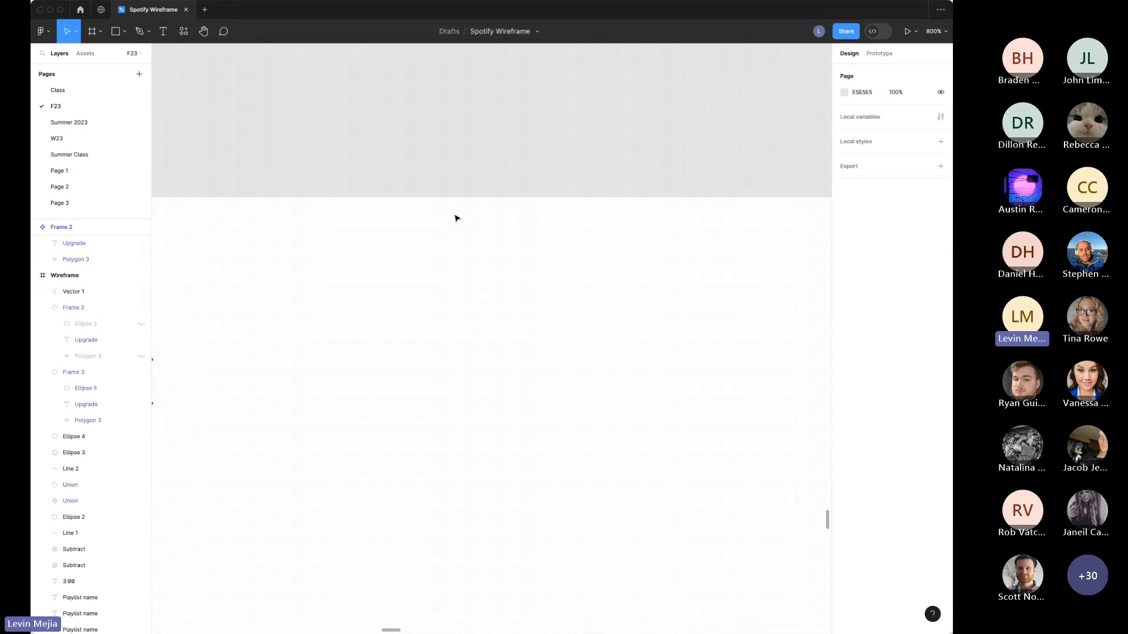
Step: Spread the chevron's two end points apart vertically in vector editing so the chevron is 7.5 × 16
key(minus)
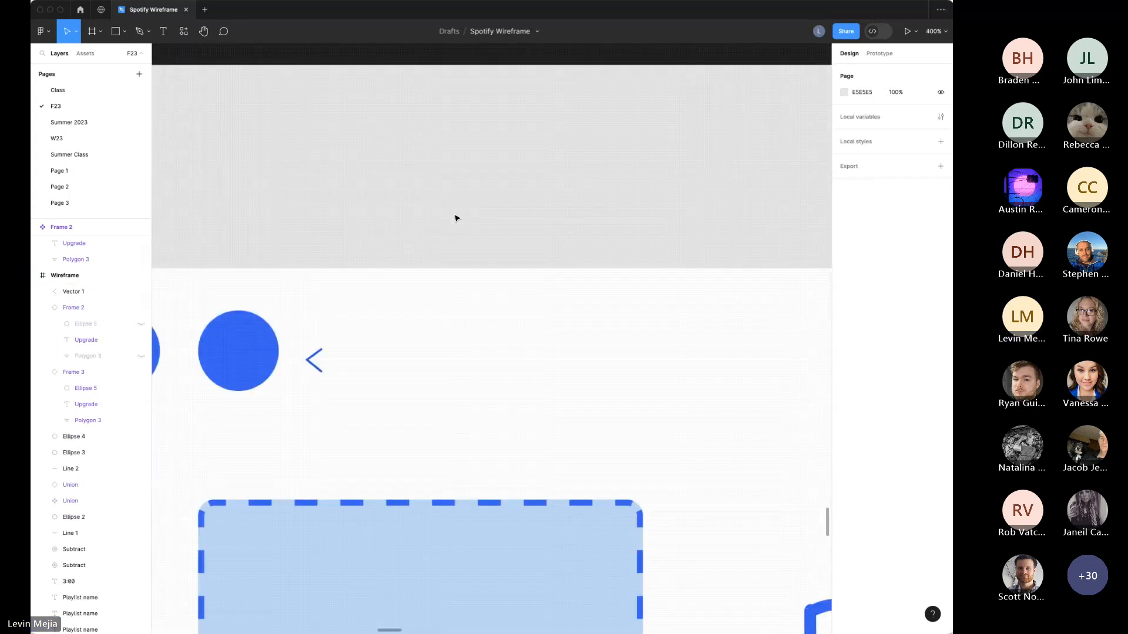
scroll(416, 376, left, 2)
key(z)
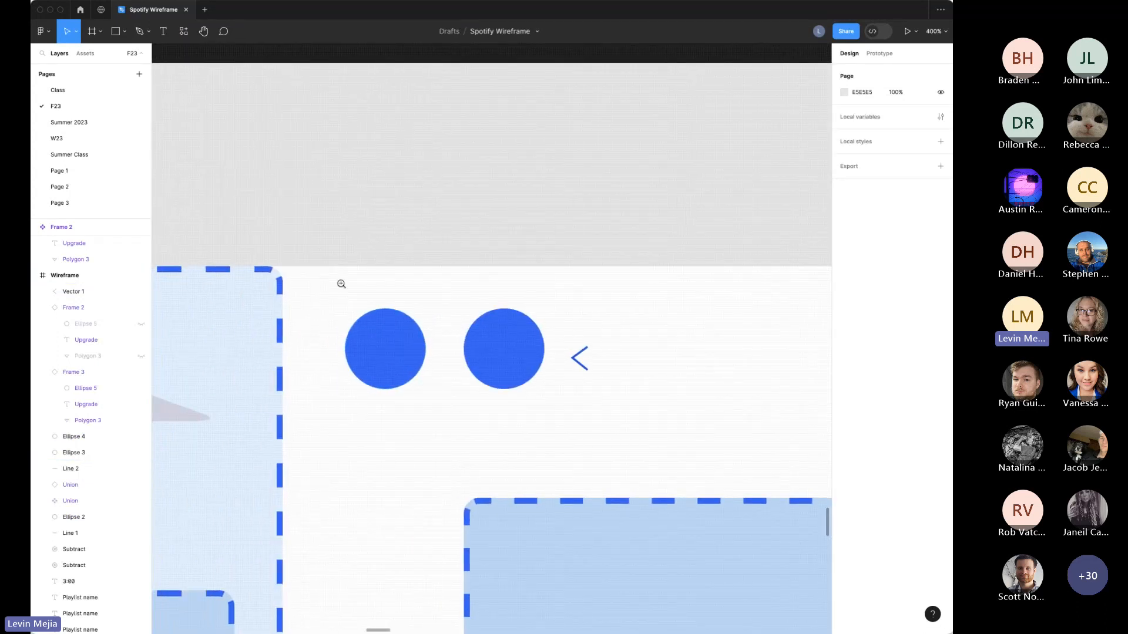
drag(340, 283, 669, 490)
click(632, 275)
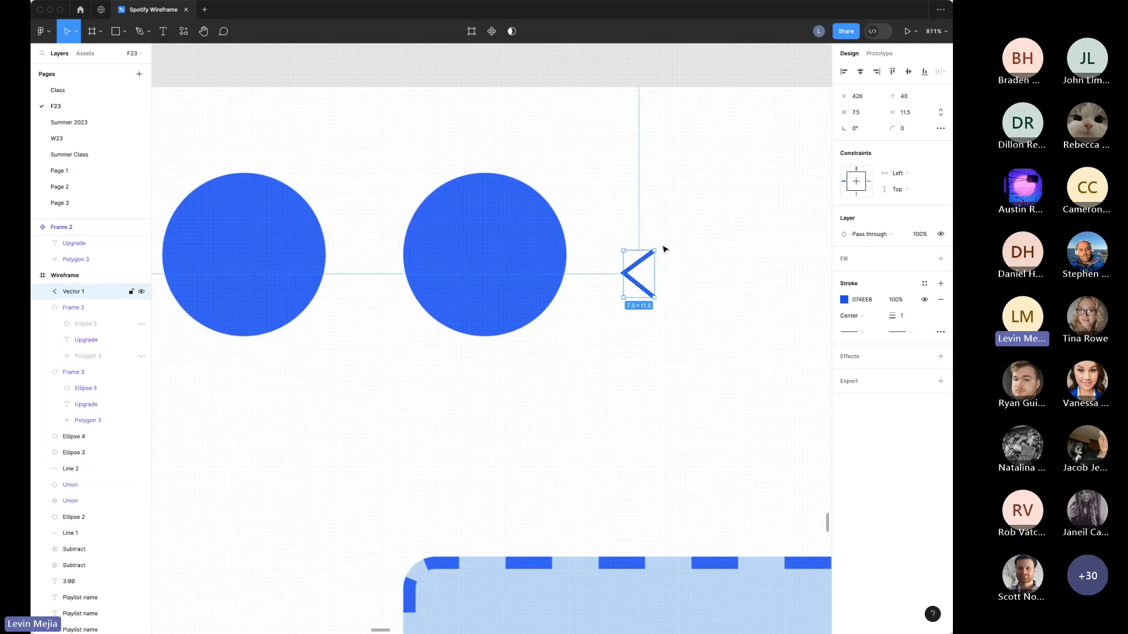
ctrl+scroll(664, 250, up, 5)
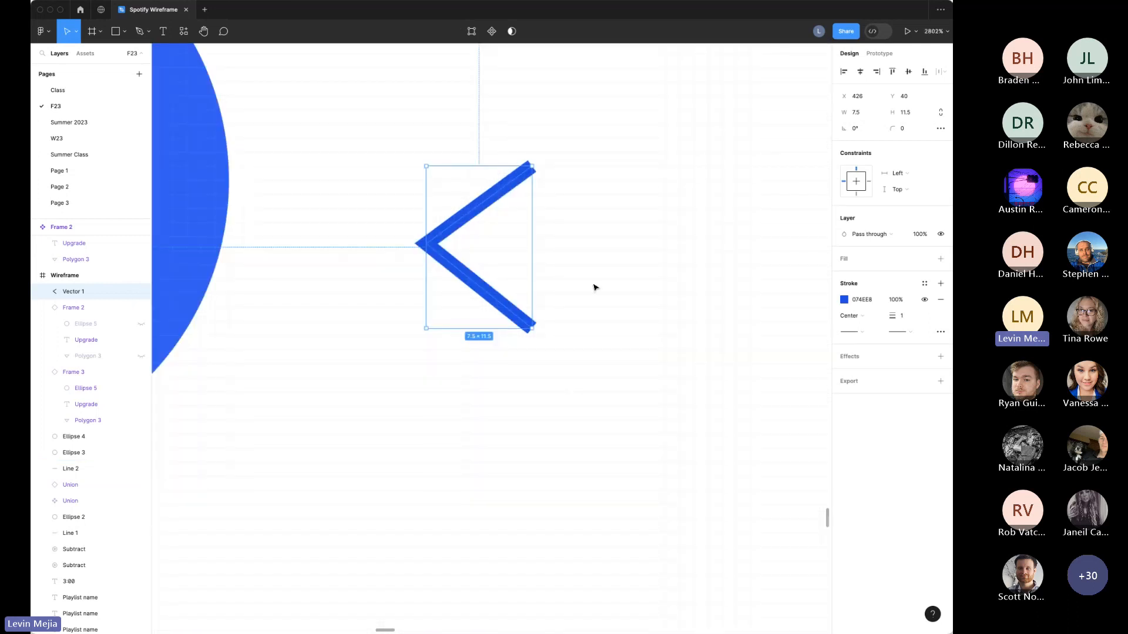
scroll(594, 288, up, 3)
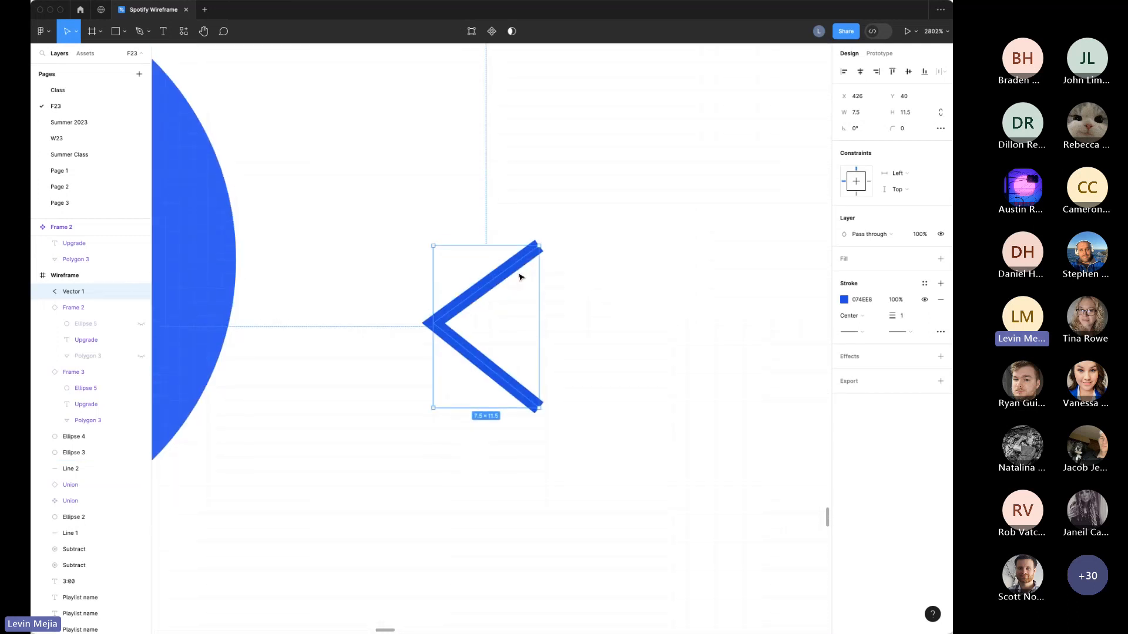
double_click(509, 274)
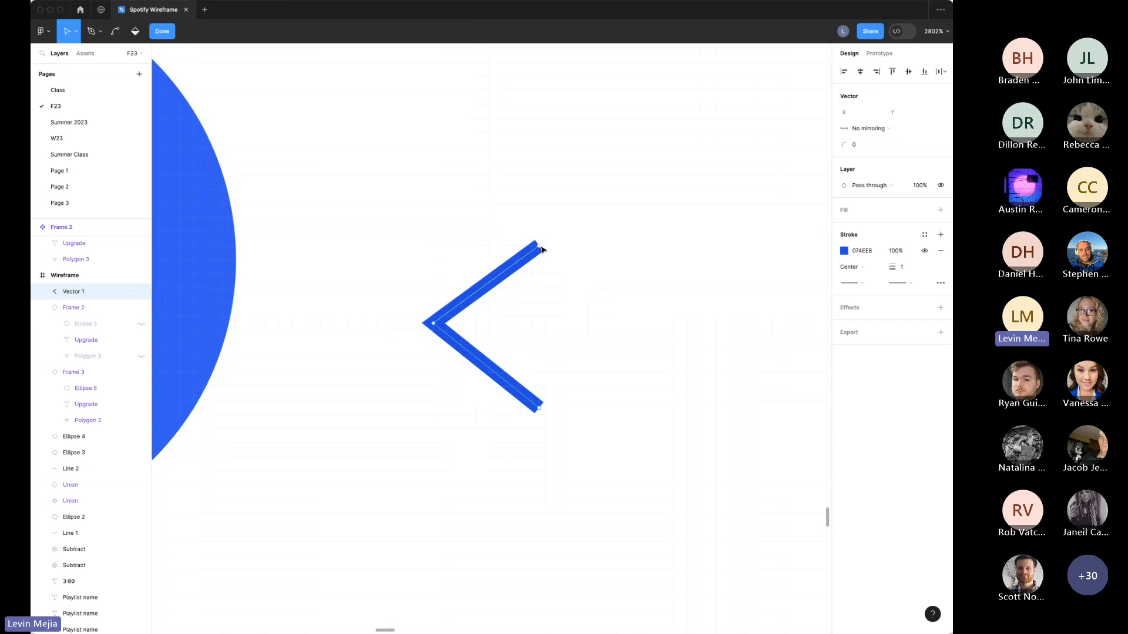
drag(541, 249, 540, 211)
drag(540, 408, 538, 436)
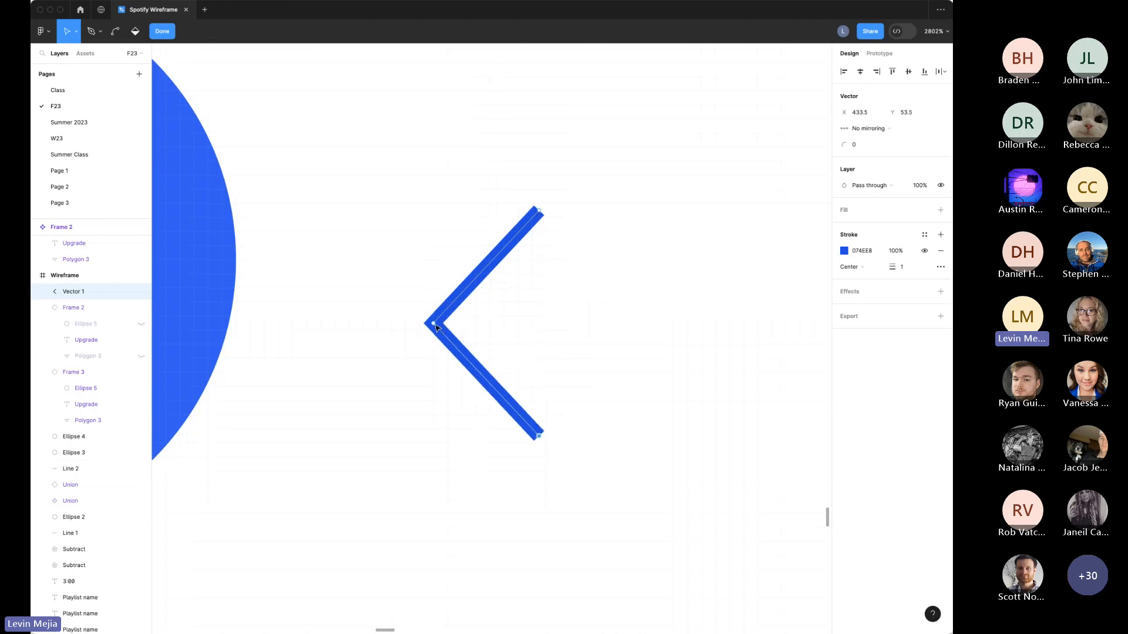
mouse_move(436, 327)
mouse_down()
mouse_move(723, 324)
mouse_move(432, 329)
mouse_up()
key(Escape)
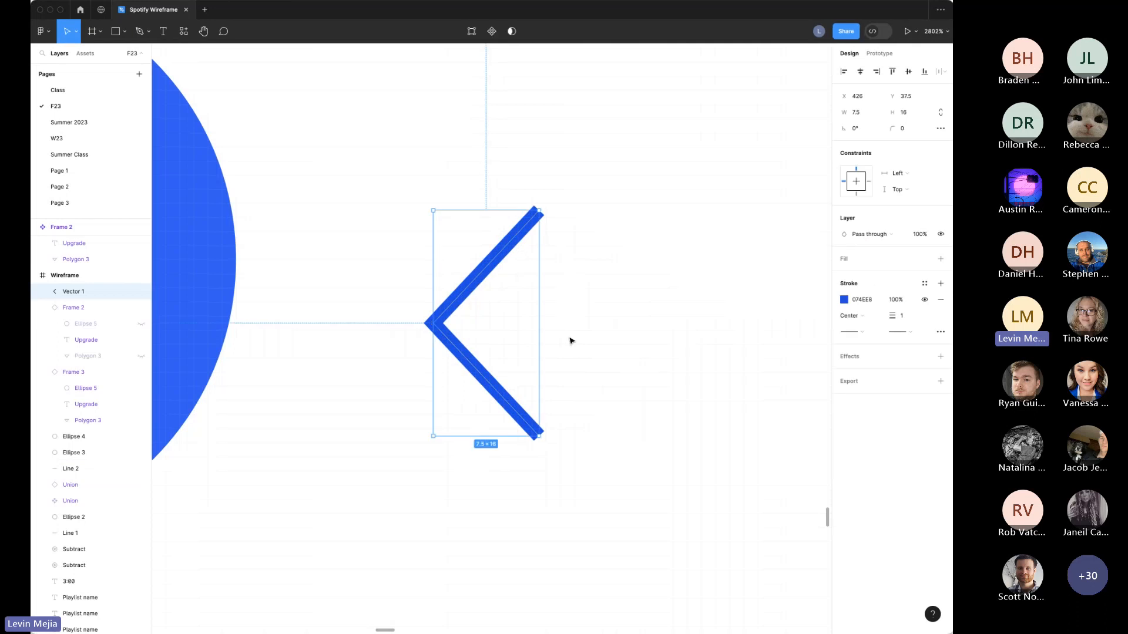
key(Escape)
key(minus)
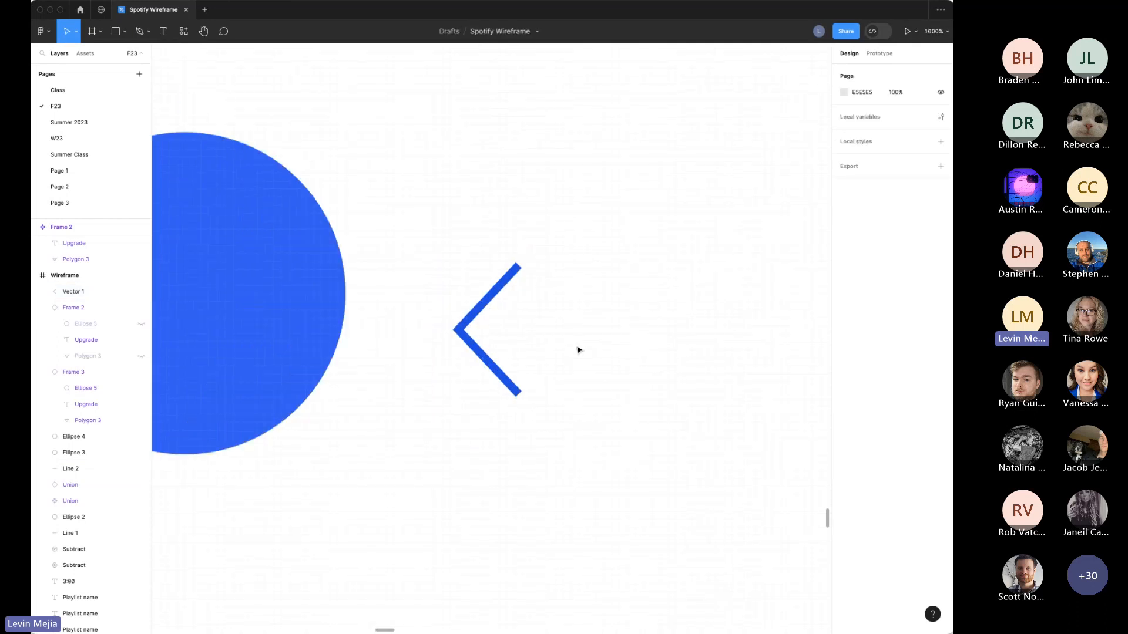
Step: Recolour the chevron's stroke to white FFFFFF and move the chevron into the middle of the left header circle
key(minus)
scroll(571, 353, left, 5)
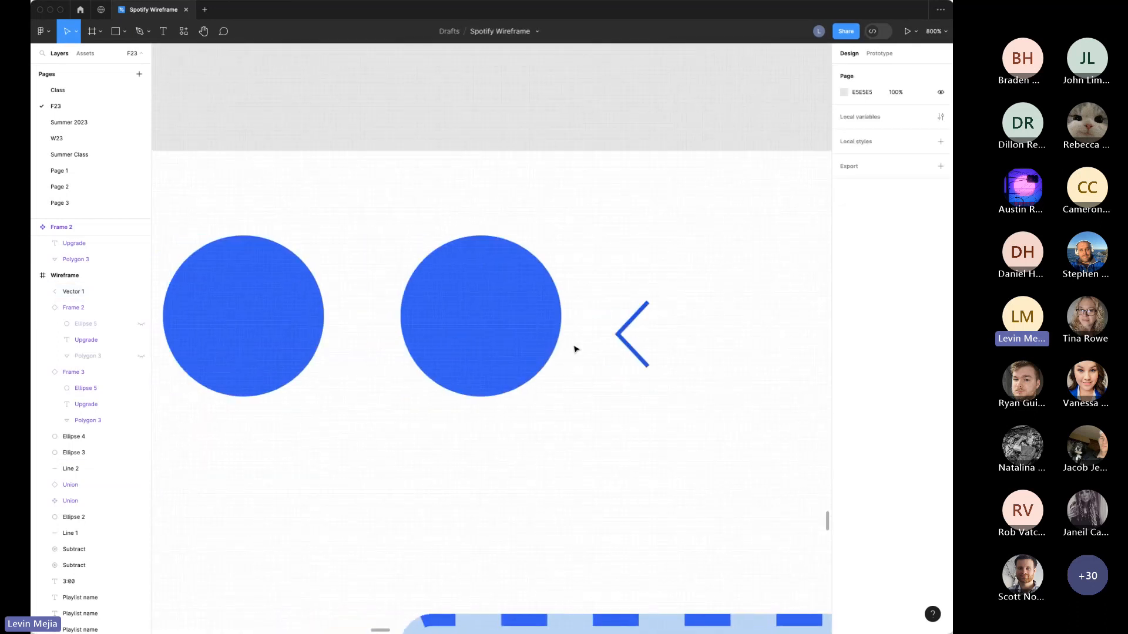
click(642, 312)
click(845, 301)
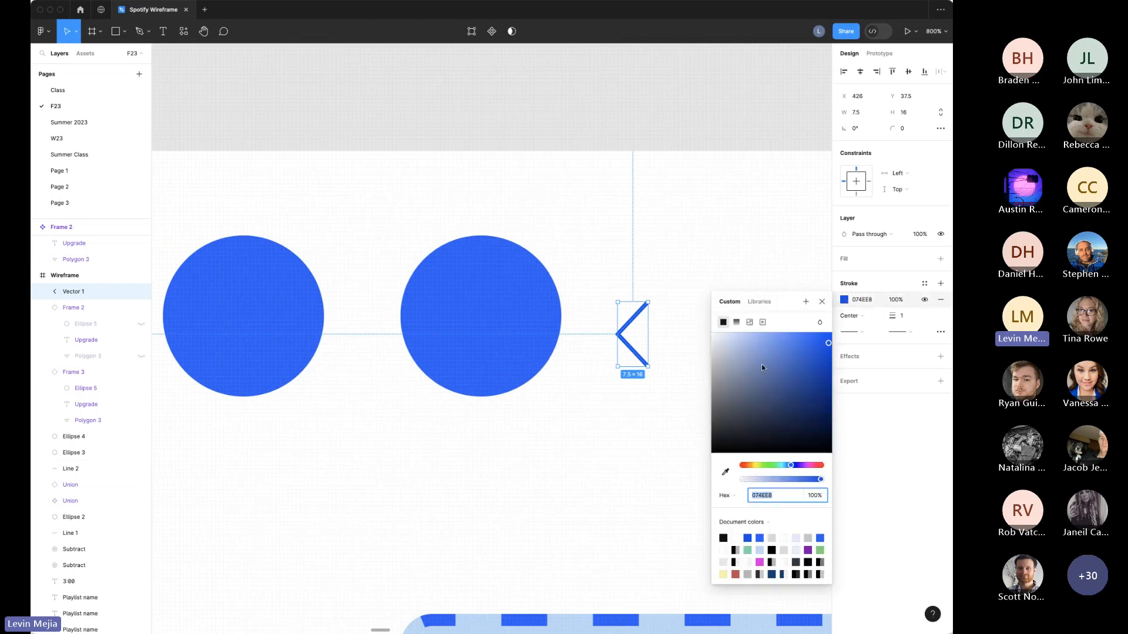
click(682, 262)
drag(634, 321, 243, 300)
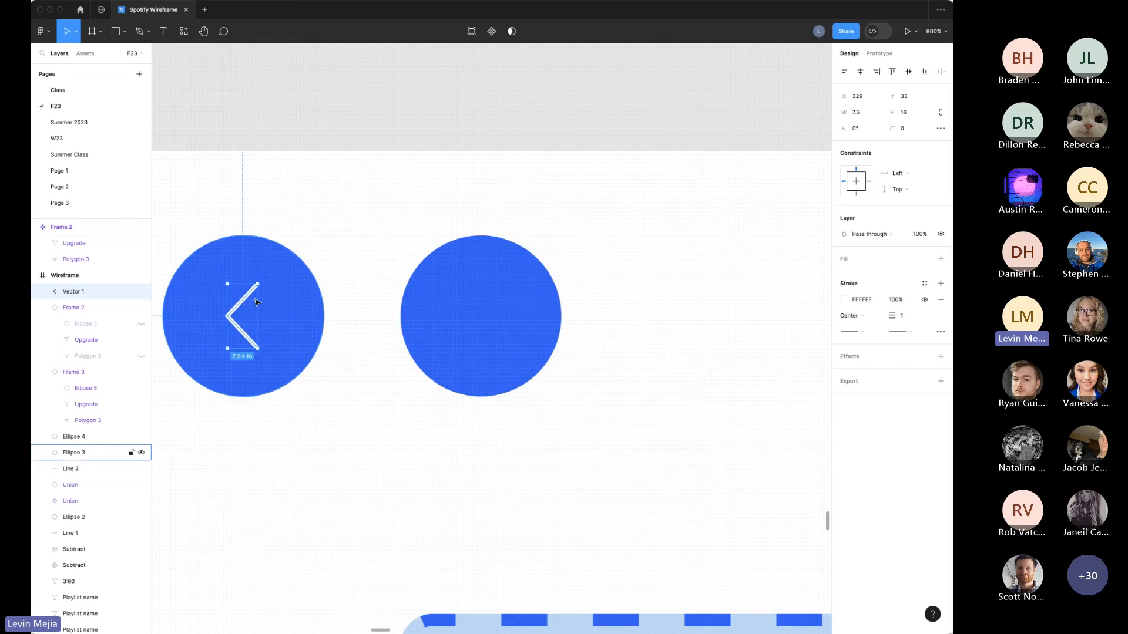
Step: Give both end points of the white chevron round stroke caps
key(shift+2)
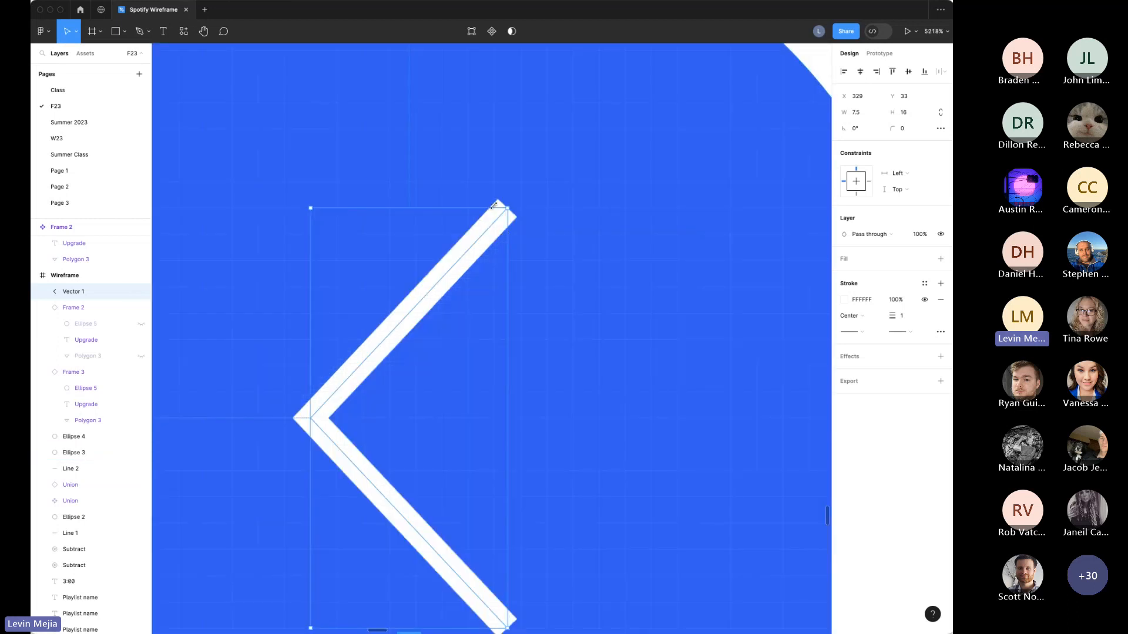
click(868, 334)
click(884, 411)
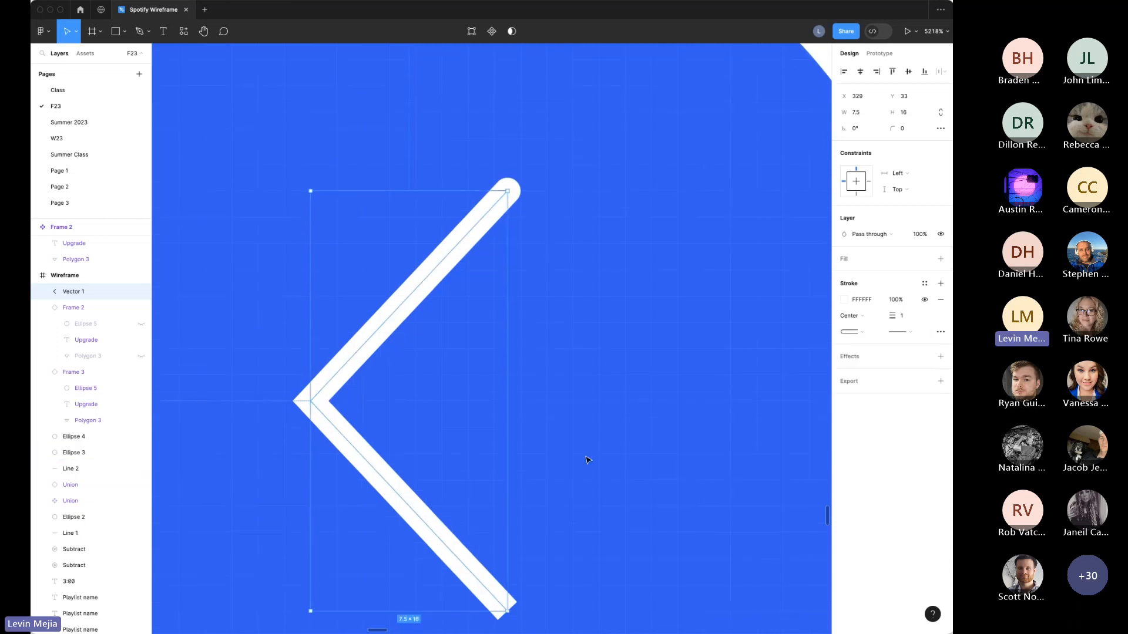
scroll(617, 447, down, 3)
click(899, 332)
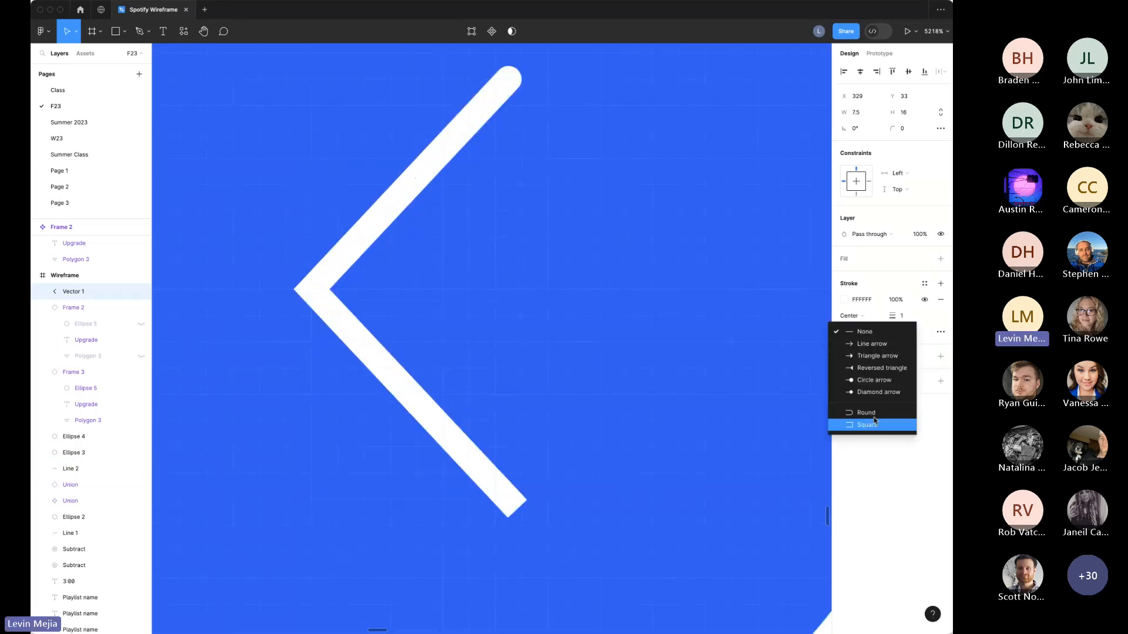
click(875, 412)
click(591, 414)
Step: Round the tip of the white chevron with a corner radius of 2
key(minus)
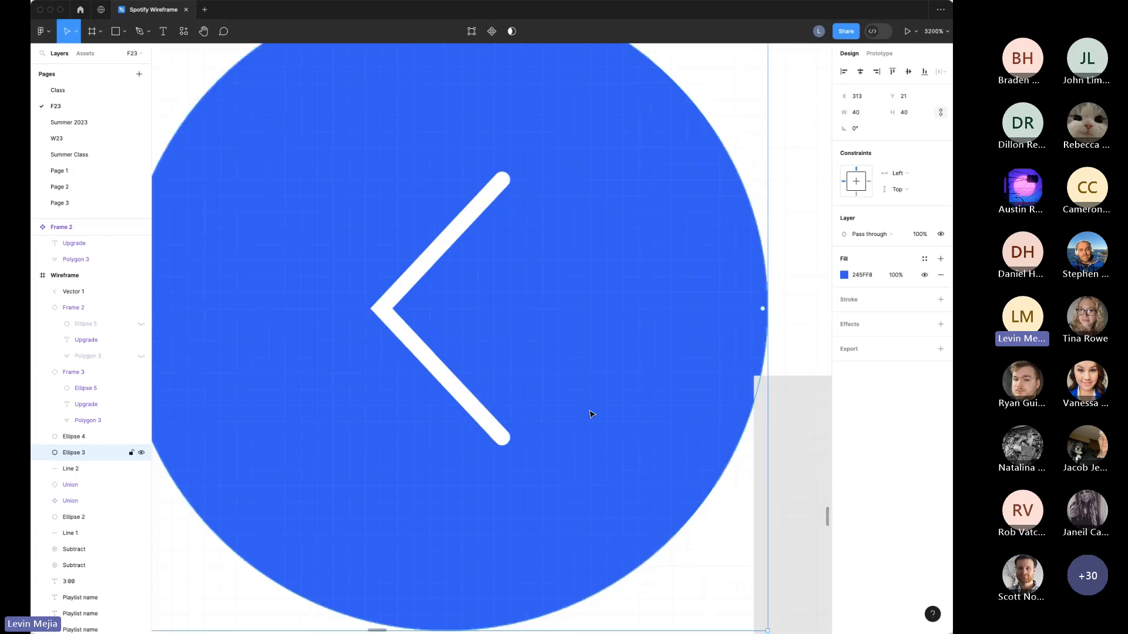
key(minus)
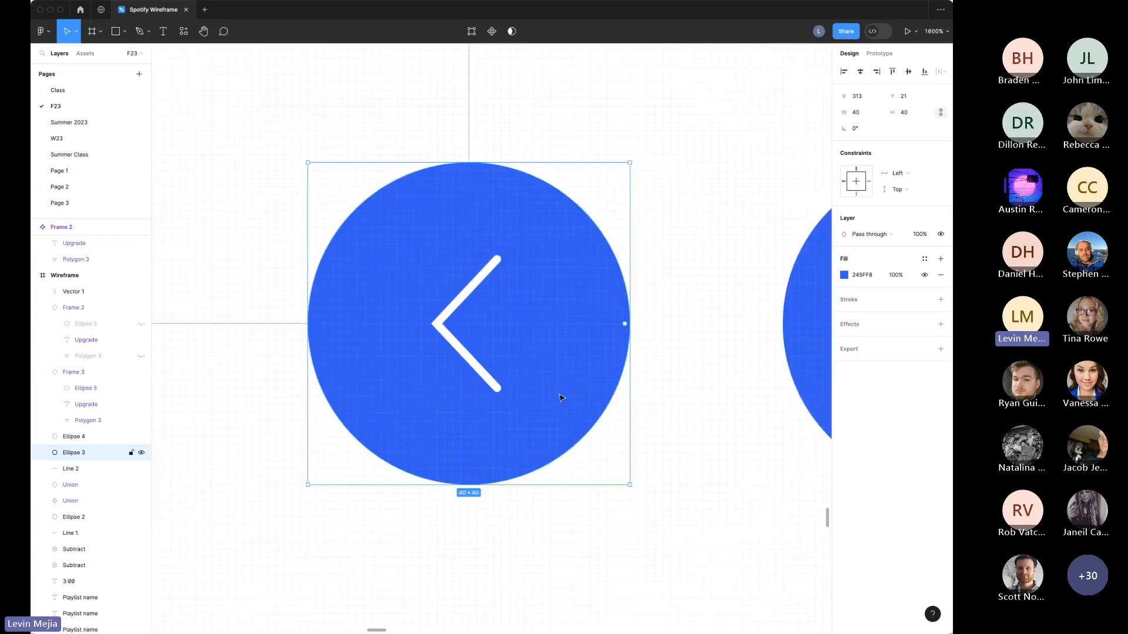
click(442, 312)
click(908, 129)
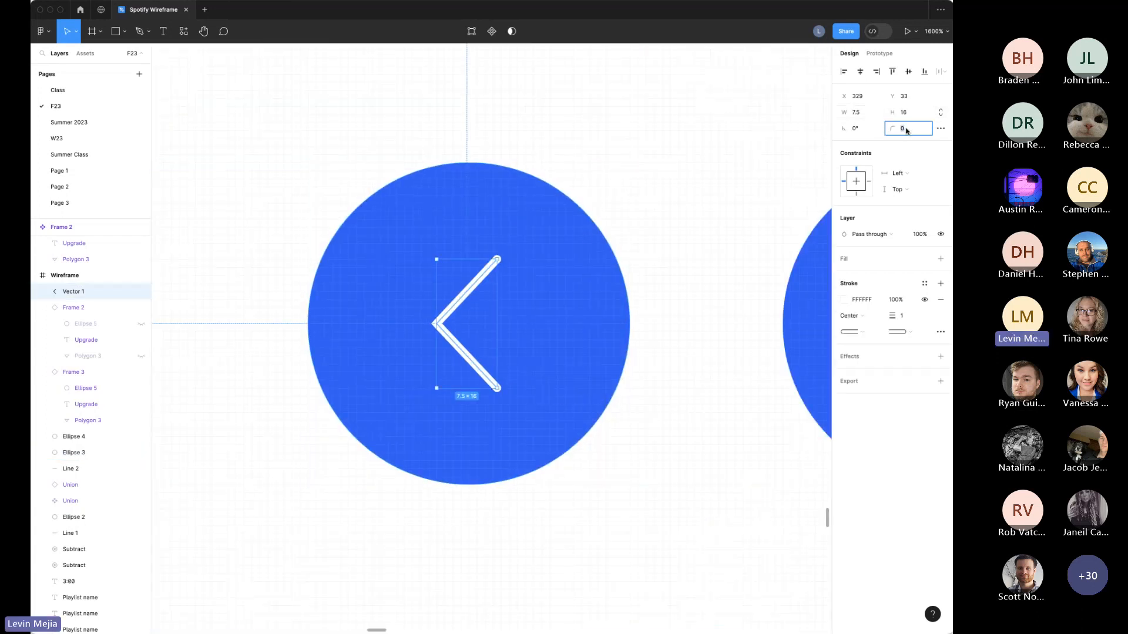
text(2)
key(Tab)
click(672, 315)
drag(380, 211, 479, 259)
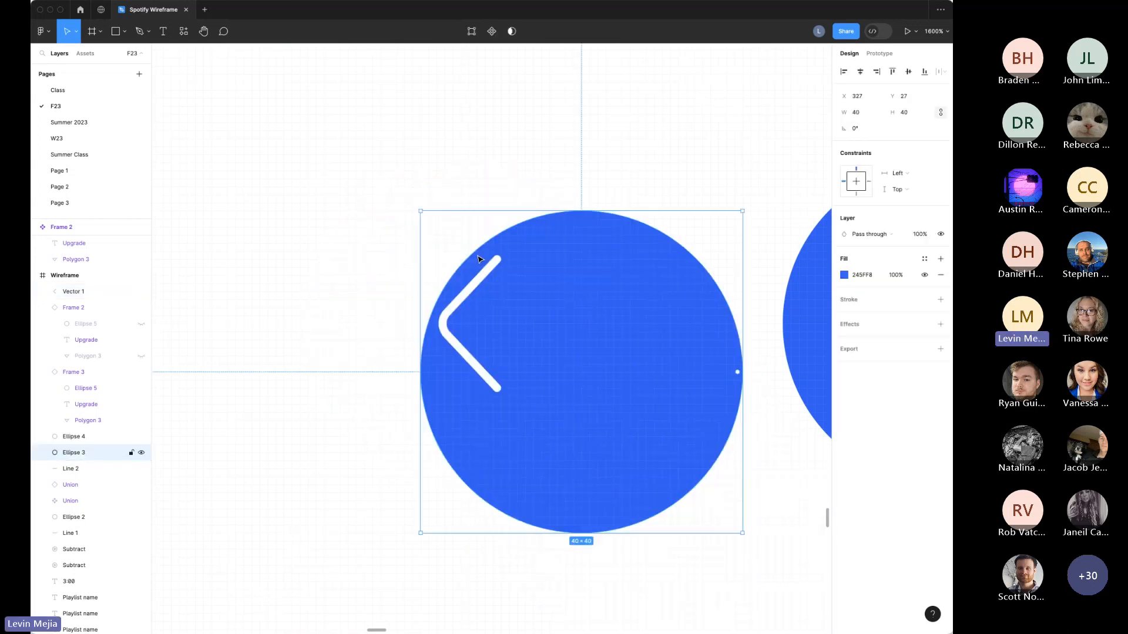
Step: Reset the white chevron's corner radius to 0
click(475, 298)
key(shift+2)
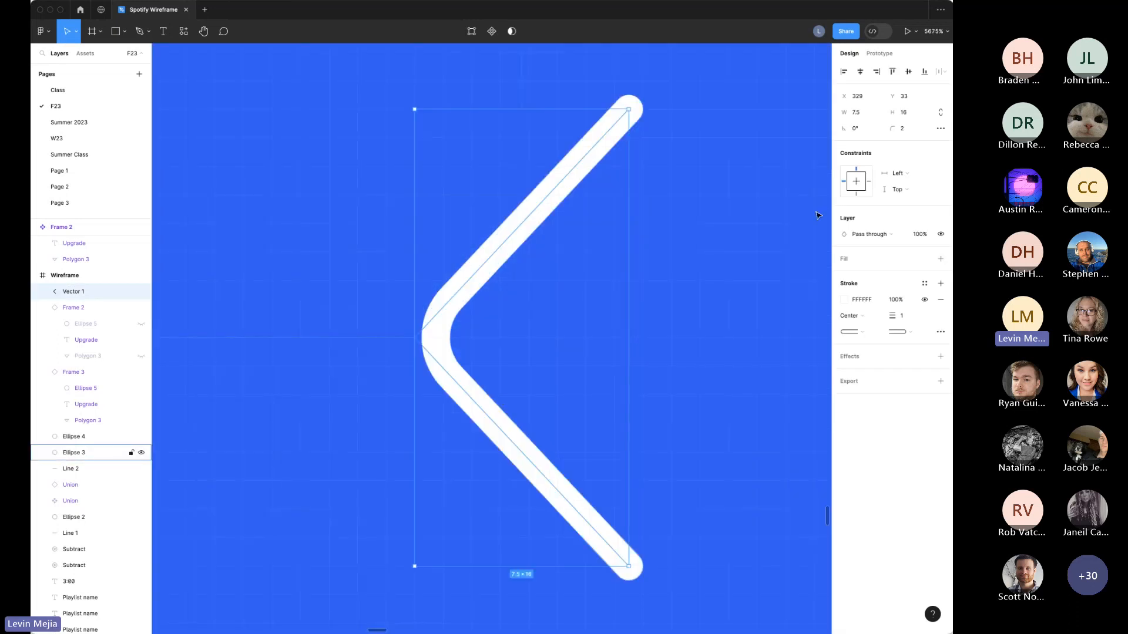
click(905, 129)
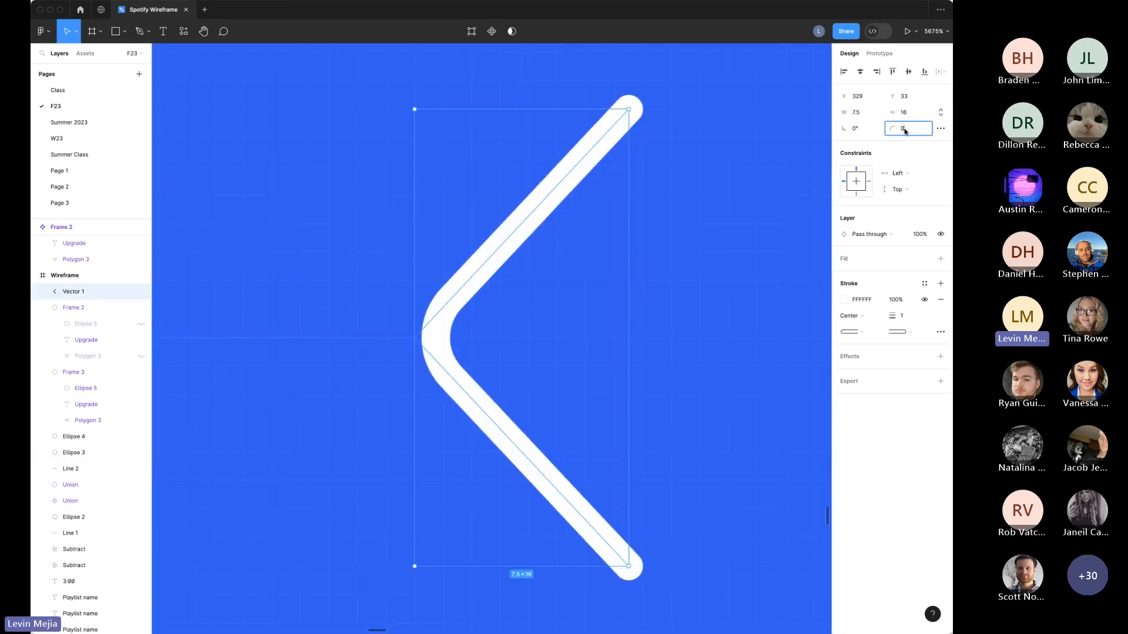
text(0)
click(743, 292)
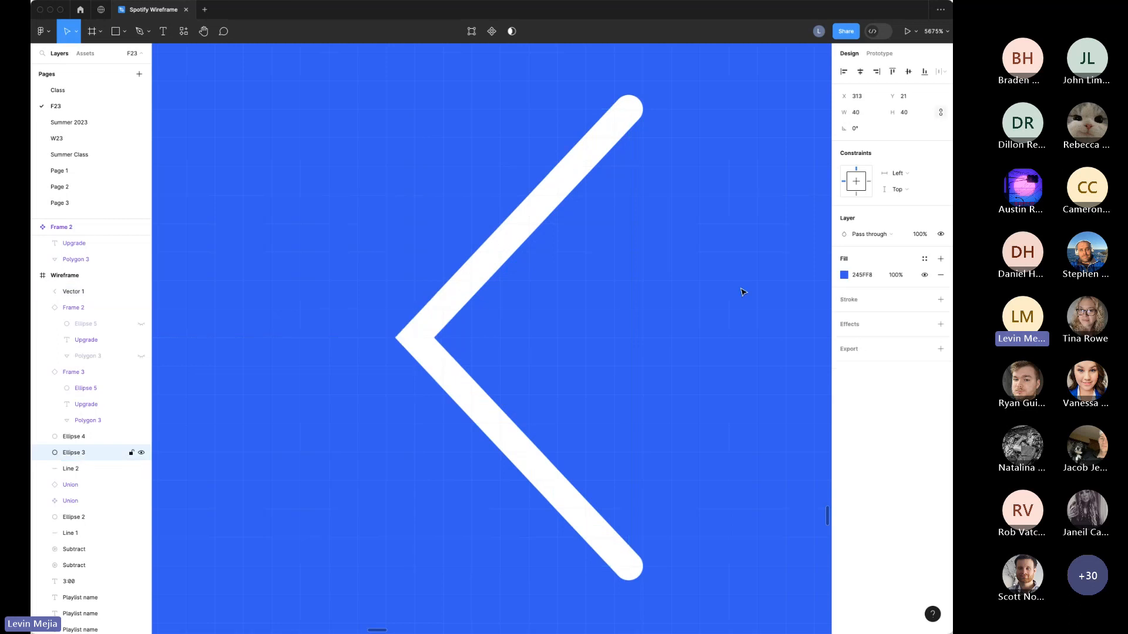
double_click(614, 376)
key(super+minus)
key(super+minus)
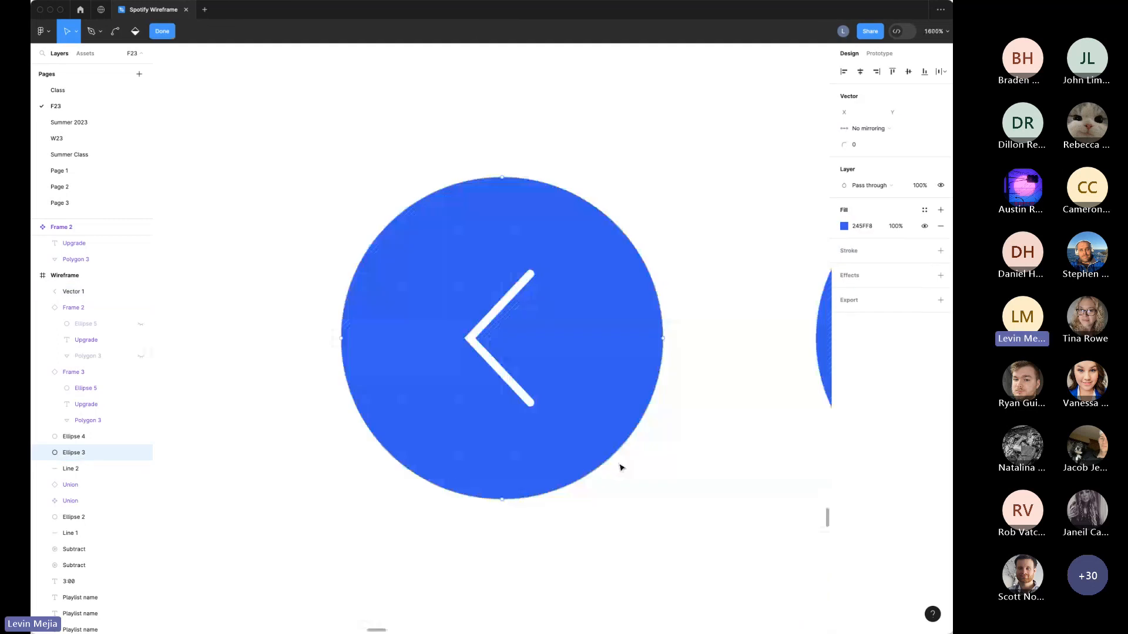
key(Escape)
Step: Curve the chevron's tip with the Bend tool, pulling out mirrored handles vertically, and leave vector editing
scroll(644, 483, up, 5)
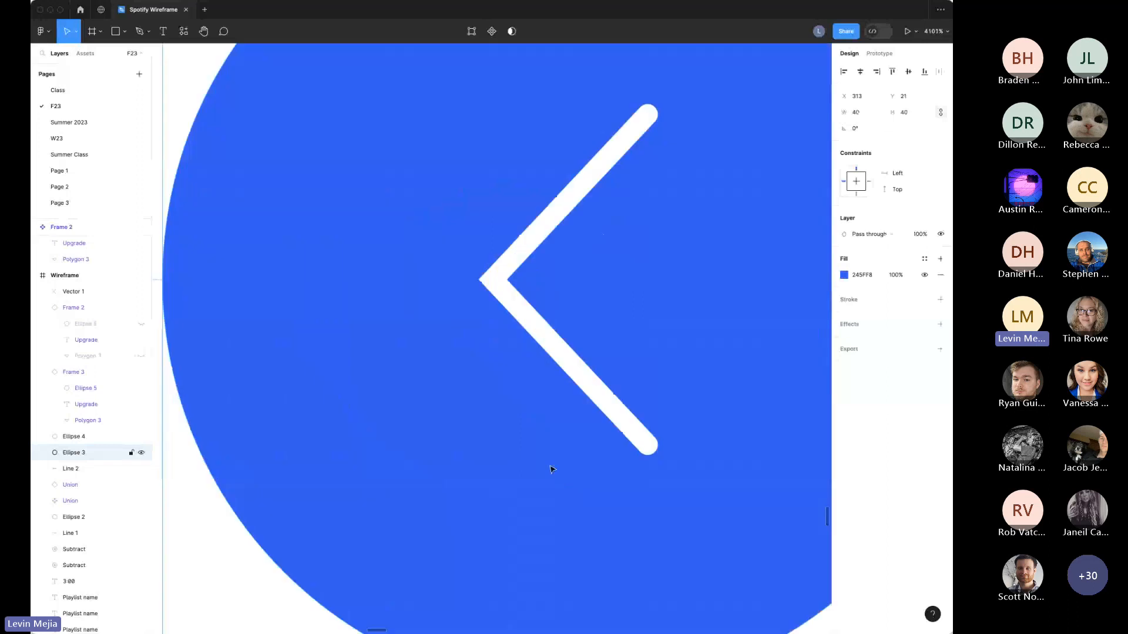
double_click(496, 284)
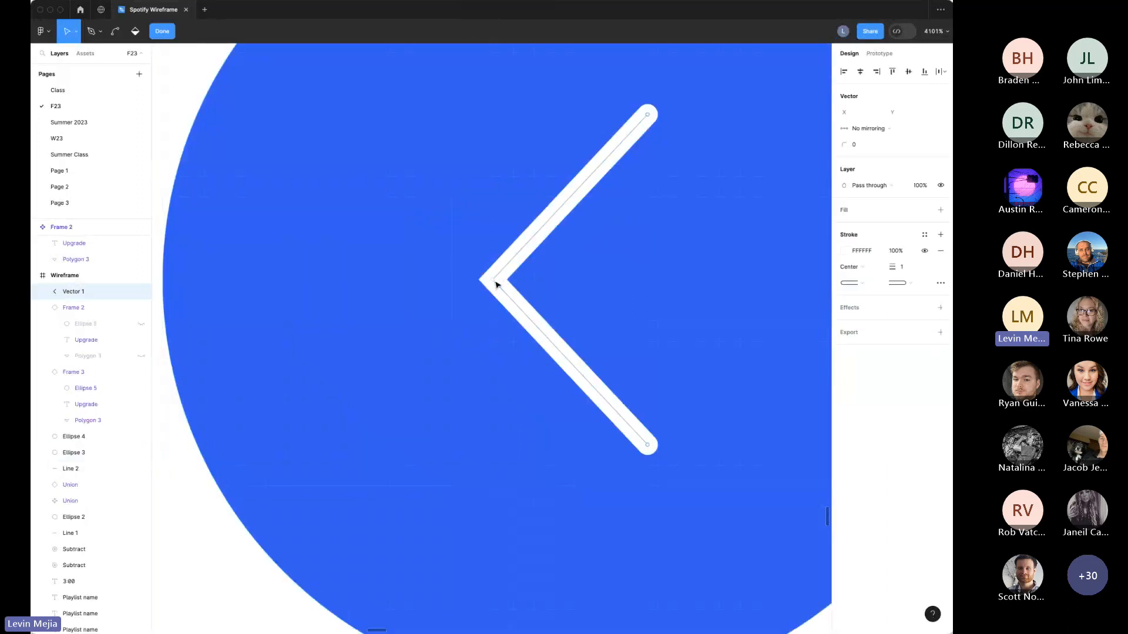
click(493, 283)
drag(439, 180, 536, 362)
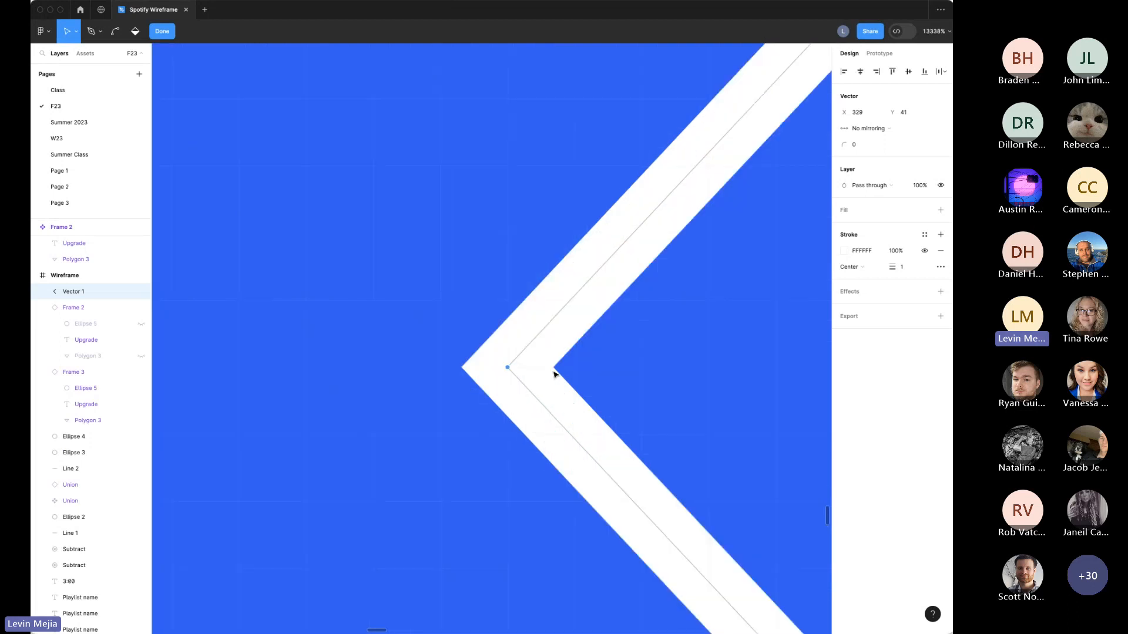
click(116, 35)
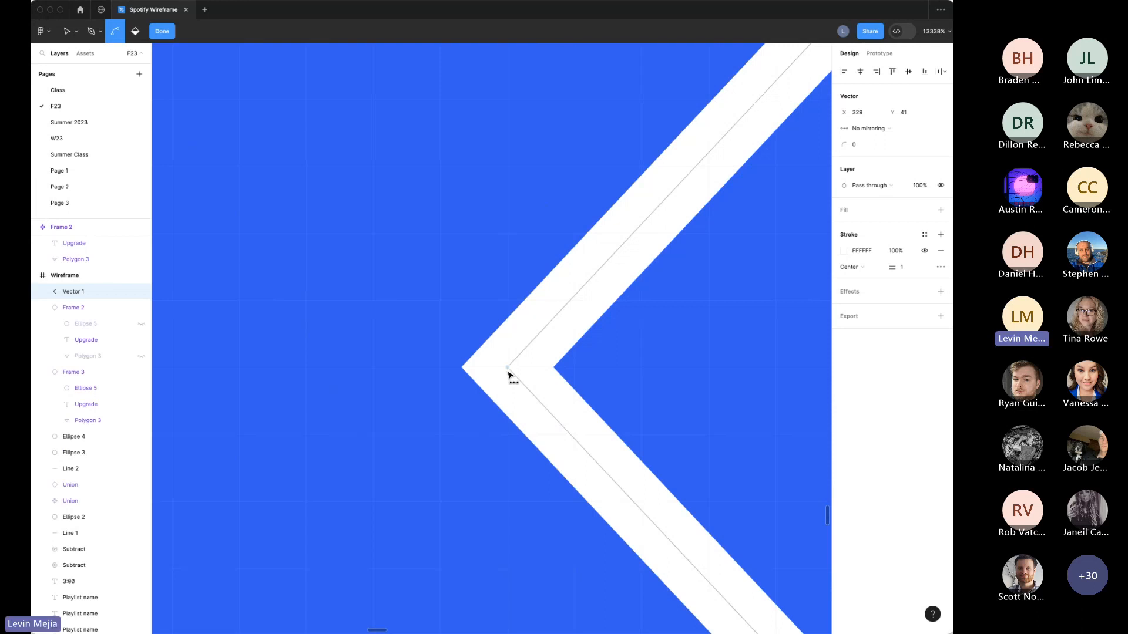
drag(508, 373, 505, 531)
key(super+minus)
key(super+minus)
key(super+minus)
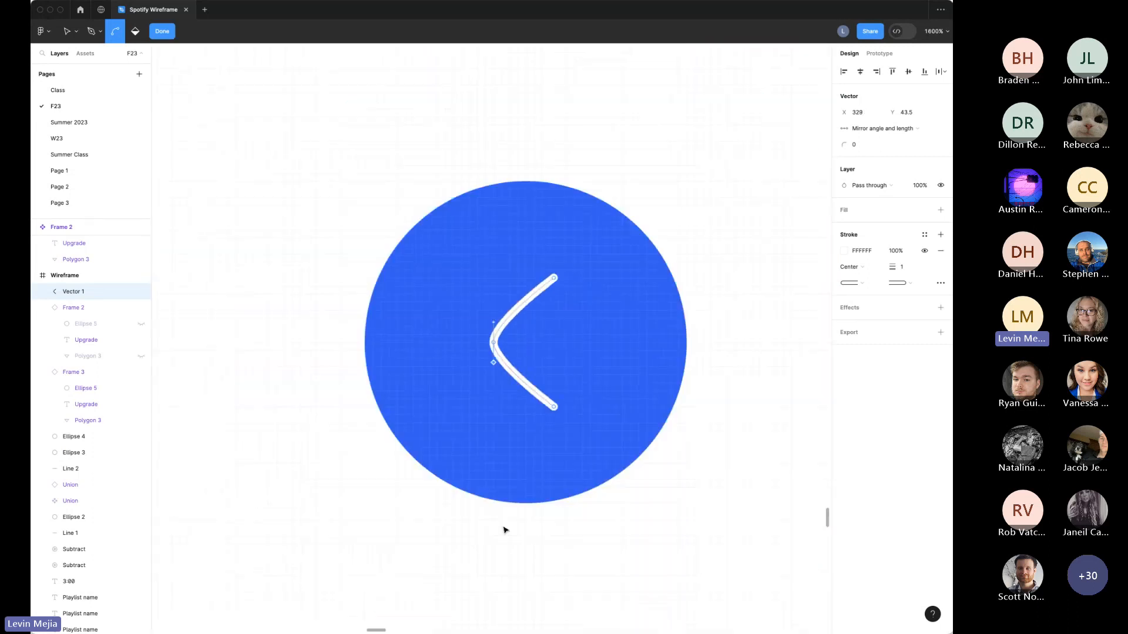
key(Escape)
key(Escape)
key(Escape)
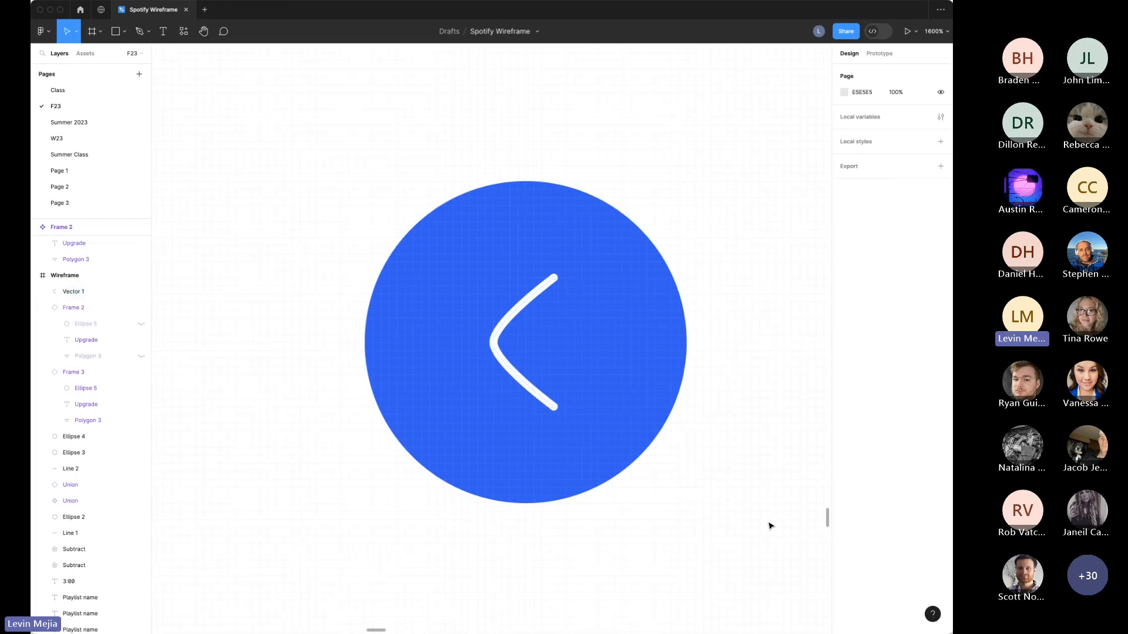
Step: Undo the bend on the chevron's tip and finish vector editing
key(super+z)
key(super+z)
key(super+z)
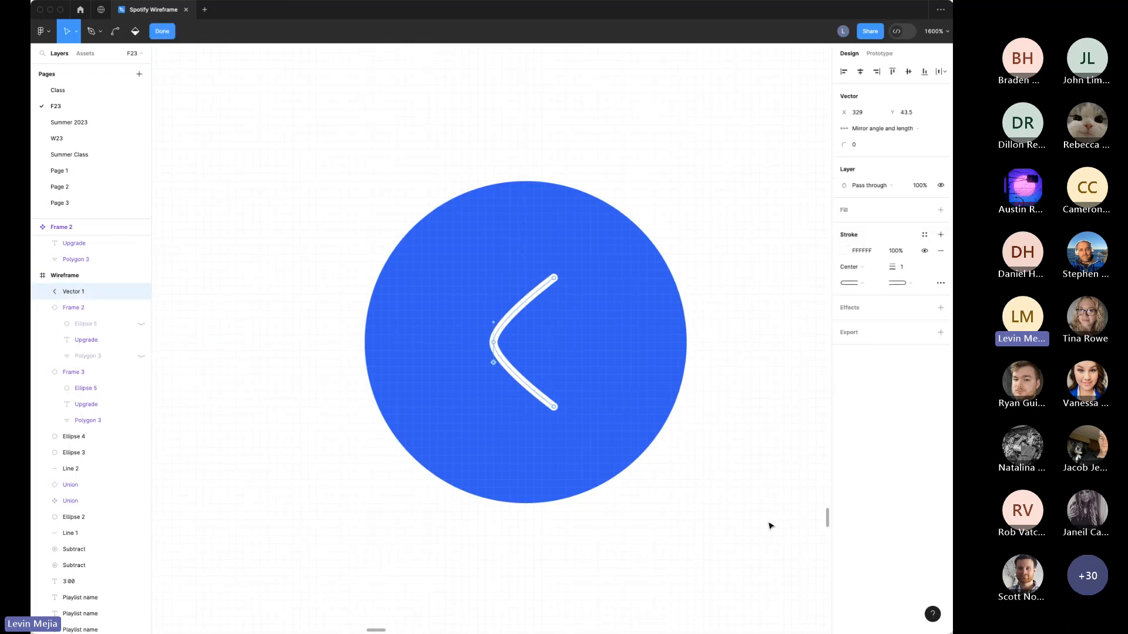
key(super+z)
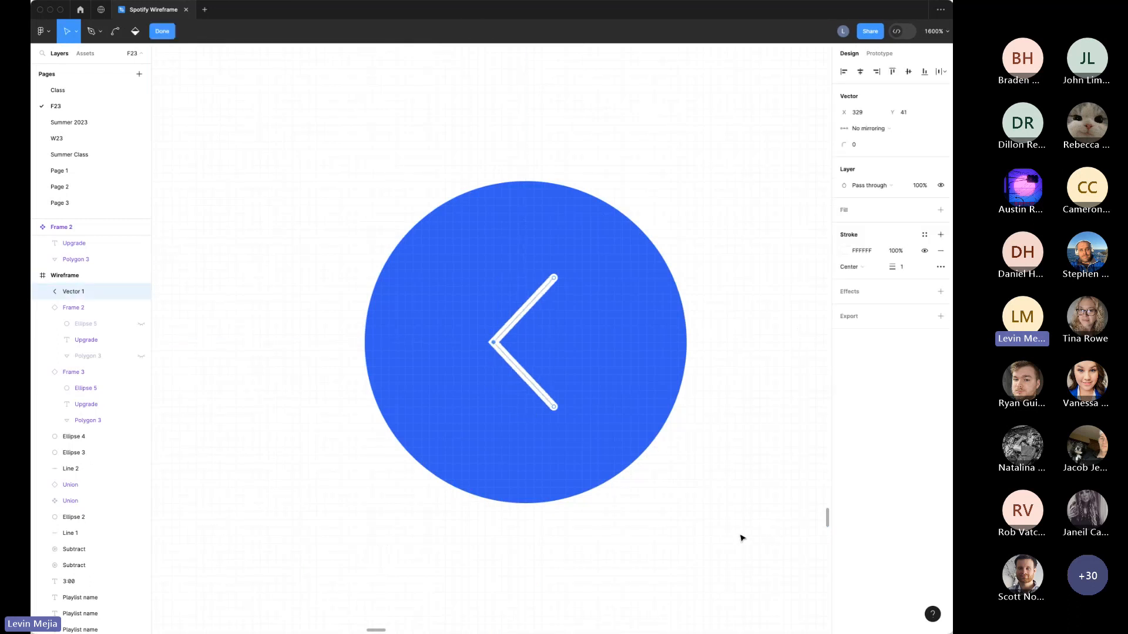
click(164, 35)
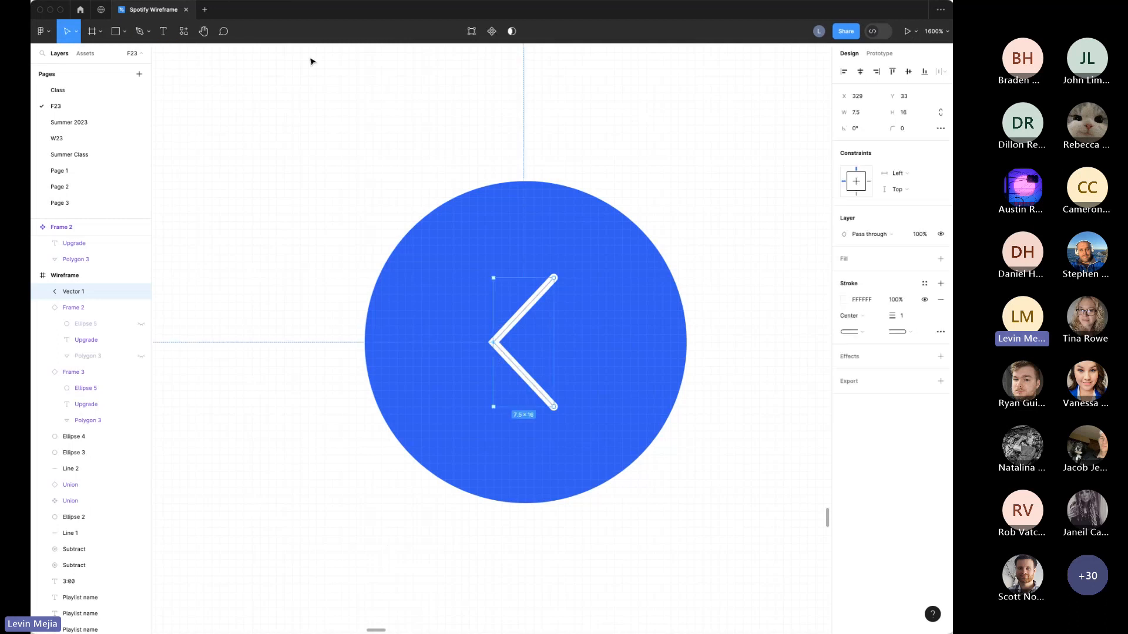
click(692, 133)
Step: Round the chevron's tip, trying a corner radius of 2 and settling on 1
click(528, 317)
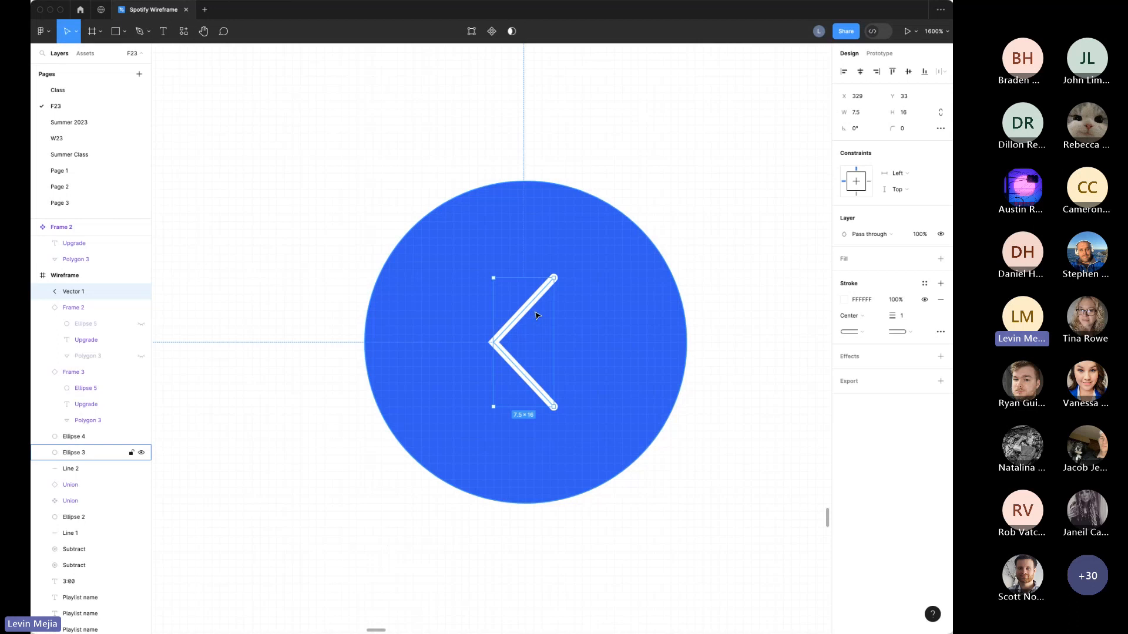
click(915, 135)
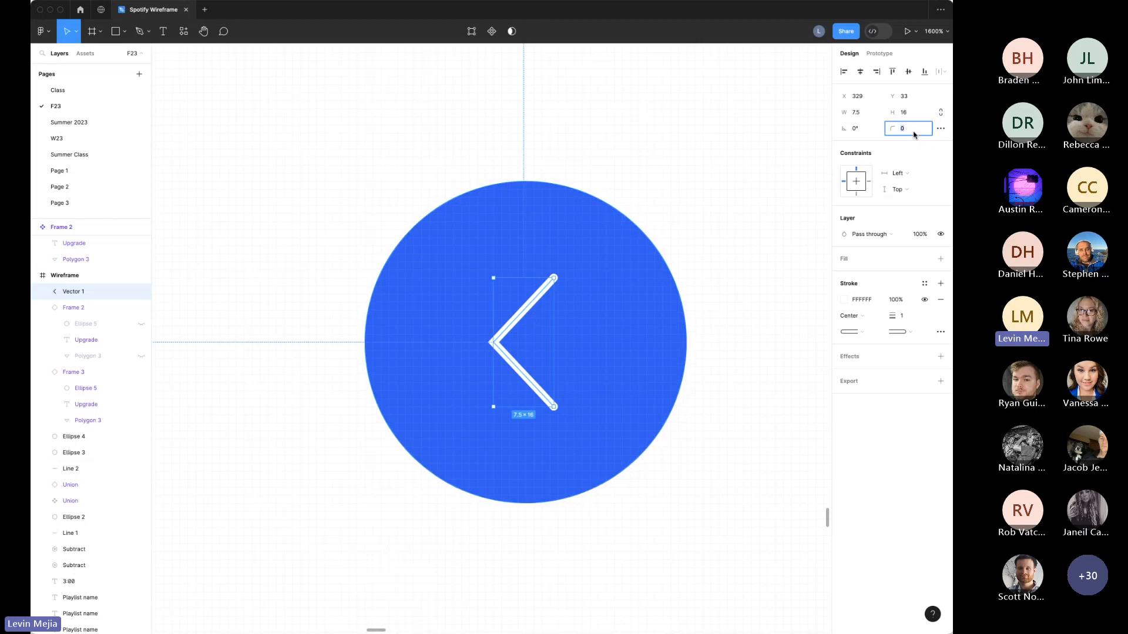
key(Tab)
click(914, 135)
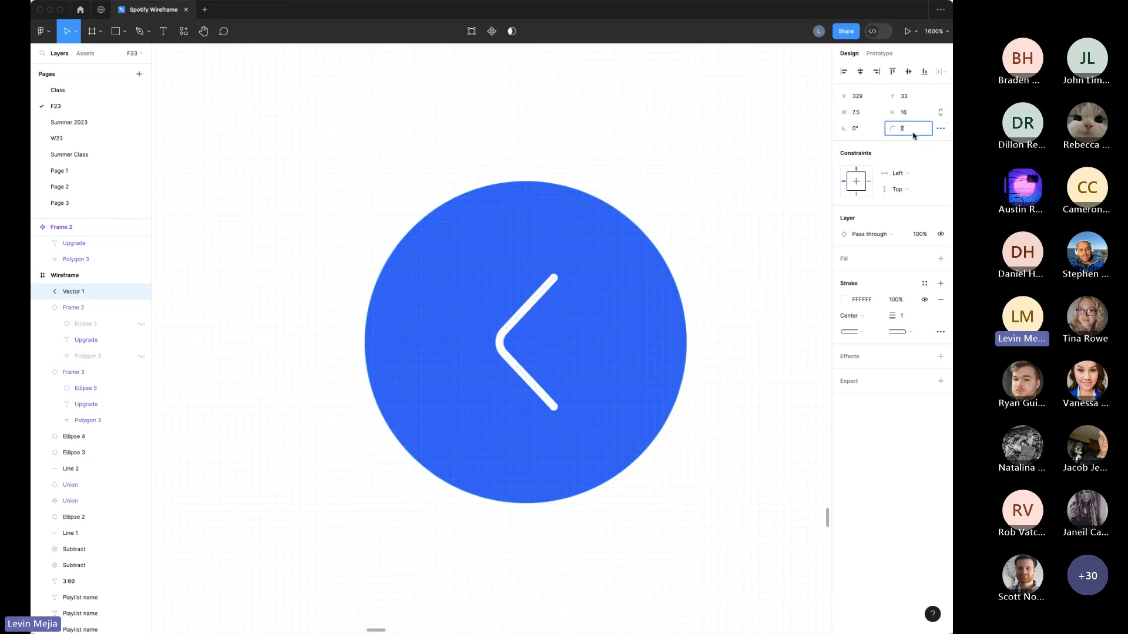
text(1)
key(Tab)
click(763, 196)
click(526, 321)
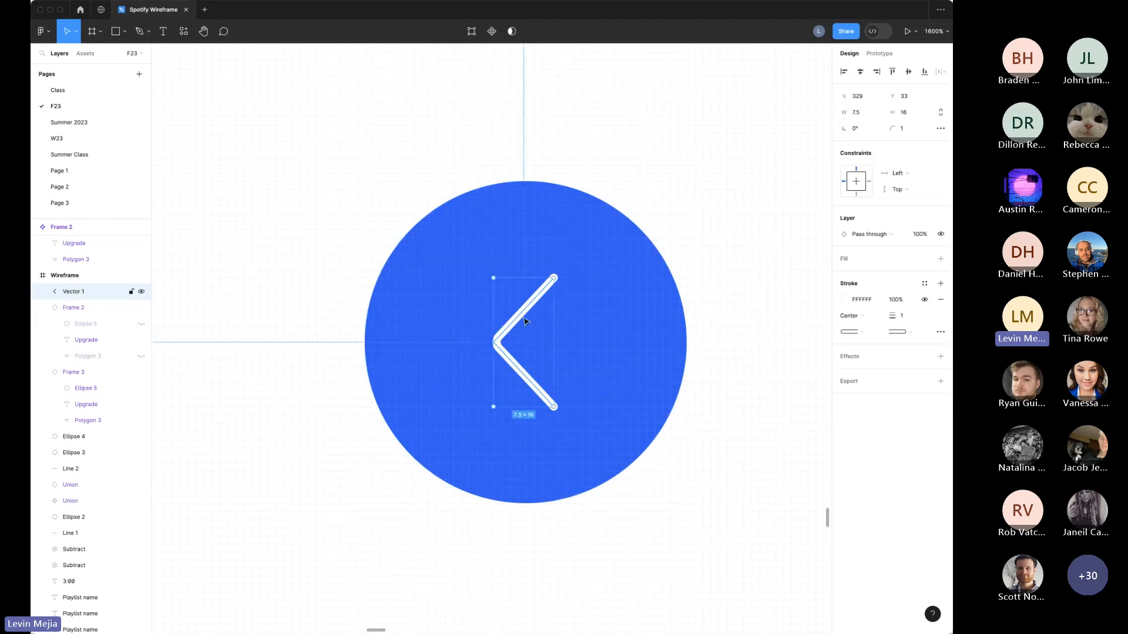
Step: Shift the white chevron slightly left within its circle to X 327, keeping Y 33
key(super+minus)
key(super+minus)
click(561, 330)
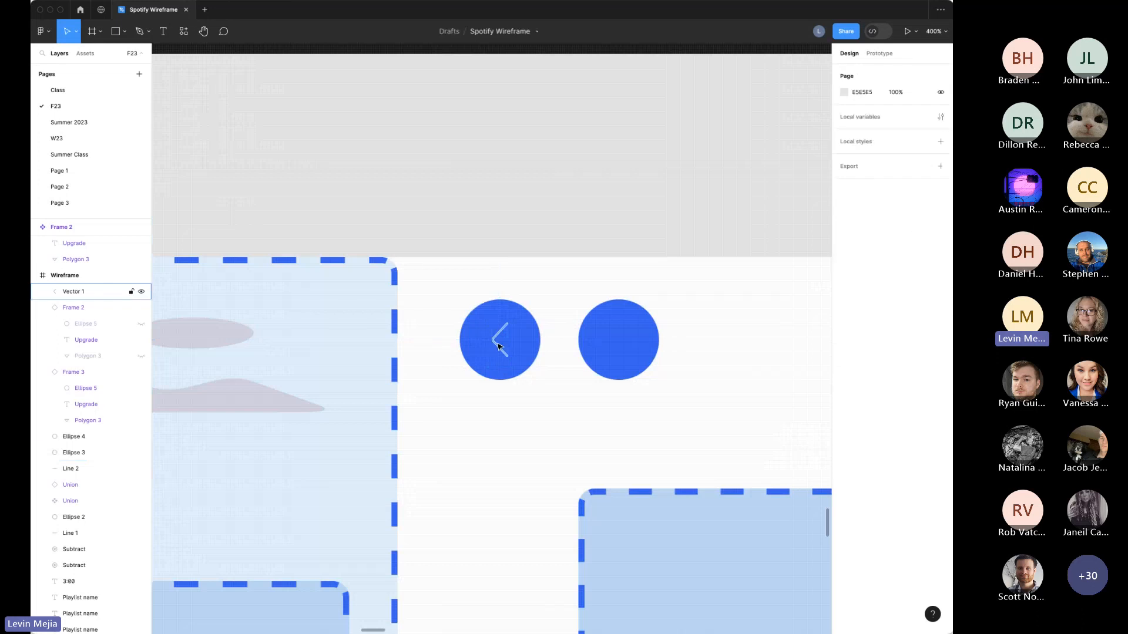
drag(498, 339, 493, 339)
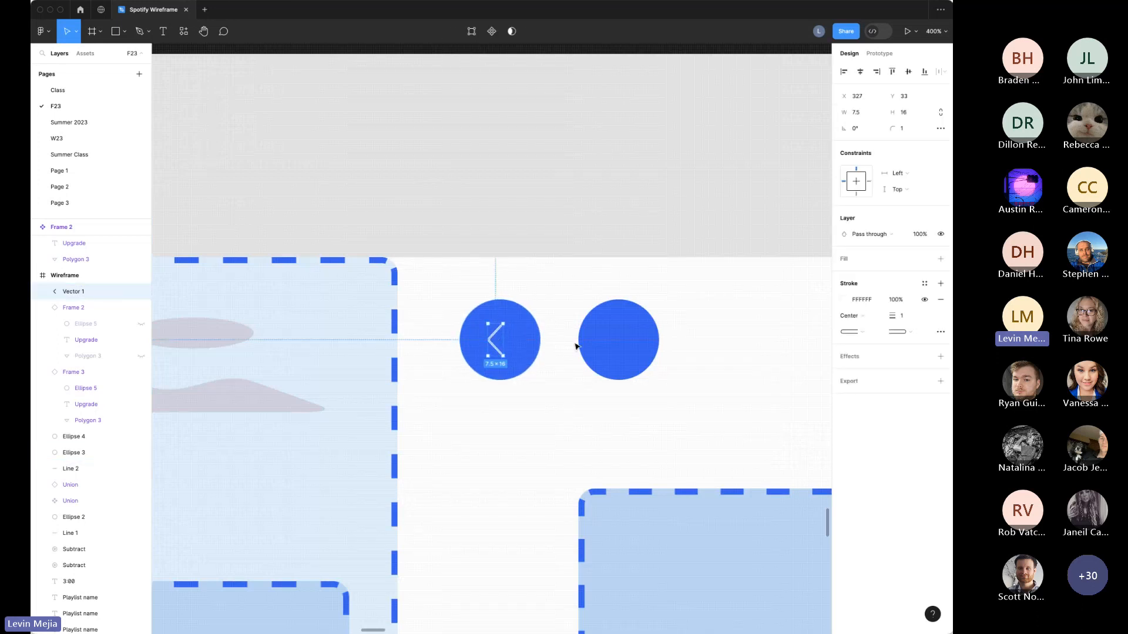
click(567, 327)
Step: Draw a right-pointing chevron about 4.5 × 8.5 inside the right header circle with the Pen tool and finish the path
key(z)
drag(539, 285, 699, 437)
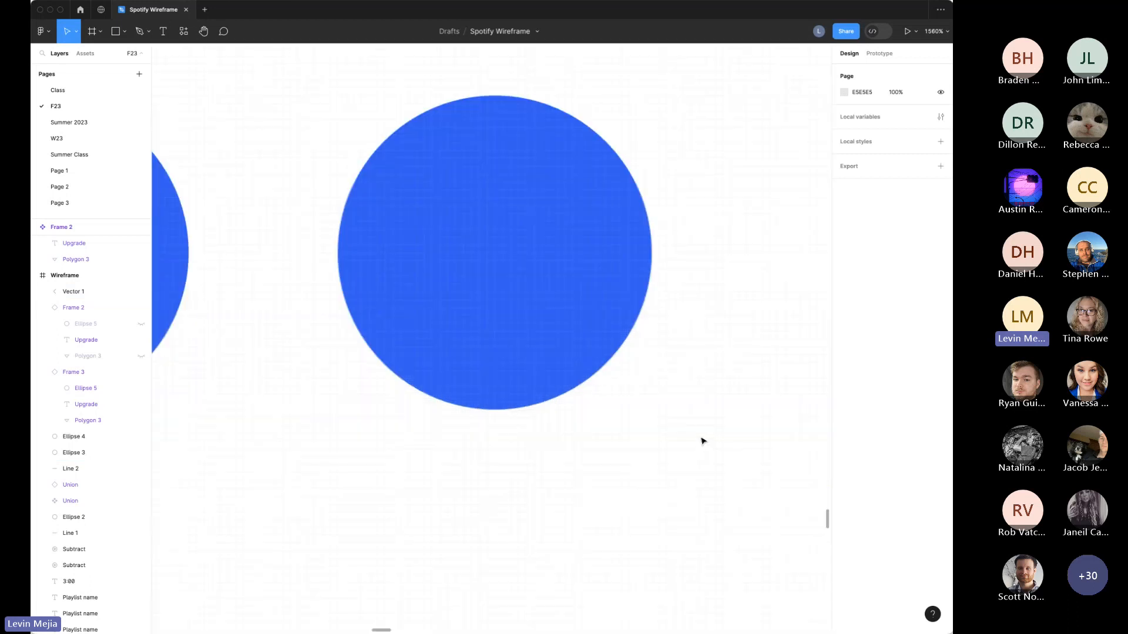
scroll(729, 422, up, 2)
click(140, 31)
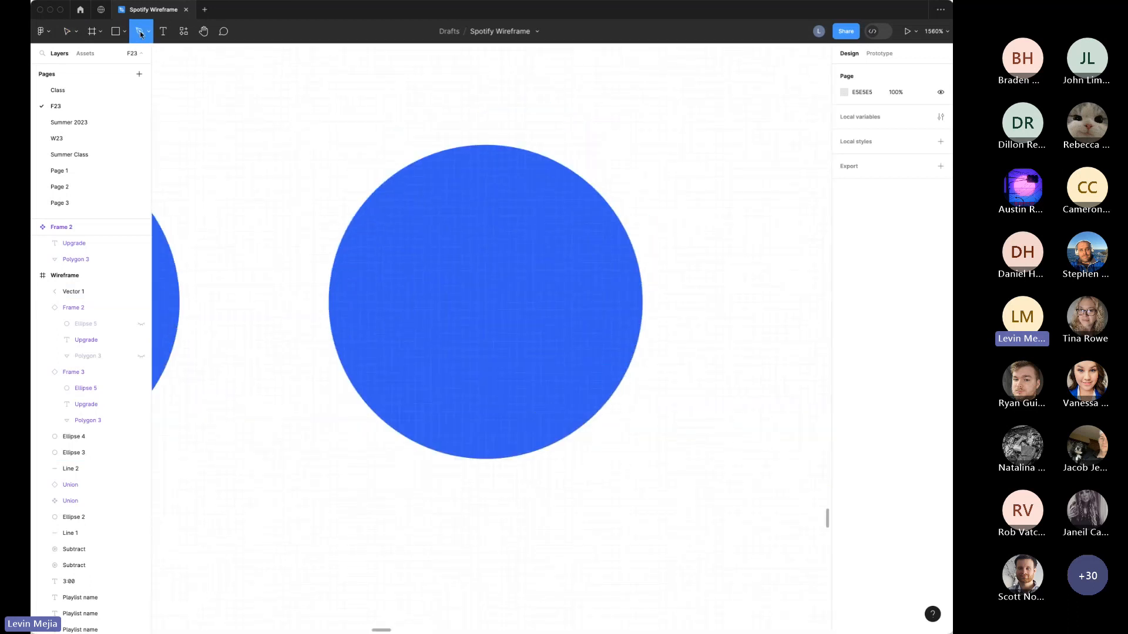
click(466, 252)
click(501, 283)
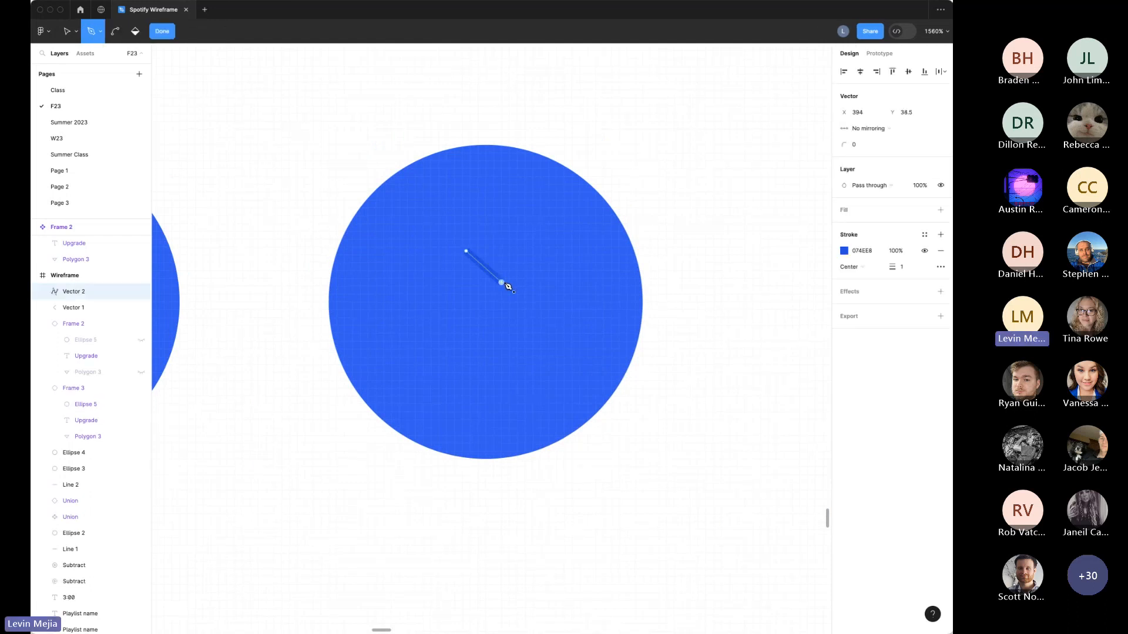
click(467, 319)
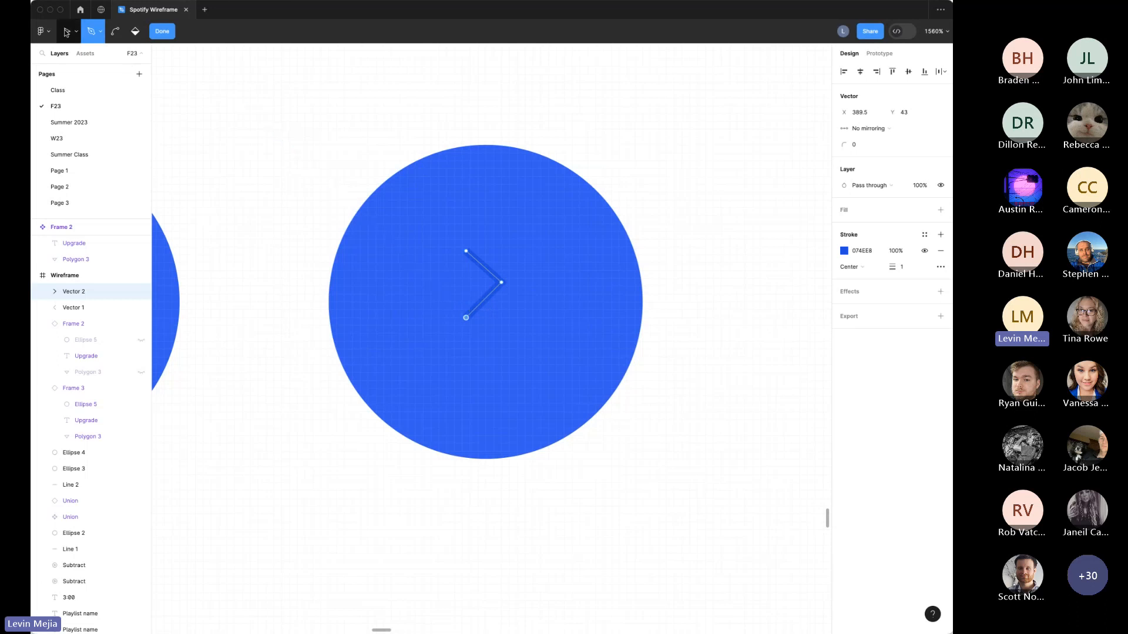
key(Escape)
click(162, 31)
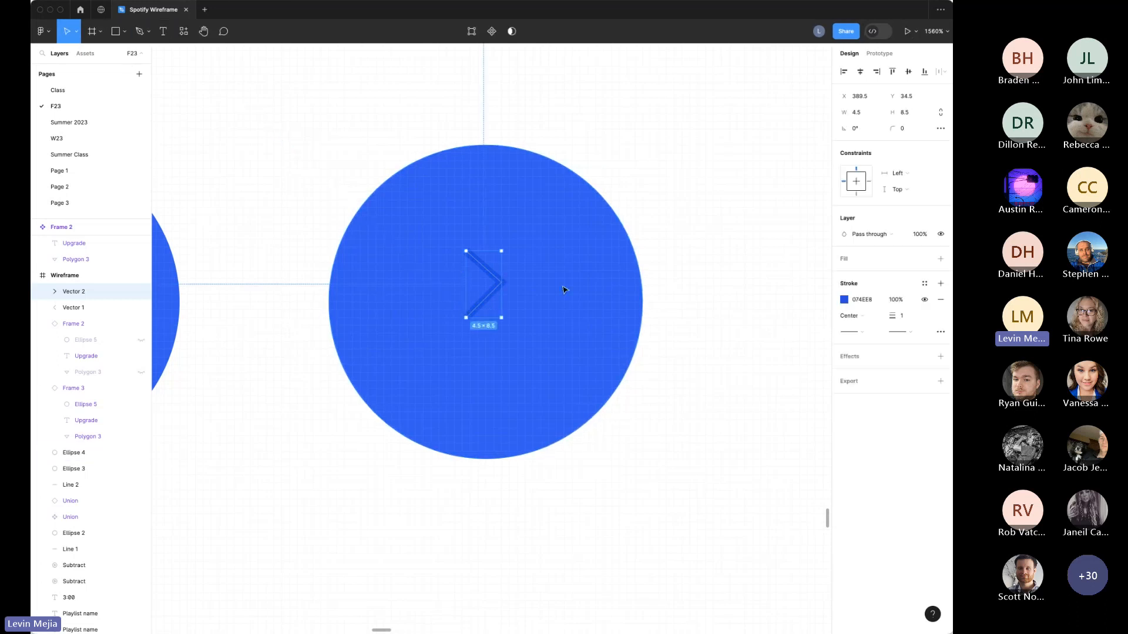
Step: Set the right-pointing chevron's stroke colour to FFFFFF
click(862, 302)
text(ffffff)
key(Return)
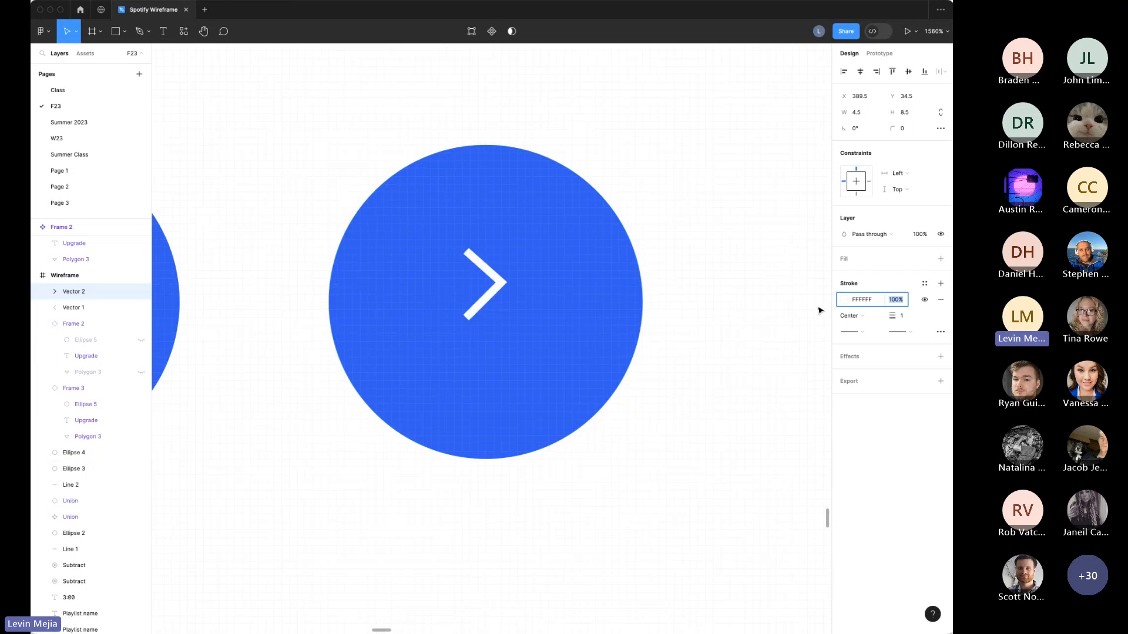
Step: Enlarge the right-pointing chevron to 8 × 14 at X 389, Y 34 and give both of its stroke ends round caps
click(760, 320)
mouse_move(493, 273)
mouse_down()
mouse_move(498, 287)
mouse_move(524, 245)
mouse_move(566, 224)
mouse_move(477, 232)
mouse_move(511, 238)
mouse_move(530, 216)
mouse_move(502, 288)
mouse_up()
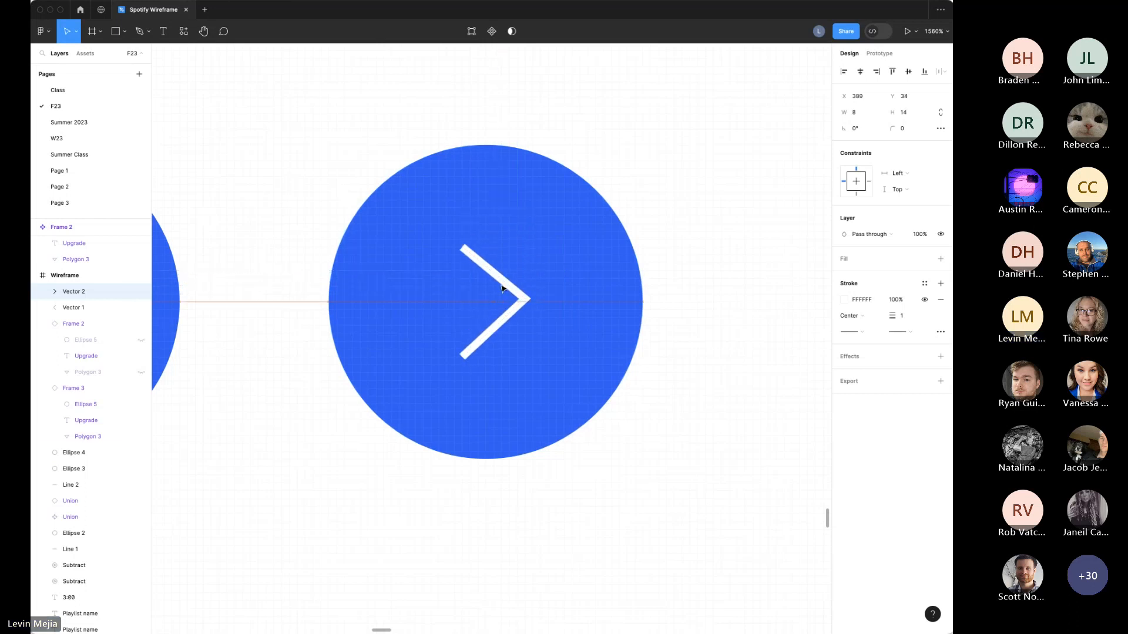
click(852, 332)
click(874, 413)
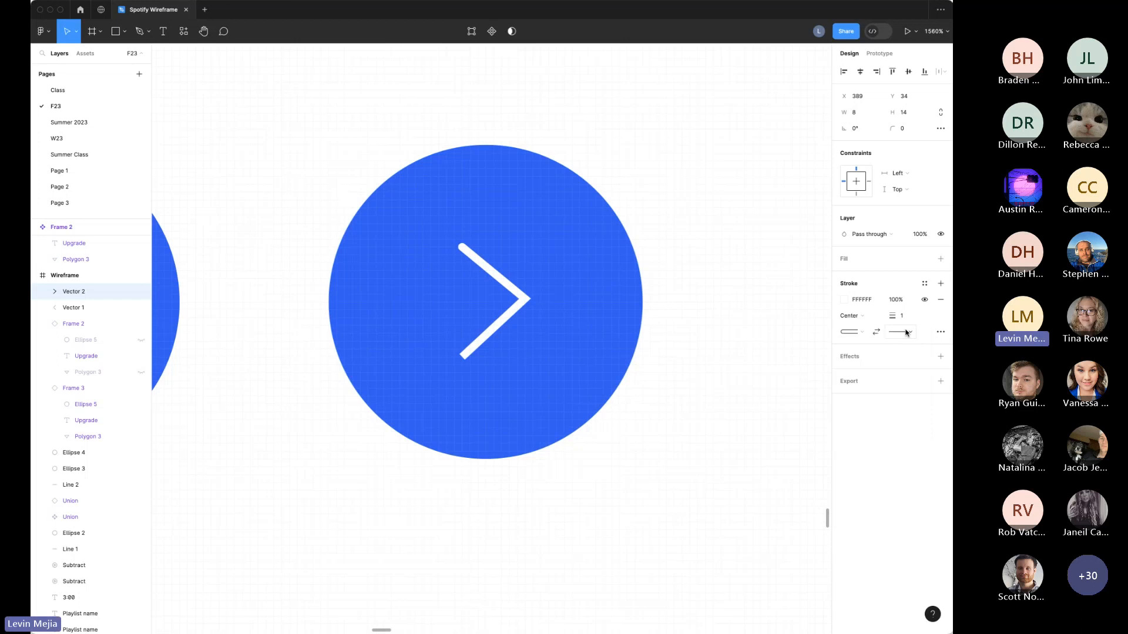
click(899, 332)
click(867, 412)
click(778, 399)
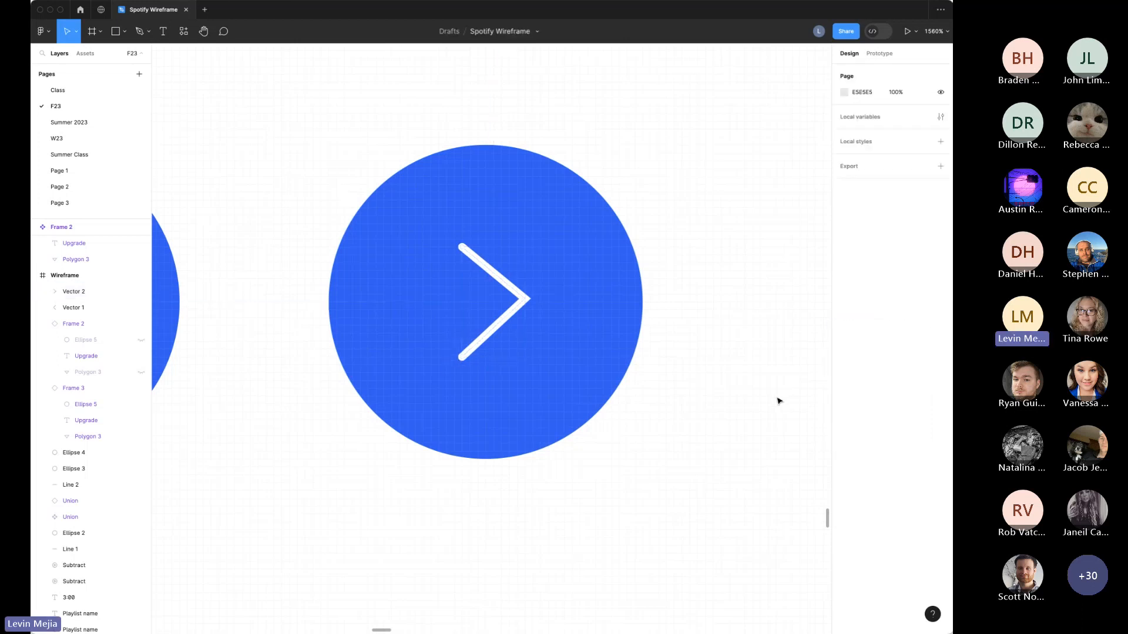
Step: Set the right-pointing chevron's corner radius to 1
key(super+minus)
key(super+minus)
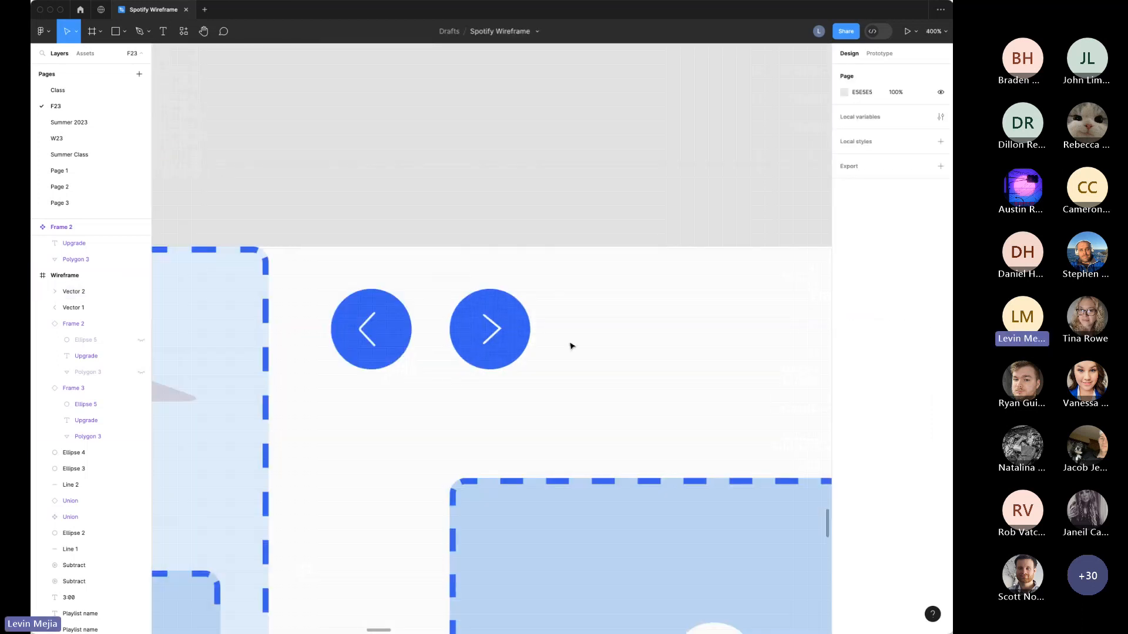
click(492, 329)
click(921, 128)
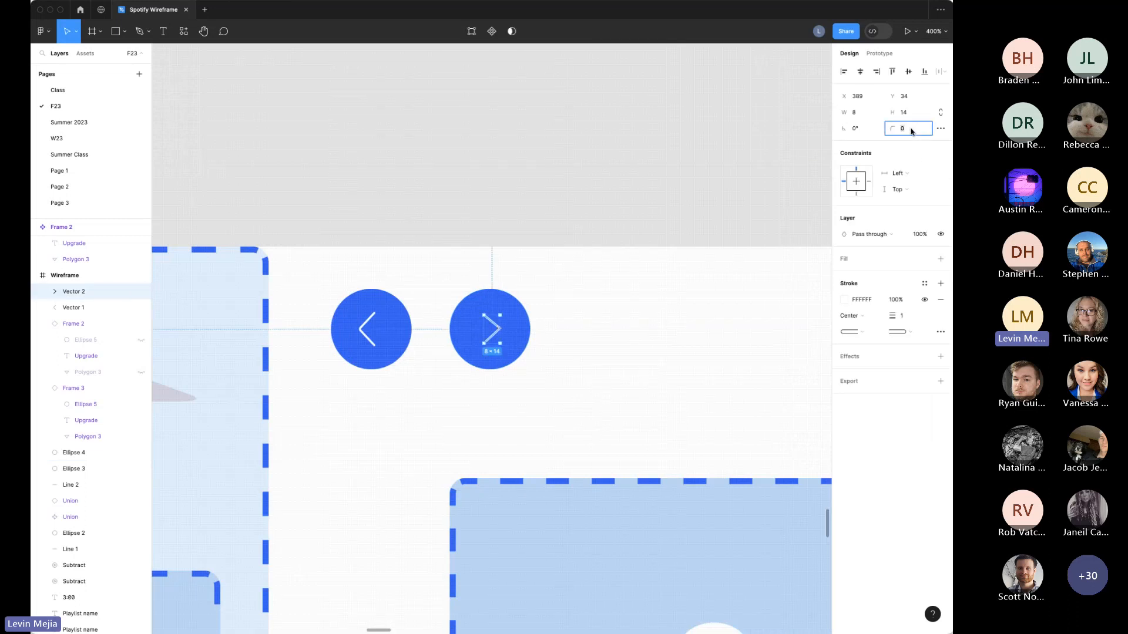
text(1)
key(Tab)
click(637, 387)
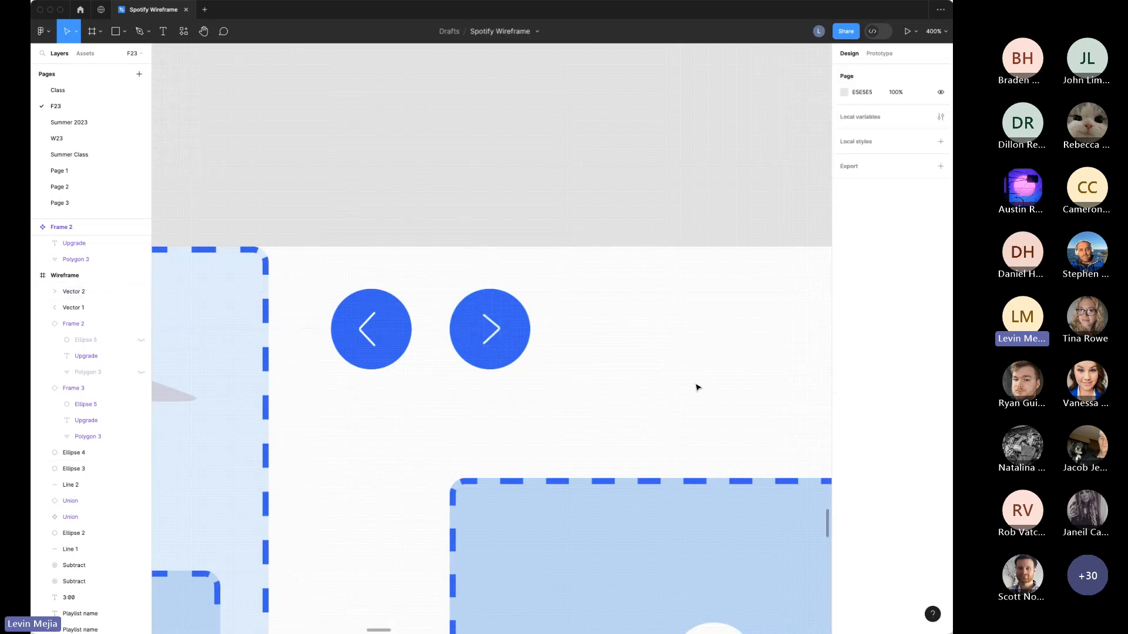
Step: Move the right circle together with its chevron slightly closer to the left circle in the wireframe header
key(shift+0)
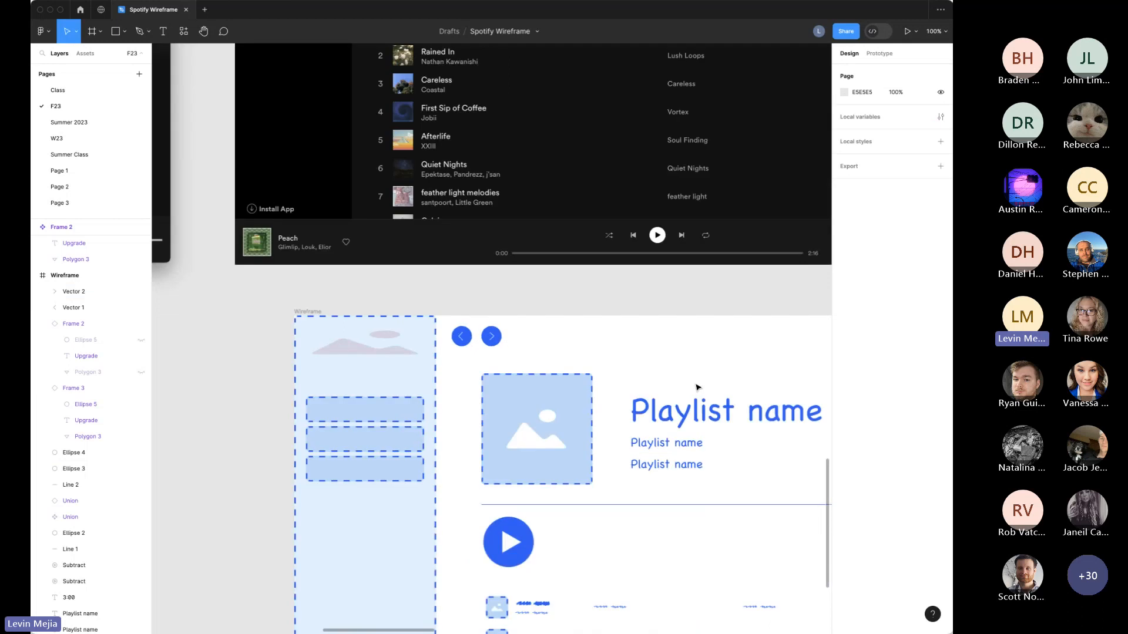
drag(529, 335, 491, 338)
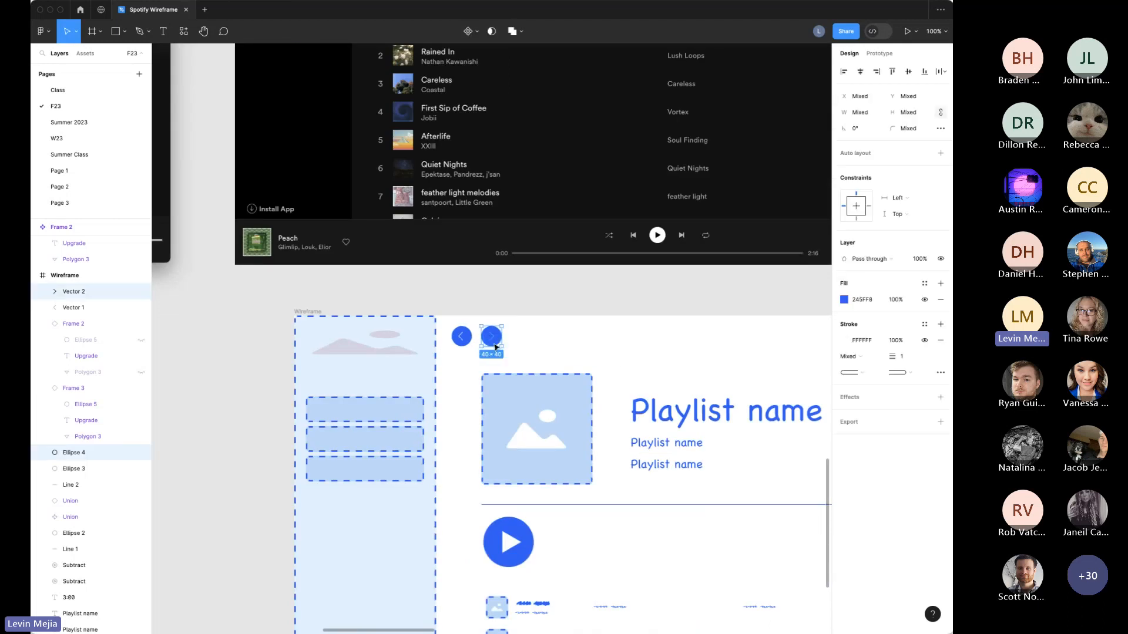
click(557, 335)
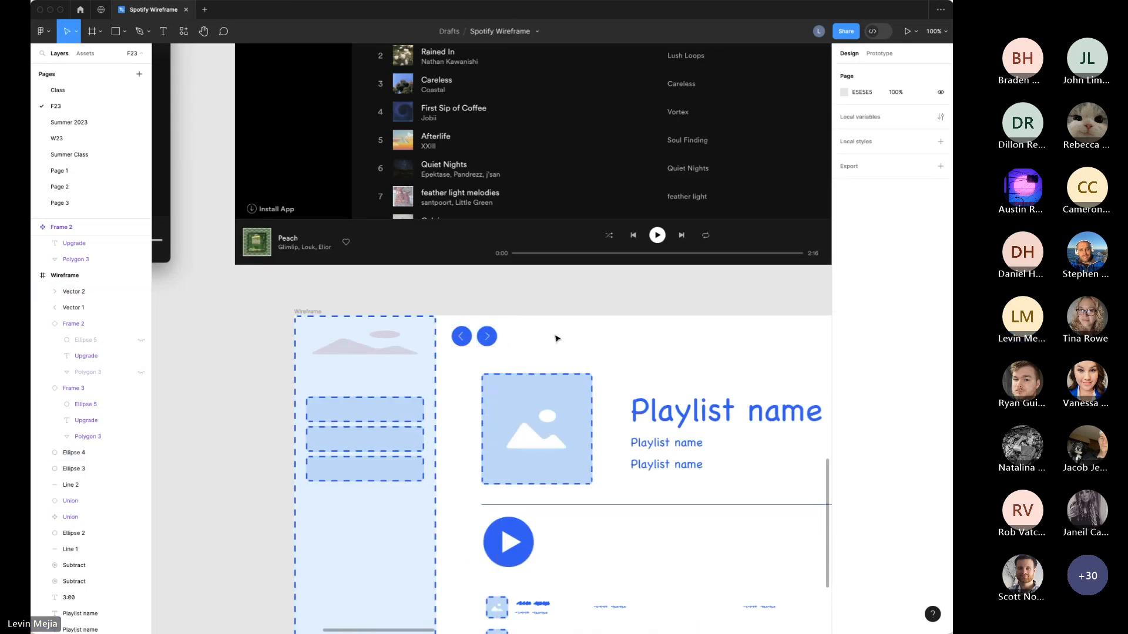
Step: Copy the wireframe's sidebar with its logo placeholder and menu boxes to the left edge of the empty Frame 1
key(minus)
key(minus)
scroll(588, 344, left, 2)
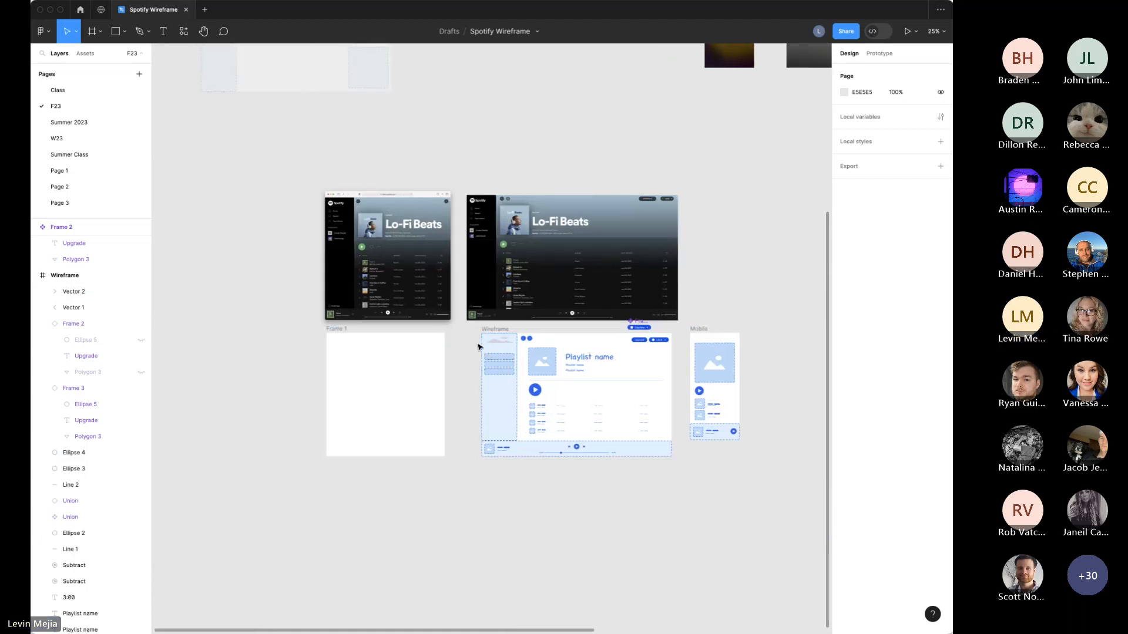
drag(469, 336, 353, 405)
click(430, 427)
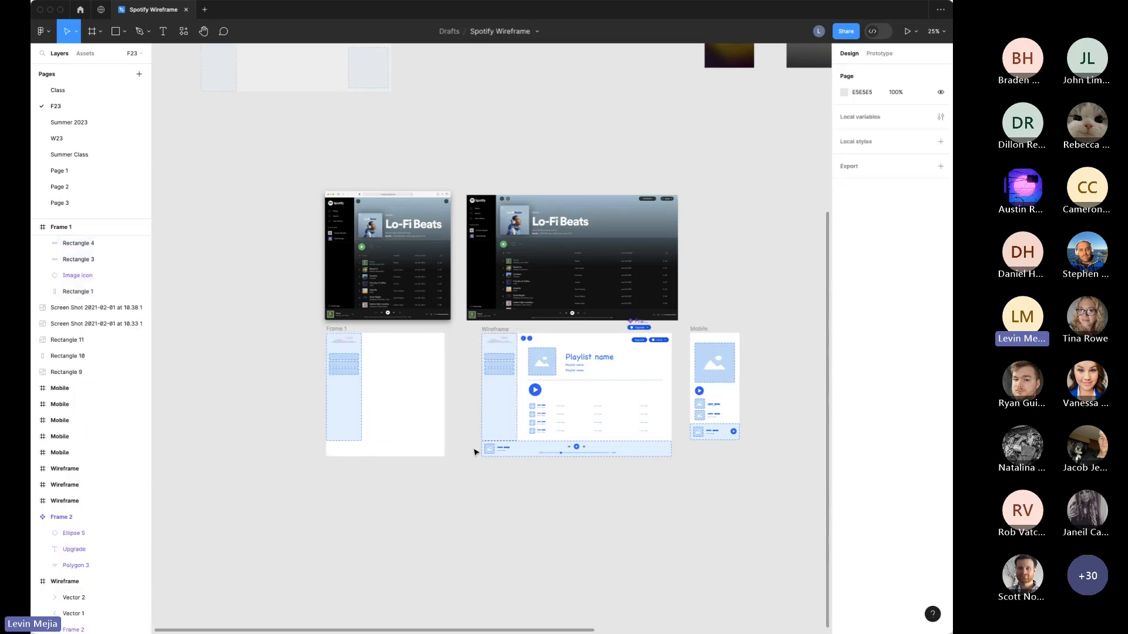
Step: Try to fit a copy of the player bar, squeezed to about 1047 × 127, along the bottom of Frame 1
drag(475, 450, 450, 451)
key(Delete)
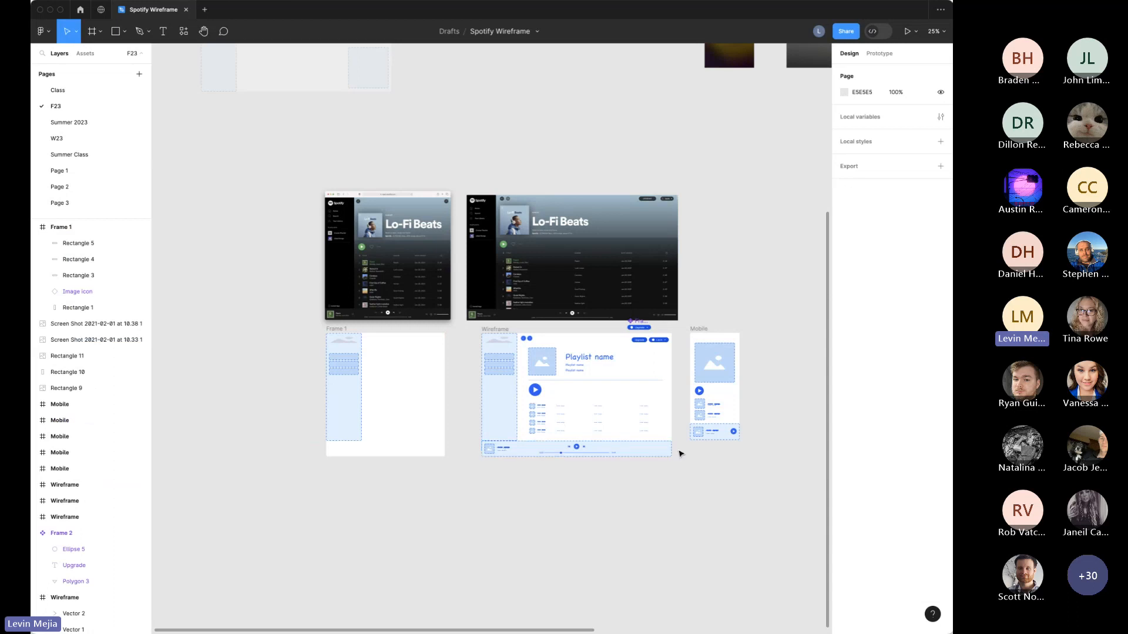
key(ctrl+z)
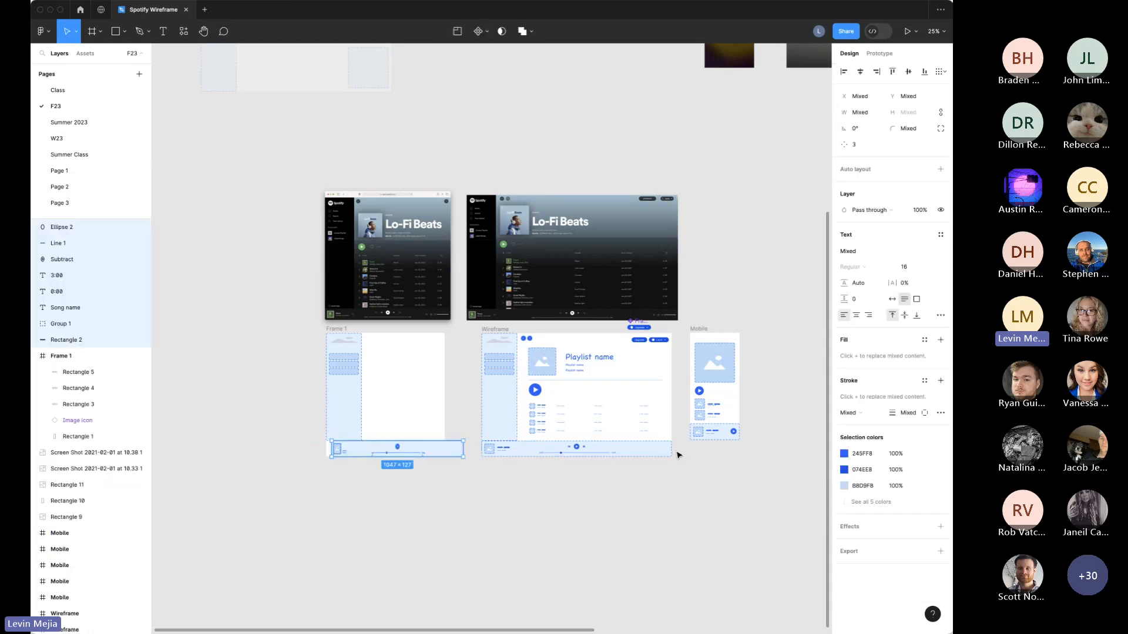
drag(464, 446, 283, 509)
click(459, 442)
scroll(485, 382, up, 5)
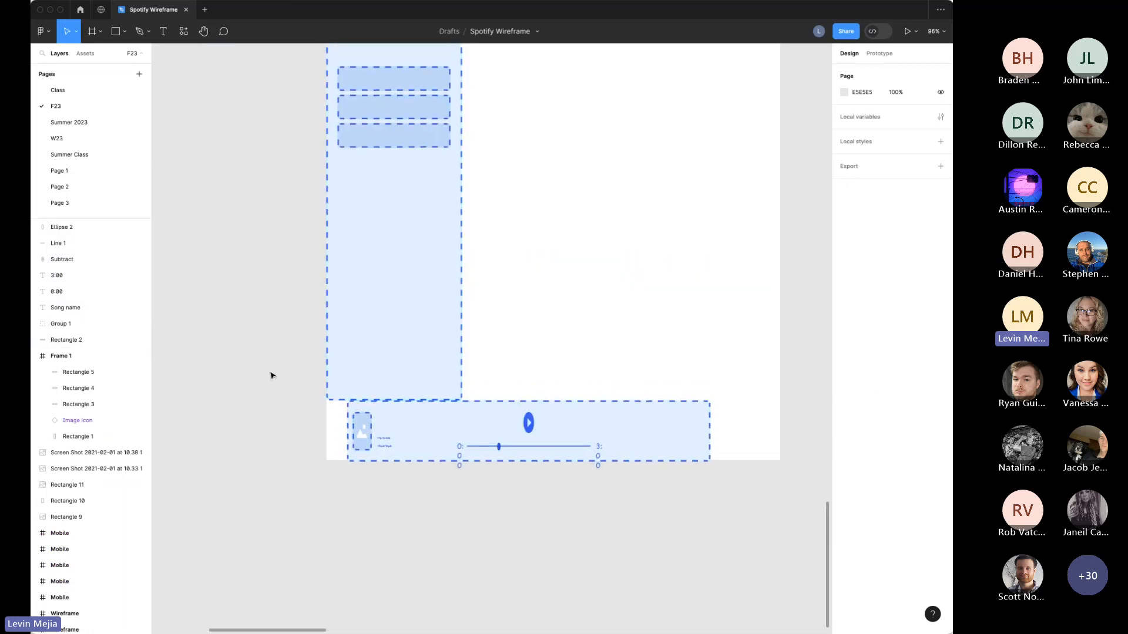
drag(263, 365, 767, 543)
Step: Hide the interface around the canvas to get a larger view of Frame 1
key(super+backslash)
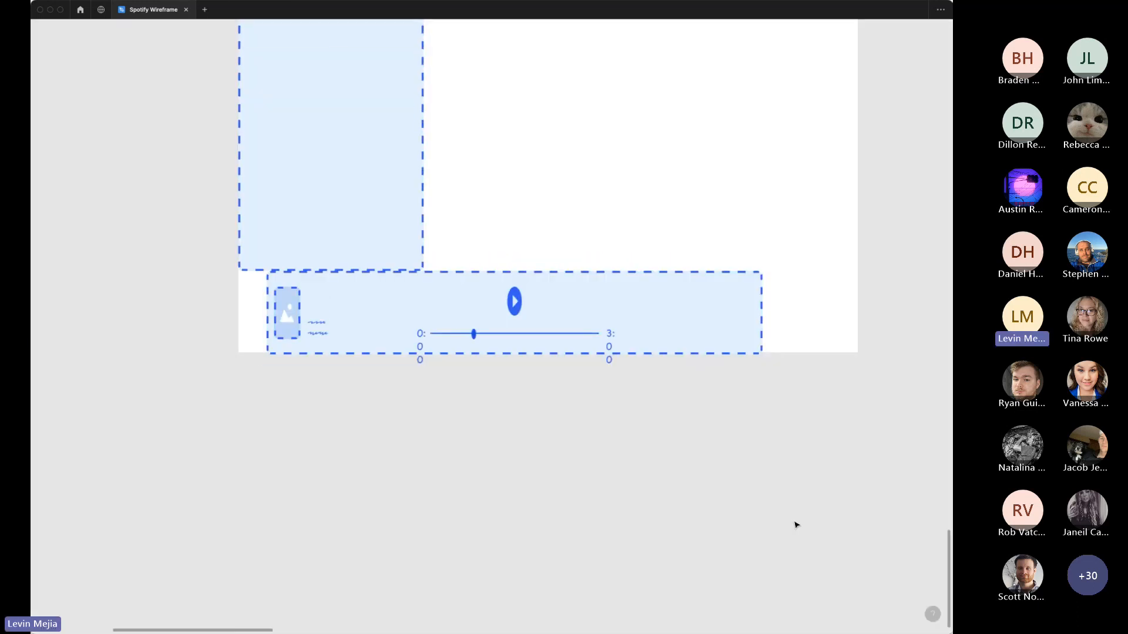
scroll(796, 525, right, 2)
scroll(797, 525, up, 3)
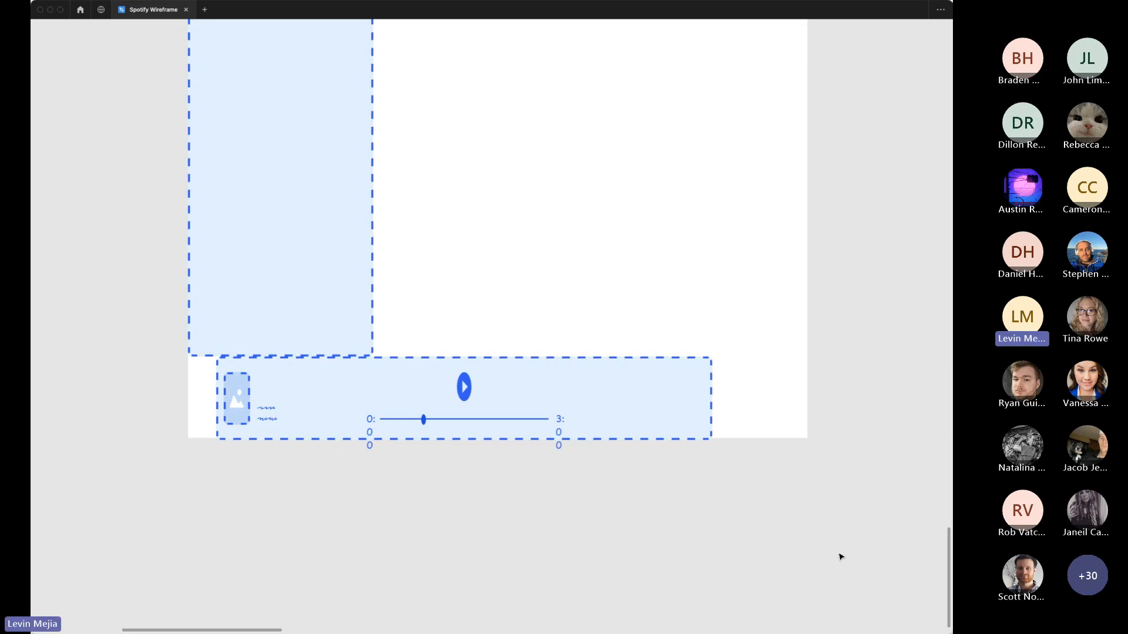
Step: Delete the distorted player bar copy from Frame 1
key(super+minus)
key(super+minus)
drag(607, 351, 374, 399)
key(BackSpace)
Step: Duplicate the wireframe's full player bar at 1512 × 127 and place the copy below Frame 1
scroll(564, 411, right, 3)
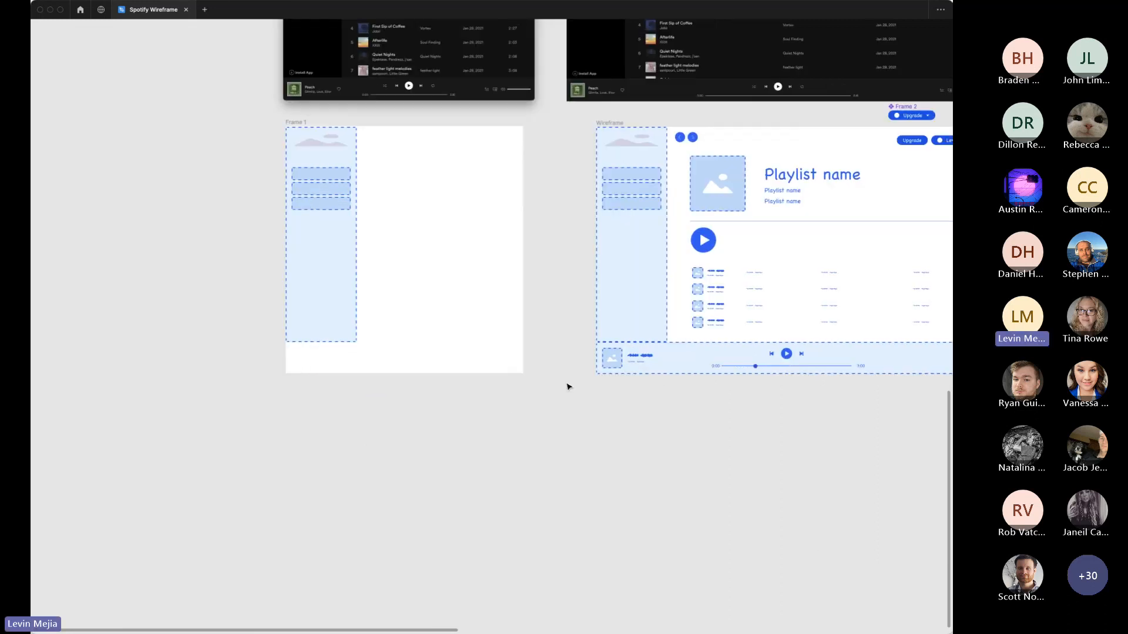
scroll(546, 379, right, 6)
drag(407, 353, 821, 393)
drag(764, 357, 396, 428)
scroll(397, 429, left, 5)
scroll(396, 430, up, 1)
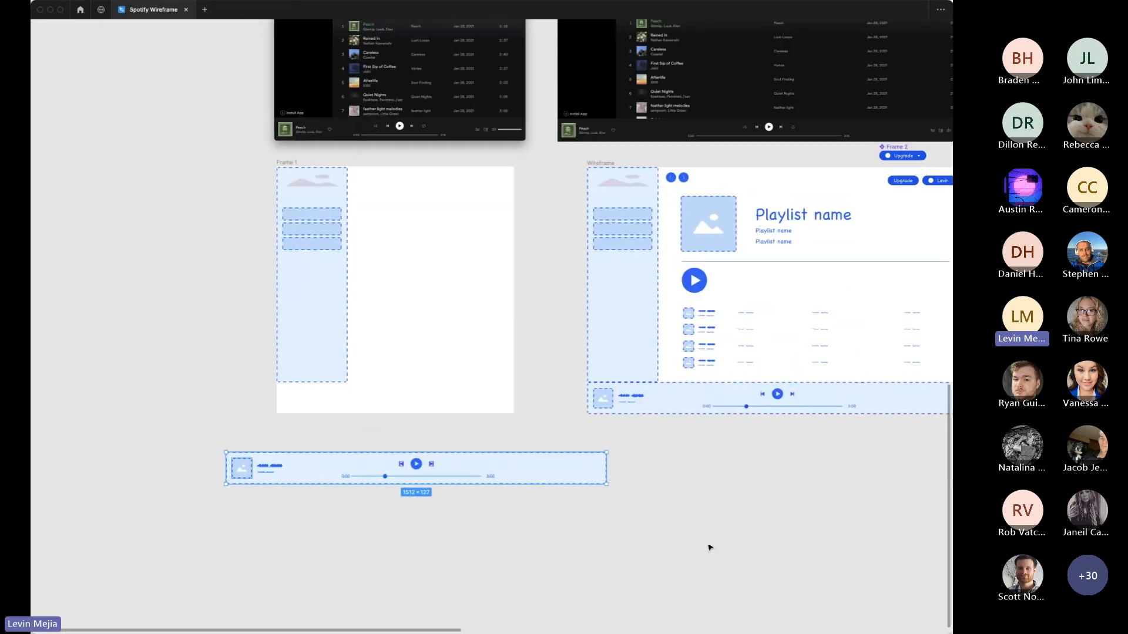
Step: Try scaling all elements of the copied player bar together to about 983 × 127, then undo it
click(619, 477)
drag(215, 437, 677, 567)
drag(609, 470, 474, 484)
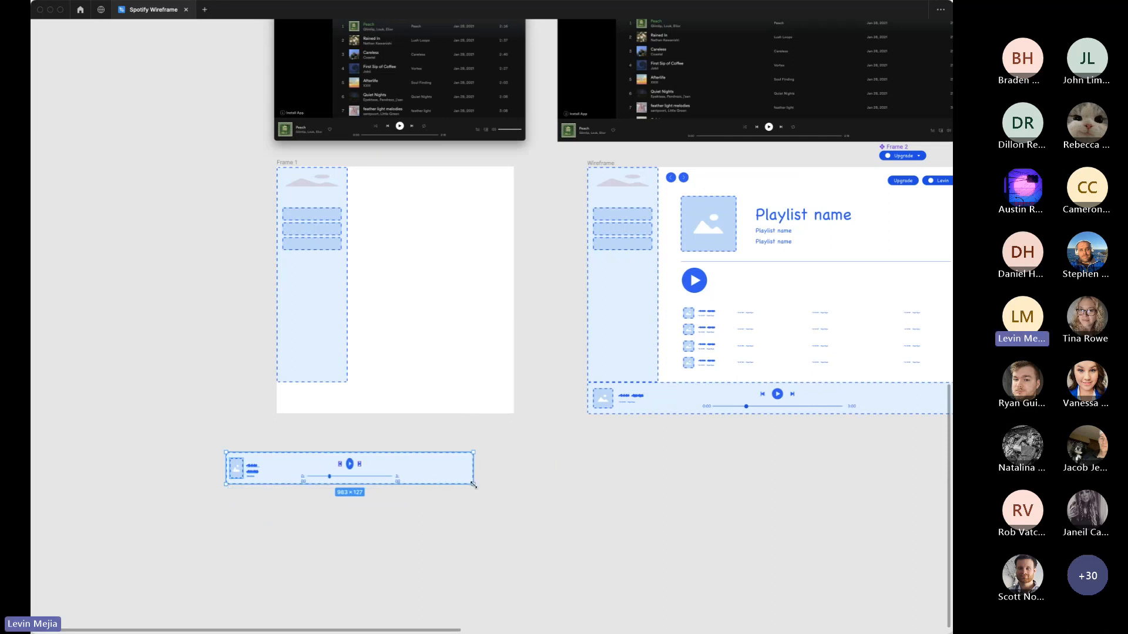
key(super+z)
click(645, 477)
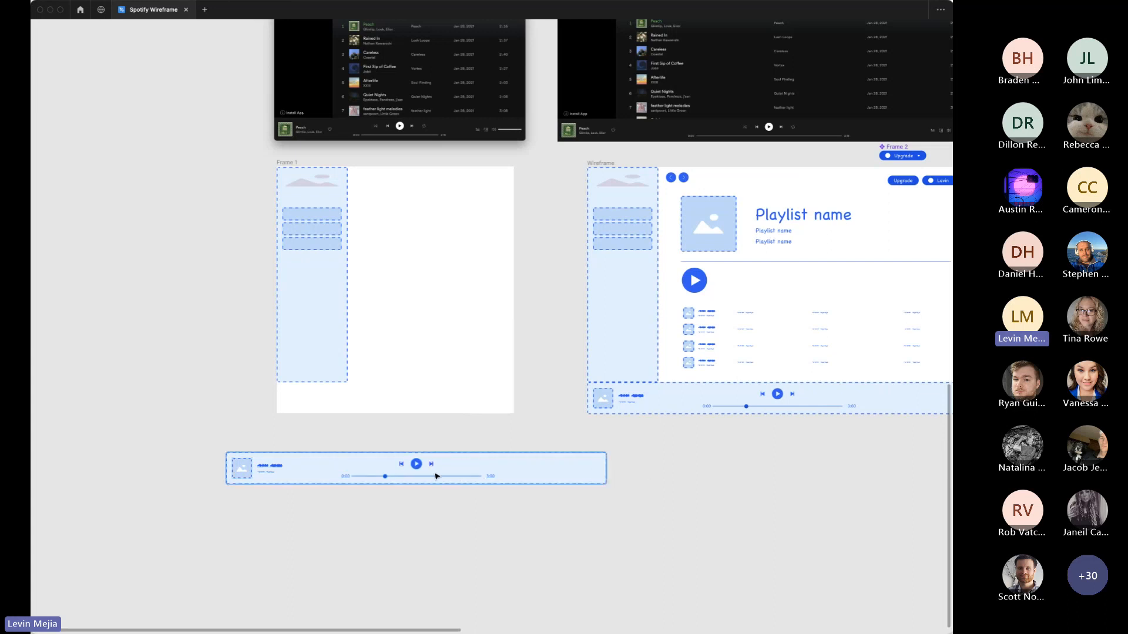
Step: Narrow only the copied player bar's background so its right edge lines up with Frame 1's right edge
click(559, 473)
drag(607, 471, 516, 469)
key(super+z)
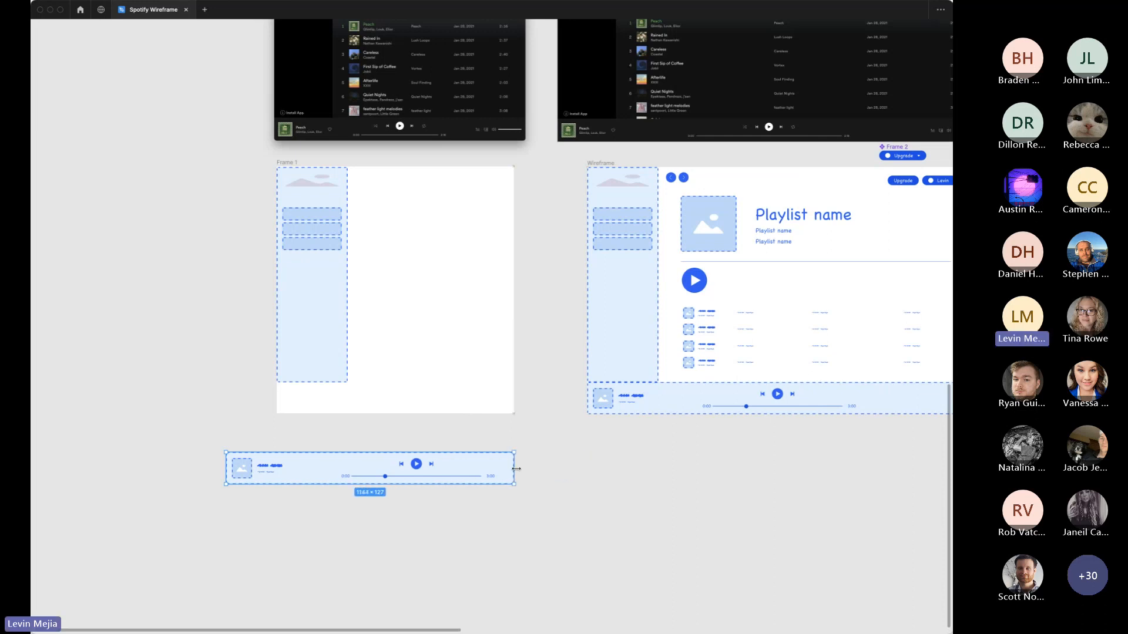
Step: Move the artwork thumbnail and both song text lines to the right within the copied player bar
scroll(525, 473, left, 2)
key(z)
drag(290, 429, 646, 539)
click(249, 283)
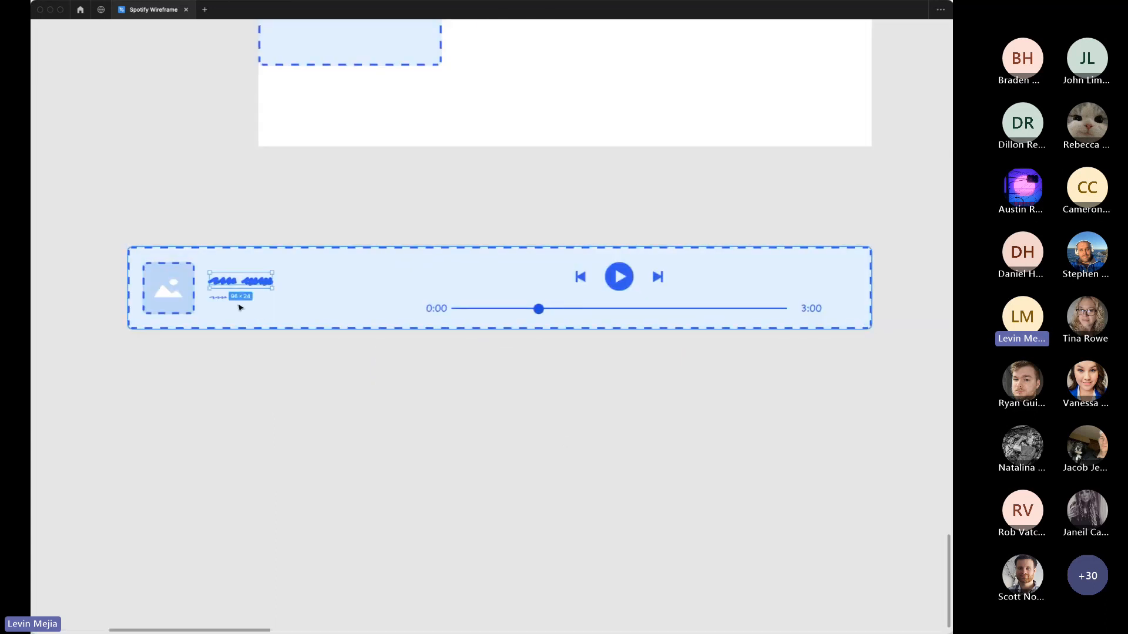
shift+click(238, 298)
shift+click(172, 298)
drag(194, 299, 297, 299)
Step: Pull the left edge of the player bar's background in towards the thumbnail, making it 999 wide
click(184, 297)
drag(125, 284, 222, 285)
click(156, 327)
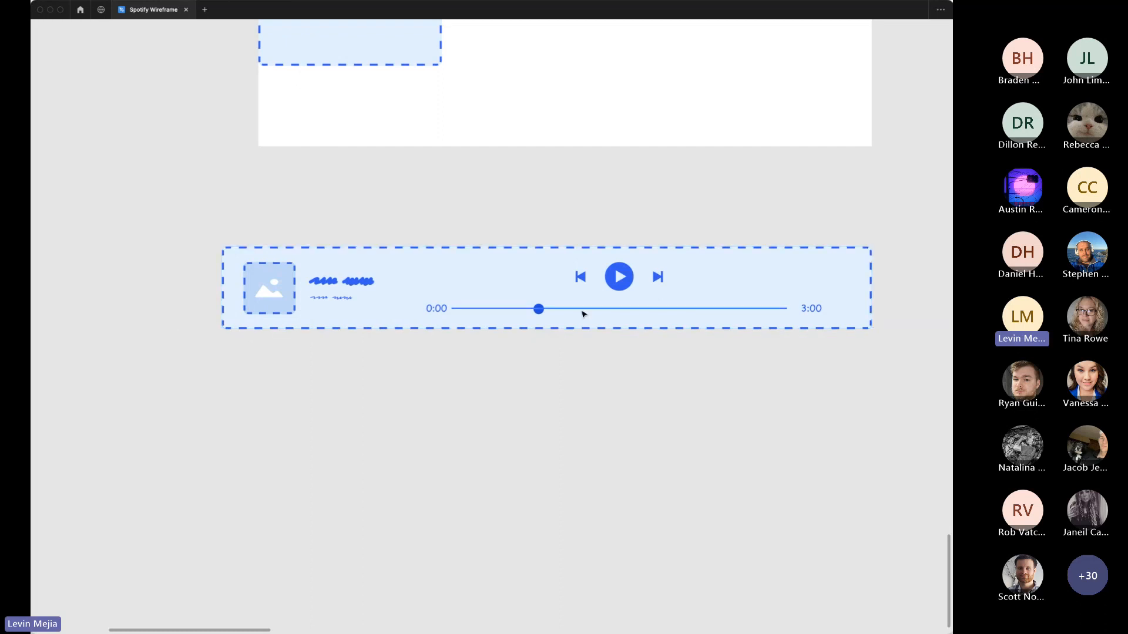
Step: Shorten the progress line from its right end and shift the line with its handle and time labels right
click(678, 310)
drag(789, 310, 711, 310)
shift+click(449, 311)
shift+click(813, 309)
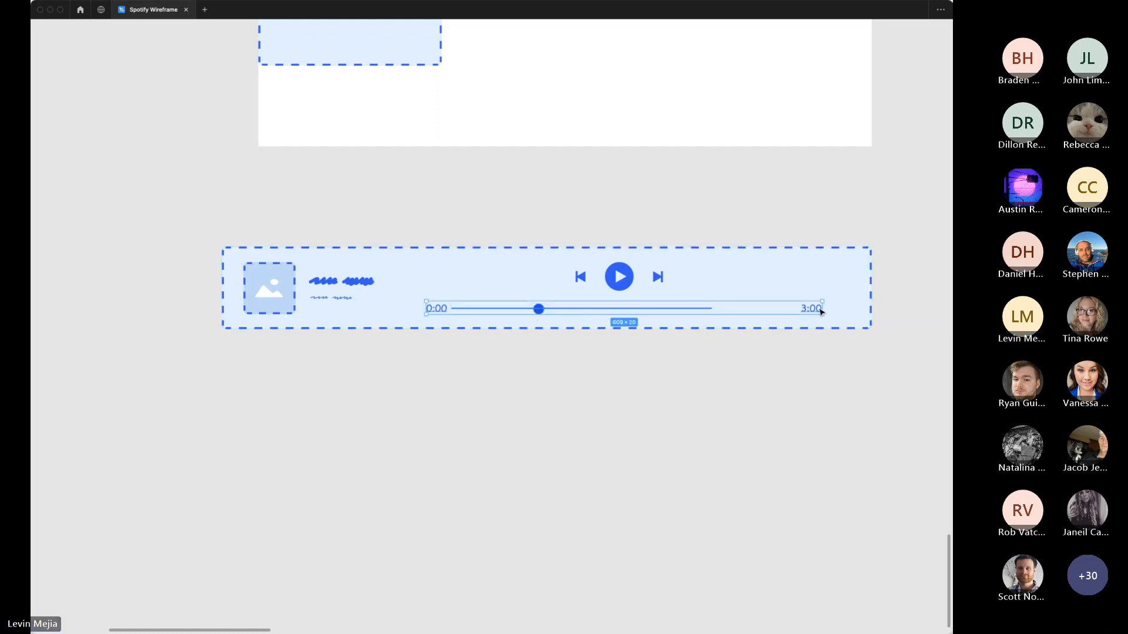
key(shift+a)
drag(753, 310, 692, 309)
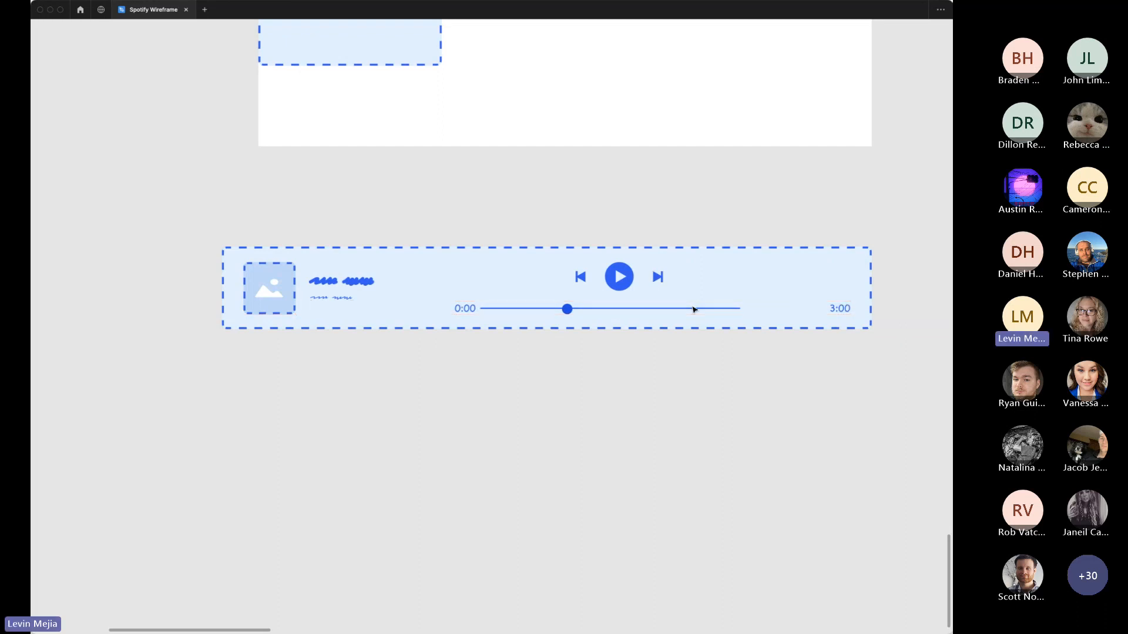
Step: Move the 3:00 label beside the progress line's end and pull the background's right edge in close to it
click(845, 314)
drag(846, 316, 762, 316)
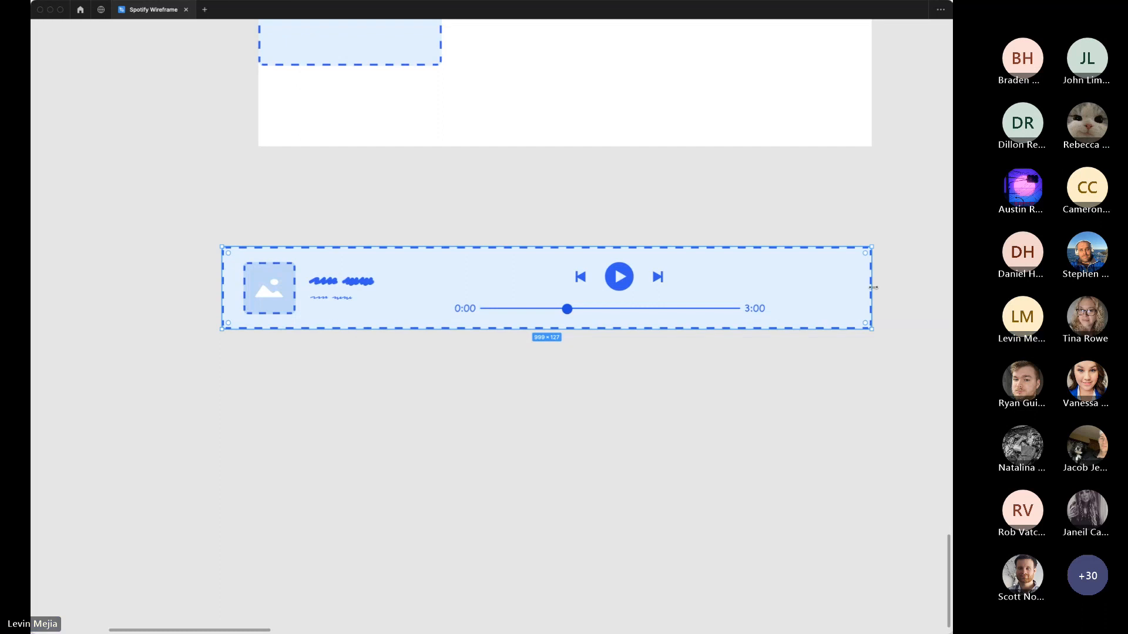
drag(871, 288, 790, 288)
scroll(812, 271, down, 1)
click(817, 272)
Step: Move the whole compact player bar into Frame 1, placing it at the bottom beneath the sidebar
scroll(700, 310, up, 5)
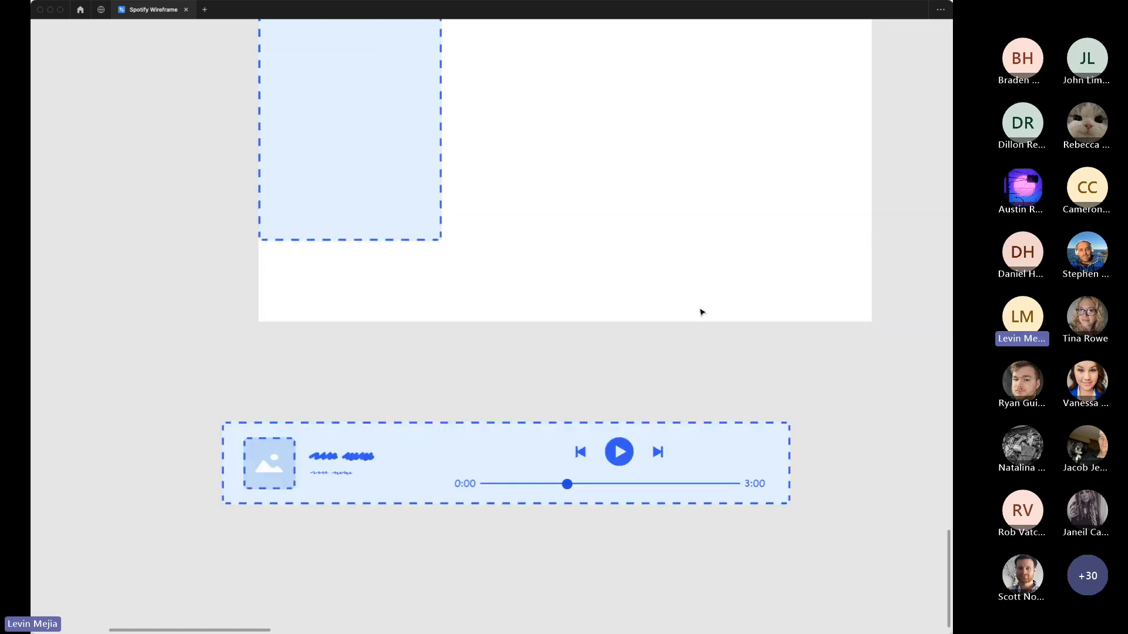
scroll(572, 347, down, 3)
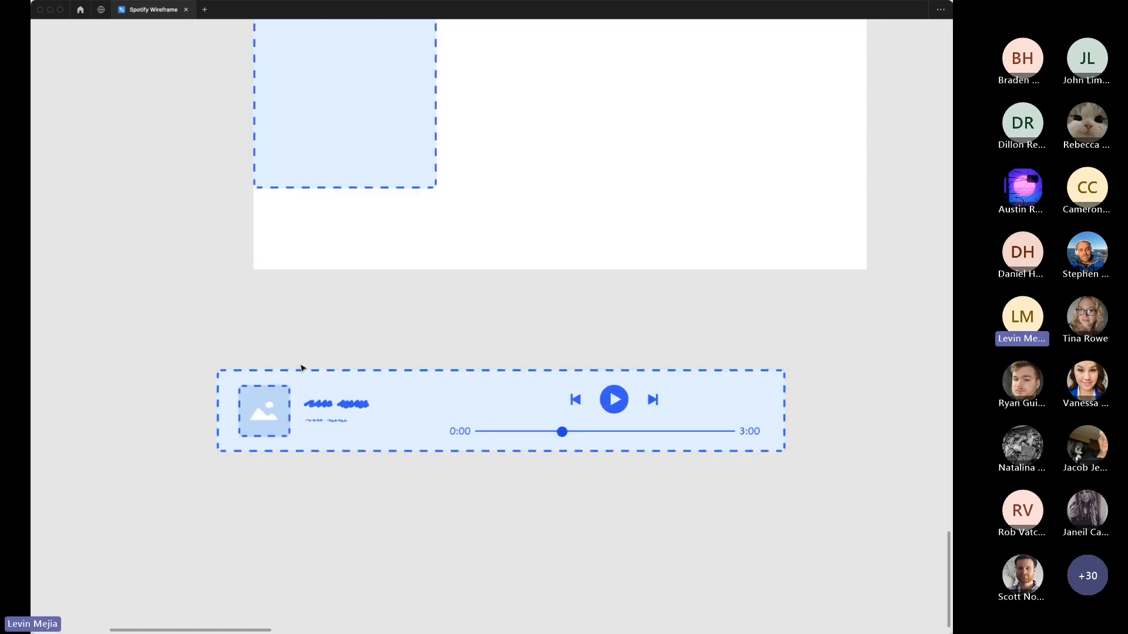
drag(161, 329, 853, 521)
drag(510, 443, 546, 257)
Step: Widen the player bar's background to Frame 1's full width of 943 and nudge it up to fit the bottom edge
scroll(643, 382, up, 3)
scroll(644, 383, right, 2)
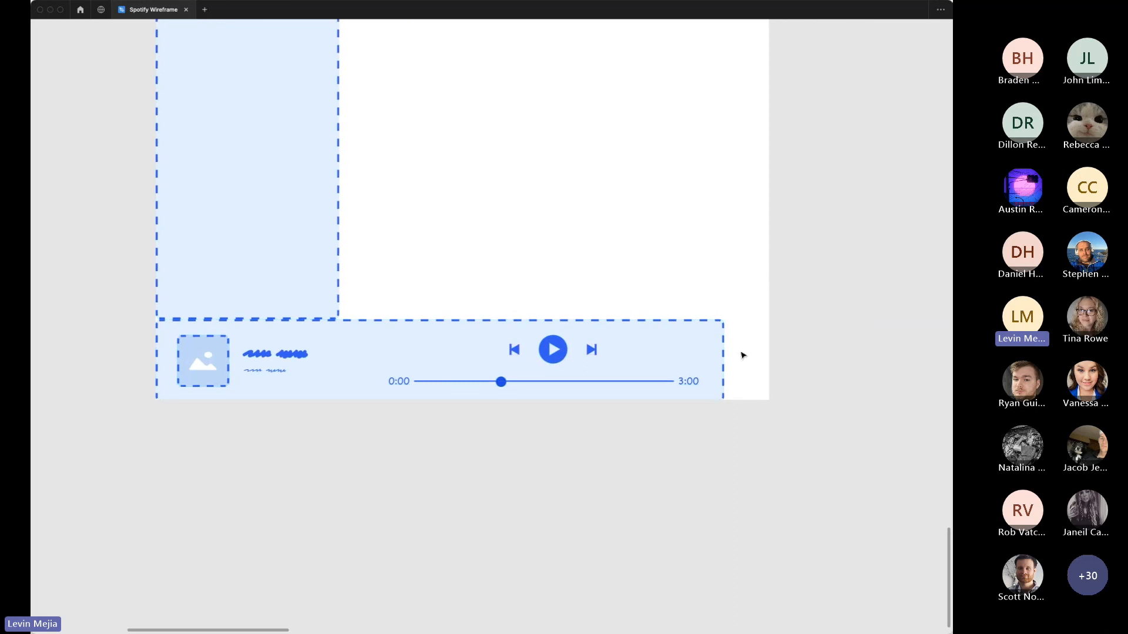
drag(726, 358, 769, 358)
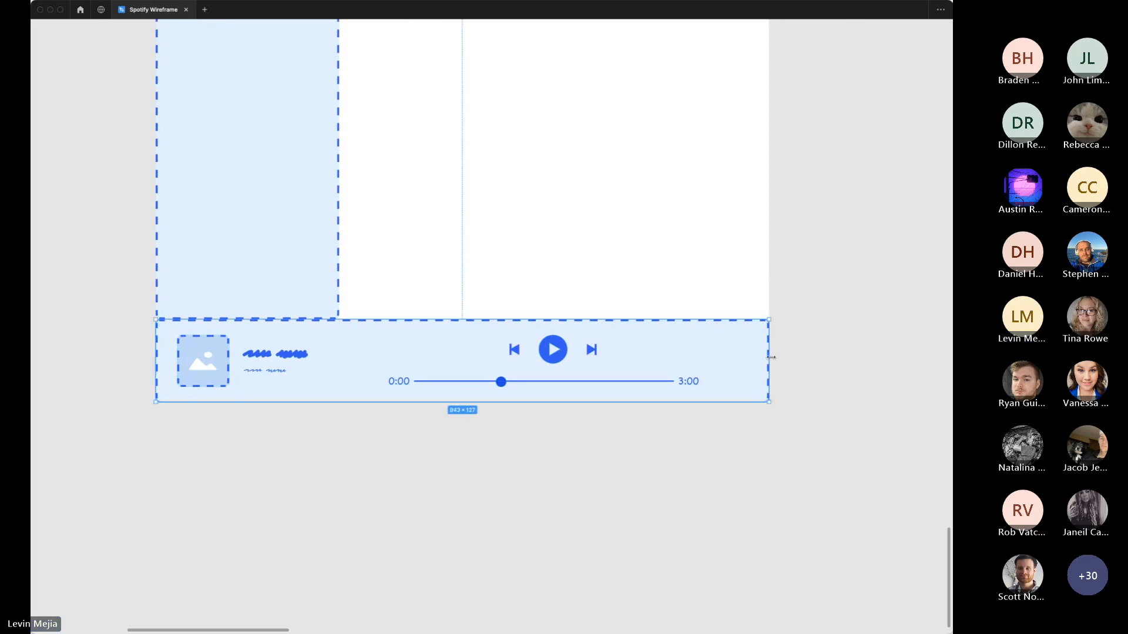
click(796, 355)
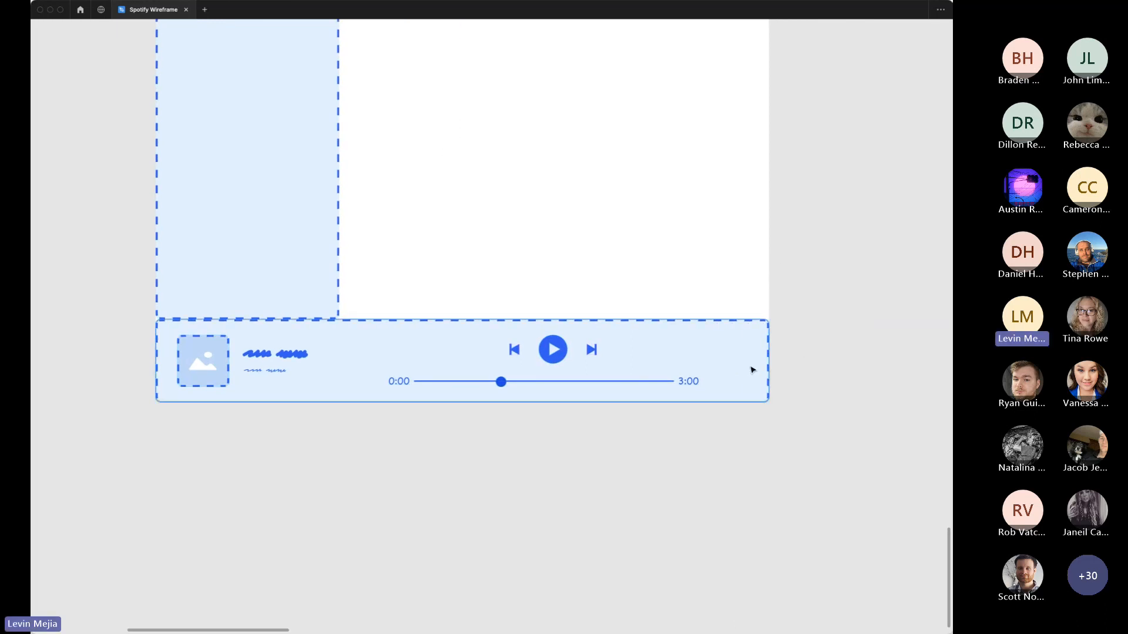
click(751, 368)
click(804, 356)
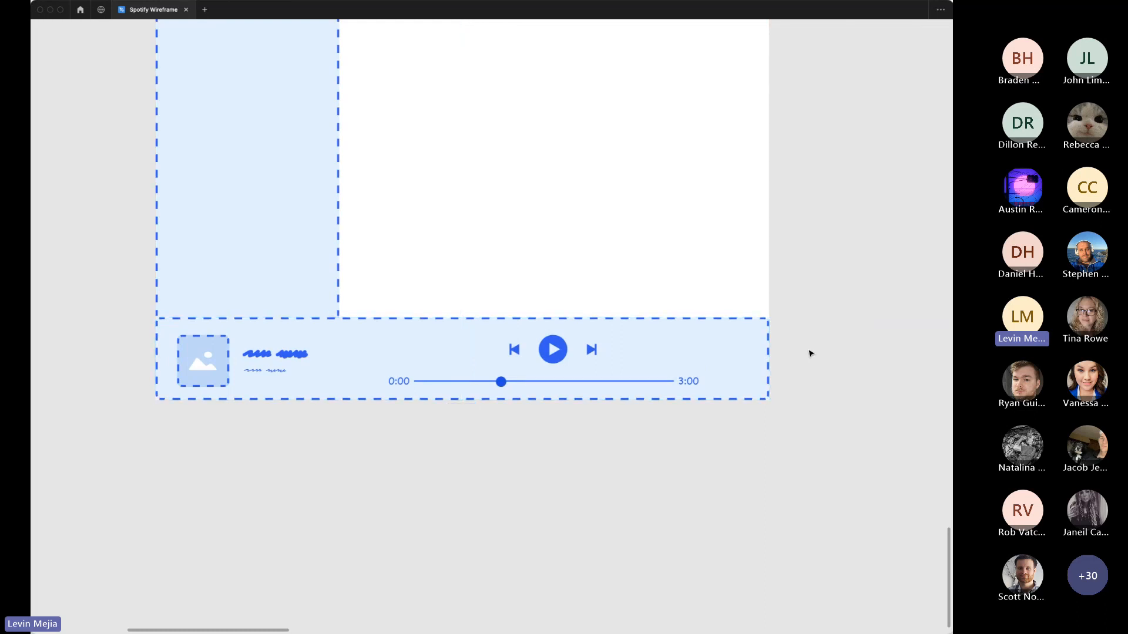
Step: Lock the player bar's background rectangle in Frame 1
click(765, 357)
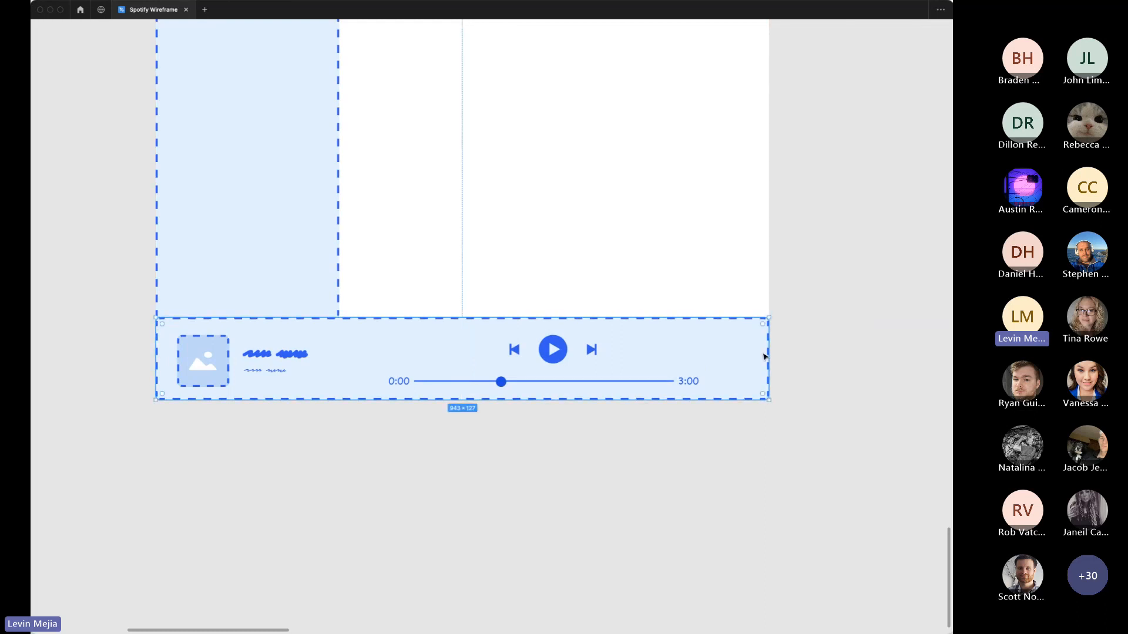
click(701, 297)
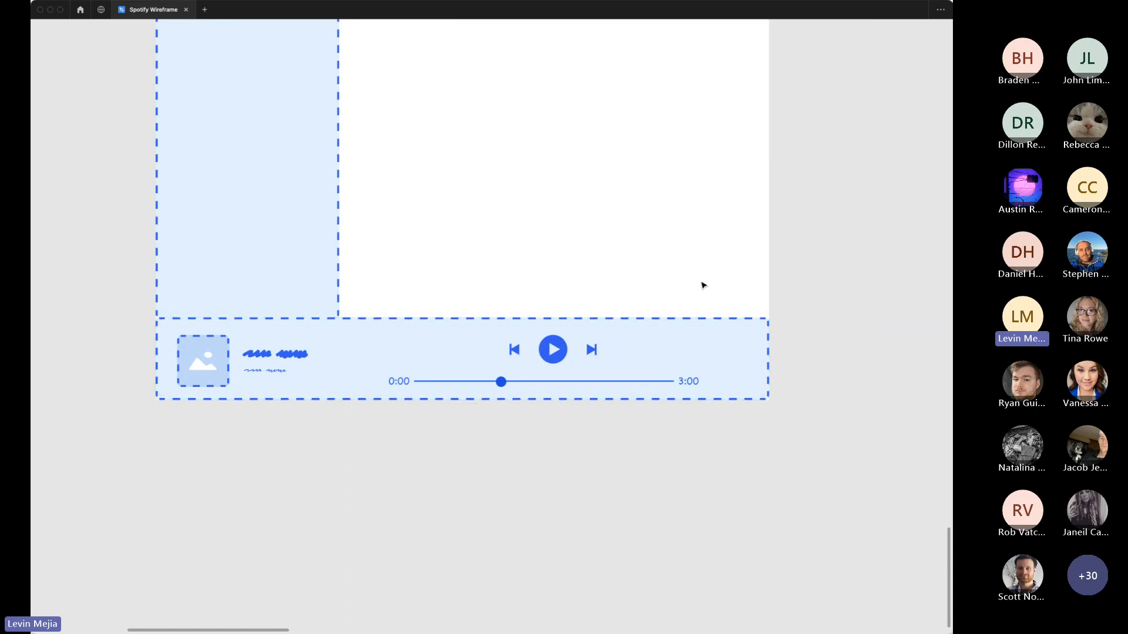
click(742, 333)
right_click(752, 345)
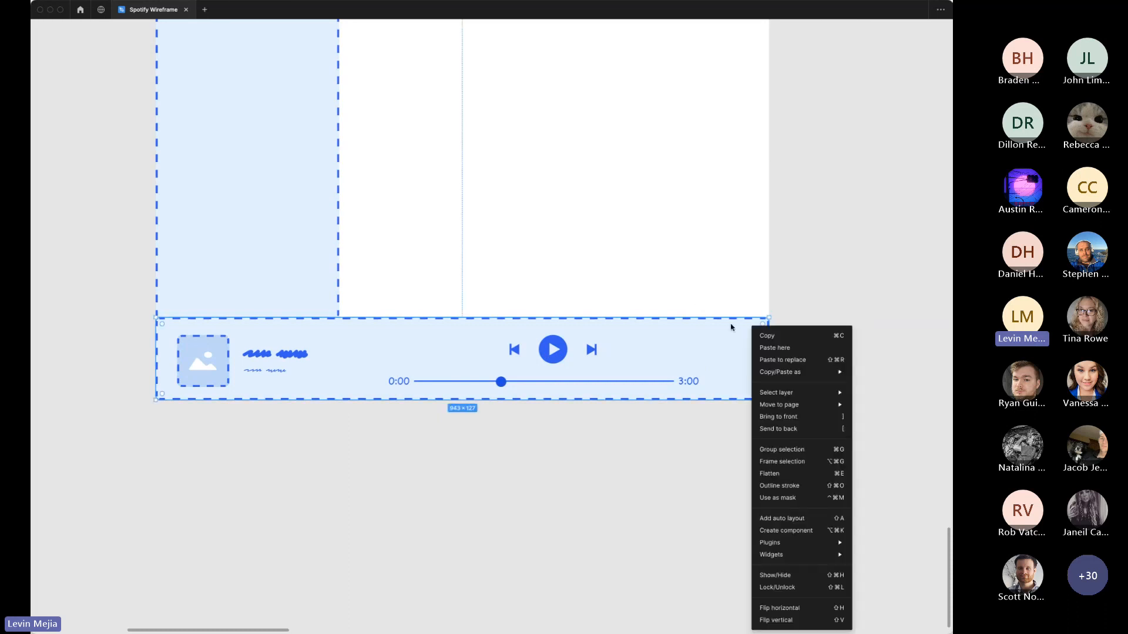
click(787, 590)
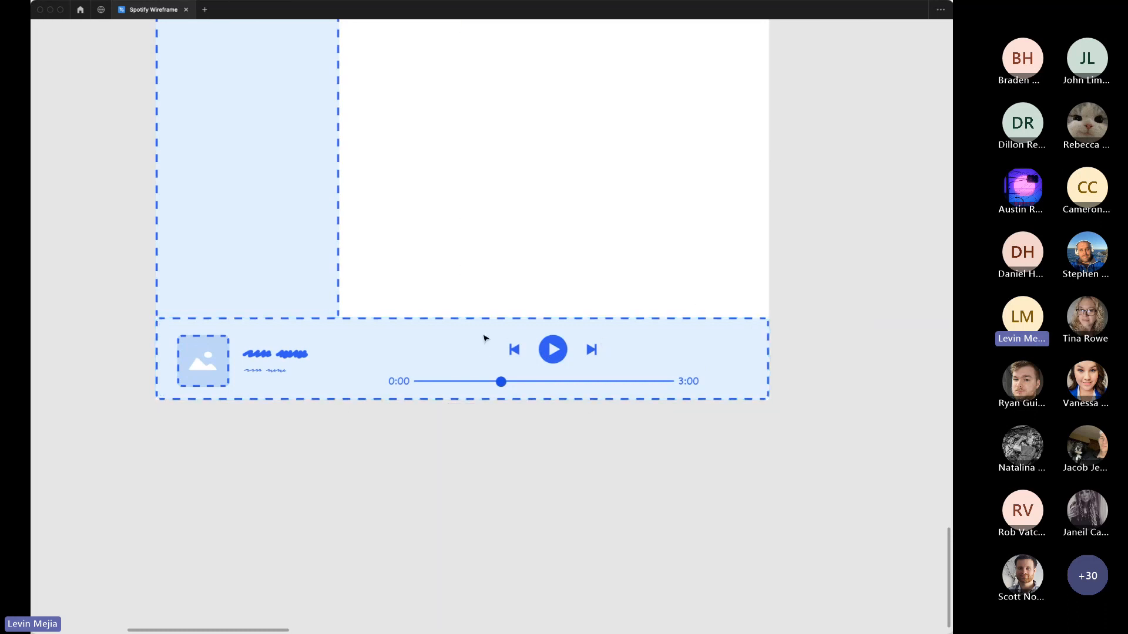
Step: Shift the previous, play and next controls and the progress line with its time labels left to centre them in Frame 1's player bar
drag(482, 334, 631, 363)
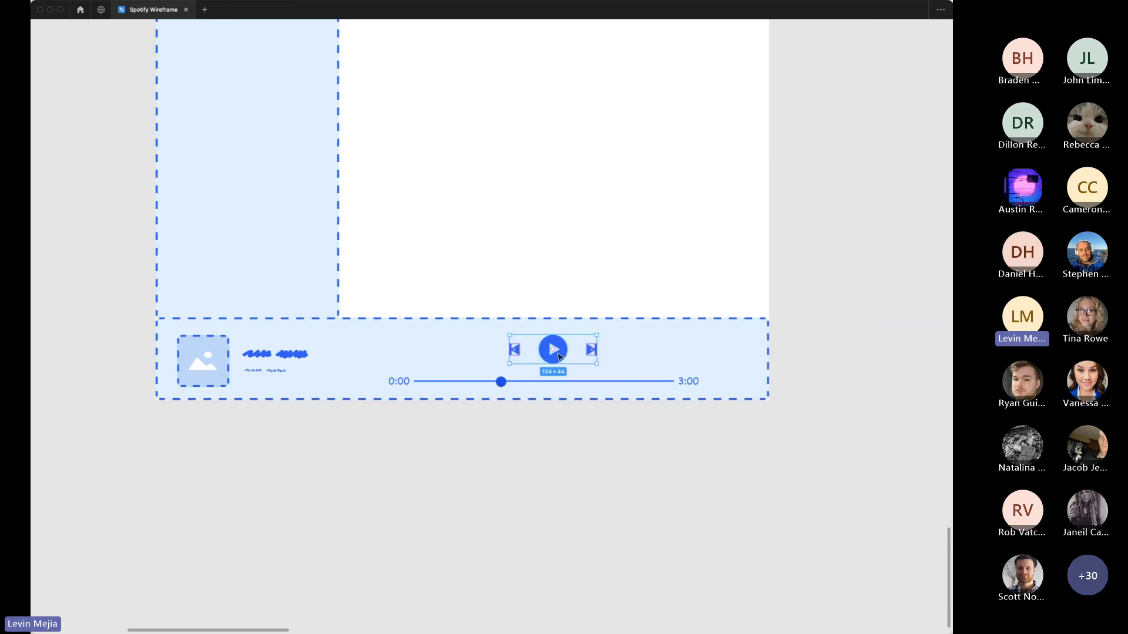
drag(563, 356, 513, 356)
drag(367, 371, 652, 386)
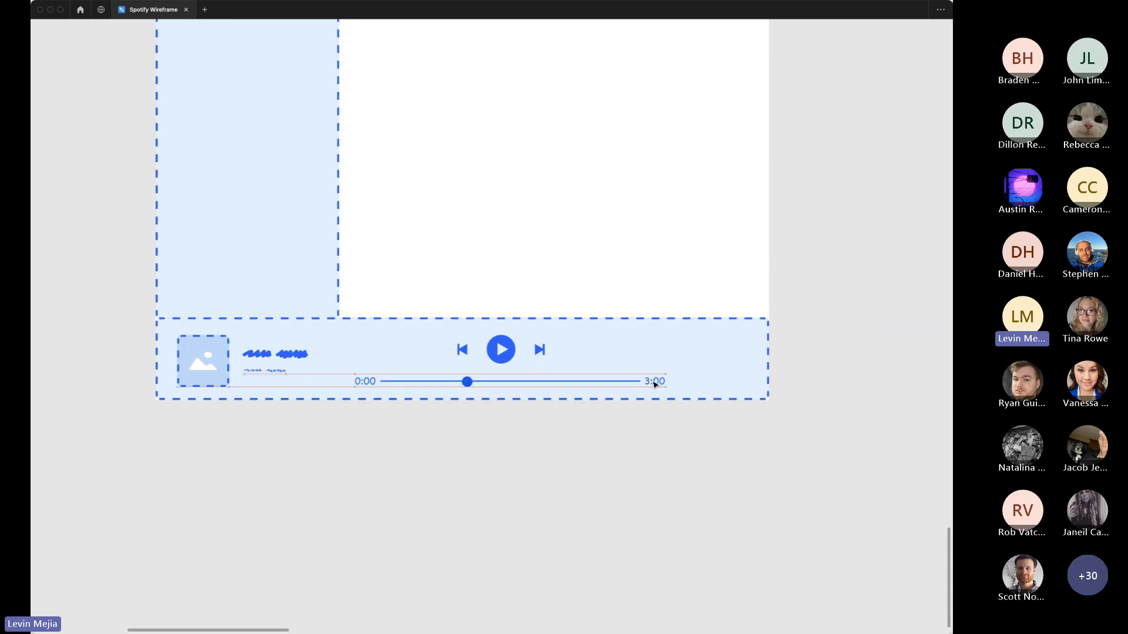
click(709, 392)
Step: Copy the circular back-chevron button from the header of the Wireframe frame
key(super+minus)
key(super+minus)
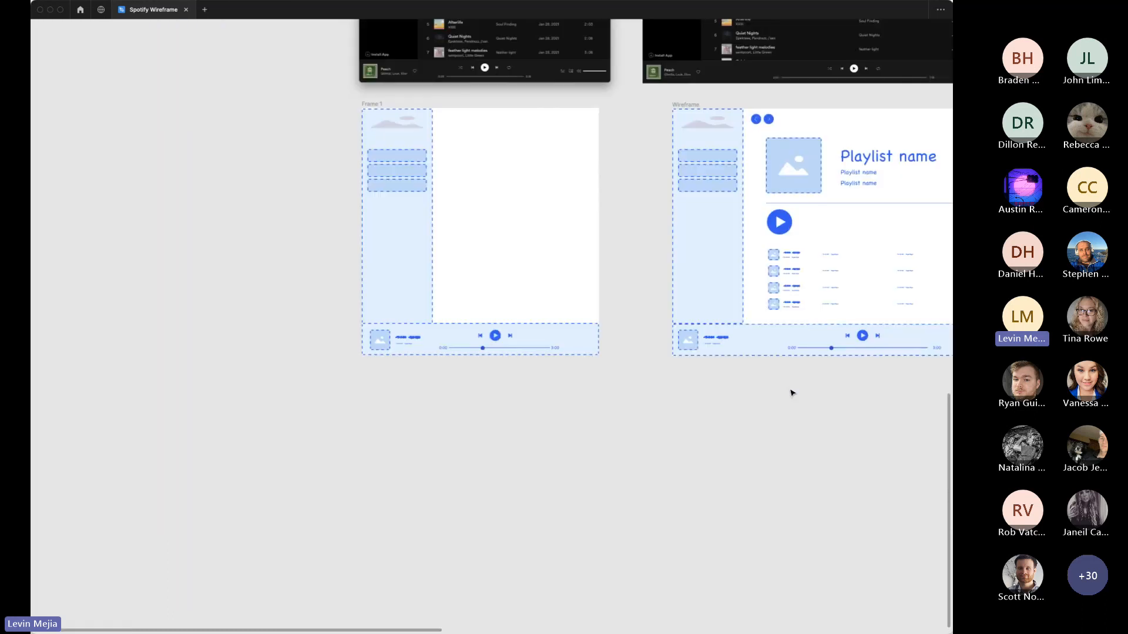
scroll(792, 392, up, 5)
scroll(785, 396, right, 5)
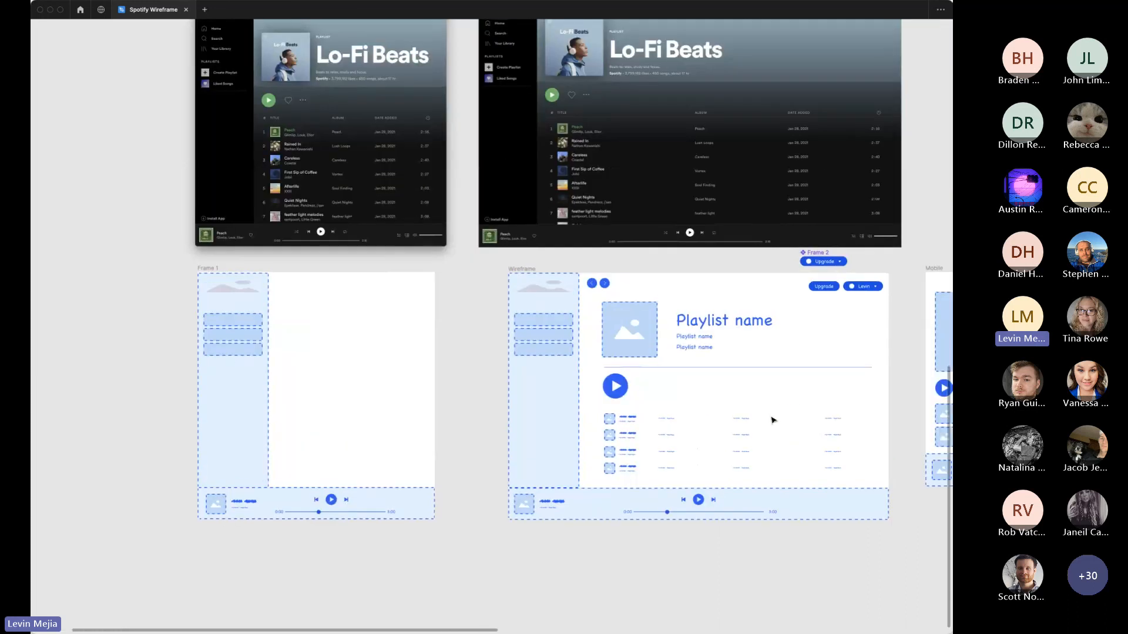
scroll(629, 306, up, 1)
scroll(628, 306, left, 1)
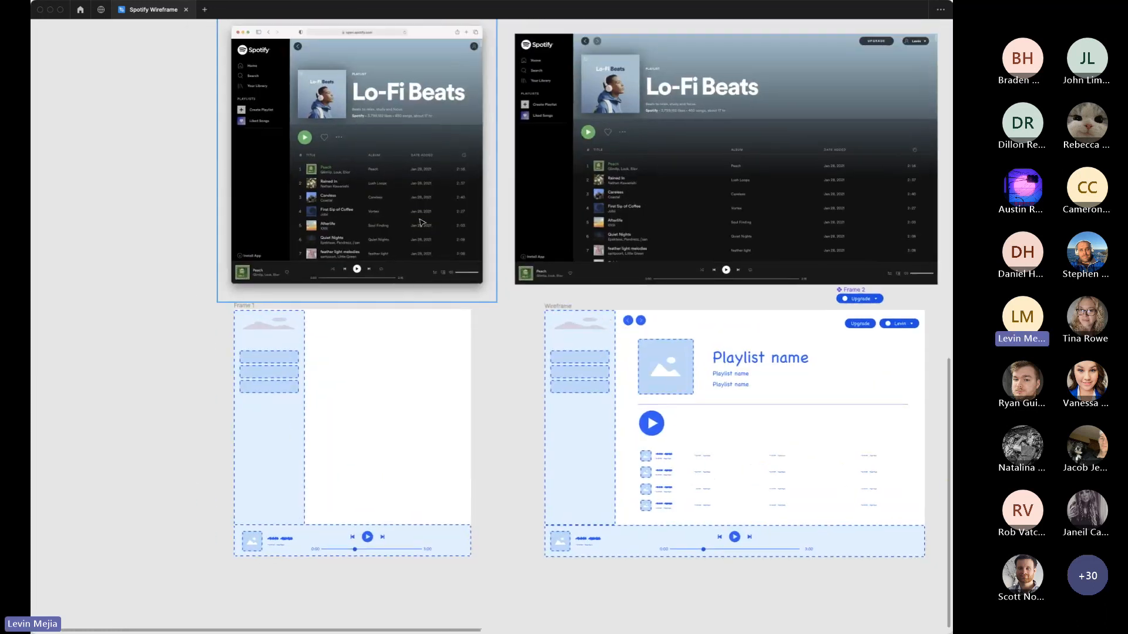
click(628, 321)
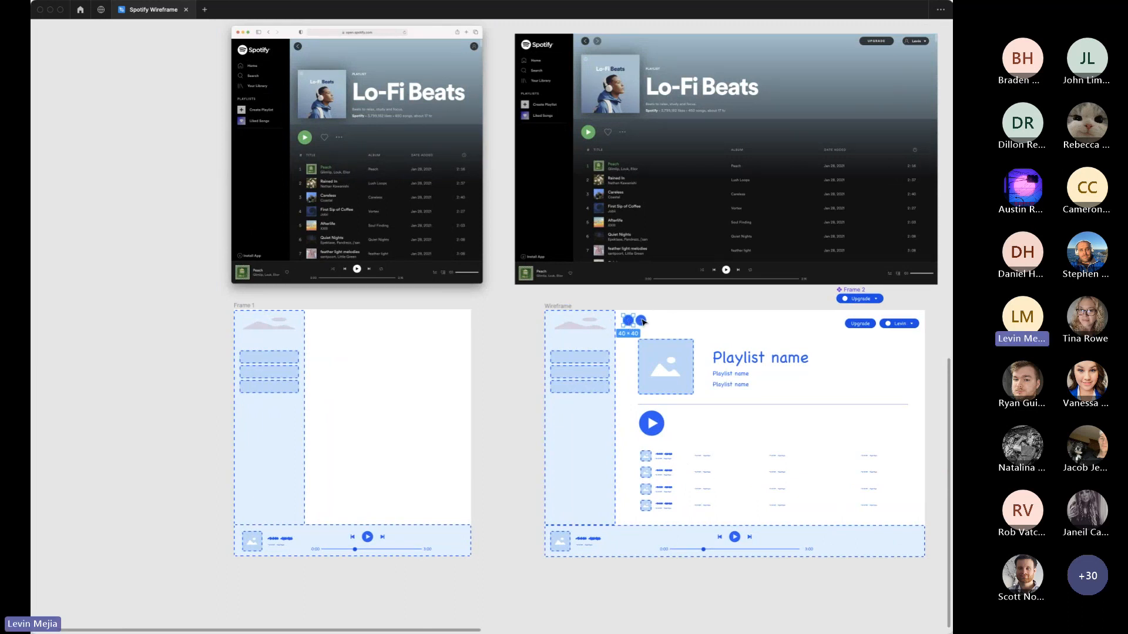
key(z)
drag(569, 290, 691, 388)
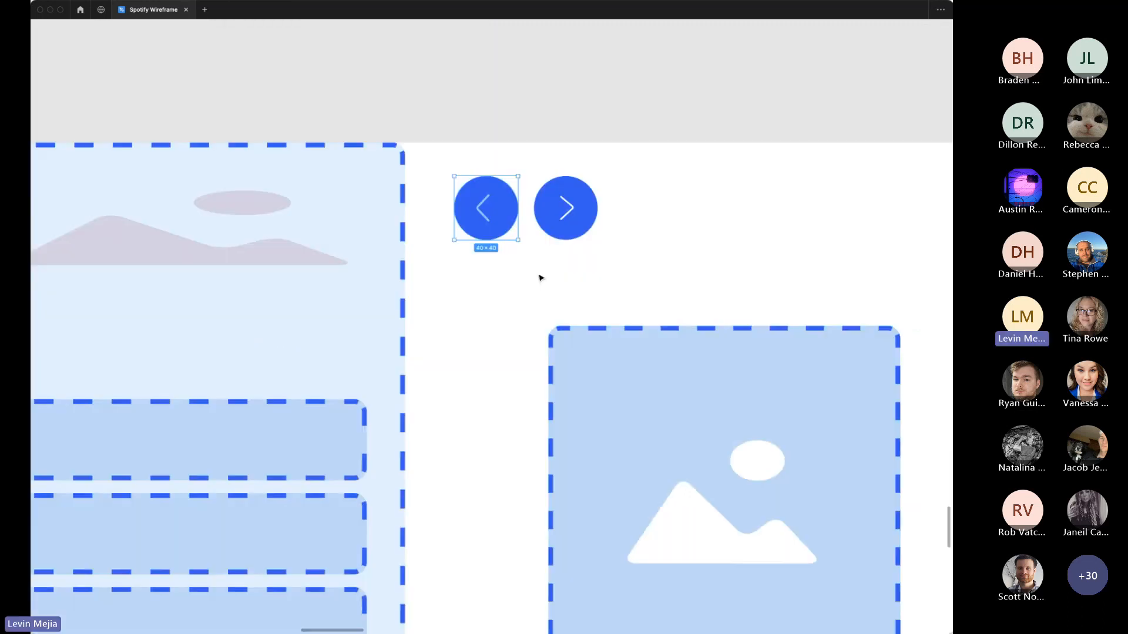
click(504, 276)
click(470, 192)
key(super+0)
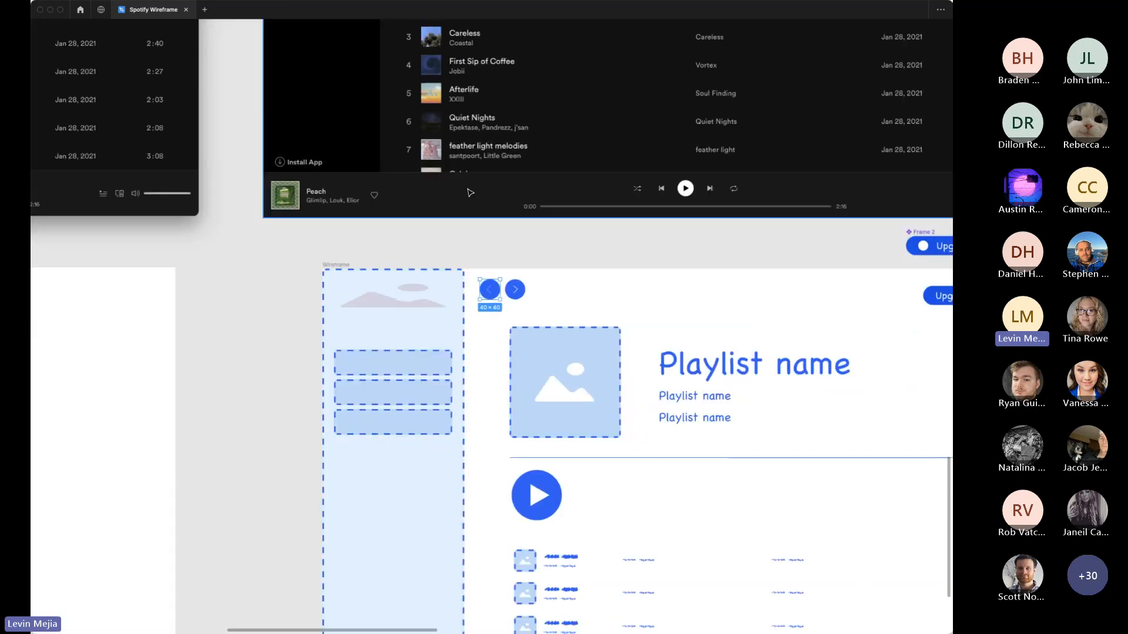
Step: Paste the back-chevron button into Frame 1, in the header just beside the sidebar
scroll(469, 192, left, 10)
click(278, 265)
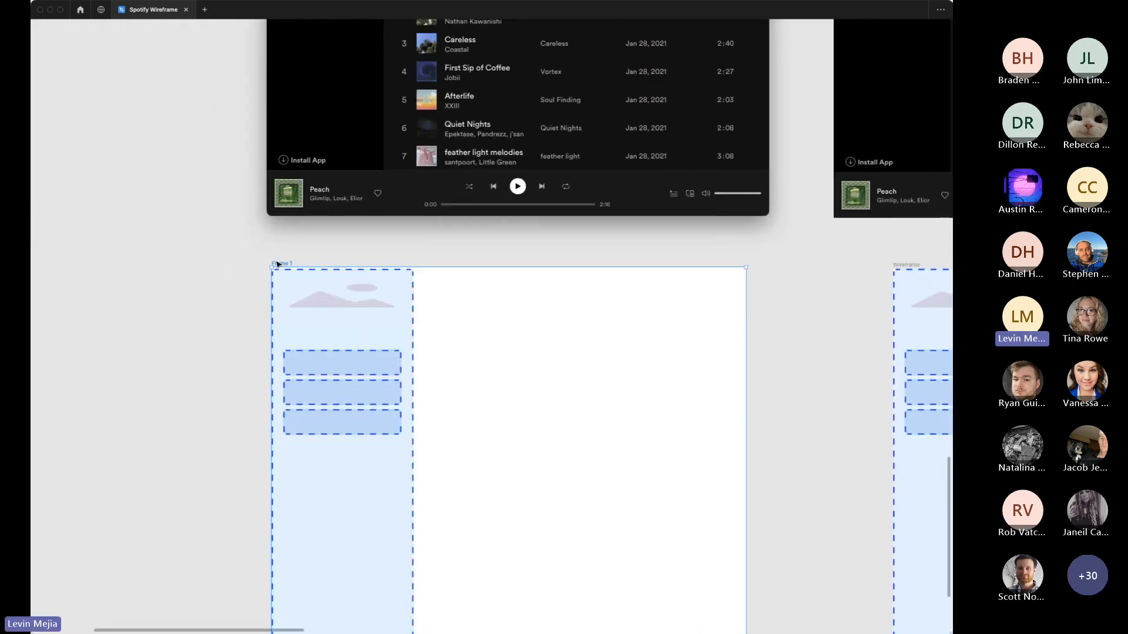
key(super+v)
click(337, 327)
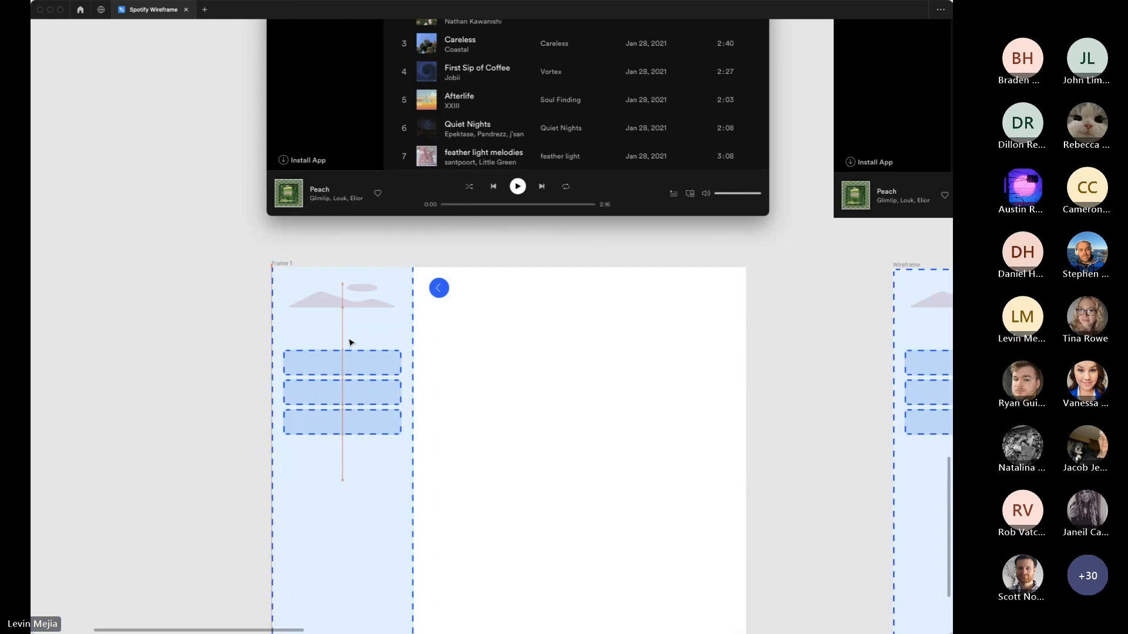
Step: Select the profile dropdown button in the Wireframe frame's header
scroll(543, 339, right, 5)
scroll(547, 339, right, 8)
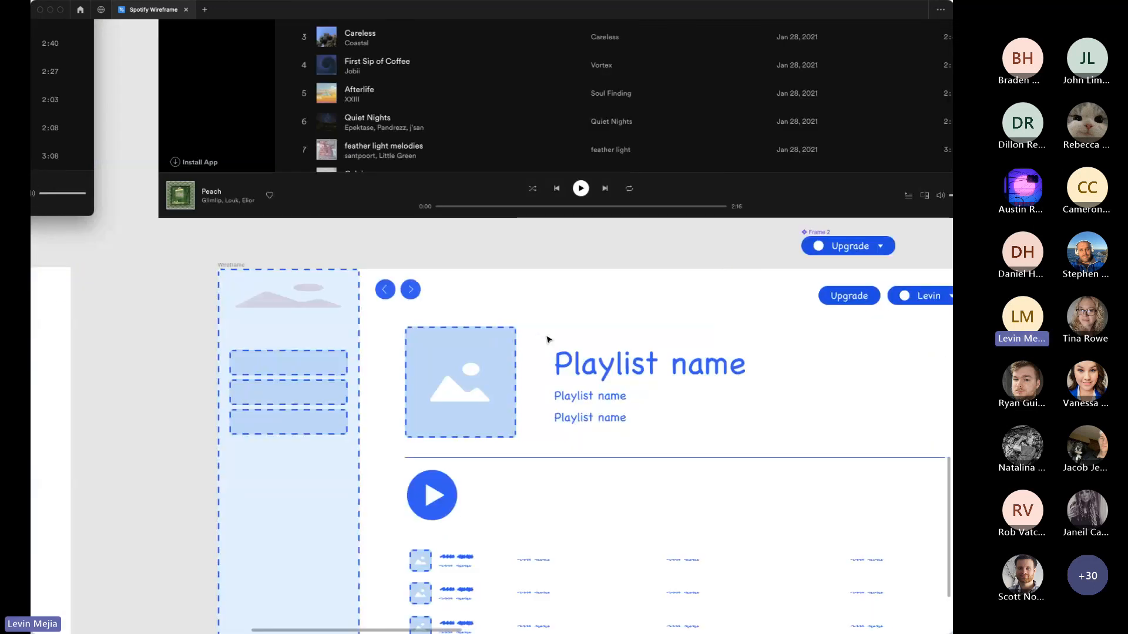
click(770, 297)
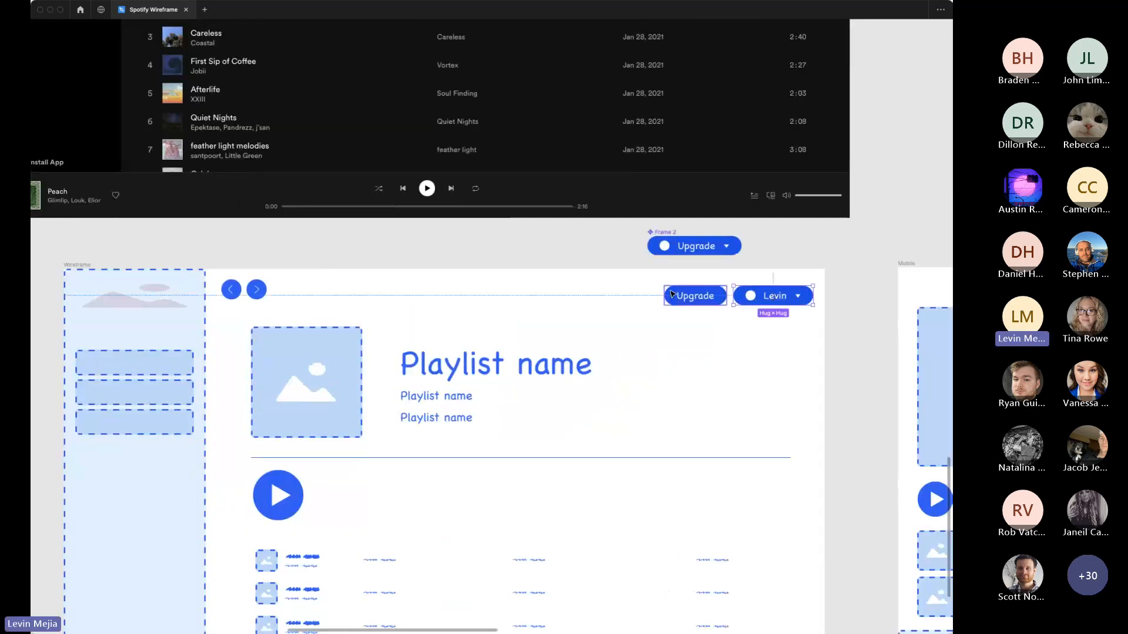
Step: Paste the copied profile button into Frame 1 and place it at the frame's upper-right corner, level with the back button
scroll(647, 346, left, 9)
scroll(609, 347, left, 2)
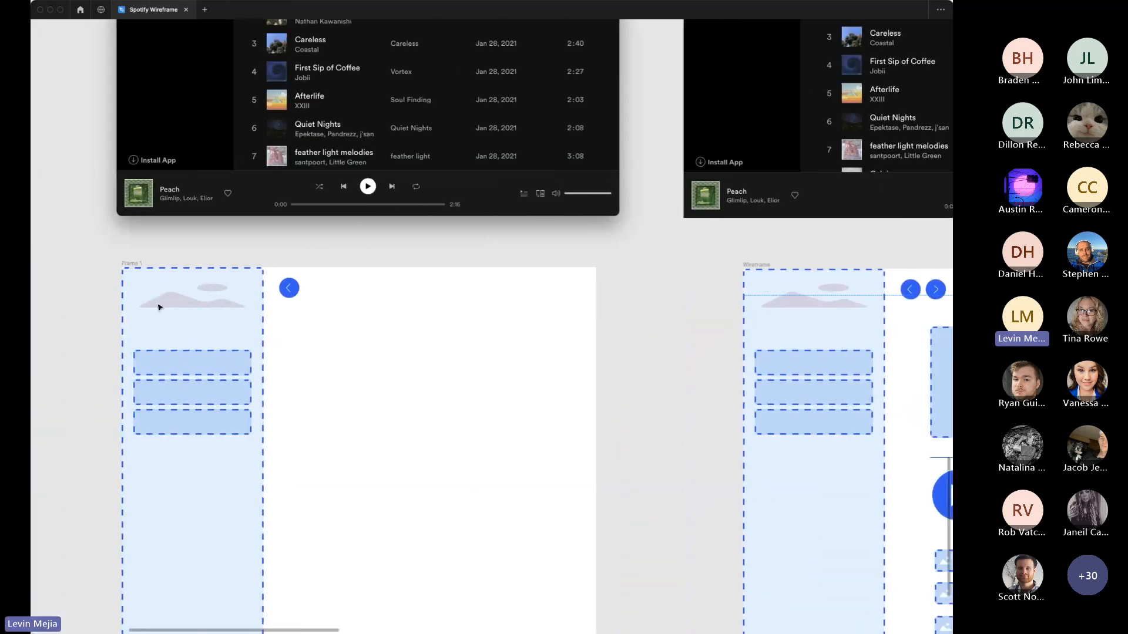
key(super+v)
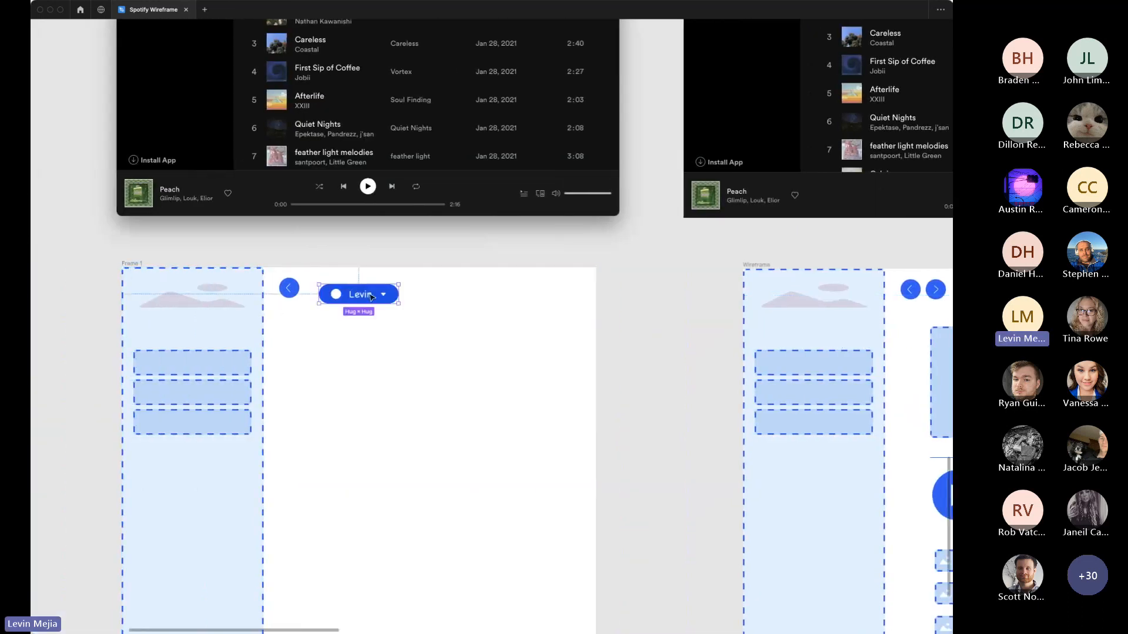
drag(372, 297, 558, 293)
Step: Hide the arrow (Polygon 3) and the text layer inside Frame 1's profile button, keeping only the white circle
key(super+backslash)
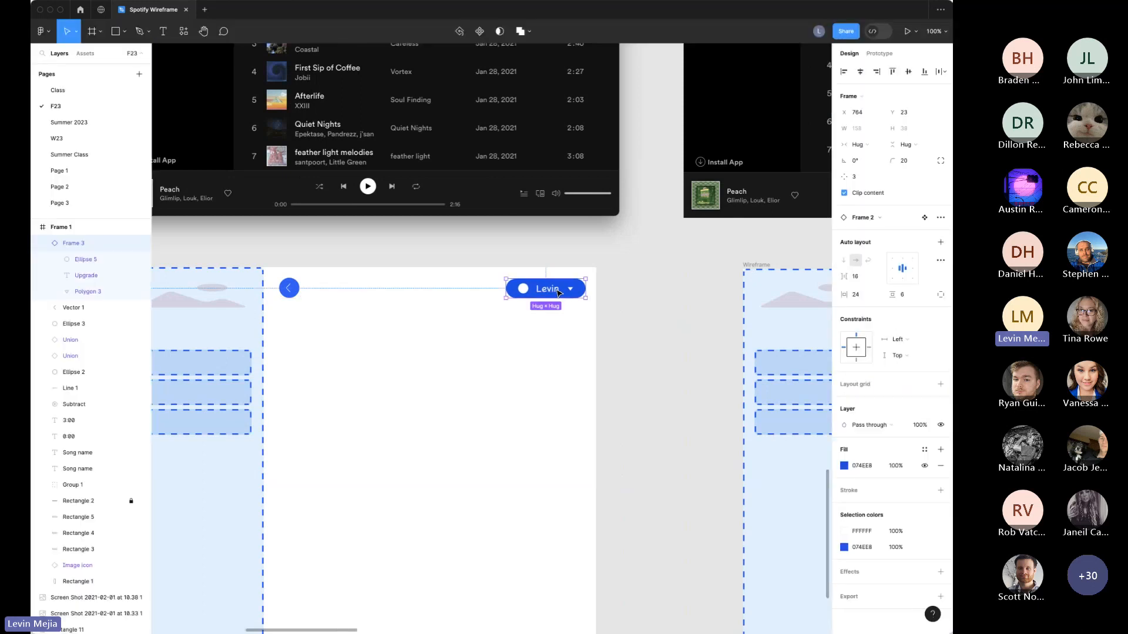
click(674, 336)
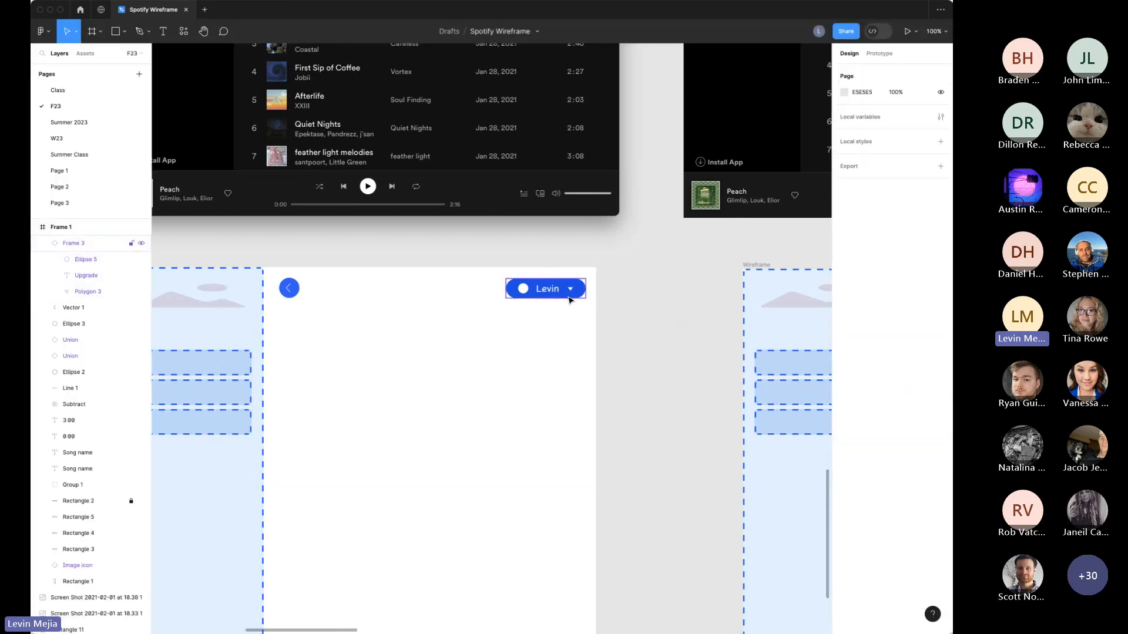
click(93, 262)
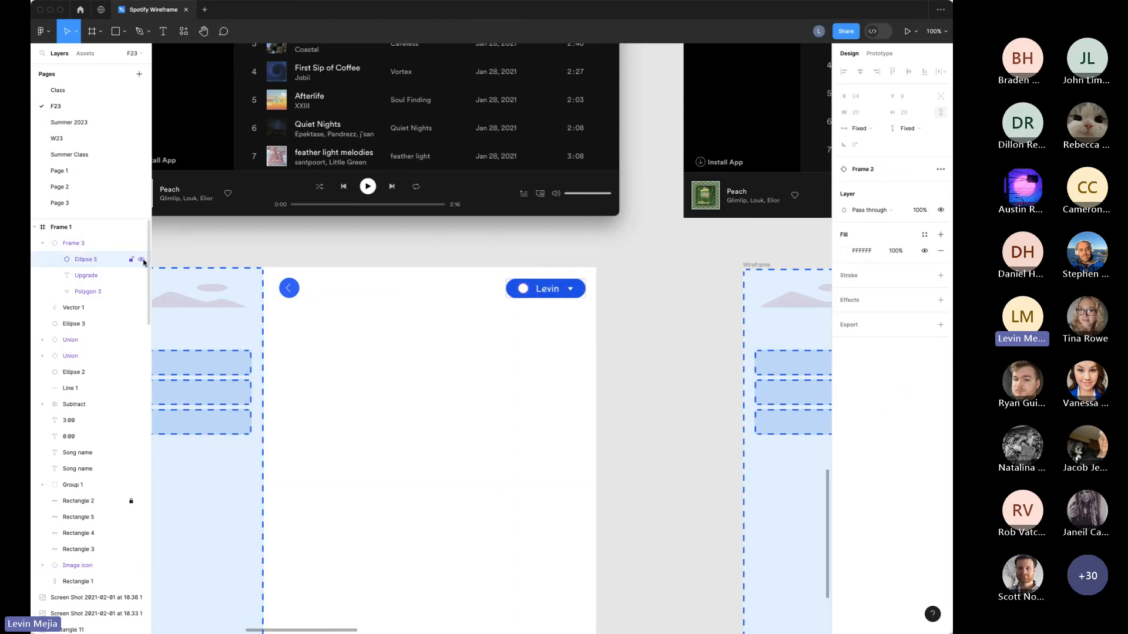
click(141, 292)
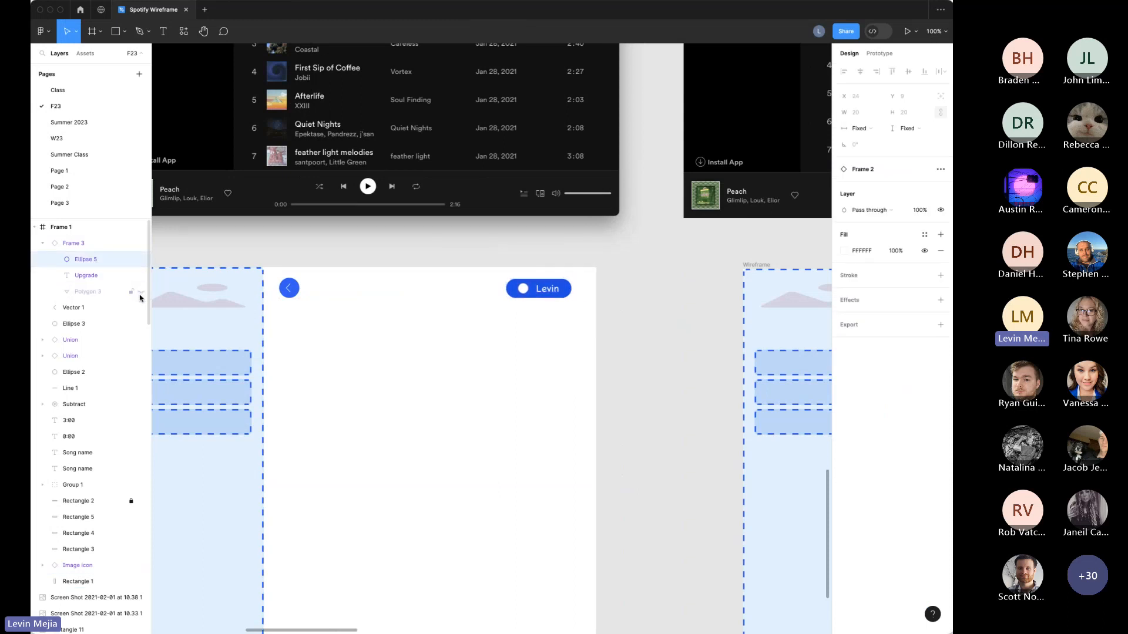
click(118, 276)
click(141, 276)
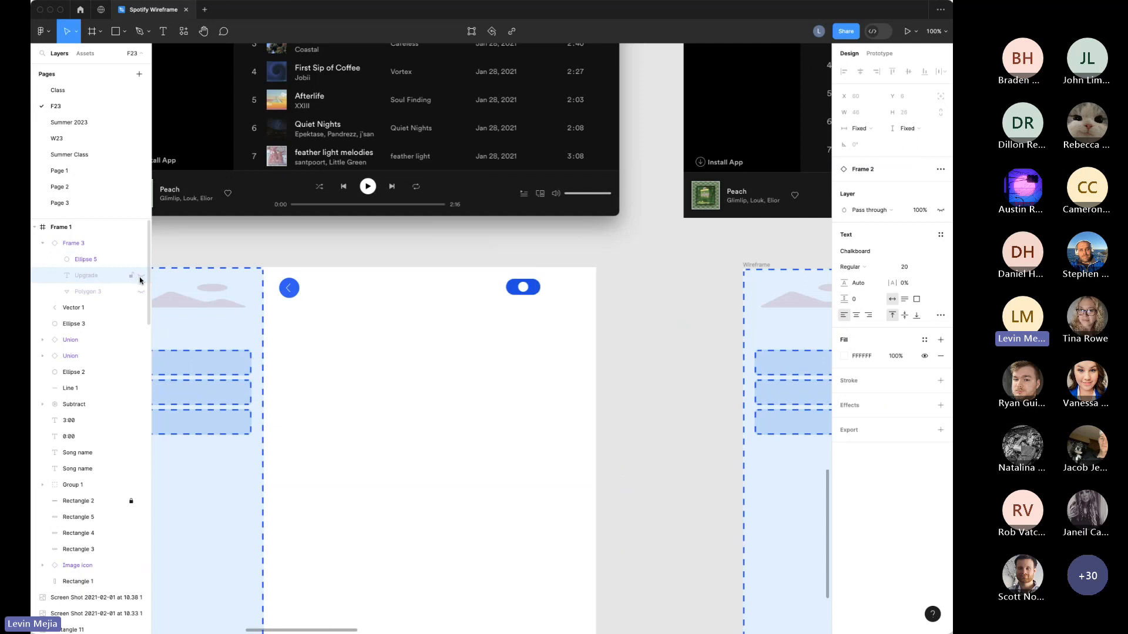
Step: Move the shortened profile button closer to the frame's right edge and set its horizontal and vertical padding to 8
click(503, 307)
drag(535, 289, 568, 292)
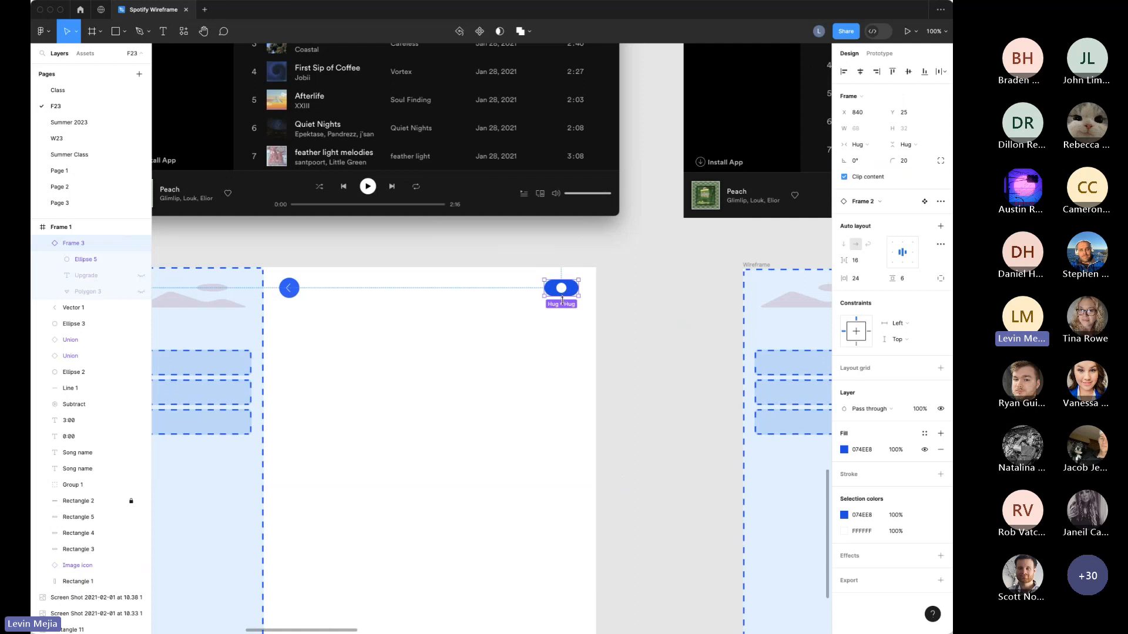
drag(590, 270, 502, 373)
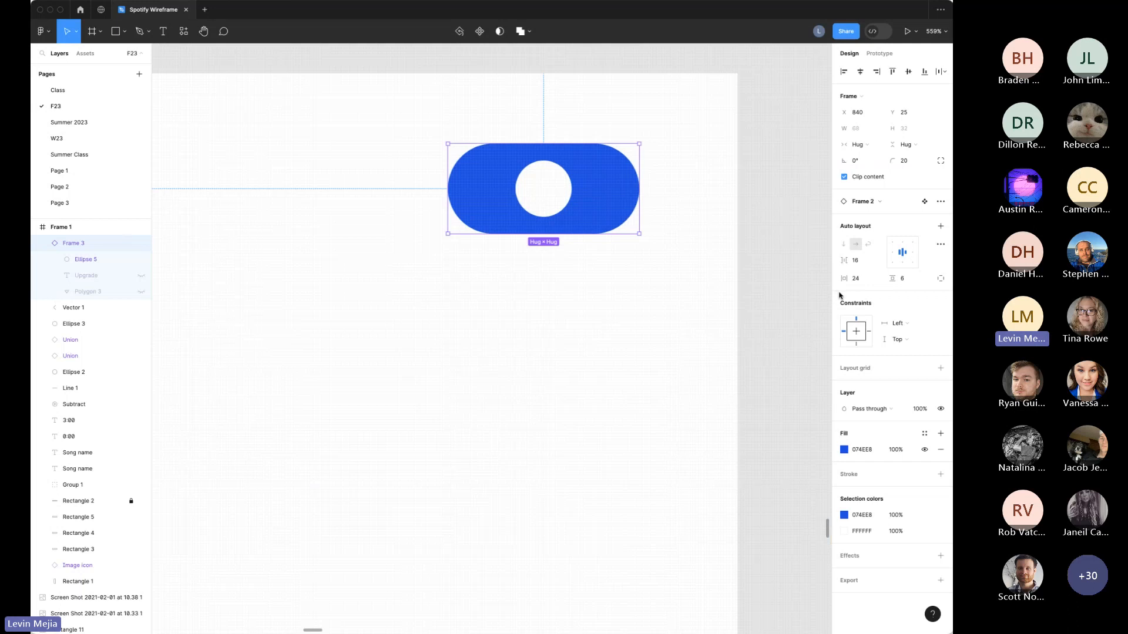
click(863, 281)
text(8)
key(Tab)
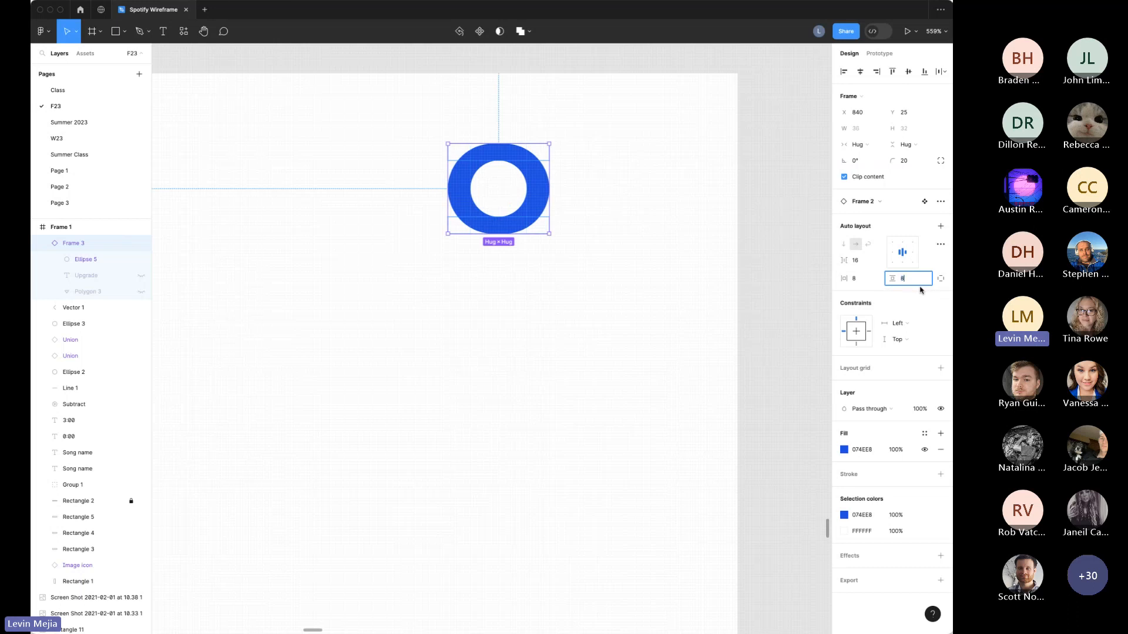
text(8)
key(Return)
Step: Move the round profile button further into Frame 1's upper-right corner, aligning it with the back button at X 890, Y 21
drag(509, 209, 626, 210)
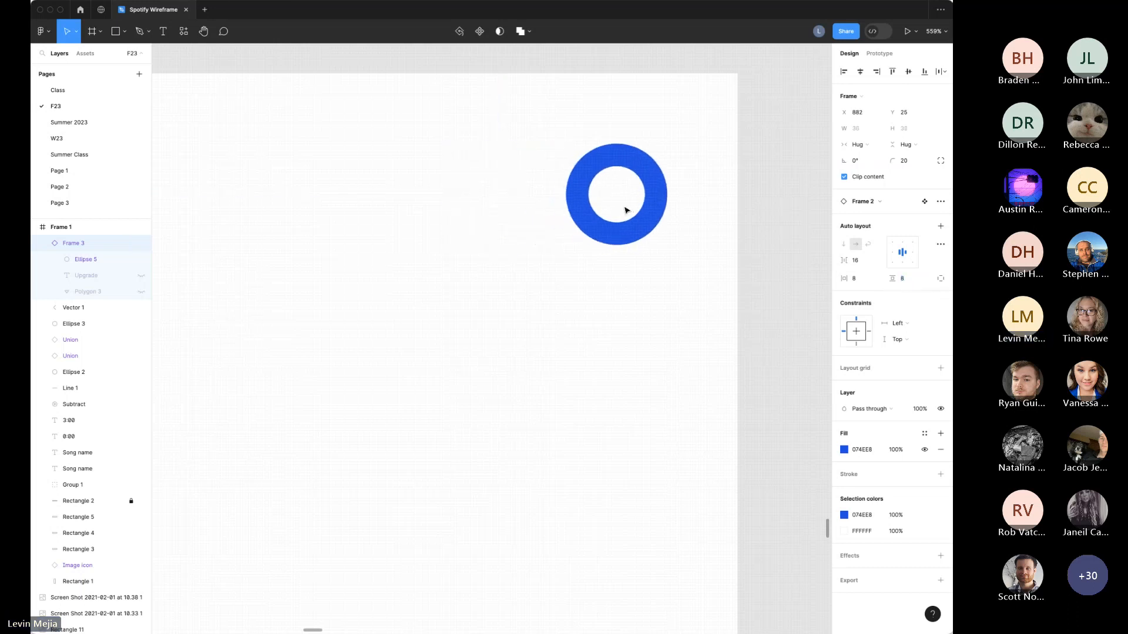
click(745, 226)
key(shift+0)
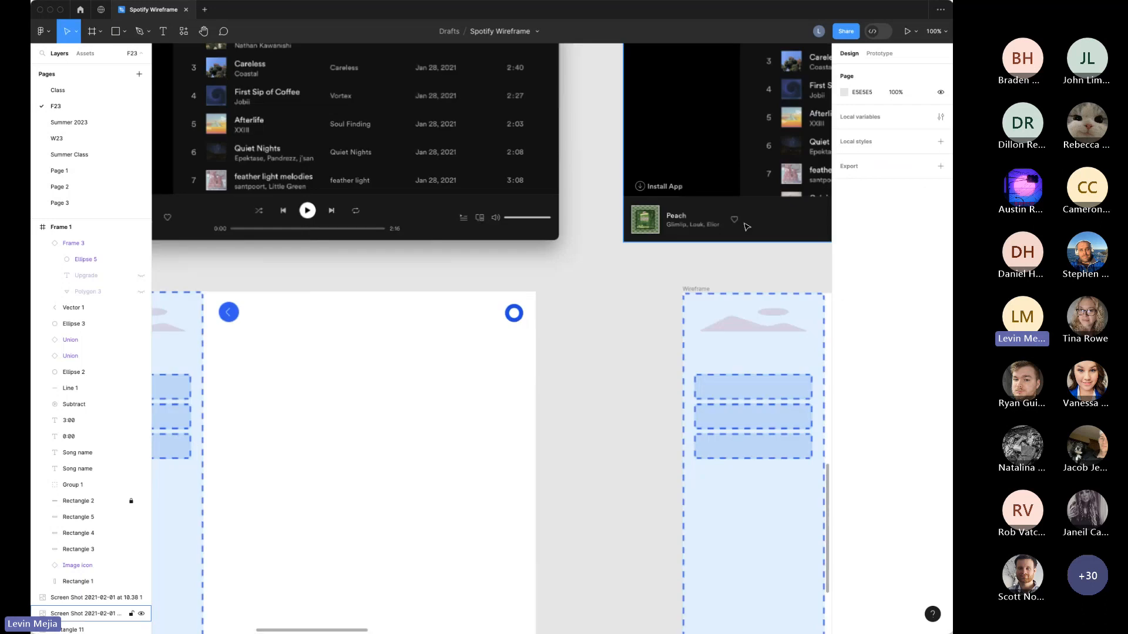
click(520, 317)
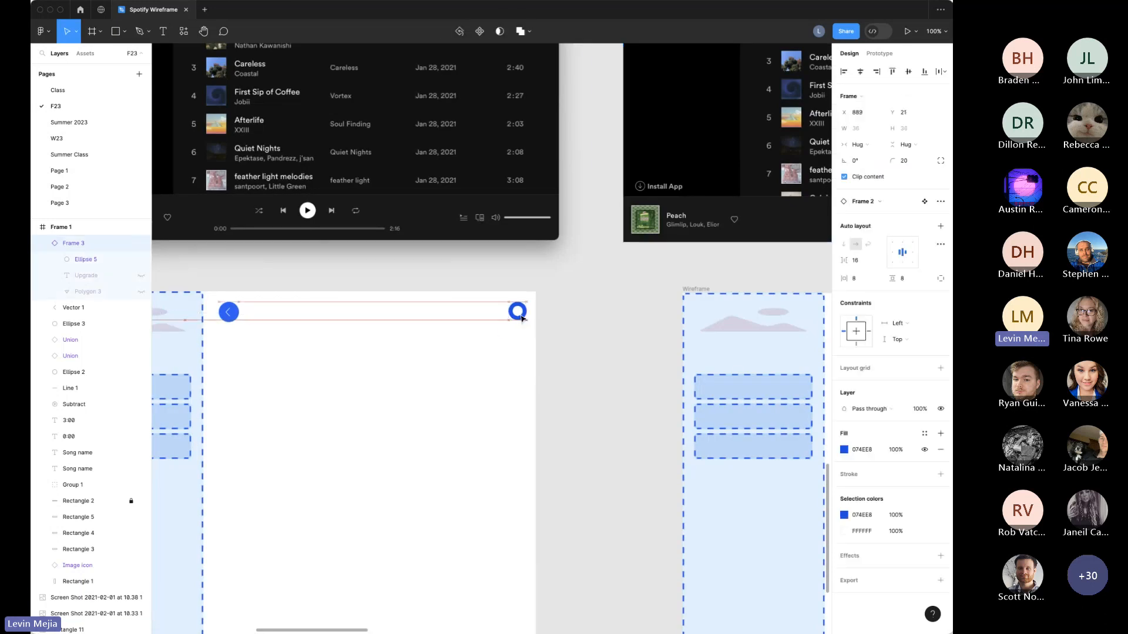
drag(521, 318, 523, 318)
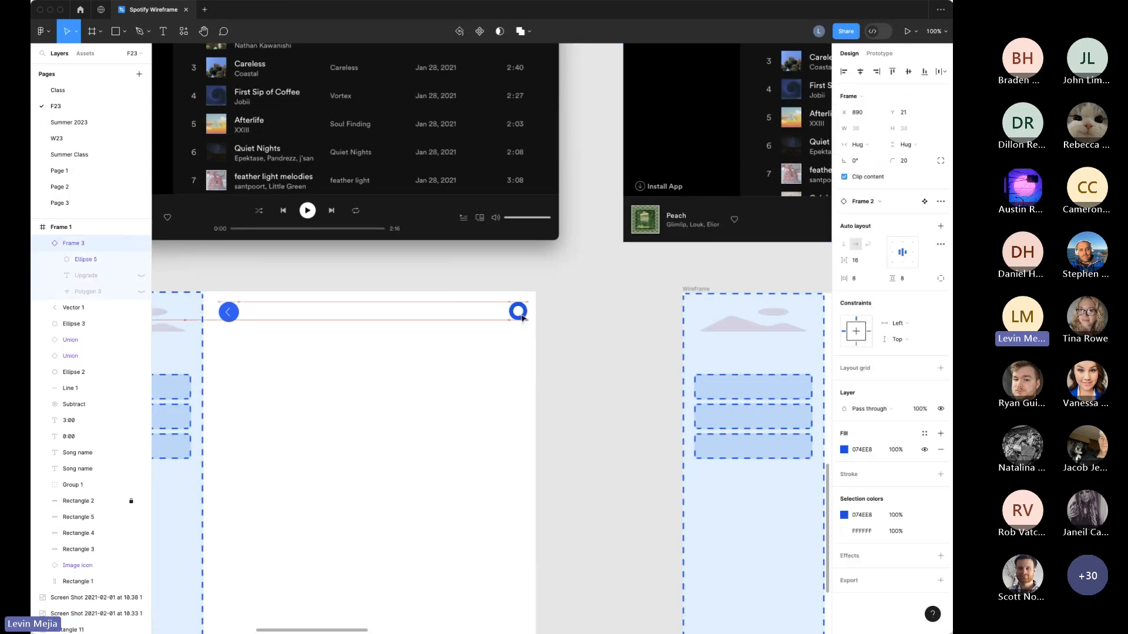
click(559, 322)
Step: Copy the large image placeholder from the Wireframe frame into Frame 1, below the back button
key(minus)
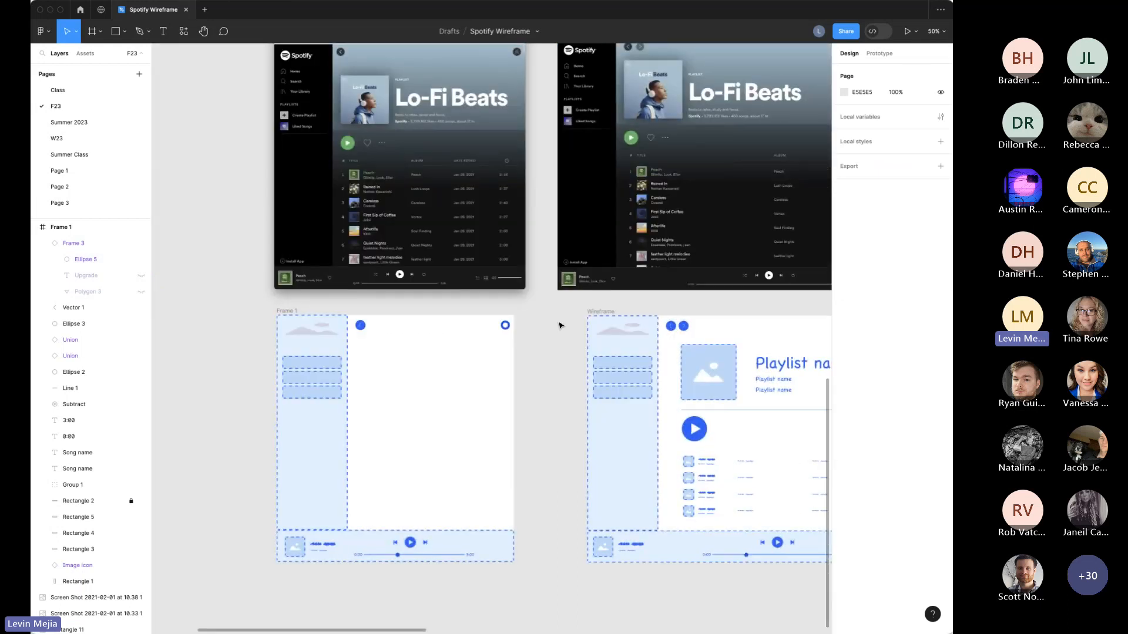
scroll(558, 325, right, 5)
click(527, 381)
drag(527, 381, 206, 386)
click(285, 401)
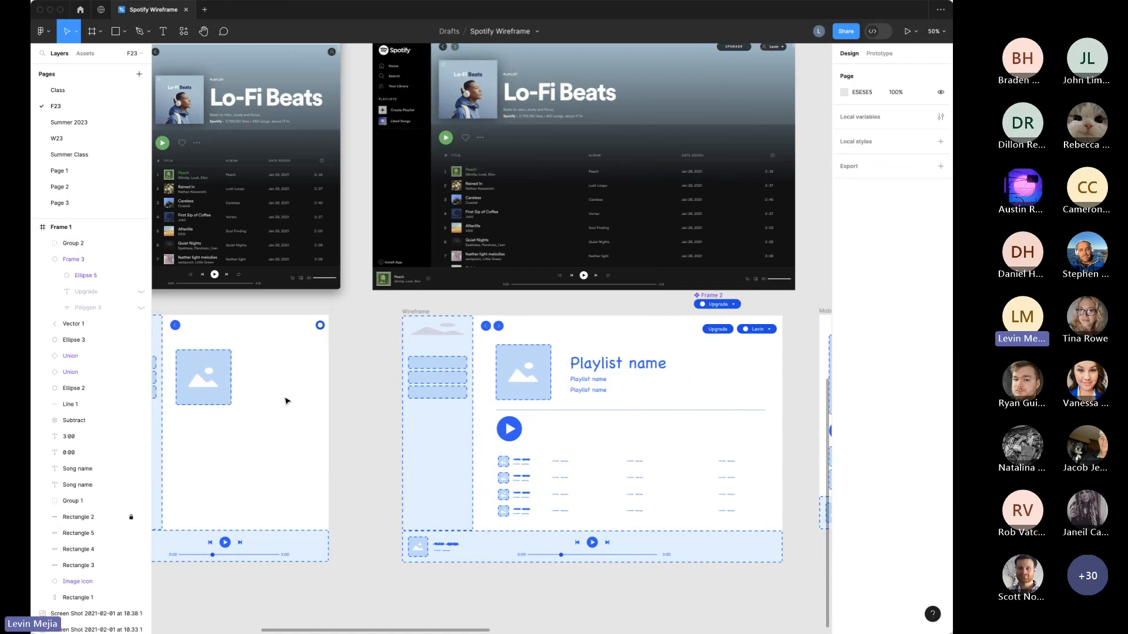
Step: Copy the play button and the four song thumbnails with their titles from the Wireframe frame into Frame 1, below the image placeholder
scroll(692, 498, left, 4)
scroll(634, 476, right, 2)
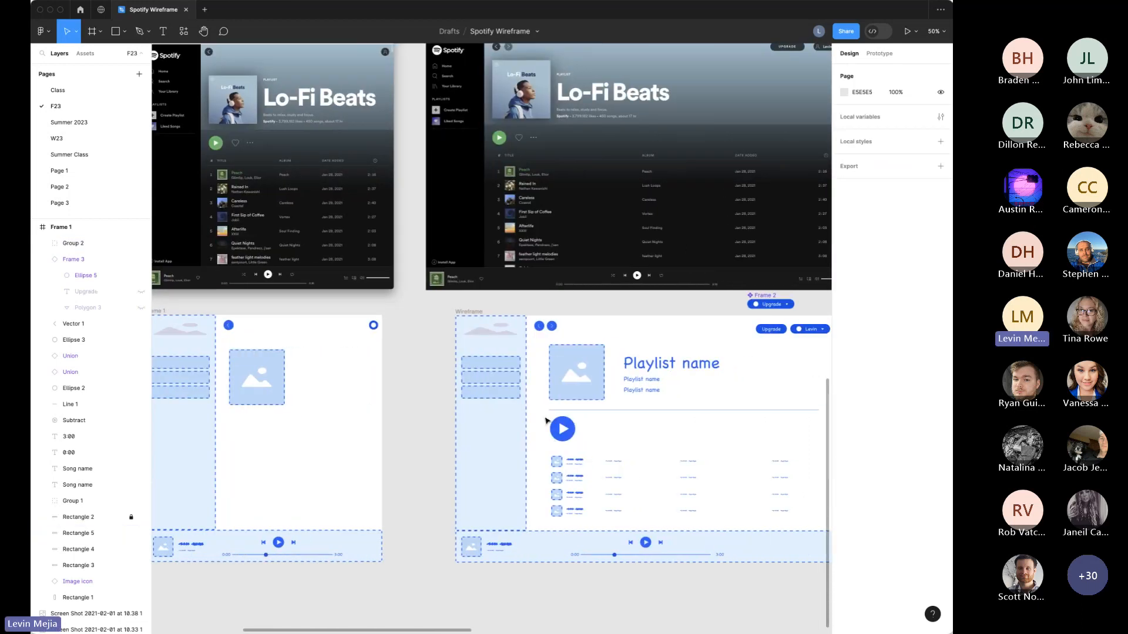
drag(543, 416, 594, 524)
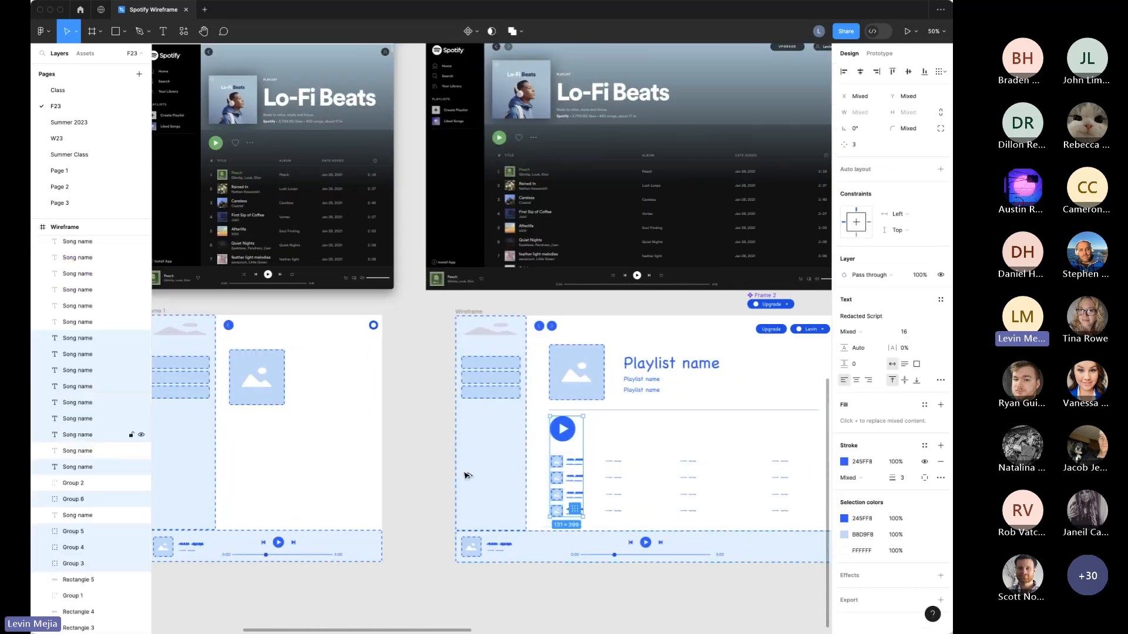
drag(467, 476, 269, 479)
click(422, 472)
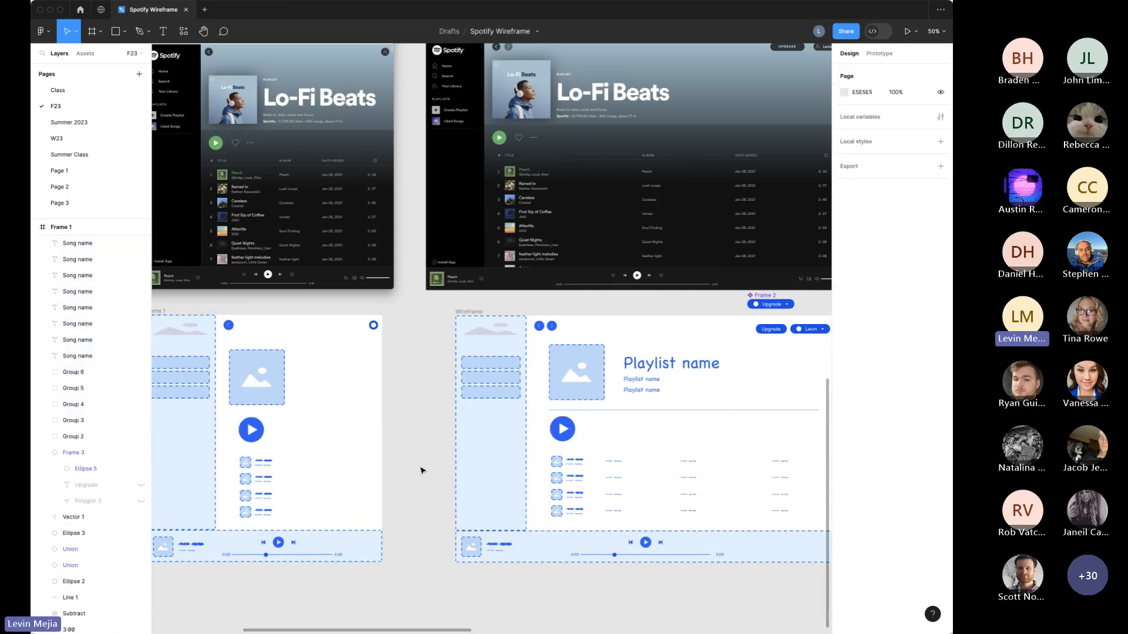
Step: Move the left one of the two blue Mobile mockups down beside the Mobile wireframe
key(super+backslash)
scroll(421, 469, right, 3)
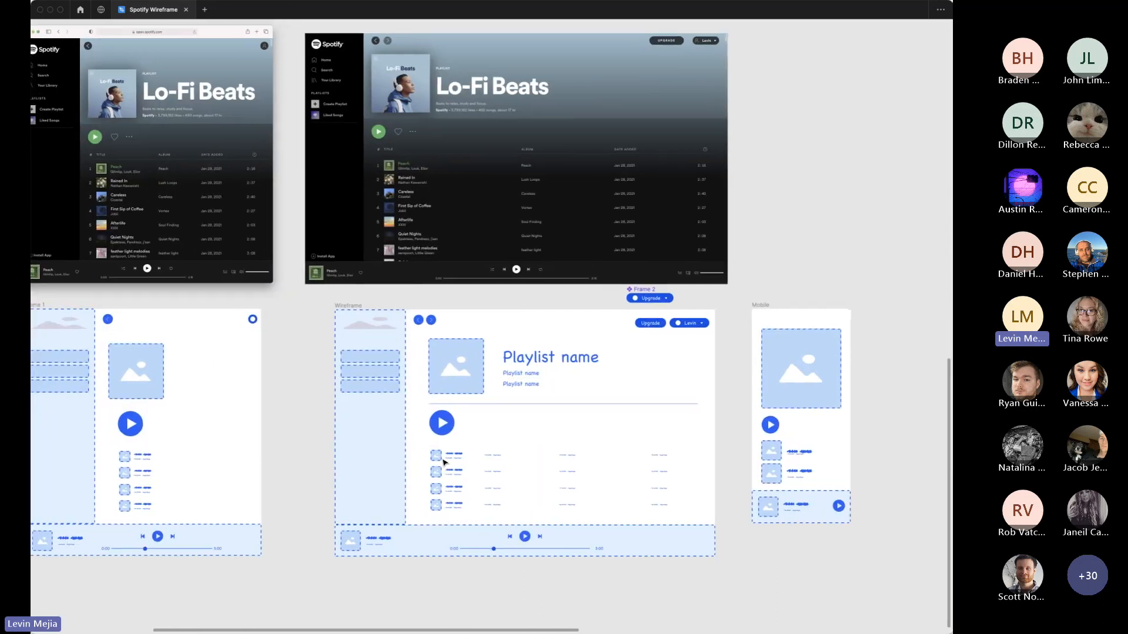
scroll(444, 461, left, 1)
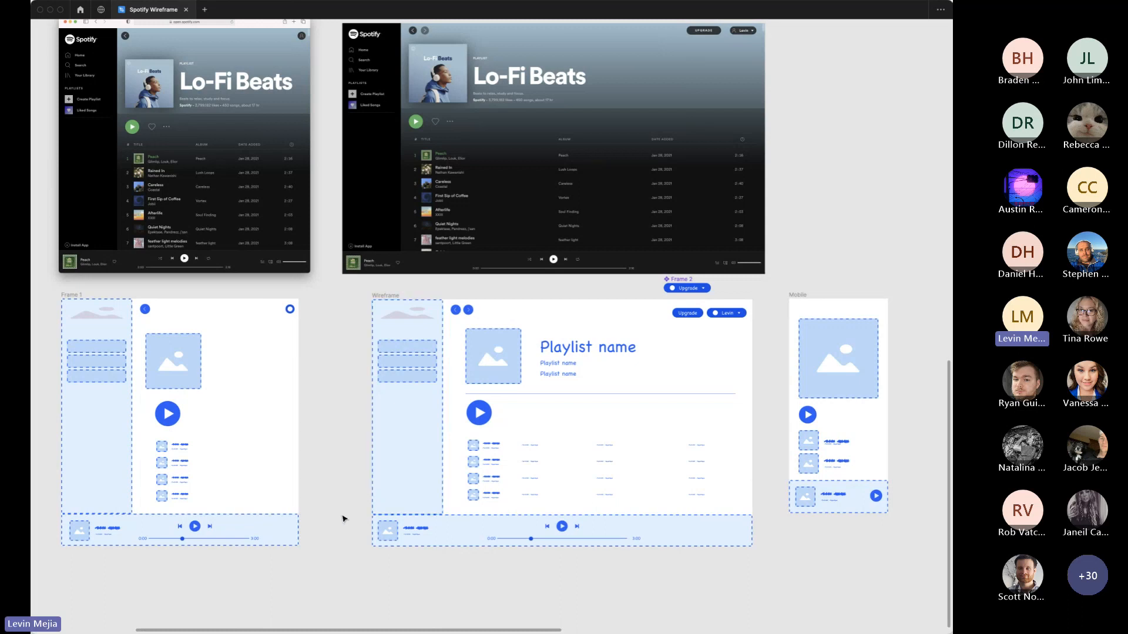
key(minus)
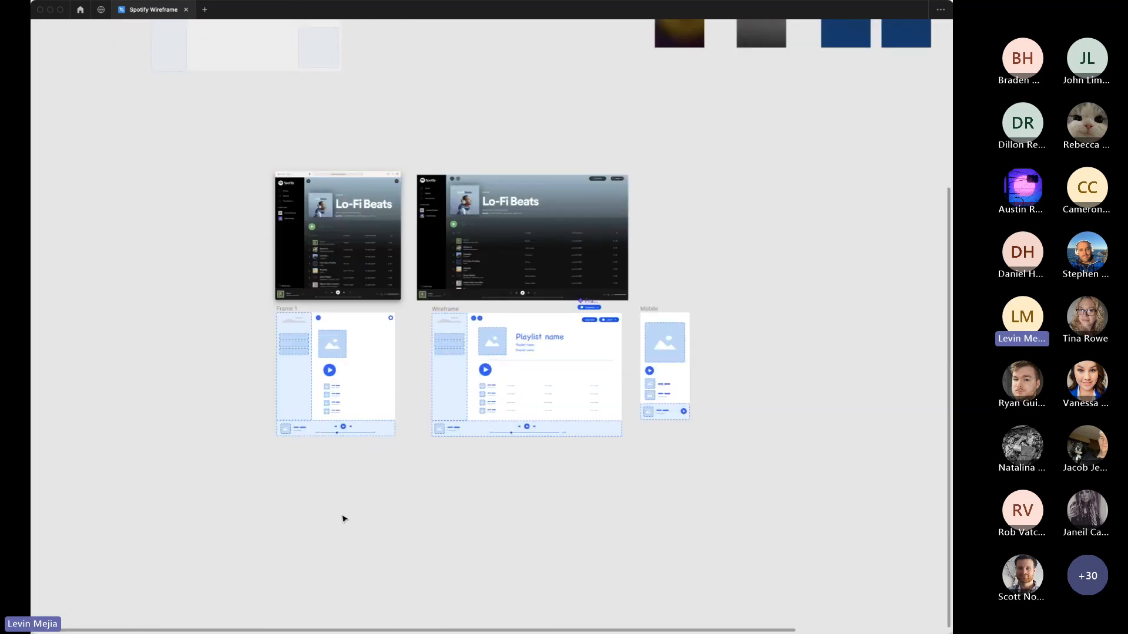
scroll(344, 519, up, 5)
scroll(344, 519, right, 4)
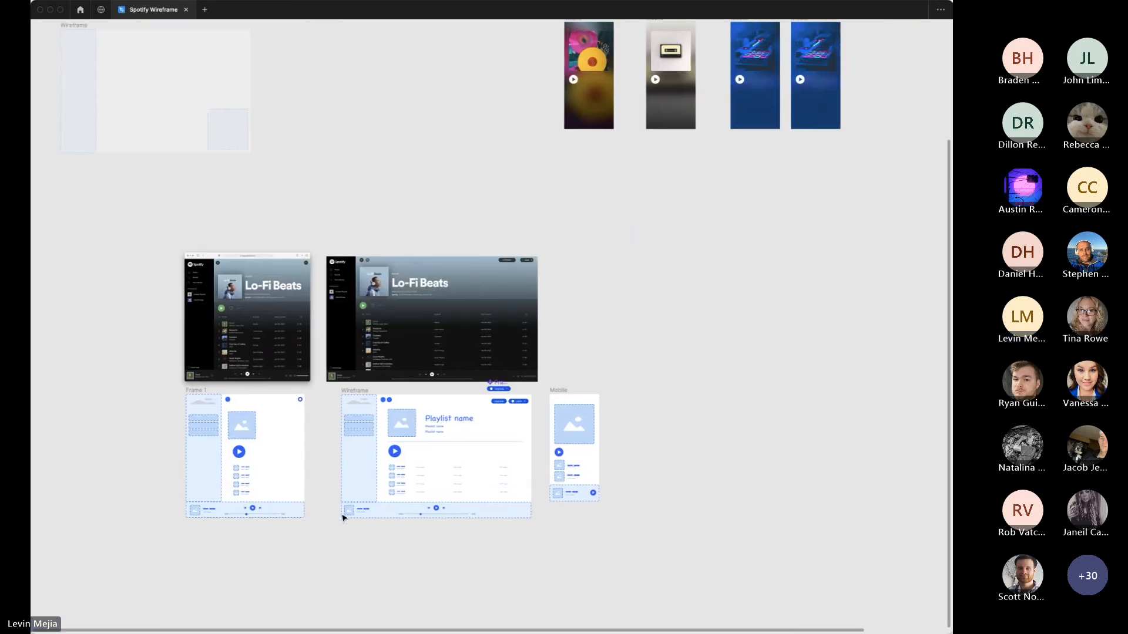
scroll(344, 517, down, 3)
scroll(344, 517, right, 1)
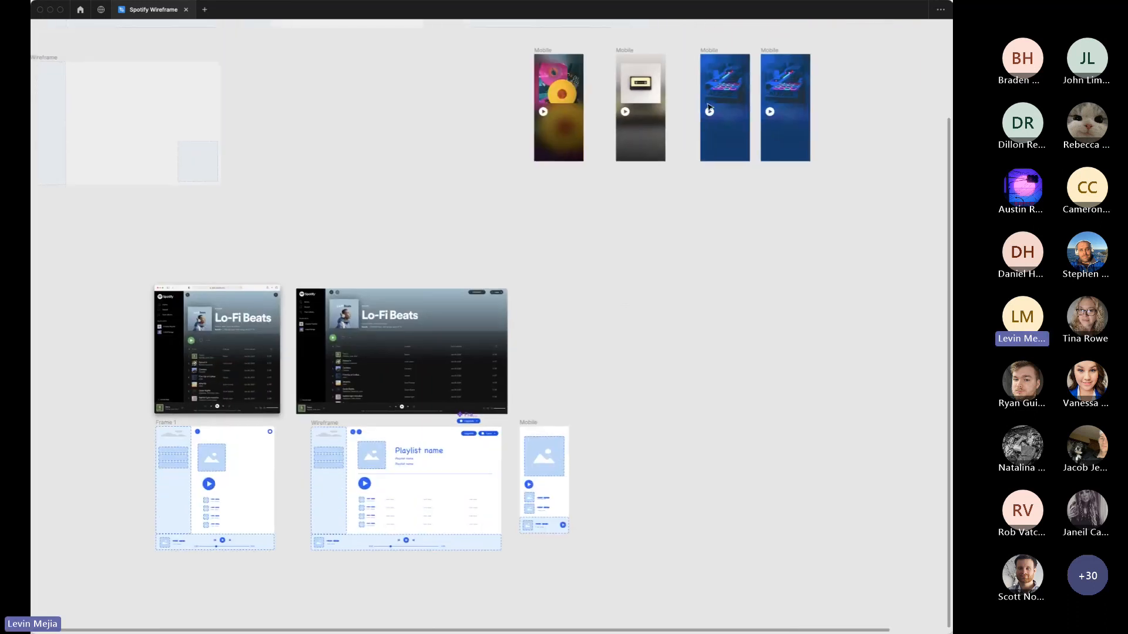
click(717, 52)
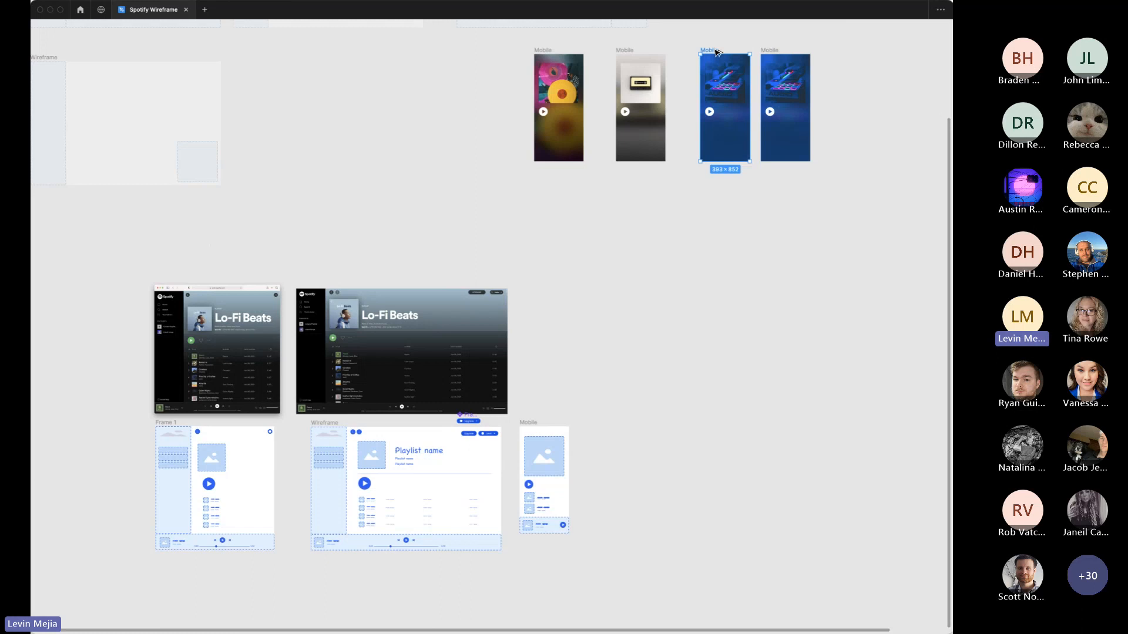
drag(716, 52, 614, 425)
Step: Shift the Mobile wireframe to the right so it sits close beside the blue Mobile mockup
drag(734, 325, 501, 574)
click(693, 557)
key(z)
drag(683, 590, 455, 371)
scroll(461, 381, left, 1)
scroll(461, 382, left, 1)
drag(433, 179, 501, 182)
click(830, 184)
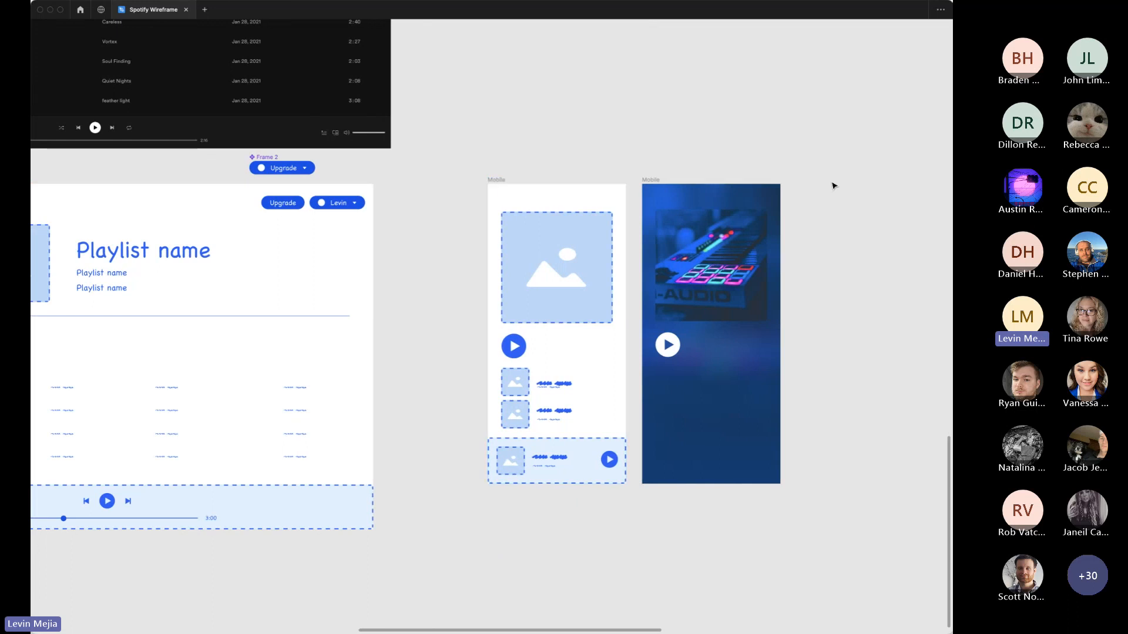
Step: Add an iPhone 14 & 15 Pro frame on the empty canvas to the right of the blue Mobile mockup
scroll(833, 186, right, 2)
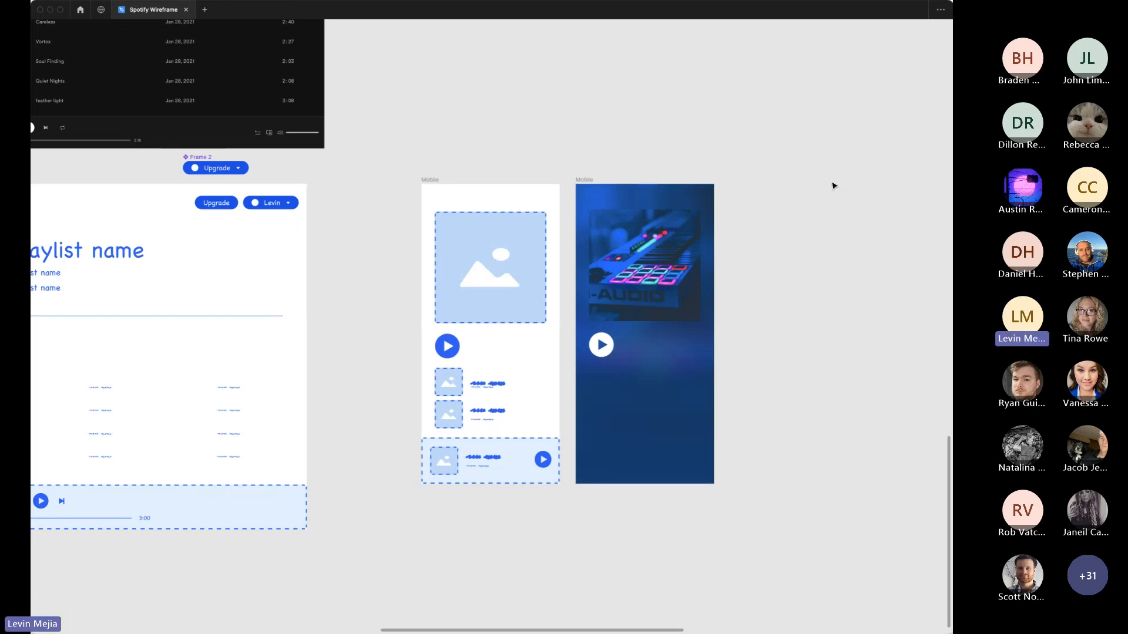
scroll(822, 185, right, 5)
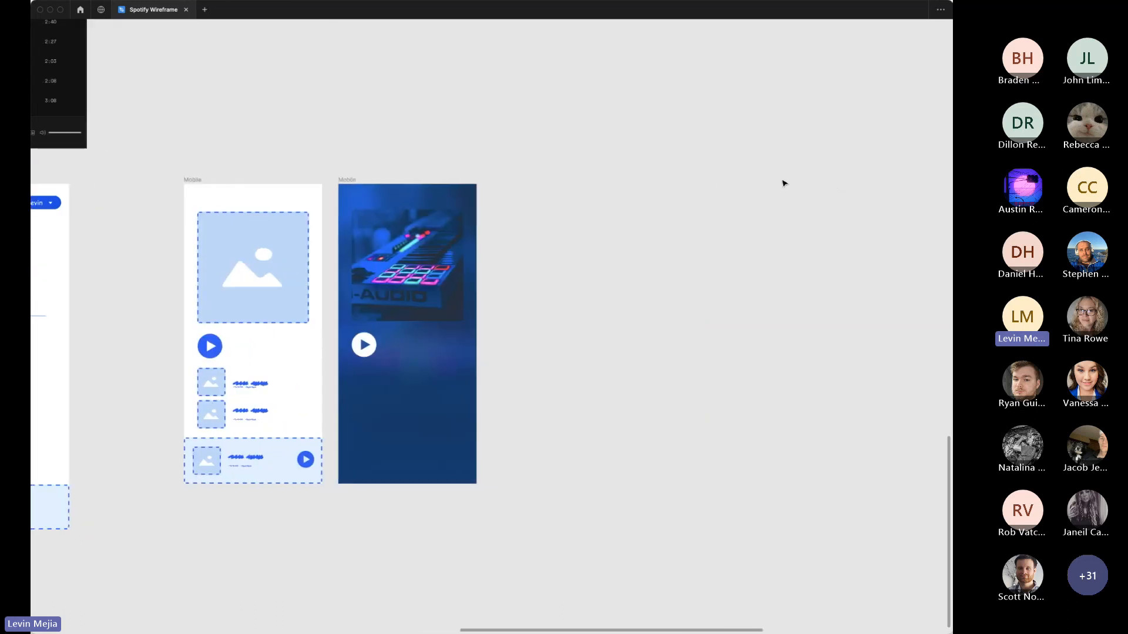
key(super+backslash)
scroll(746, 197, right, 2)
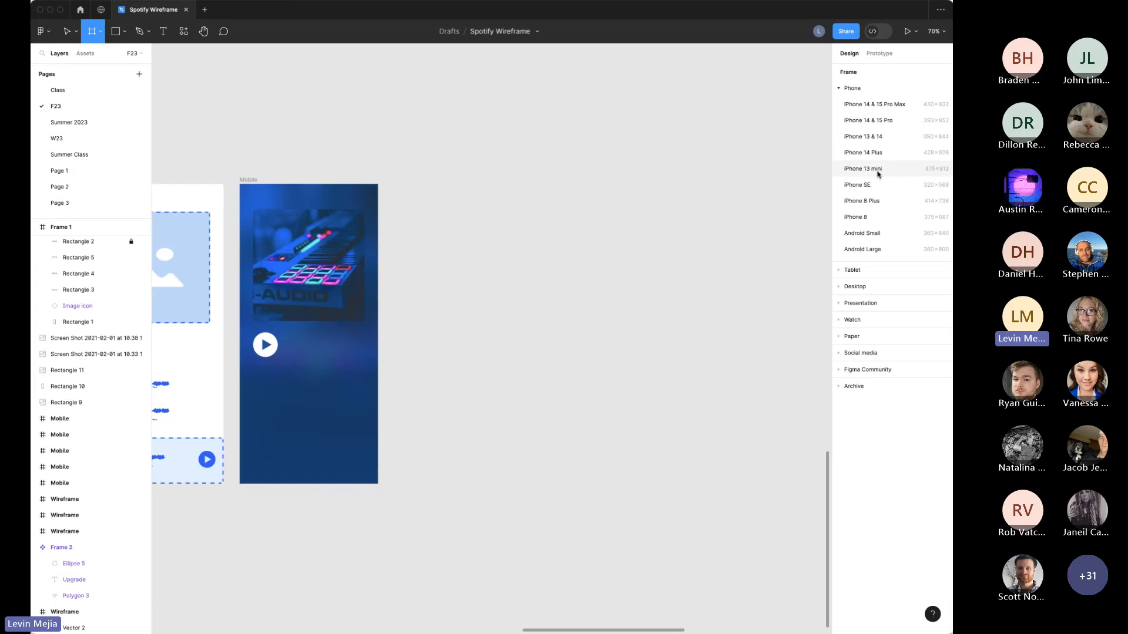
click(899, 121)
drag(458, 186, 519, 188)
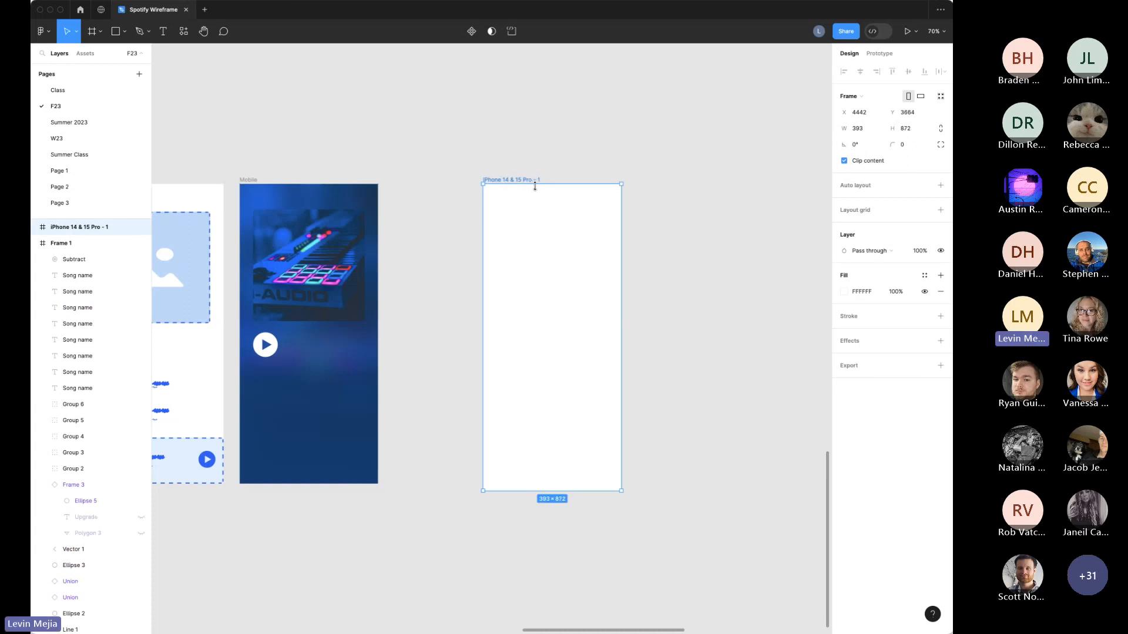
click(707, 229)
Step: Draw a rectangle and fit it over the whole iPhone 14 & 15 Pro frame at 393 × 852
scroll(708, 230, right, 3)
key(r)
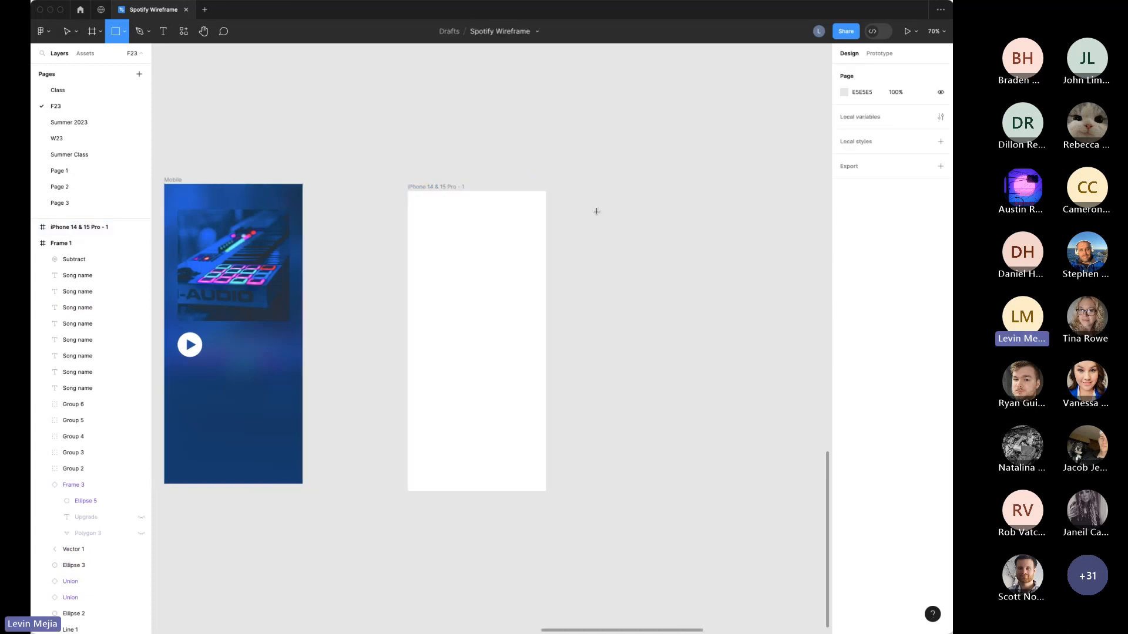
mouse_move(565, 191)
mouse_down()
mouse_move(685, 454)
mouse_move(690, 493)
mouse_up()
mouse_move(612, 399)
mouse_down()
mouse_move(609, 428)
mouse_move(484, 406)
mouse_move(546, 415)
mouse_up()
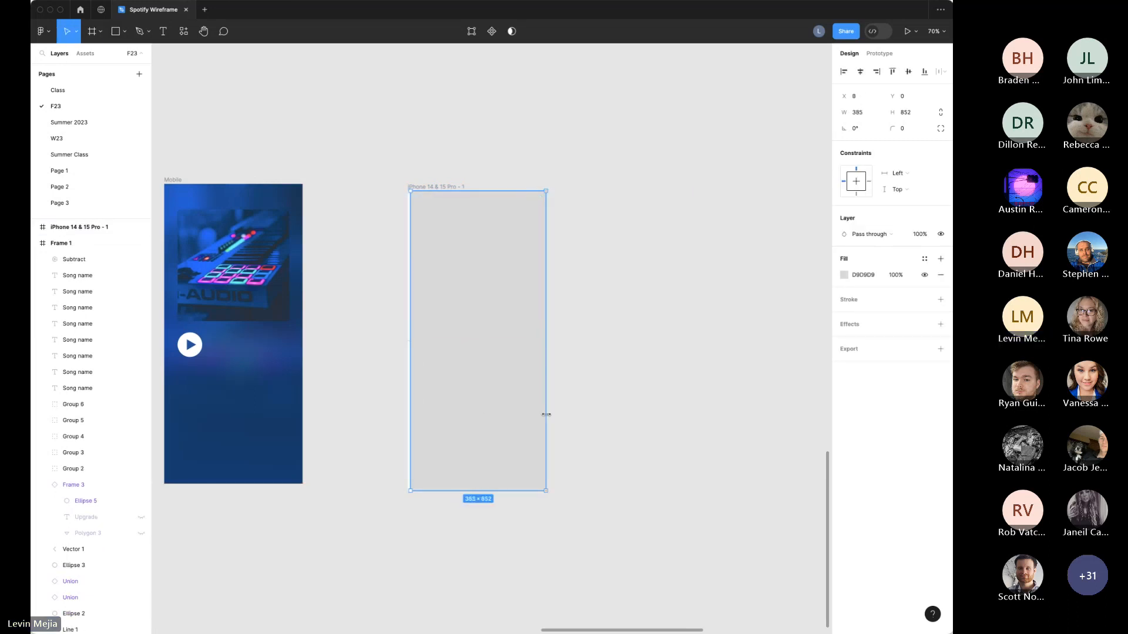
drag(411, 404, 408, 403)
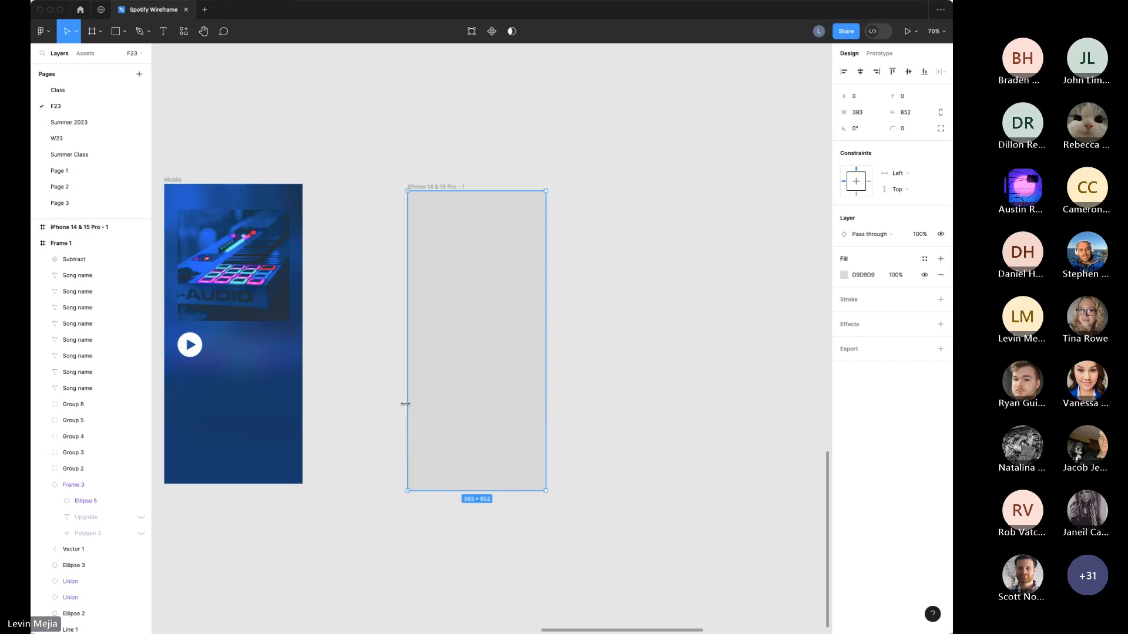
Step: Open the Unsplash plugin for the rectangle covering the iPhone frame
right_click(475, 372)
mouse_move(544, 547)
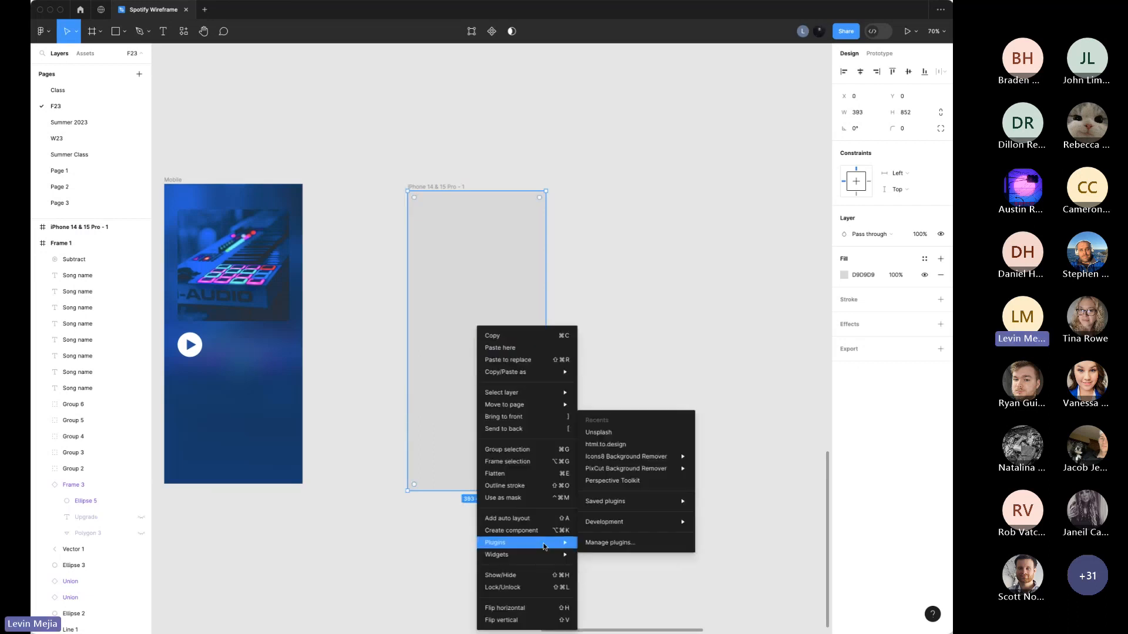
click(636, 432)
scroll(588, 433, right, 5)
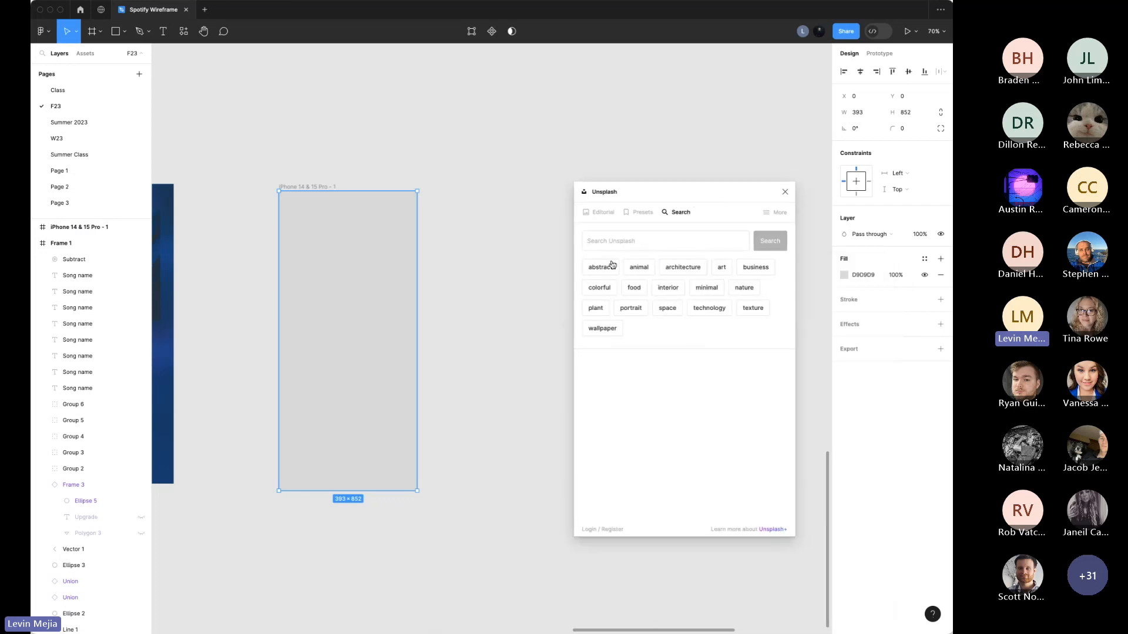
Step: Search Unsplash for colorful images and fill the frame-sized rectangle with the painted multicolor brick wall photo
click(603, 287)
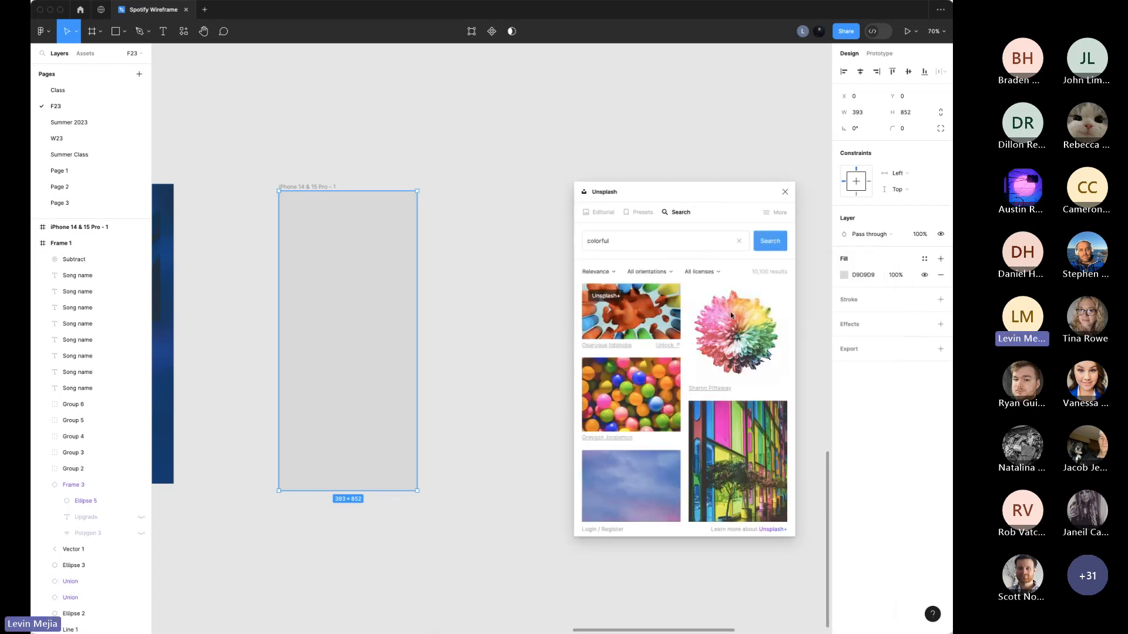
scroll(745, 378, down, 8)
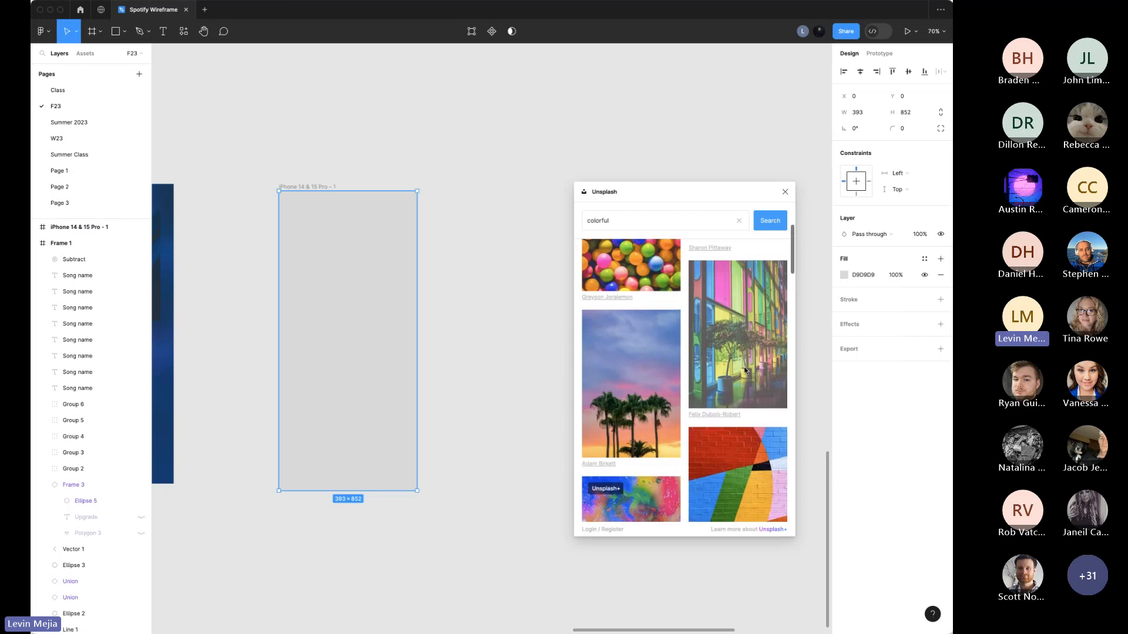
click(744, 370)
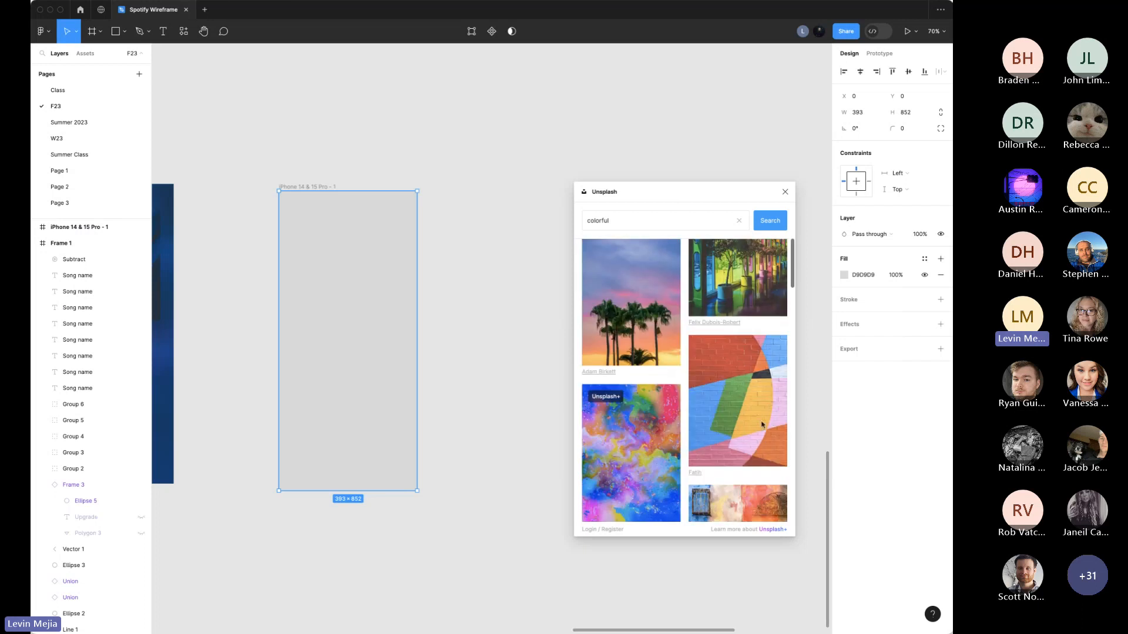
click(538, 390)
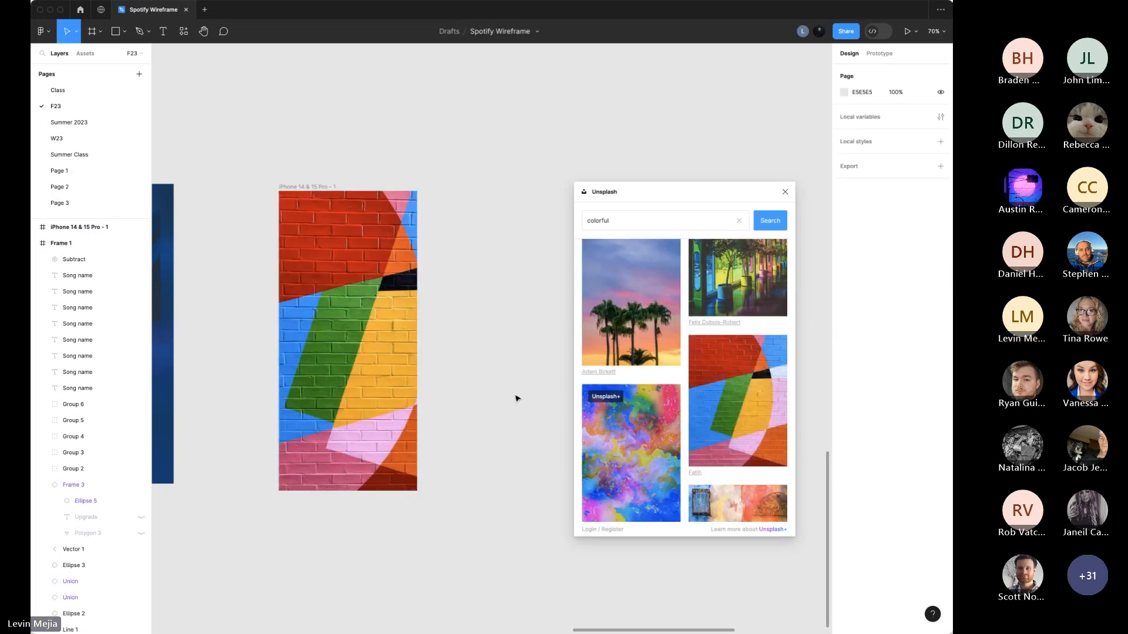
Step: Draw a 310 × 310 square, fill it with the same brick wall photo, and place it outside the iPhone frame on its right
key(r)
drag(464, 250, 364, 322)
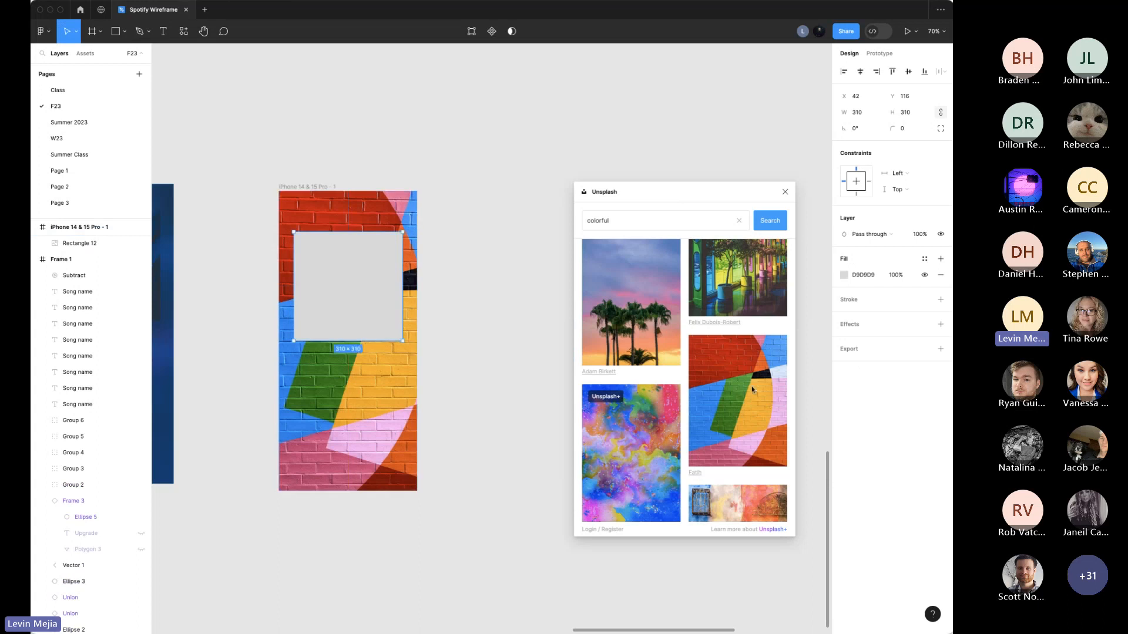
click(760, 391)
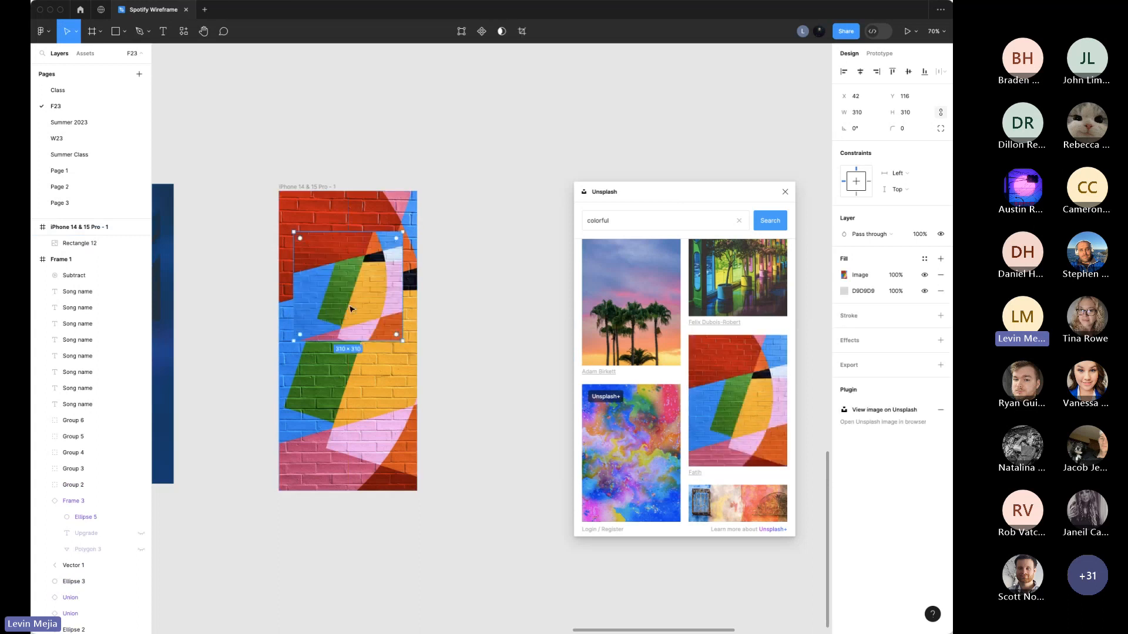
drag(361, 297, 525, 294)
Step: Cover the iPhone frame with a new 393 × 852 rectangle and give it a linear gradient fill
key(r)
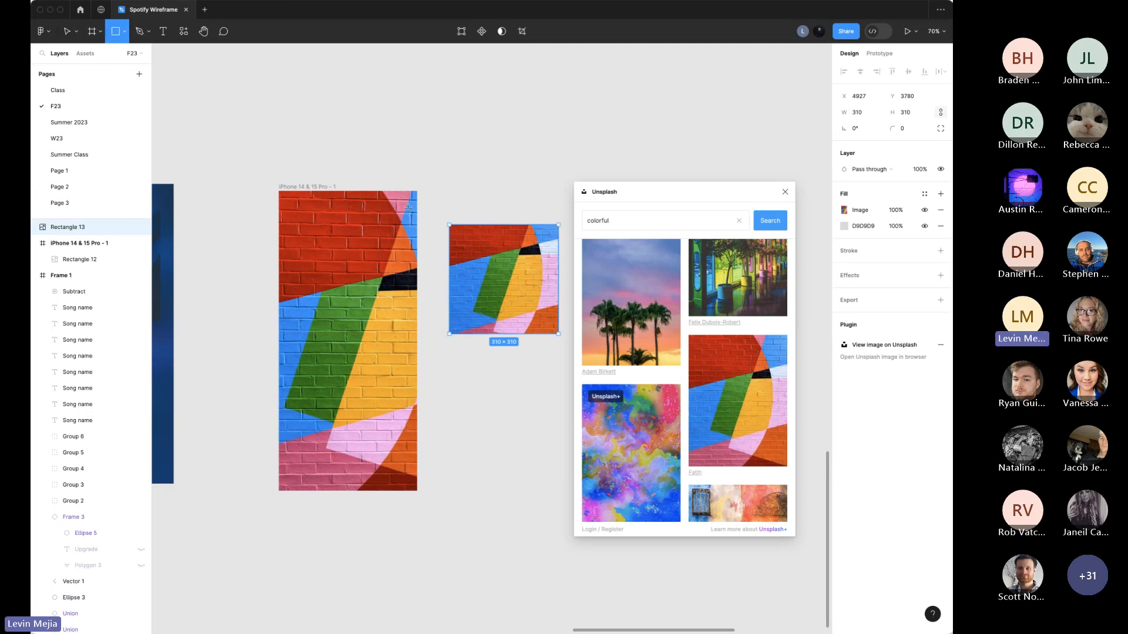
drag(418, 190, 278, 494)
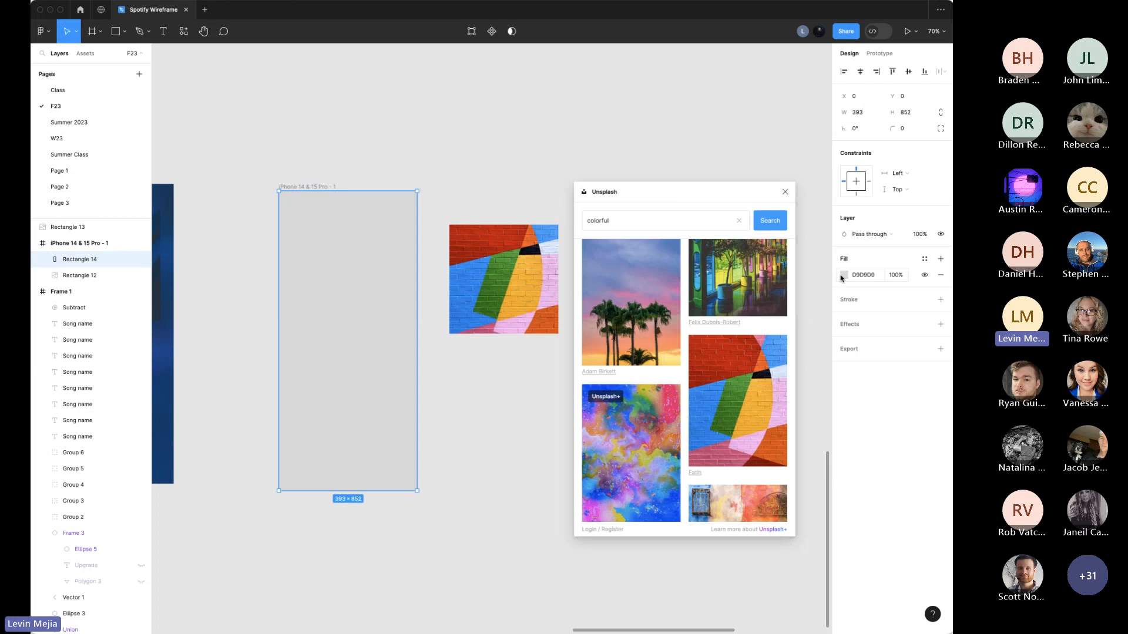
click(844, 275)
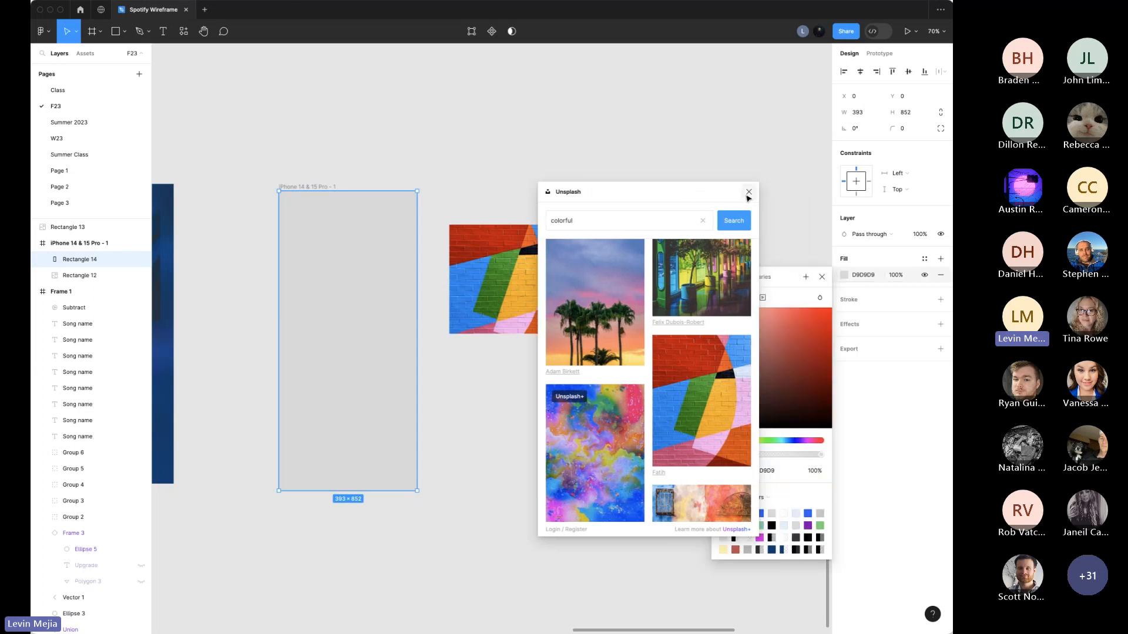
click(748, 192)
click(737, 297)
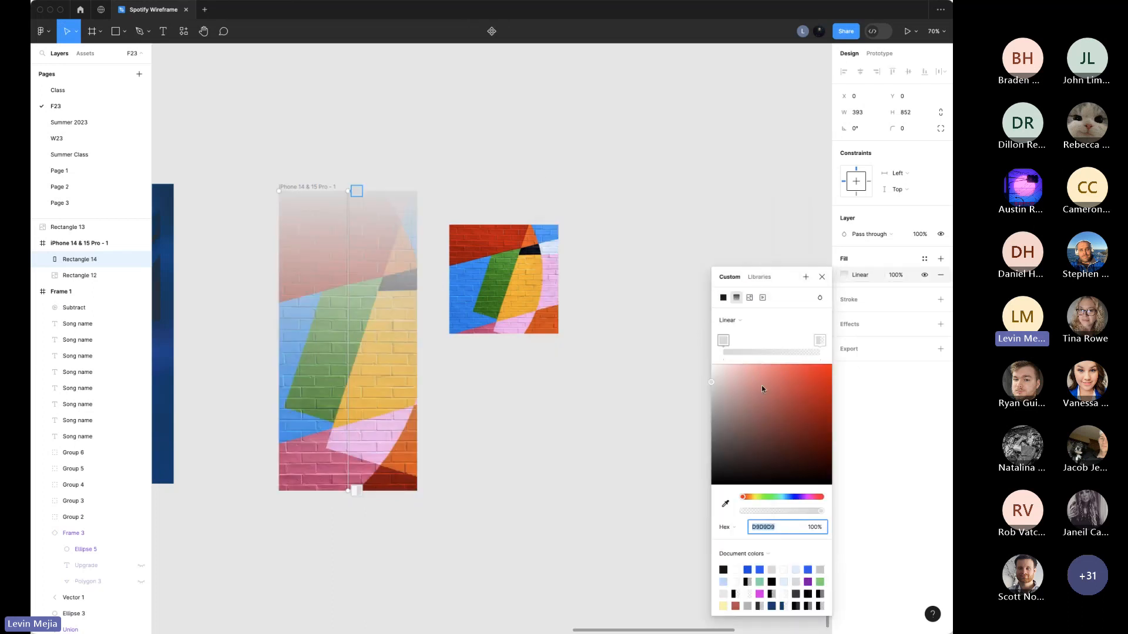
Step: Make both gradient stops black and reverse the gradient so it runs from transparent at the top to solid black at the bottom
drag(761, 385, 700, 506)
click(820, 342)
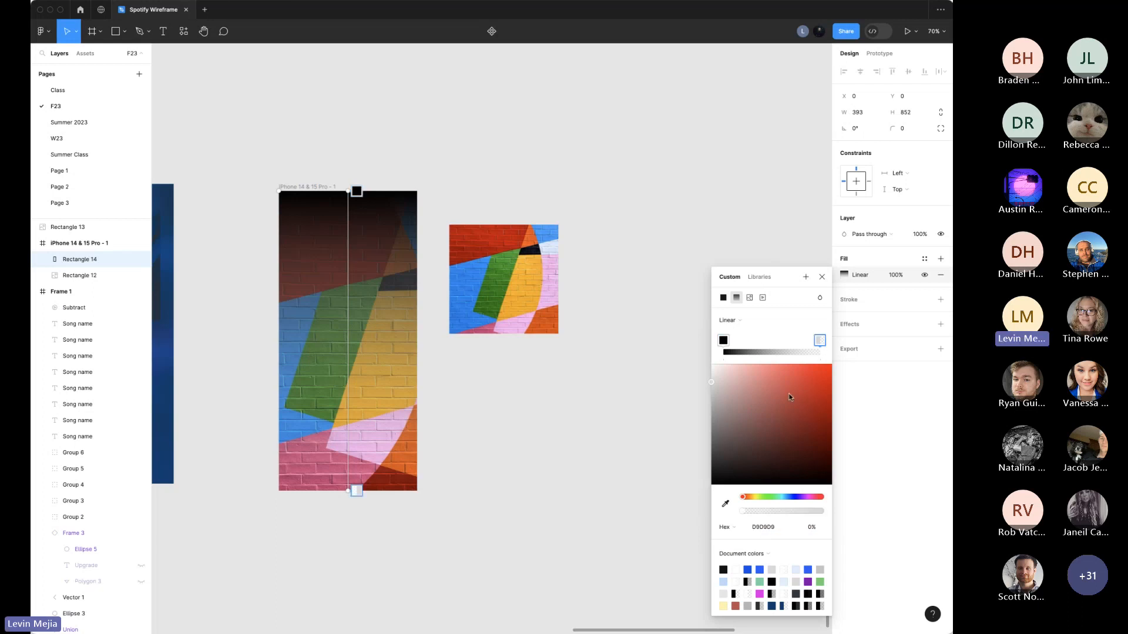
drag(796, 409, 664, 555)
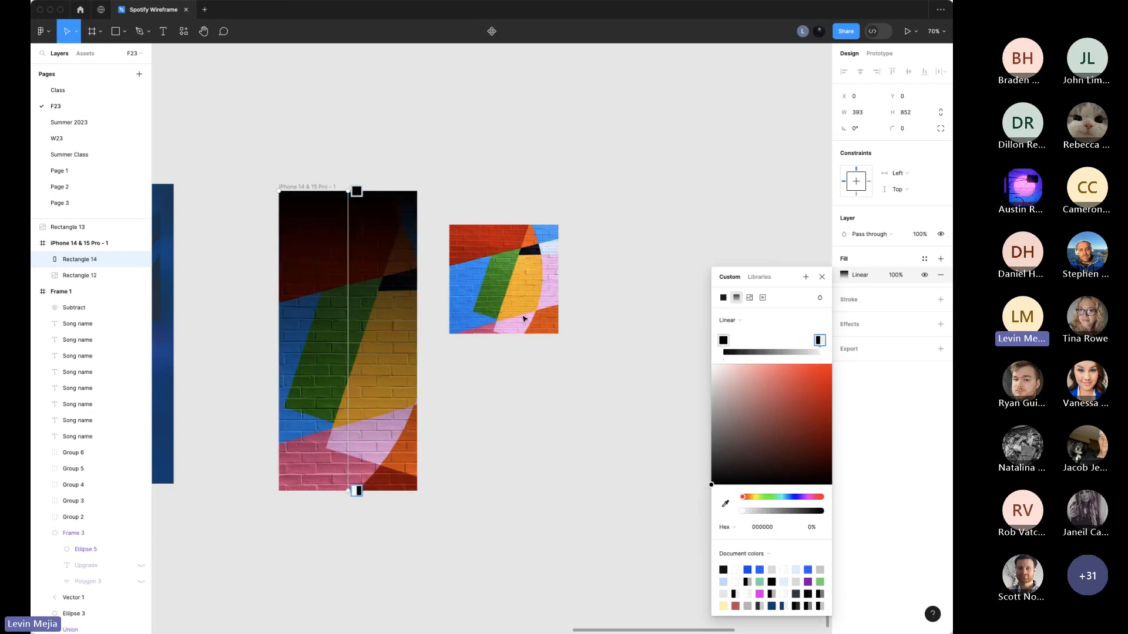
drag(723, 340, 692, 349)
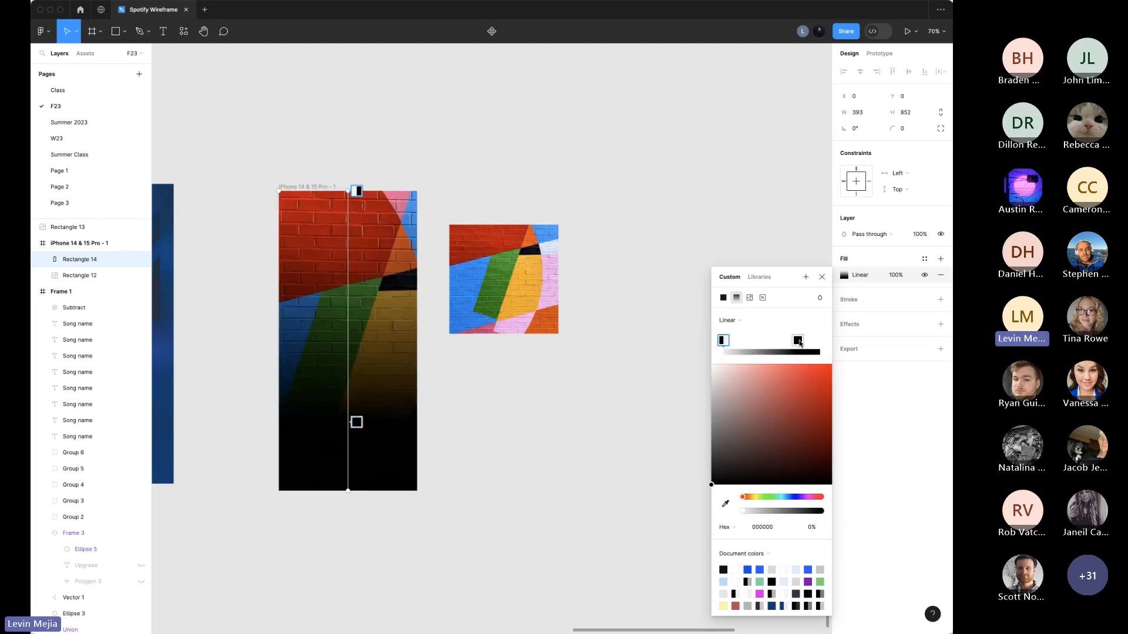
drag(798, 340, 820, 340)
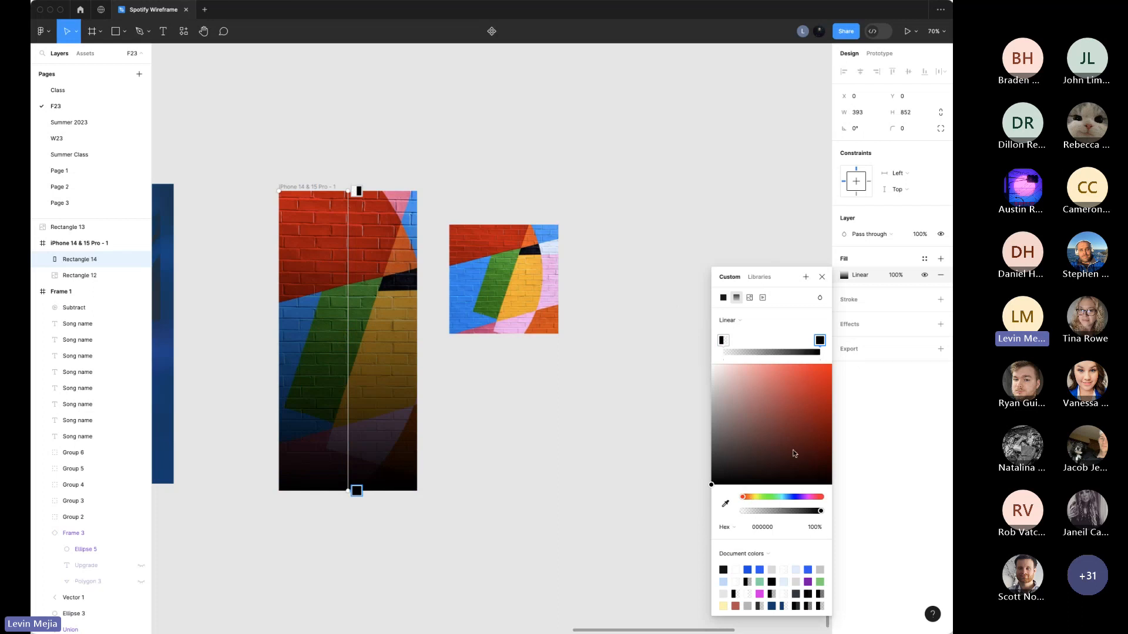
Step: Add a background blur effect of 80 to the gradient rectangle
click(941, 324)
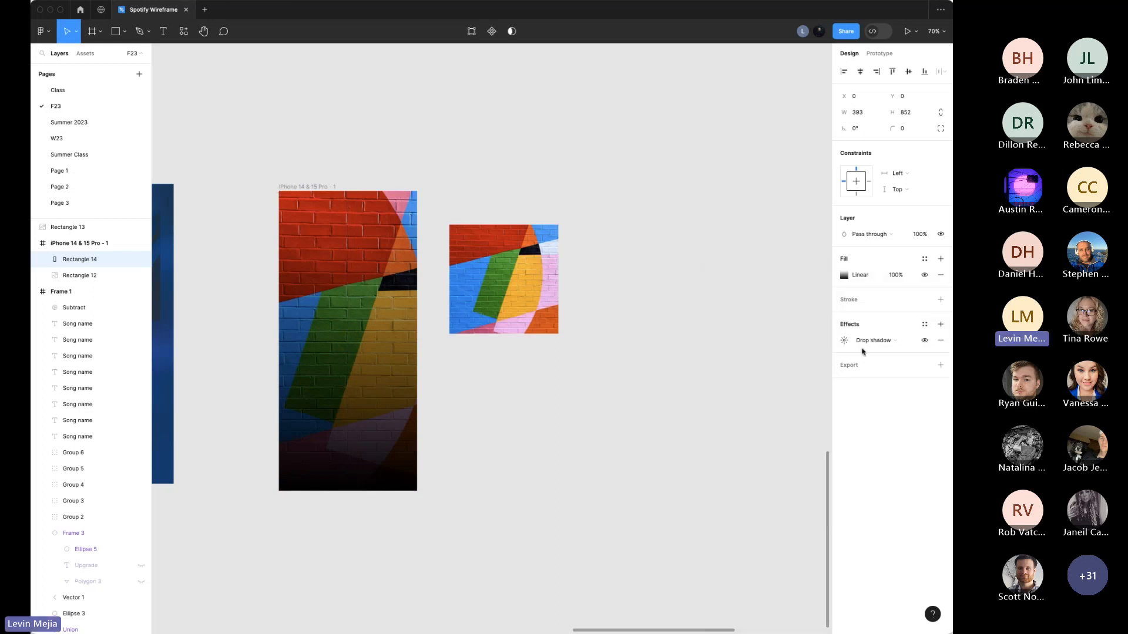
click(870, 342)
click(882, 363)
click(845, 341)
click(739, 366)
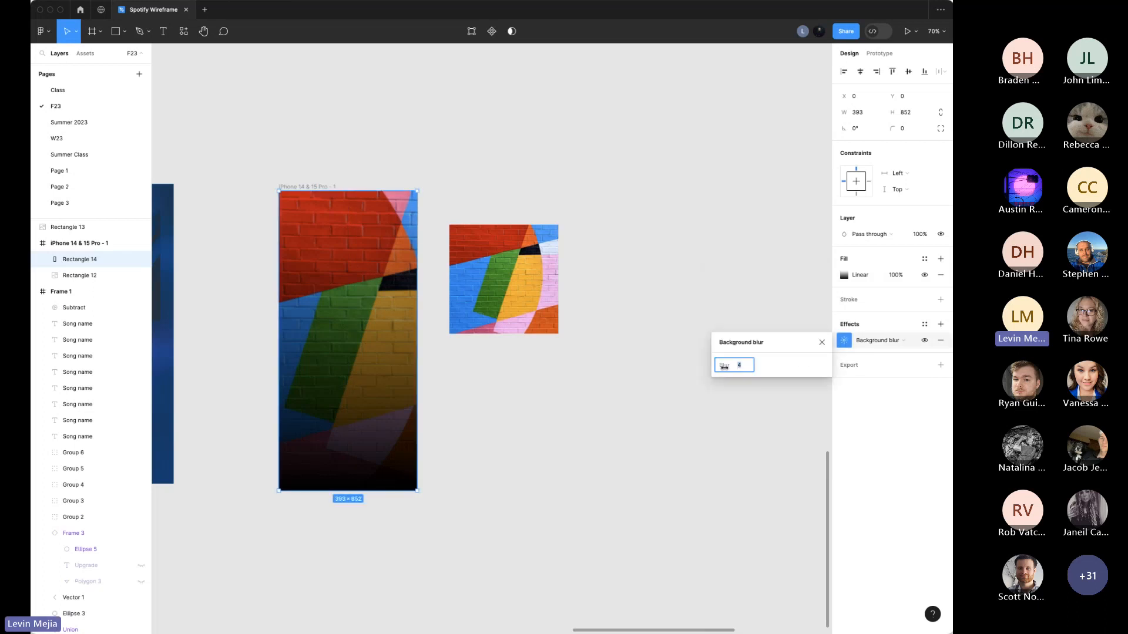
drag(745, 369, 66, 358)
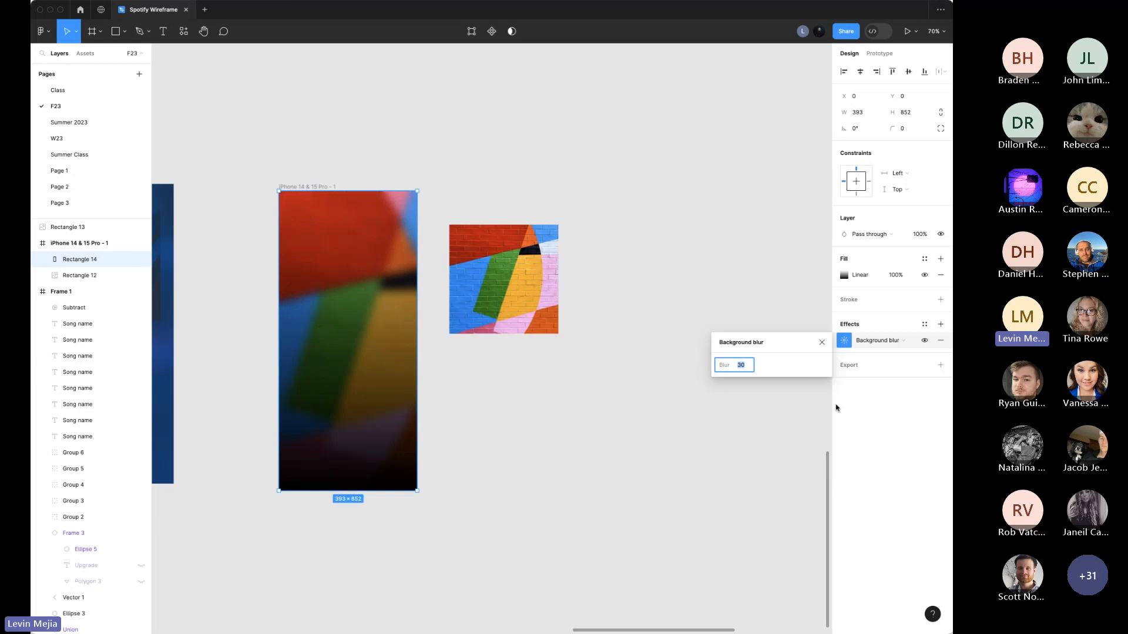
drag(722, 366, 349, 340)
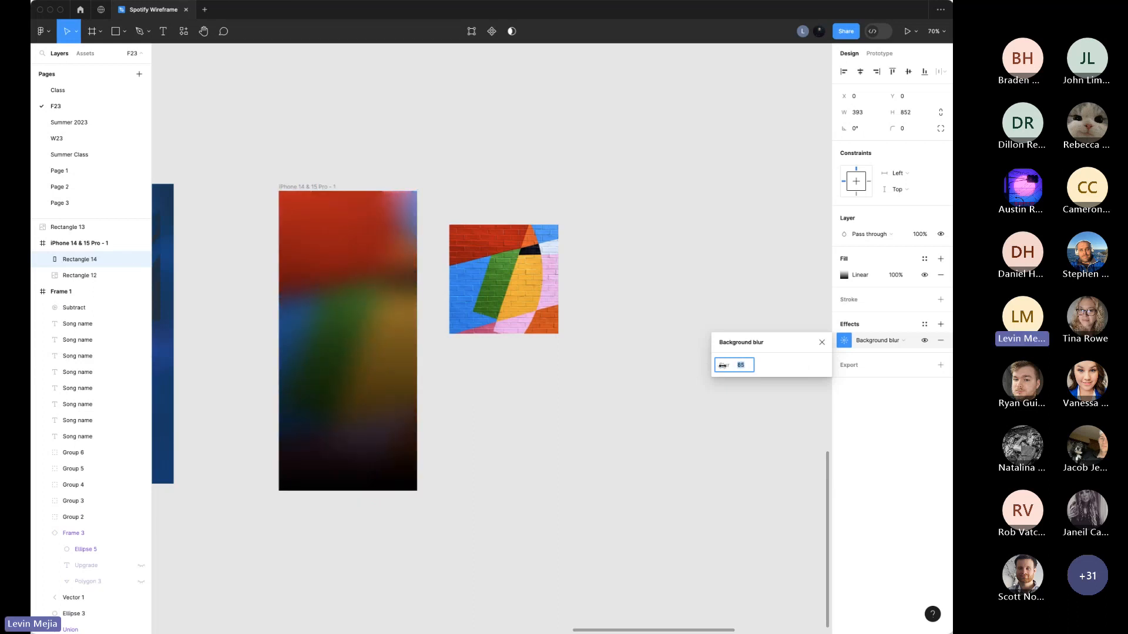
text(0)
key(Return)
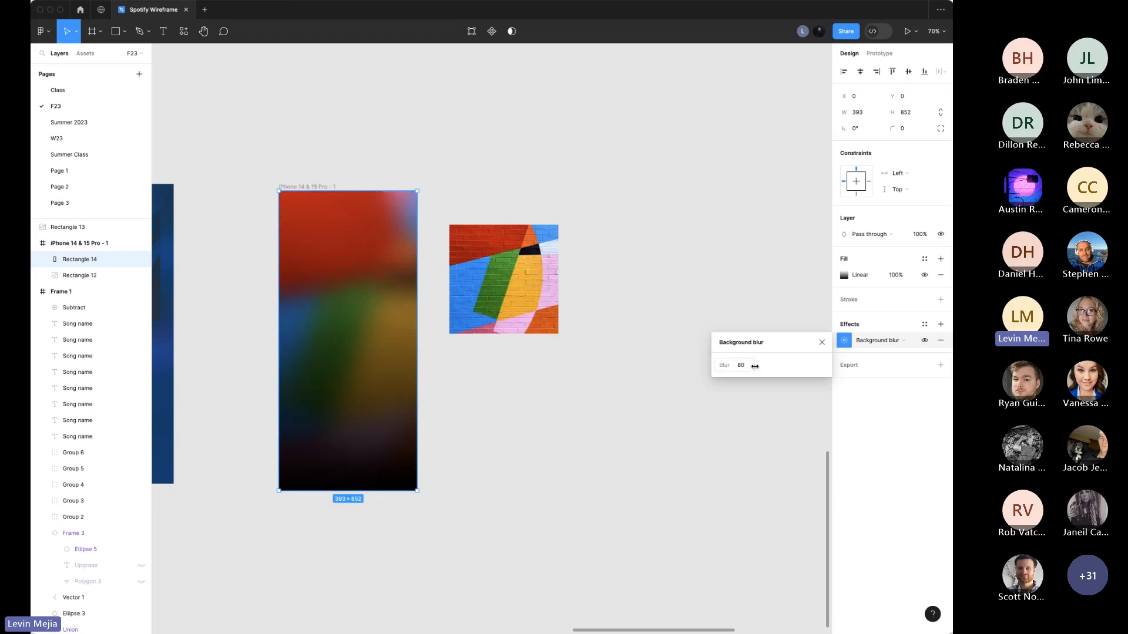
Step: Move the square brick wall image into the upper part of the iPhone frame, centered horizontally
click(609, 410)
drag(532, 286, 376, 286)
click(491, 294)
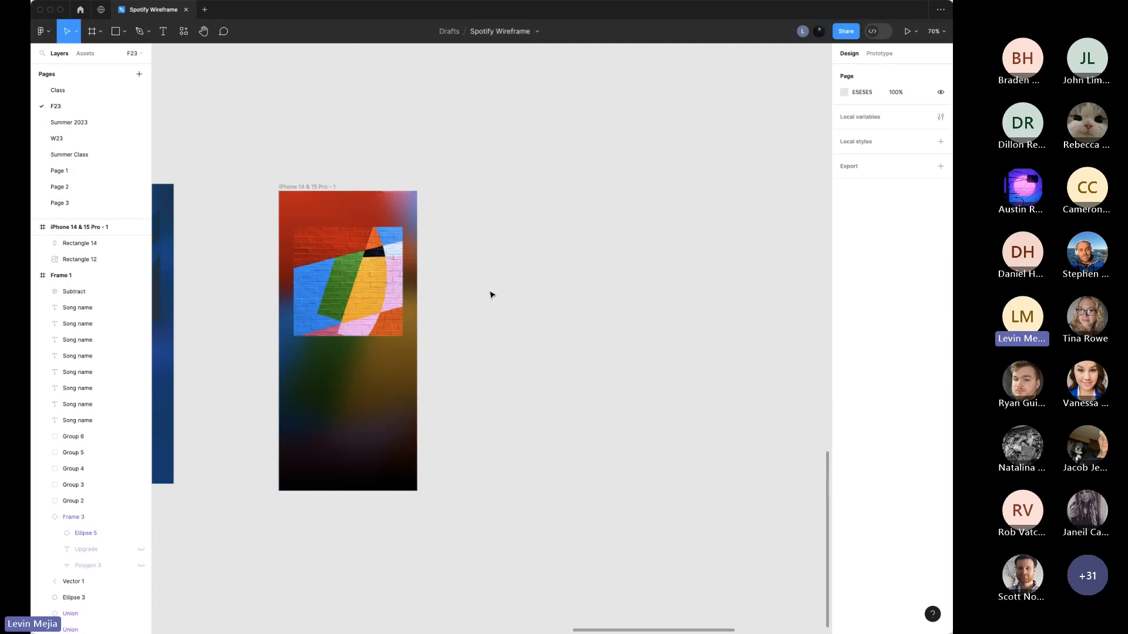
Step: Recolor both gradient stops of the blurred overlay rectangle to blue 00469C, sampled from the square brick wall image
scroll(491, 294, left, 4)
click(594, 459)
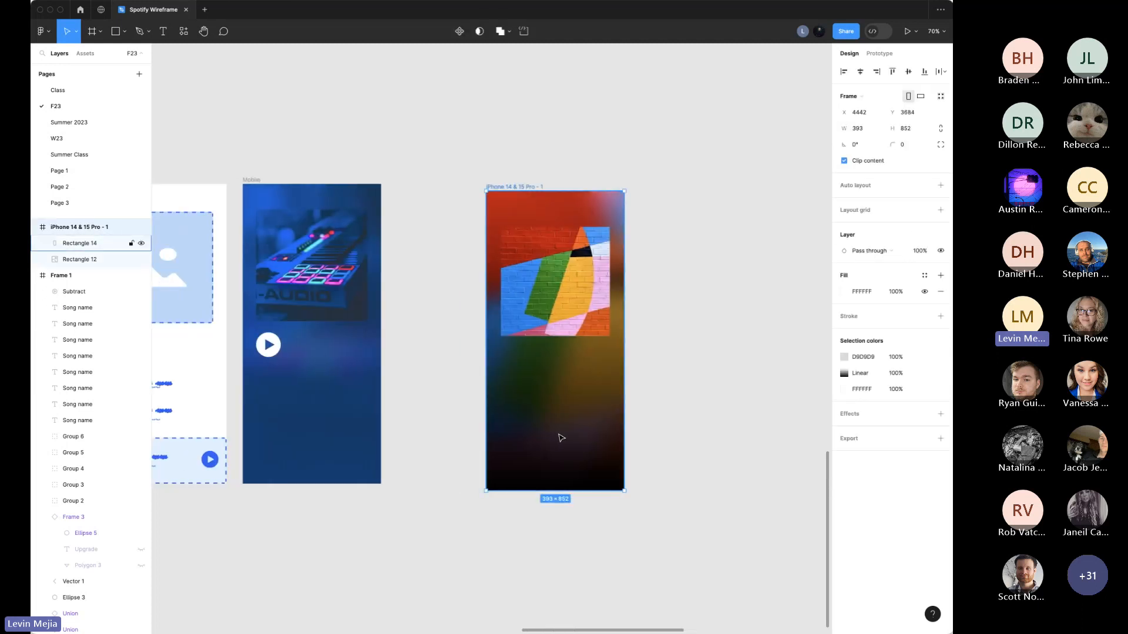
click(83, 243)
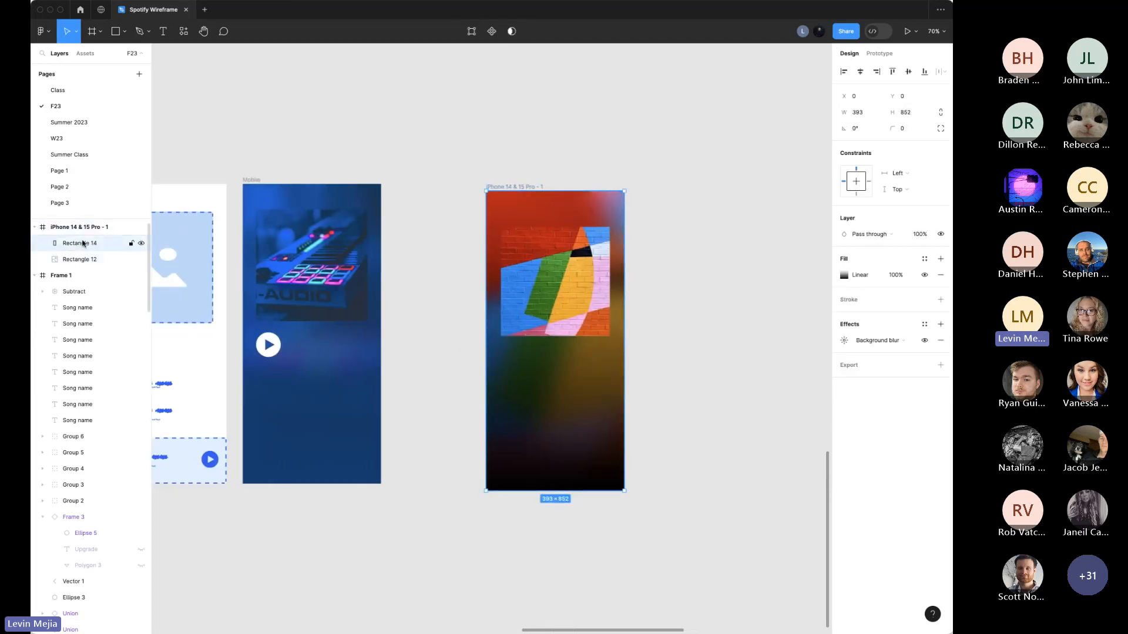
click(844, 275)
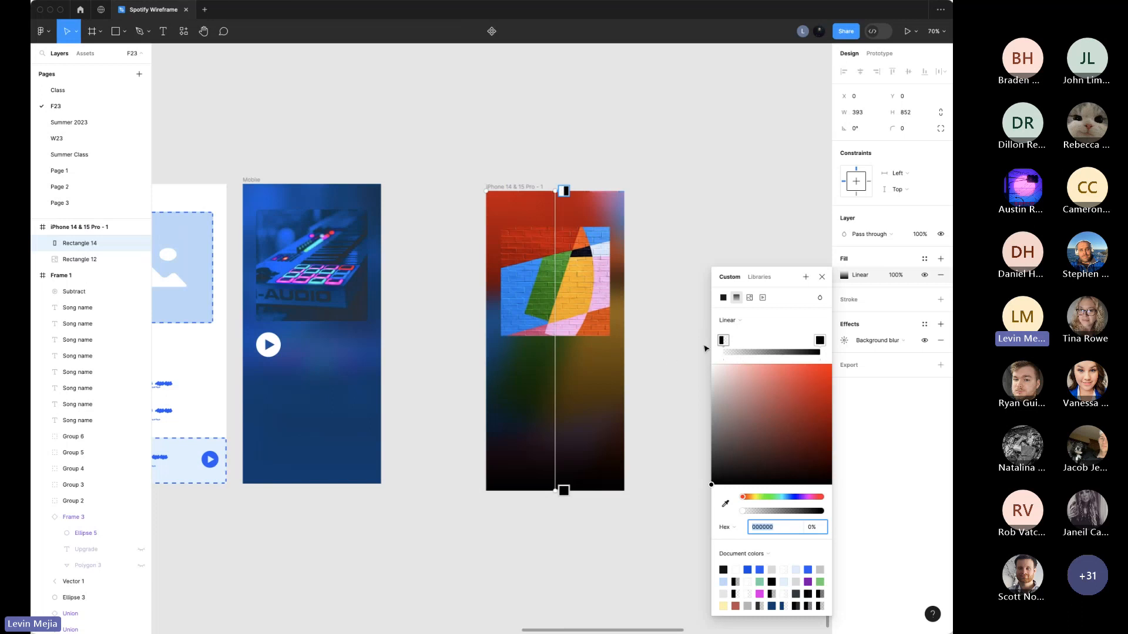
click(724, 341)
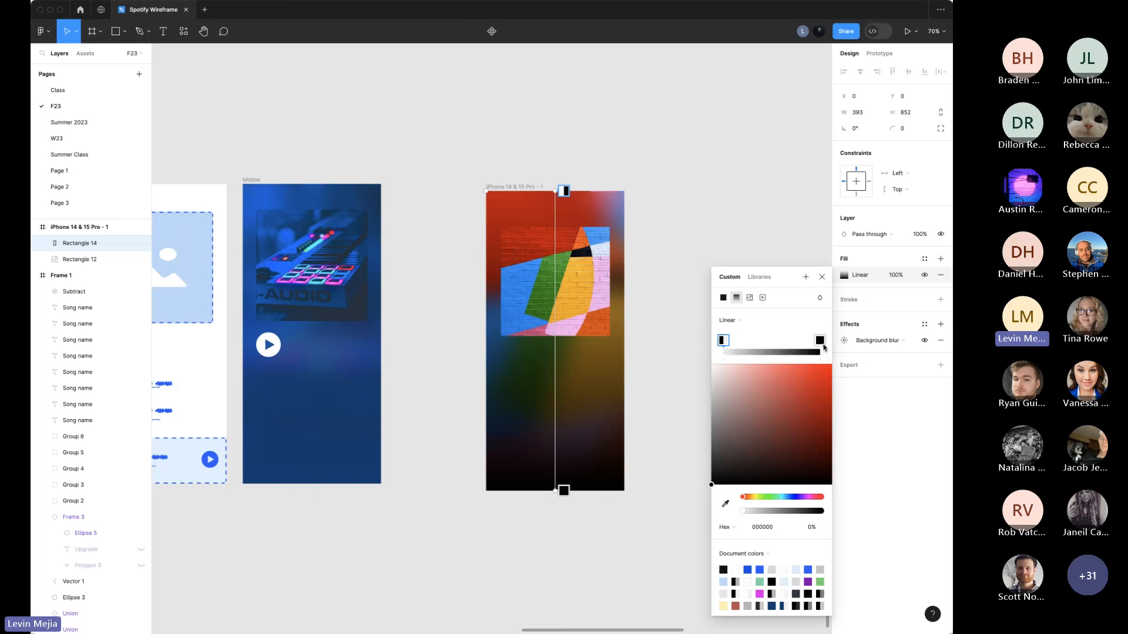
click(725, 504)
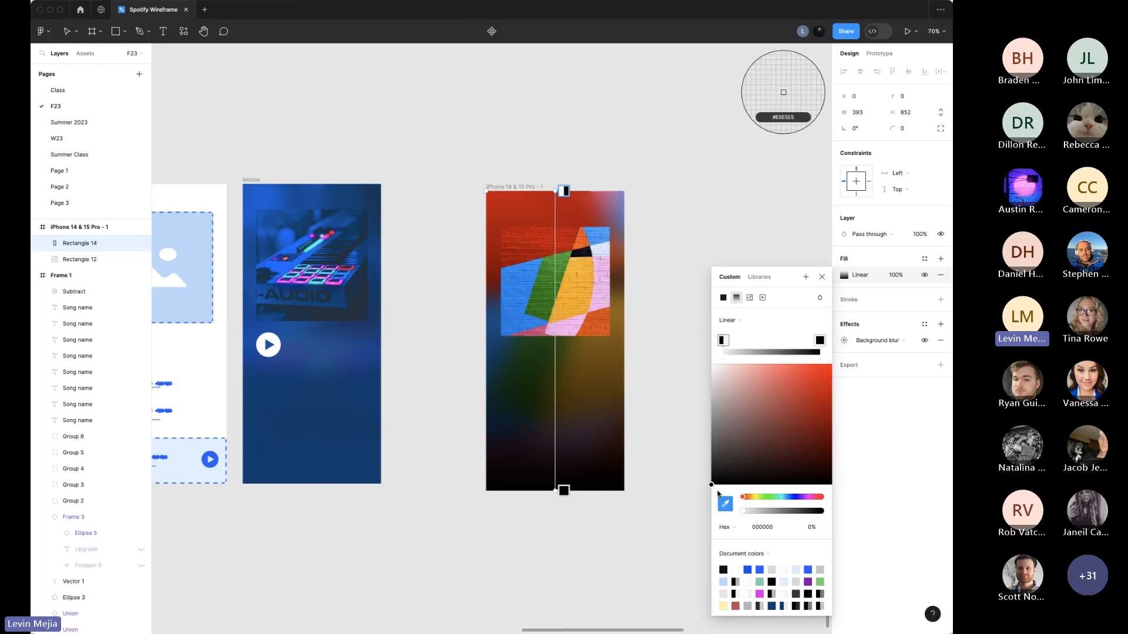
click(599, 237)
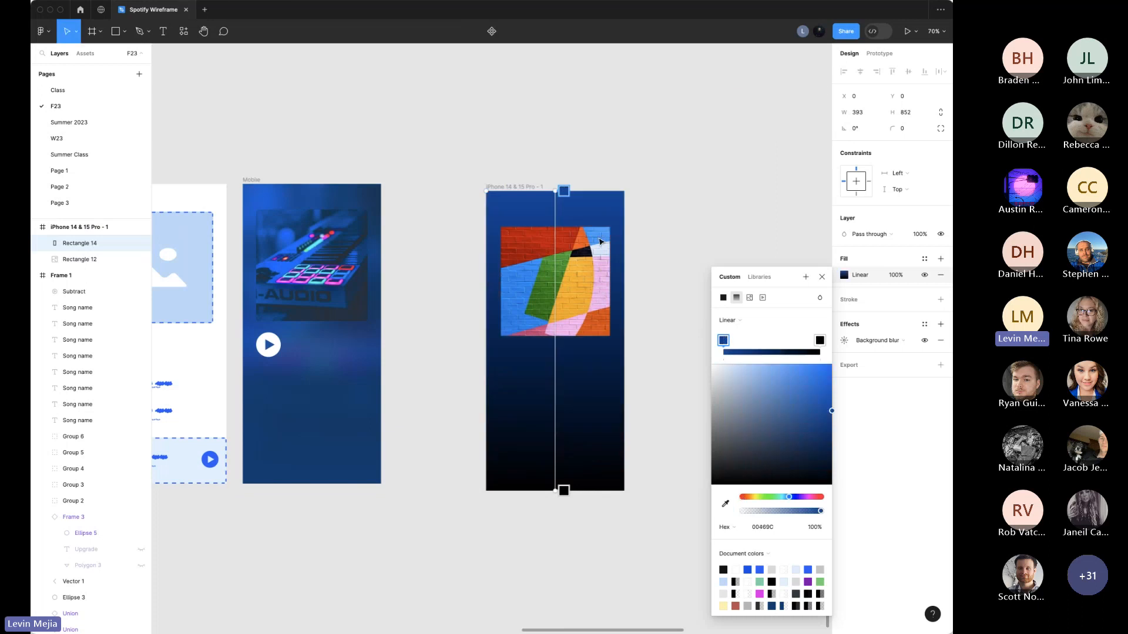
click(765, 527)
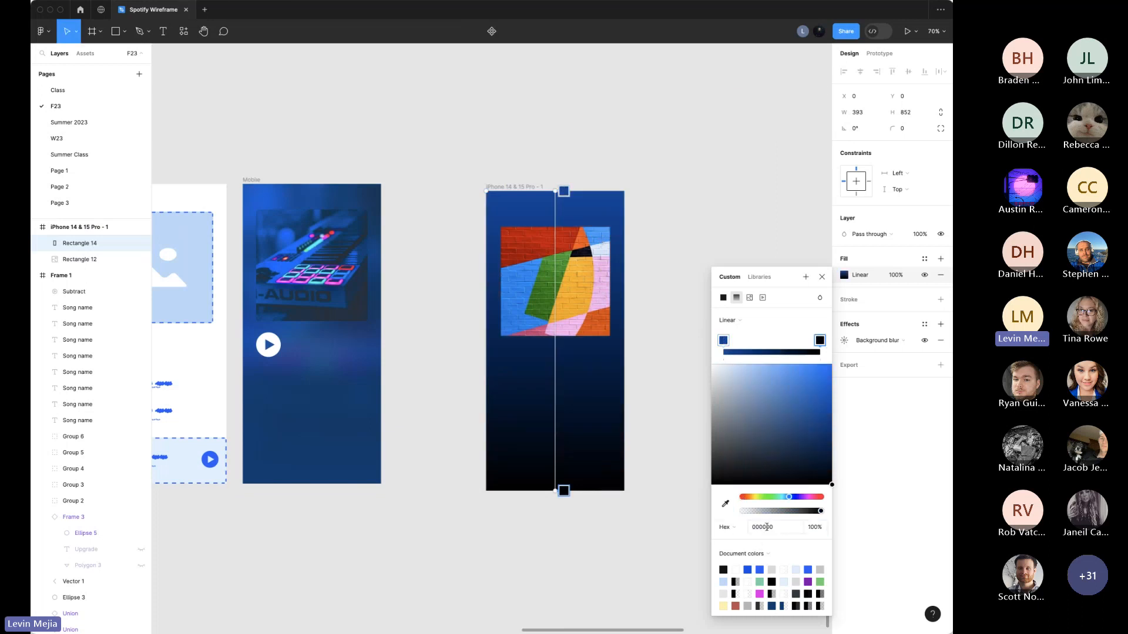
key(Tab)
Step: Set the opacity of the overlay gradient's top stop to 0% and its bottom stop to 79%
click(723, 341)
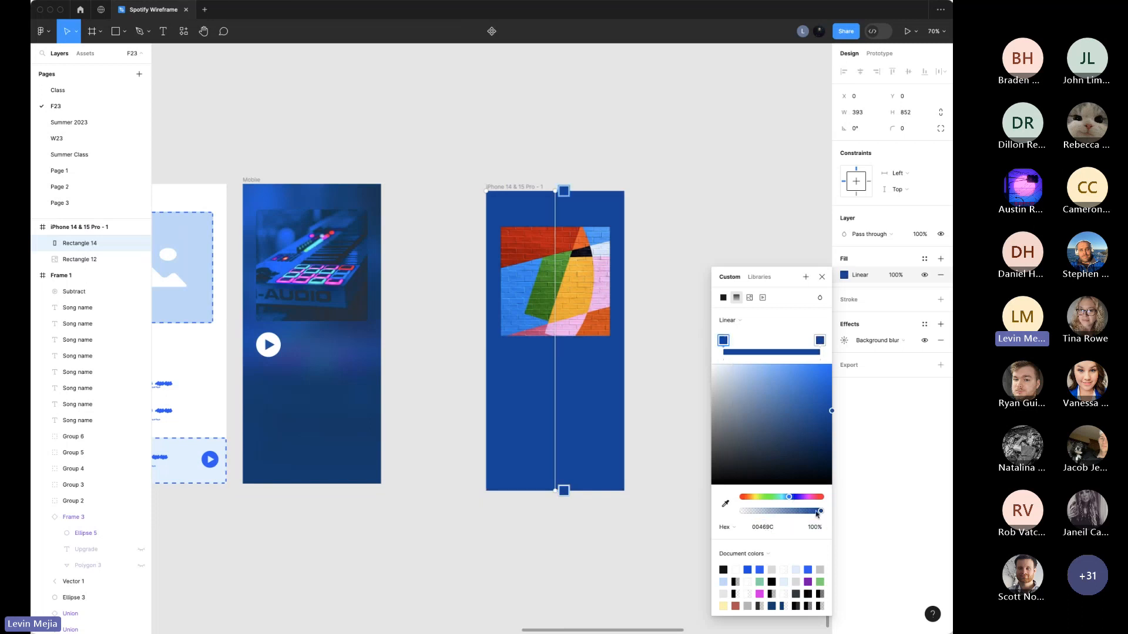
drag(821, 511, 731, 516)
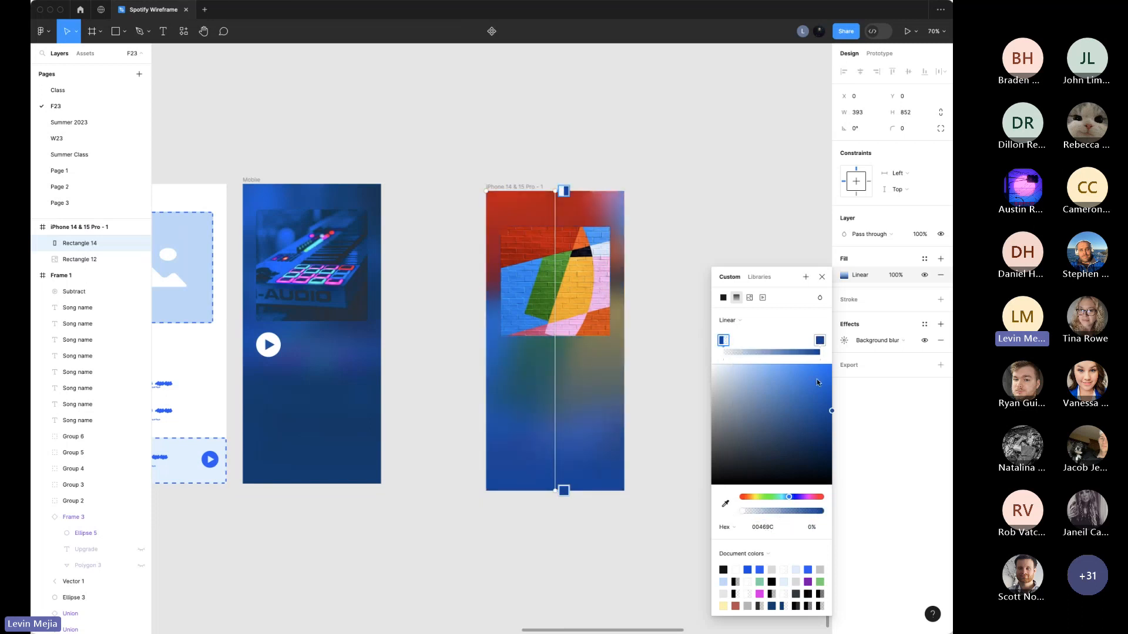
click(820, 340)
drag(822, 511, 805, 513)
click(652, 515)
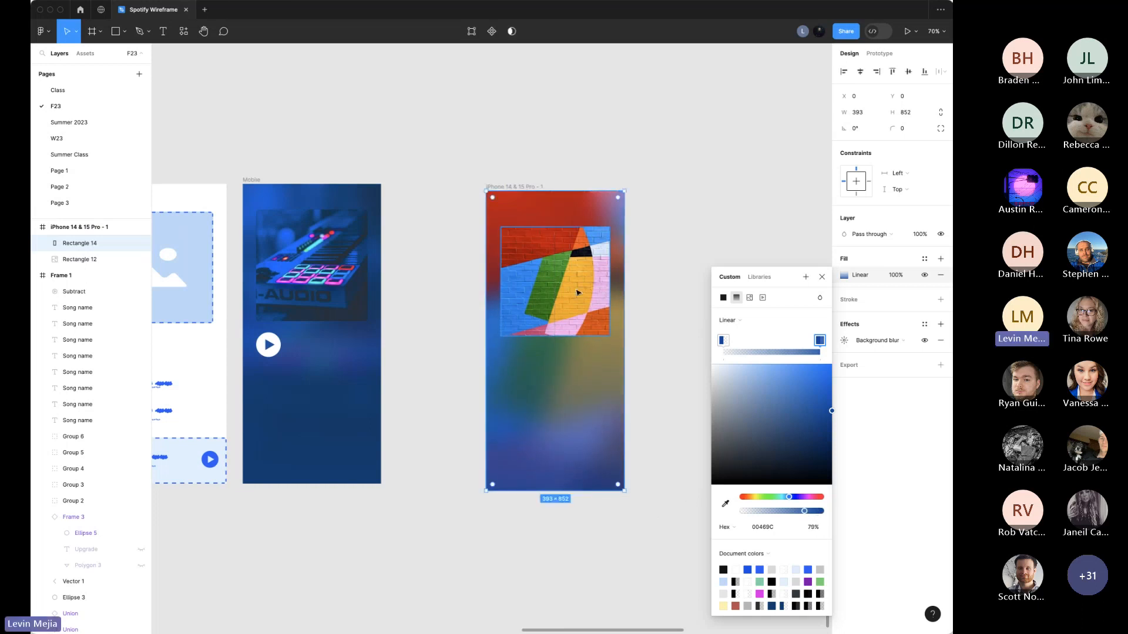
click(684, 249)
Step: Copy the play button from the blue Mobile mockup into the iPhone frame, just below the square image's left edge
click(276, 345)
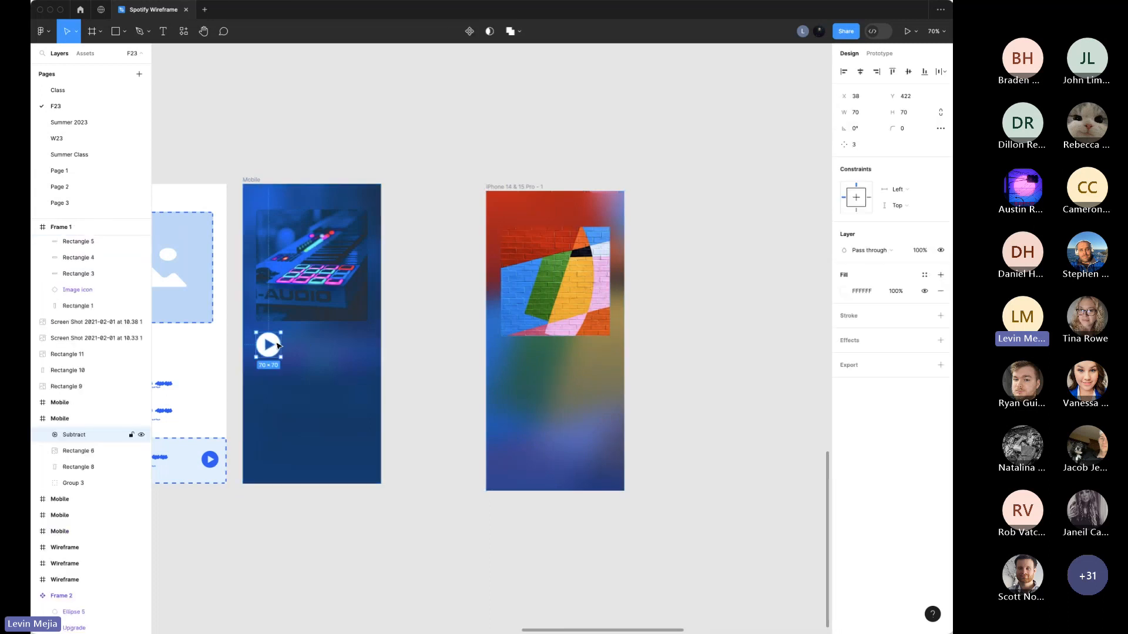
drag(276, 346, 520, 361)
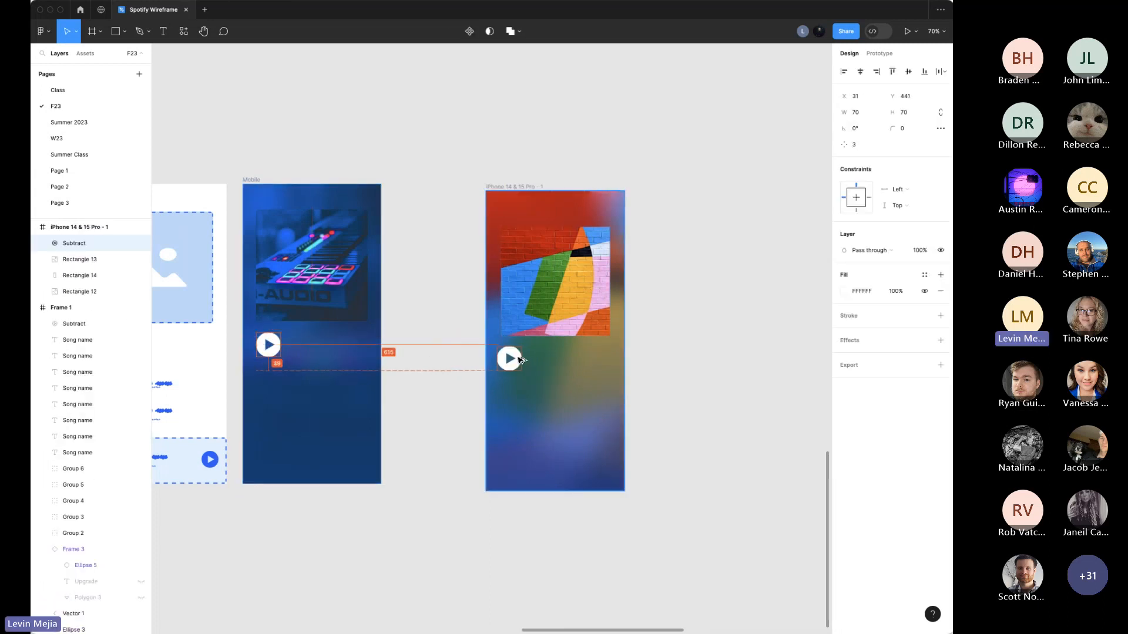
click(680, 379)
Step: Move the iPhone frame closer to the blue Mobile mockup and align their top edges
scroll(646, 358, right, 1)
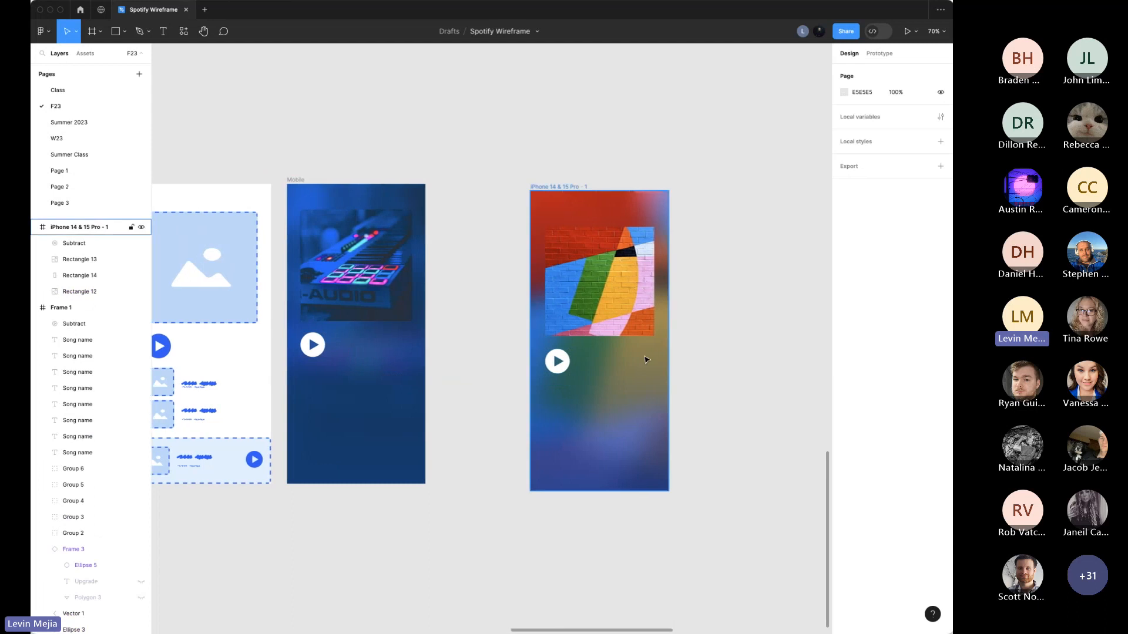
drag(569, 186, 527, 184)
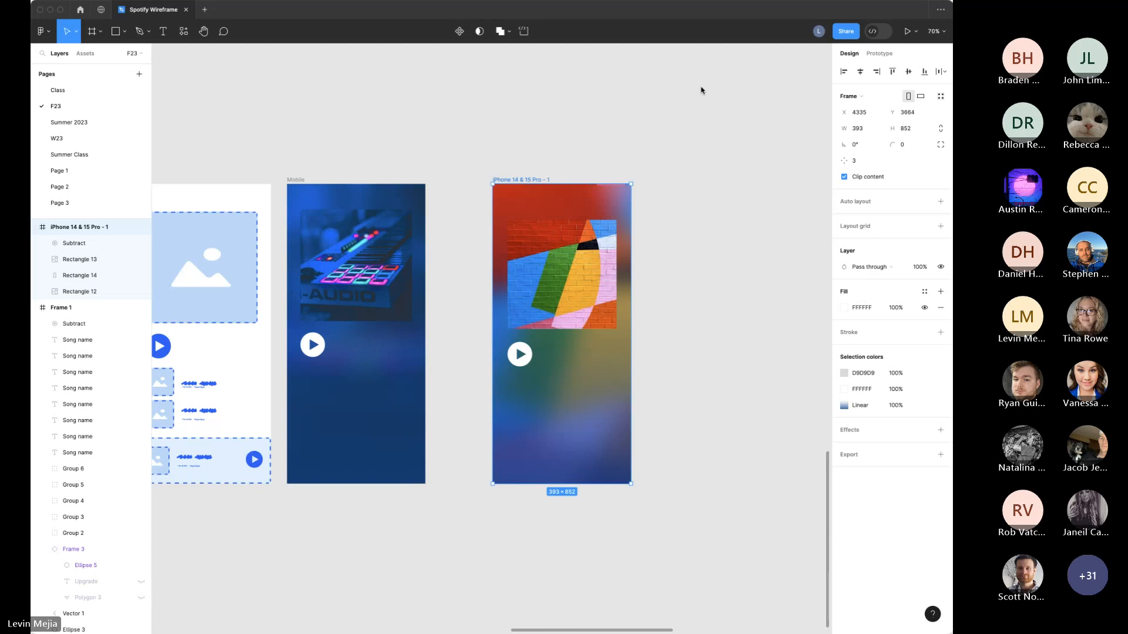
click(734, 241)
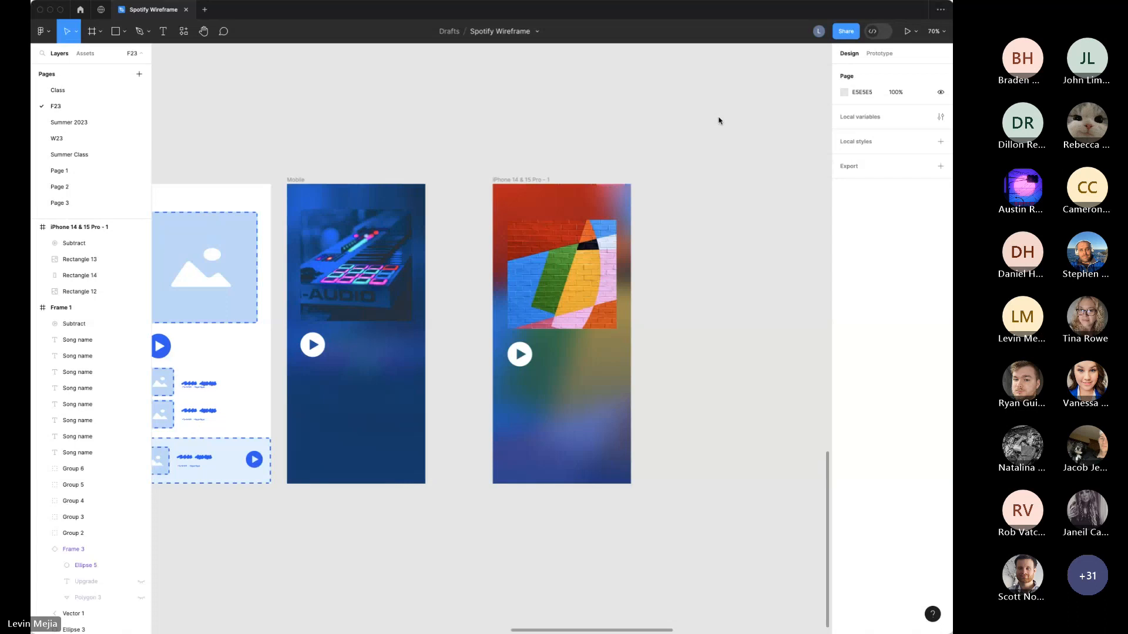
scroll(719, 121, left, 2)
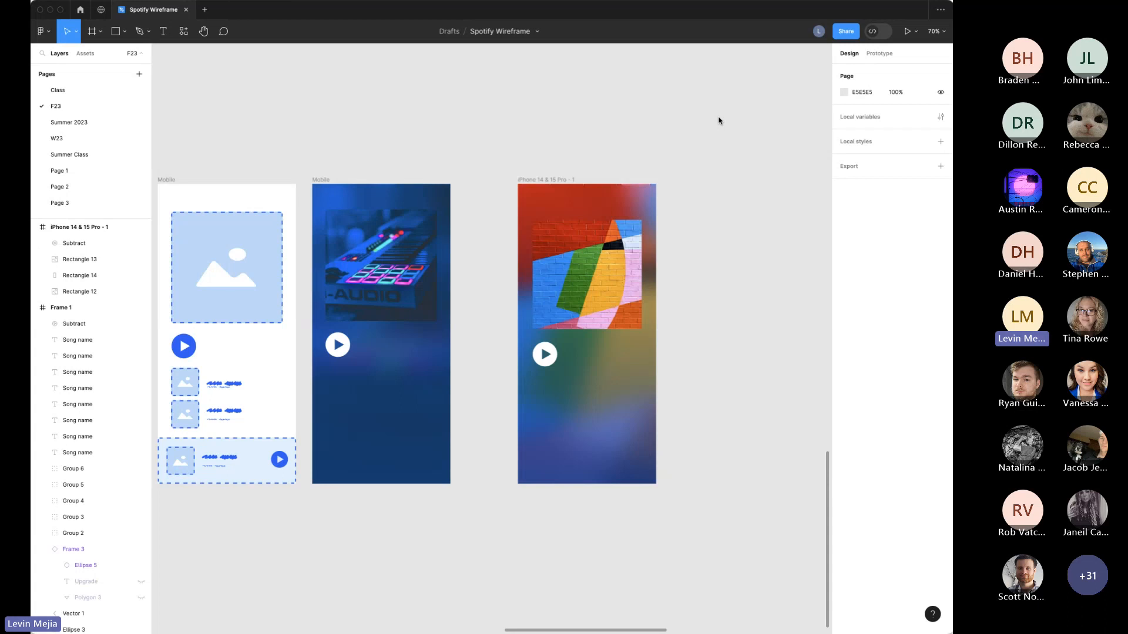
scroll(713, 314, right, 2)
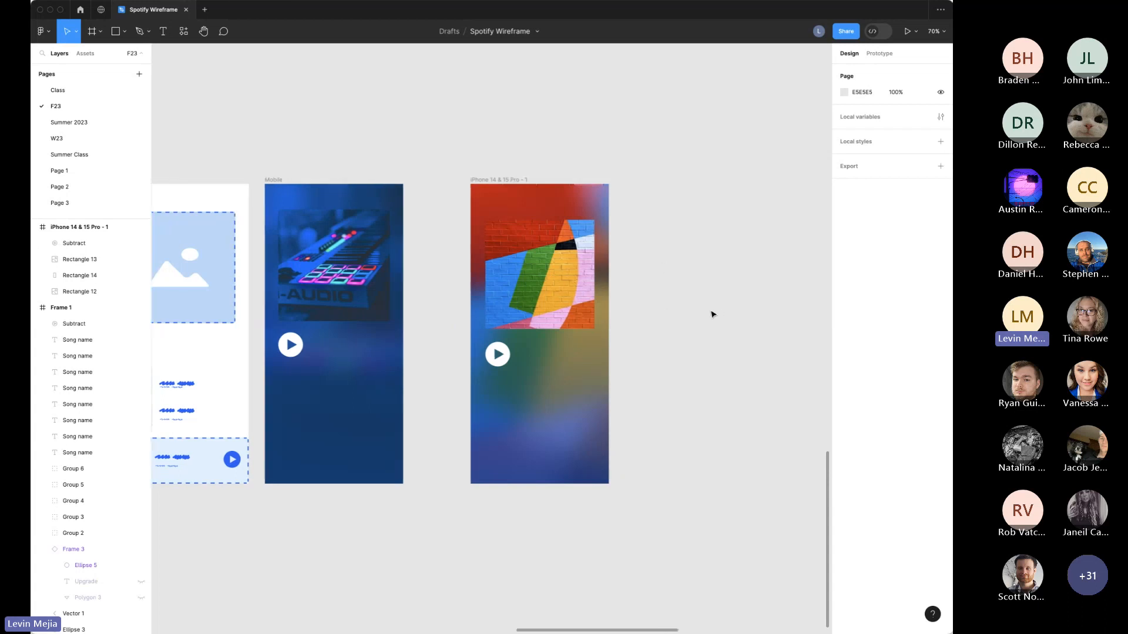
scroll(713, 314, right, 5)
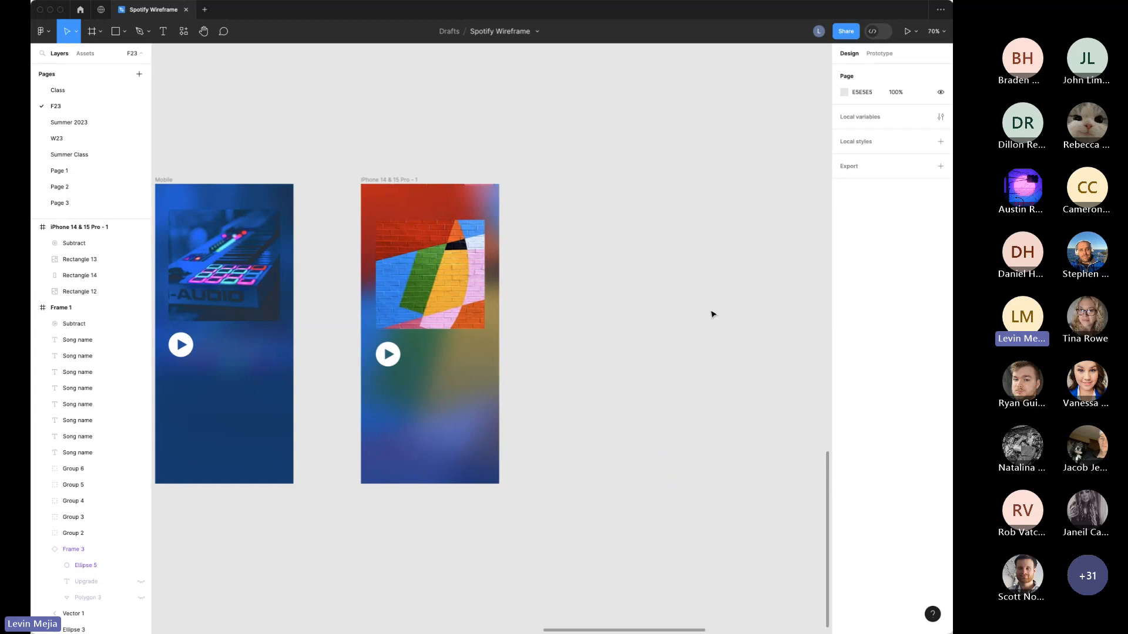
scroll(712, 314, down, 2)
scroll(712, 314, right, 1)
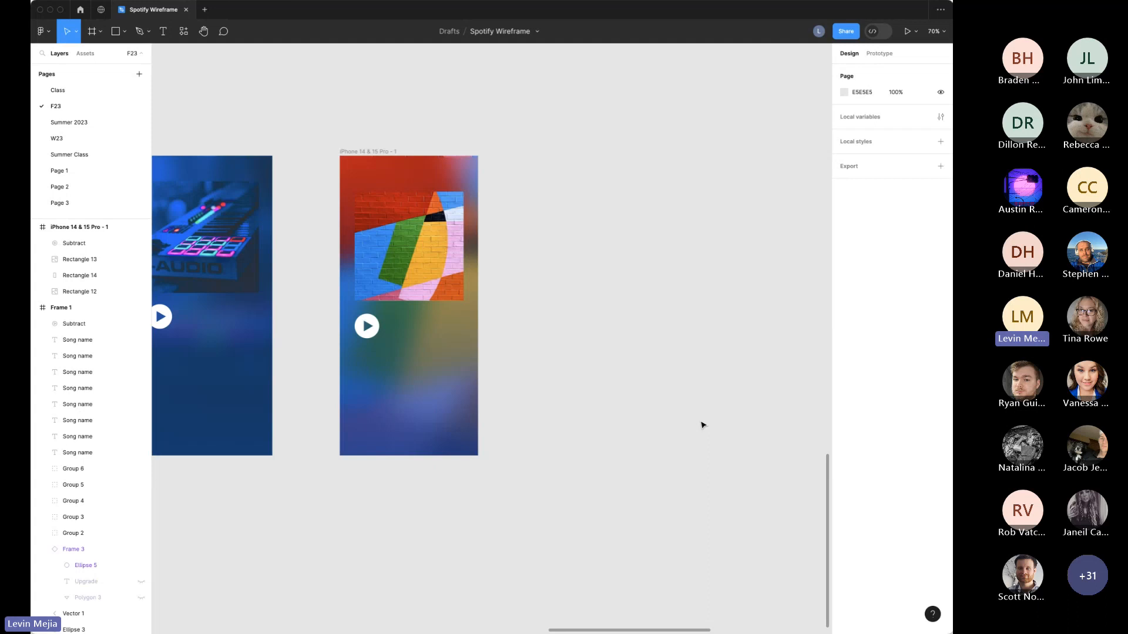
Step: Duplicate the desktop Wireframe frame and place the copy in the empty canvas area below the original
scroll(703, 424, down, 5)
scroll(704, 423, left, 3)
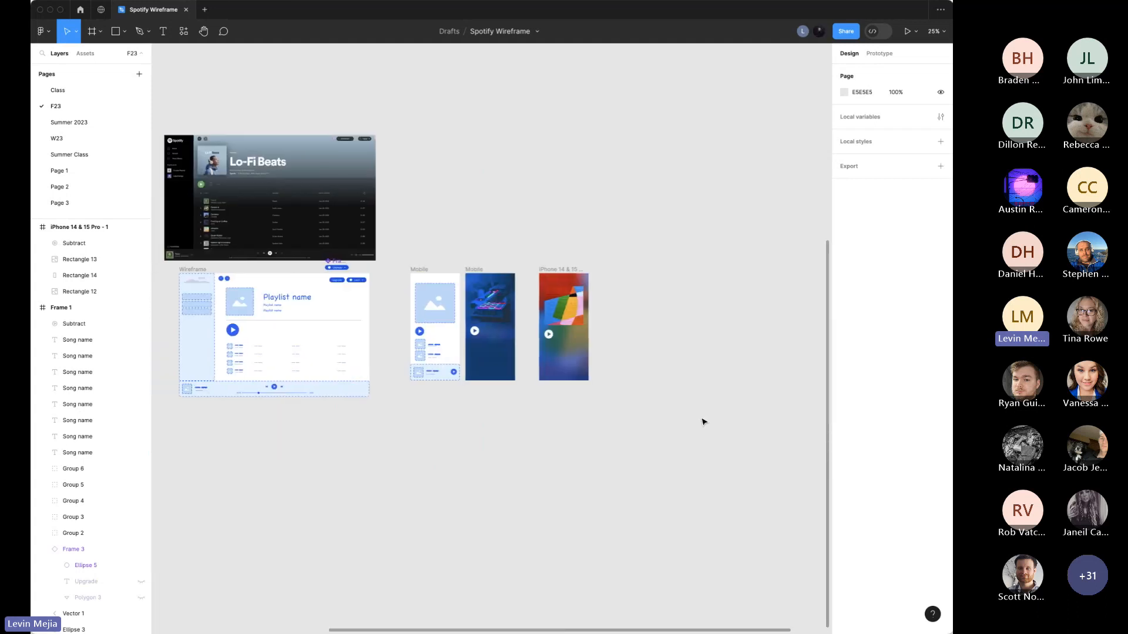
scroll(703, 421, left, 5)
scroll(705, 422, right, 3)
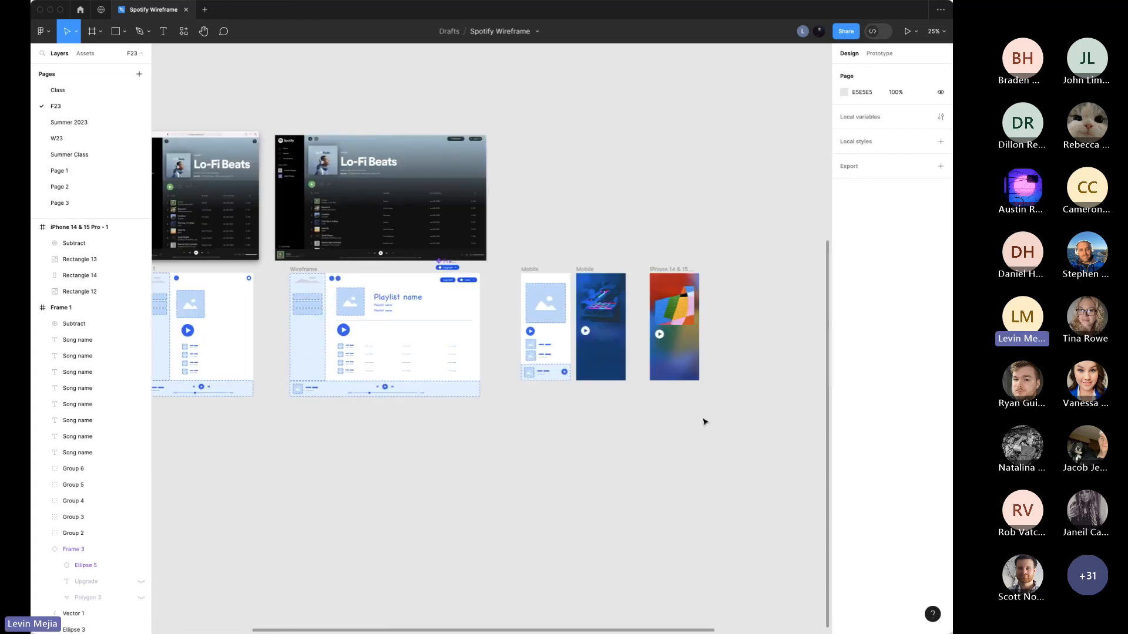
scroll(706, 421, up, 3)
scroll(708, 421, left, 3)
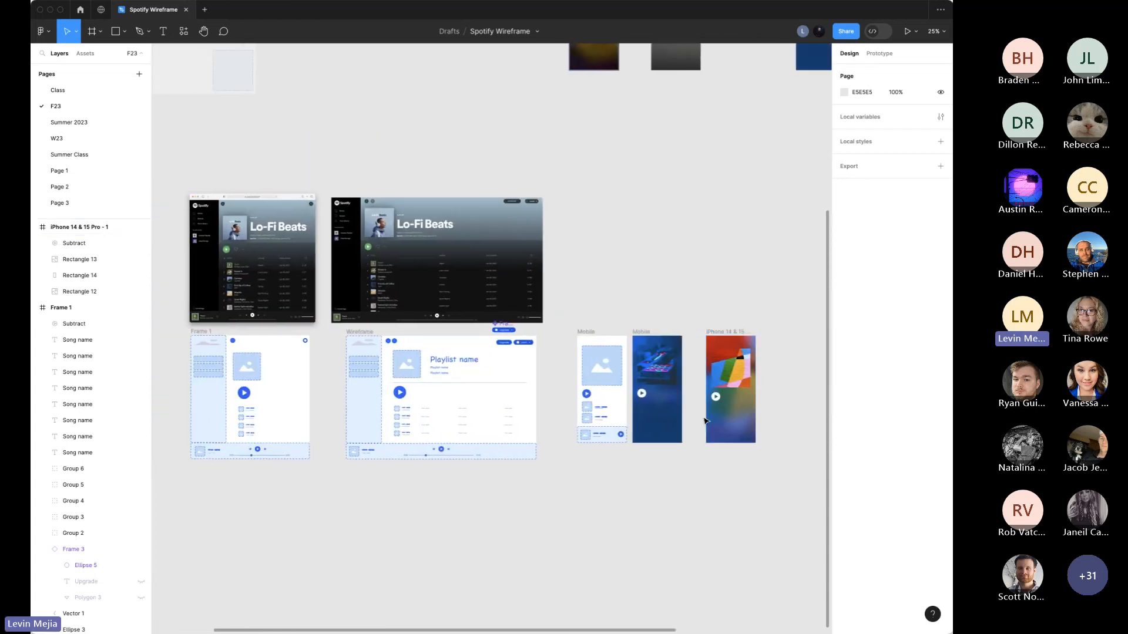
click(365, 333)
scroll(420, 336, down, 2)
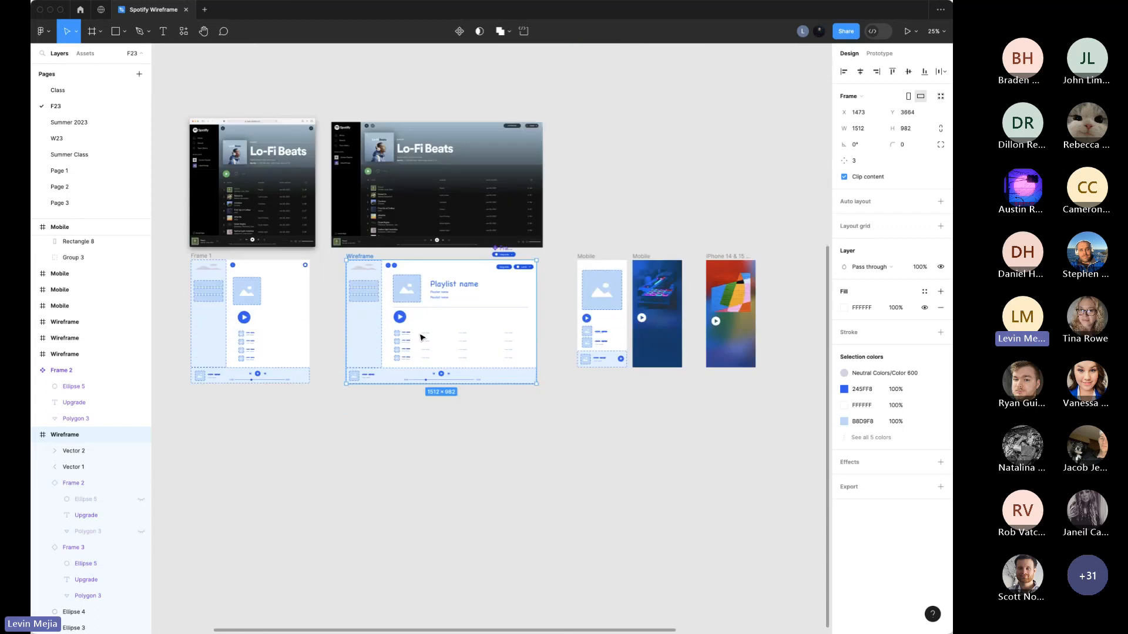
drag(368, 258, 576, 593)
click(377, 397)
key(z)
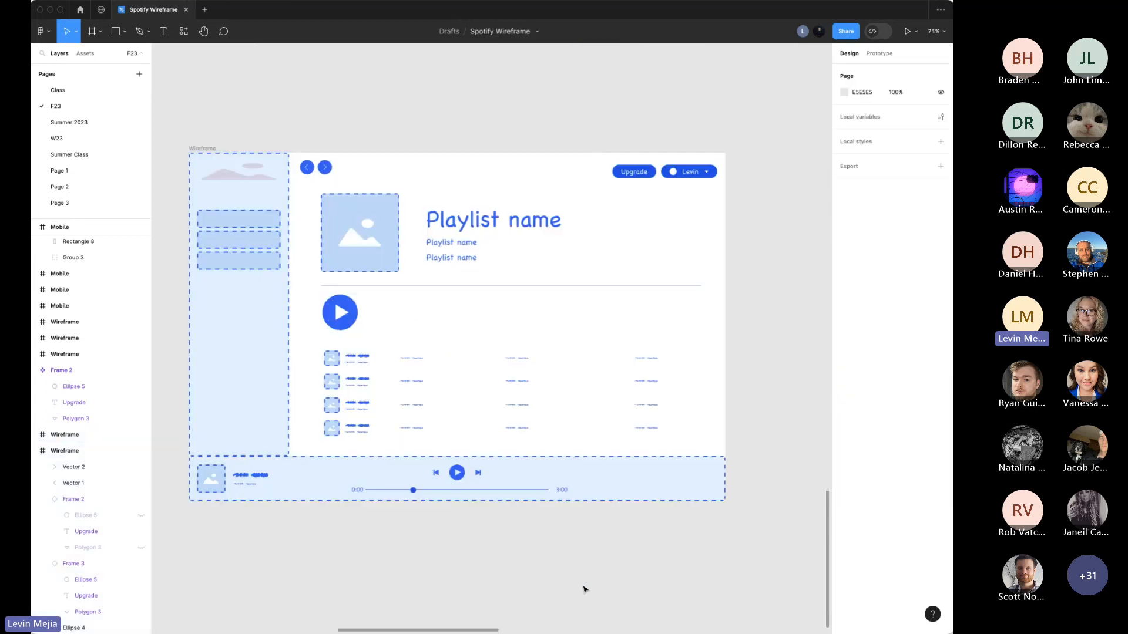
Step: In the Wireframe copy, delete the large image placeholder beside the playlist title and remove the dashed strokes from the sidebar and player bar rectangles
scroll(584, 589, up, 2)
click(387, 274)
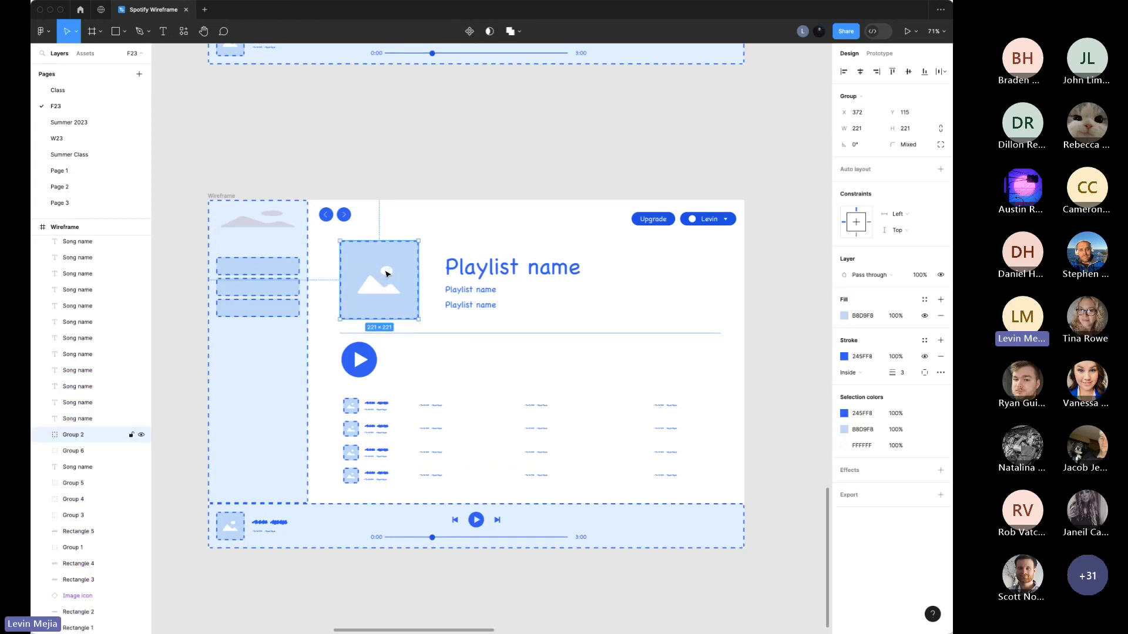
key(Delete)
click(302, 360)
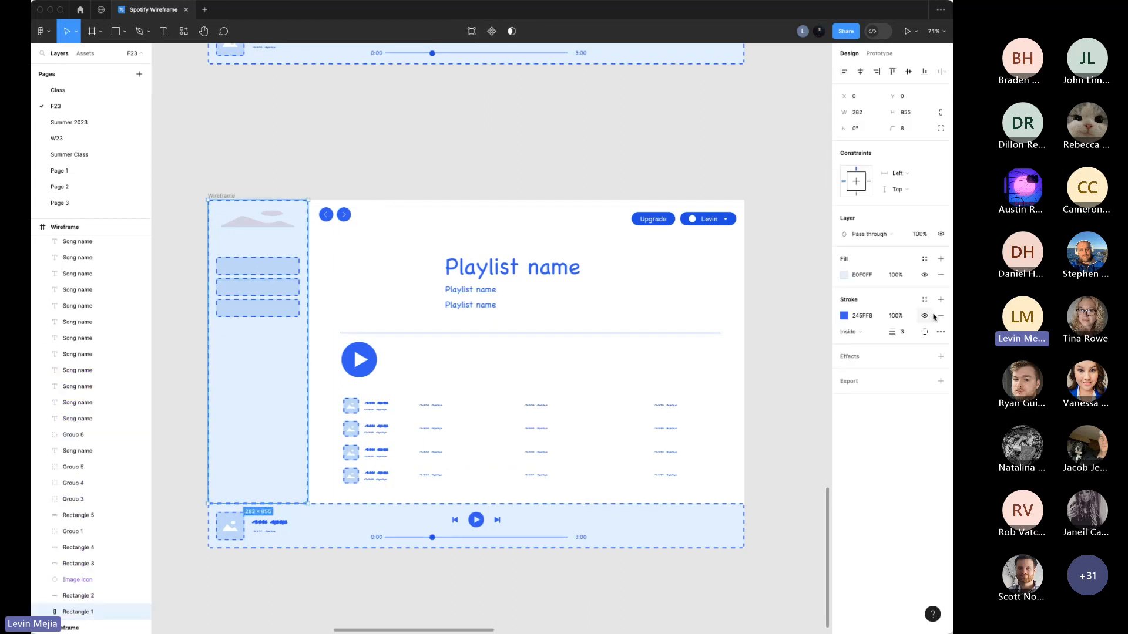
click(940, 316)
click(693, 518)
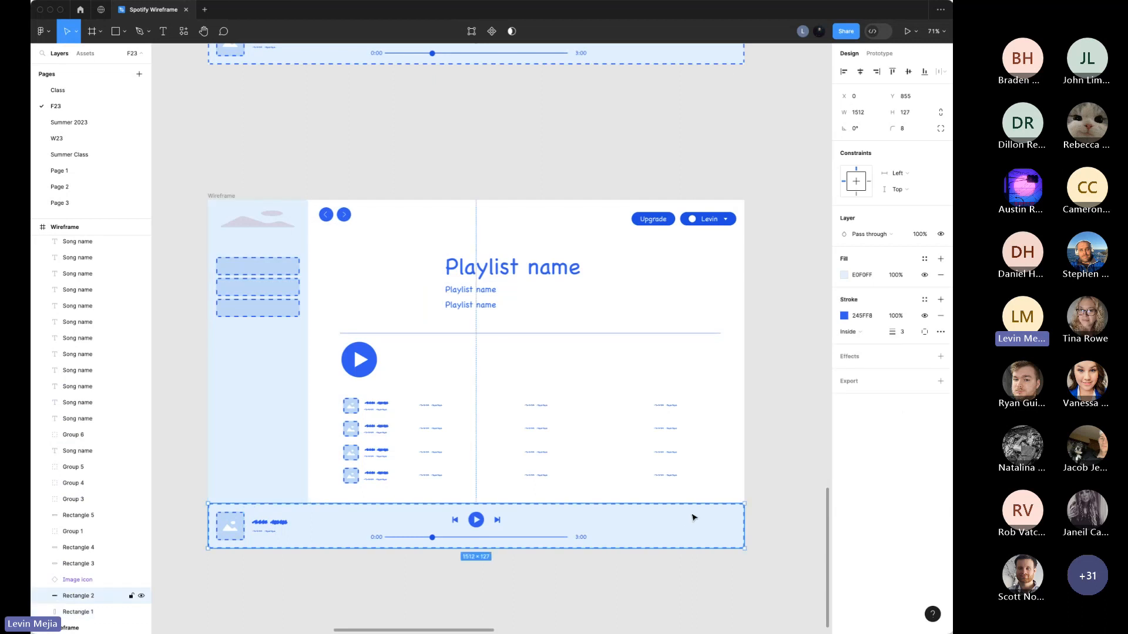
click(940, 317)
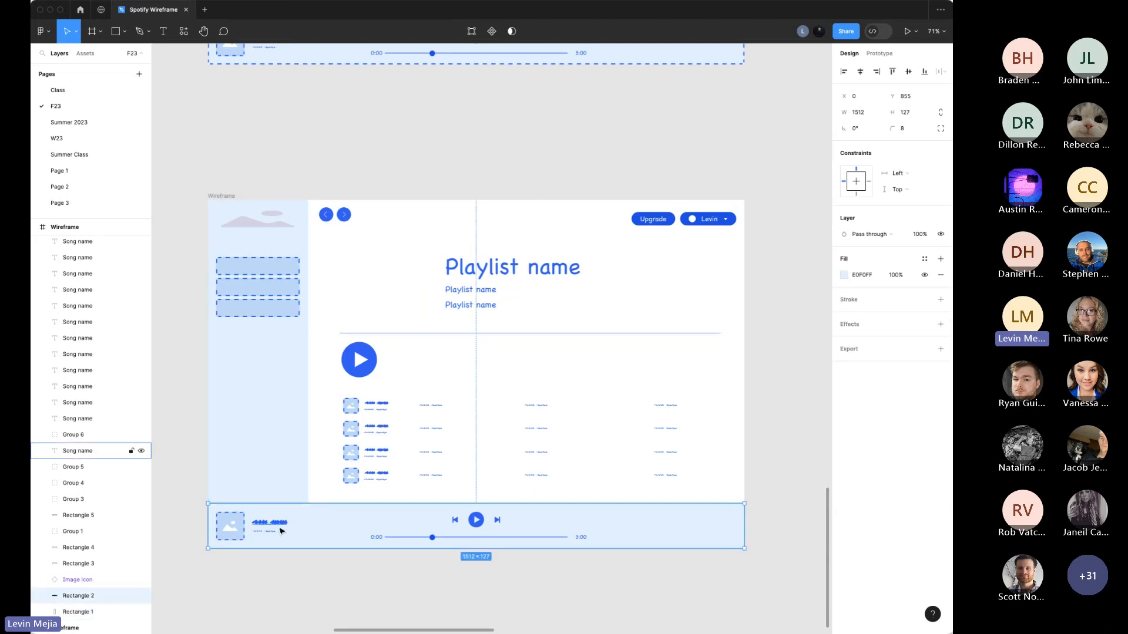
Step: Remove the dashed strokes from the three sidebar menu rectangles and delete the image icon above them
click(257, 266)
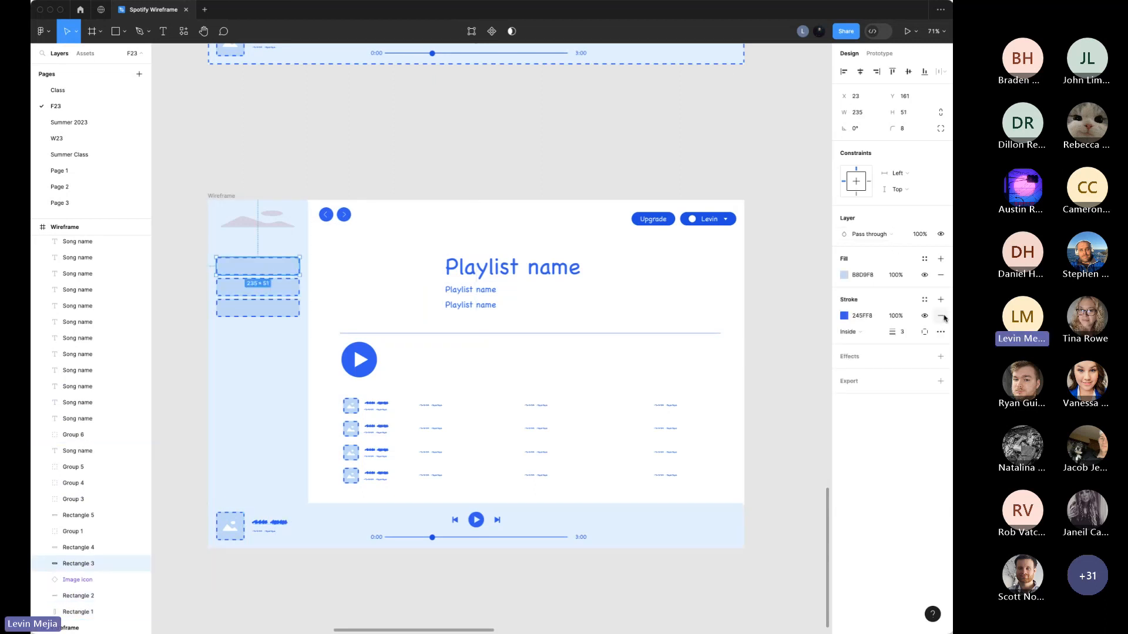
click(941, 316)
click(276, 287)
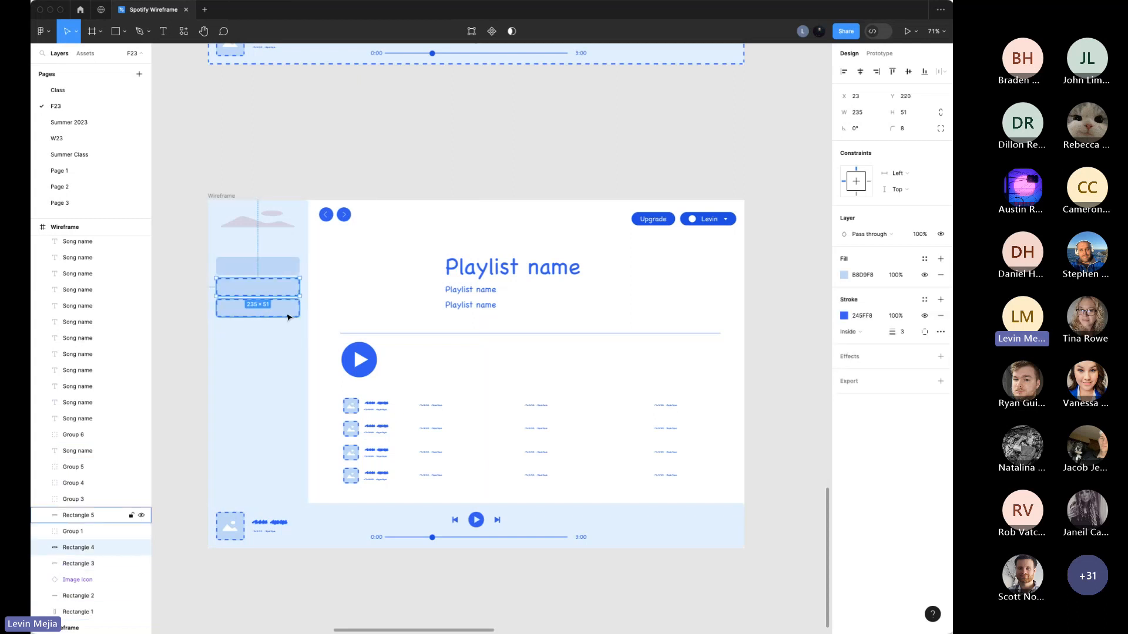
shift+click(288, 317)
click(941, 356)
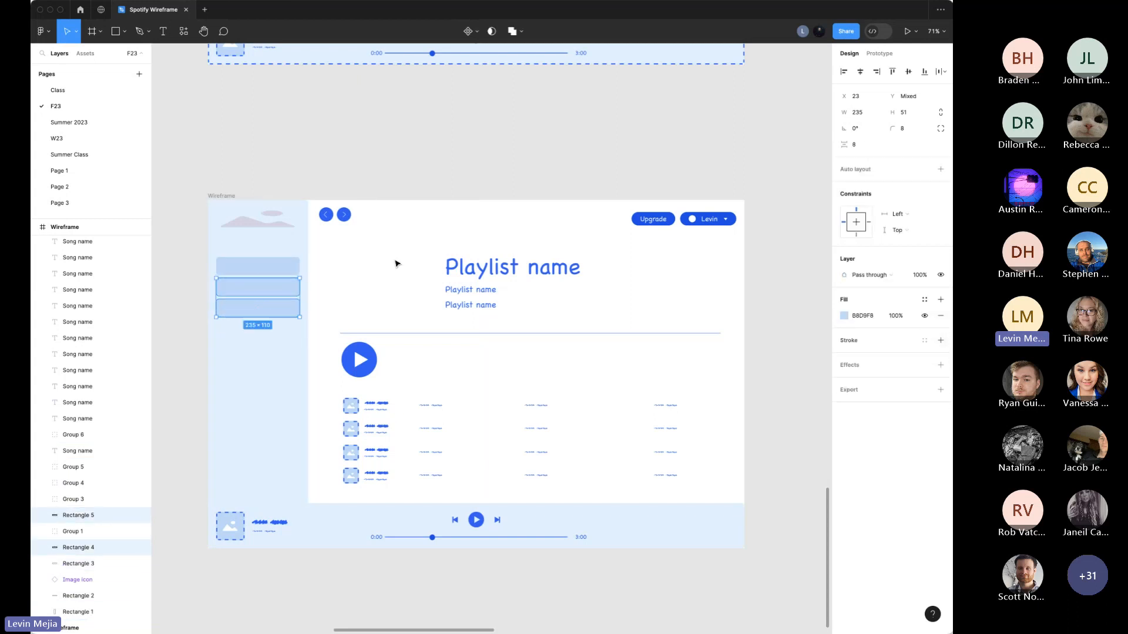
click(279, 227)
key(Delete)
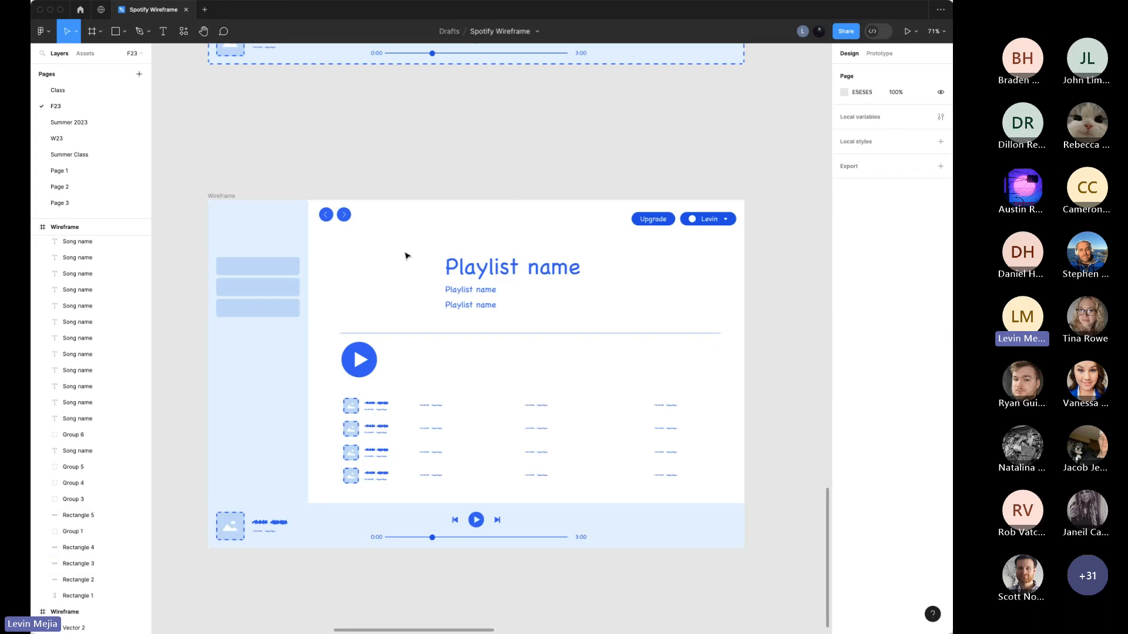
Step: Change the font of the three Playlist name texts in the header to Inter
drag(375, 249, 548, 337)
click(701, 279)
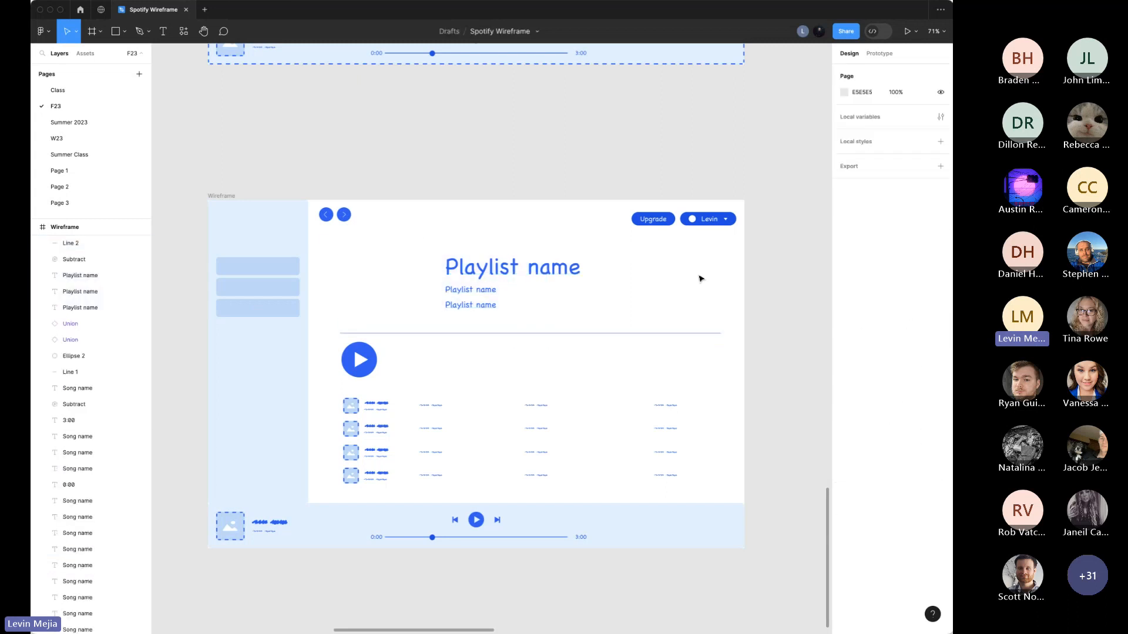
drag(670, 256, 444, 326)
click(873, 305)
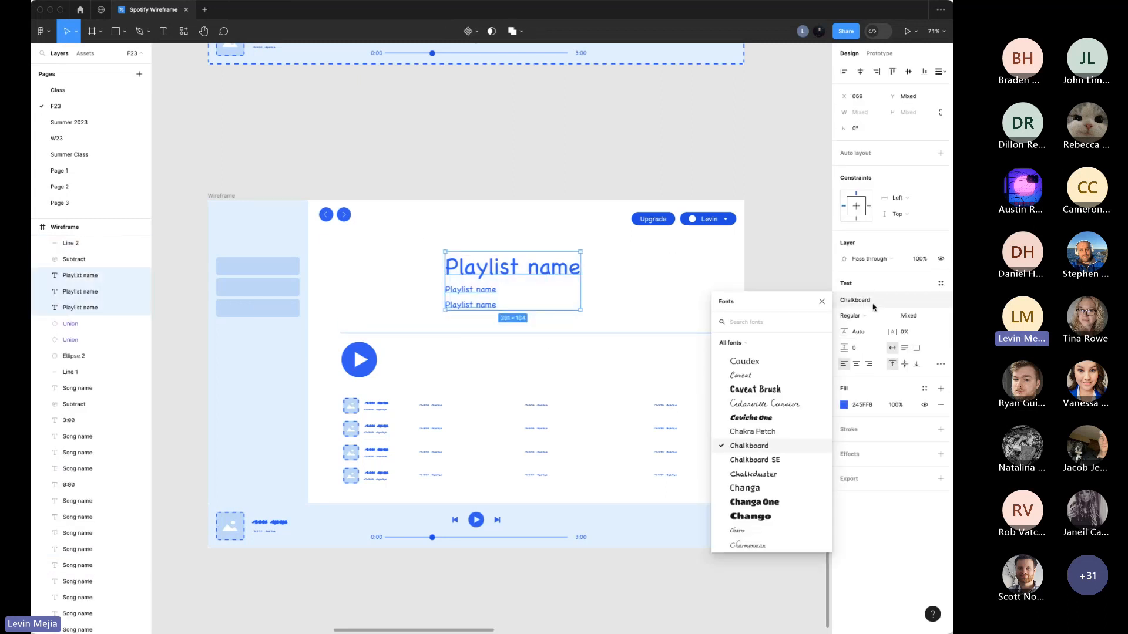
text(inter)
click(770, 343)
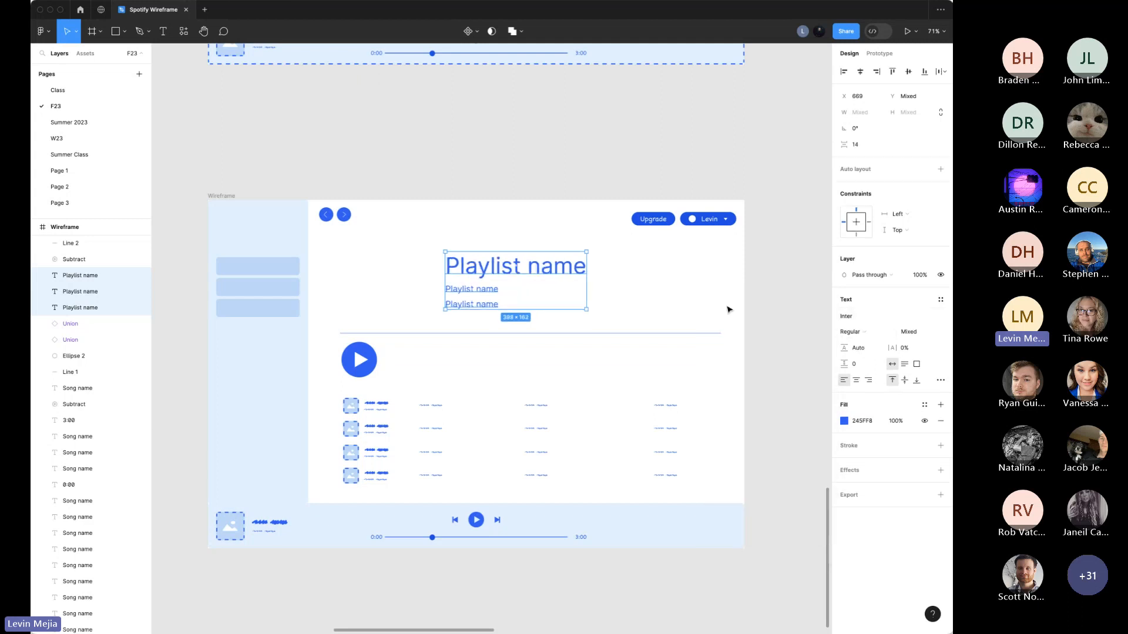
click(781, 323)
Step: Set the weight of the large Playlist name title to Bold
click(561, 277)
click(857, 292)
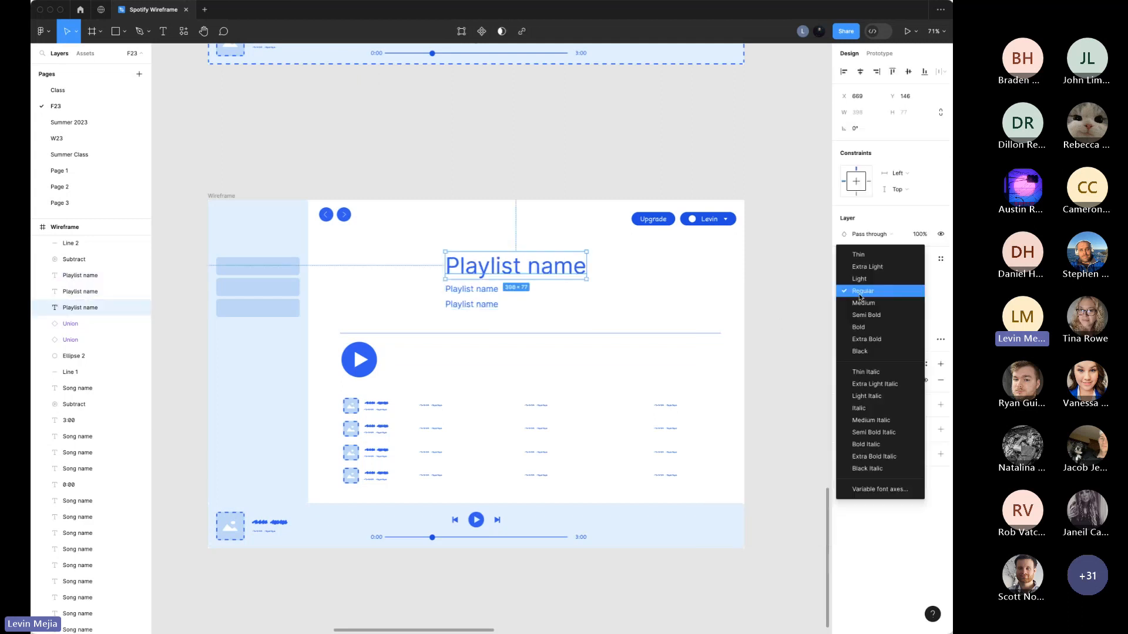
click(867, 329)
click(768, 331)
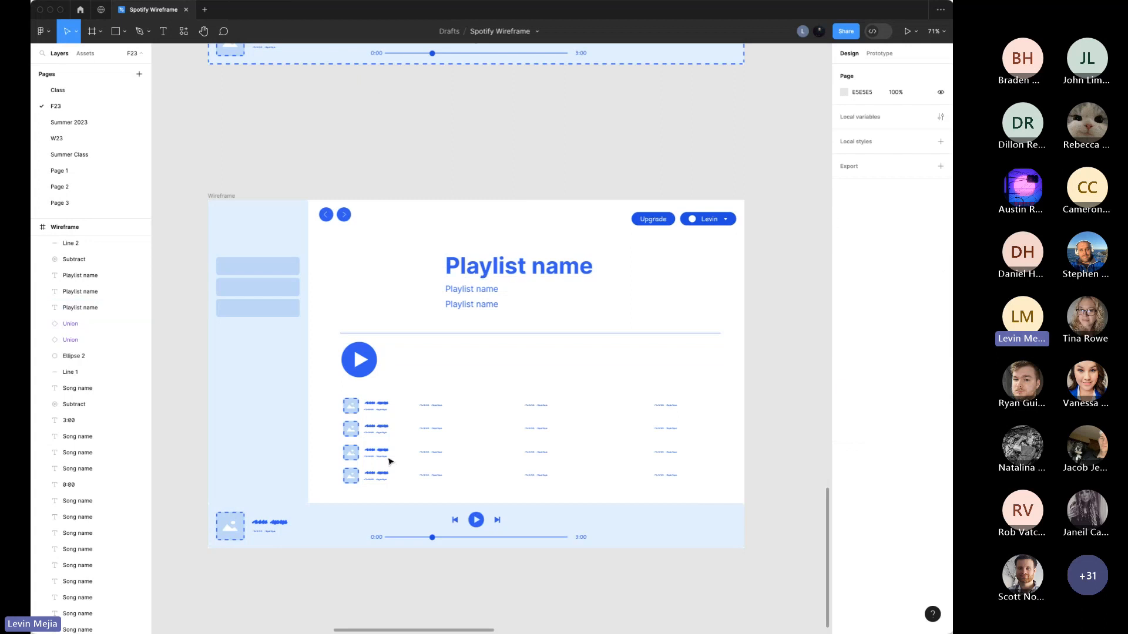
Step: Change all Song name texts in the track list to the Inter font at size 14
drag(363, 391, 686, 497)
click(873, 301)
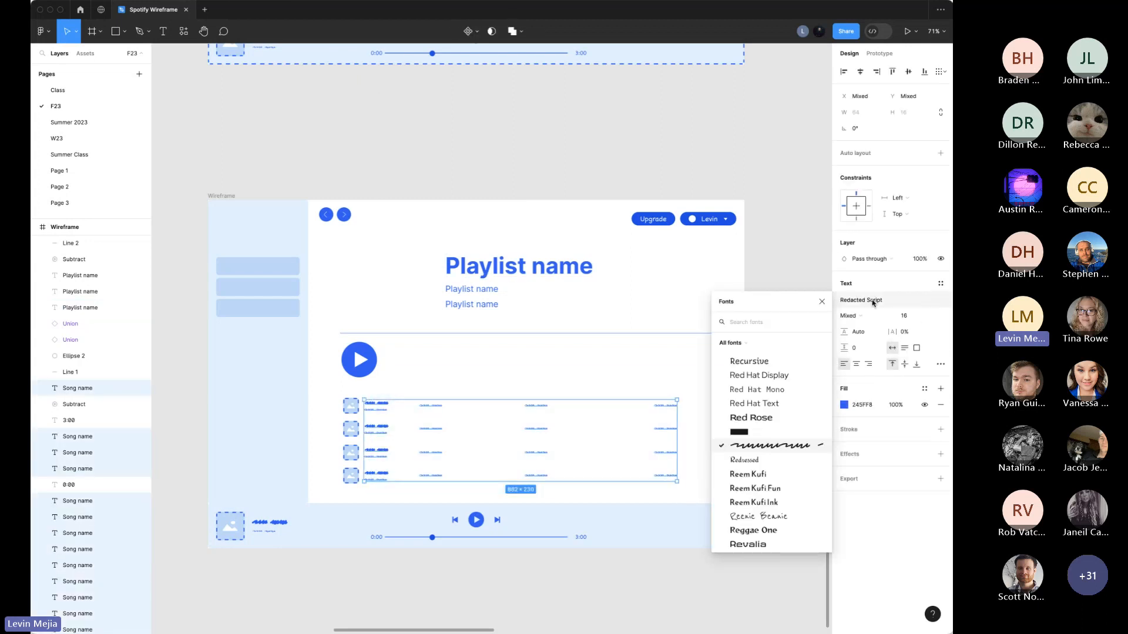
text(inter)
click(755, 341)
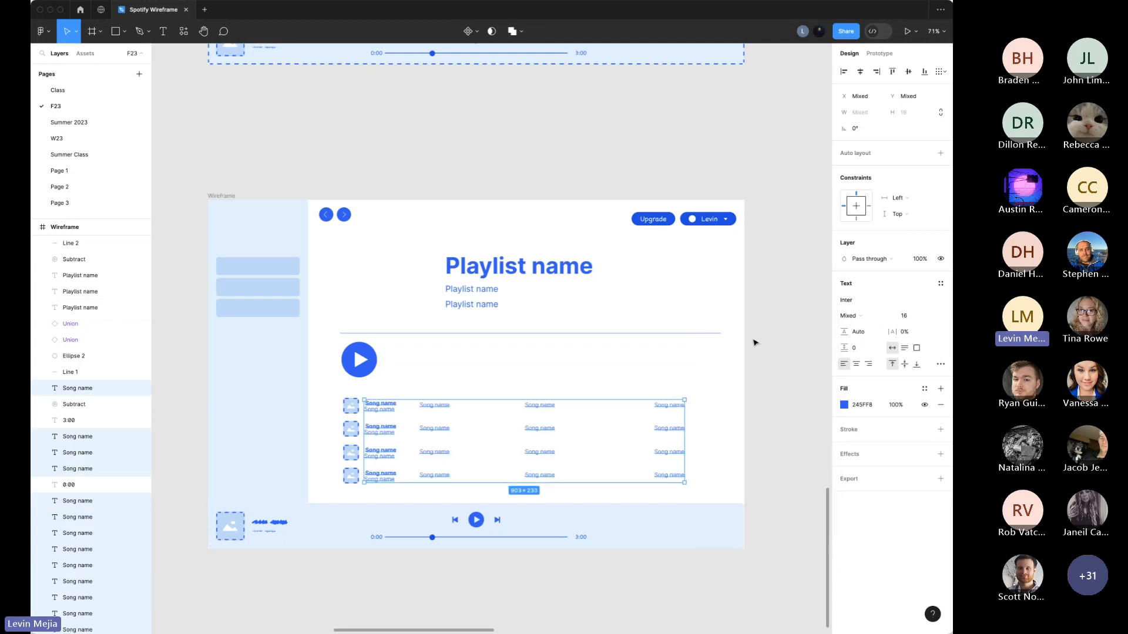
click(915, 316)
text(14)
key(Tab)
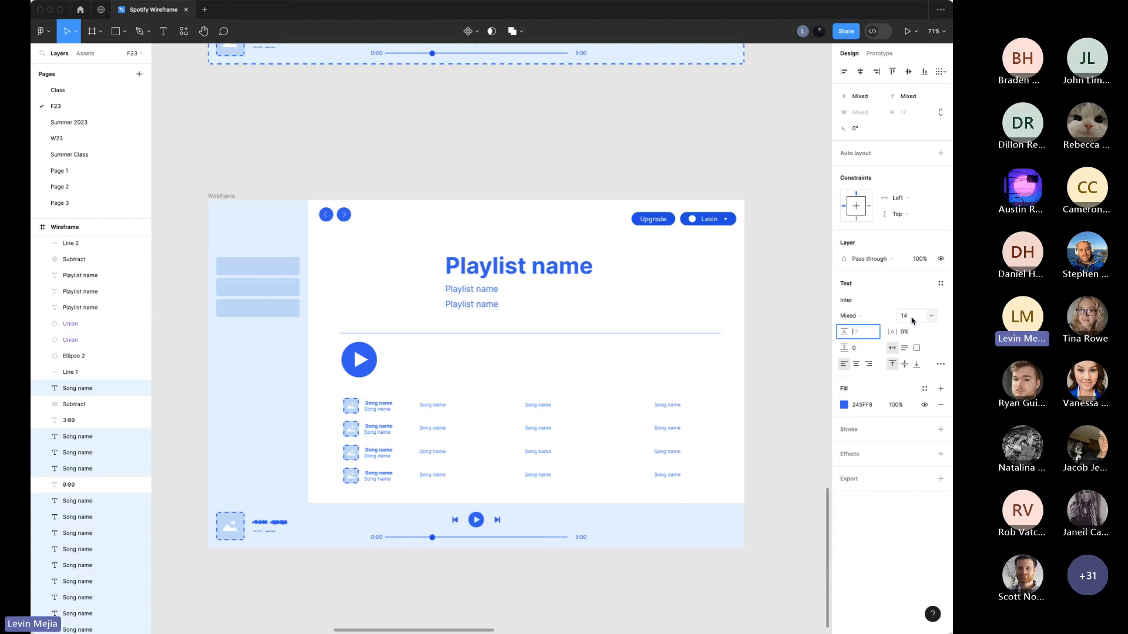
Step: Change the player bar's two Song name texts to Inter and remove the dashed stroke from the thumbnail beside them
click(274, 525)
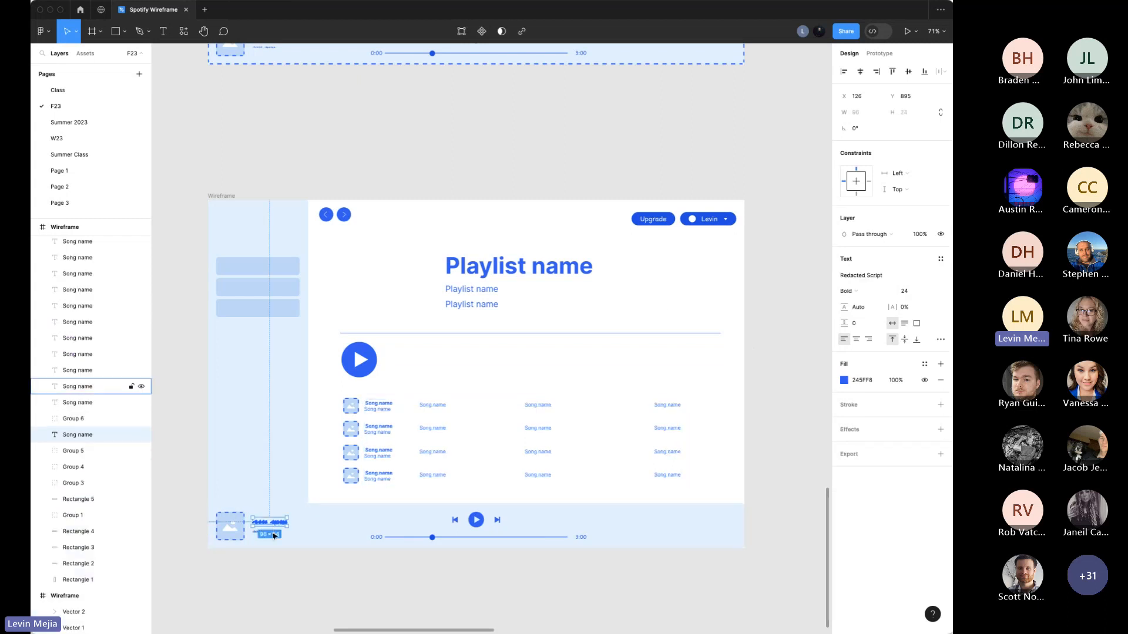
click(881, 323)
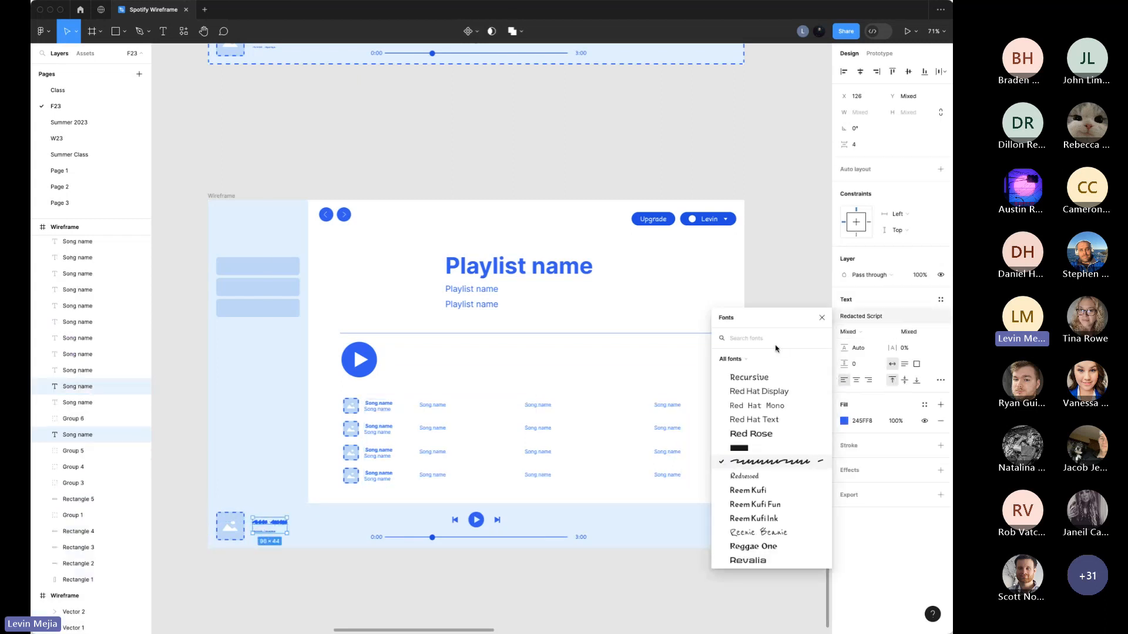
text(inter)
click(762, 360)
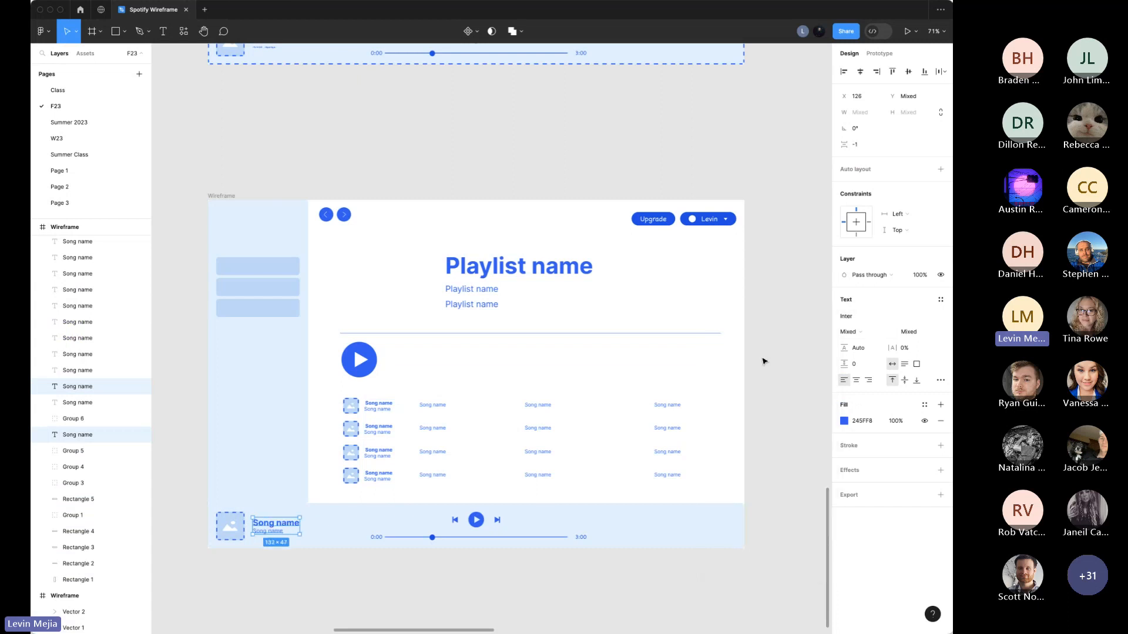
click(232, 536)
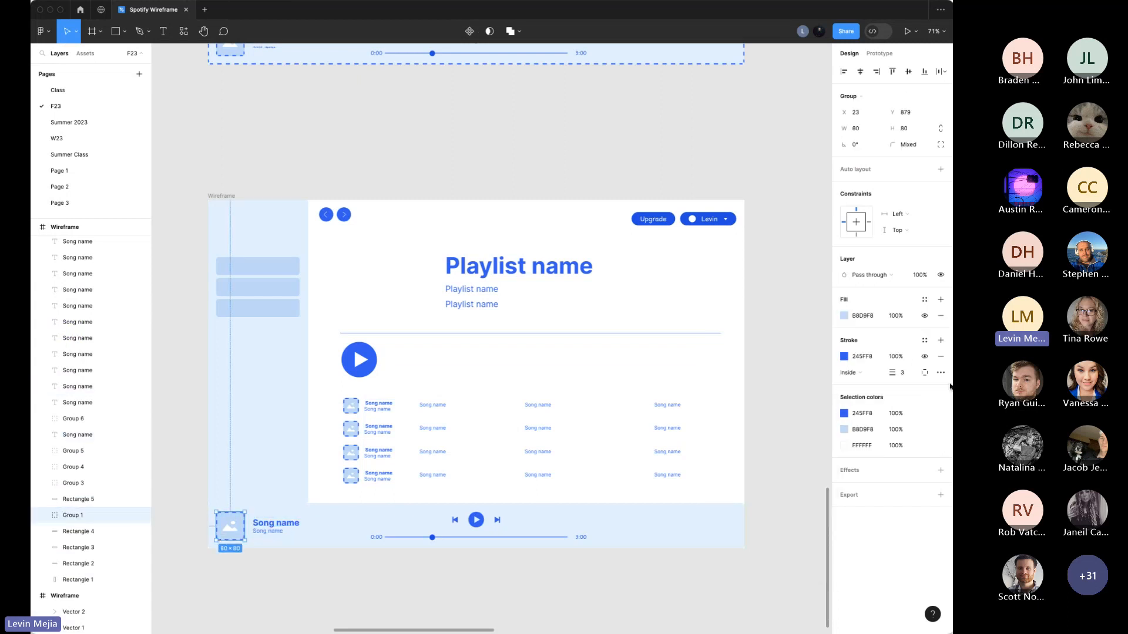
click(822, 539)
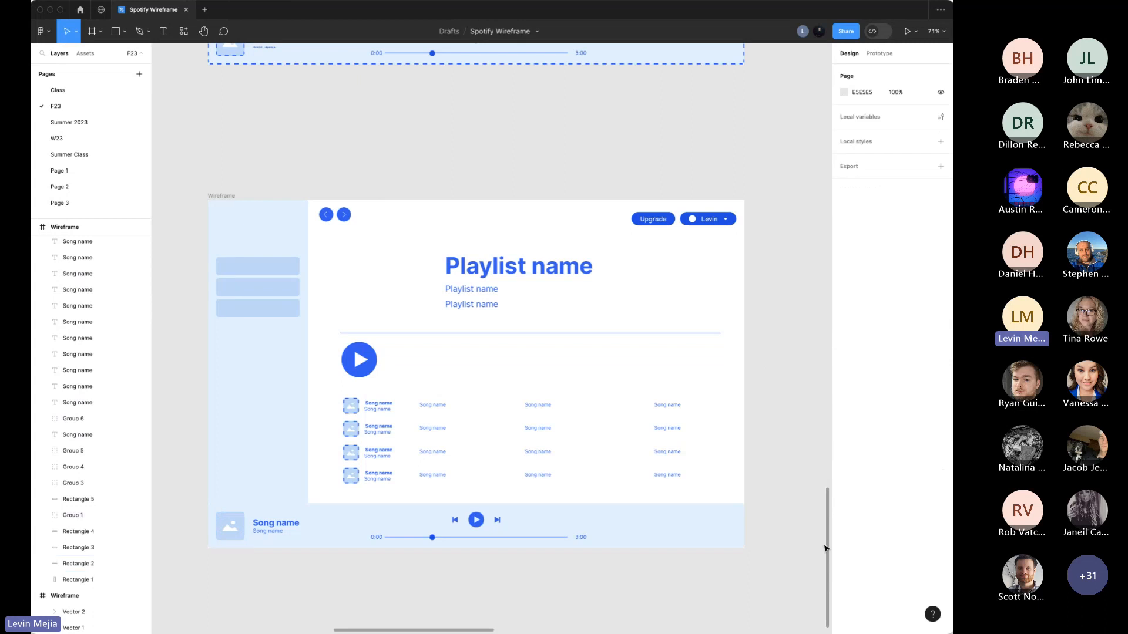
Step: Change the fill of the sidebar background rectangle to black
click(265, 442)
shift+click(343, 514)
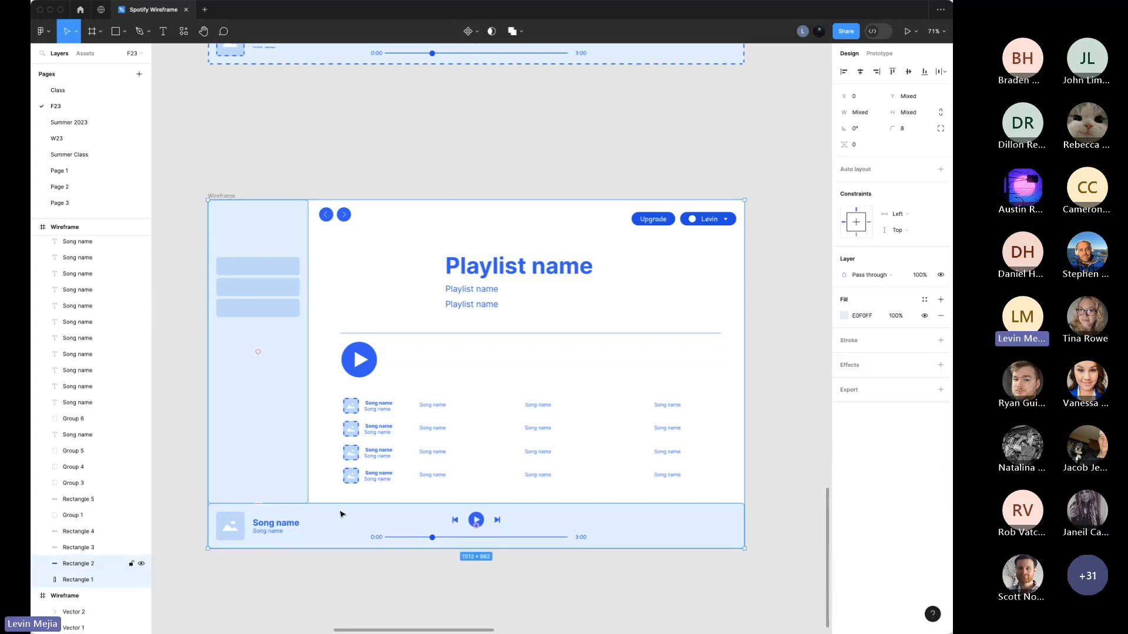
click(246, 428)
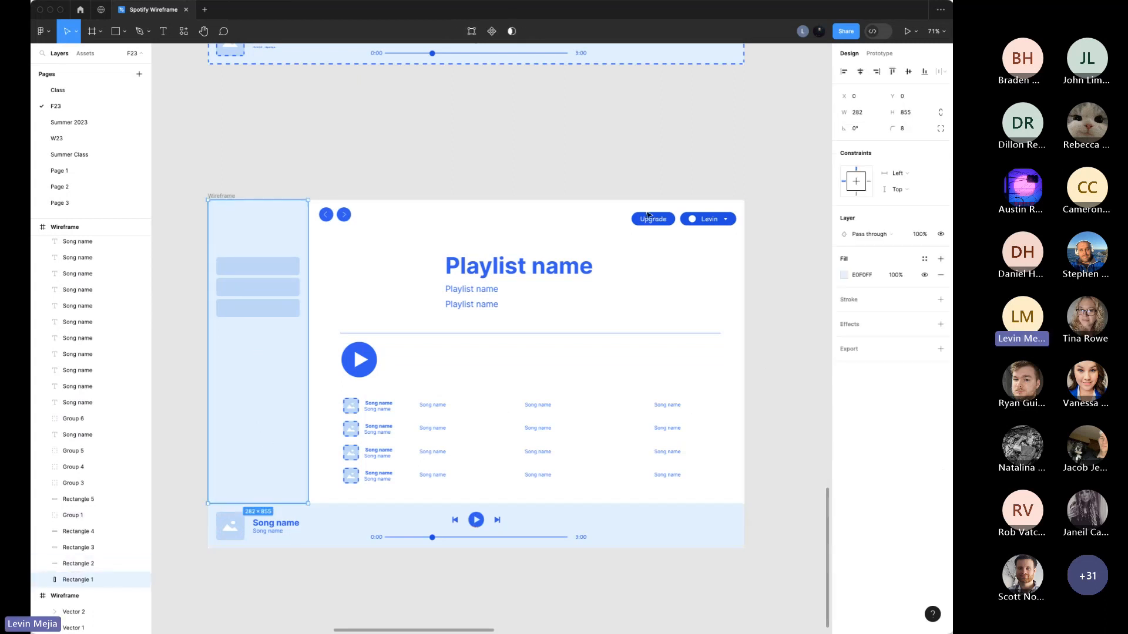
click(918, 129)
click(561, 141)
click(301, 387)
click(844, 275)
drag(772, 374, 599, 529)
click(404, 559)
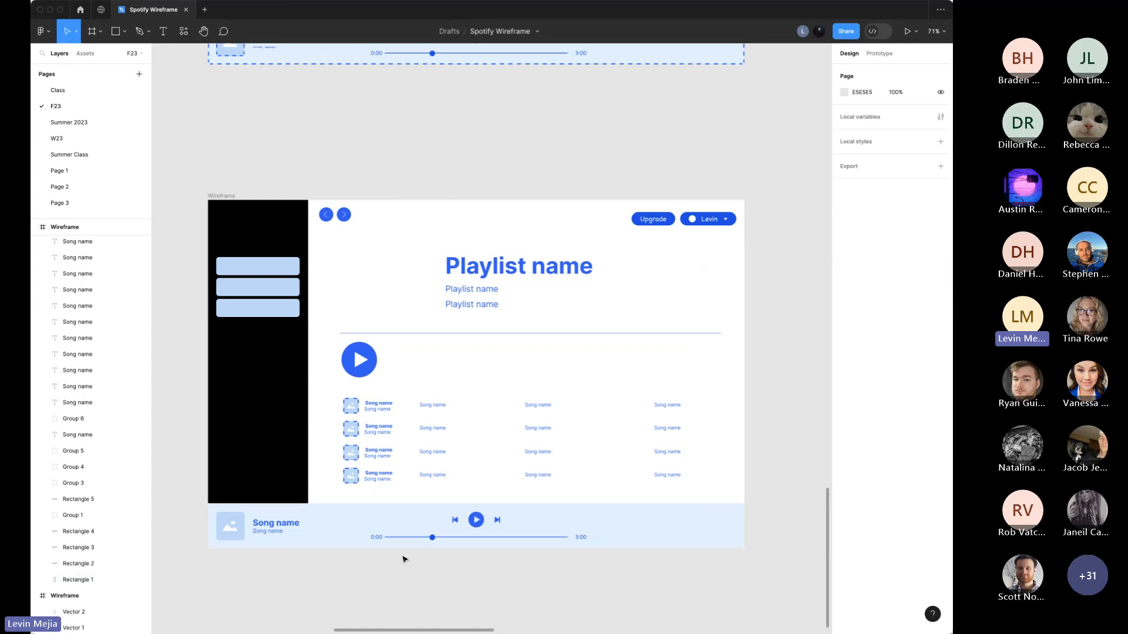
Step: Change the fill of the player bar's background rectangle to dark grey 101010
click(373, 523)
click(844, 275)
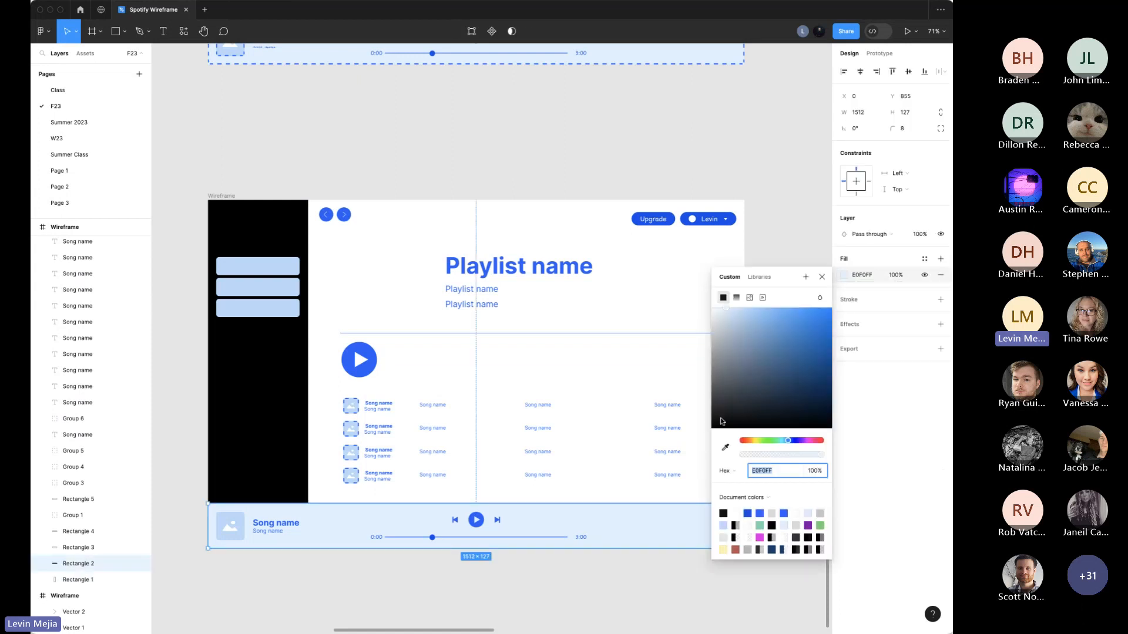
drag(722, 421, 700, 423)
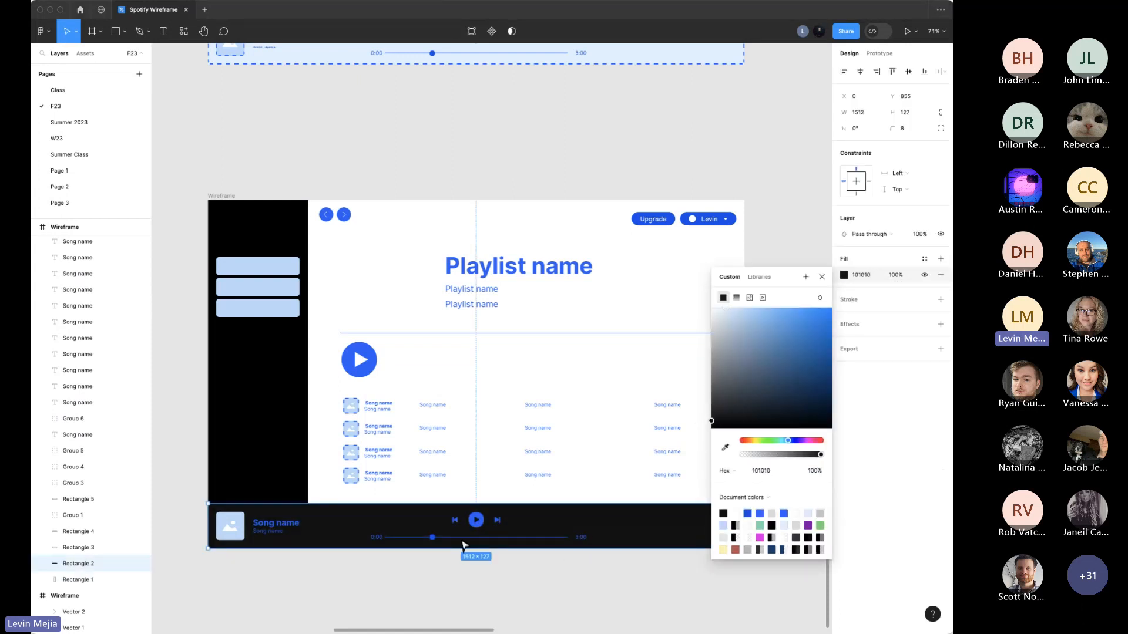
Step: Lock the background rectangle of the player bar
click(172, 539)
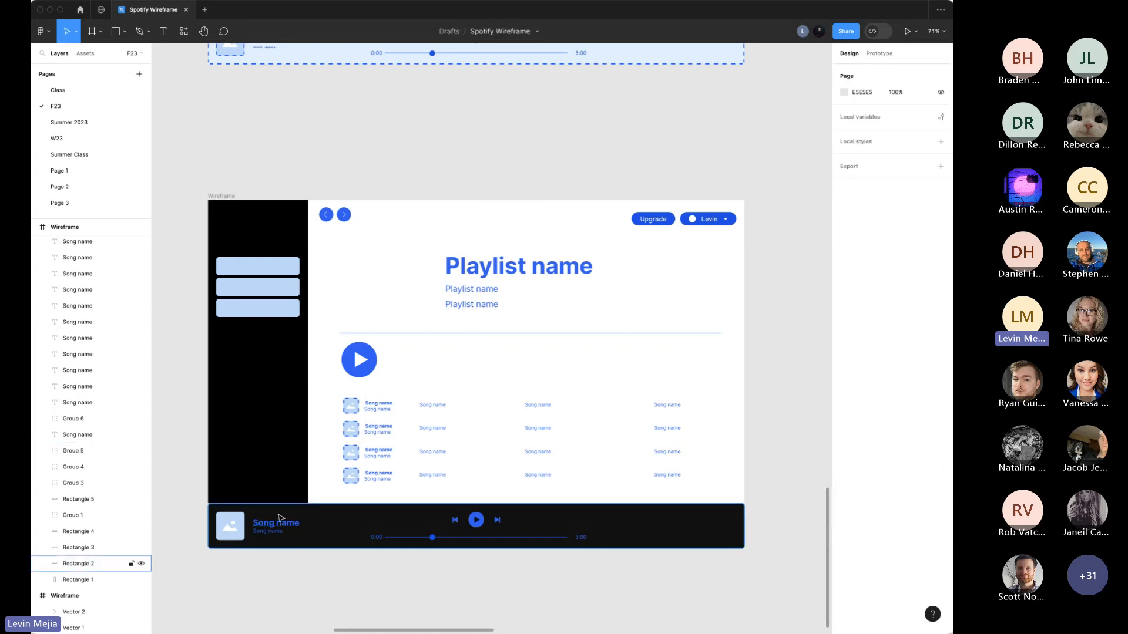
click(724, 518)
right_click(718, 517)
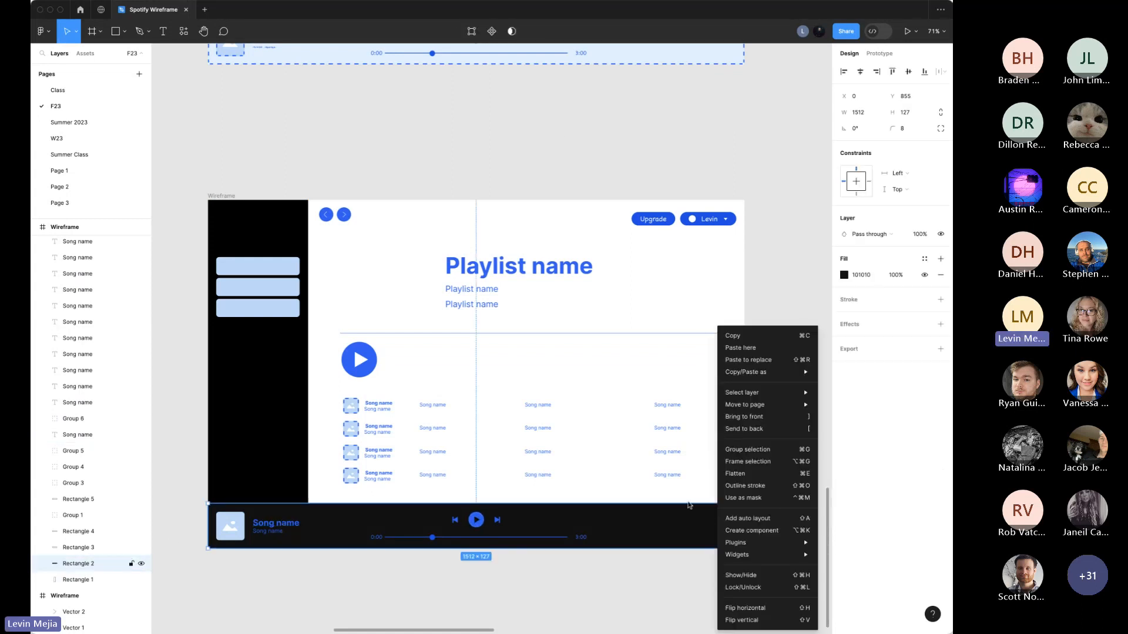
click(753, 593)
click(691, 592)
Step: Recolour the player bar's texts, playback controls and progress slider to white FFFFFF, replacing both blue shades
drag(775, 510, 276, 566)
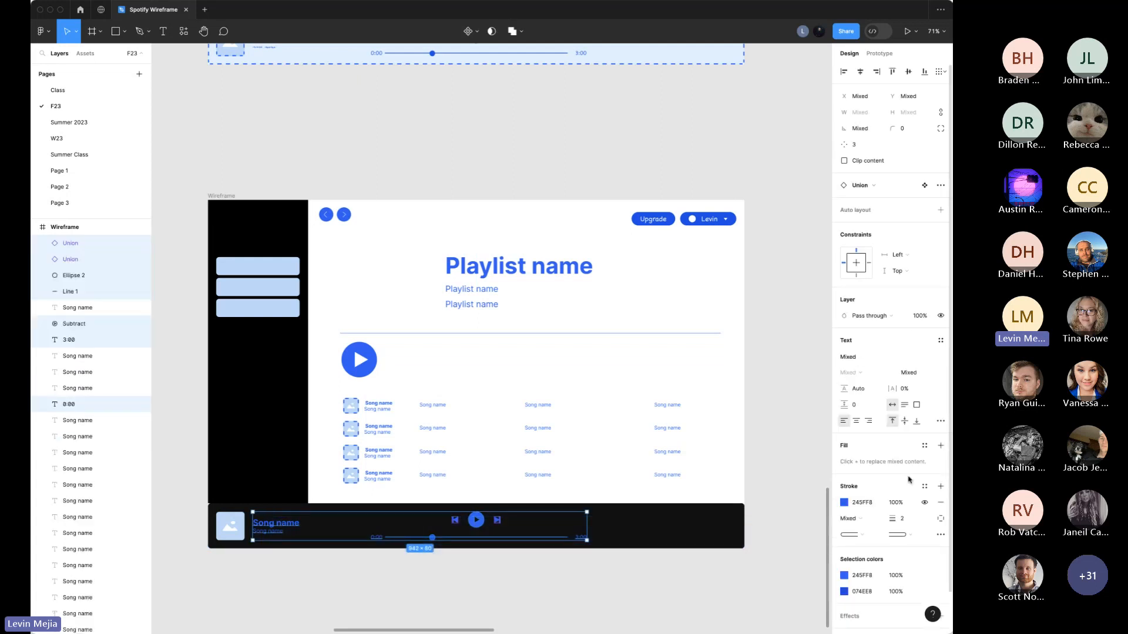
scroll(887, 537, down, 2)
click(869, 531)
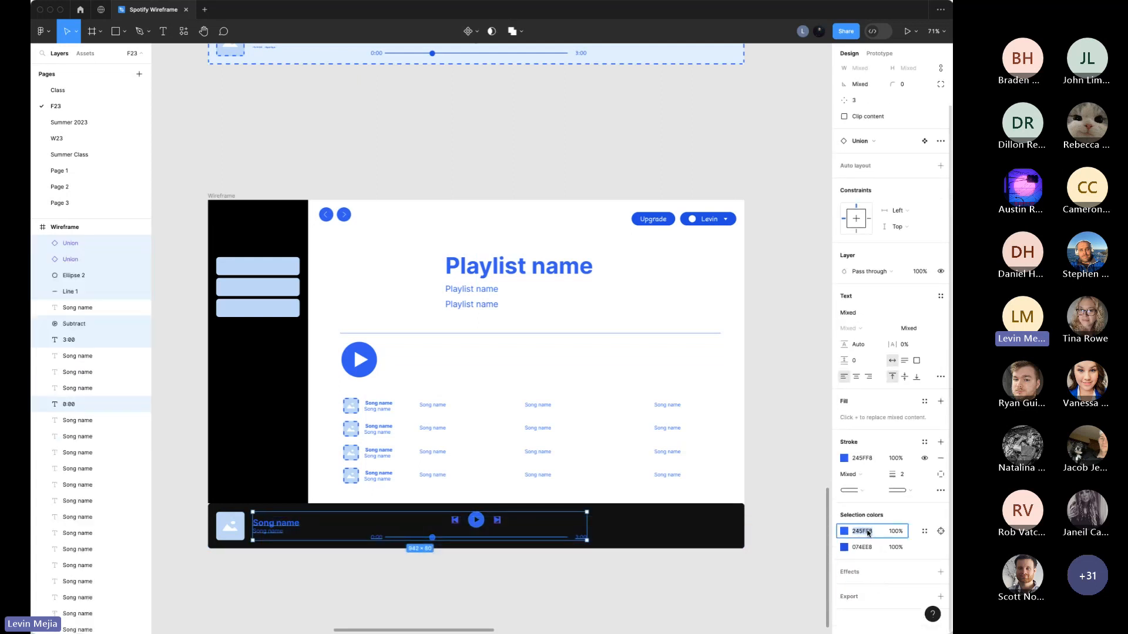
key(Return)
click(871, 548)
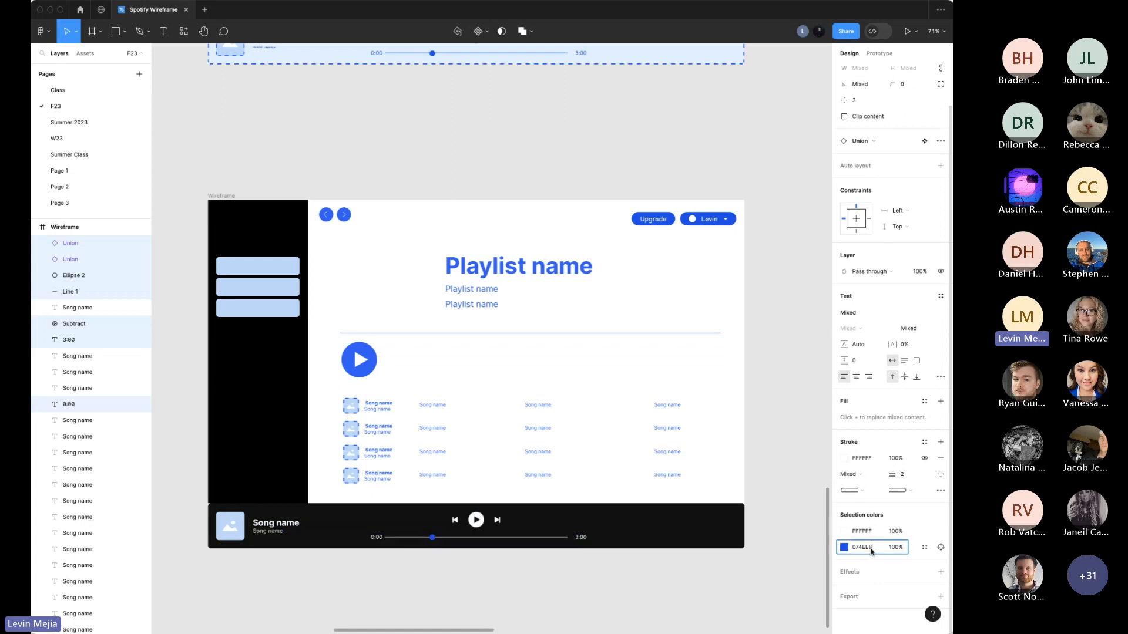
click(744, 565)
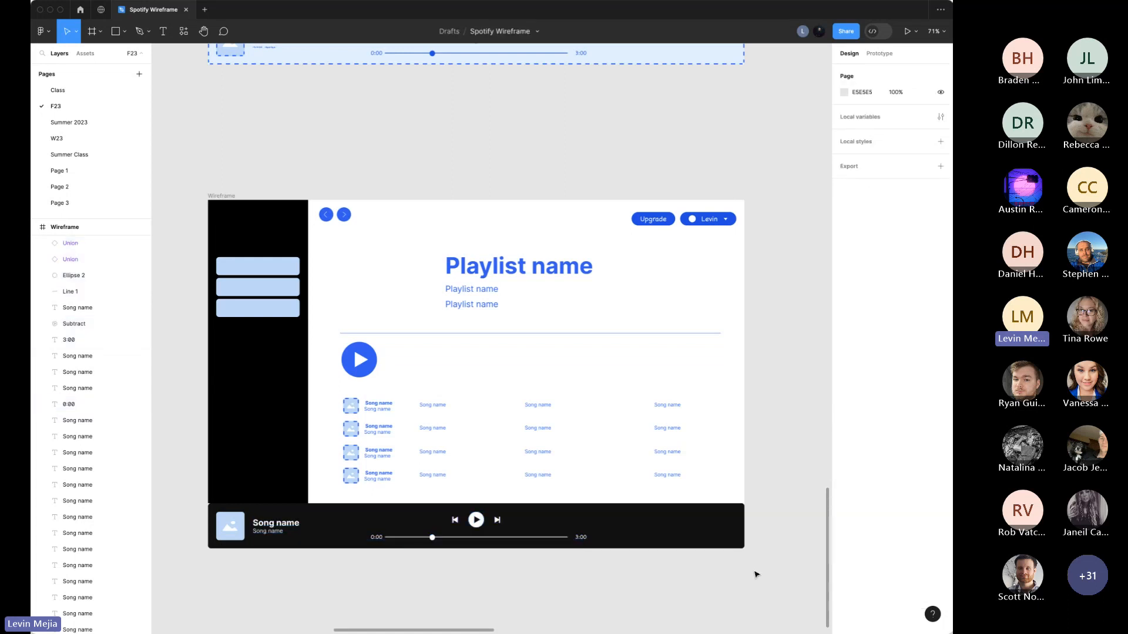
Step: Unlock the player bar's background rectangle and remove its corner rounding
right_click(708, 525)
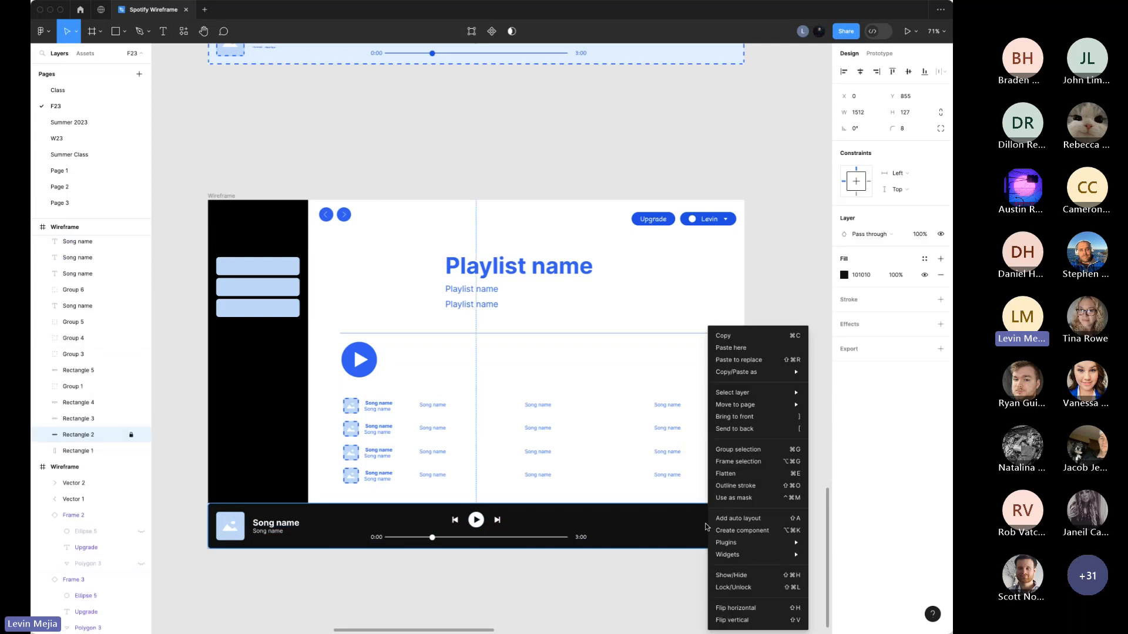
click(743, 588)
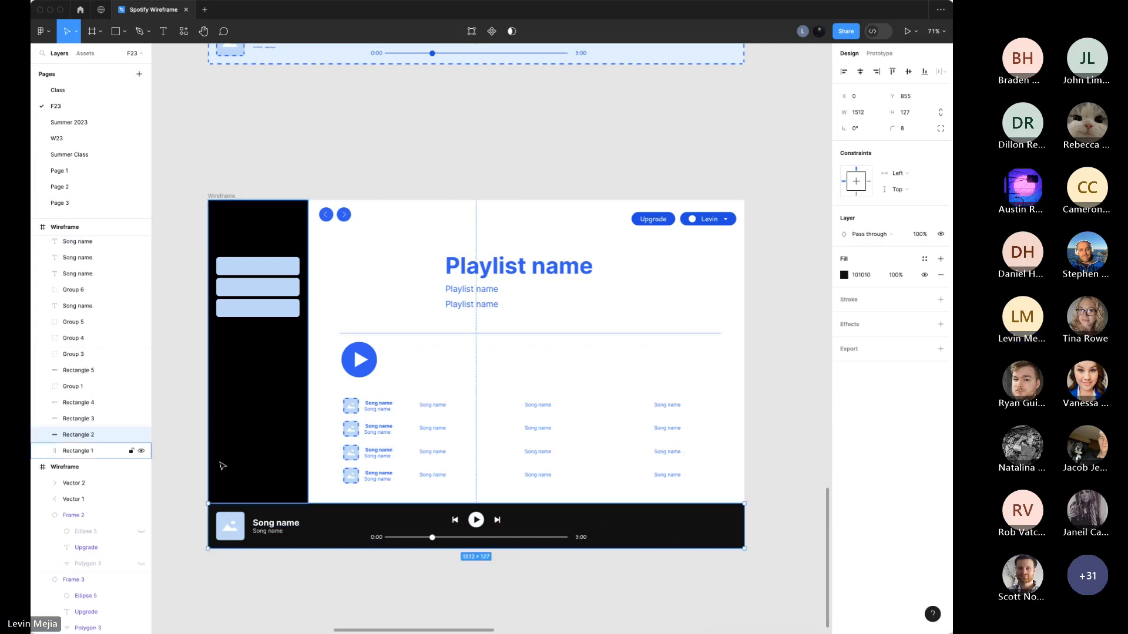
click(908, 129)
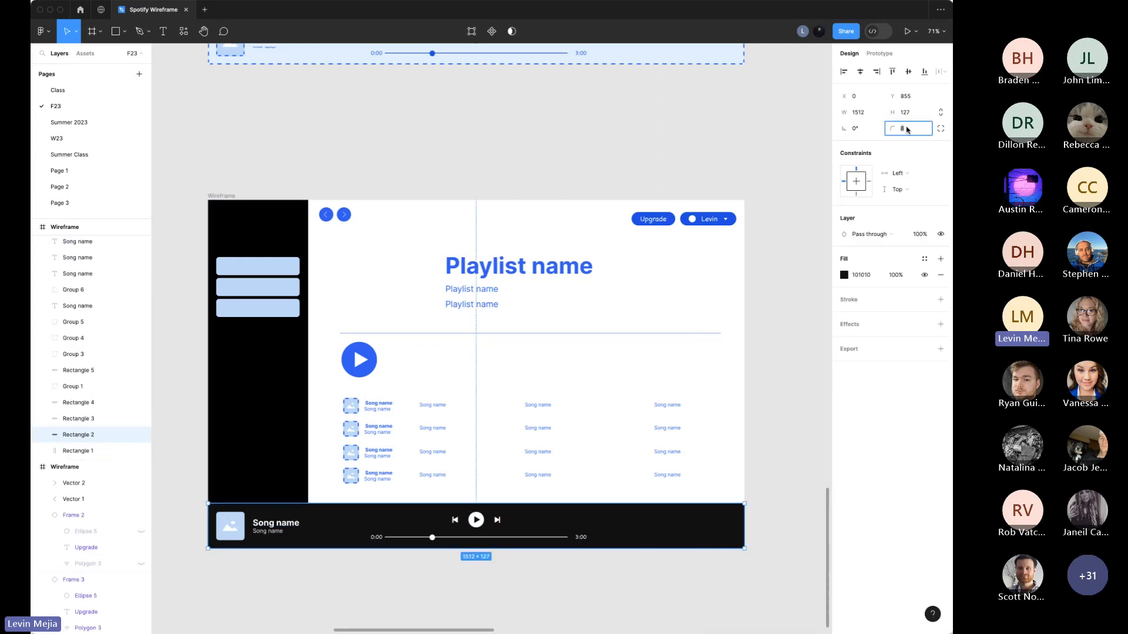
click(798, 280)
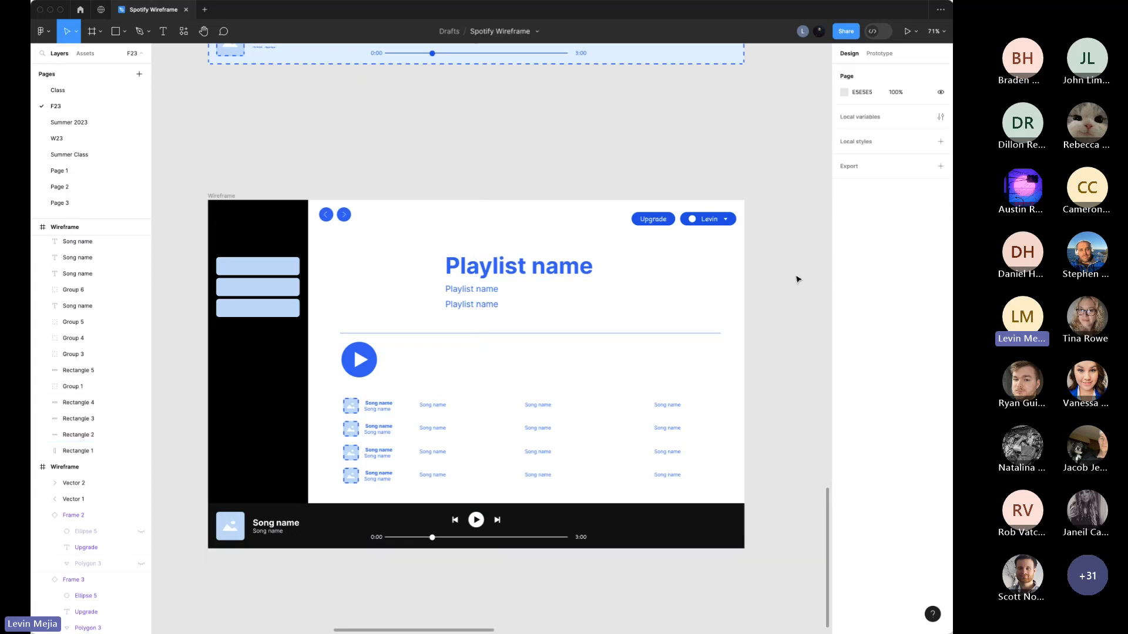
Step: Draw a square about 214 × 214 beside the Playlist name heading and run the Unsplash plugin on it
key(r)
drag(345, 244, 420, 320)
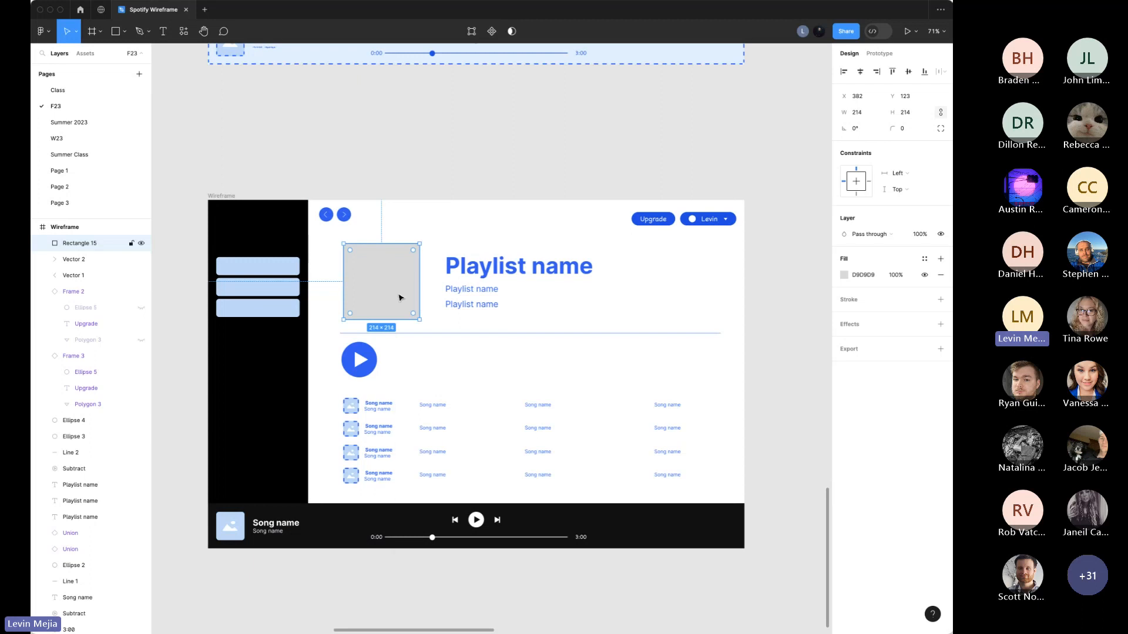
right_click(400, 298)
mouse_move(465, 505)
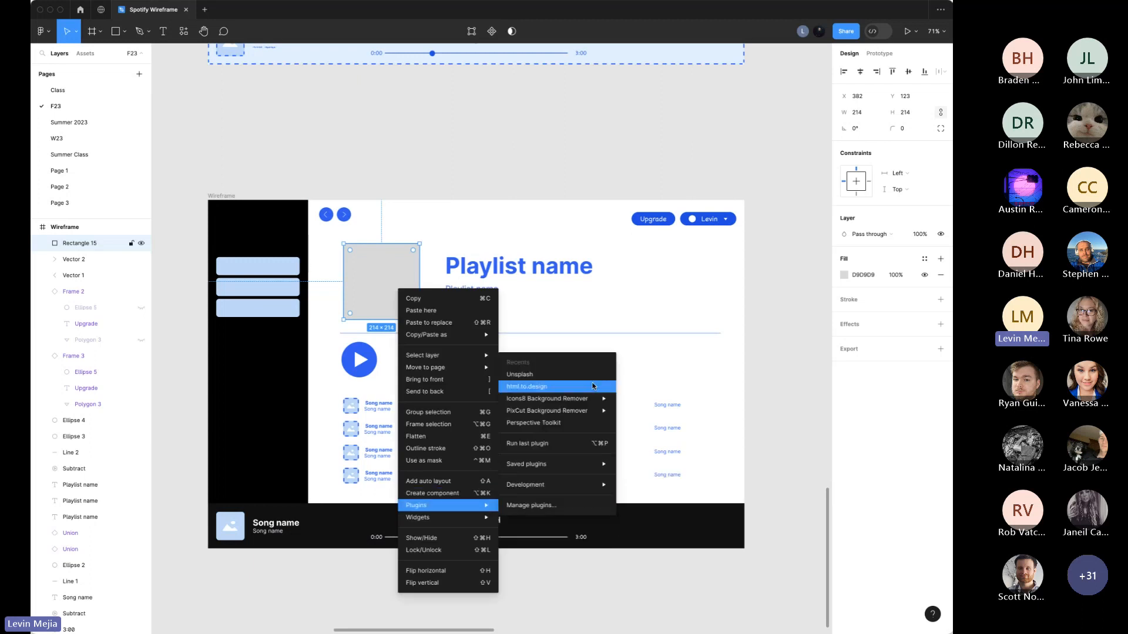
click(576, 374)
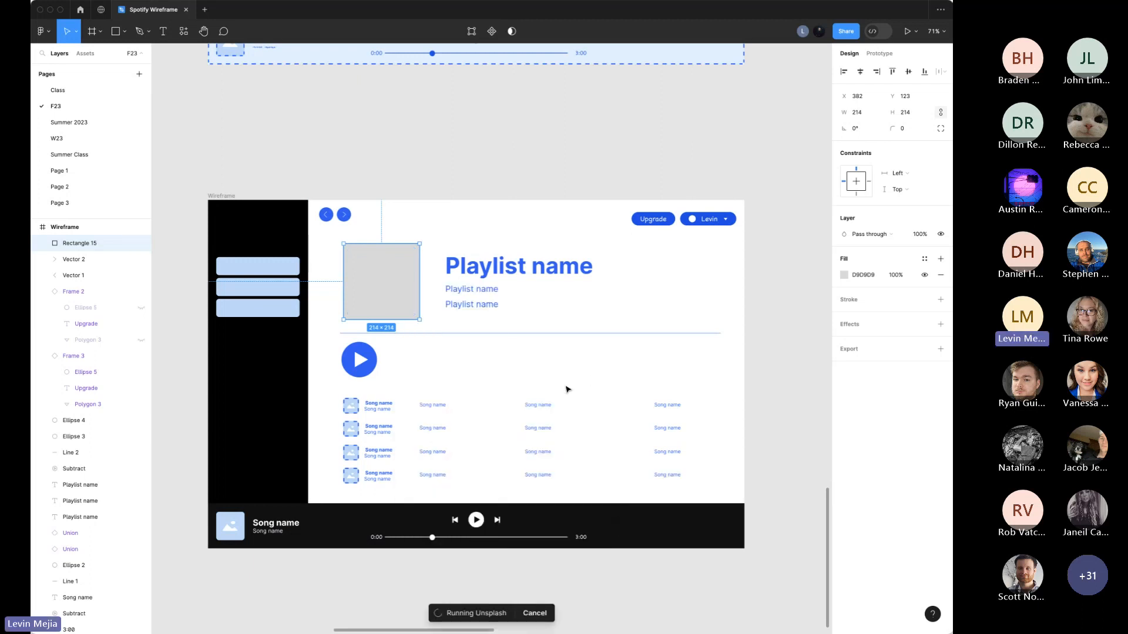
Step: Search Unsplash for "blue" and fill the playlist cover square with the dark blue faceted geometric photo
scroll(568, 390, right, 1)
scroll(567, 390, down, 1)
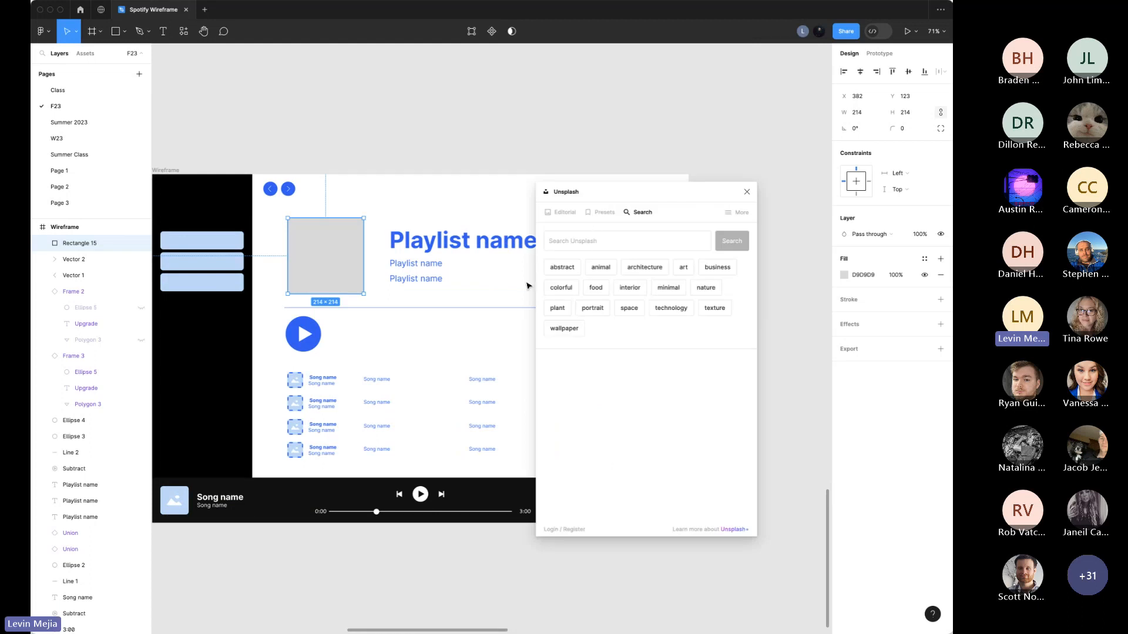
scroll(527, 287, left, 2)
scroll(527, 286, up, 6)
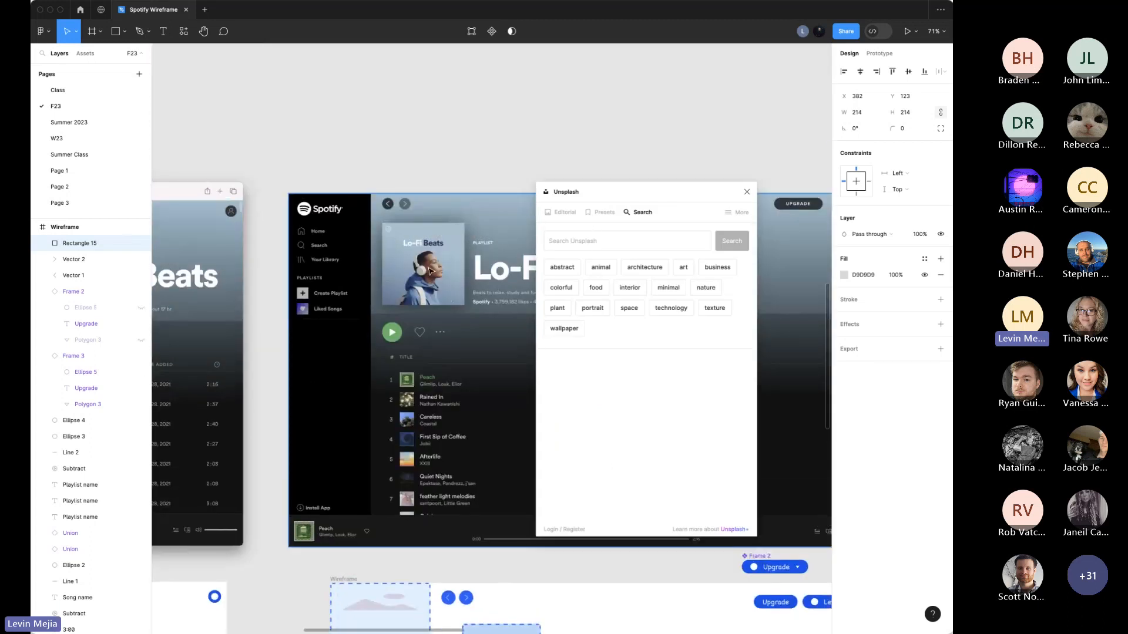
scroll(431, 271, down, 8)
scroll(491, 312, right, 2)
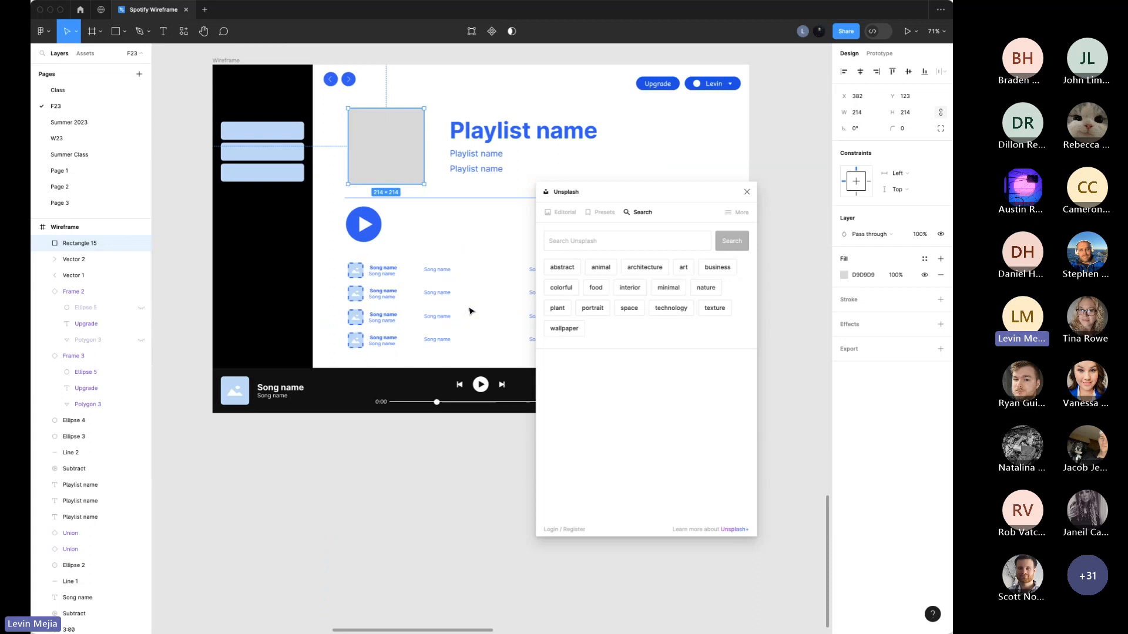
click(617, 236)
text(blue)
key(Return)
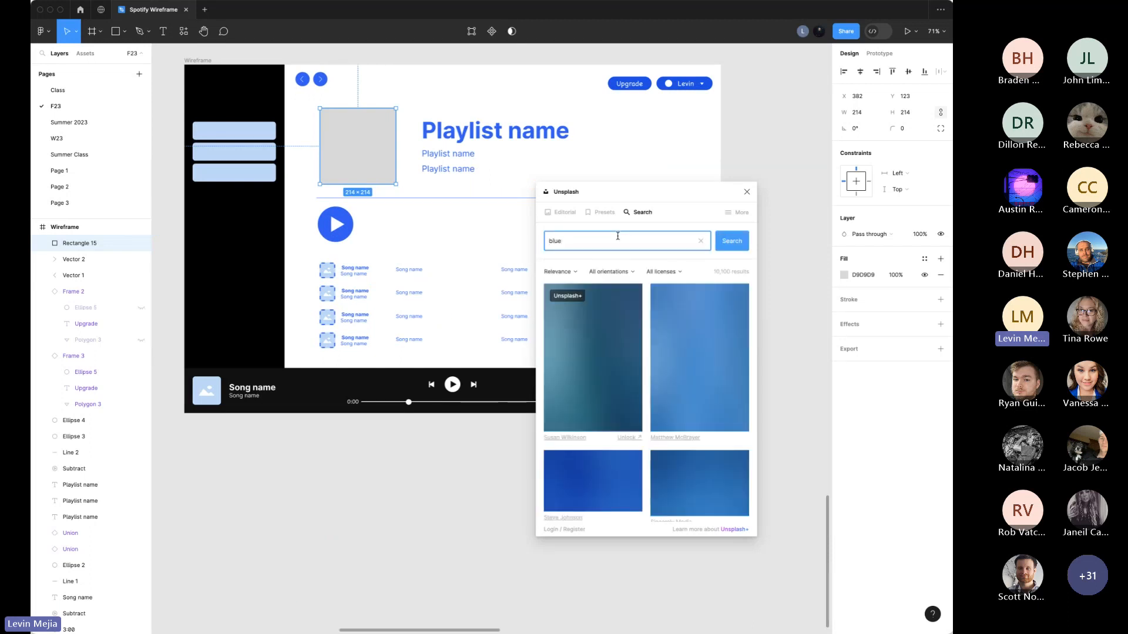
scroll(682, 350, down, 3)
scroll(681, 353, down, 5)
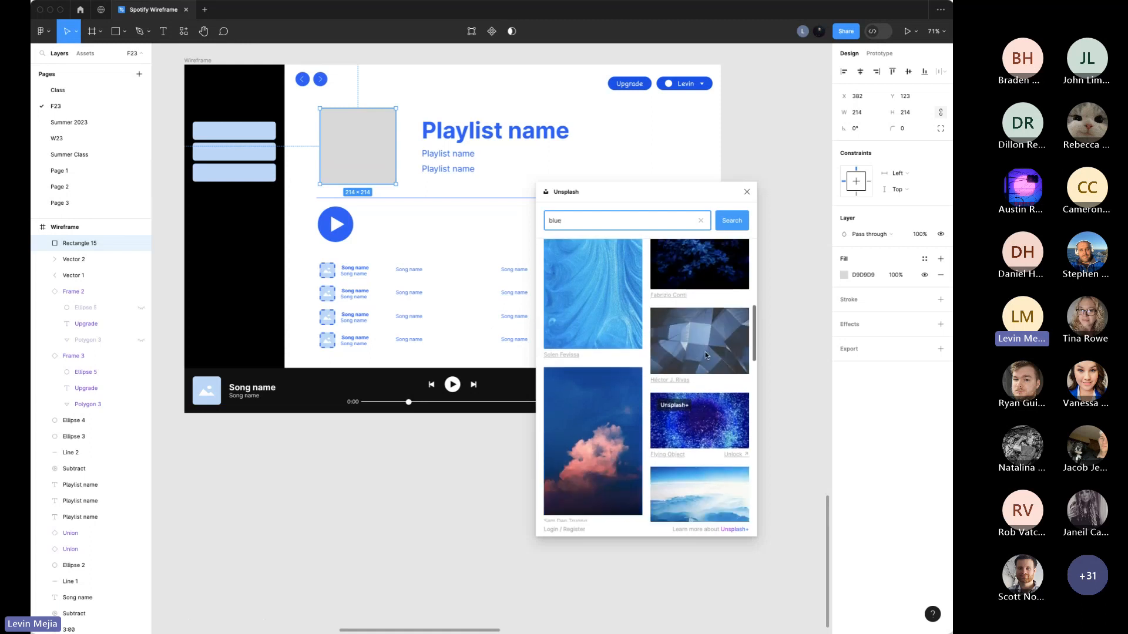
click(701, 348)
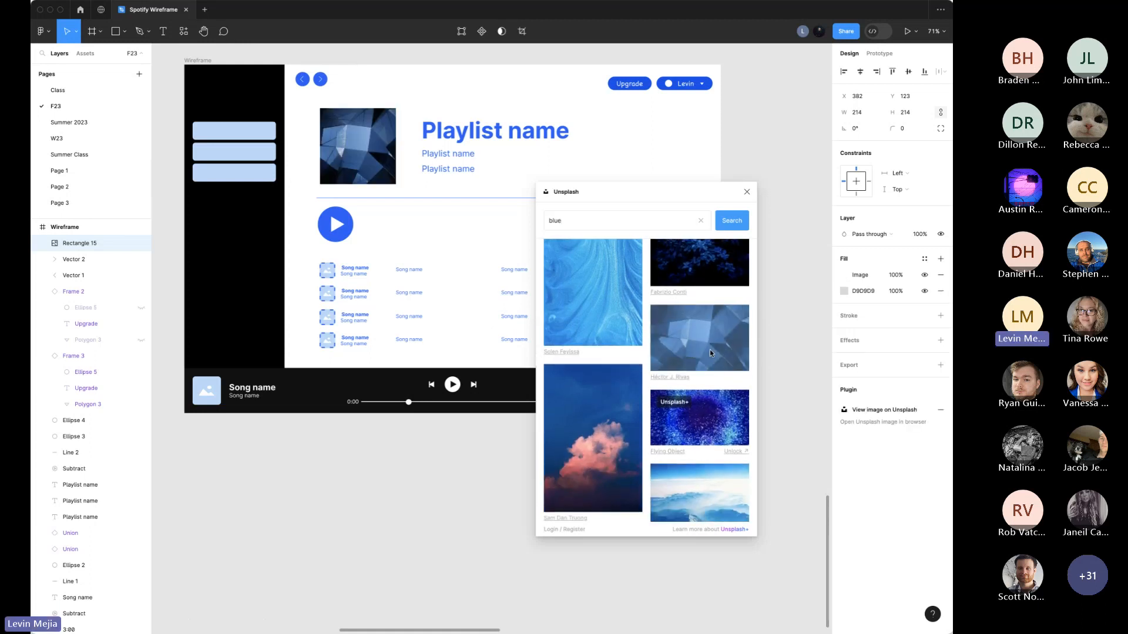
click(747, 192)
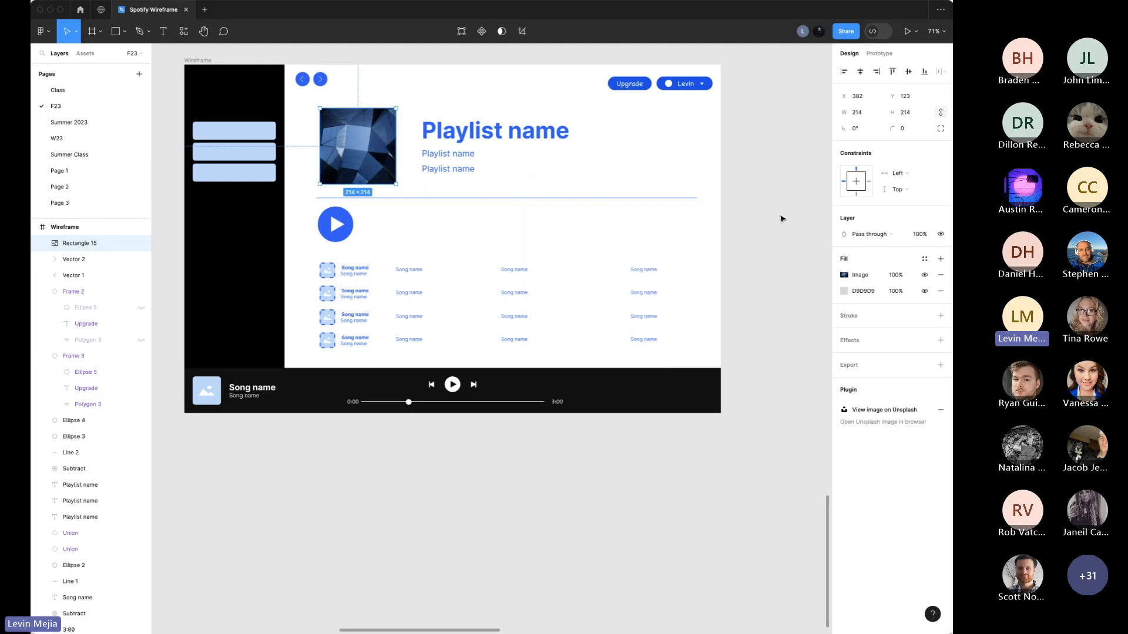
Step: Change the fill of the three sidebar placeholder rectangles to dark grey
scroll(780, 217, up, 2)
click(252, 124)
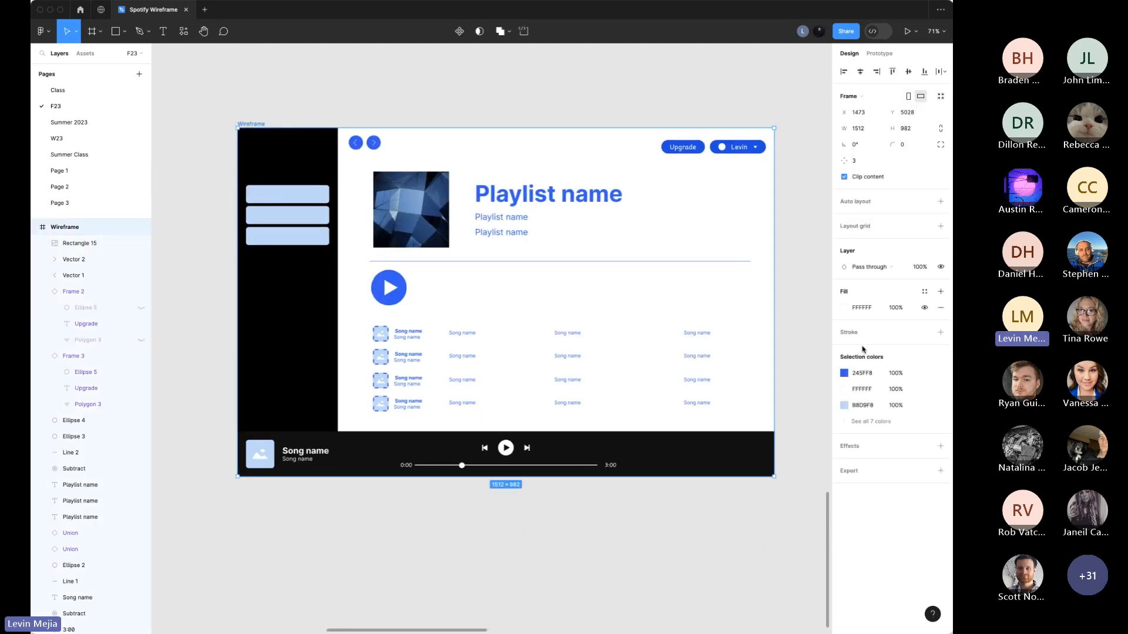
click(294, 197)
shift+click(303, 218)
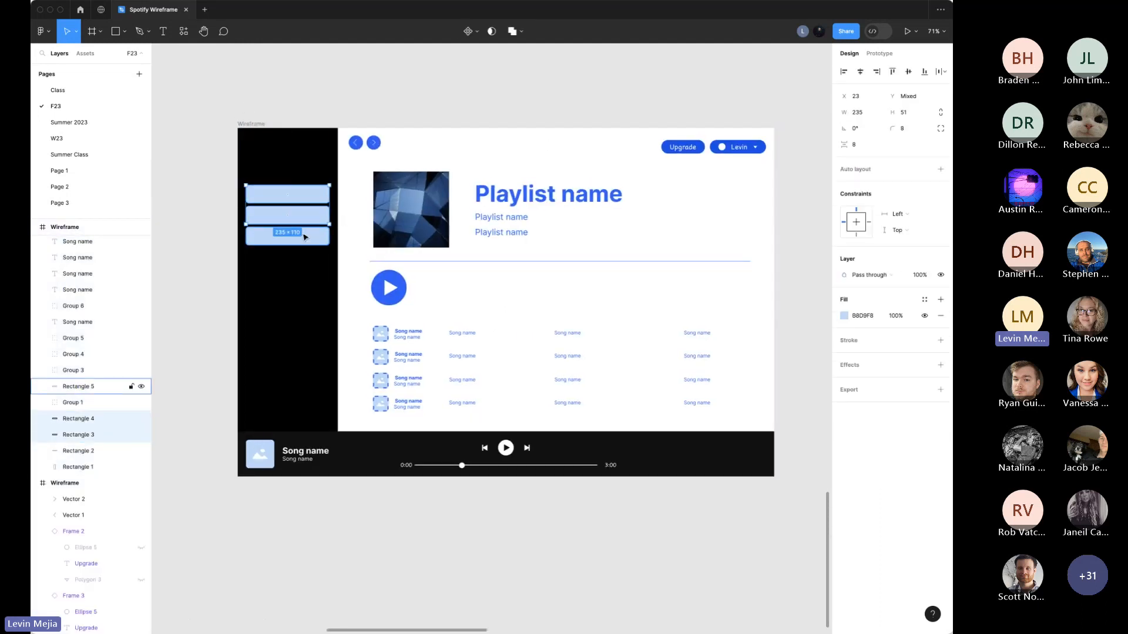
shift+click(305, 238)
click(844, 315)
drag(751, 402, 698, 442)
click(221, 402)
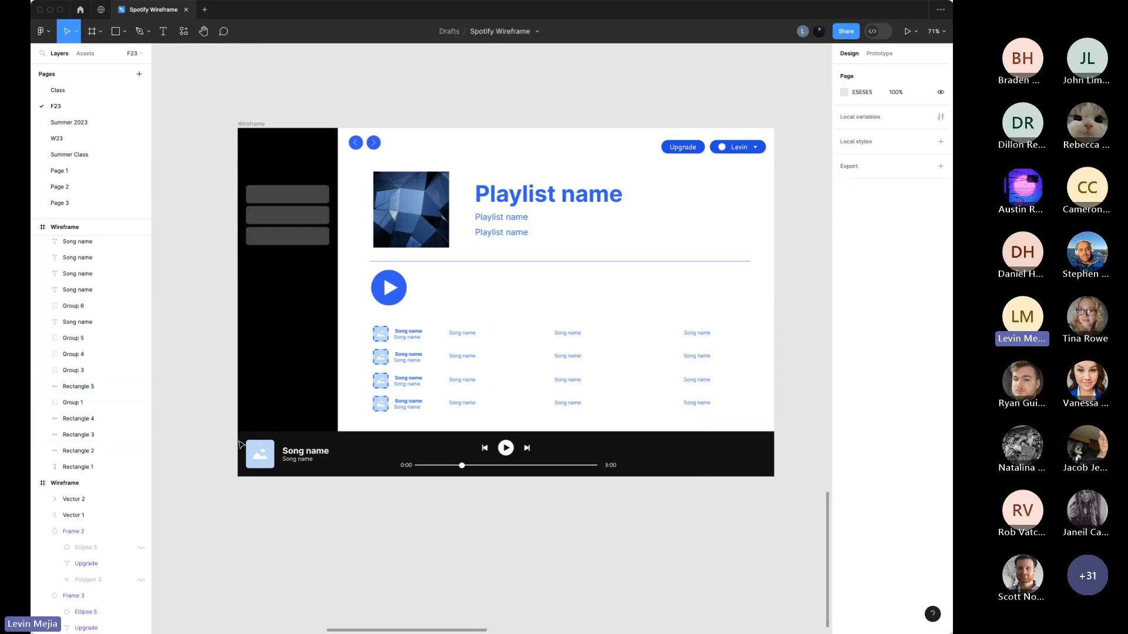
Step: Change the fill of the player bar's image thumbnail background to dark grey
click(268, 458)
click(846, 316)
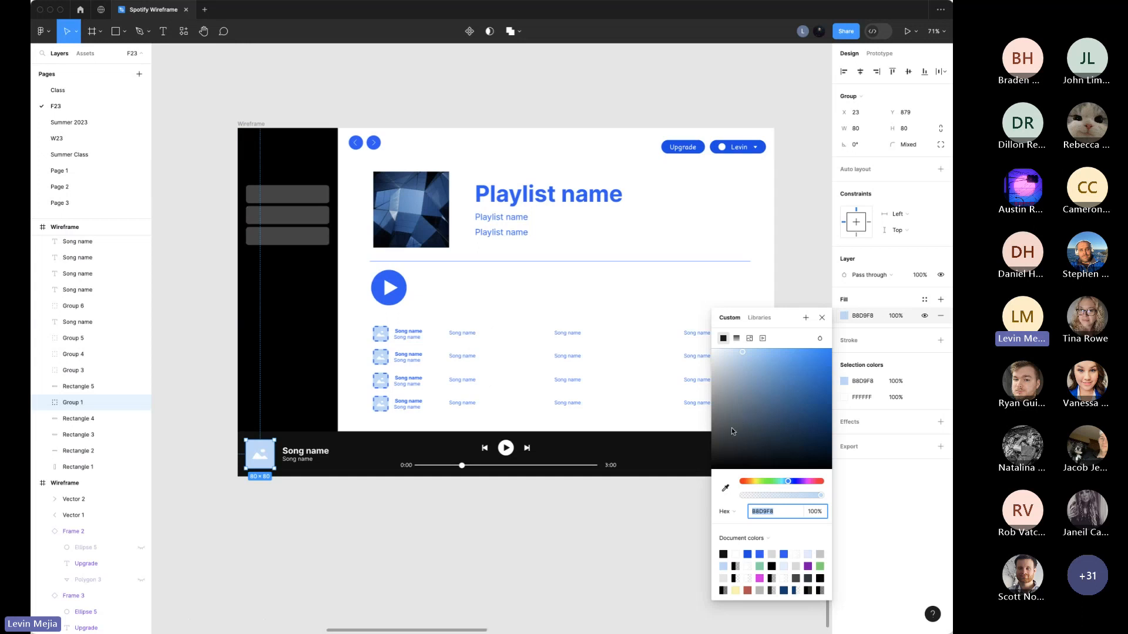
drag(732, 428, 669, 451)
click(496, 531)
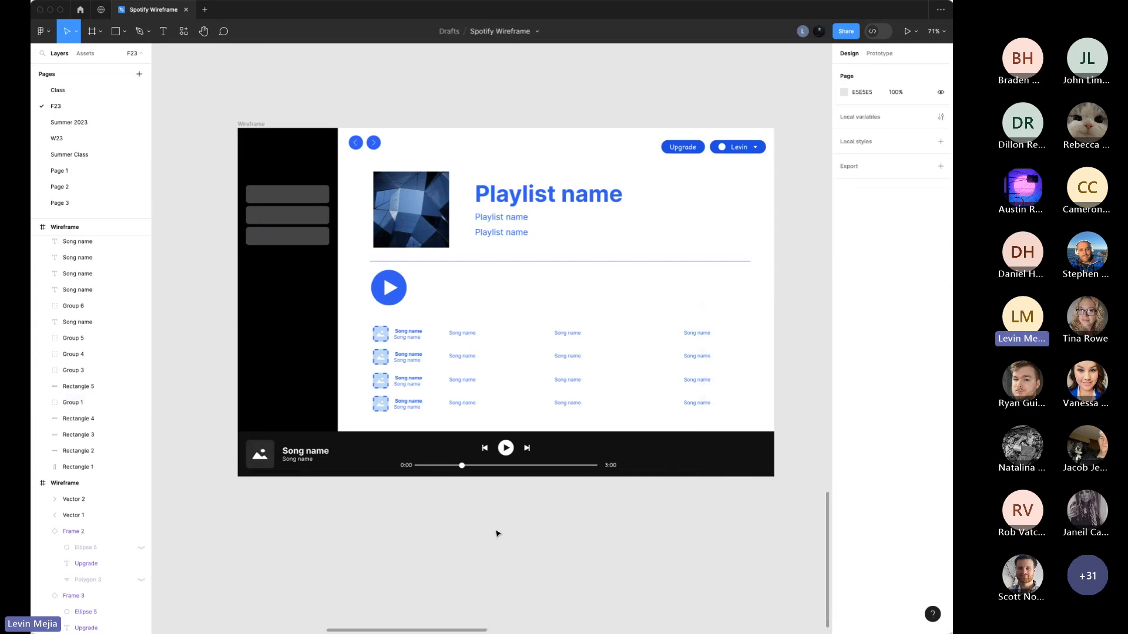
Step: Set the fill of the desktop Wireframe frame to dark grey 1C1C1C
click(251, 124)
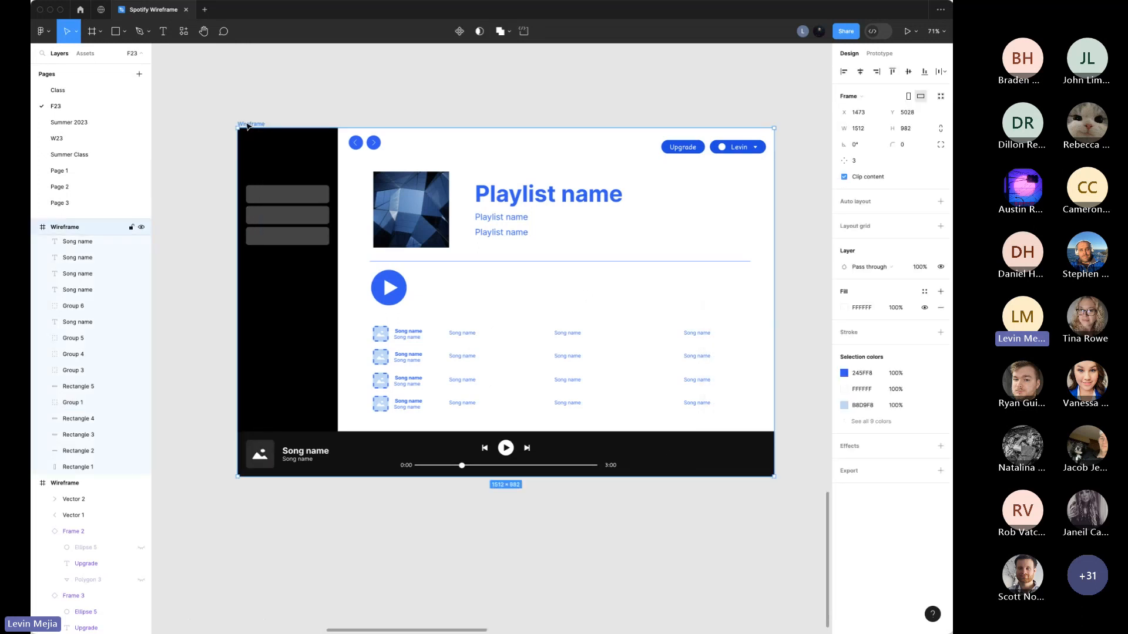
click(844, 307)
drag(768, 423, 675, 456)
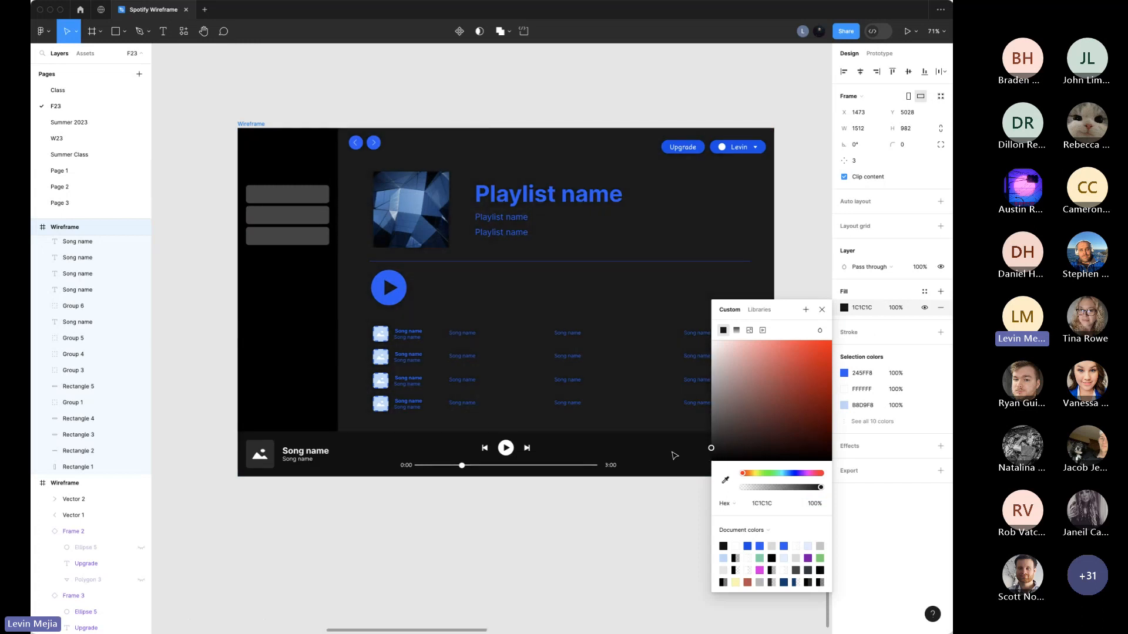
click(815, 202)
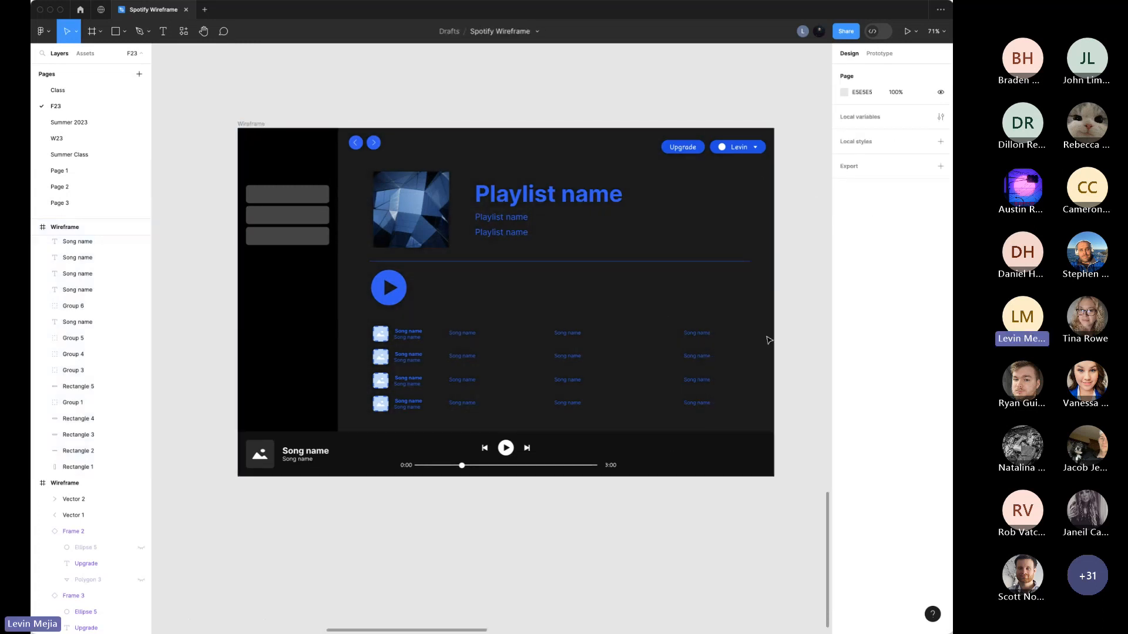
Step: Set the fill of all Song name texts in the track list to white FFFFFF
drag(374, 320, 762, 415)
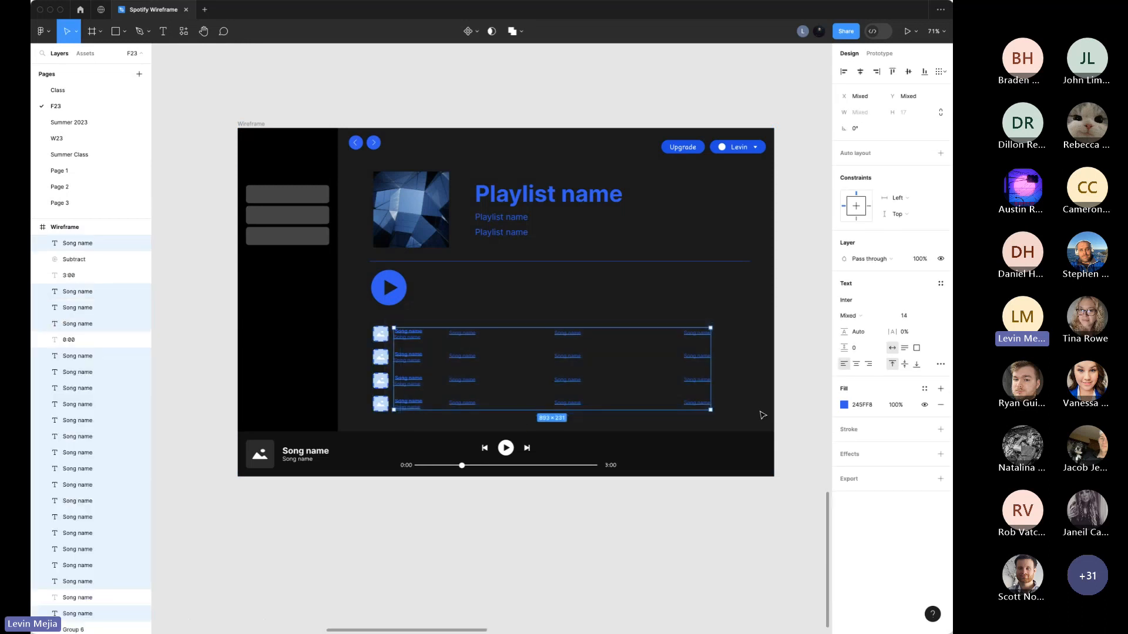
click(860, 407)
text(ffffff)
key(Tab)
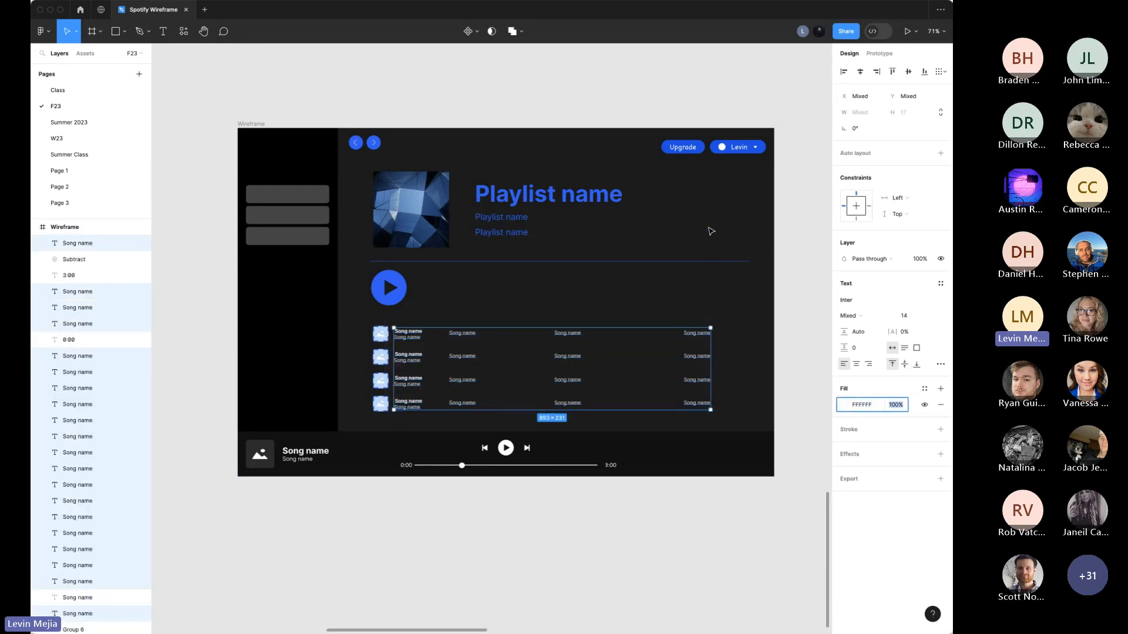
Step: Set the fill of the three Playlist name texts in the header to white FFFFFF
drag(675, 207, 513, 284)
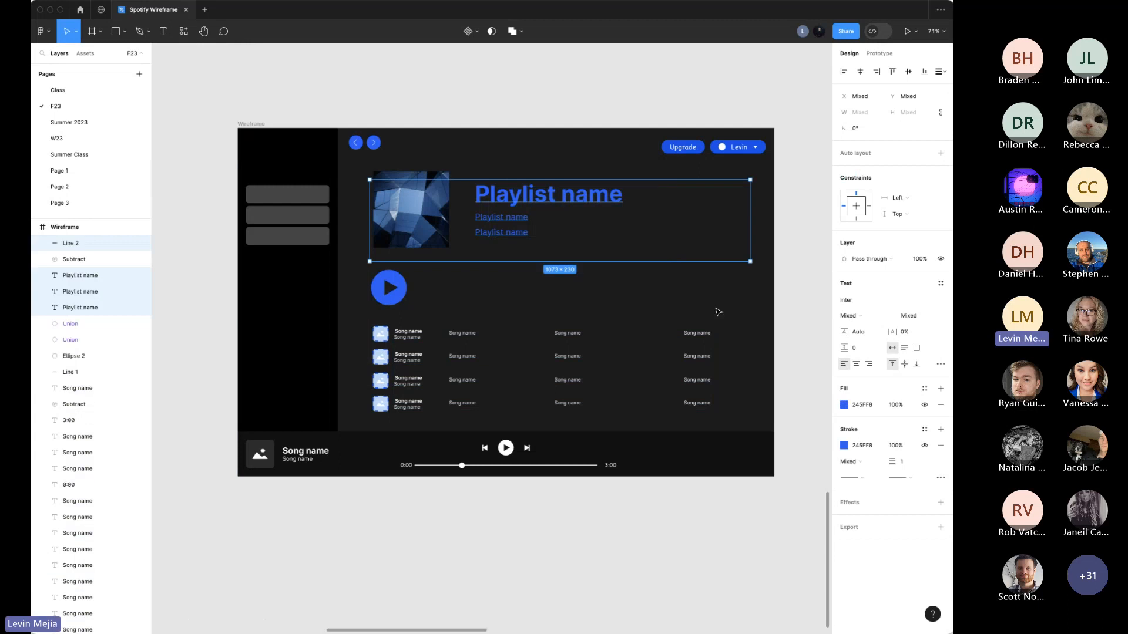
click(719, 312)
drag(496, 164, 544, 284)
scroll(543, 284, down, 1)
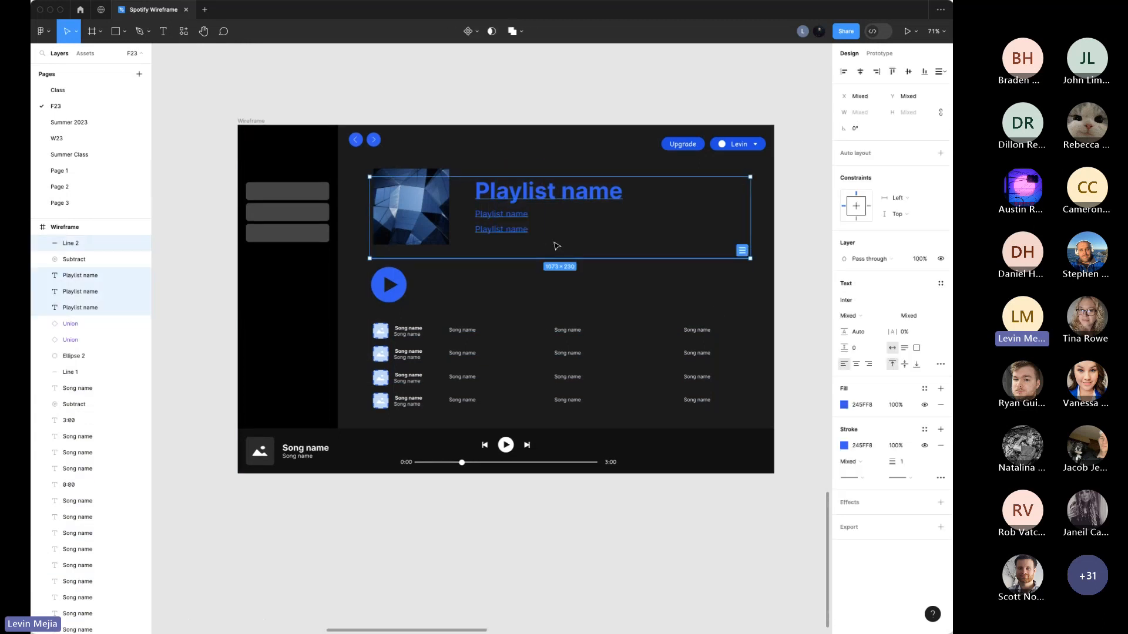
click(868, 407)
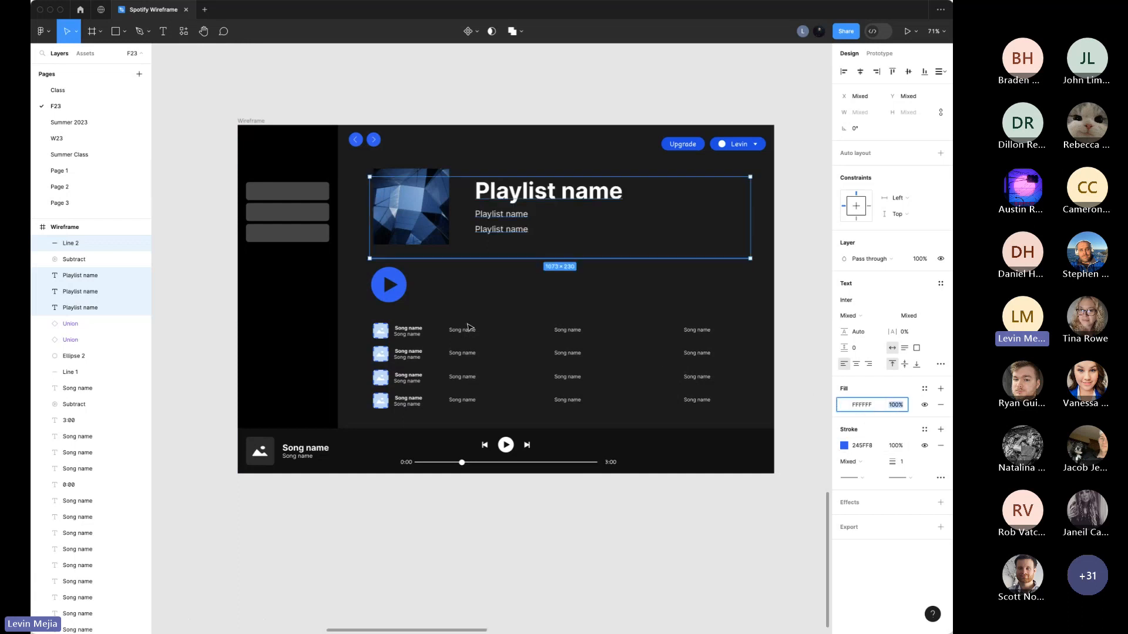
click(441, 304)
Step: Change the large play button's fill and the divider line's stroke to white
click(404, 290)
shift+click(511, 258)
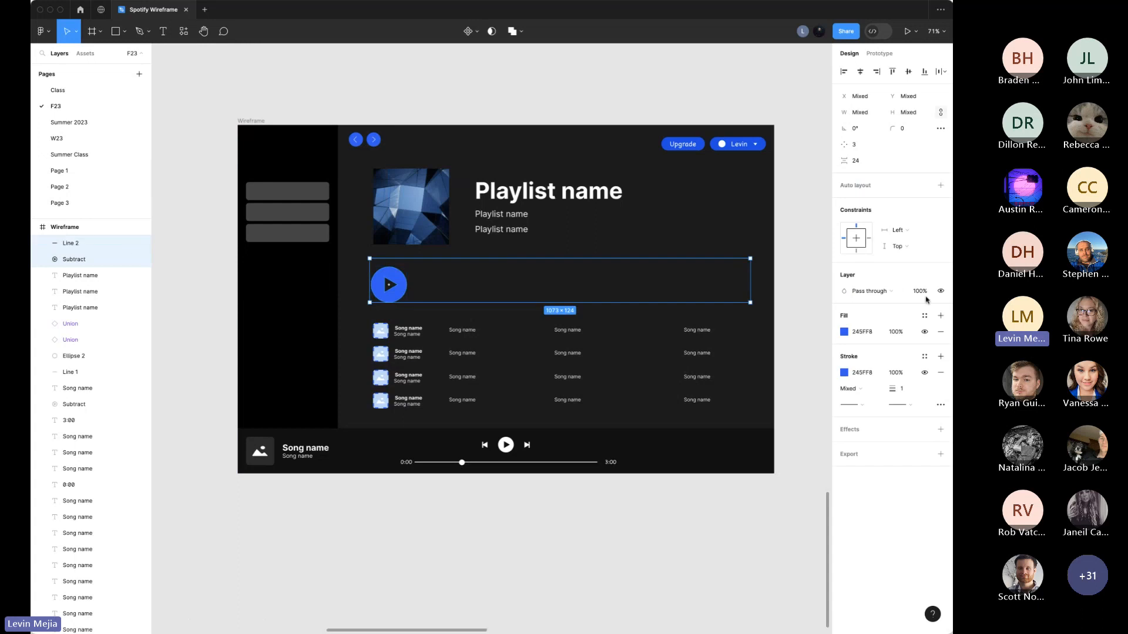
click(875, 336)
text(f)
key(Tab)
click(868, 373)
text(f)
key(Tab)
click(807, 339)
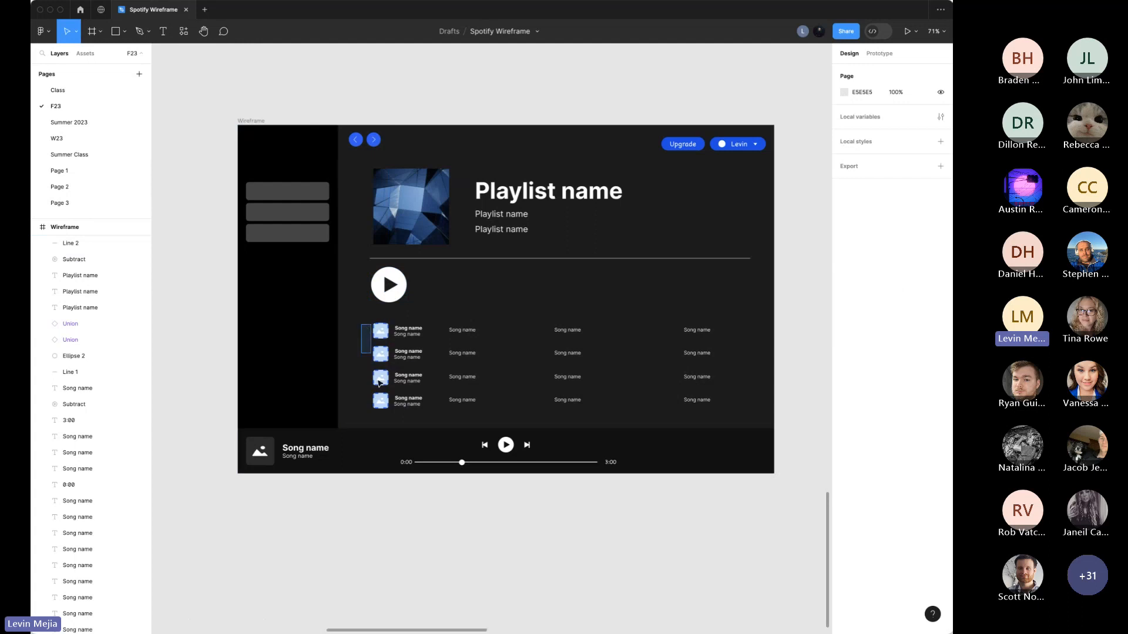
Step: Set the fill of the four song thumbnail groups in the track list to dark grey 323232
drag(379, 383, 383, 404)
click(941, 358)
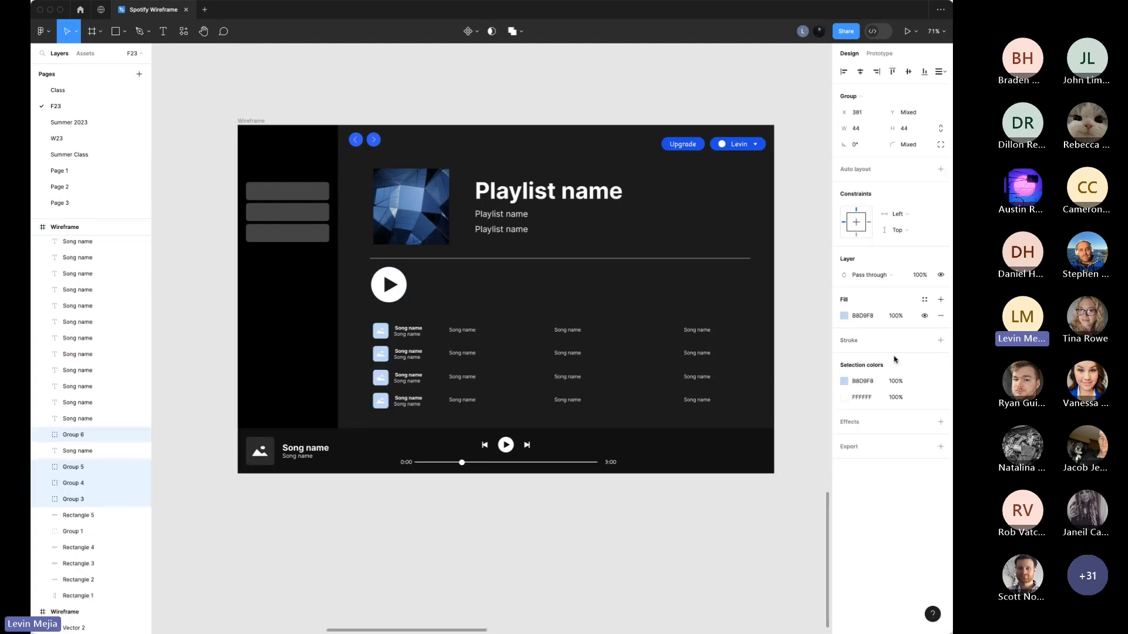
click(844, 317)
text(32)
key(Return)
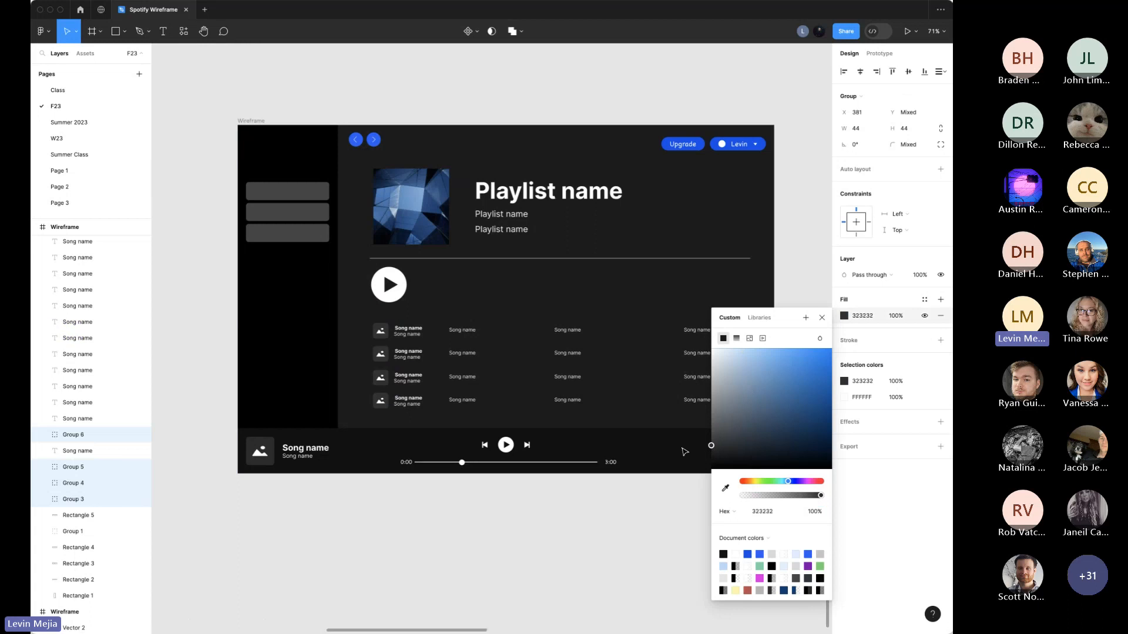
click(817, 226)
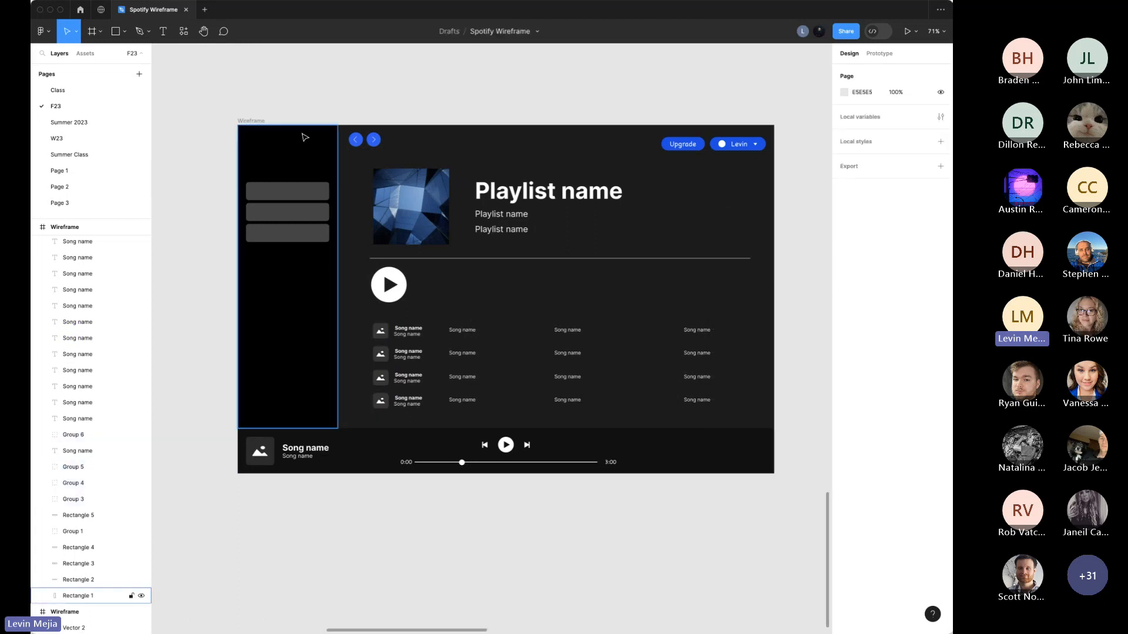
drag(801, 135, 353, 156)
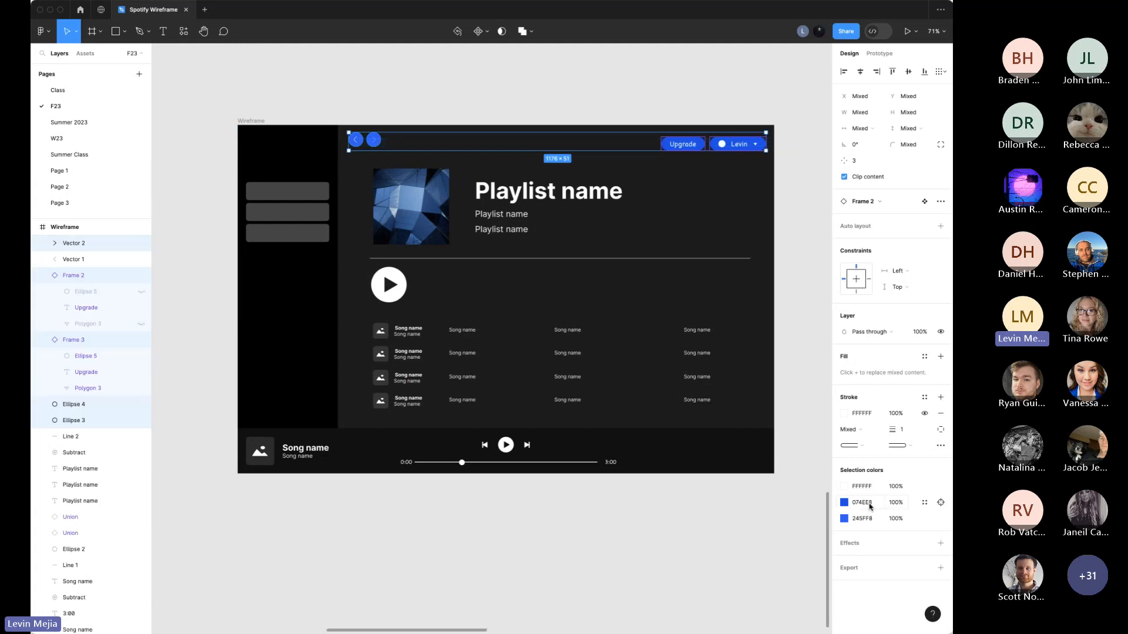
click(871, 507)
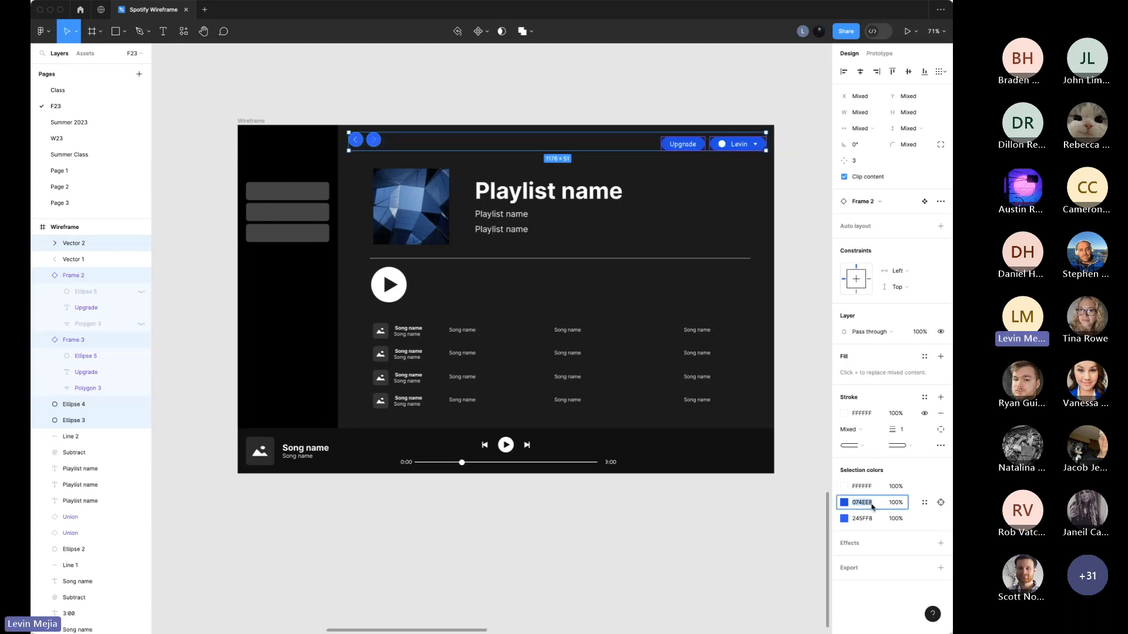
click(846, 504)
click(710, 446)
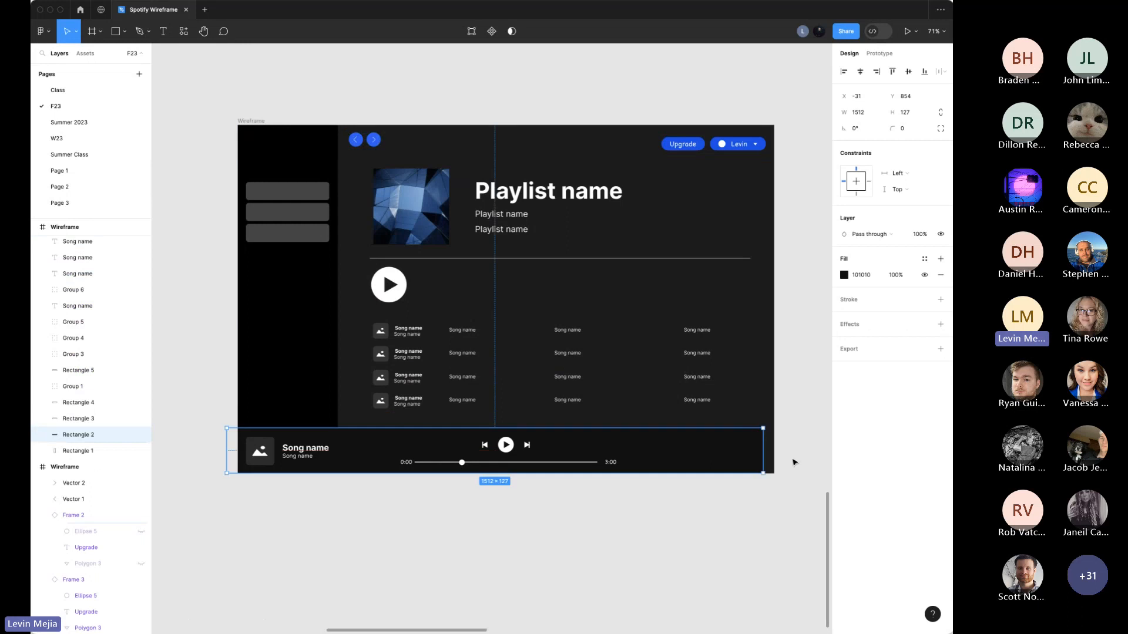
click(699, 104)
Step: Change both blue colours of the header's back, forward, Upgrade and account buttons to dark grey
drag(798, 135, 351, 156)
click(844, 504)
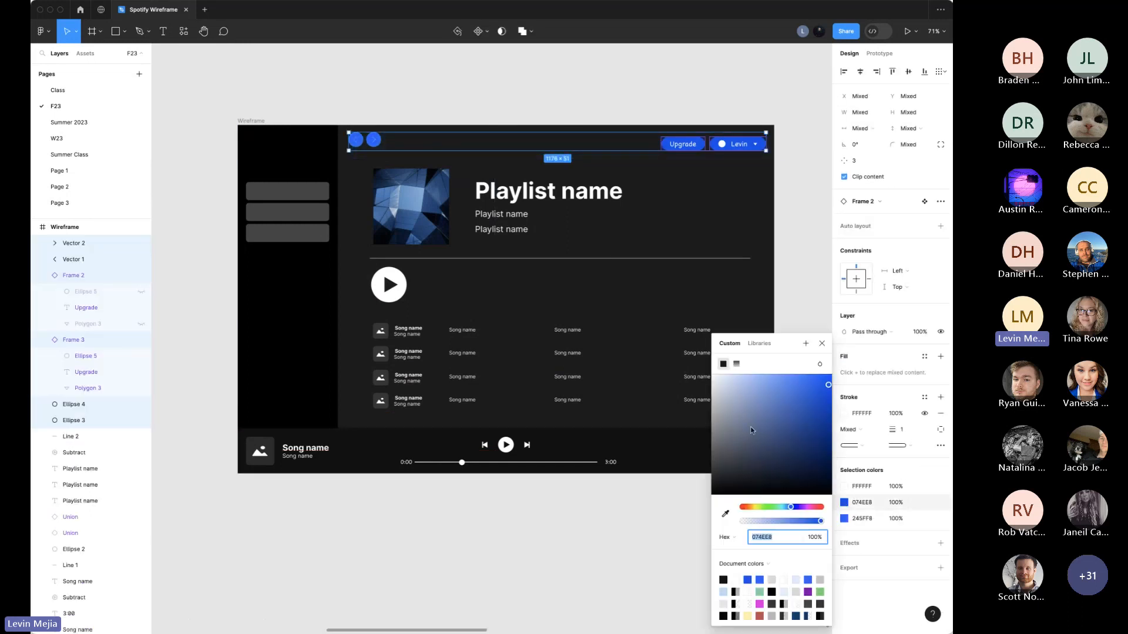
drag(751, 429, 673, 468)
click(844, 519)
click(797, 241)
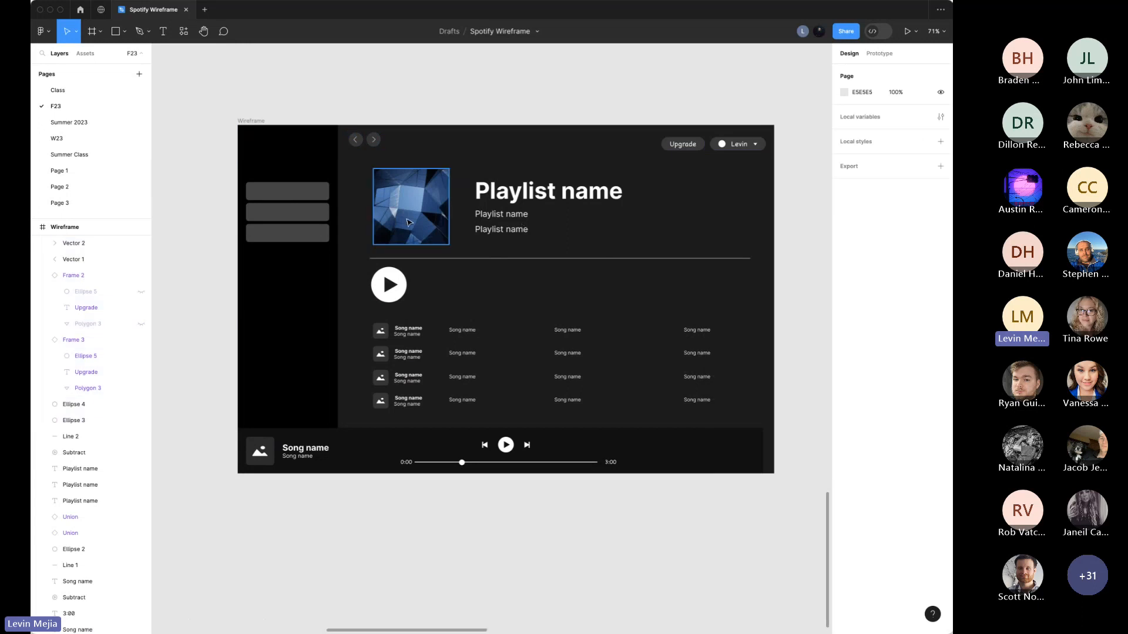
Step: Duplicate the playlist cover image, stretch the copy to 1512 × 982 to fill the dark frame, and send it behind all other layers
click(422, 219)
key(super+d)
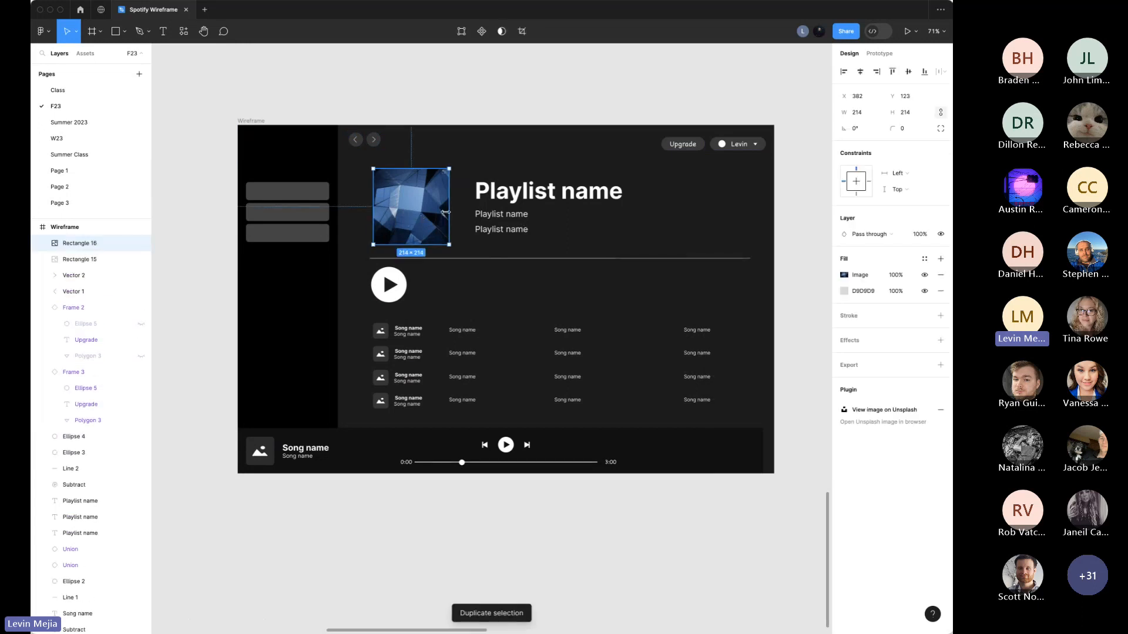
drag(422, 220, 492, 296)
drag(520, 244, 775, 123)
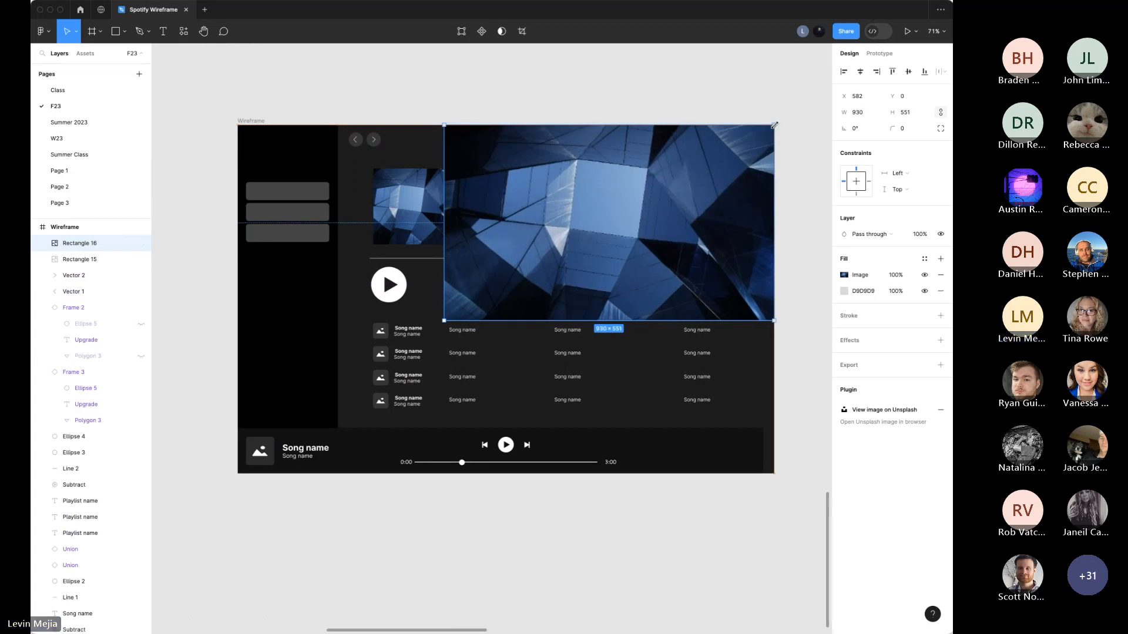
drag(444, 320, 237, 473)
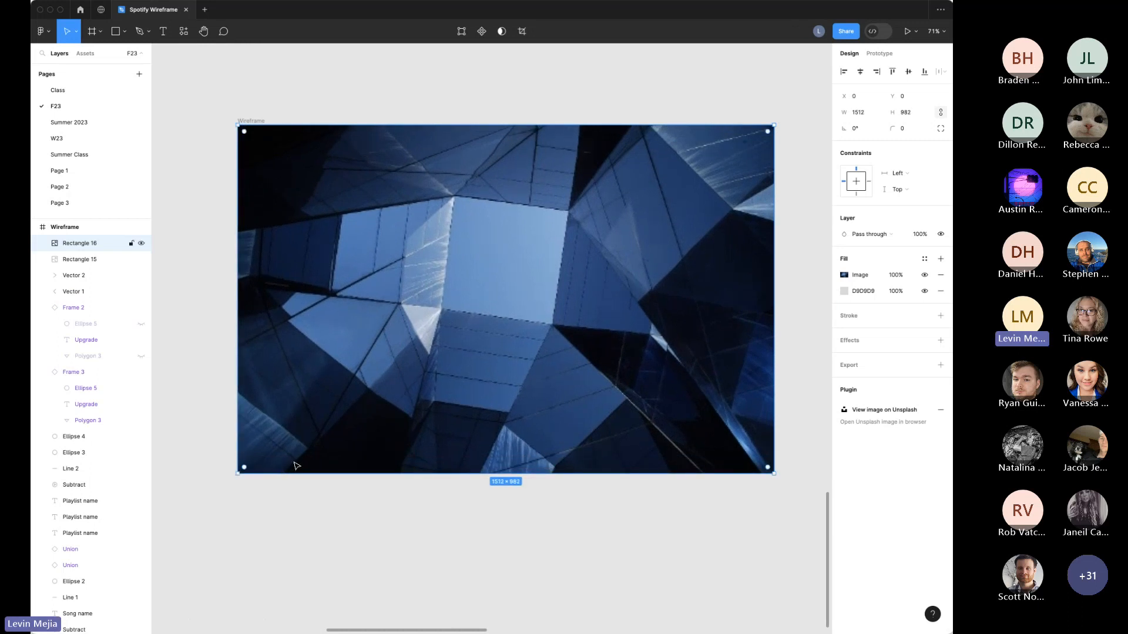
key(super+alt+bracketleft)
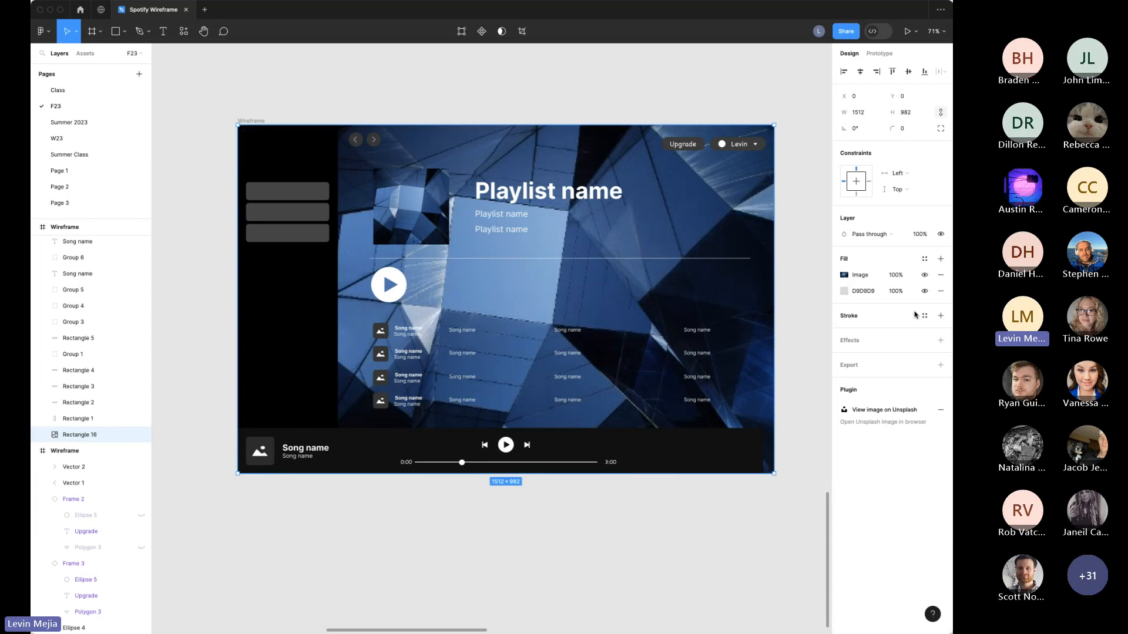
Step: Draw a 1512 × 982 rectangle covering the dark frame and place it directly above the background image in the layer order
key(r)
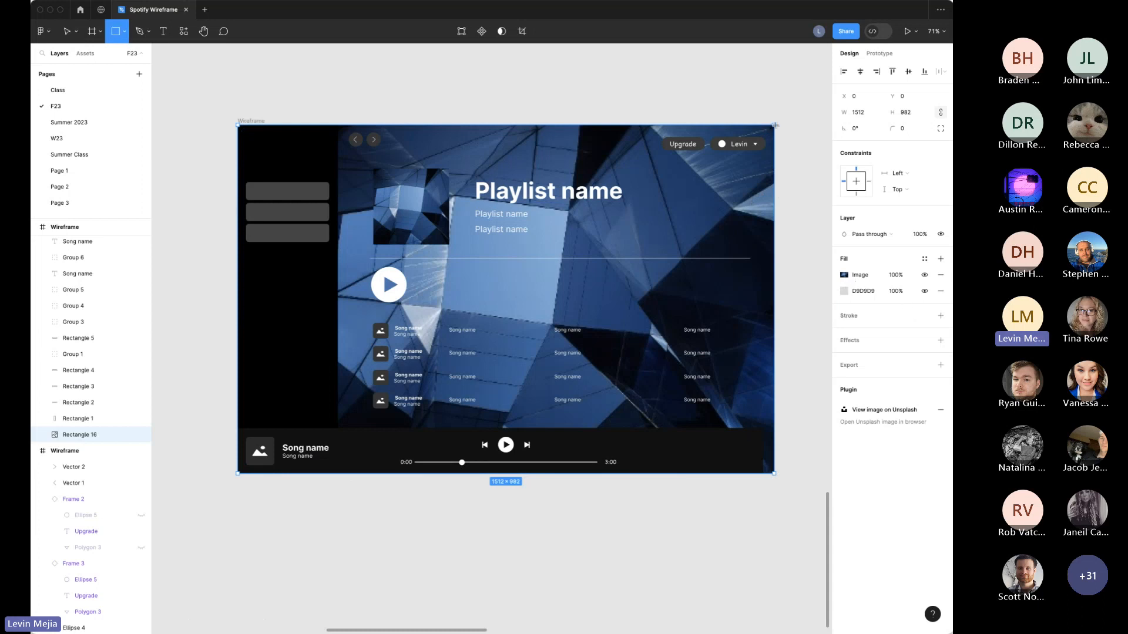
drag(776, 125, 238, 478)
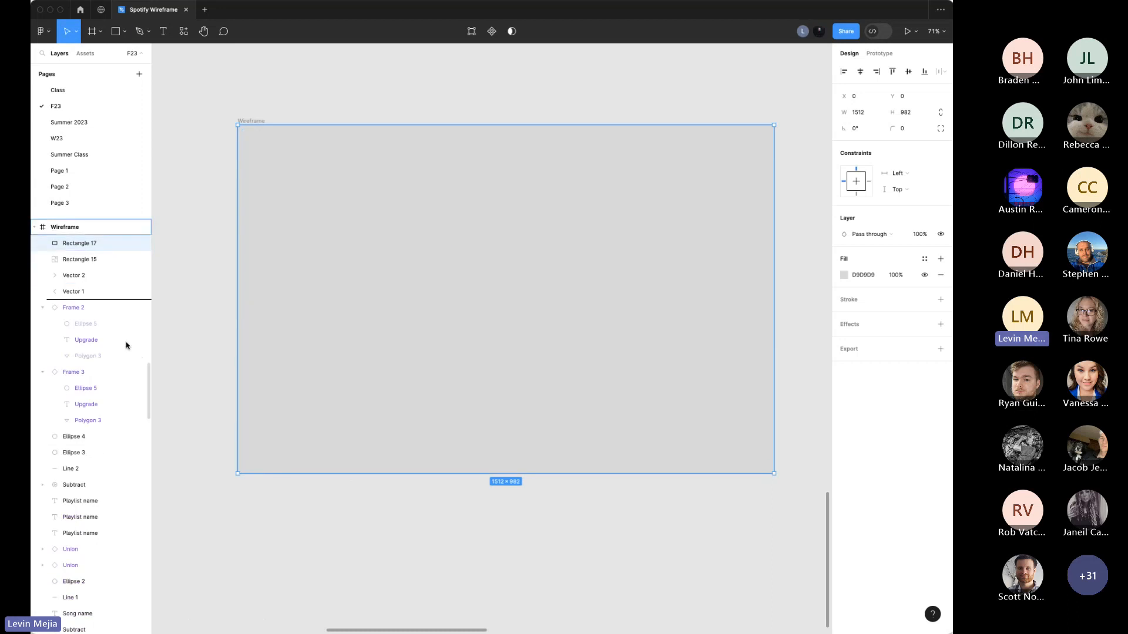
drag(106, 627, 111, 323)
key(super+z)
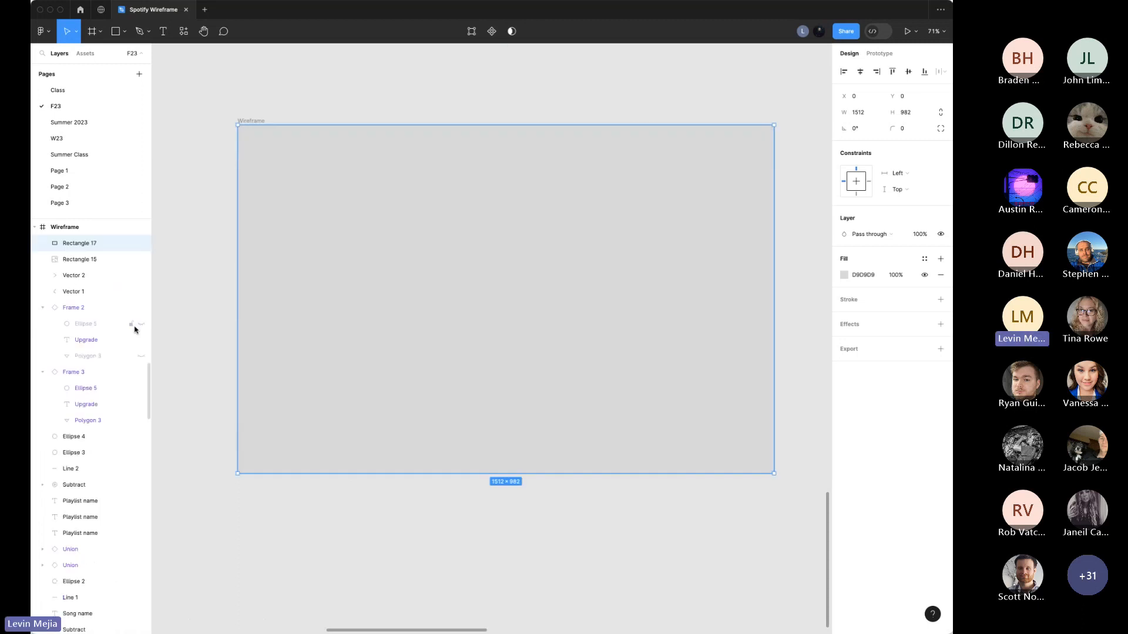
key(super+shift+z)
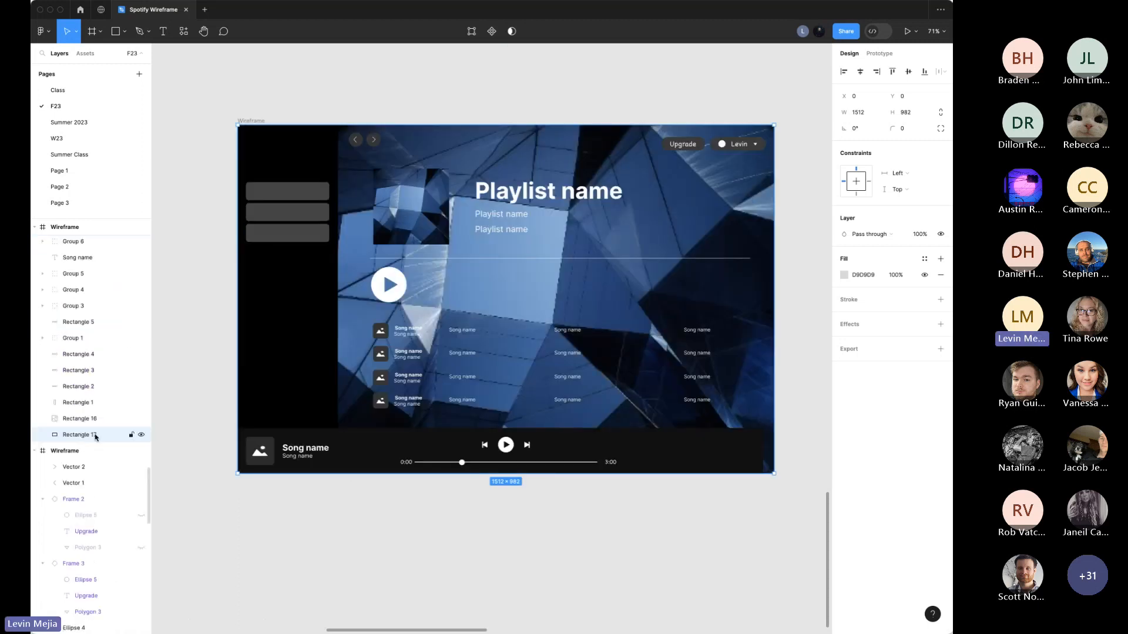
drag(94, 434, 110, 418)
Step: Give the overlay rectangle a linear gradient fill running from black 000000 at 0% opacity at the top to solid black at the bottom
click(843, 275)
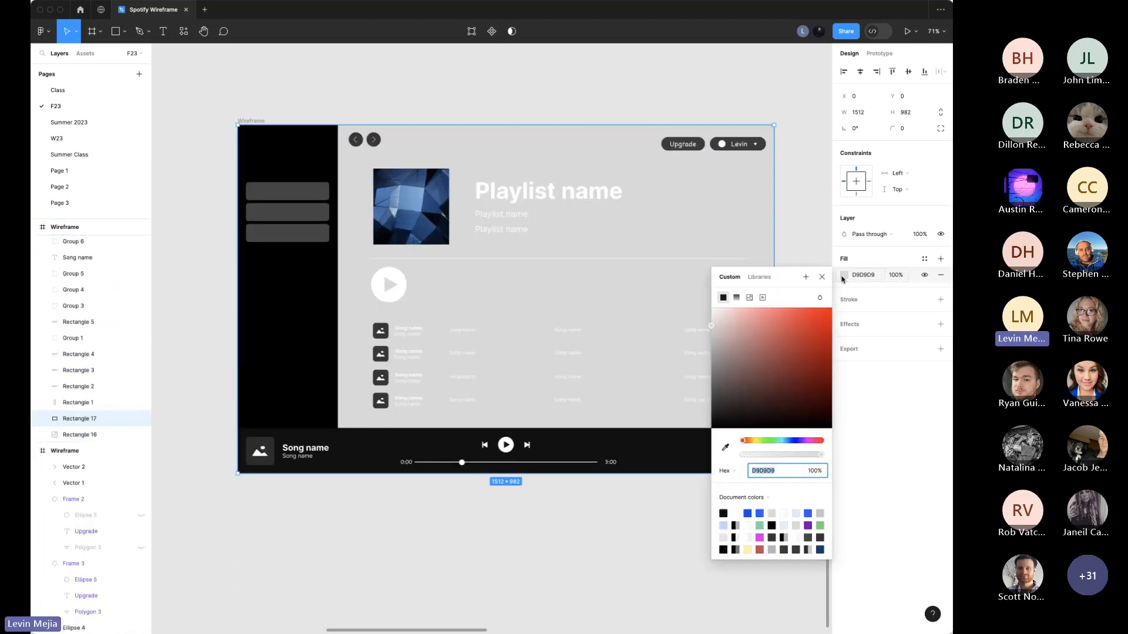
click(736, 297)
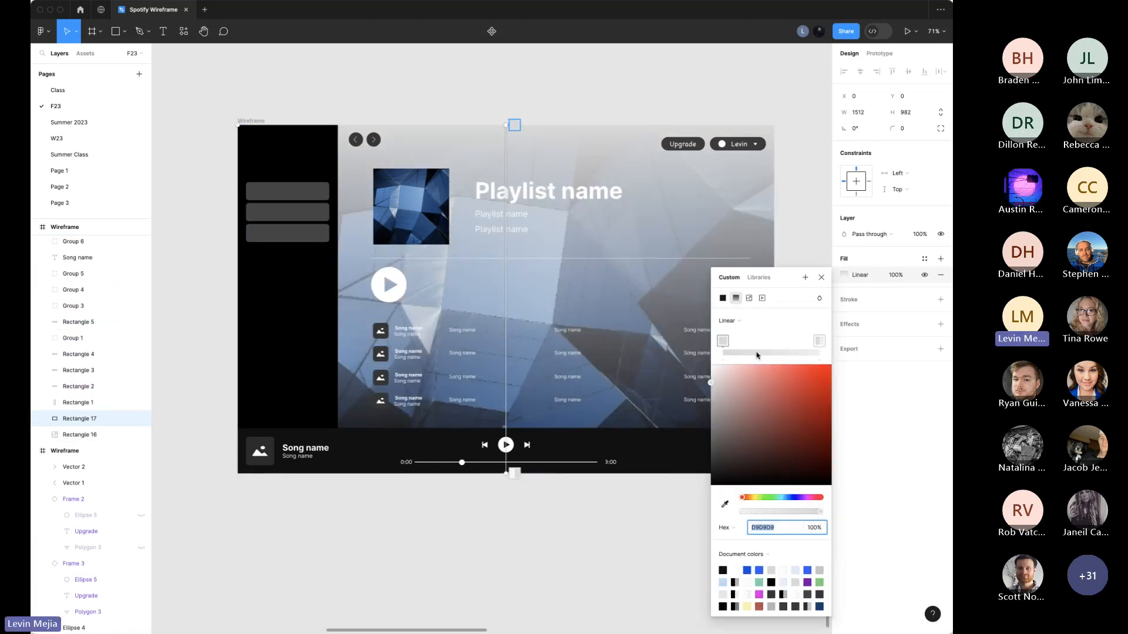
drag(750, 423, 668, 539)
click(821, 342)
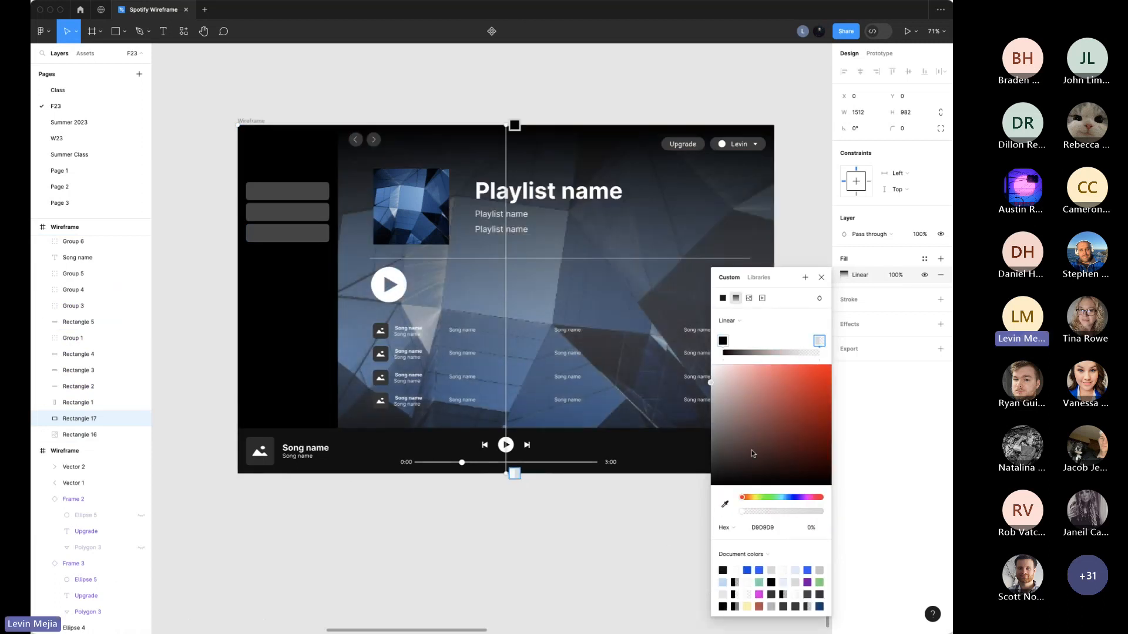
drag(752, 450, 705, 494)
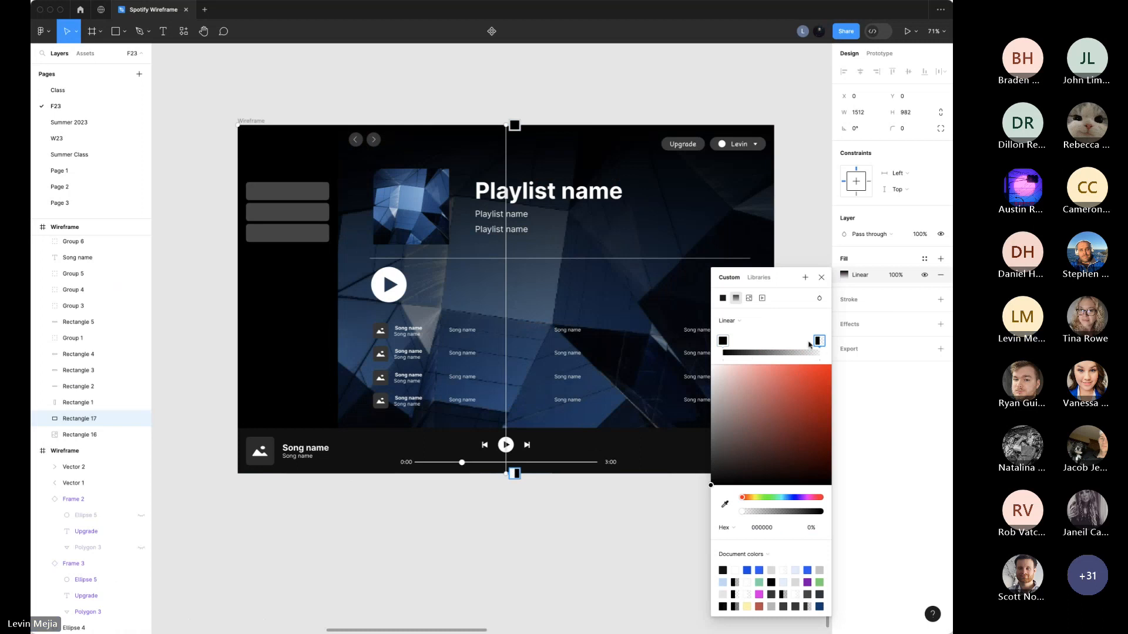
mouse_move(817, 341)
mouse_down()
mouse_move(741, 345)
mouse_move(821, 345)
mouse_up()
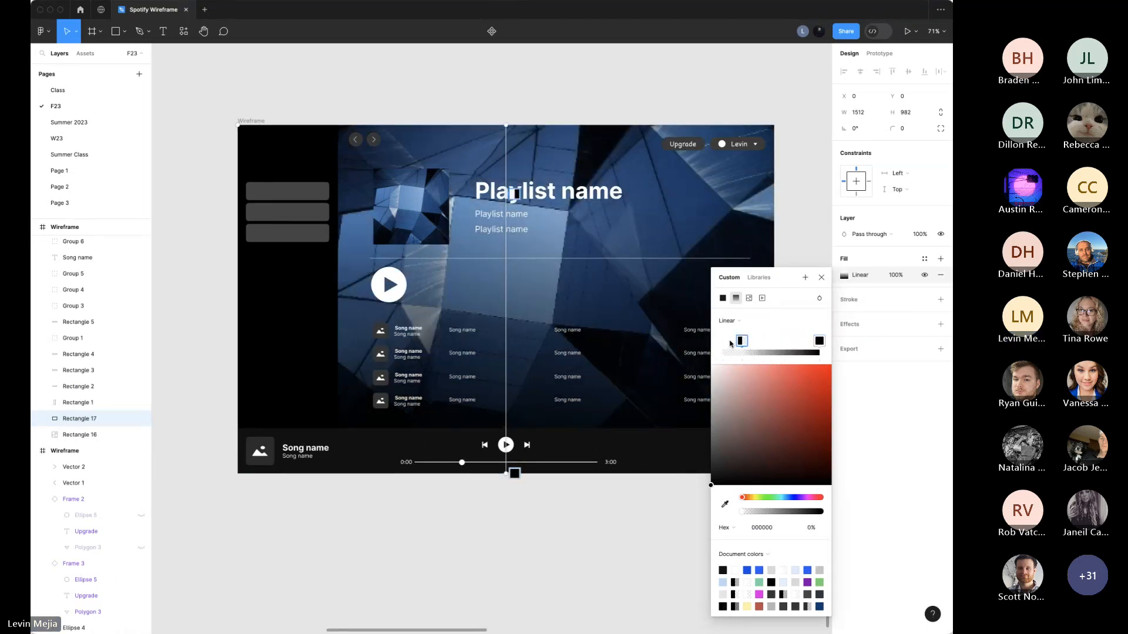
drag(741, 342, 714, 349)
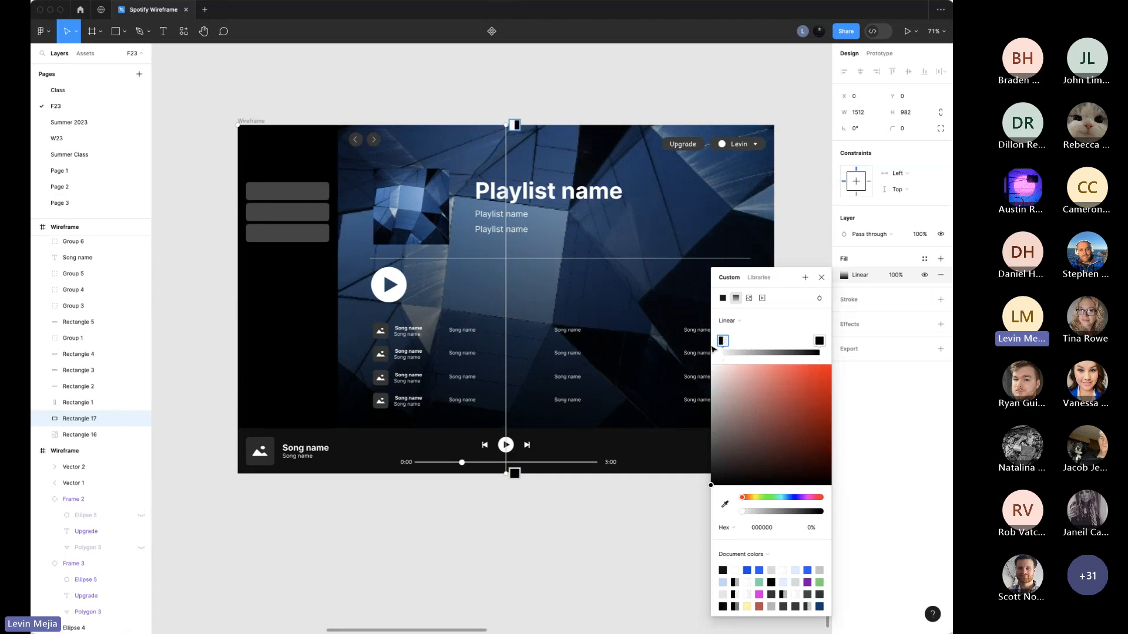
Step: Add a background blur effect of 80 to the gradient overlay rectangle
click(940, 324)
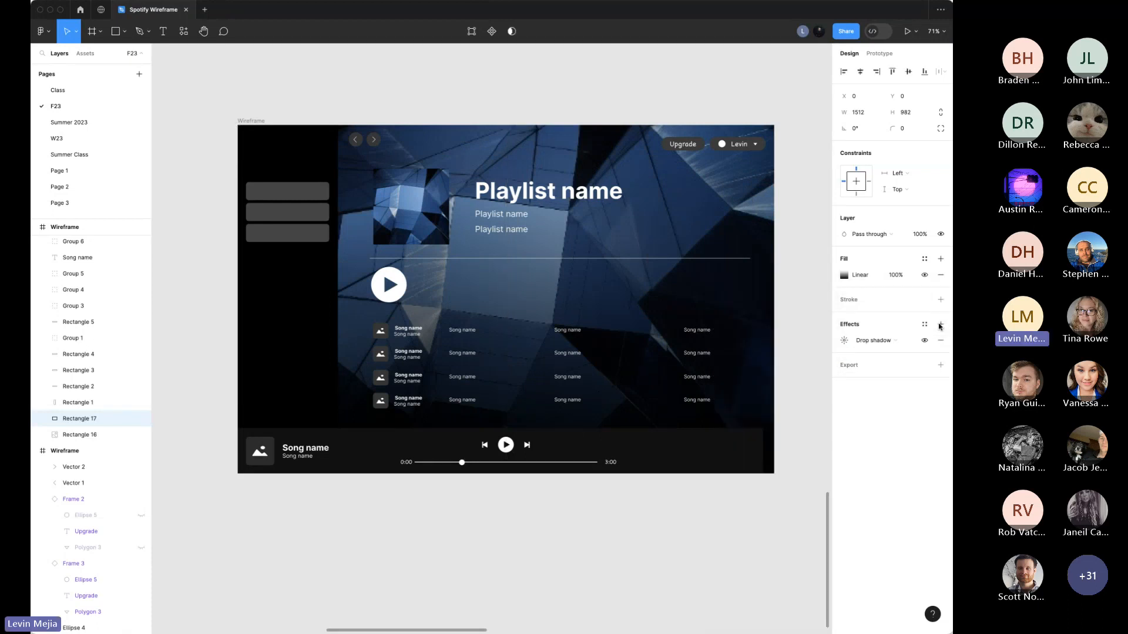
click(875, 341)
click(885, 367)
click(844, 341)
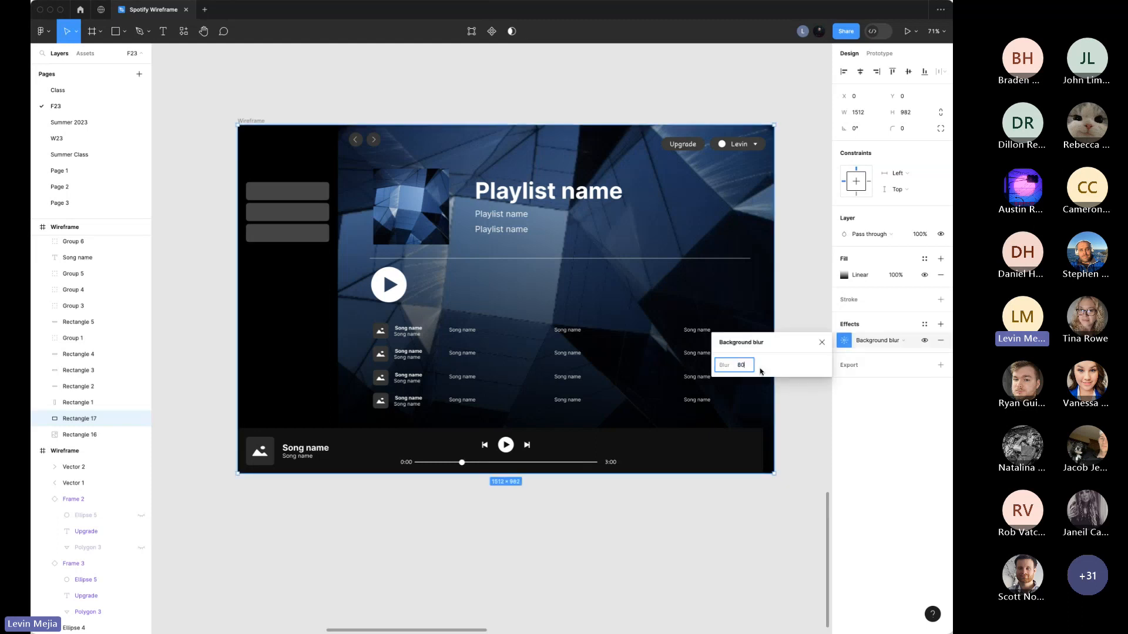
key(Return)
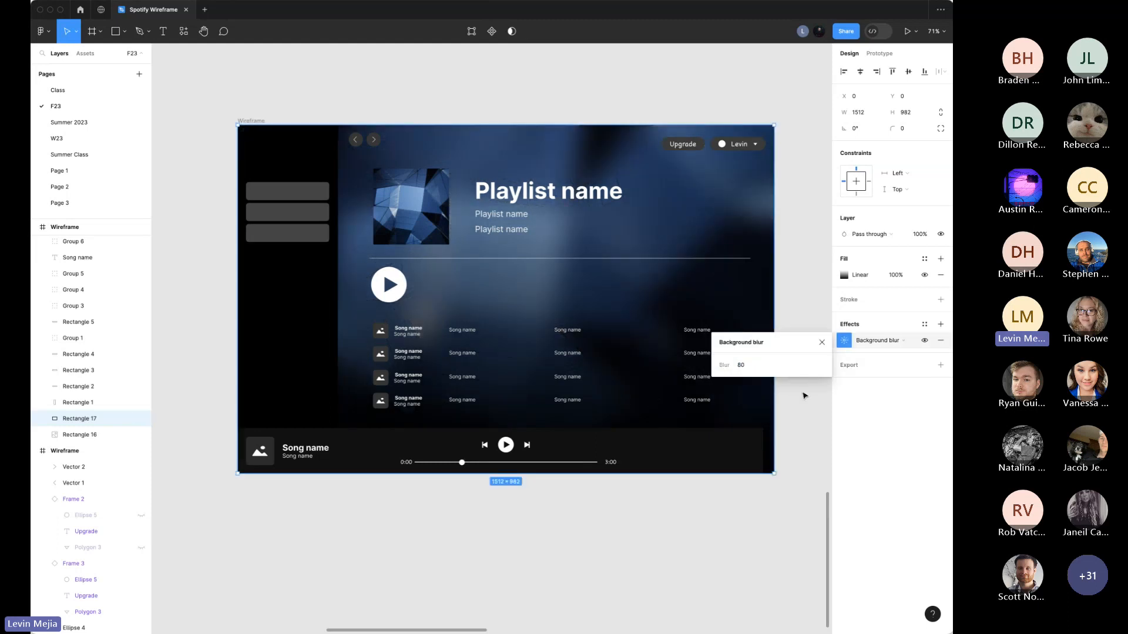
click(823, 343)
click(804, 403)
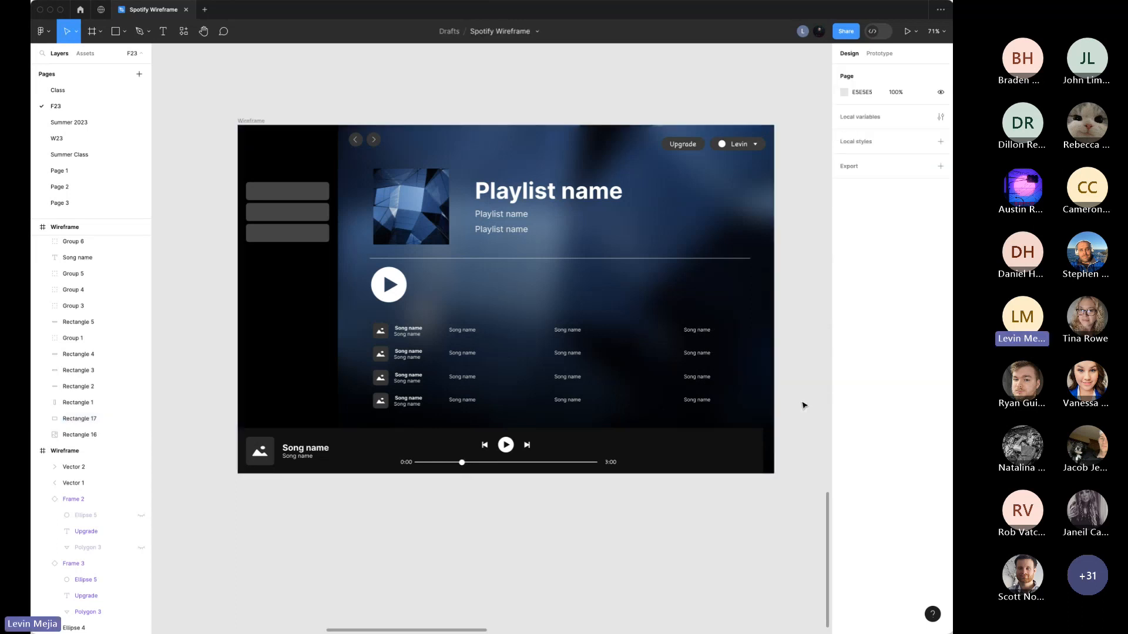
Step: Delete the divider line beneath the playlist header and compare the mockup with the Lo-Fi Beats desktop screenshot
click(626, 261)
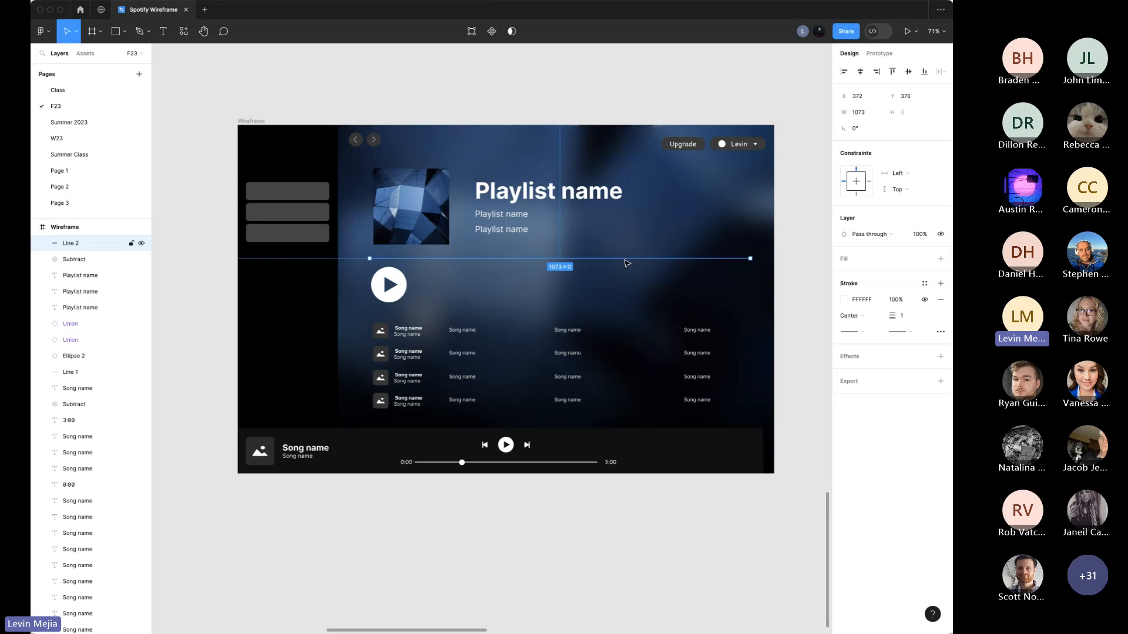
key(Delete)
key(shift+1)
scroll(634, 272, up, 4)
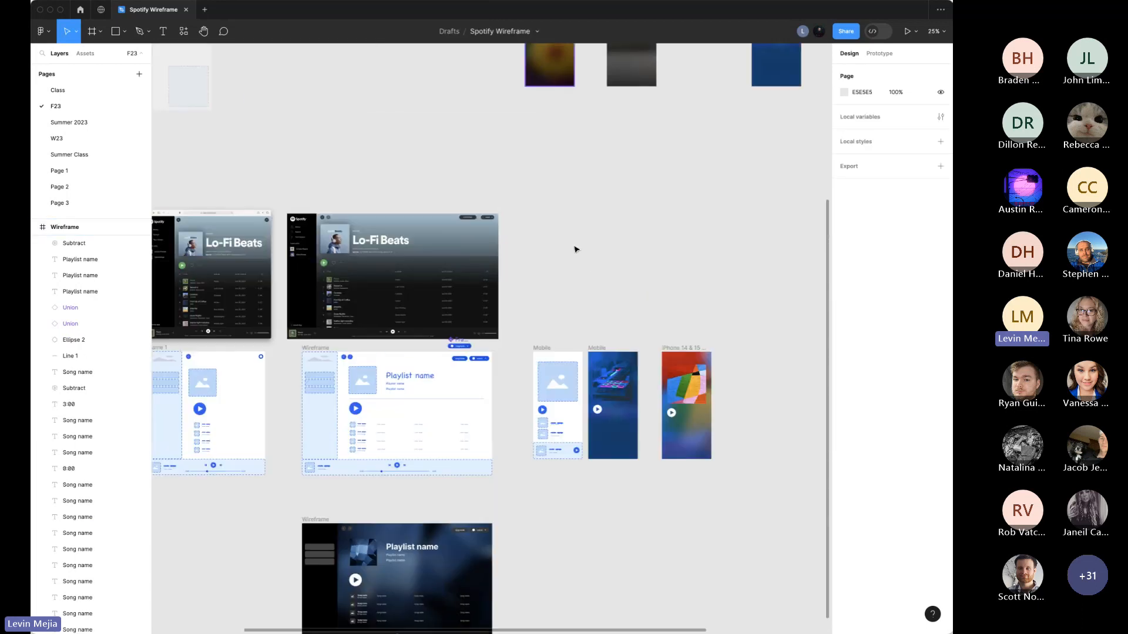
scroll(360, 223, up, 5)
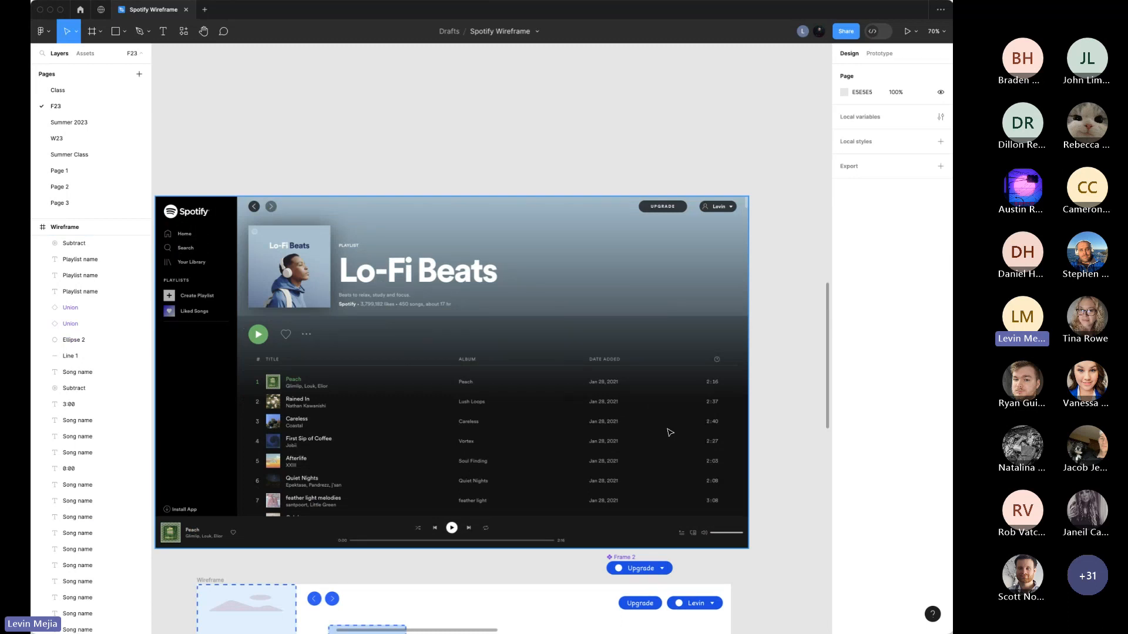
key(shift+1)
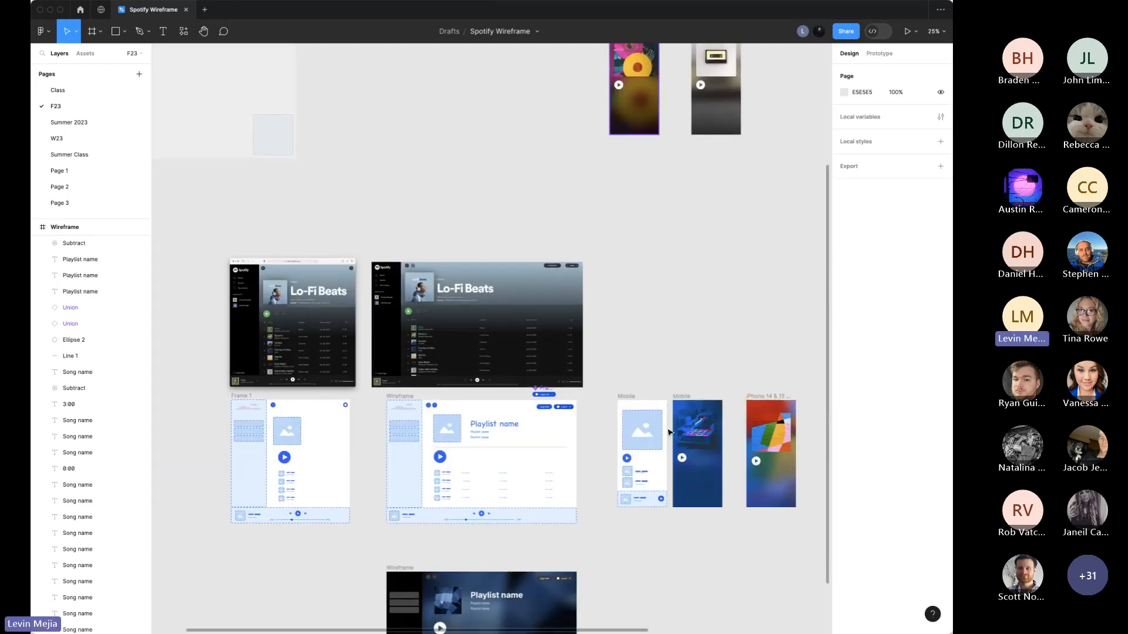
scroll(624, 437, down, 2)
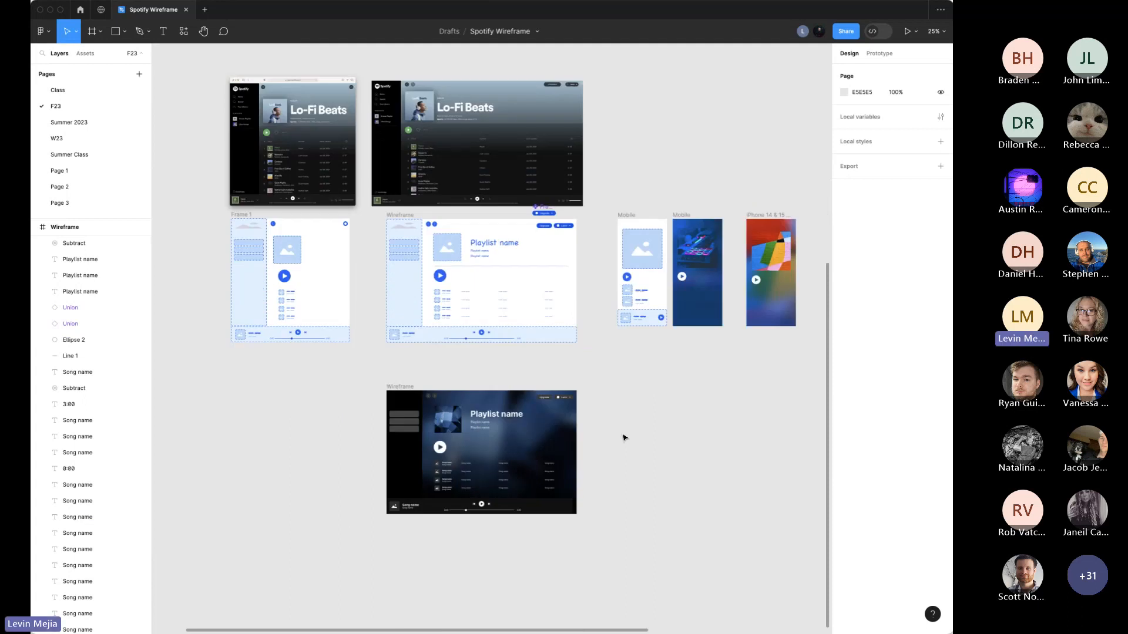
Step: Draw a rectangle about 1237 × 492 over the track list area, between the sidebar and the frame's right edge
key(z)
drag(607, 355, 283, 590)
scroll(390, 479, up, 2)
key(r)
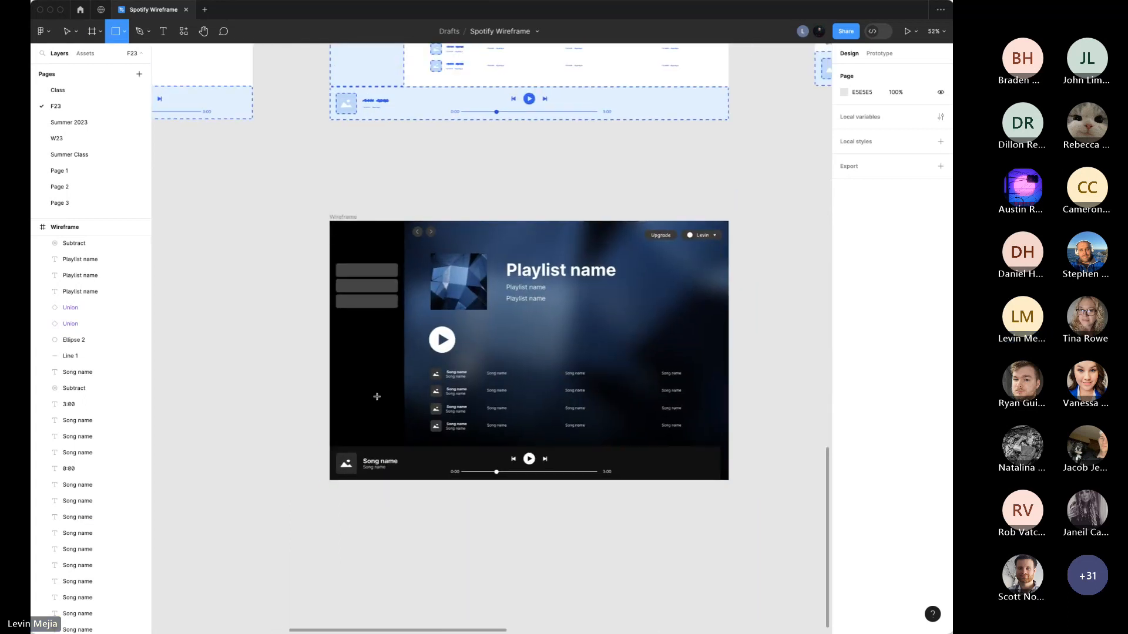
mouse_move(403, 316)
mouse_down()
mouse_move(649, 383)
mouse_move(731, 444)
mouse_up()
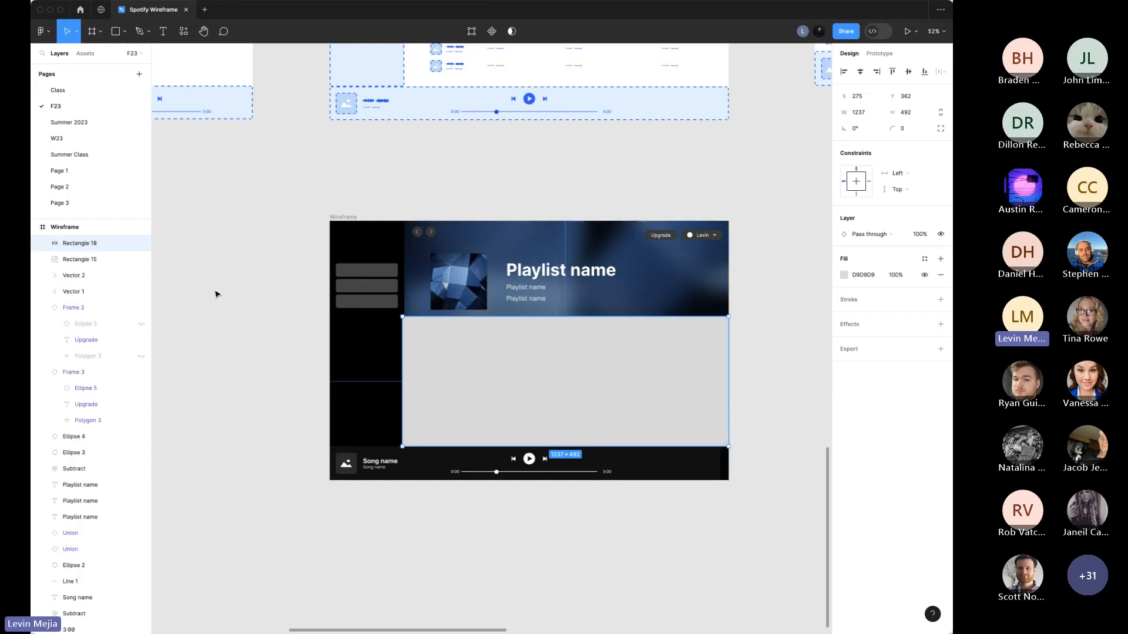
Step: Move the track list rectangle down the layer order to sit between the sidebar rectangle and the gradient overlay
drag(113, 245, 106, 605)
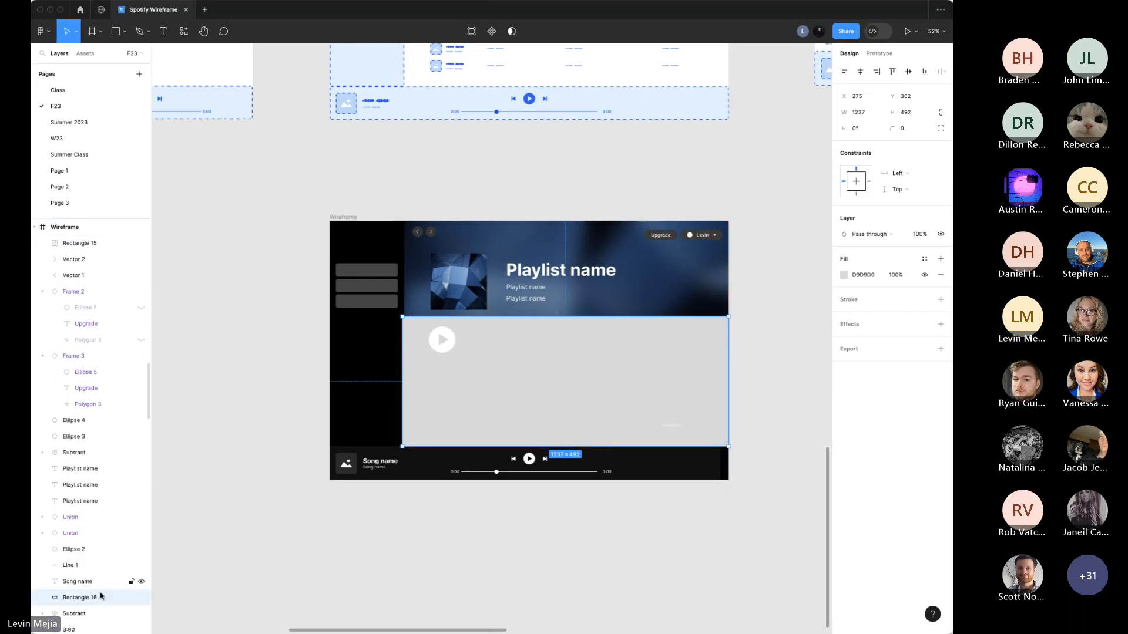
scroll(107, 470, down, 5)
drag(106, 385, 104, 308)
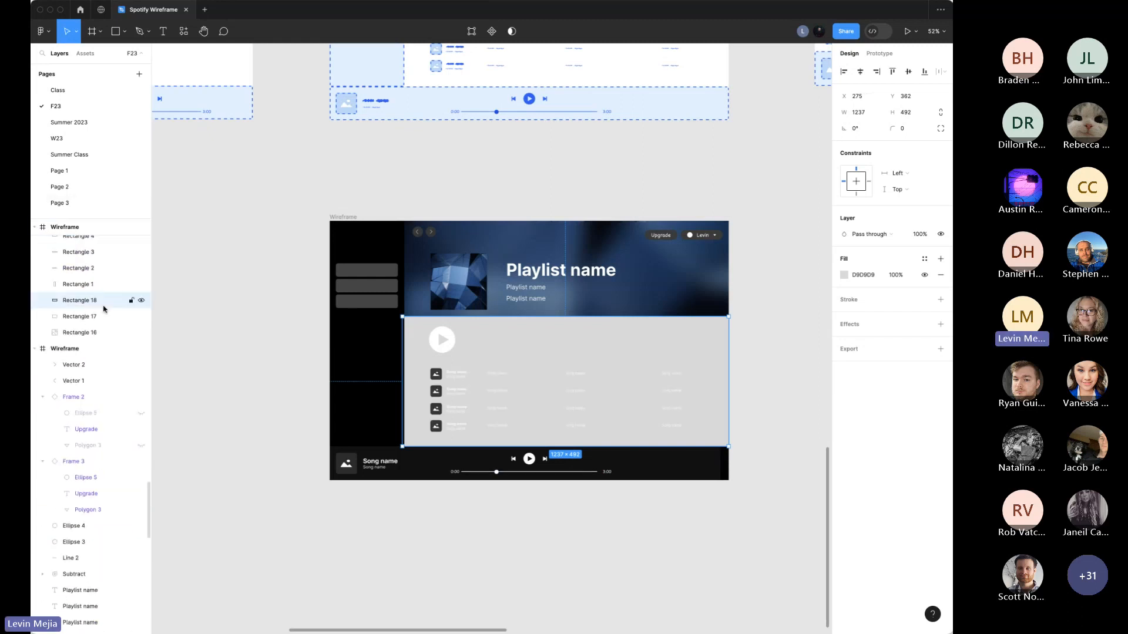
Step: Fill the track list rectangle with black (000000) at 58% opacity
click(841, 274)
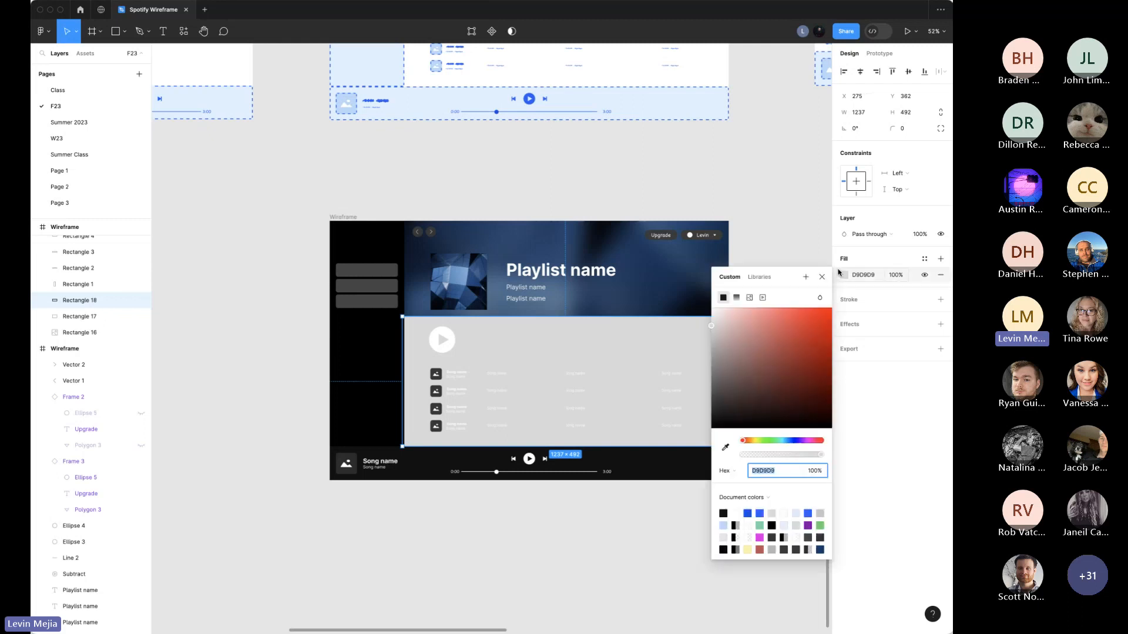
drag(714, 340, 690, 435)
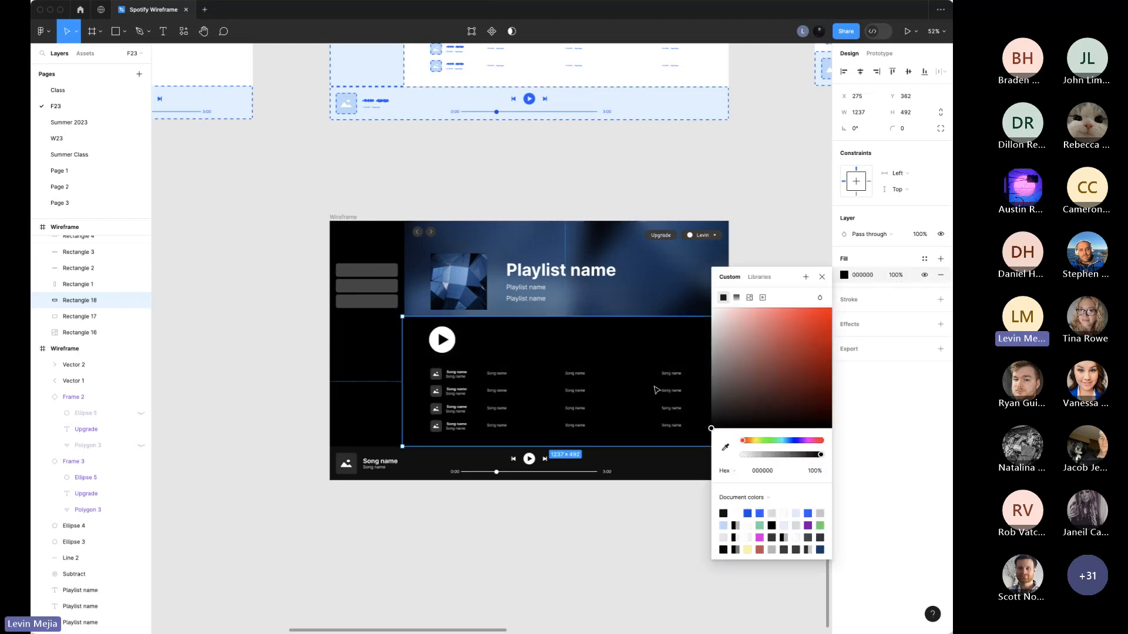
scroll(601, 350, up, 5)
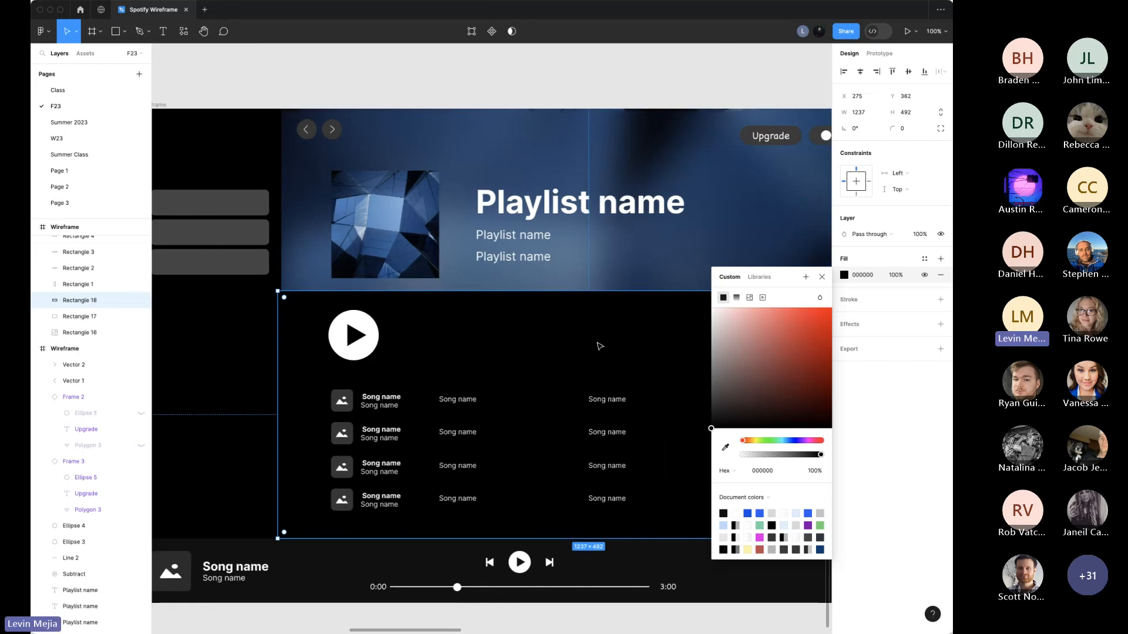
drag(821, 455, 792, 457)
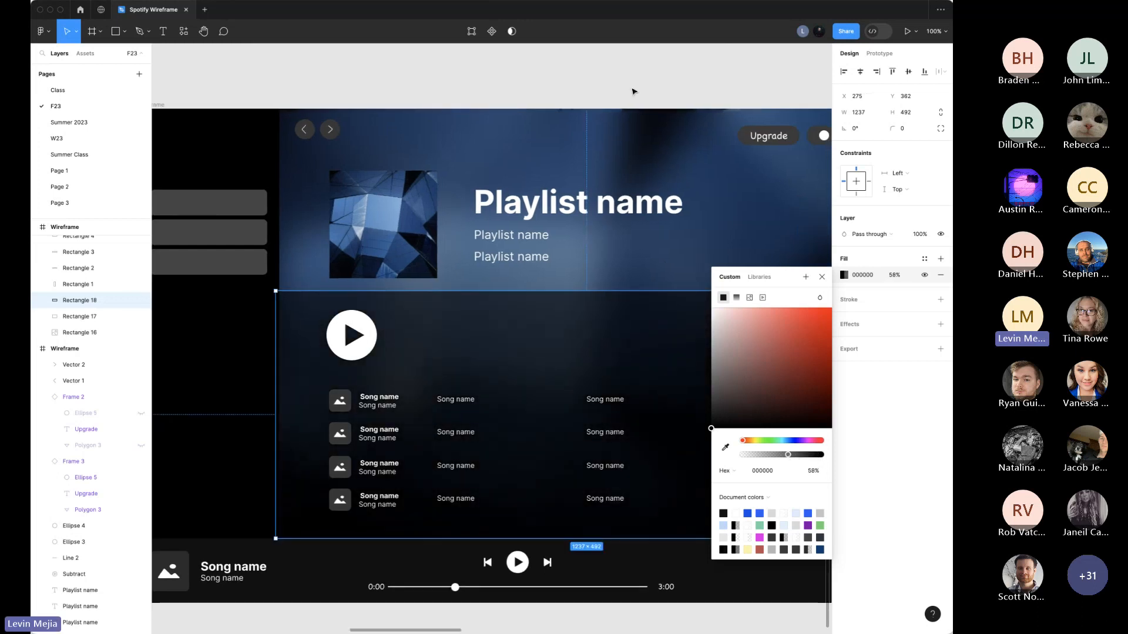
click(618, 73)
key(super+backslash)
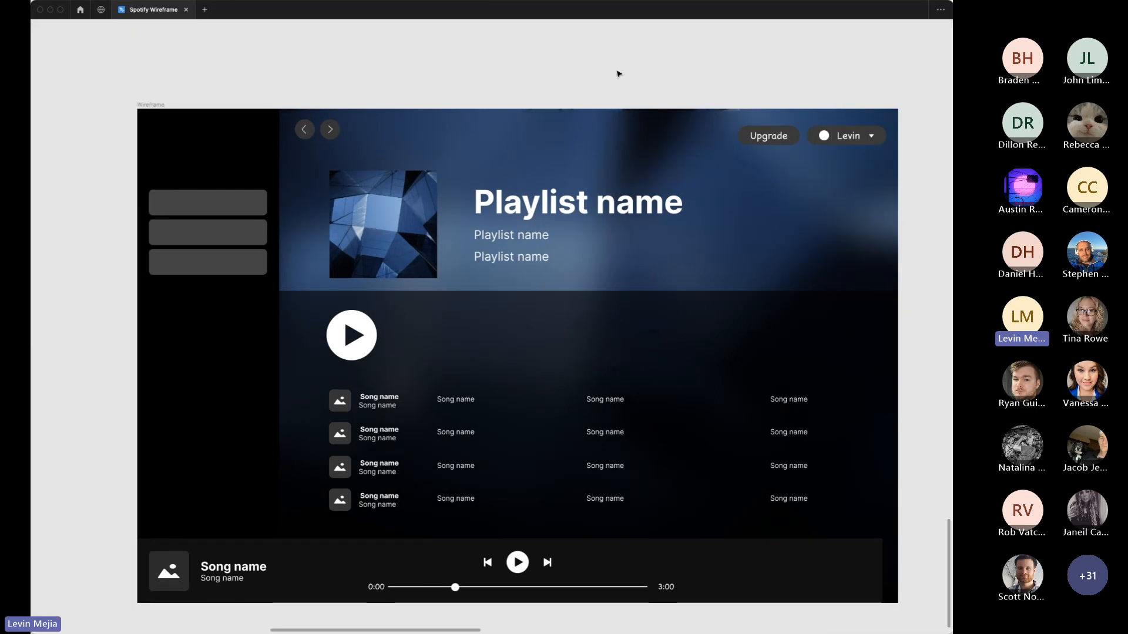
Step: Move the wide Lo-Fi Beats desktop screenshot down beside the dark mockup for a side-by-side comparison
key(super+minus)
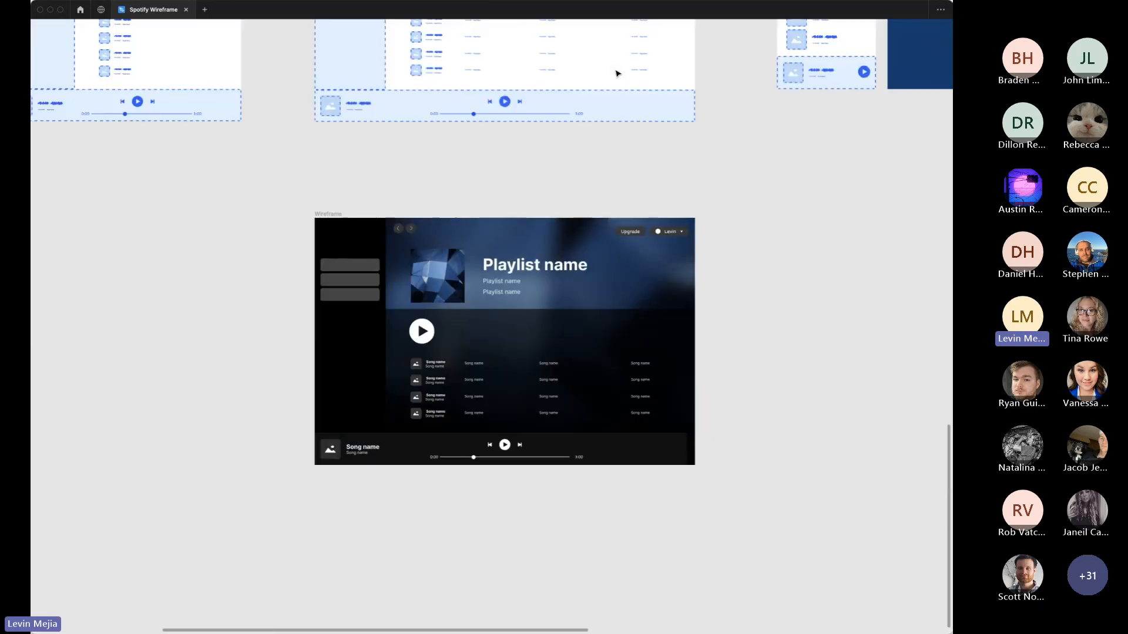
scroll(560, 92, up, 4)
scroll(559, 93, left, 4)
scroll(559, 92, up, 5)
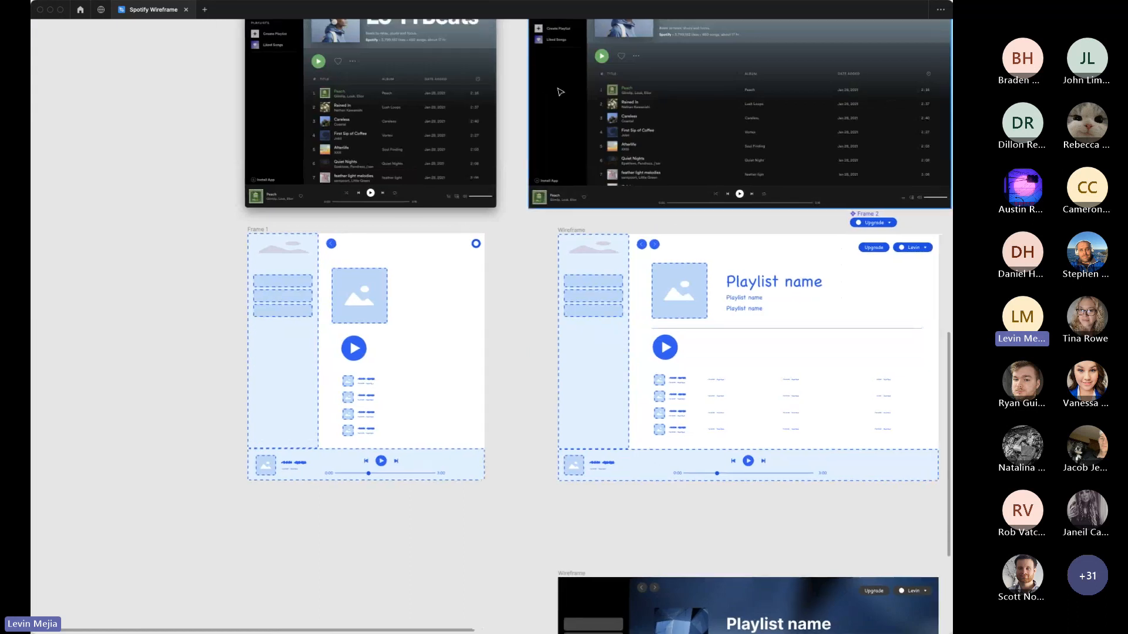
scroll(560, 93, down, 6)
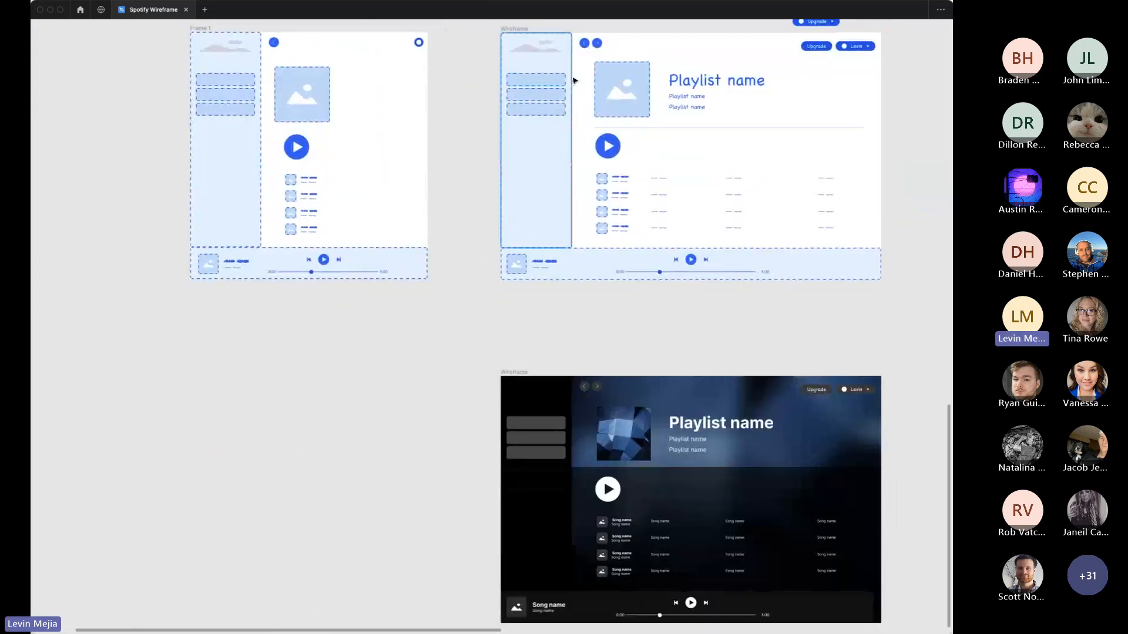
scroll(574, 79, up, 3)
drag(609, 58, 216, 556)
scroll(218, 559, down, 5)
scroll(219, 558, left, 3)
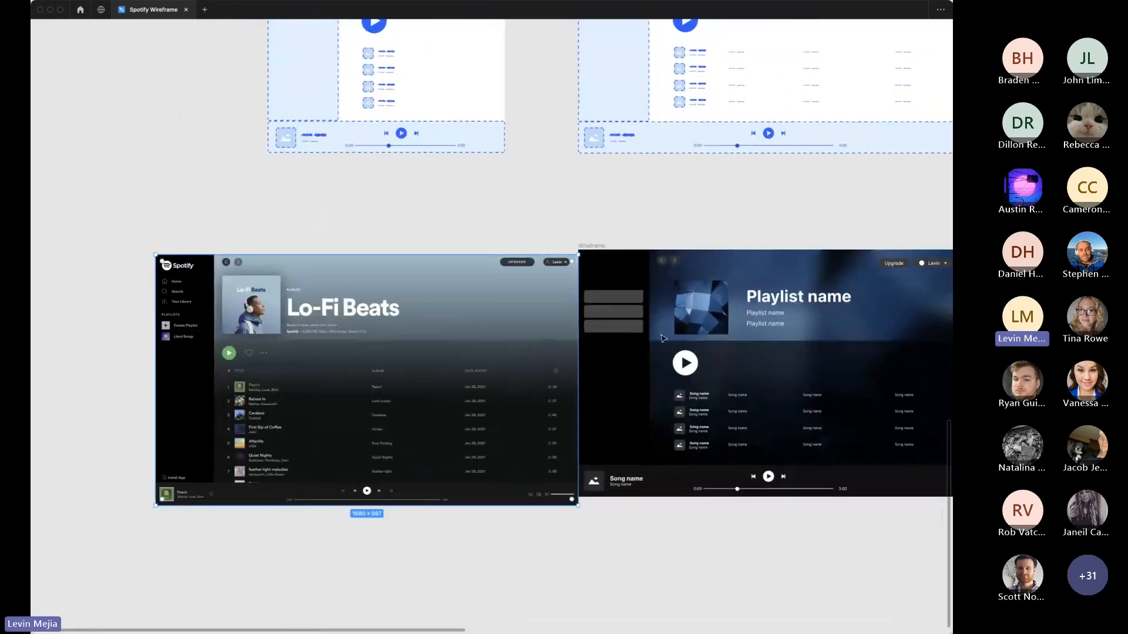
Step: Delete the three placeholder rectangles from the mockup's sidebar
click(623, 299)
shift+click(632, 316)
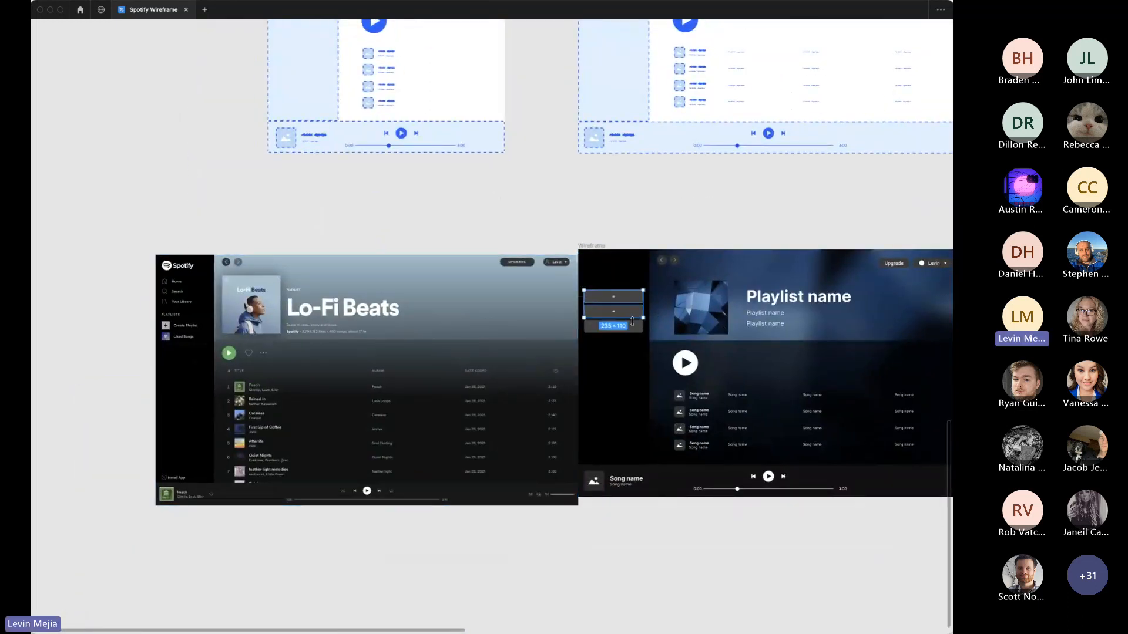
shift+click(636, 328)
key(Delete)
scroll(640, 335, down, 2)
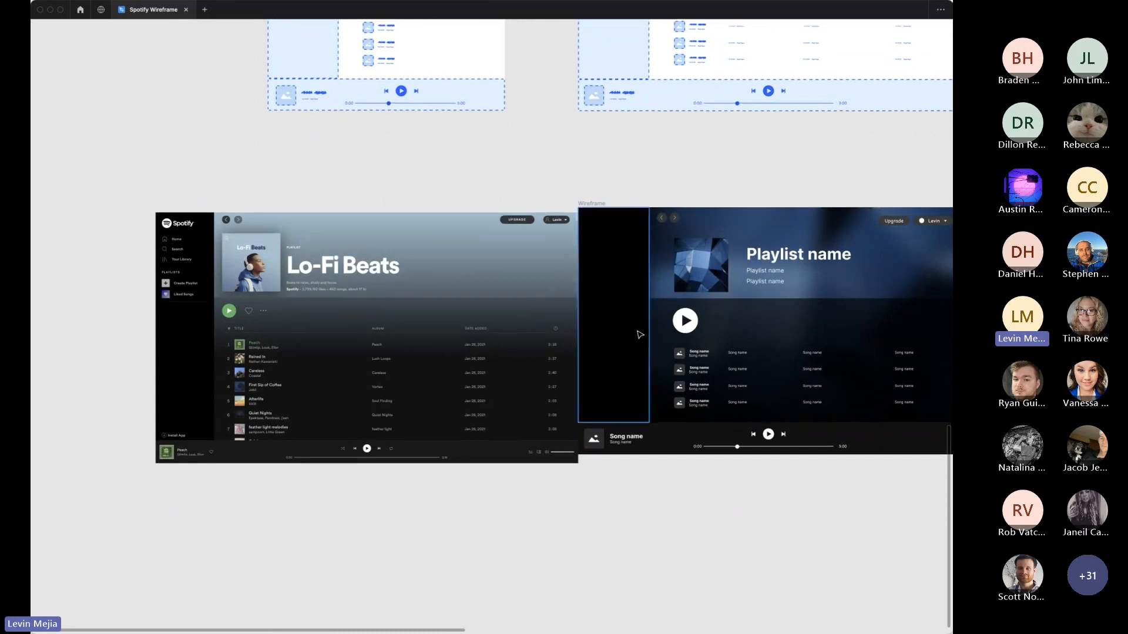
Step: Shift the Lo-Fi Beats desktop screenshot away from the mockup to leave a gap between them
click(682, 441)
scroll(510, 415, down, 1)
scroll(510, 415, right, 1)
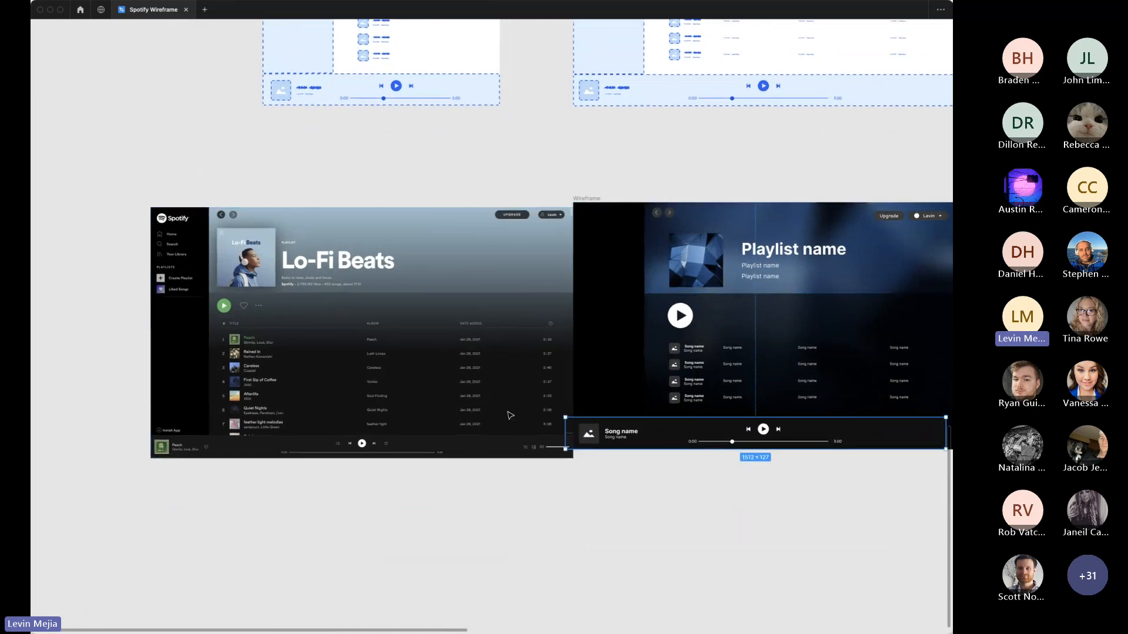
click(510, 416)
drag(517, 416, 483, 406)
Step: Reposition the player bar's background rectangle at X 0, Y 852 so it spans the mockup frame's width
click(664, 442)
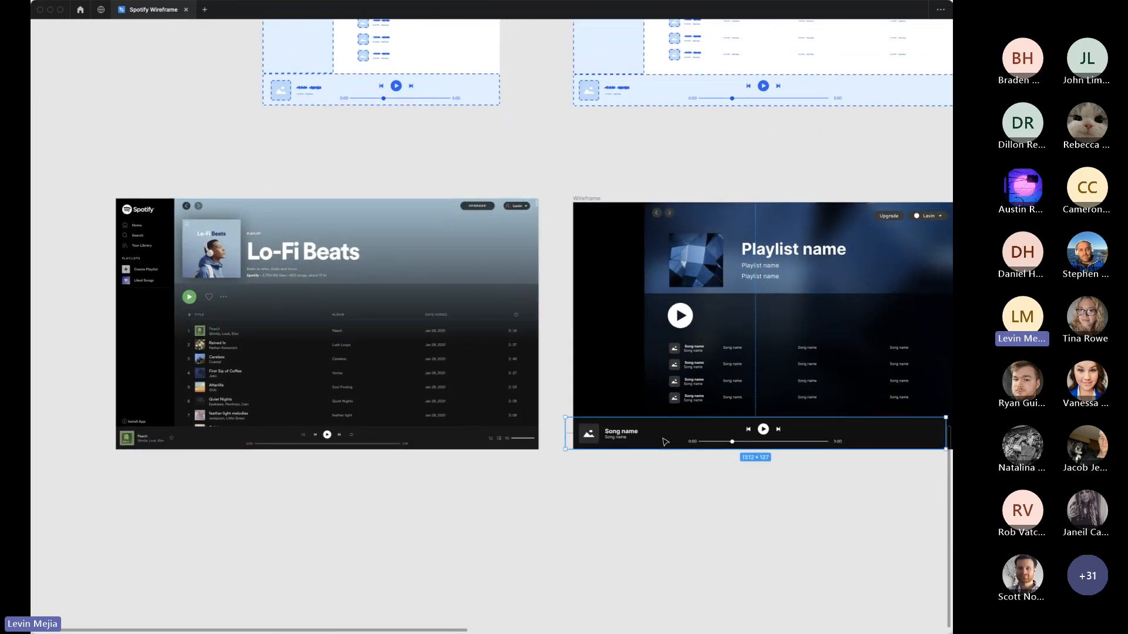
key(super+backslash)
scroll(665, 442, right, 5)
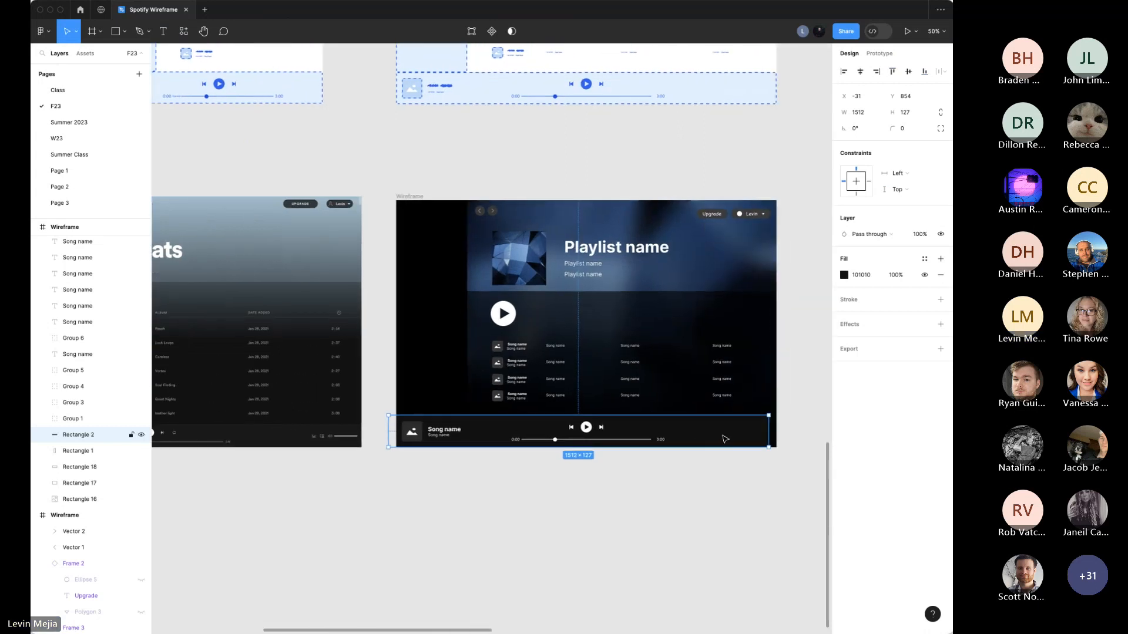
drag(725, 439, 732, 438)
Step: Recolor the player bar's background by sampling the player bar in the Lo-Fi Beats screenshot
scroll(729, 438, left, 4)
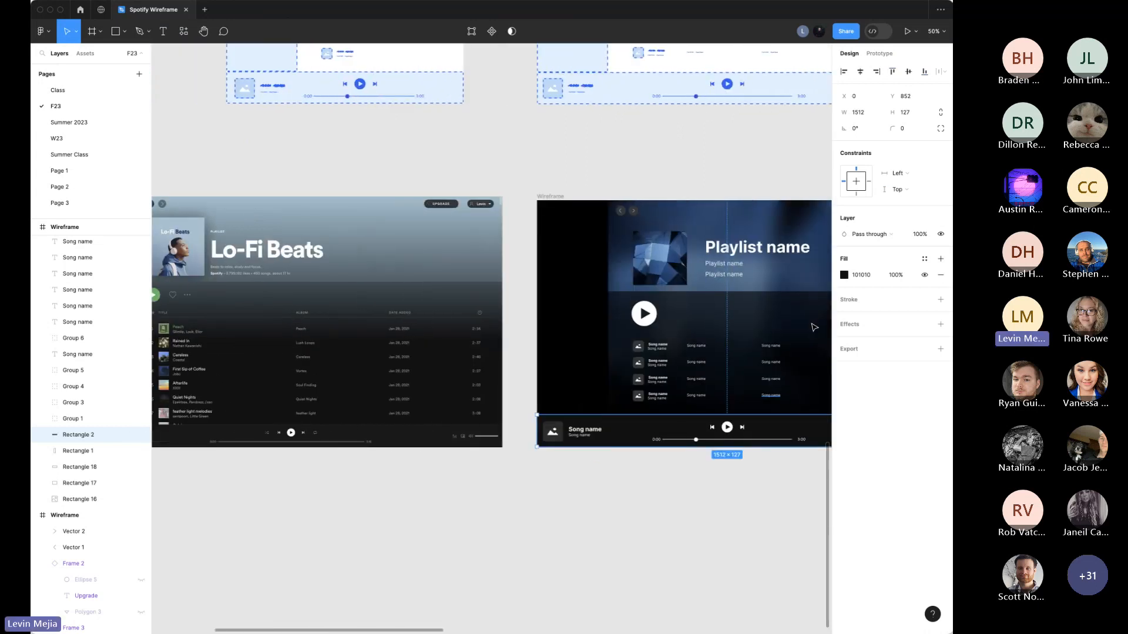
click(844, 276)
click(725, 448)
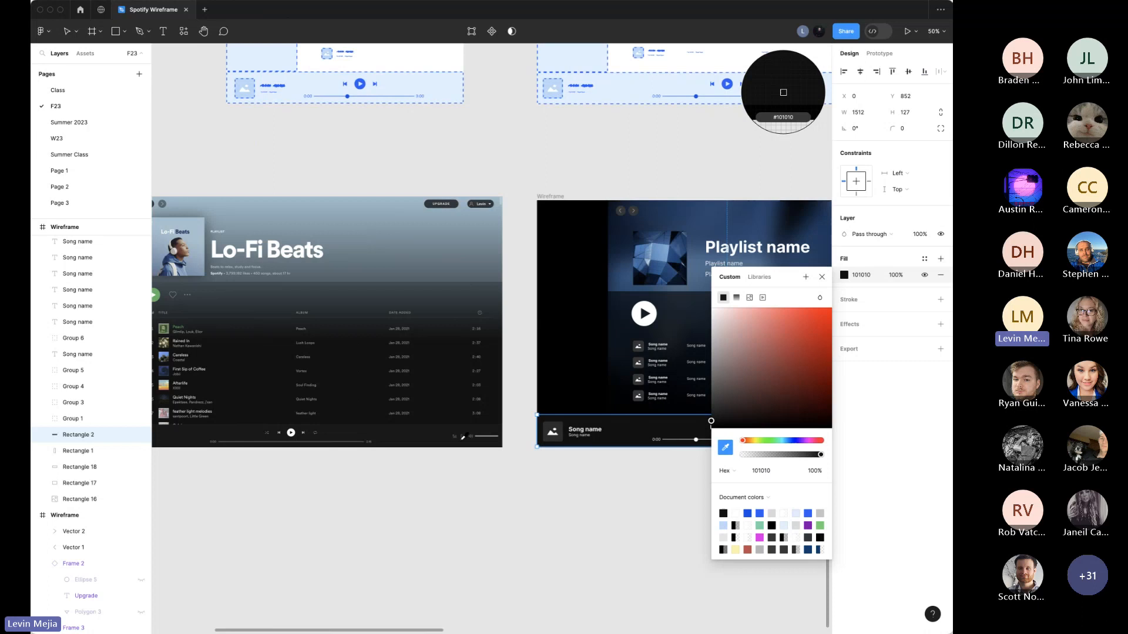
click(418, 434)
click(516, 511)
scroll(521, 512, right, 4)
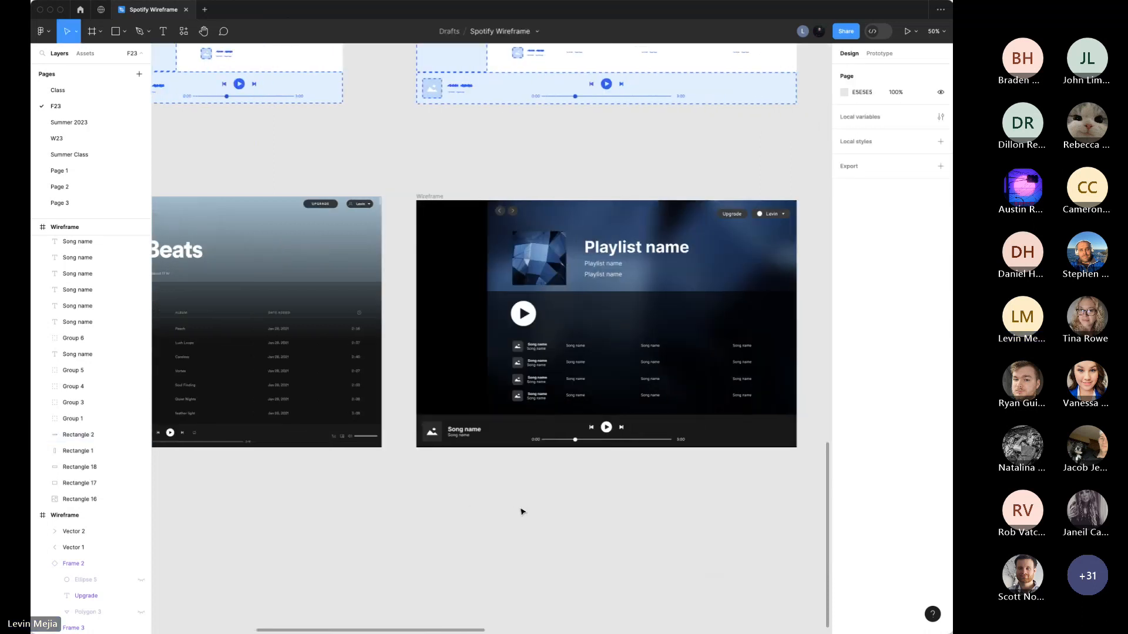
scroll(521, 511, left, 4)
scroll(520, 512, right, 6)
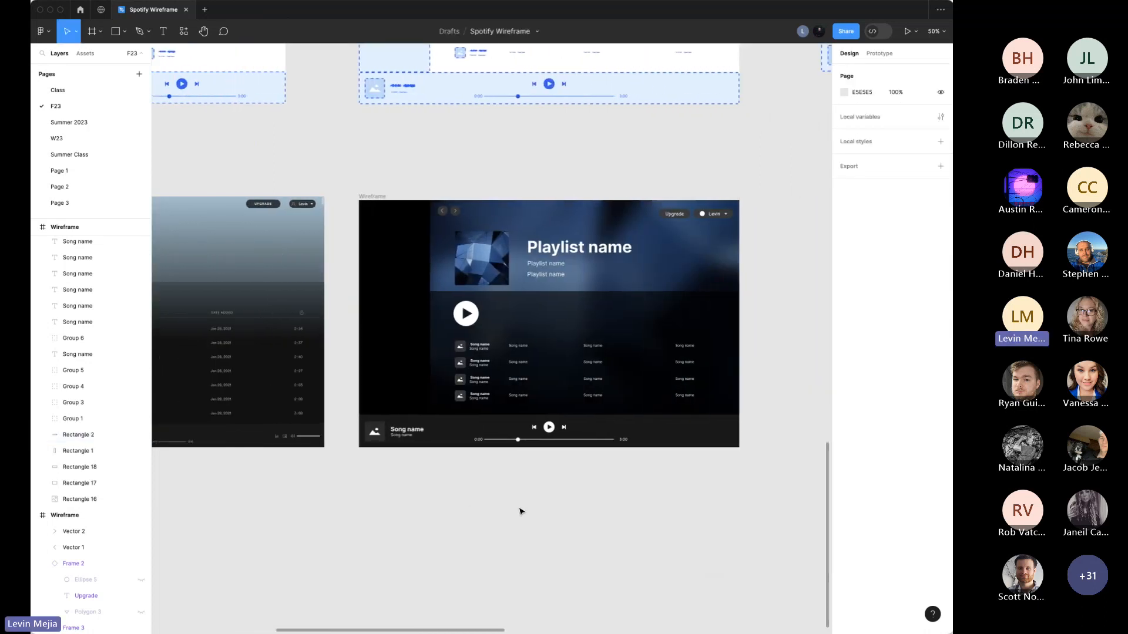
Step: Set the font of the selected Upgrade label and profile button in the mockup's header to Inter
key(shift+0)
key(super+backslash)
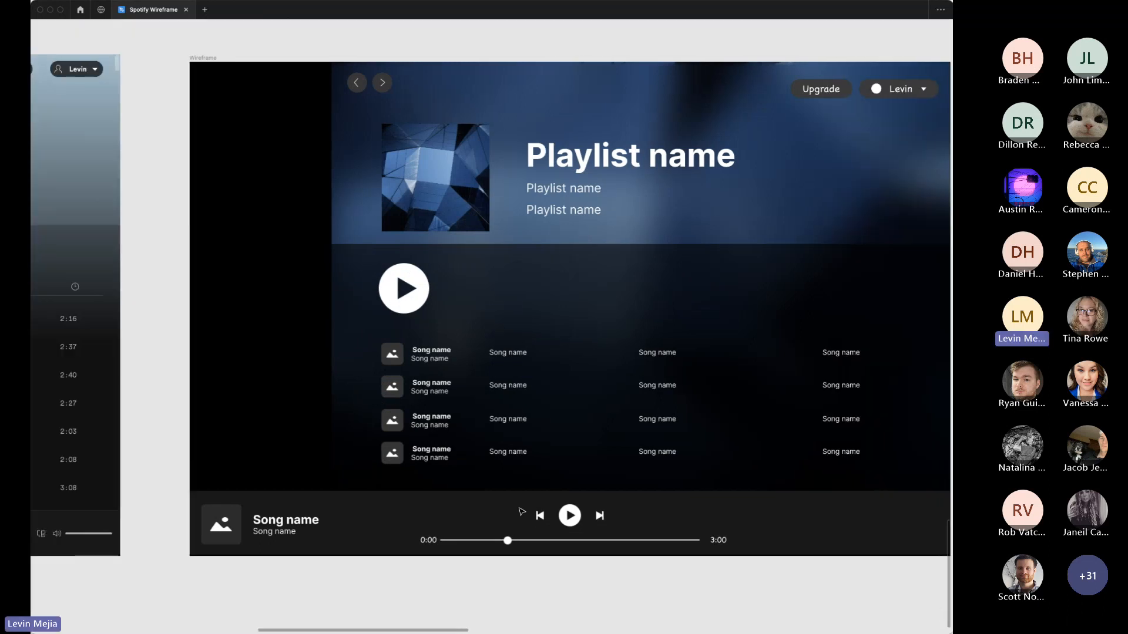
scroll(521, 512, right, 3)
scroll(520, 512, down, 1)
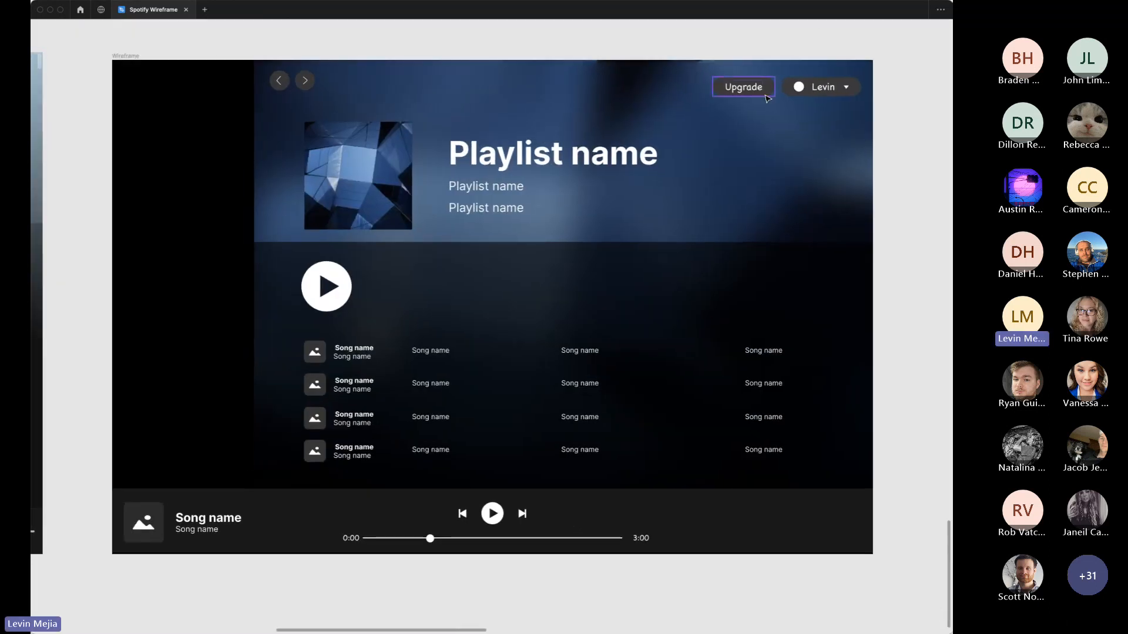
shift+click(800, 90)
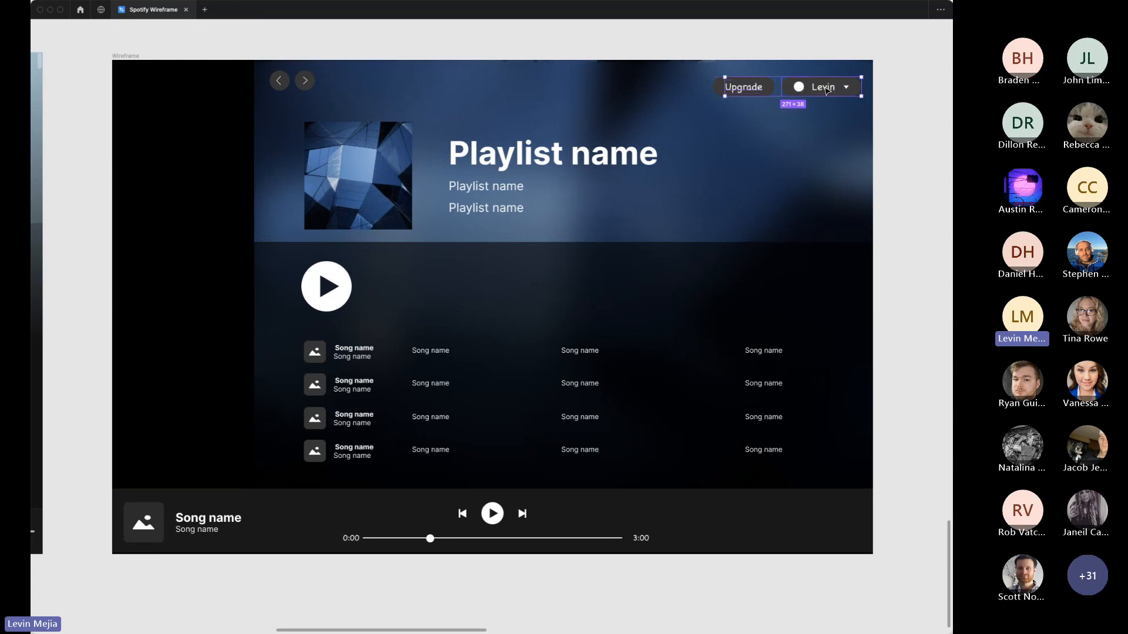
key(super+backslash)
click(875, 348)
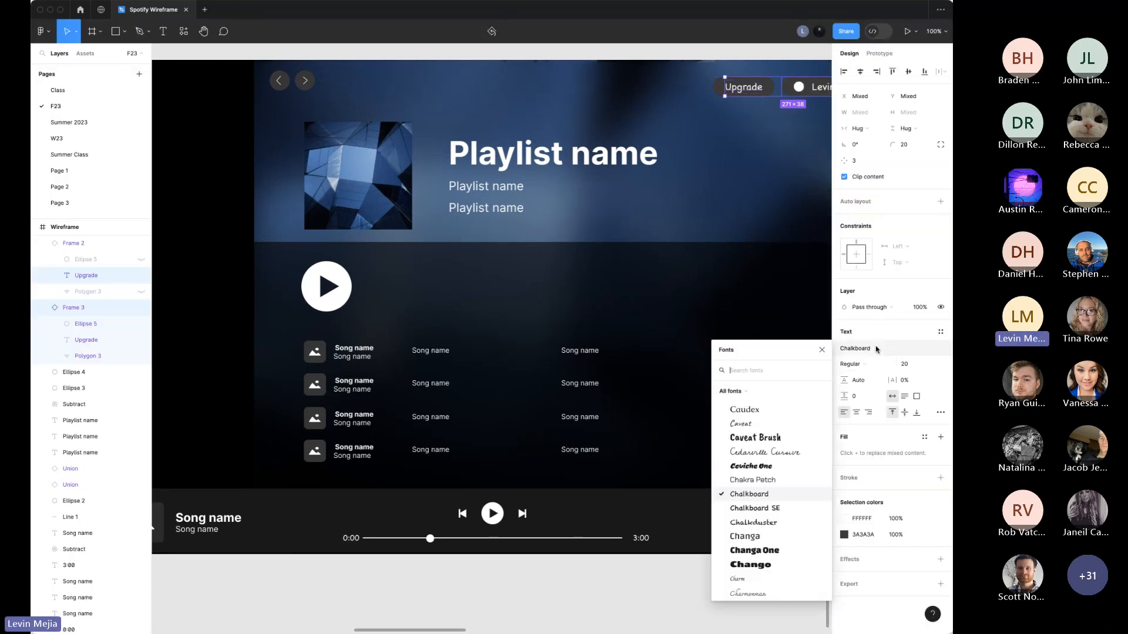
text(inter)
key(Return)
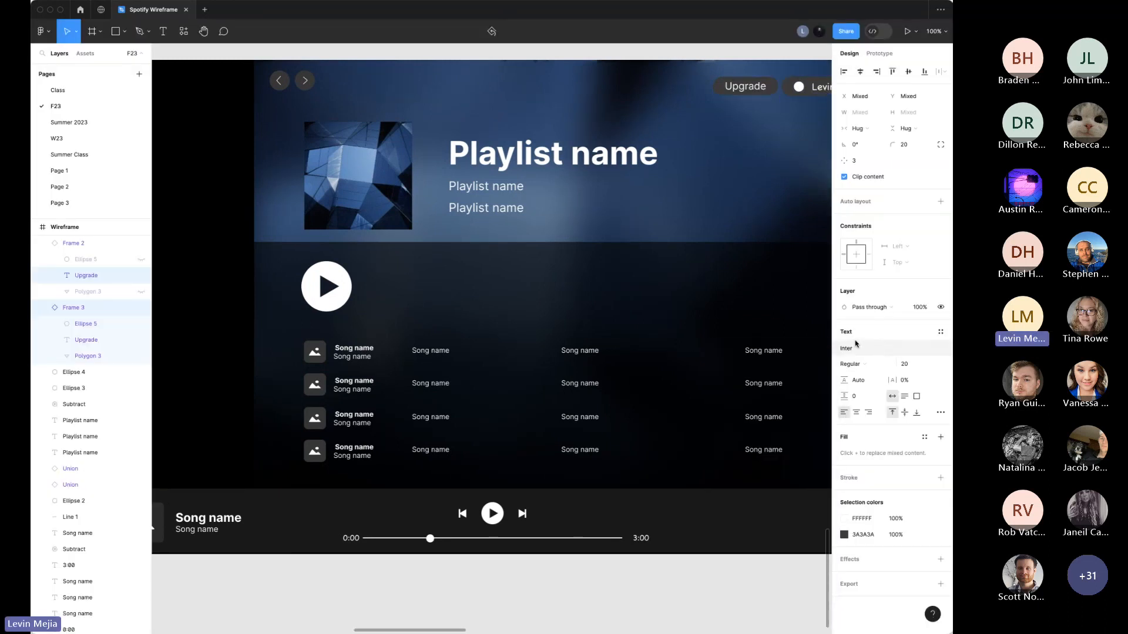
click(674, 57)
key(super+backslash)
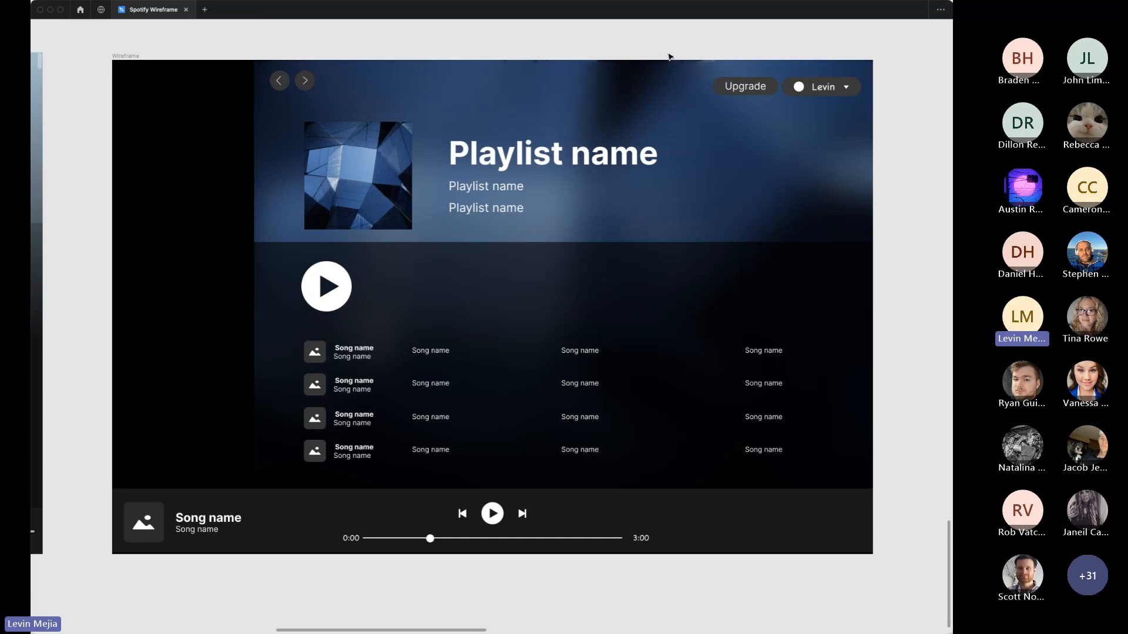
Step: Compare the dark mockup with the Lo-Fi Beats screenshot and review the other wireframes and mobile mockups on the page
key(super+minus)
scroll(724, 179, left, 4)
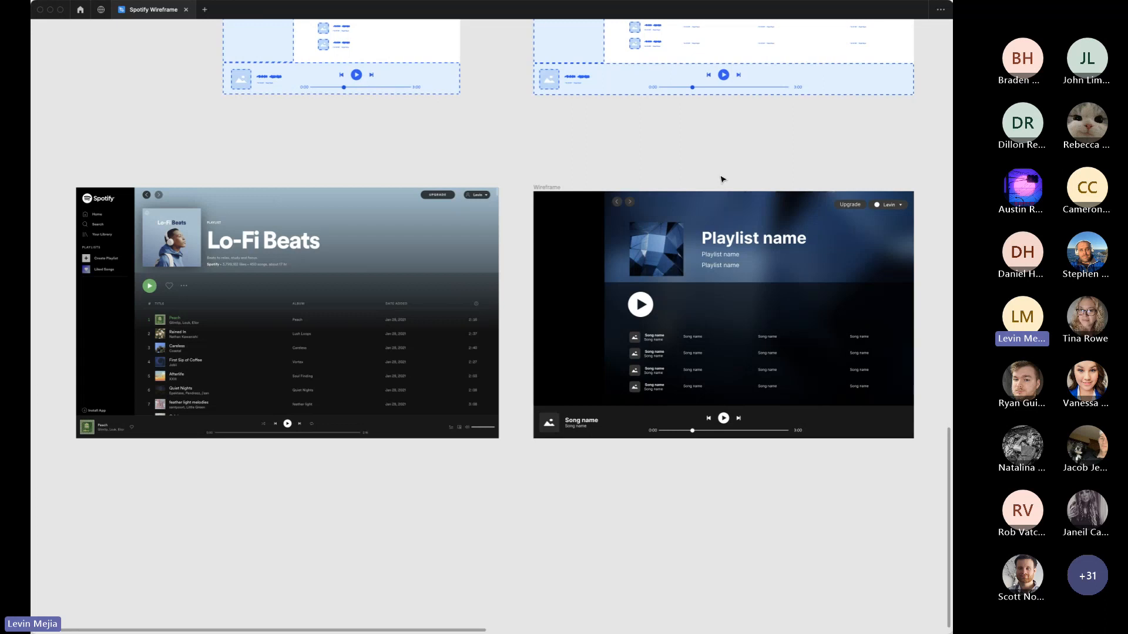
scroll(723, 178, right, 2)
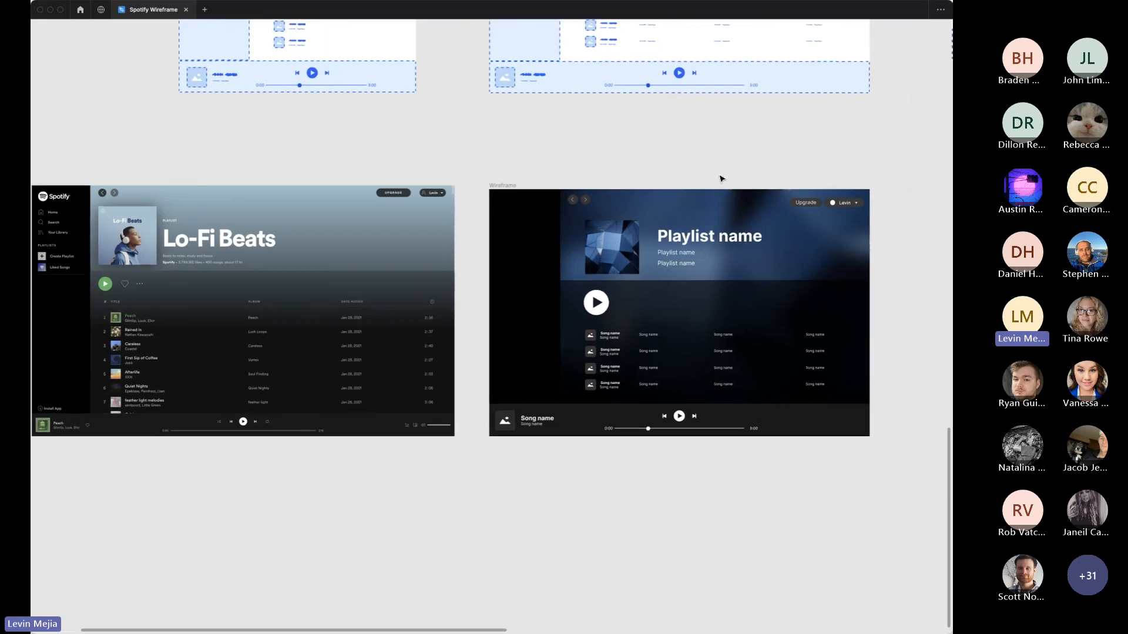
scroll(723, 179, up, 3)
key(super+backslash)
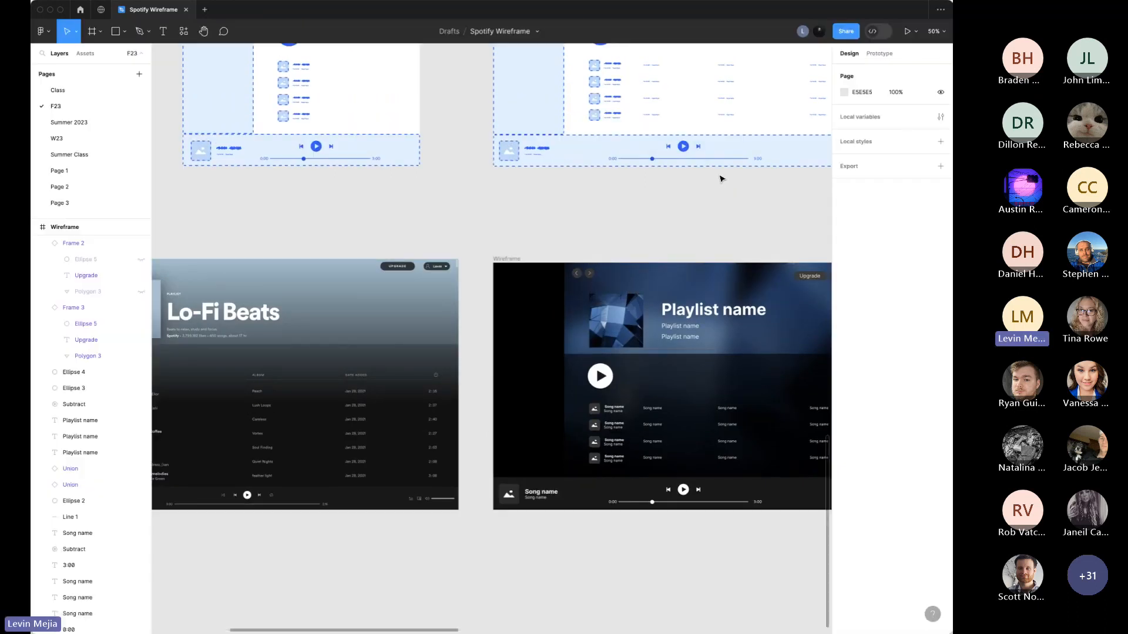
scroll(722, 179, up, 5)
scroll(722, 179, left, 3)
scroll(722, 179, down, 3)
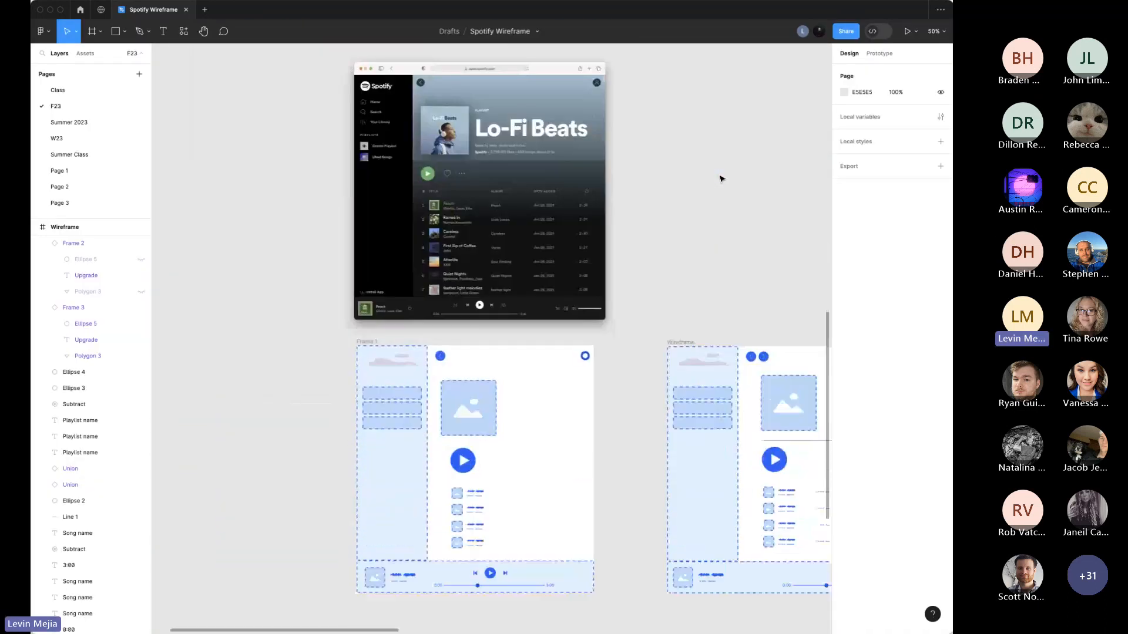
ctrl+scroll(721, 179, down, 2)
scroll(722, 179, right, 1)
scroll(721, 178, up, 4)
scroll(721, 178, right, 8)
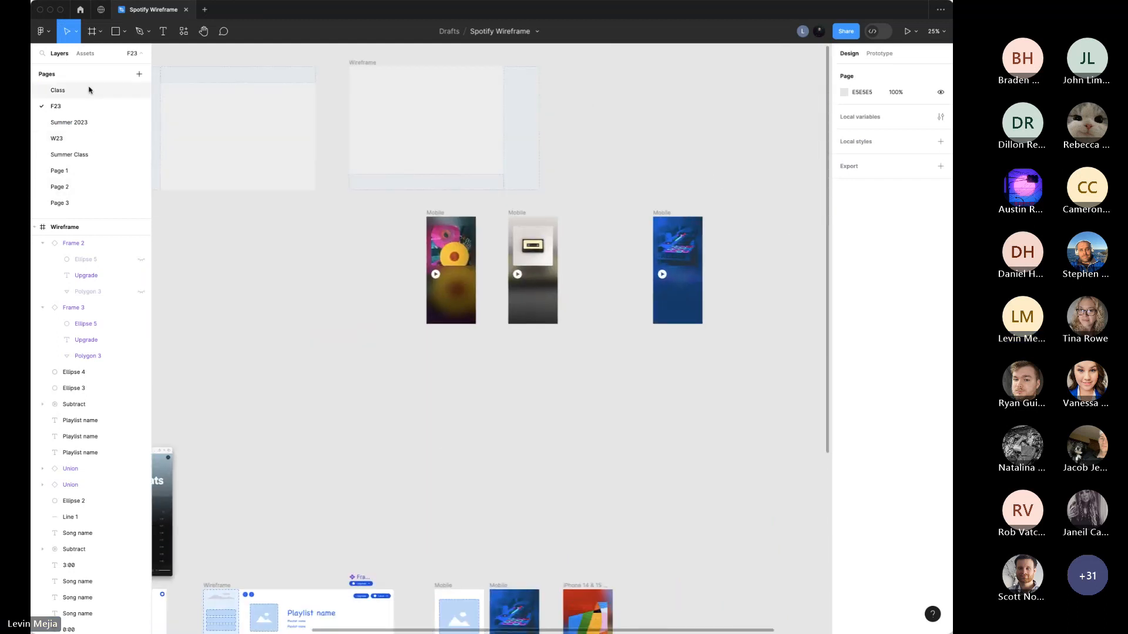
Step: Look through the Class, F23 and W23 pages for earlier wireframe examples
click(112, 91)
key(minus)
key(minus)
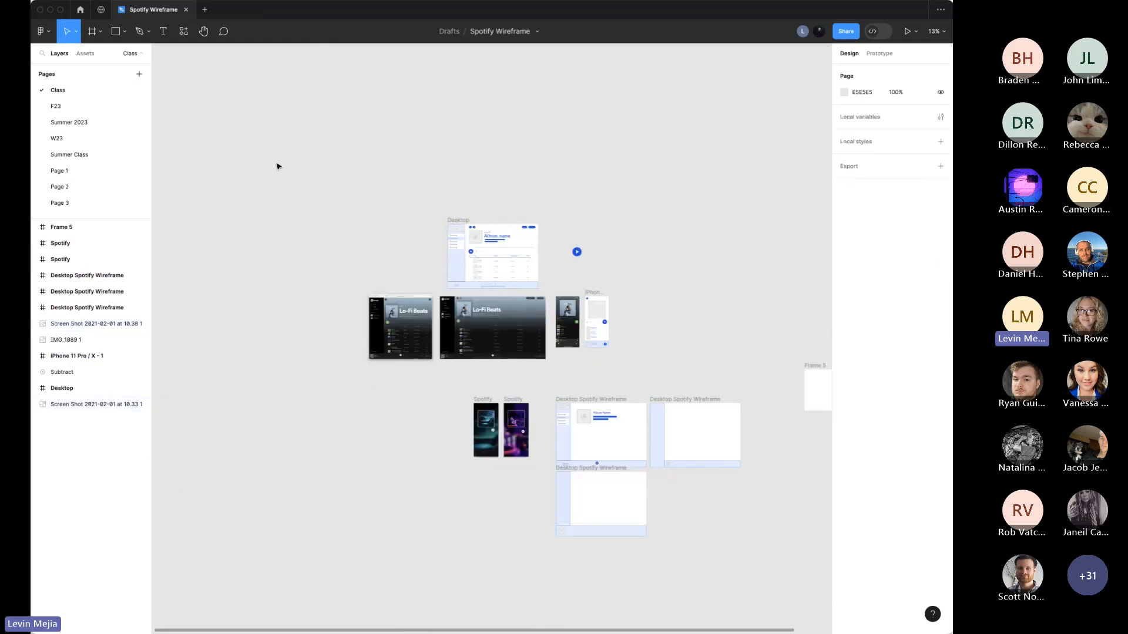
click(82, 109)
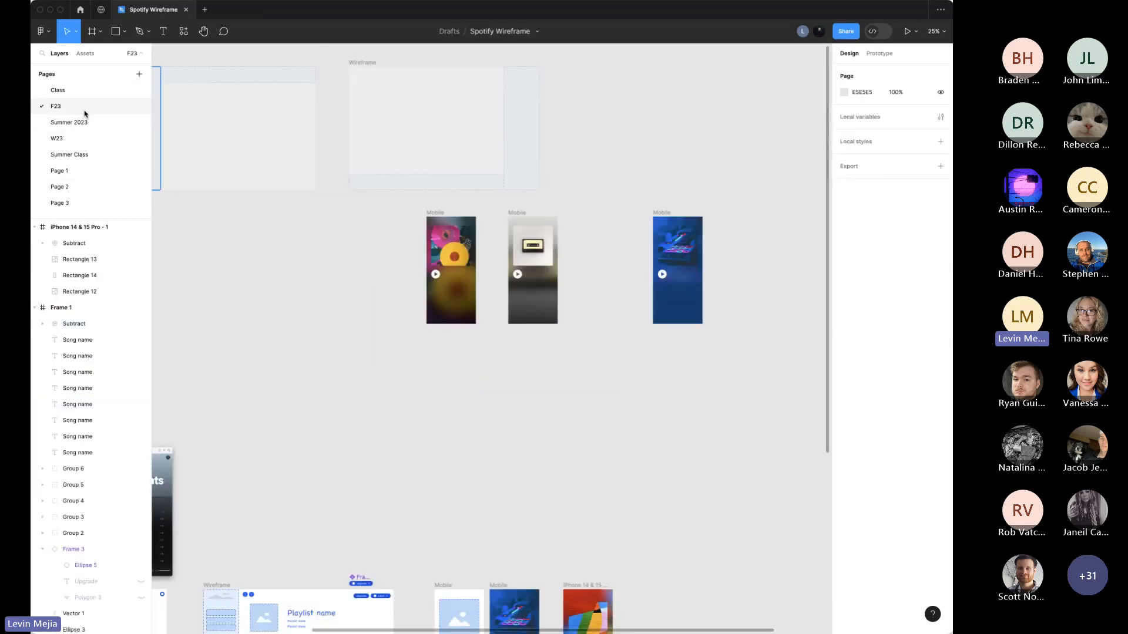
key(minus)
key(minus)
key(minus)
click(91, 144)
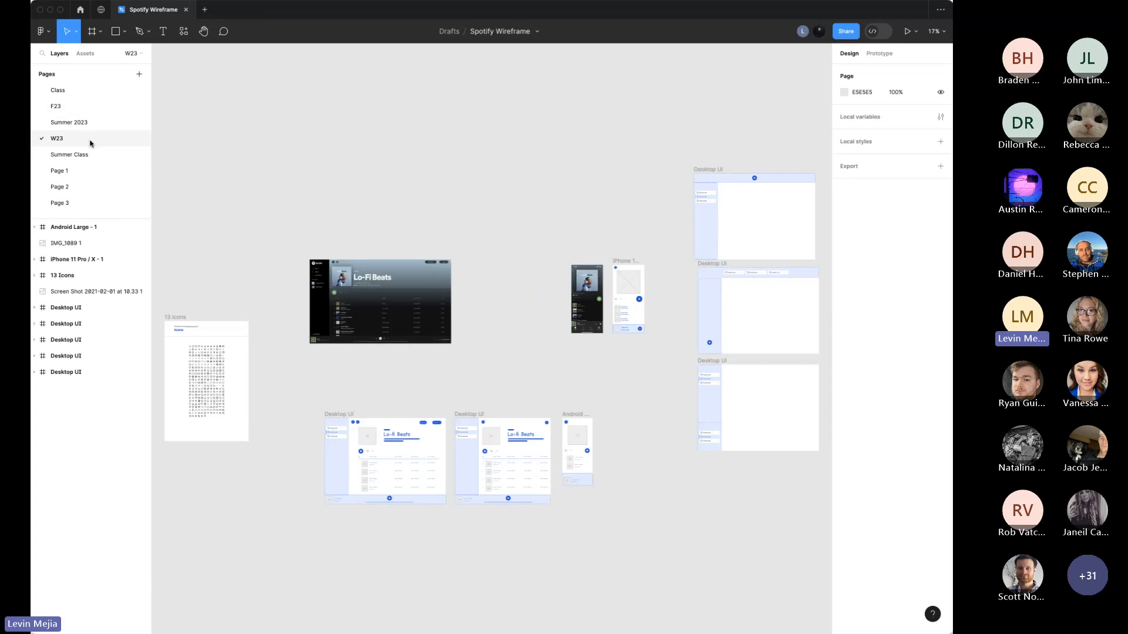
Step: Open the Summer Class page and select the "Listening is everything" desktop screenshot beside its recreated design
click(89, 156)
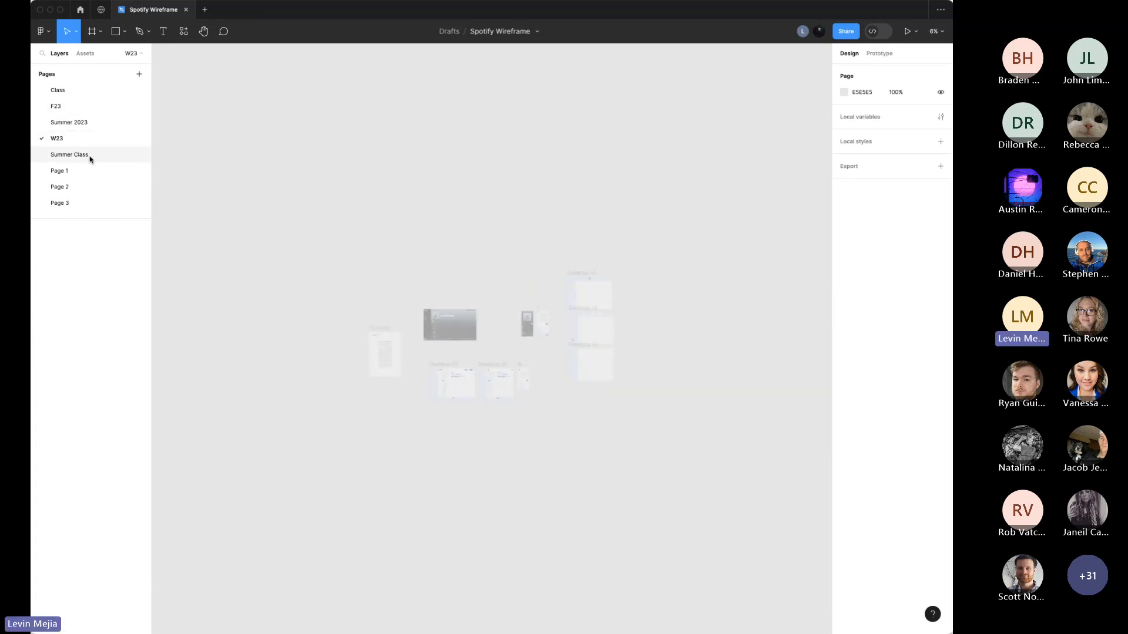
scroll(592, 332, right, 3)
click(581, 378)
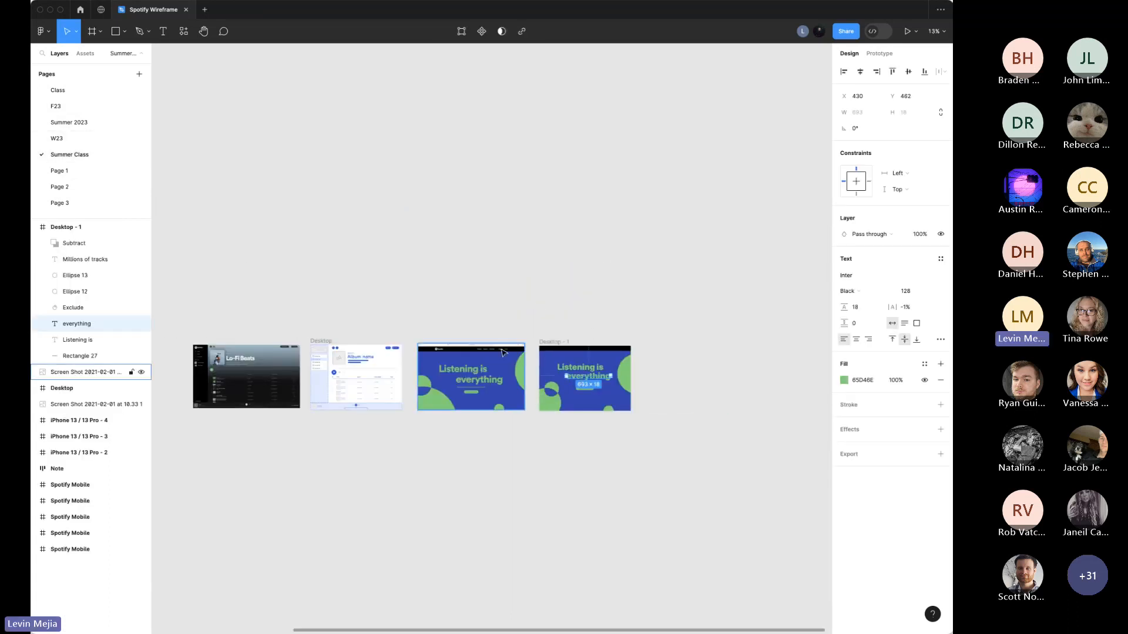
click(491, 335)
click(482, 367)
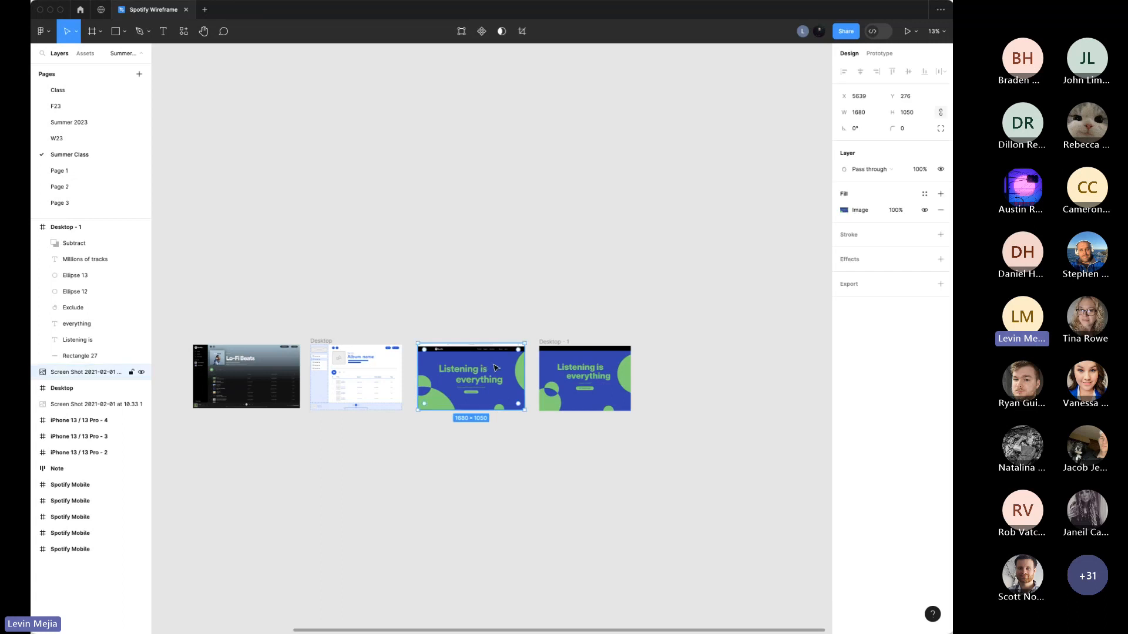
Step: Paste the "Listening is everything" desktop screenshot onto the F23 page, away from the existing wireframes
click(85, 111)
scroll(679, 289, right, 3)
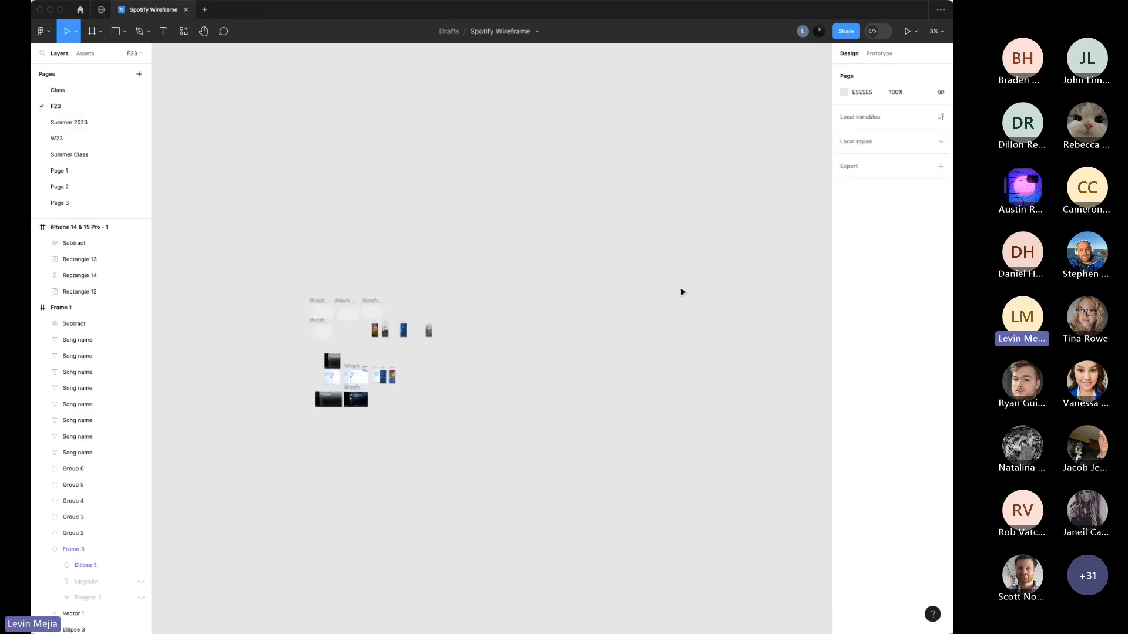
key(ctrl+v)
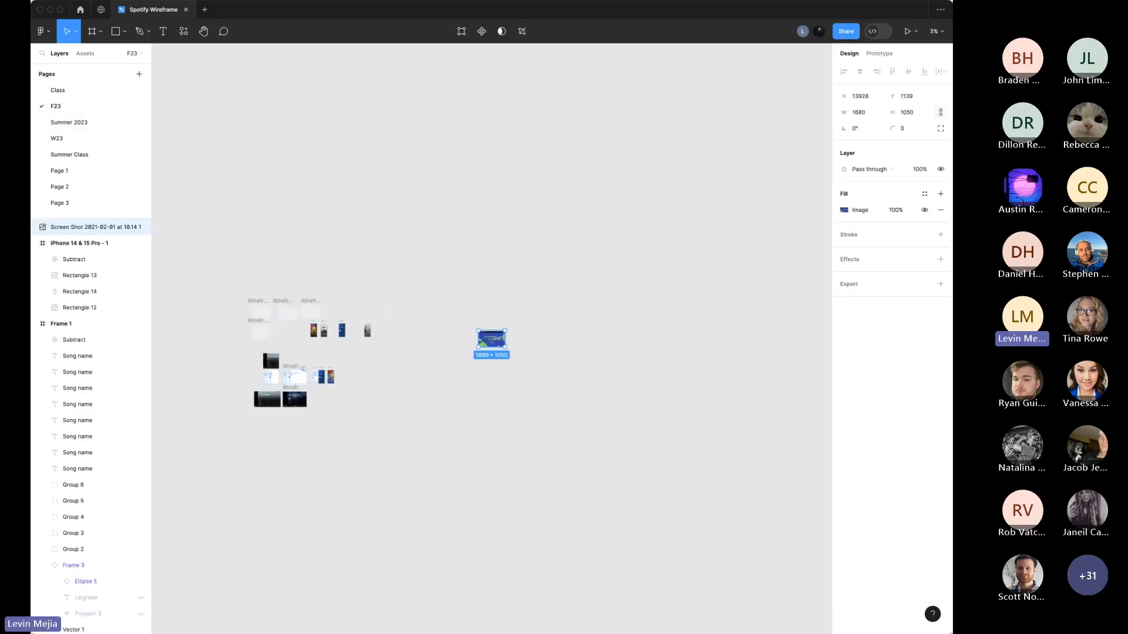
Step: Examine the pasted Spotify screenshot's header, headline, call to action and overlapping green circles
key(z)
click(575, 311)
click(531, 306)
key(z)
drag(540, 298, 337, 451)
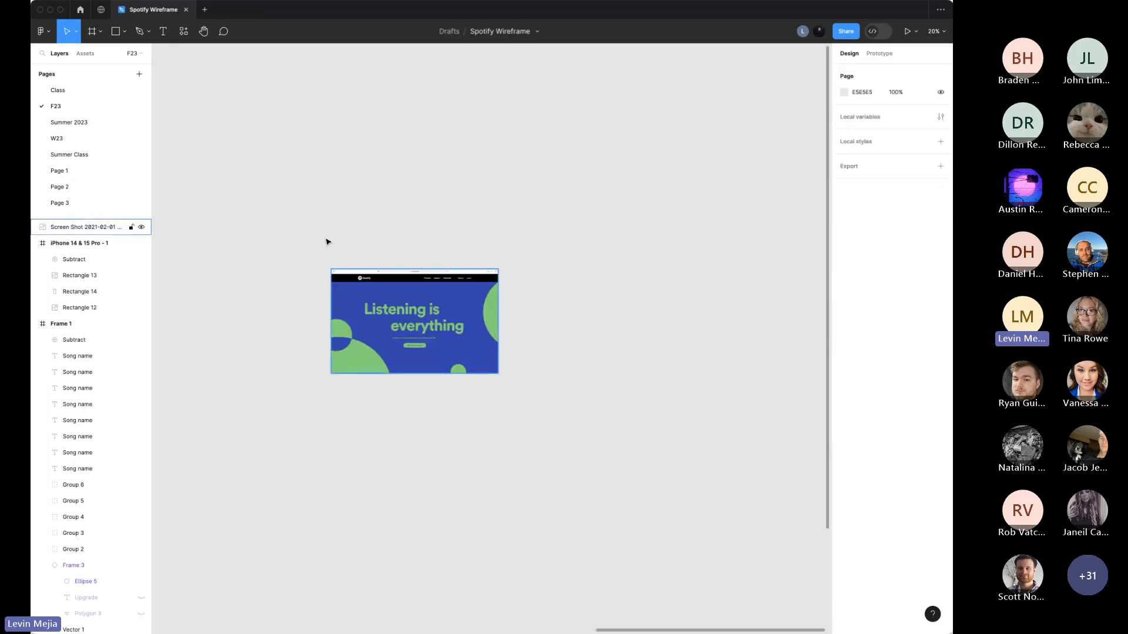
drag(308, 232, 576, 447)
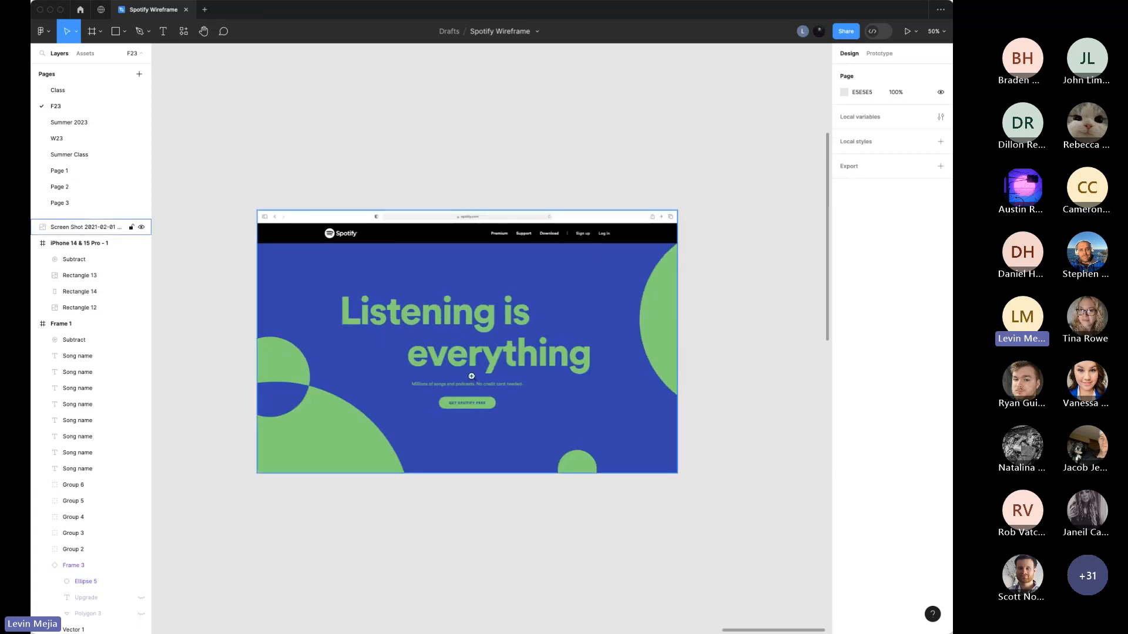
drag(245, 188, 872, 594)
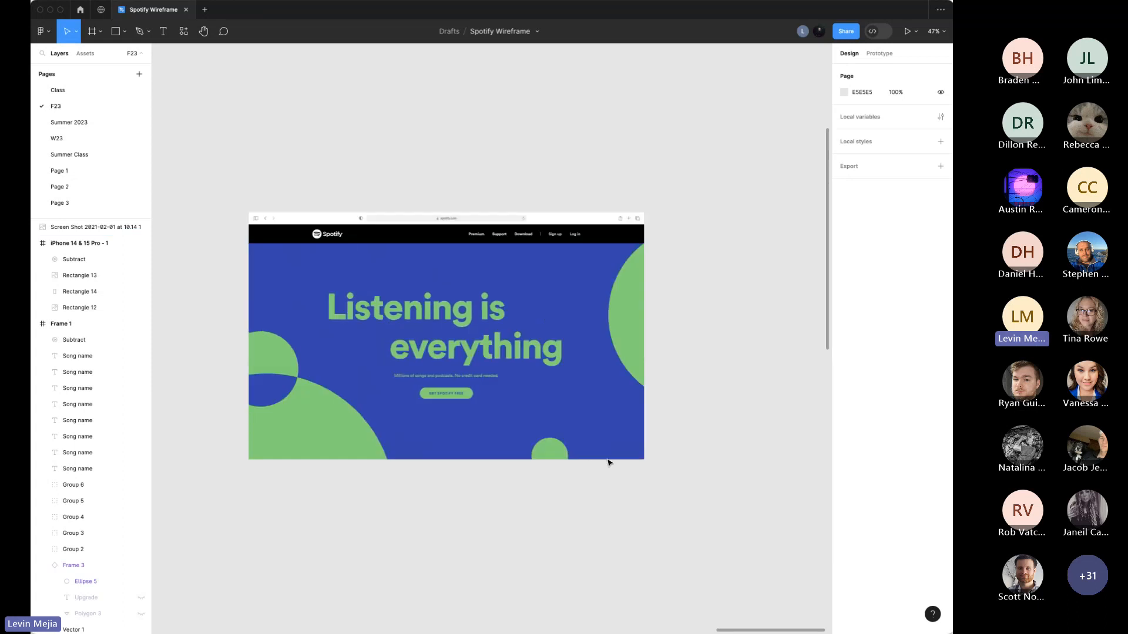
drag(235, 207, 691, 506)
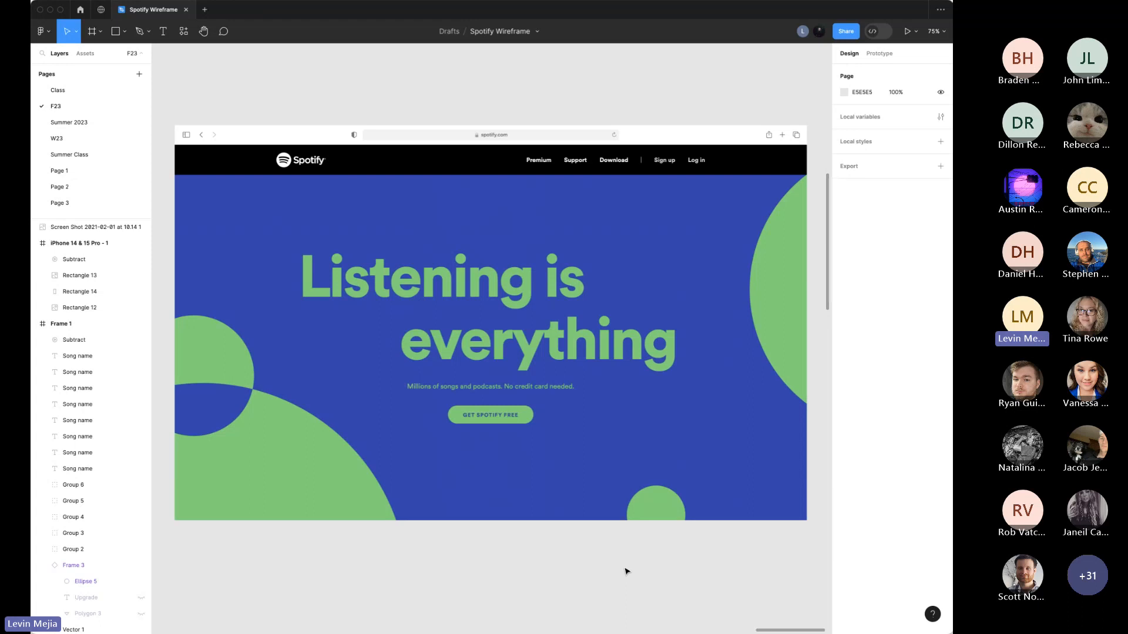
key(minus)
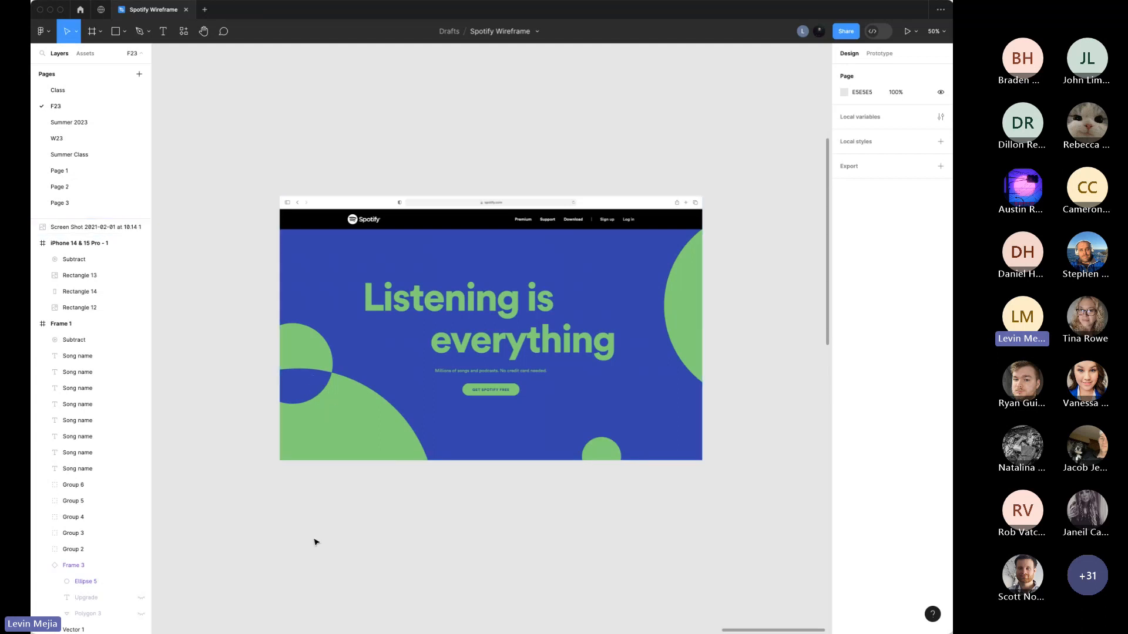
scroll(317, 541, right, 5)
scroll(318, 541, left, 5)
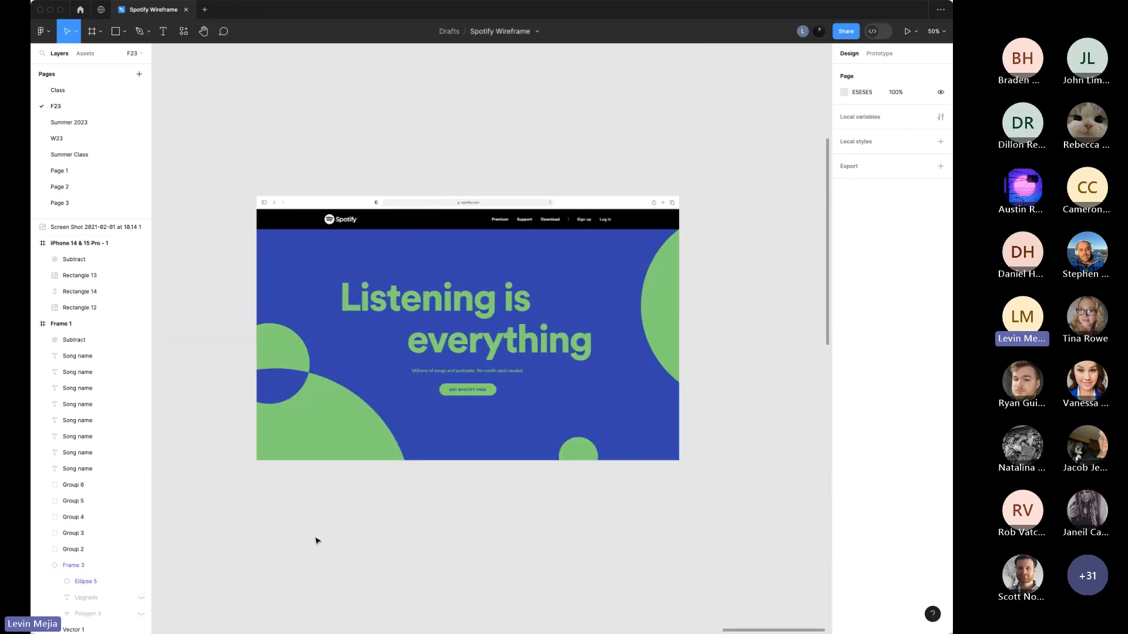
key(minus)
scroll(317, 541, right, 5)
scroll(316, 541, left, 3)
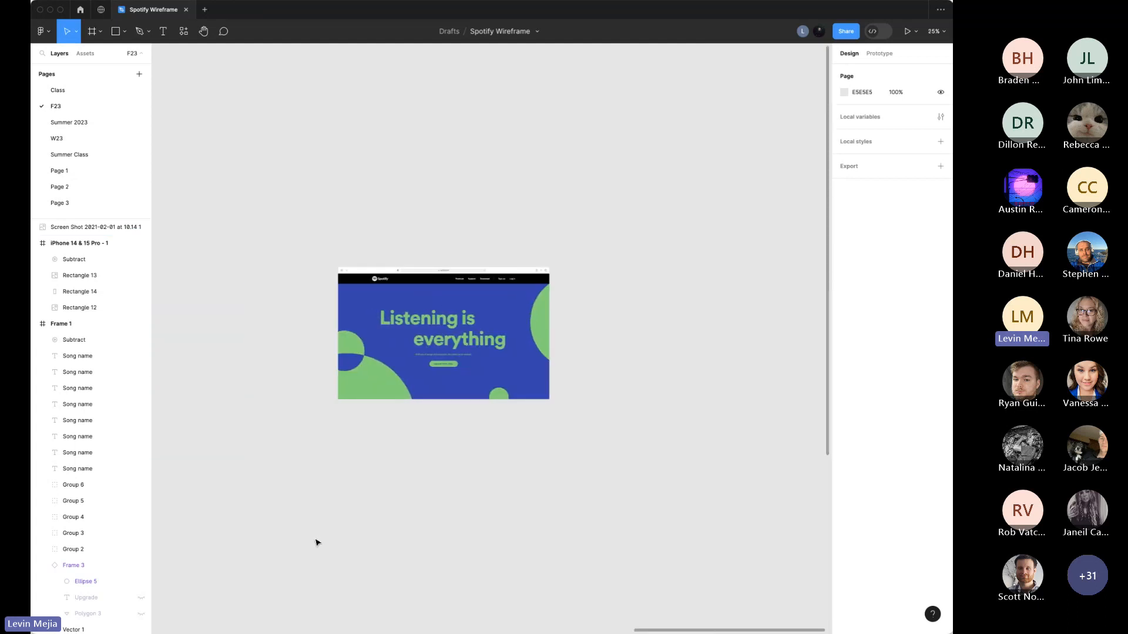
key(f)
scroll(520, 338, right, 5)
drag(473, 274, 682, 382)
key(Delete)
Step: Add a 1440 × 1024 Desktop preset frame and place it beside the screenshot with a gap between them
key(f)
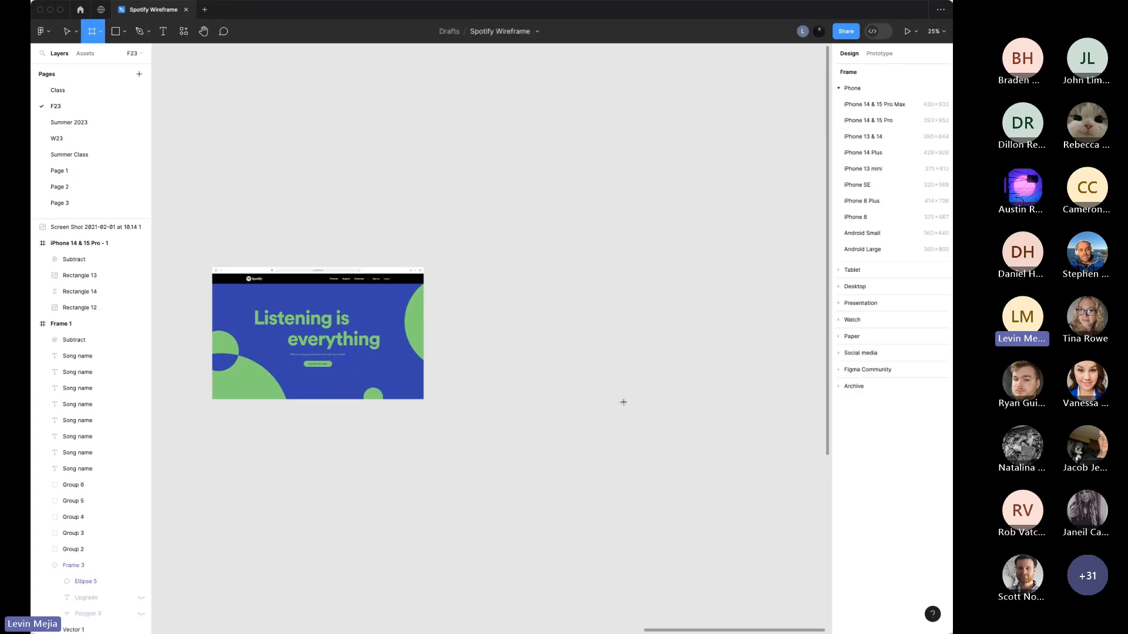
click(855, 288)
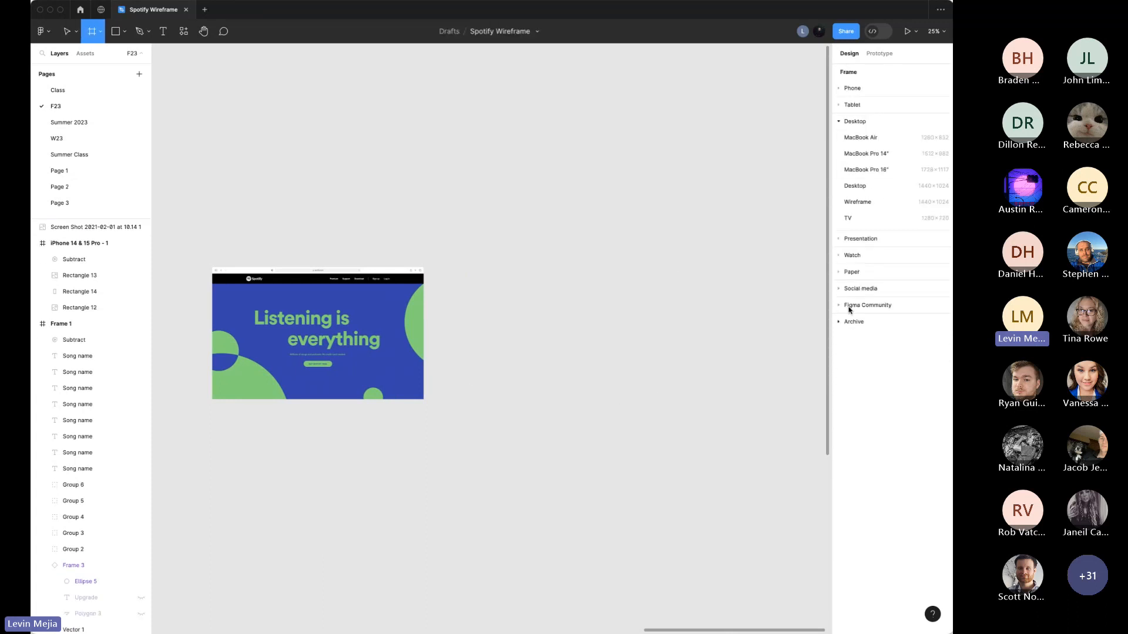
click(865, 186)
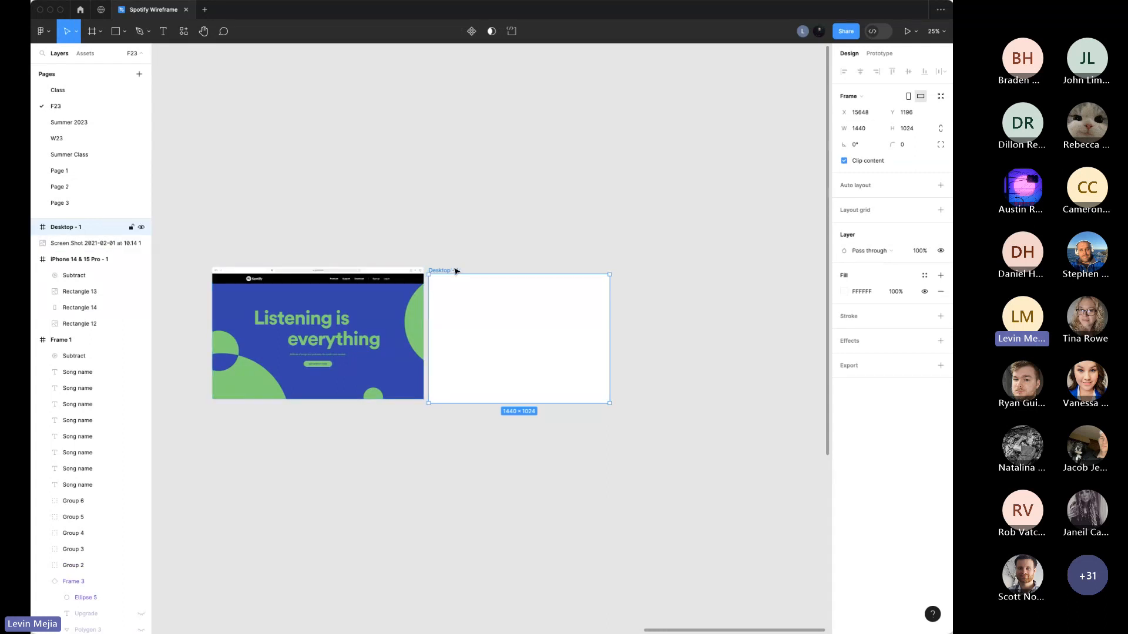
drag(456, 269, 484, 268)
Step: Fill the new desktop frame with the blue 3245B2 sampled from the screenshot's background
click(844, 292)
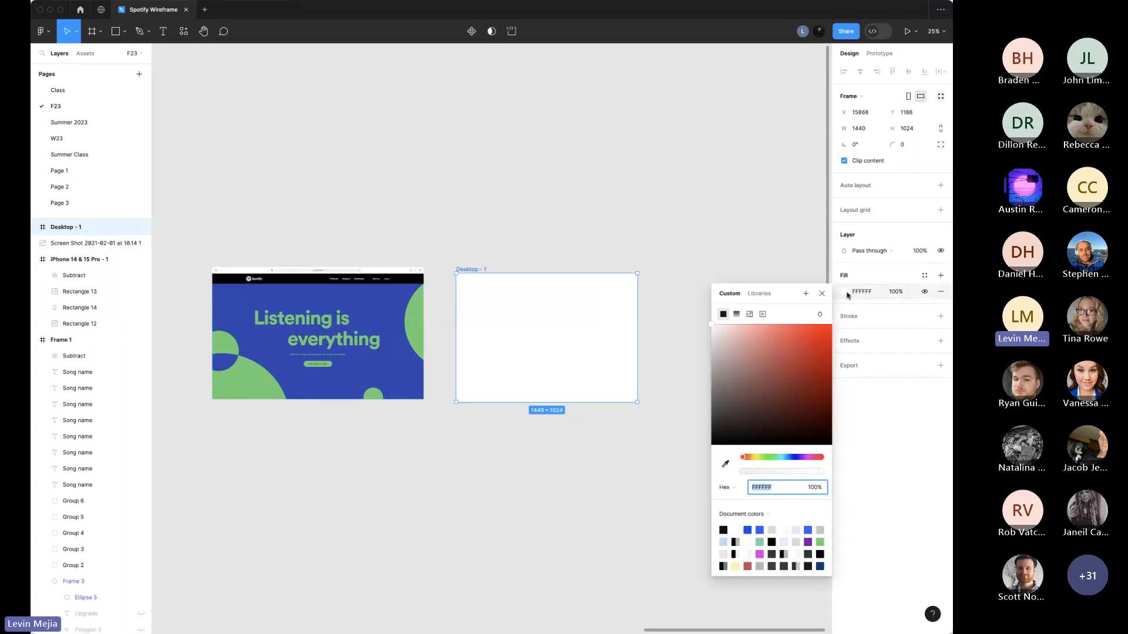
click(727, 462)
click(399, 302)
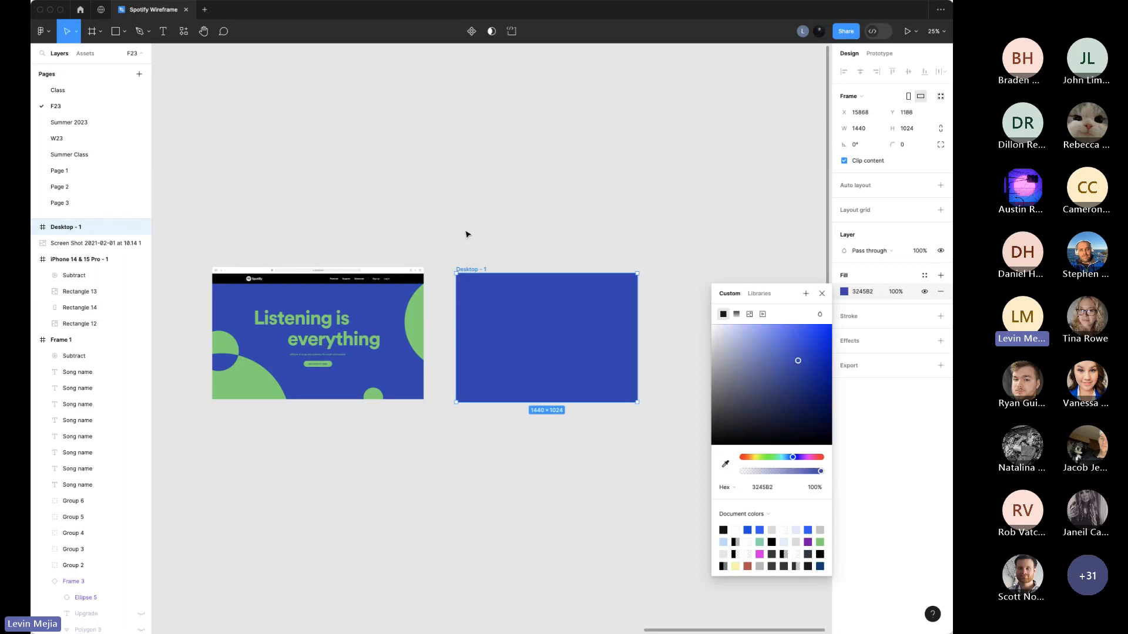
click(546, 225)
Step: Draw a circle about 712 × 712 overlapping the frame's right edge and fill it with the green sampled from the screenshot
key(o)
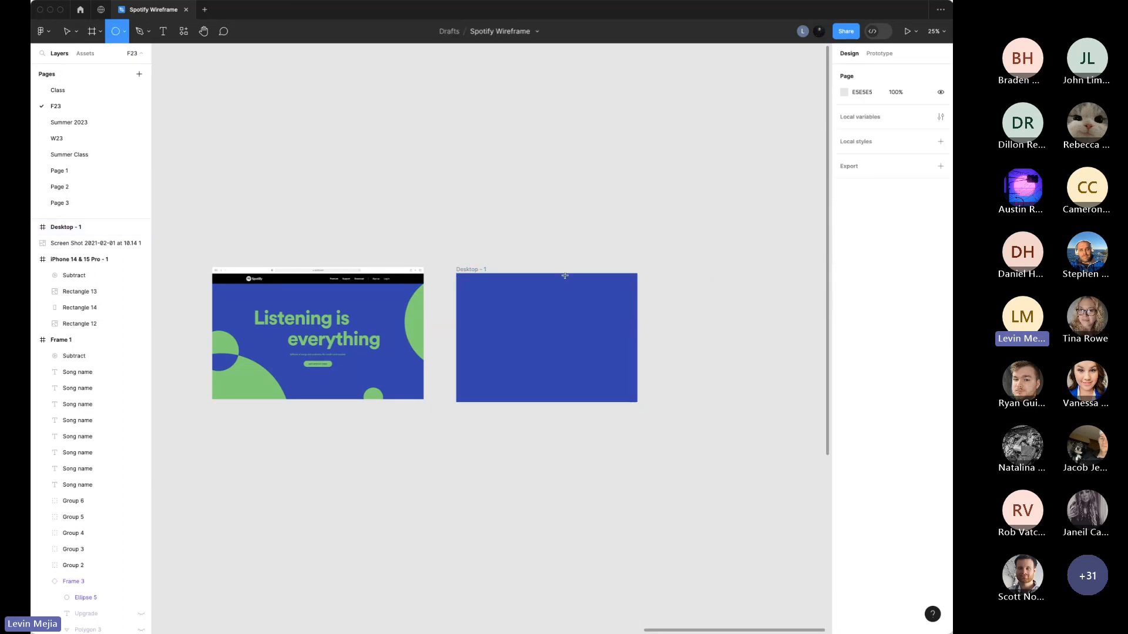
drag(542, 299, 630, 387)
drag(546, 356, 633, 339)
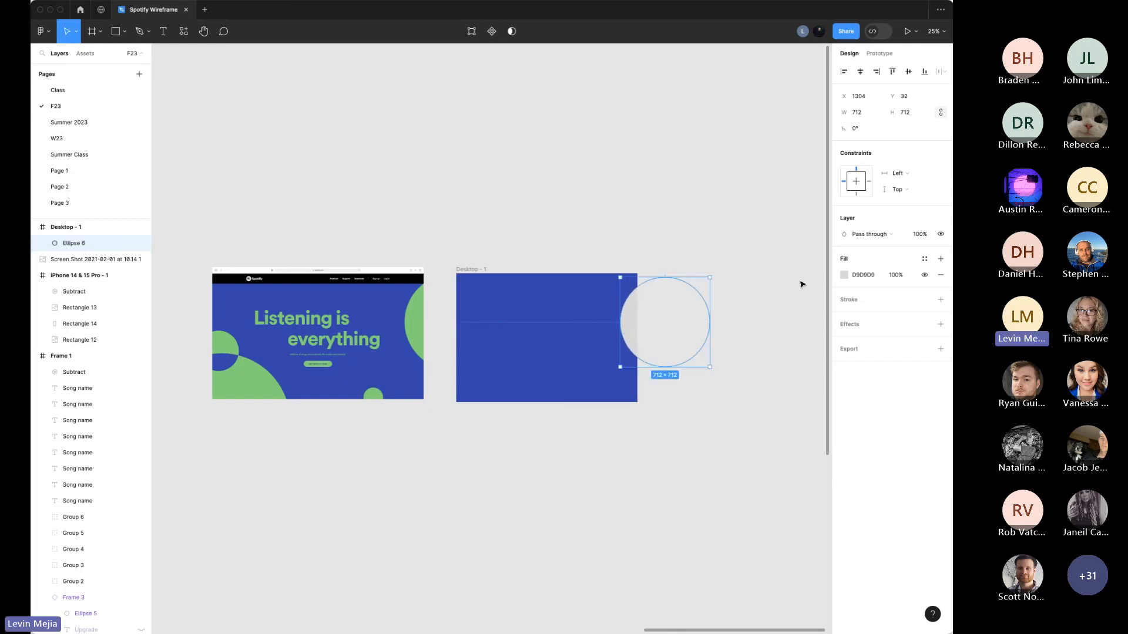
click(844, 276)
click(725, 448)
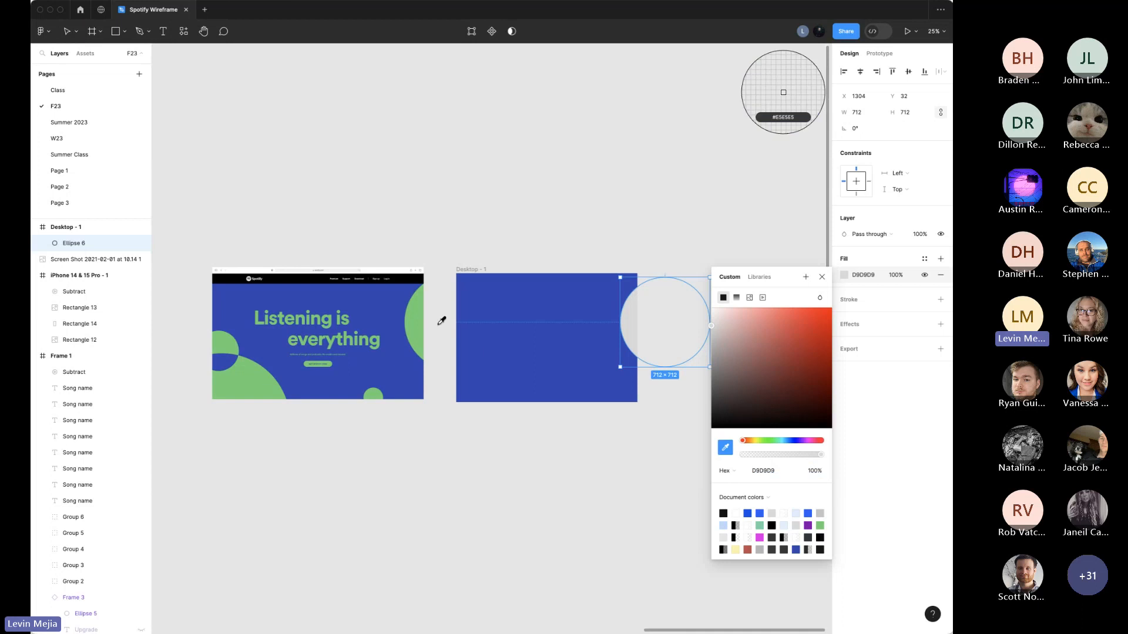
click(416, 320)
click(486, 534)
Step: Duplicate the green circle into a small one on the frame's bottom edge and overlapping circles of 720 × 720 and 272 × 272 at lower left
drag(628, 328, 504, 373)
drag(580, 325, 534, 344)
key(super+d)
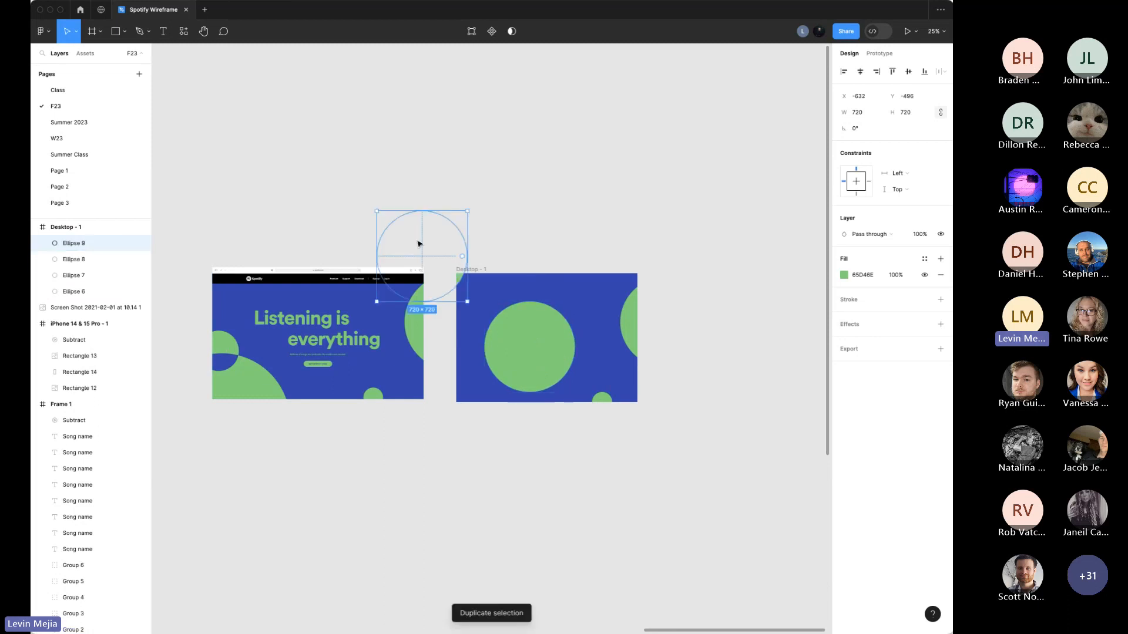
drag(418, 244, 517, 383)
click(575, 296)
click(569, 303)
Step: Try to trace the overlap of the two lower-left circles as a closed curved shape with the Pen tool
key(z)
drag(569, 302, 464, 386)
scroll(469, 389, left, 1)
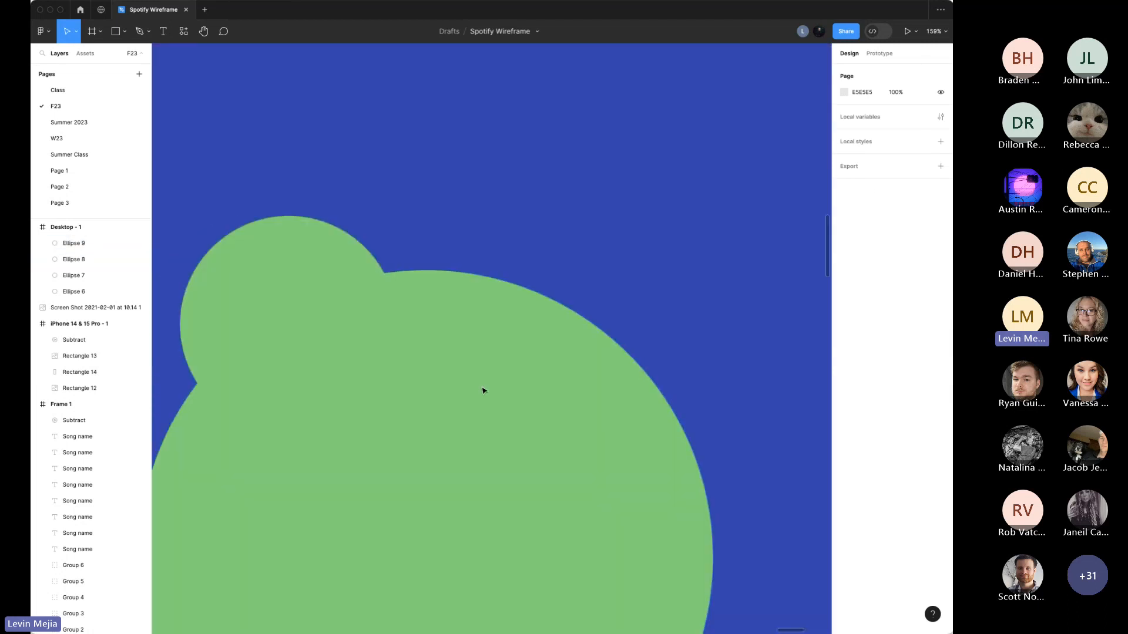
scroll(483, 391, left, 2)
key(p)
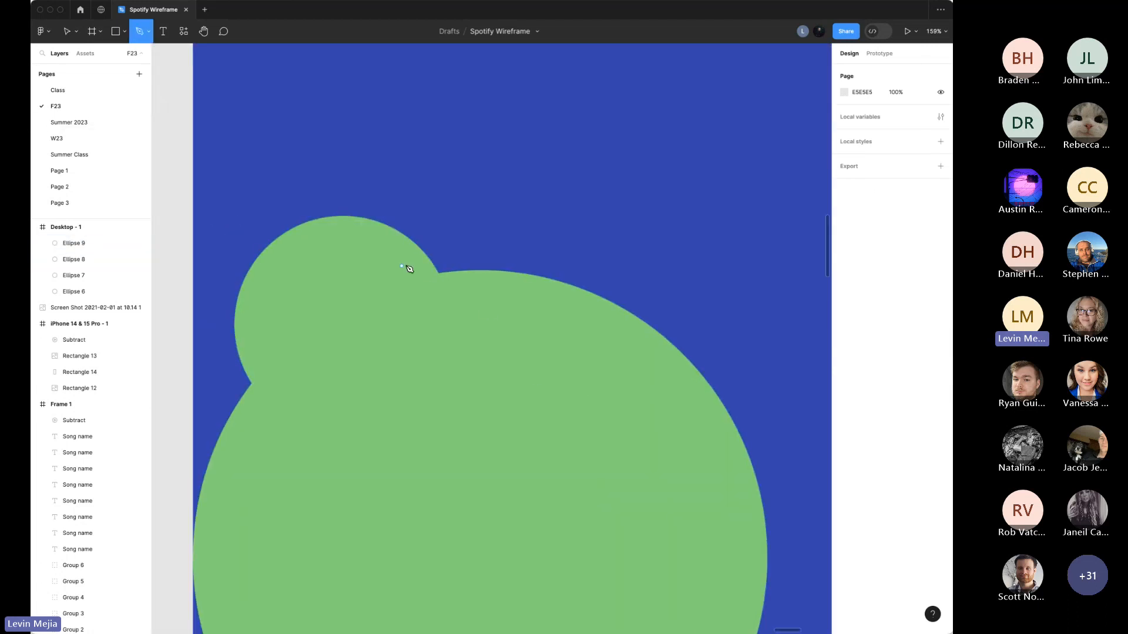
click(438, 274)
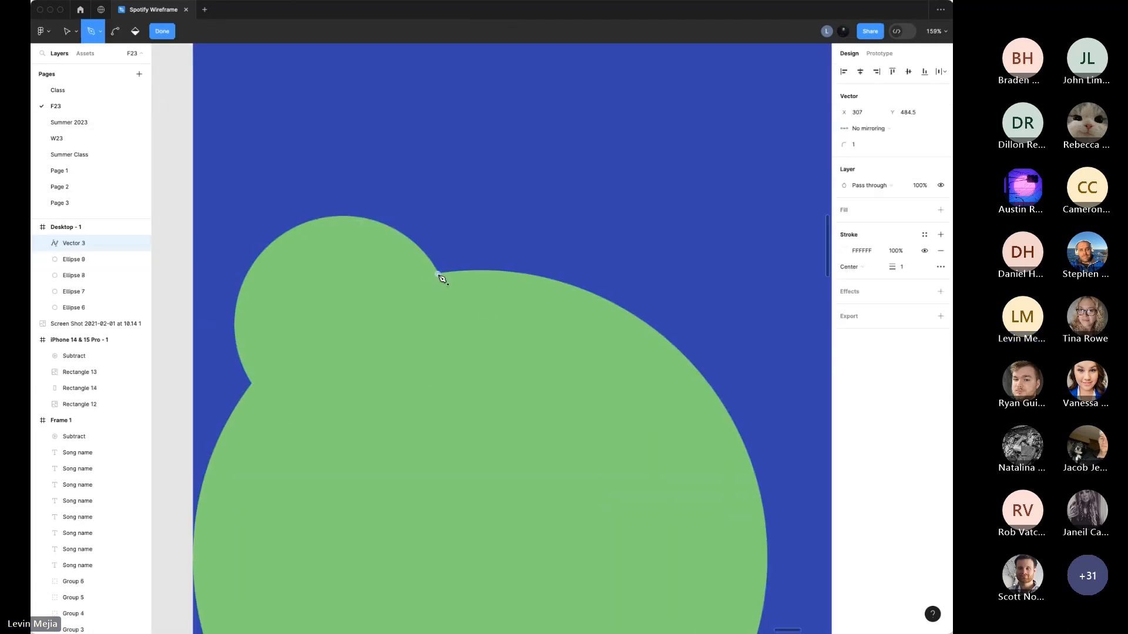
click(254, 384)
drag(257, 387, 241, 437)
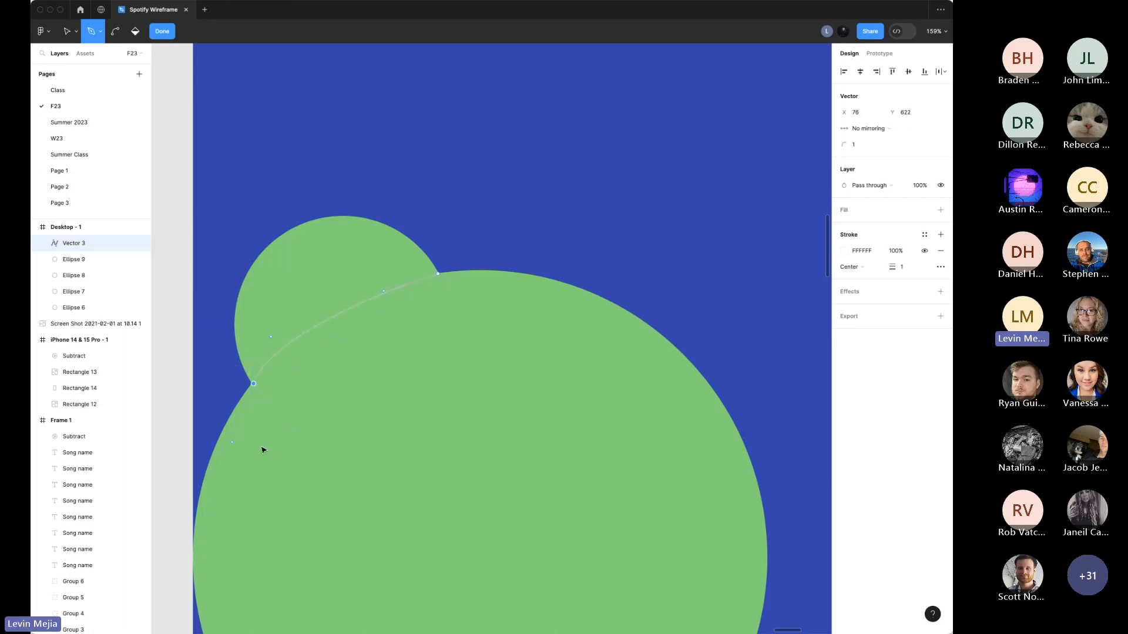
click(438, 275)
key(Escape)
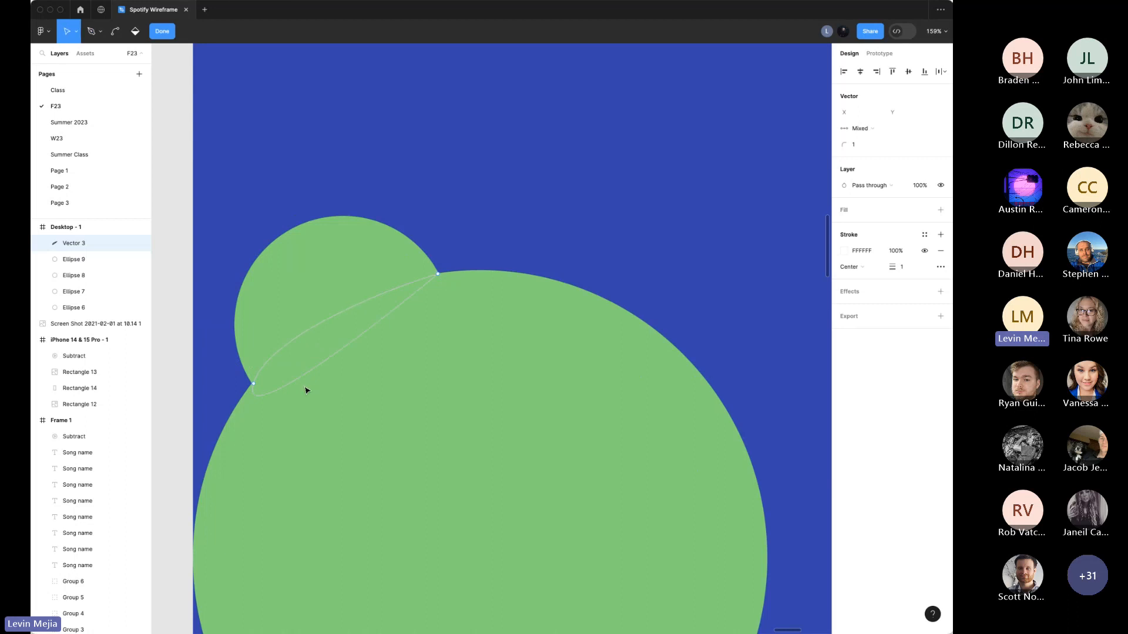
click(255, 384)
drag(246, 428, 349, 430)
Step: Fill the traced overlap shape with the background blue 3245B2, then delete the shape
click(940, 210)
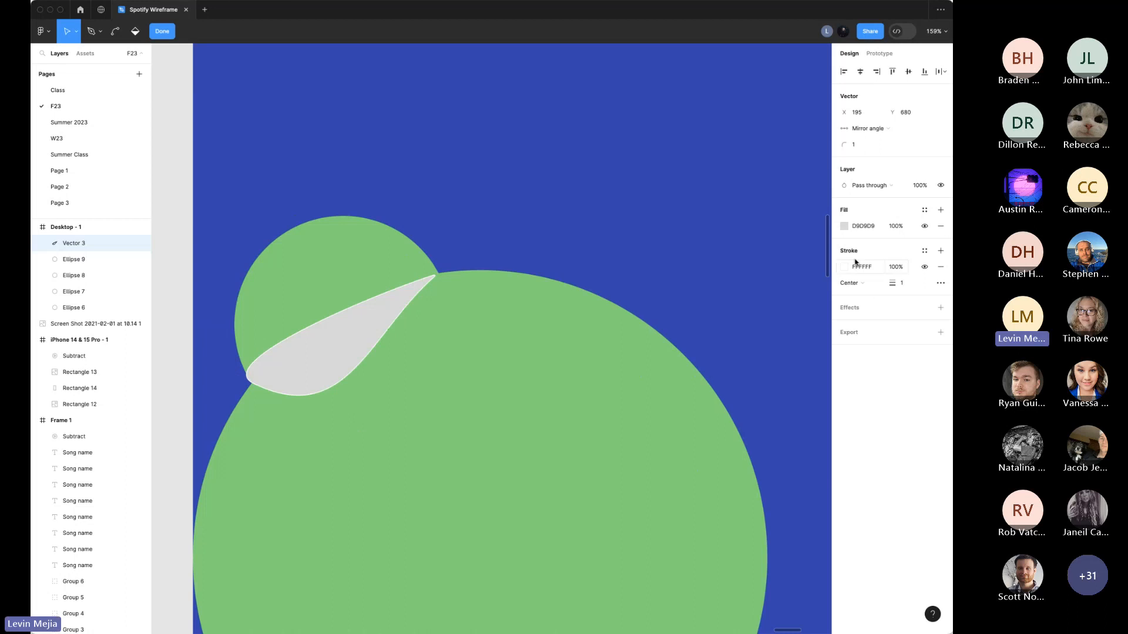
click(844, 226)
click(725, 400)
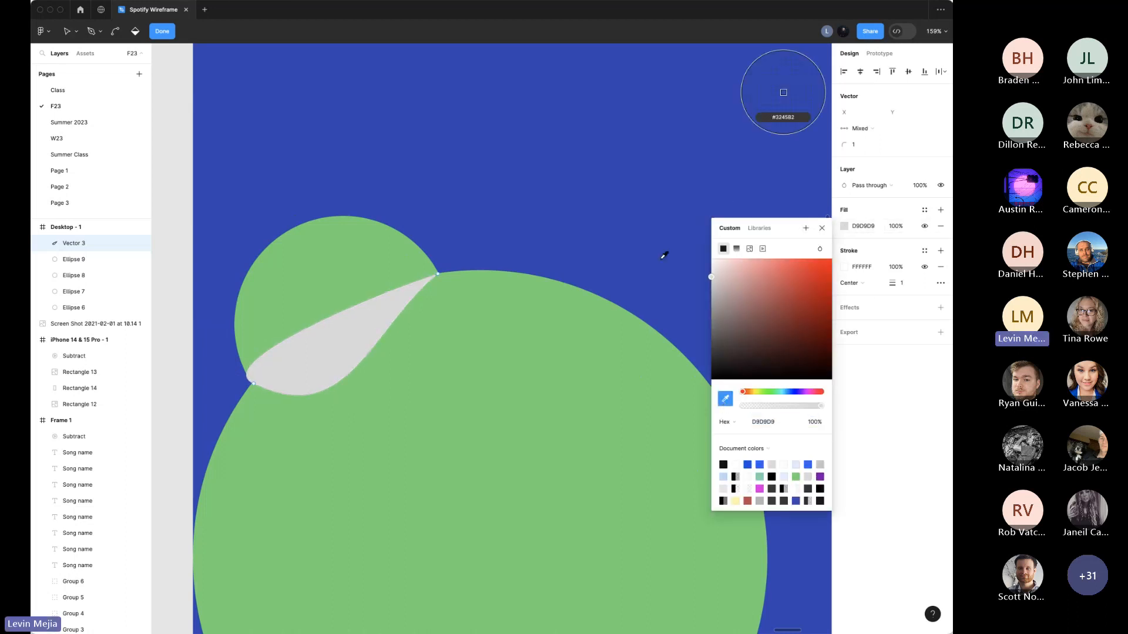
click(663, 262)
click(663, 268)
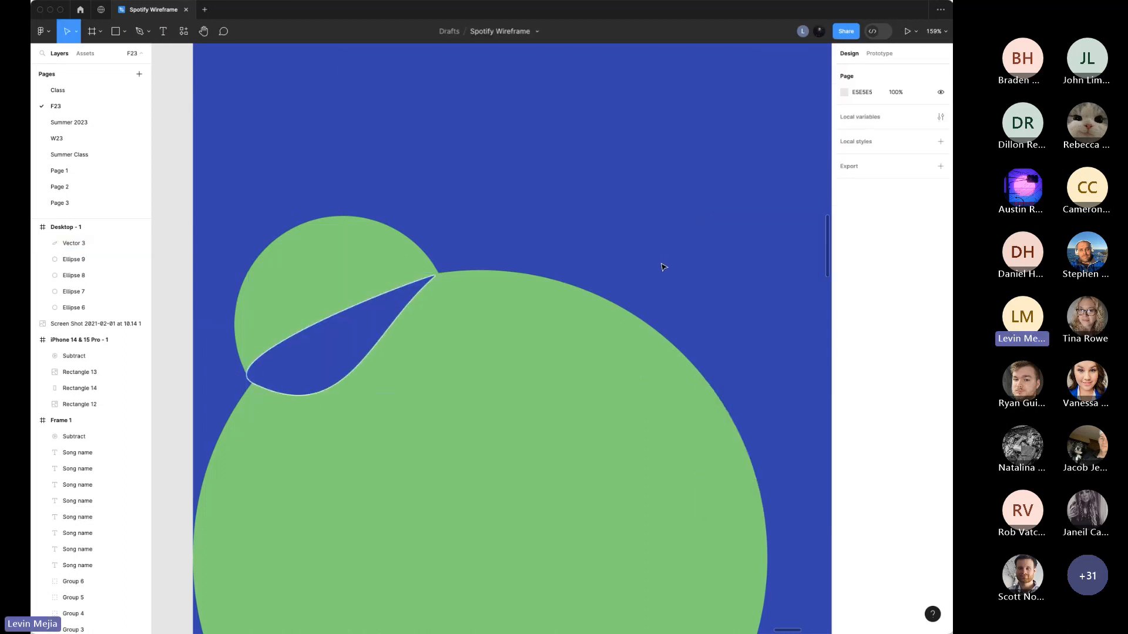
click(373, 329)
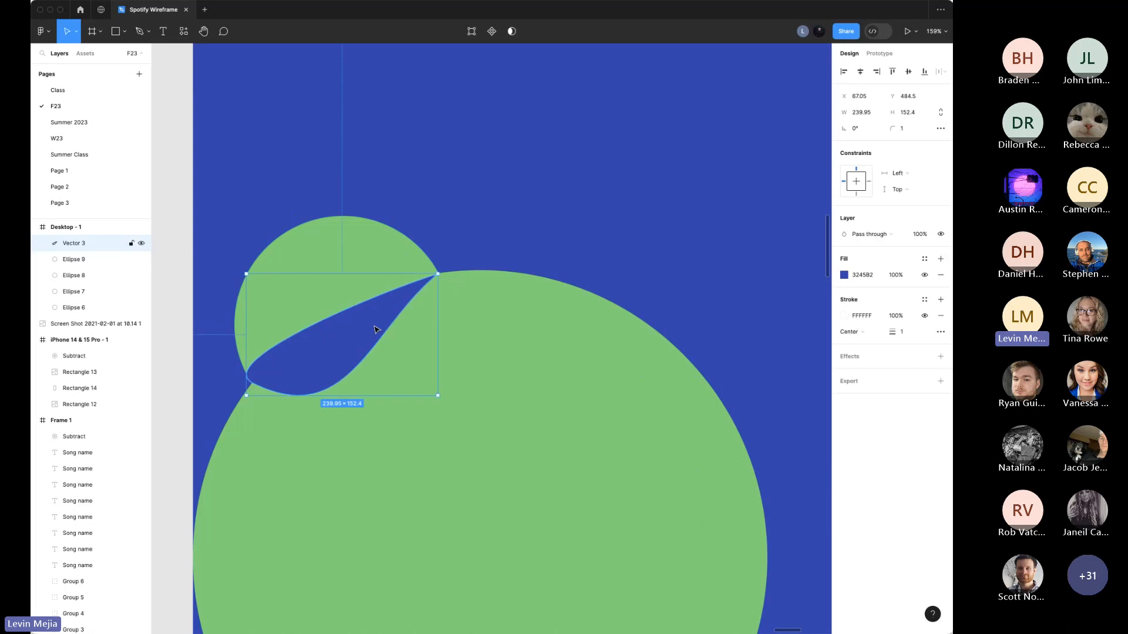
key(Delete)
Step: Combine the small and large overlapping green circles at the frame's lower left with the Exclude boolean operation
scroll(376, 329, down, 5)
scroll(376, 328, up, 3)
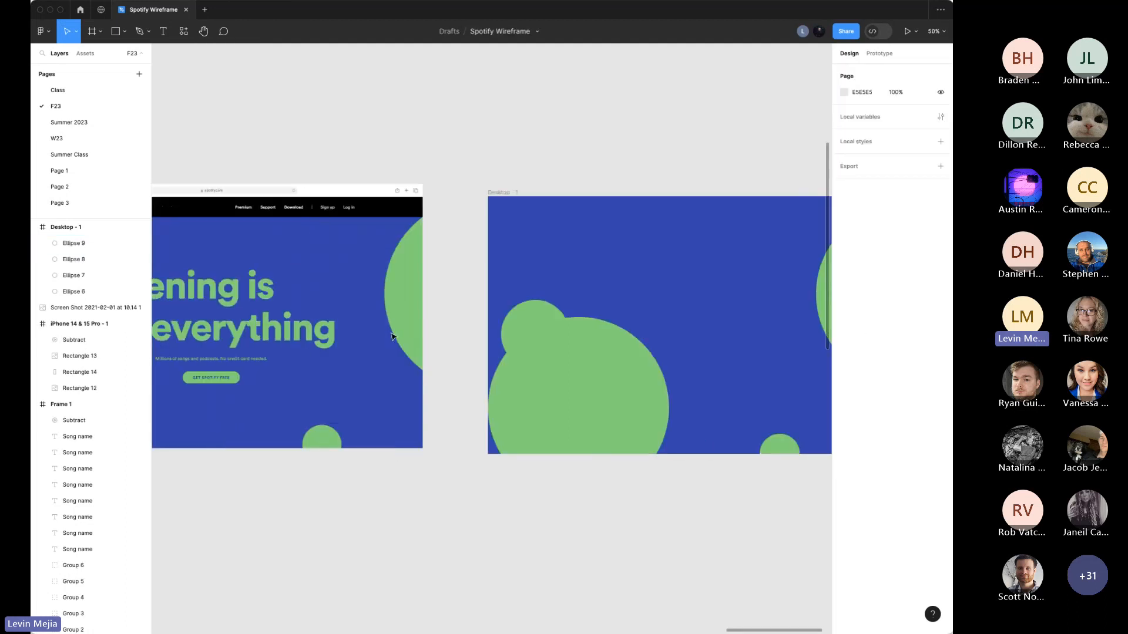
scroll(388, 352, right, 6)
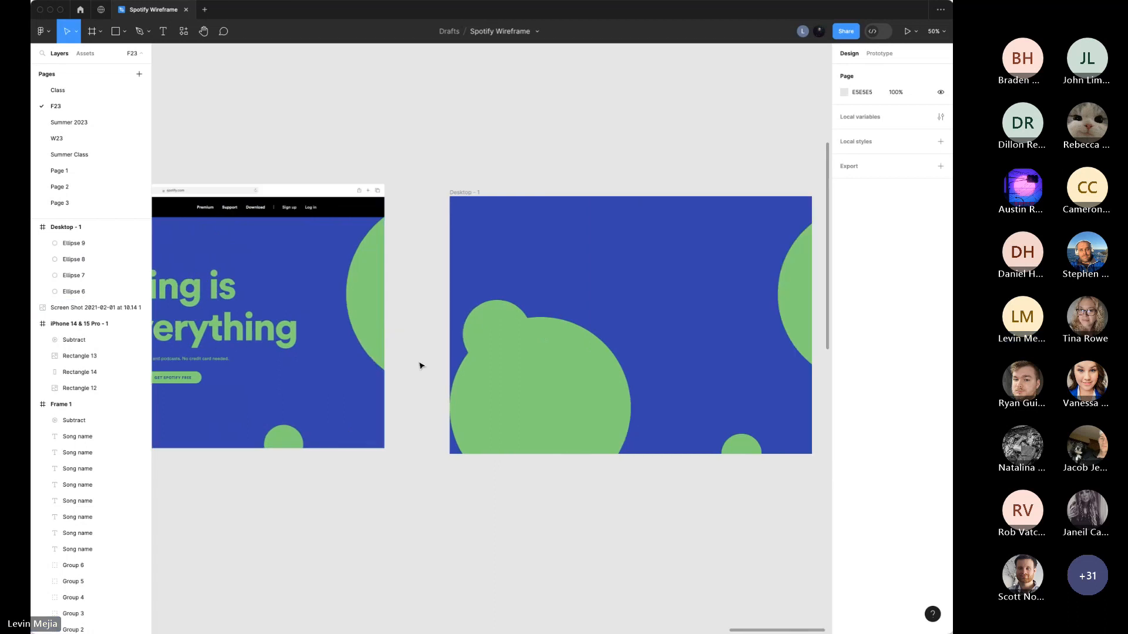
drag(312, 253, 524, 428)
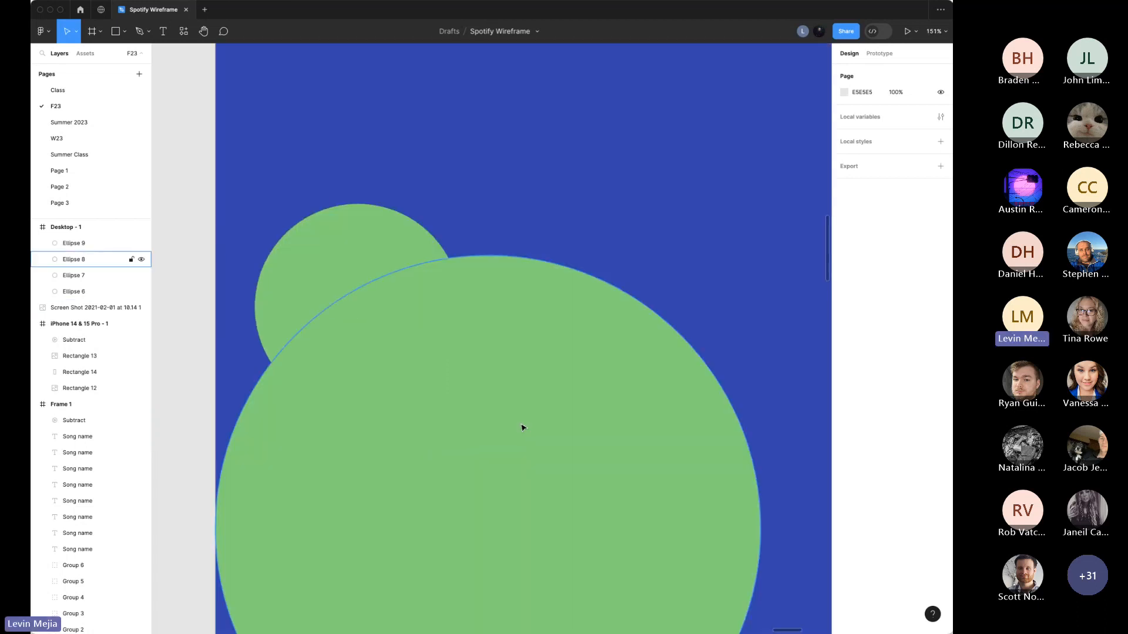
click(487, 450)
shift+click(402, 227)
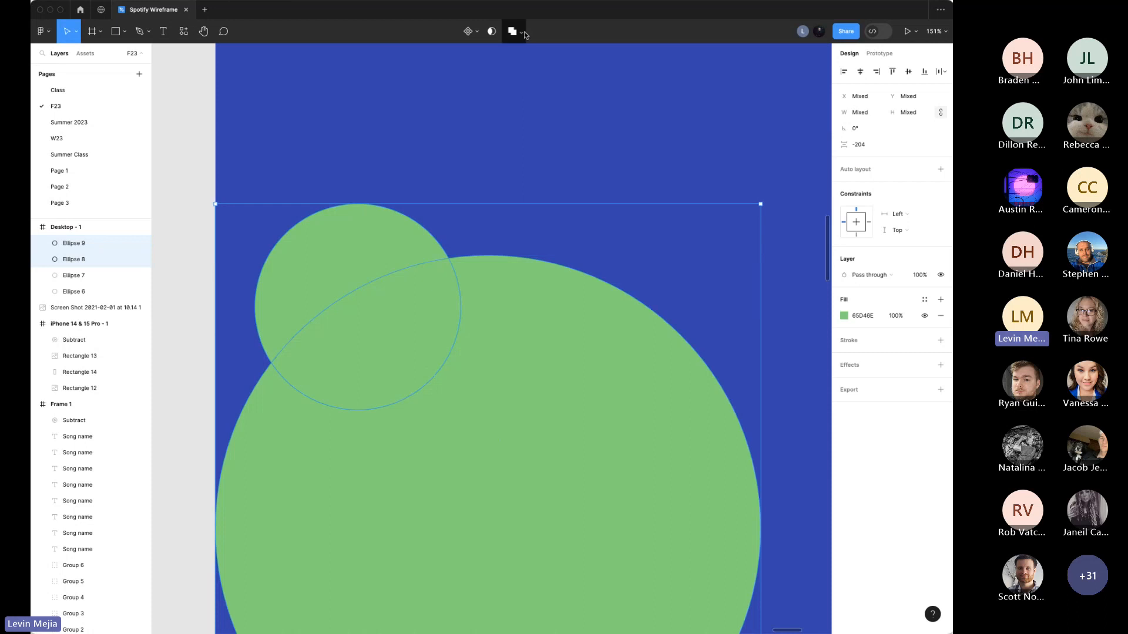
click(541, 143)
click(529, 350)
click(385, 245)
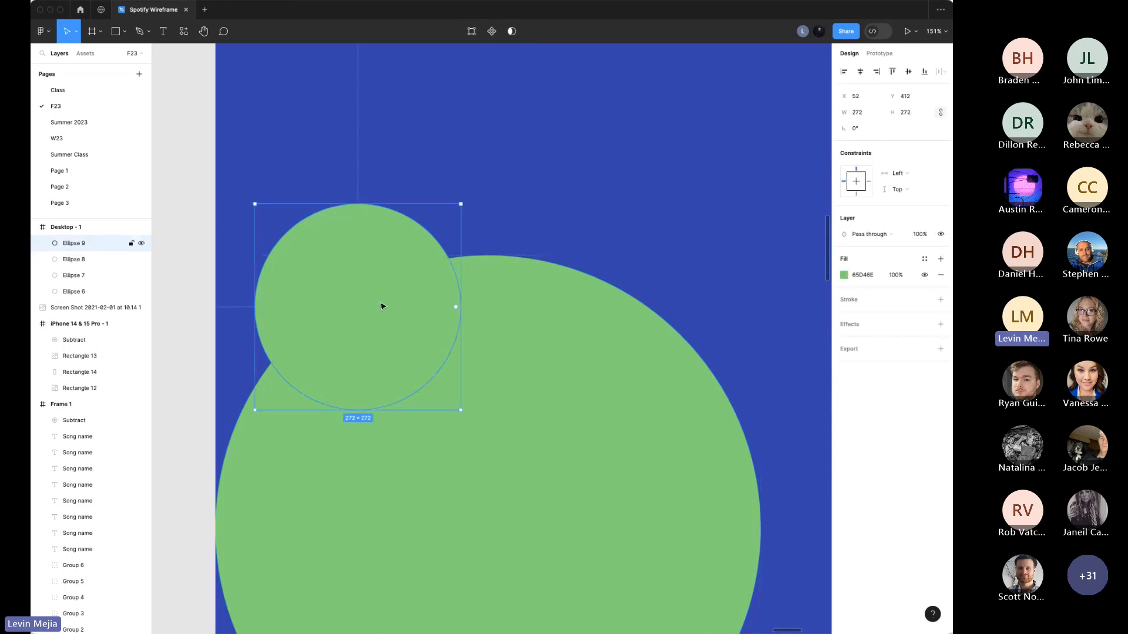
shift+click(556, 403)
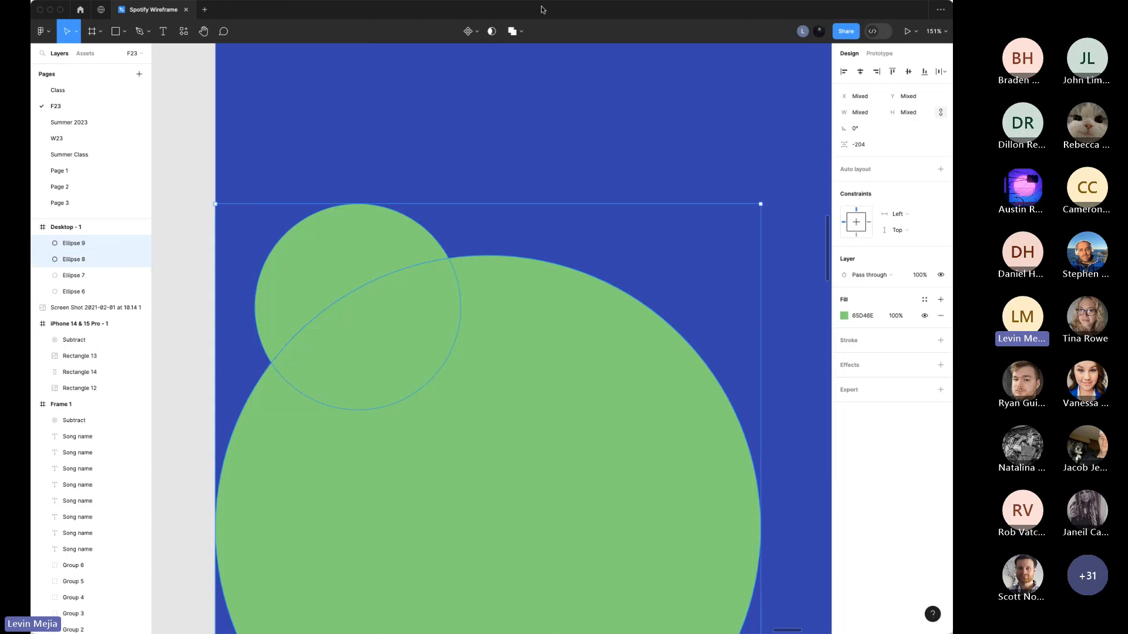
click(522, 33)
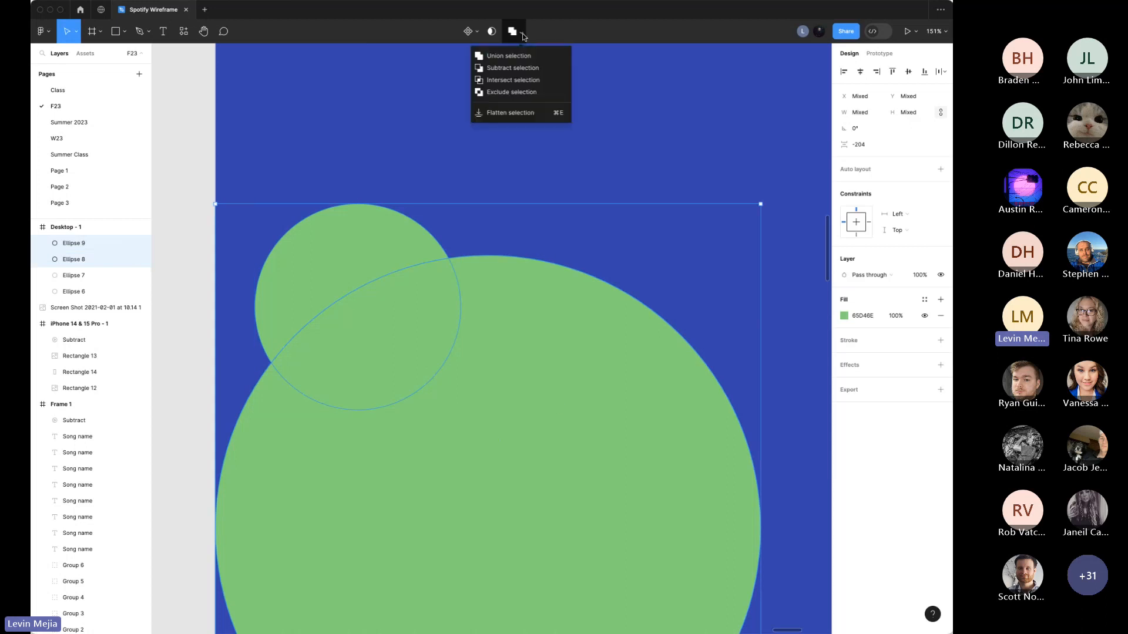
click(517, 94)
click(559, 162)
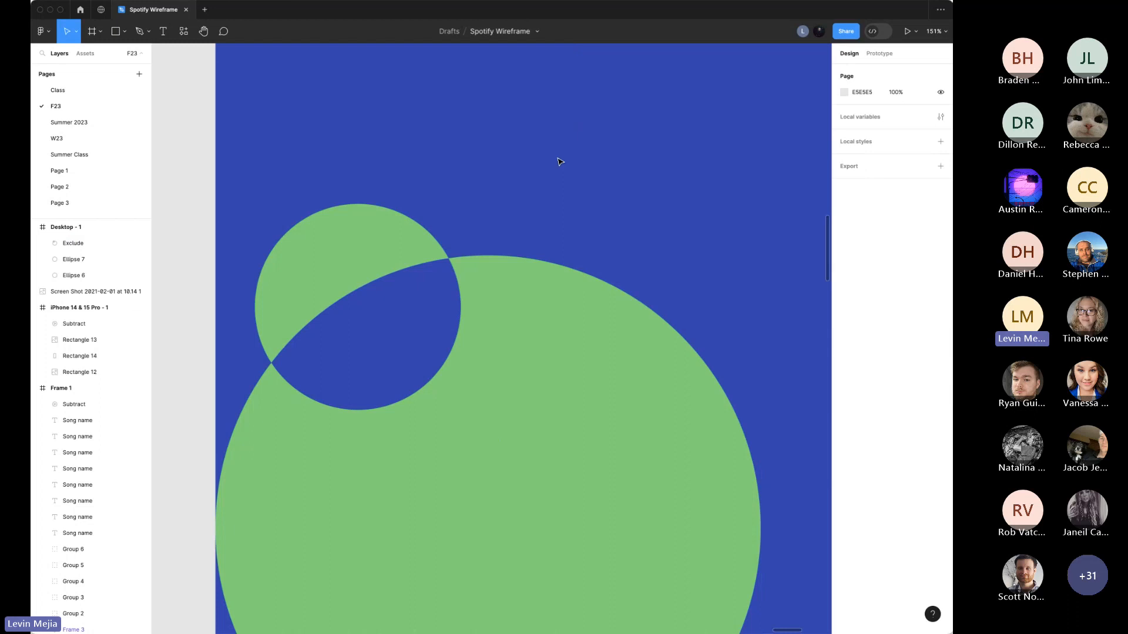
Step: Move the small circle inside the excluded shape up and right so it overlaps the top of the large circle
scroll(560, 161, down, 10)
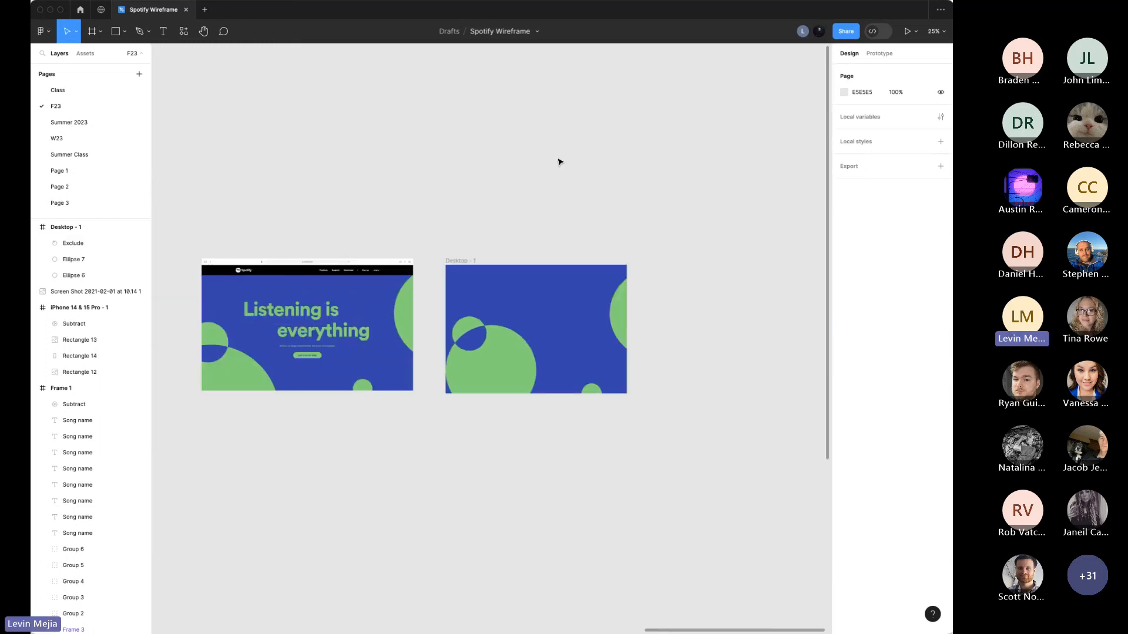
key(super+equal)
key(super+equal)
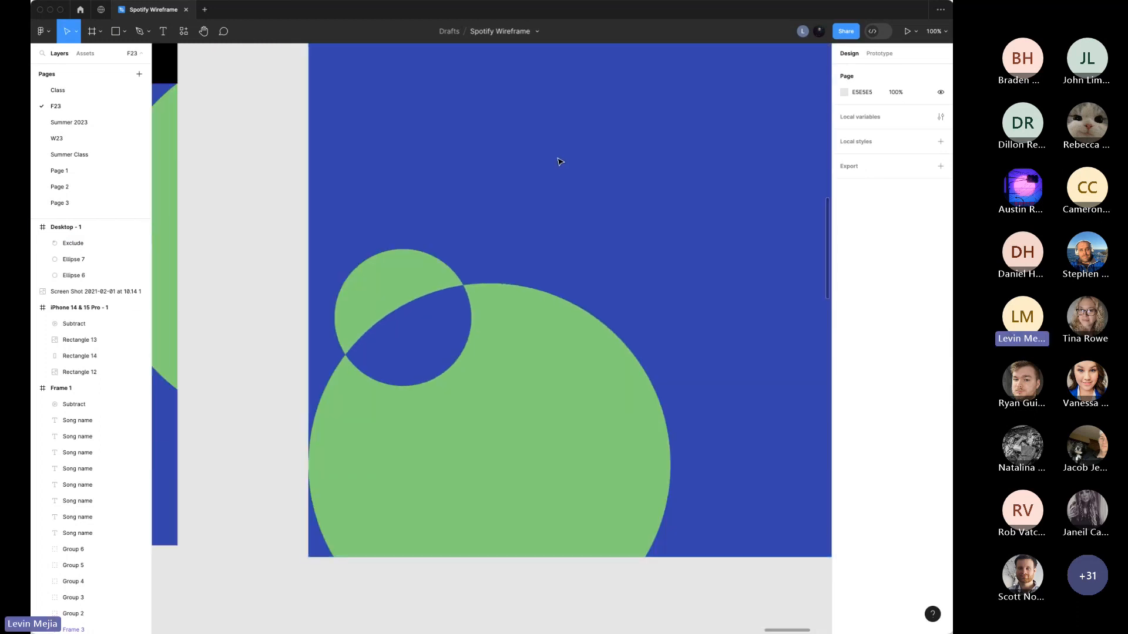
double_click(424, 259)
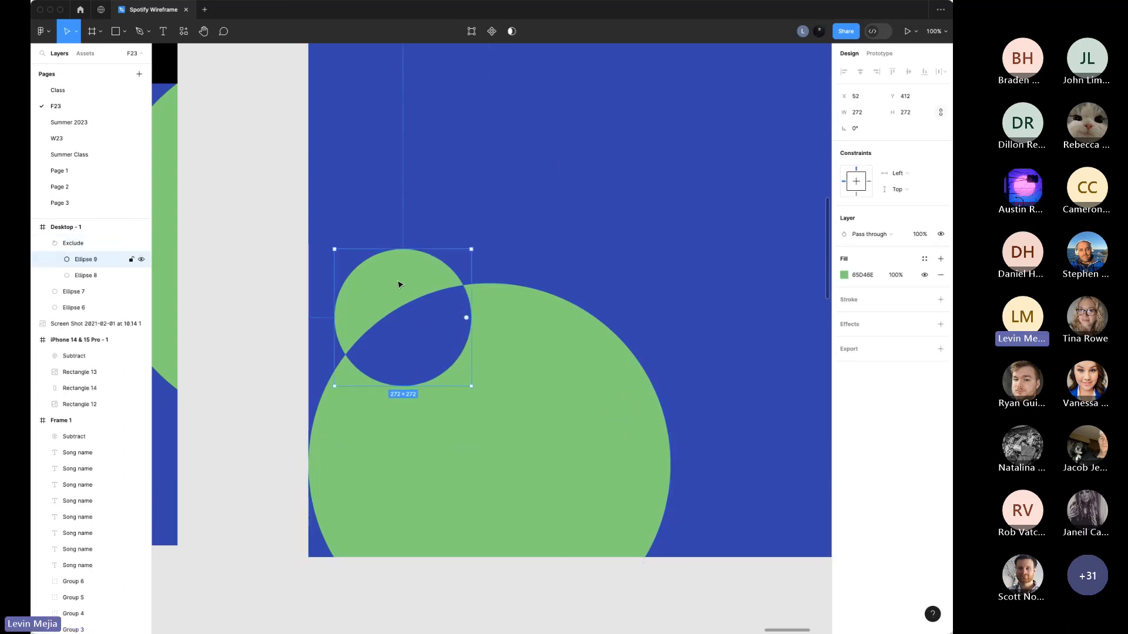
drag(398, 285, 453, 265)
key(Escape)
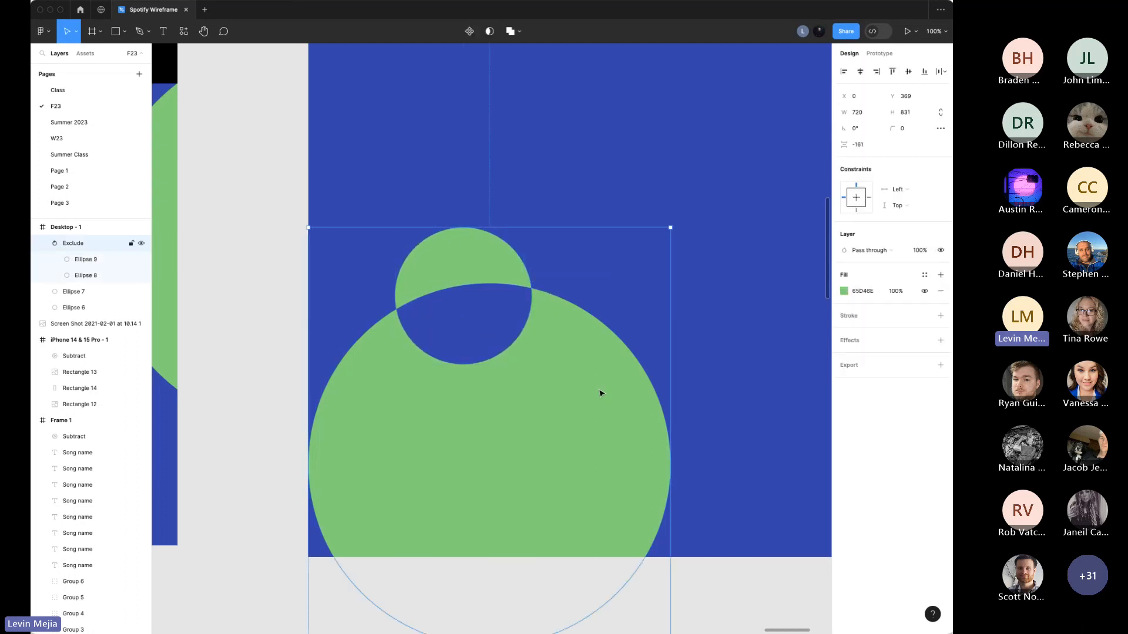
Step: Shift the combined circle shape past the frame's lower-left corner and scale it up to about 996 × 1149.55
drag(601, 392, 541, 443)
key(minus)
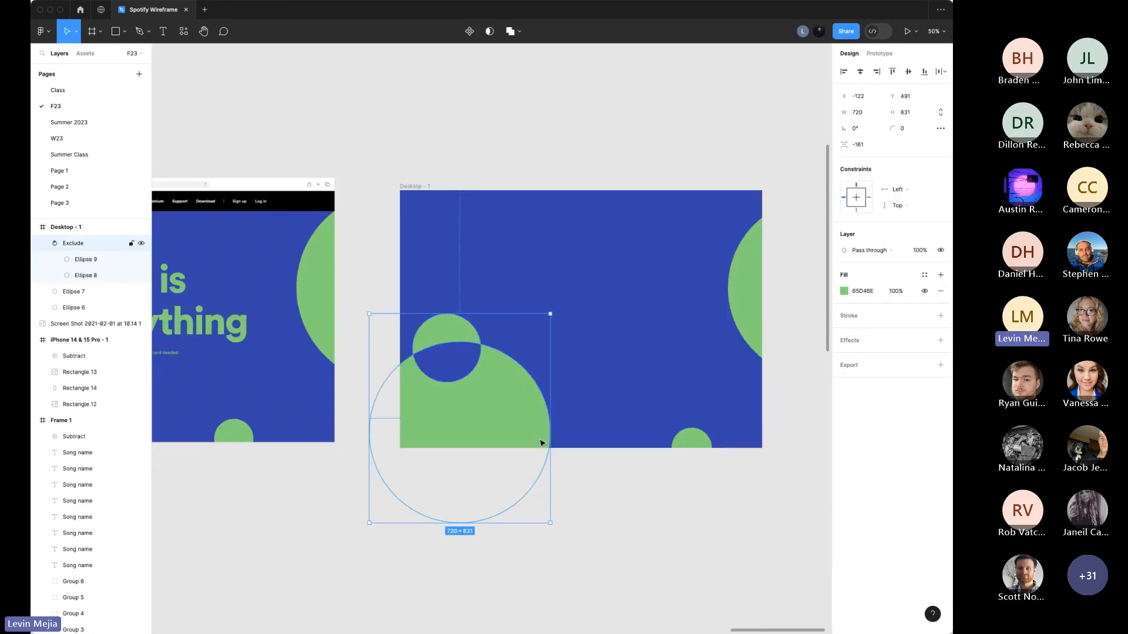
scroll(541, 443, left, 5)
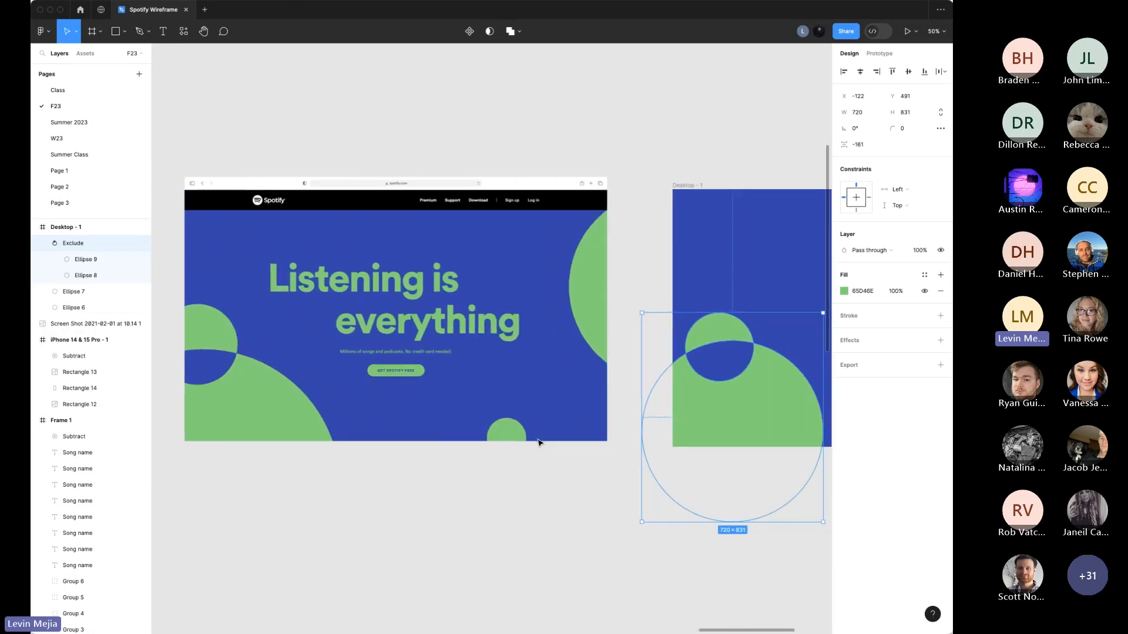
scroll(539, 443, right, 3)
key(k)
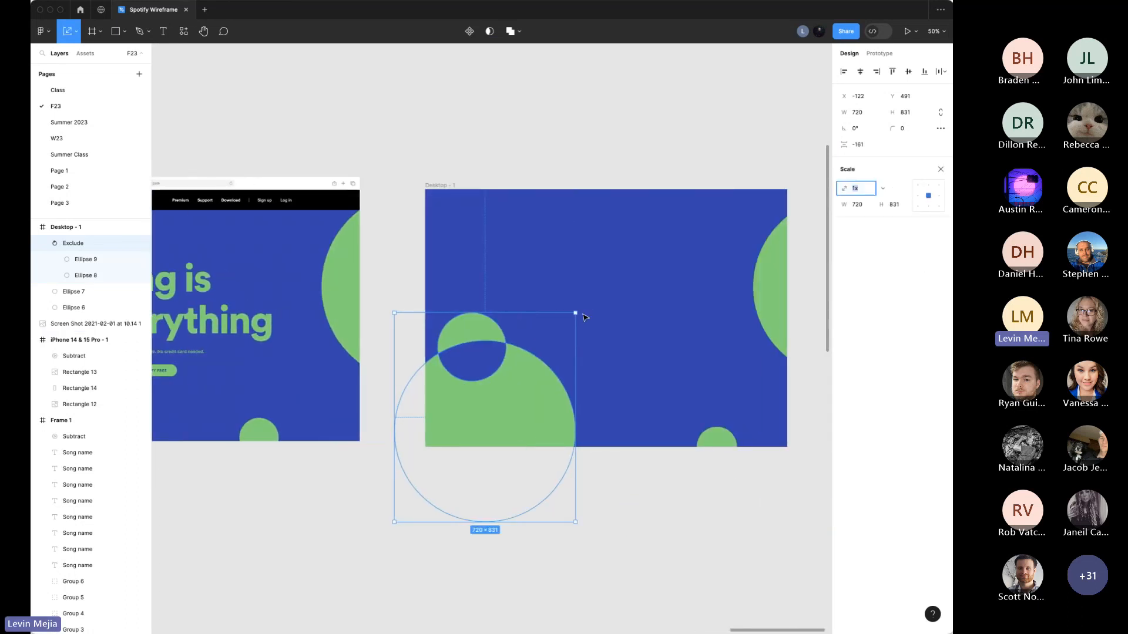
drag(575, 315, 645, 233)
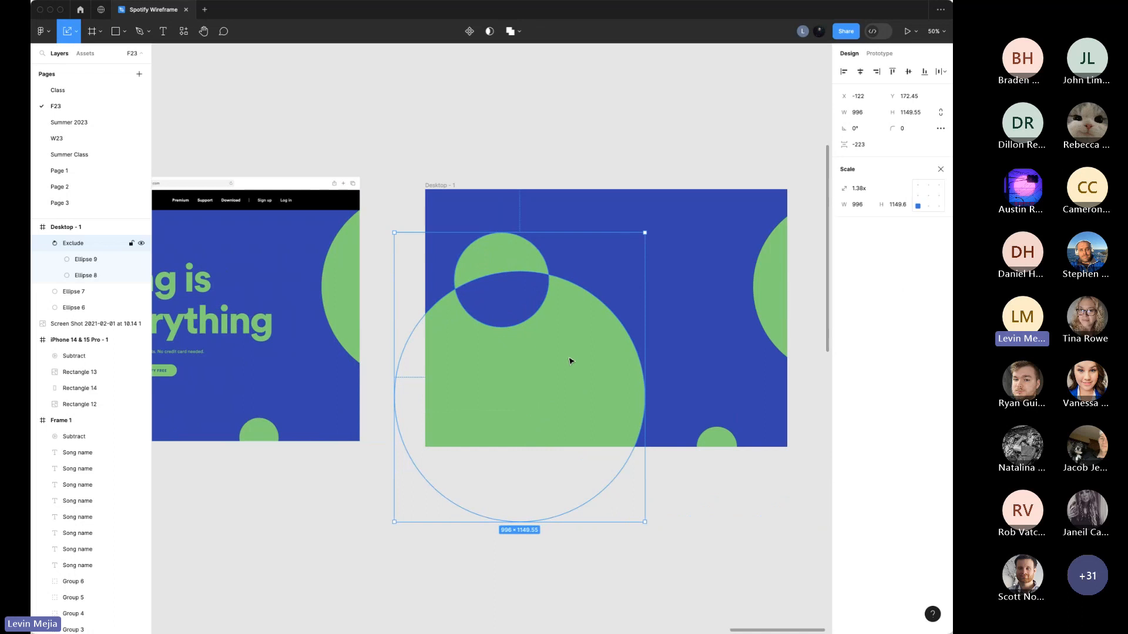
Step: Move the enlarged shape down and left to Y 449, then shift its small circle right to about X -12
key(v)
drag(568, 347, 536, 392)
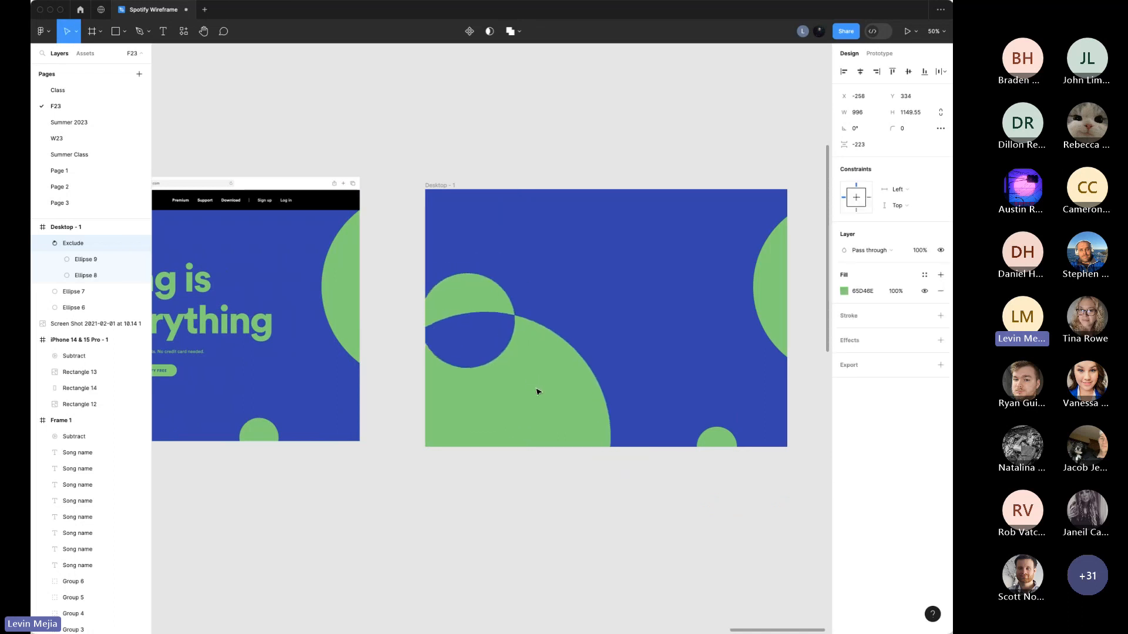
scroll(440, 391, left, 8)
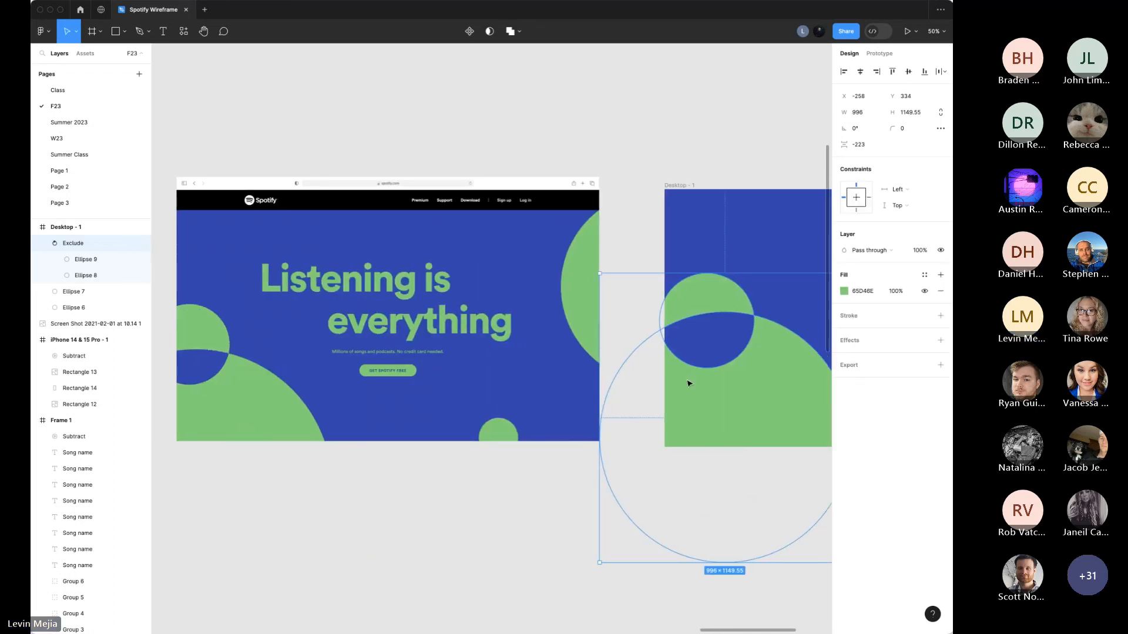
drag(751, 385, 728, 408)
double_click(715, 334)
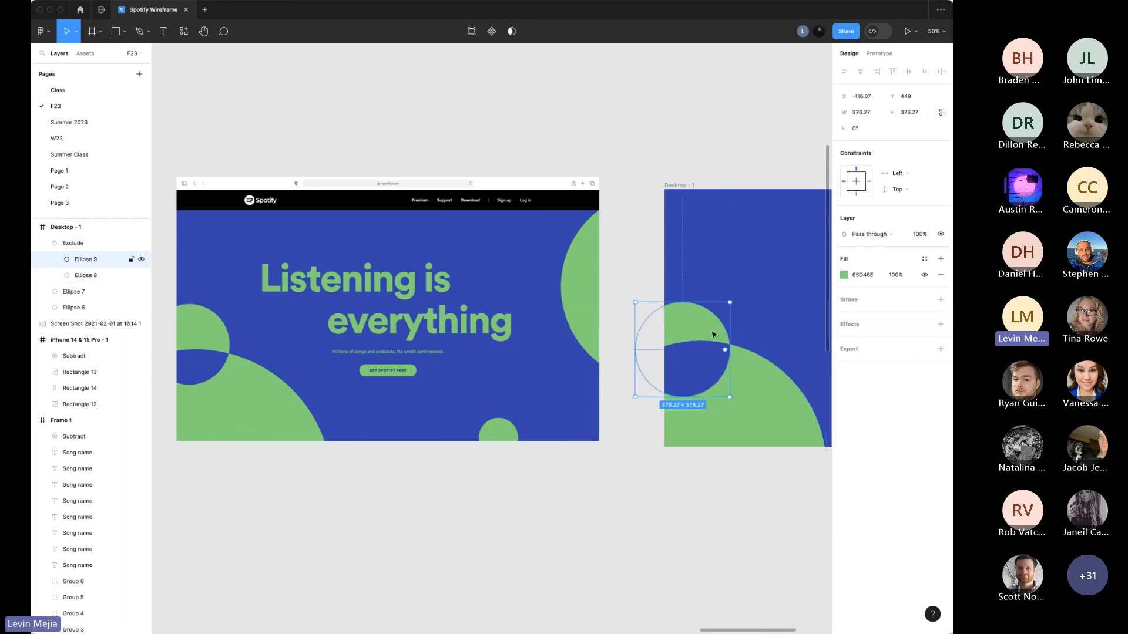
drag(706, 329, 730, 326)
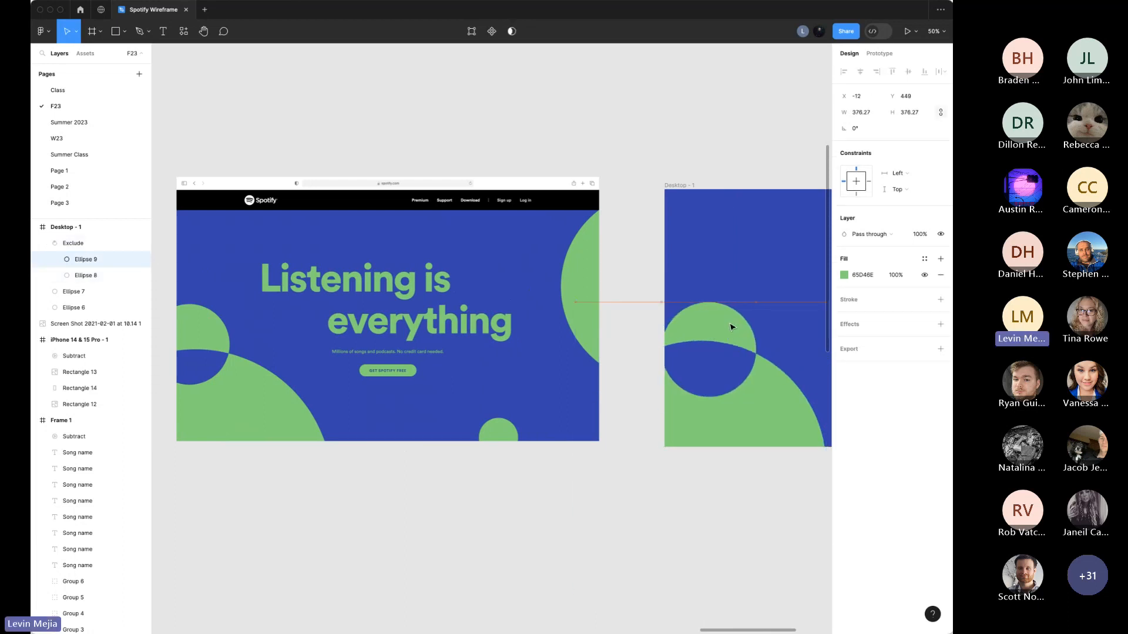
Step: Adjust the combined circle shape horizontally to about X -336 so it resembles the reference page's lower-left circles
click(761, 290)
click(751, 399)
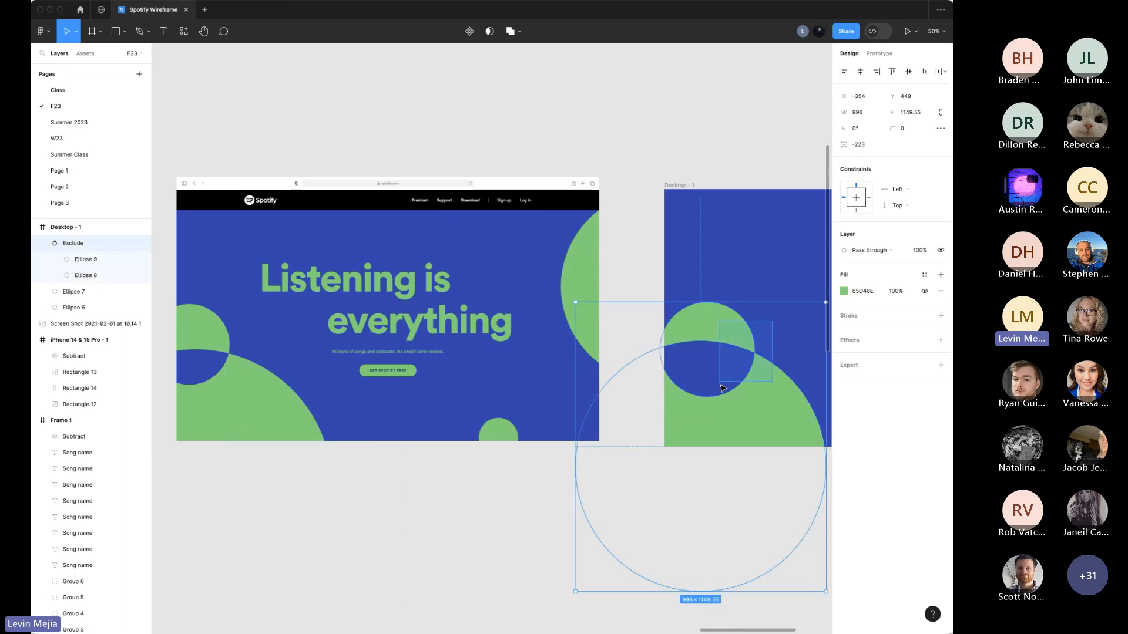
drag(752, 400, 736, 399)
click(770, 282)
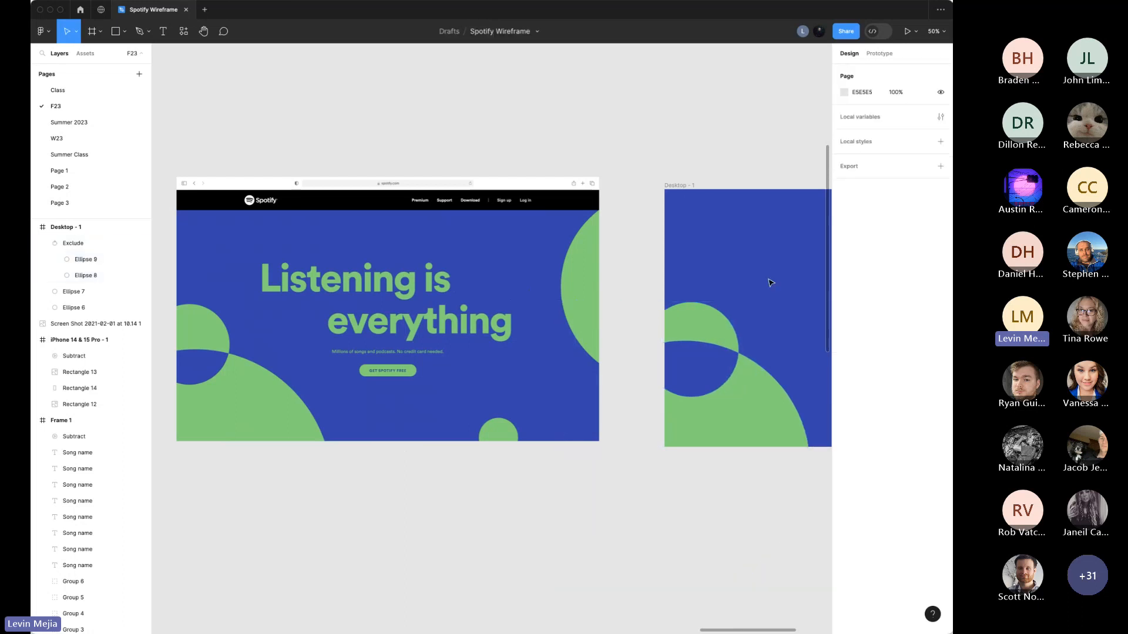
scroll(768, 279, right, 5)
click(541, 423)
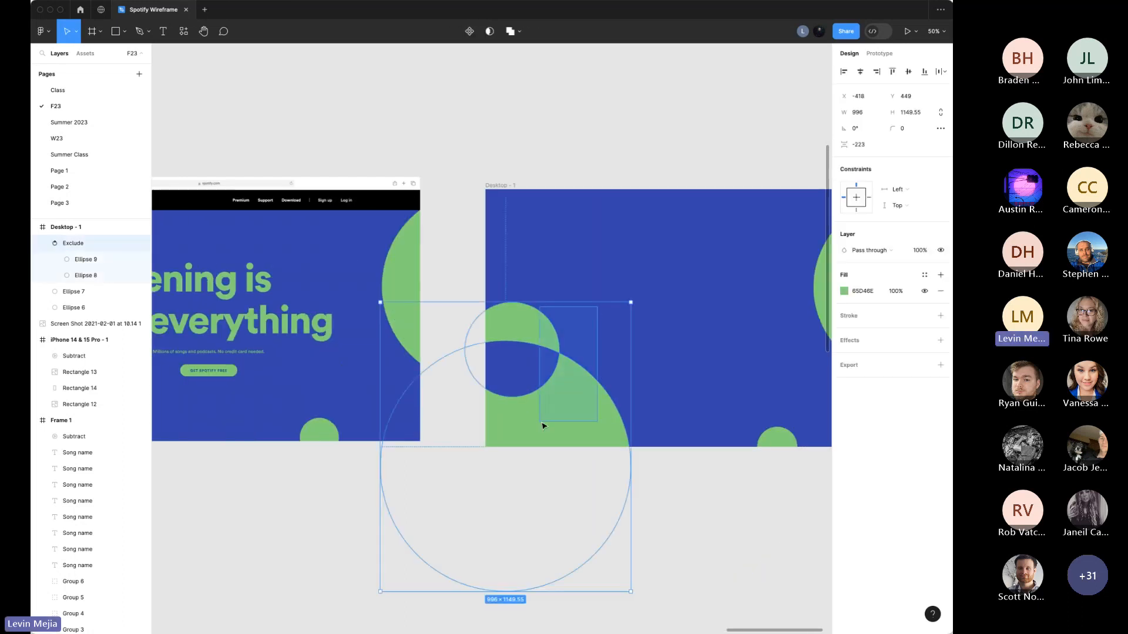
drag(576, 433, 600, 433)
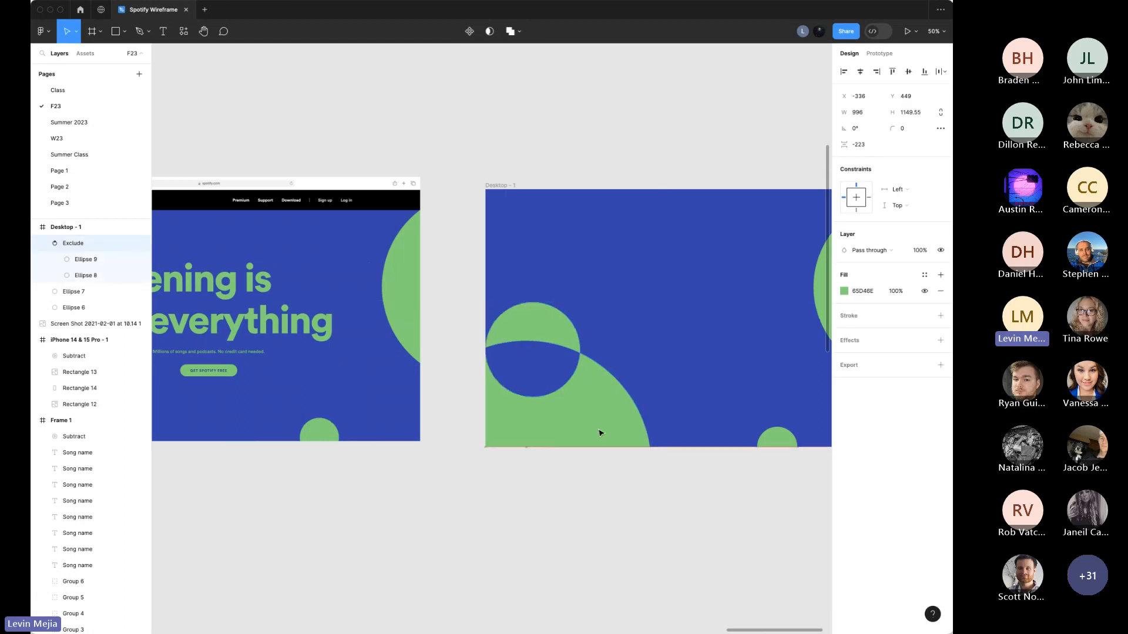
click(681, 402)
Step: Draw a 1440 × 80 rectangle across the top of the Desktop - 1 frame and fill it with black 000000
key(minus)
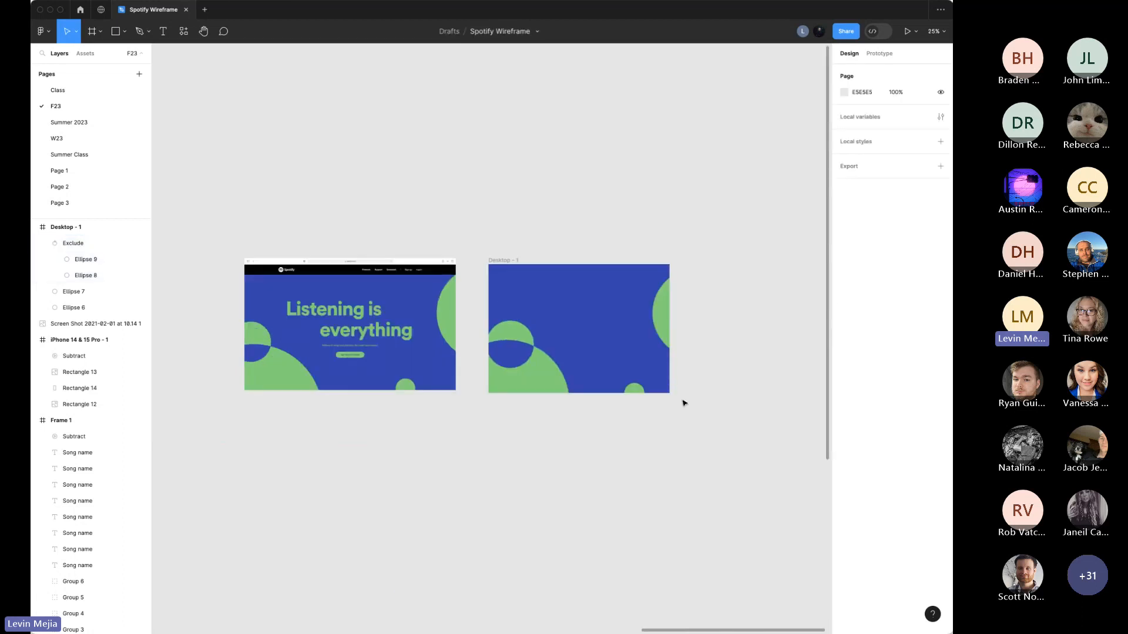
key(r)
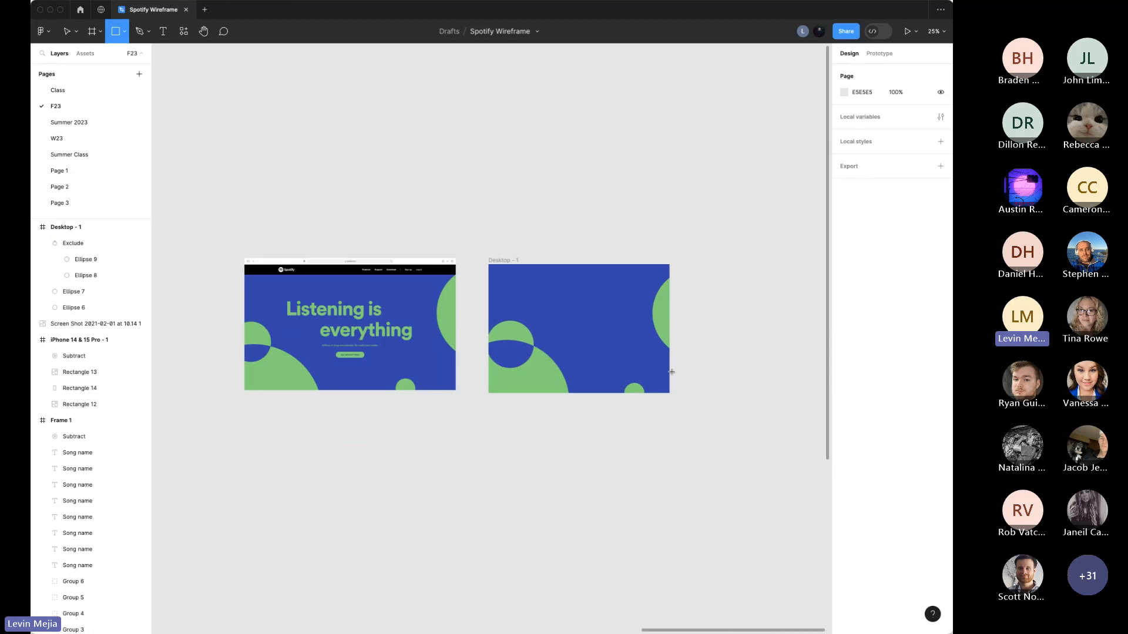
drag(487, 265, 669, 275)
click(845, 275)
drag(776, 370, 637, 568)
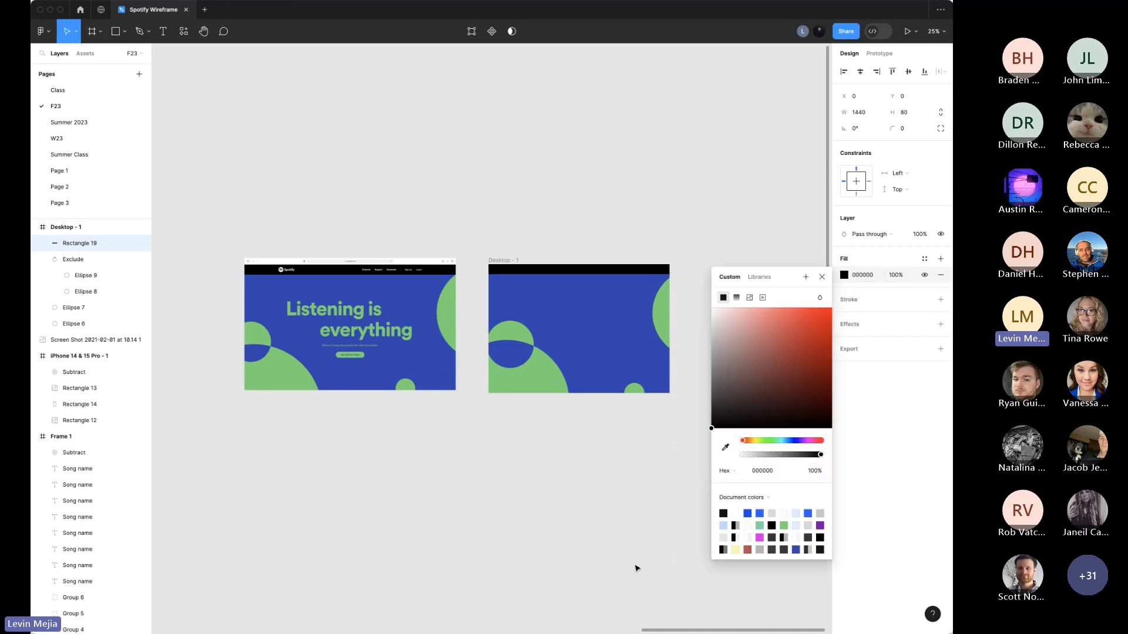
click(633, 544)
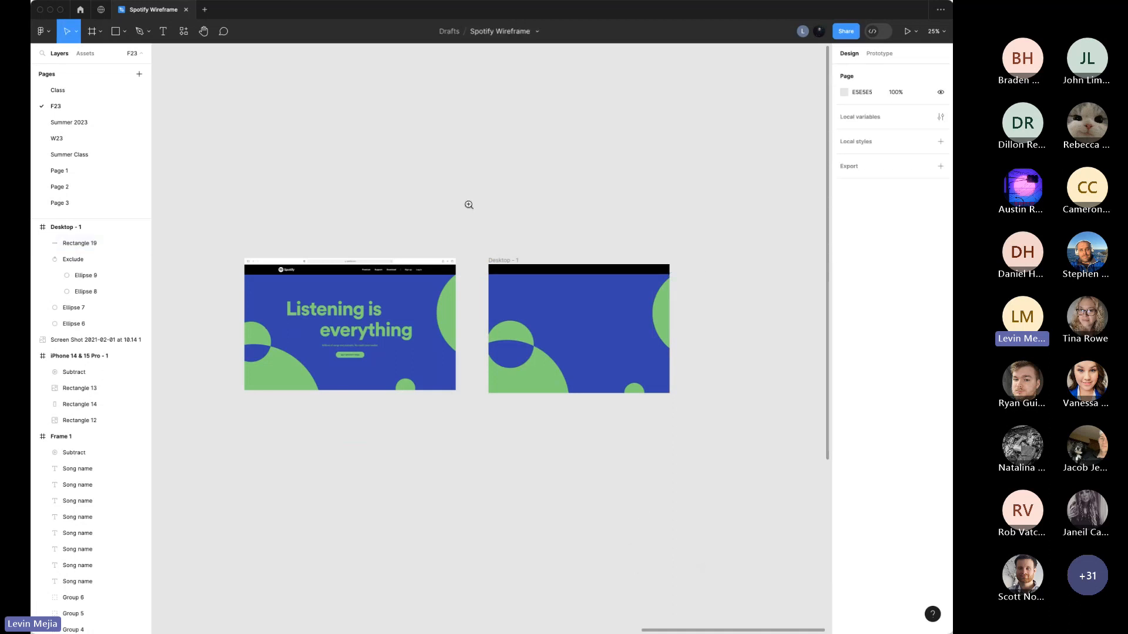
Step: Add the text "Listening" in the upper middle of the blue frame
drag(466, 243, 713, 453)
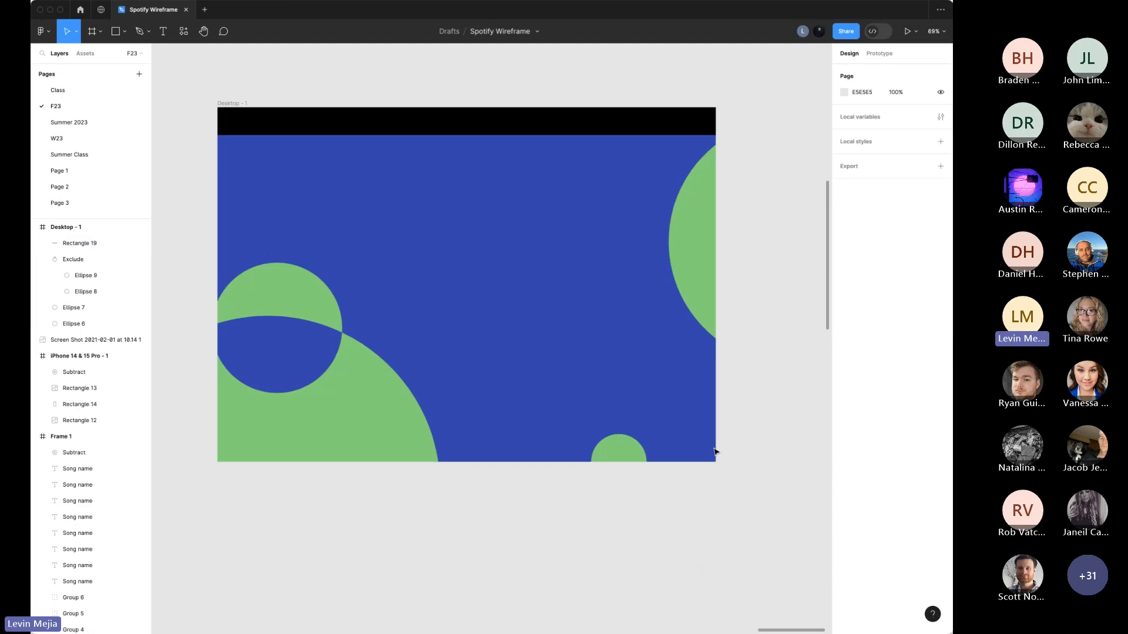
scroll(714, 453, up, 1)
scroll(714, 453, right, 1)
scroll(716, 453, left, 2)
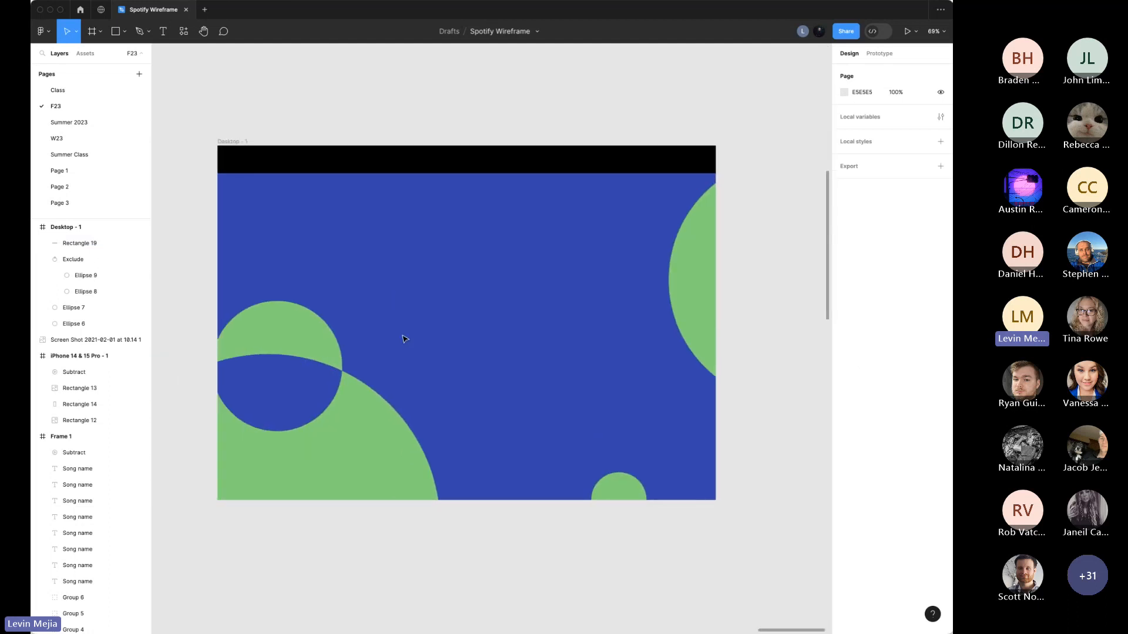
key(t)
click(385, 262)
text(Listening)
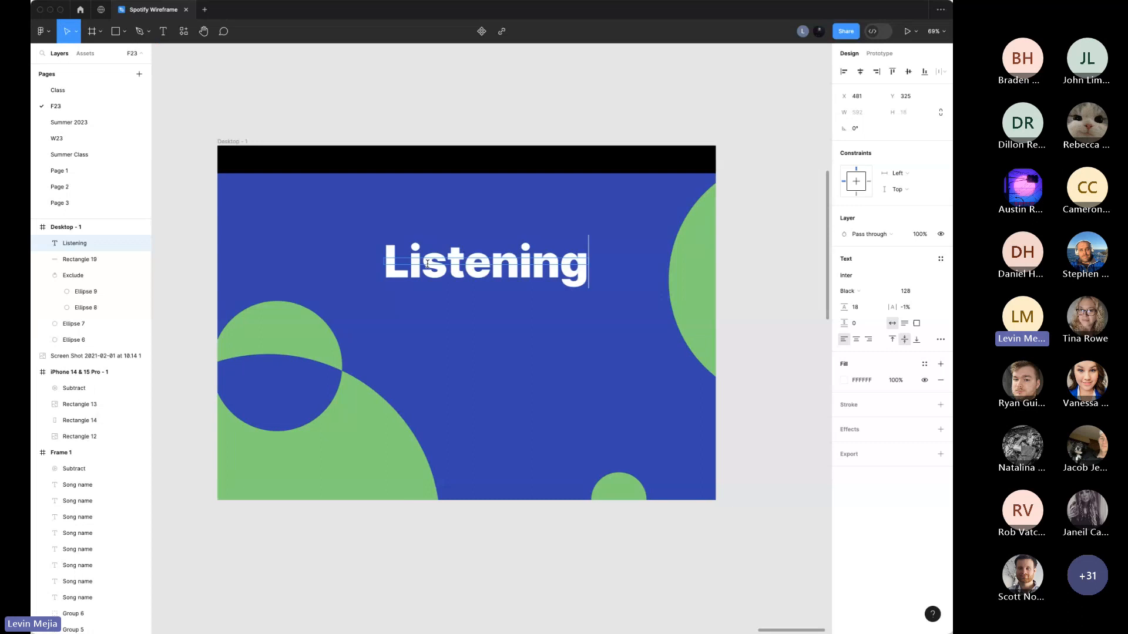
key(Escape)
key(Escape)
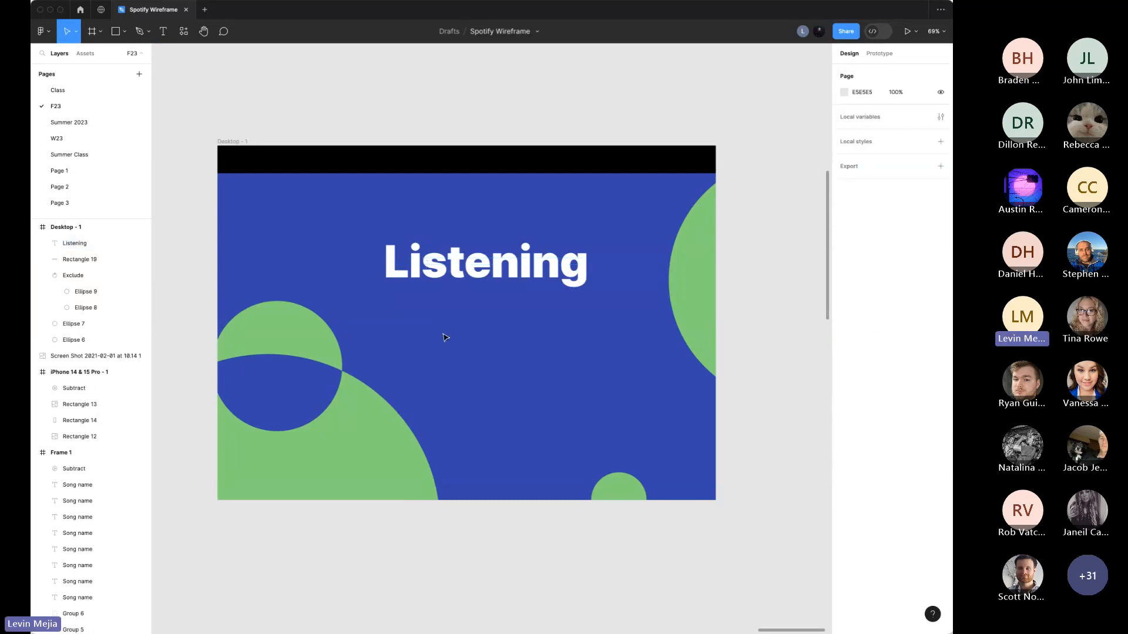
Step: Move the "Listening" text to about X 52, Y 269 and extend it to read "Listening is"
key(shift+1)
key(plus)
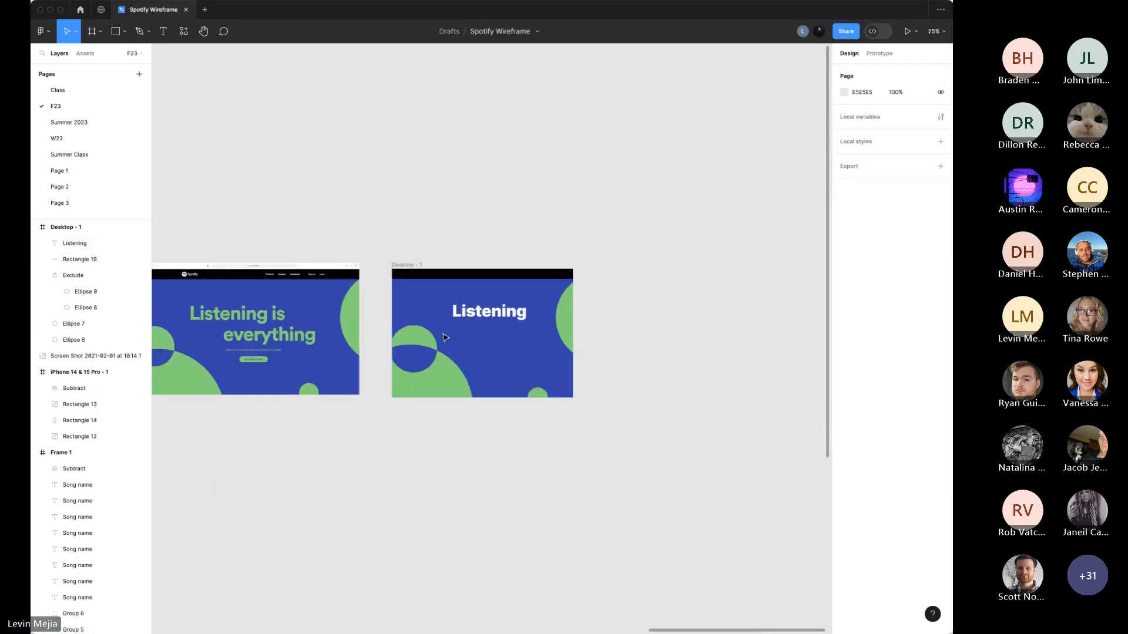
drag(498, 321, 443, 315)
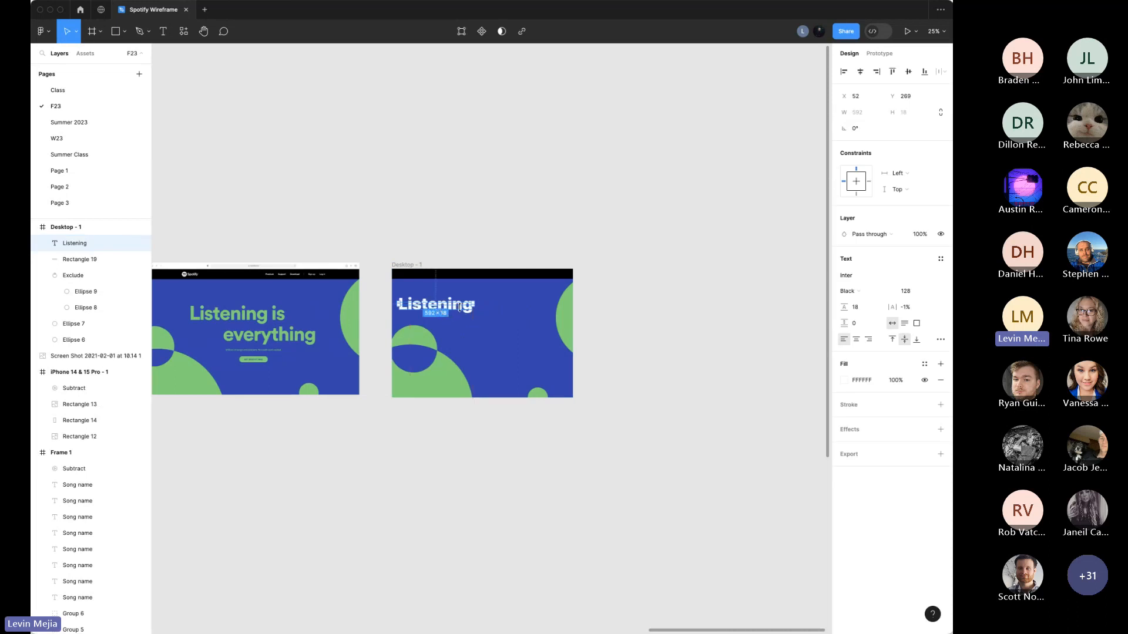
double_click(457, 306)
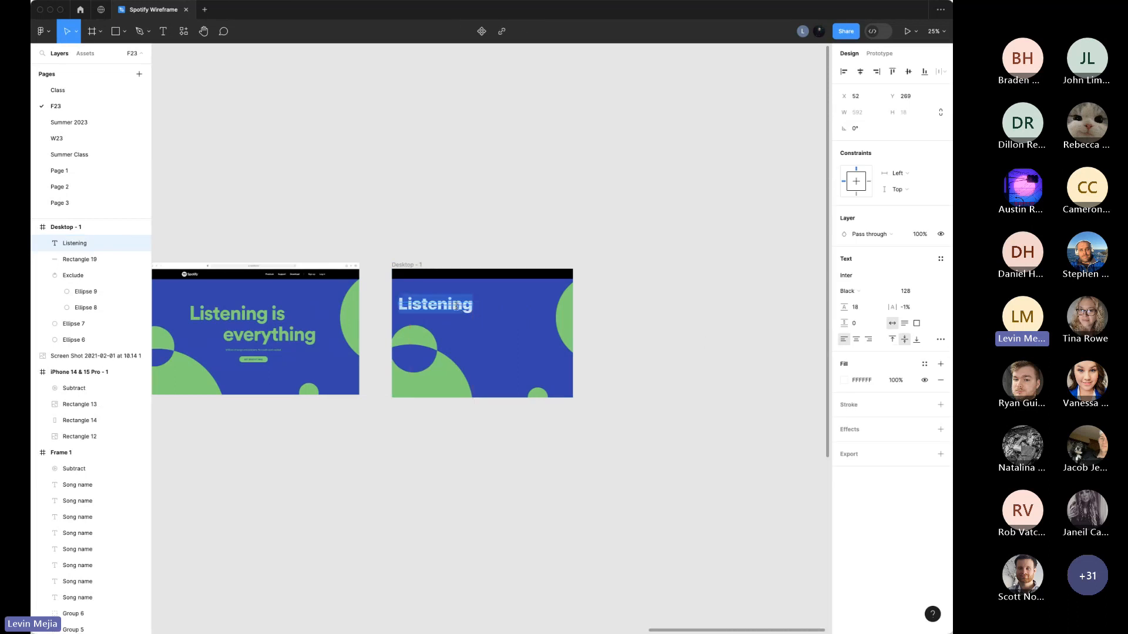
key(Right)
text(is)
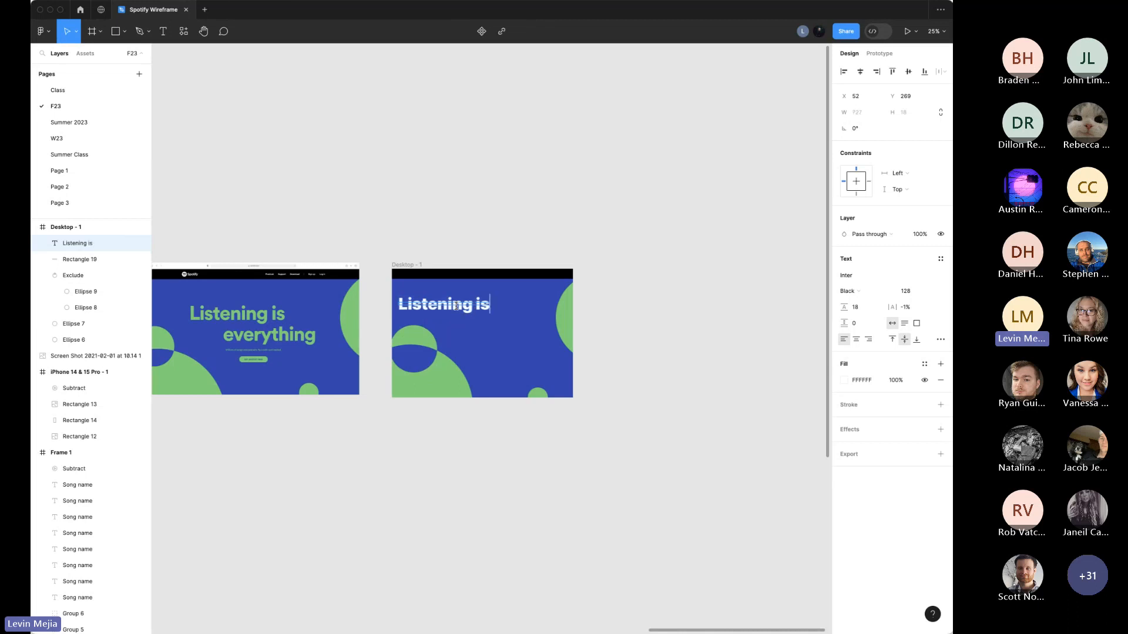
key(Escape)
key(Escape)
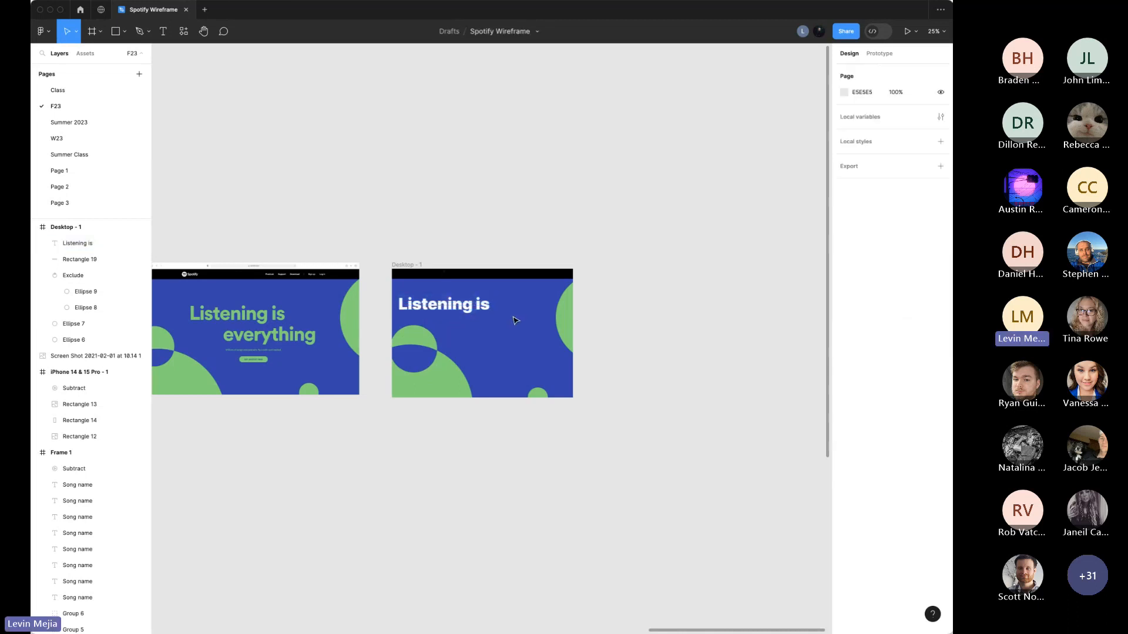
Step: Add a second text layer reading "everything" below and to the right of "Listening is"
key(t)
click(470, 329)
text(everything)
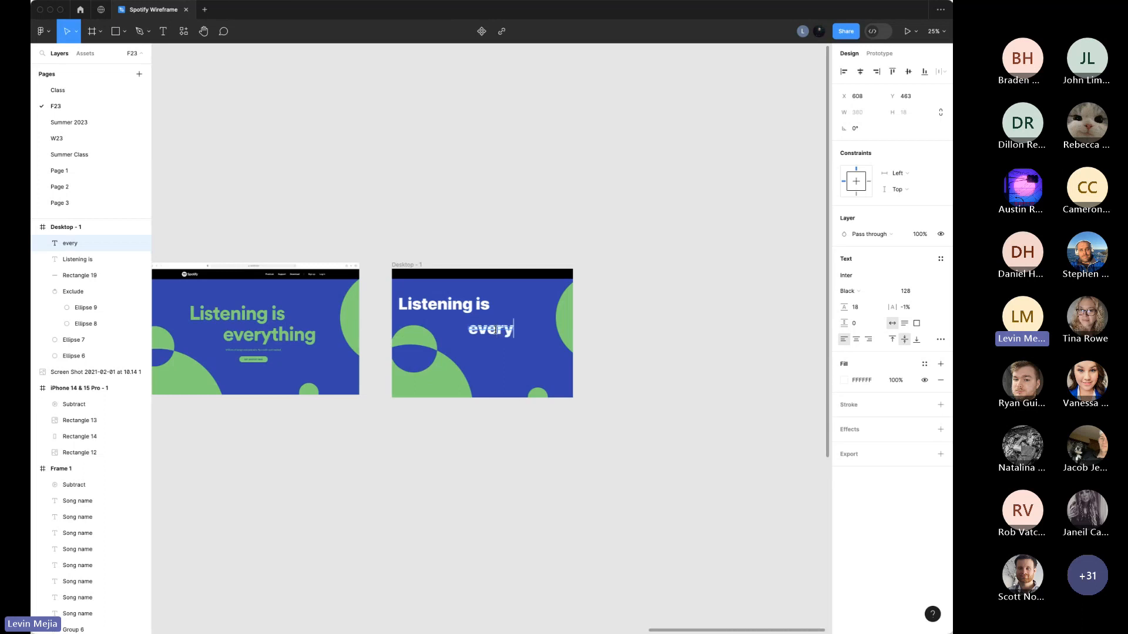
key(Escape)
key(Escape)
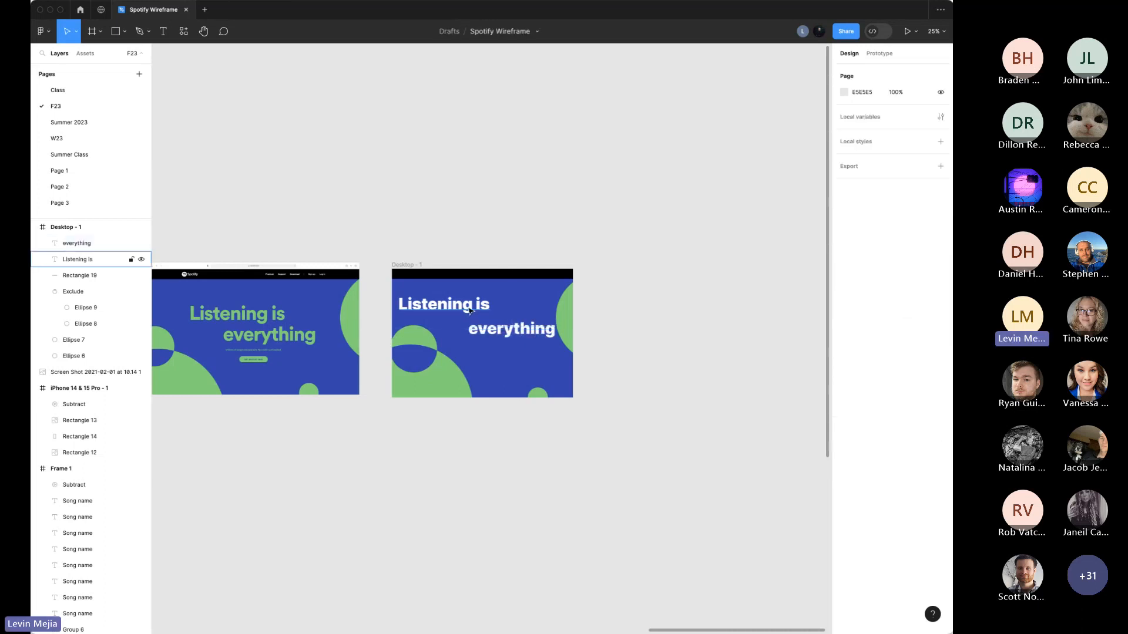
Step: Move the "Listening is" text down and right so it sits closer above "everything"
drag(470, 309, 500, 333)
key(shift+Left)
key(shift+Left)
key(shift+Left)
key(shift+Left)
key(shift+Left)
key(shift+Left)
key(shift+Left)
Step: Fill both headline texts with the green sampled from the circle at the frame's right edge
click(514, 332)
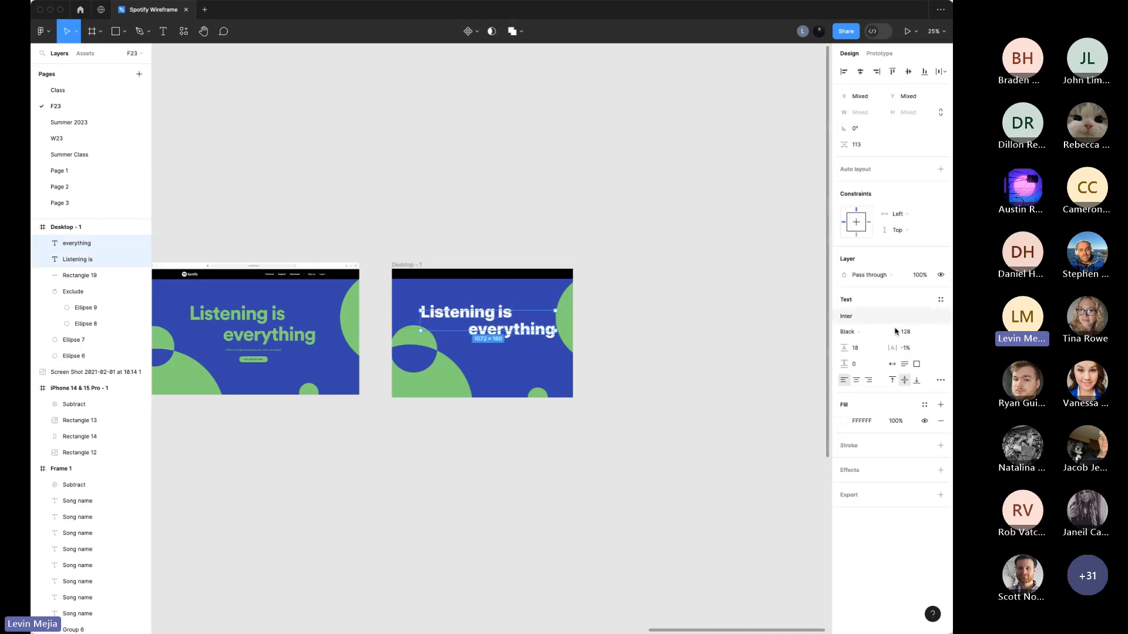
click(844, 420)
click(725, 513)
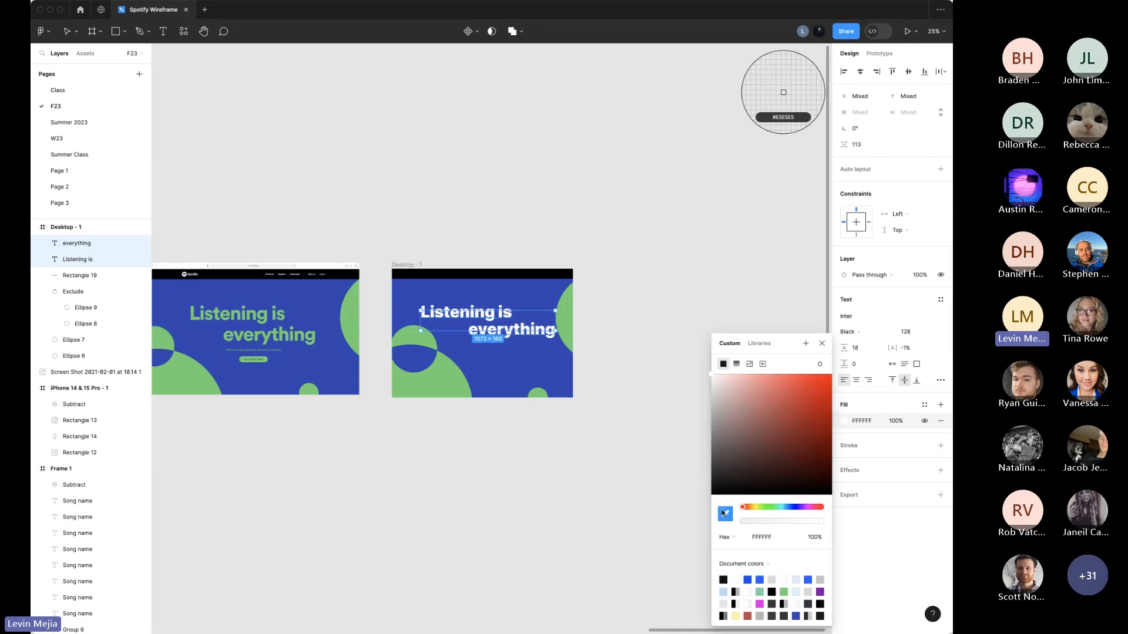
click(564, 319)
click(588, 352)
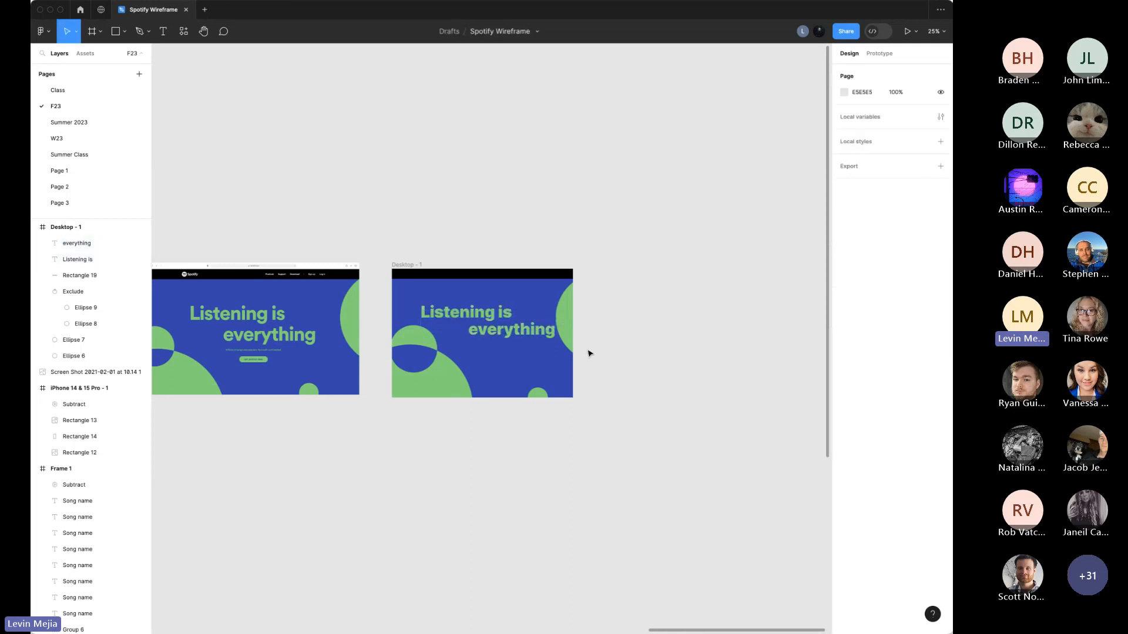
Step: Shift the "everything" text slightly left beneath "Listening is"
click(527, 335)
mouse_move(527, 334)
mouse_down()
mouse_move(530, 355)
mouse_move(498, 323)
mouse_move(530, 333)
mouse_up()
click(511, 365)
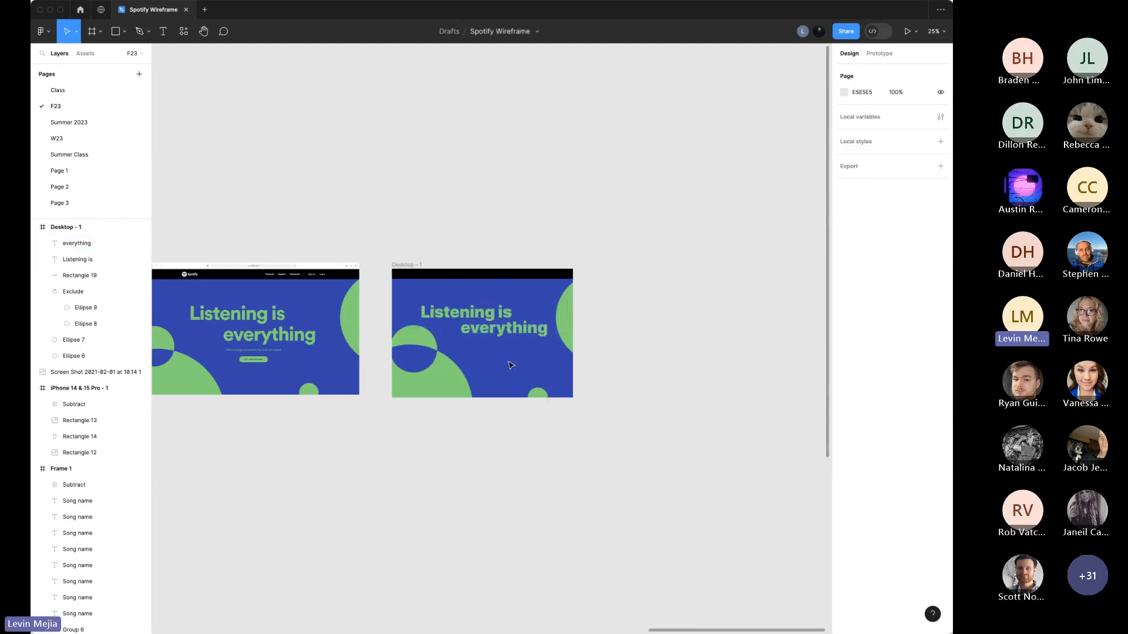
Step: Set the font size of both headline texts, "Listening is" and "everything", to 96
click(508, 286)
shift+click(510, 326)
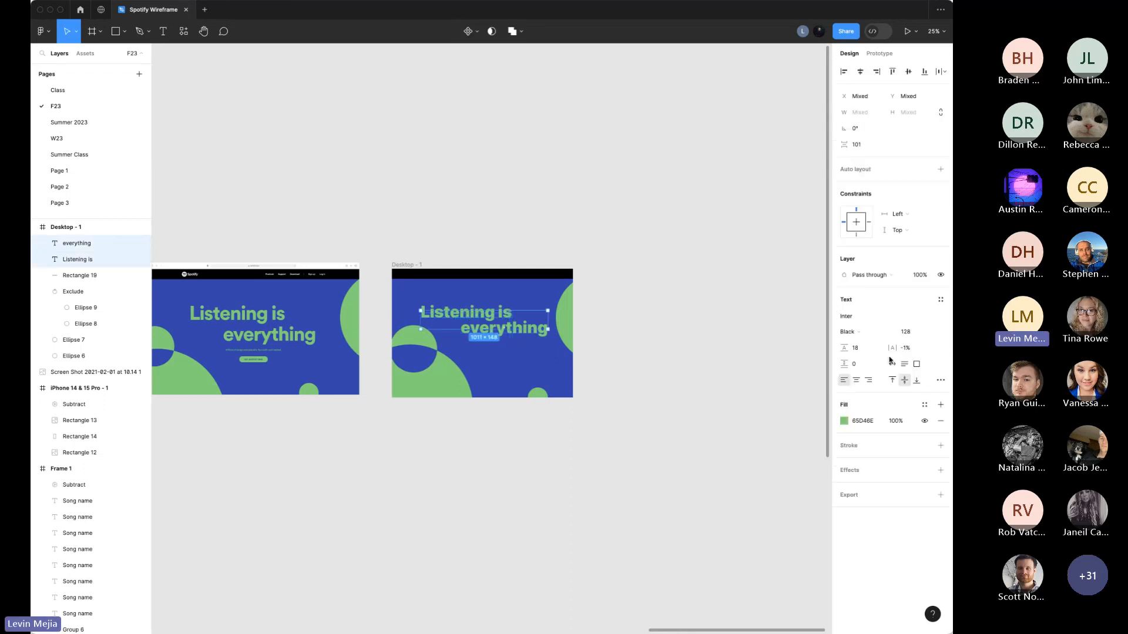
click(932, 333)
click(916, 317)
Step: Move the two headline texts up and closer together near the horizontal centre of the desktop frame
click(506, 295)
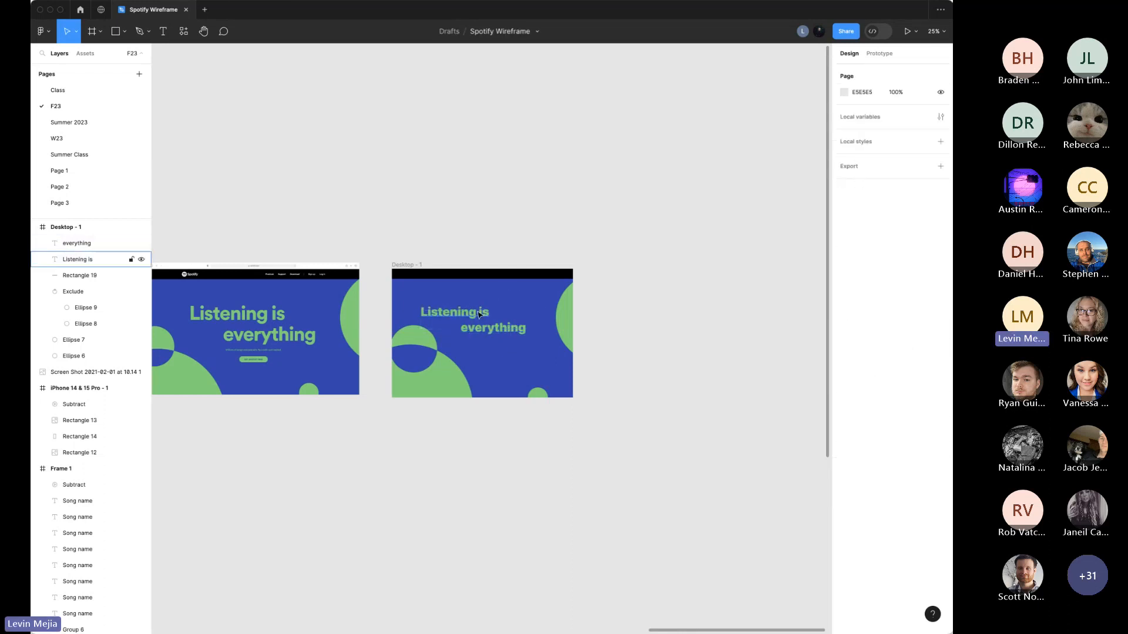
drag(479, 315, 507, 321)
click(510, 361)
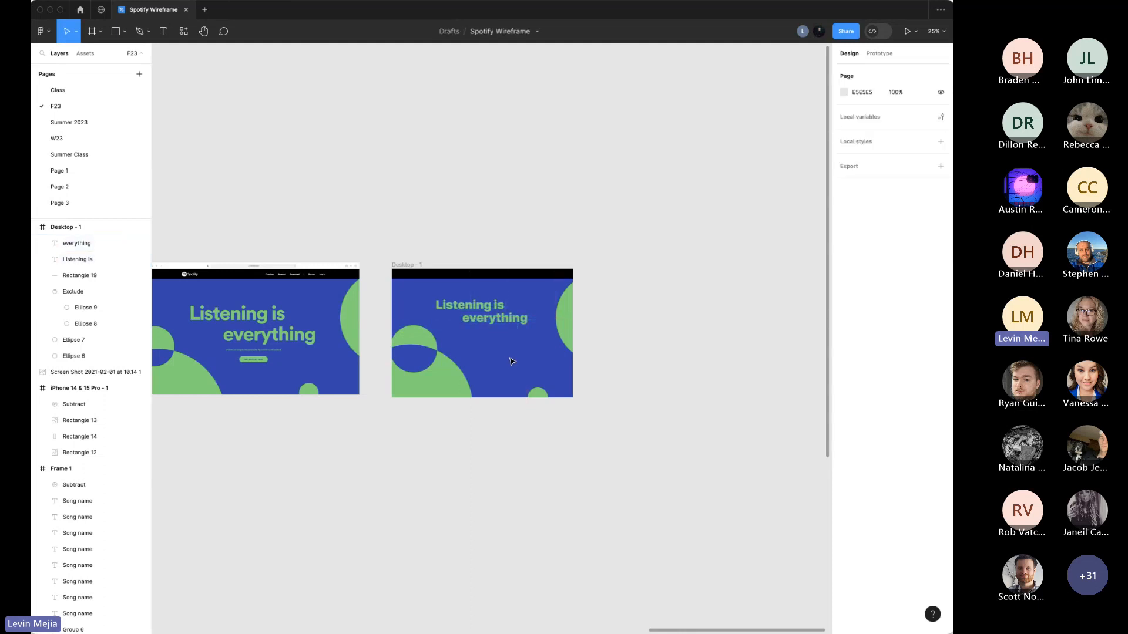
Step: Draw a rectangle about 359 × 79 beneath the headline in the desktop frame for the call-to-action button
drag(206, 336, 365, 414)
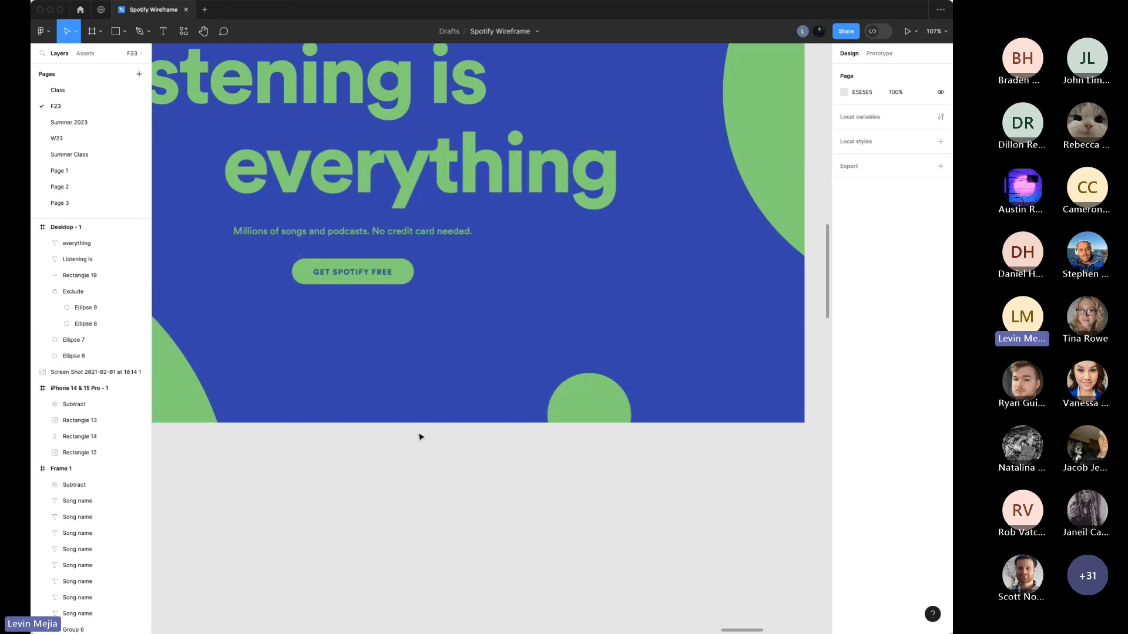
scroll(428, 430, right, 12)
scroll(428, 431, up, 5)
scroll(429, 431, down, 10)
scroll(428, 430, up, 10)
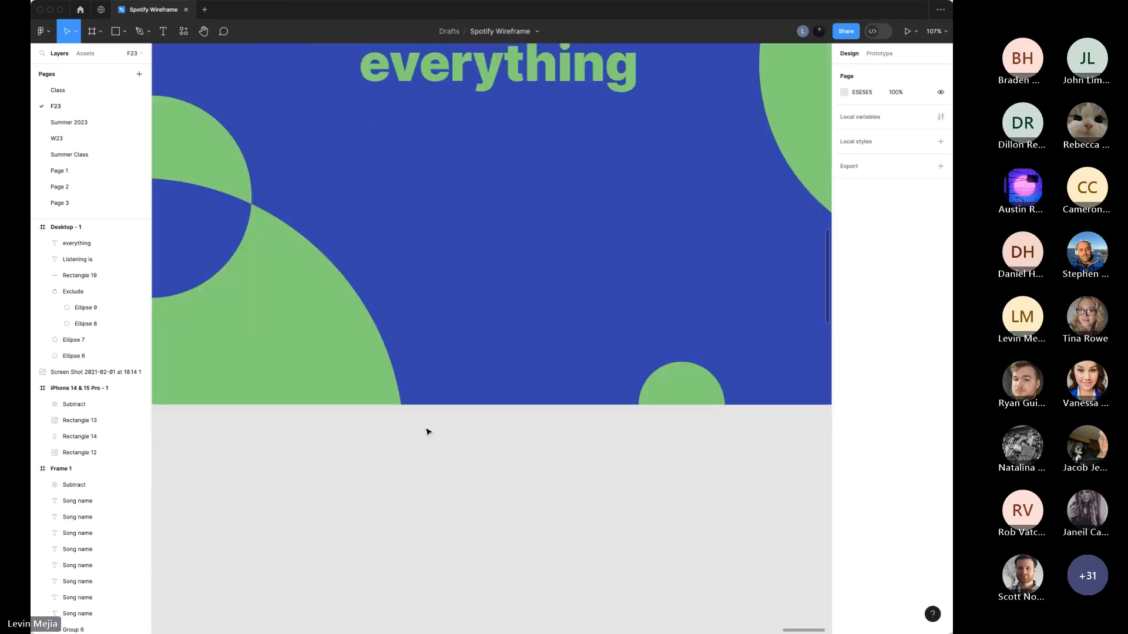
scroll(428, 430, right, 1)
key(r)
mouse_move(341, 294)
mouse_down()
mouse_move(503, 342)
mouse_move(533, 336)
mouse_up()
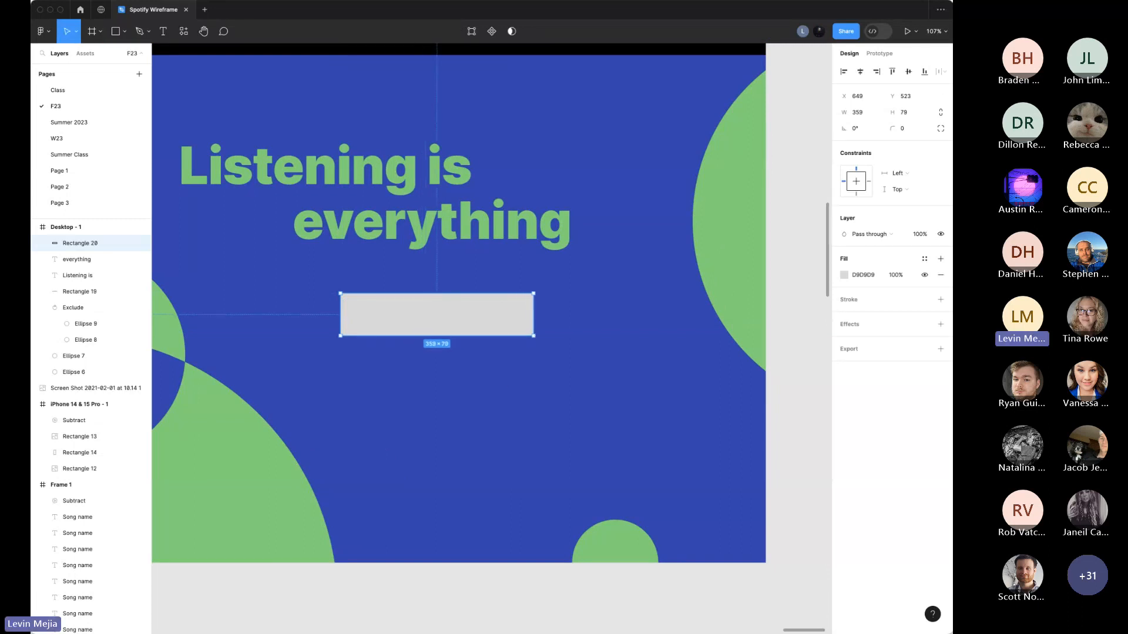
Step: Set the new rectangle's height to 48 and its corner radius to 24
click(920, 111)
text(48)
key(Tab)
click(925, 126)
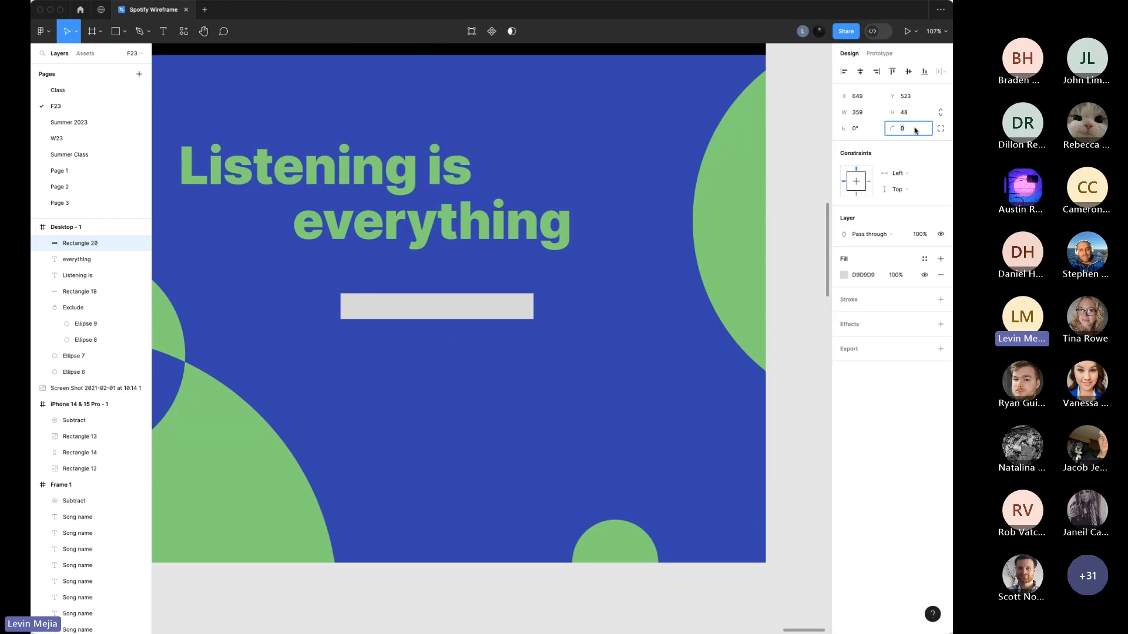
text(24)
key(Tab)
click(617, 345)
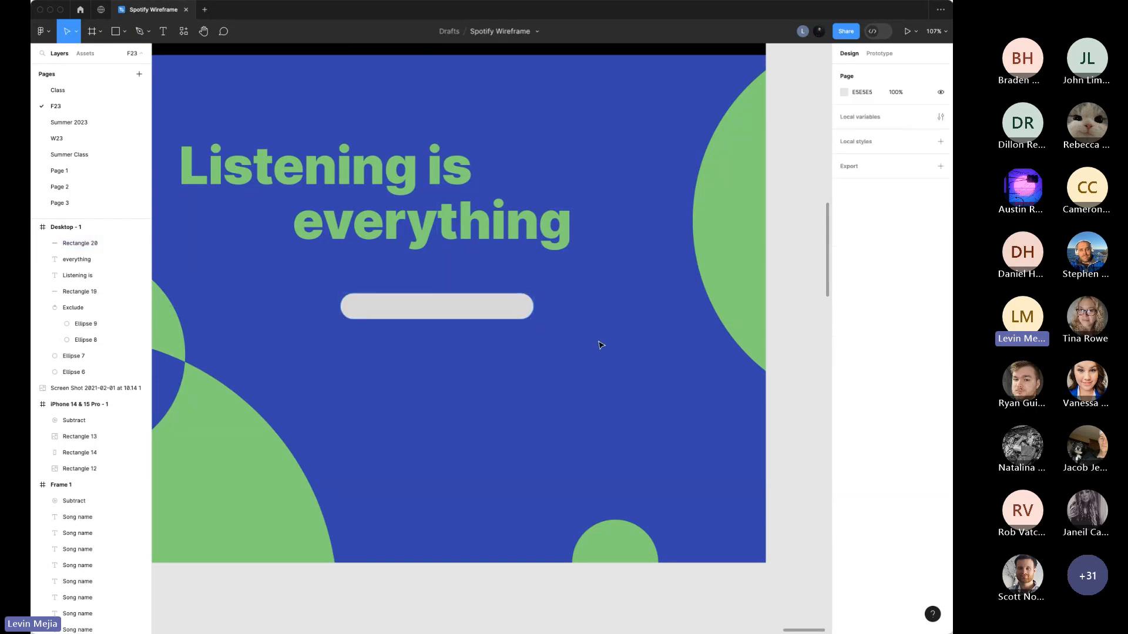
Step: Fill the rounded button rectangle with the design's green, 65D46E, using the colour sampler
click(503, 306)
click(844, 275)
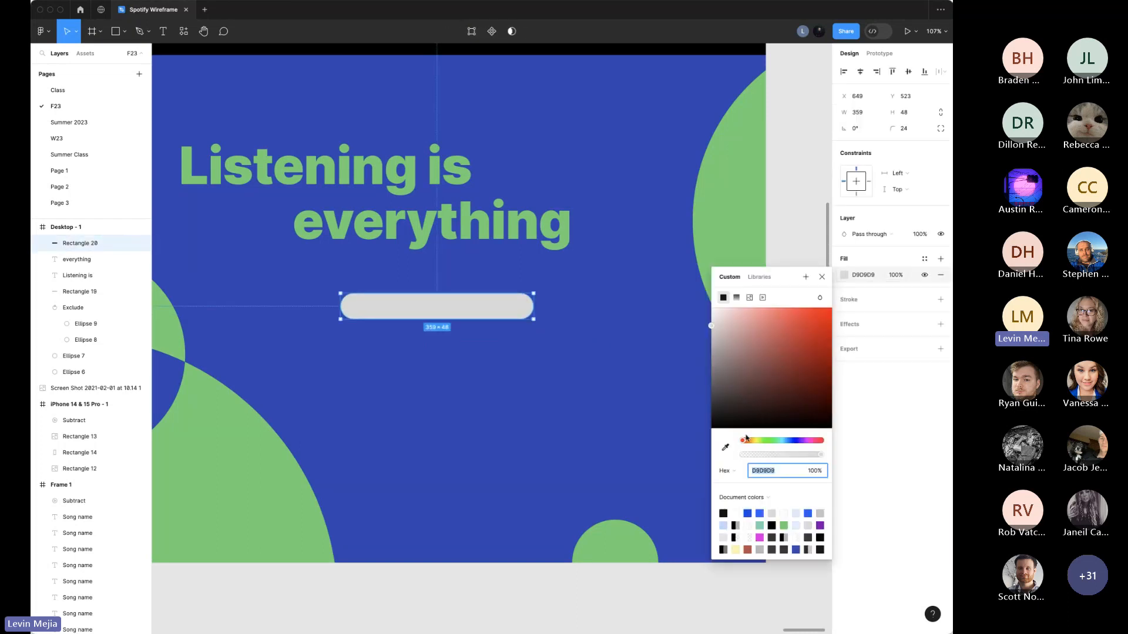
click(726, 450)
click(783, 88)
click(574, 366)
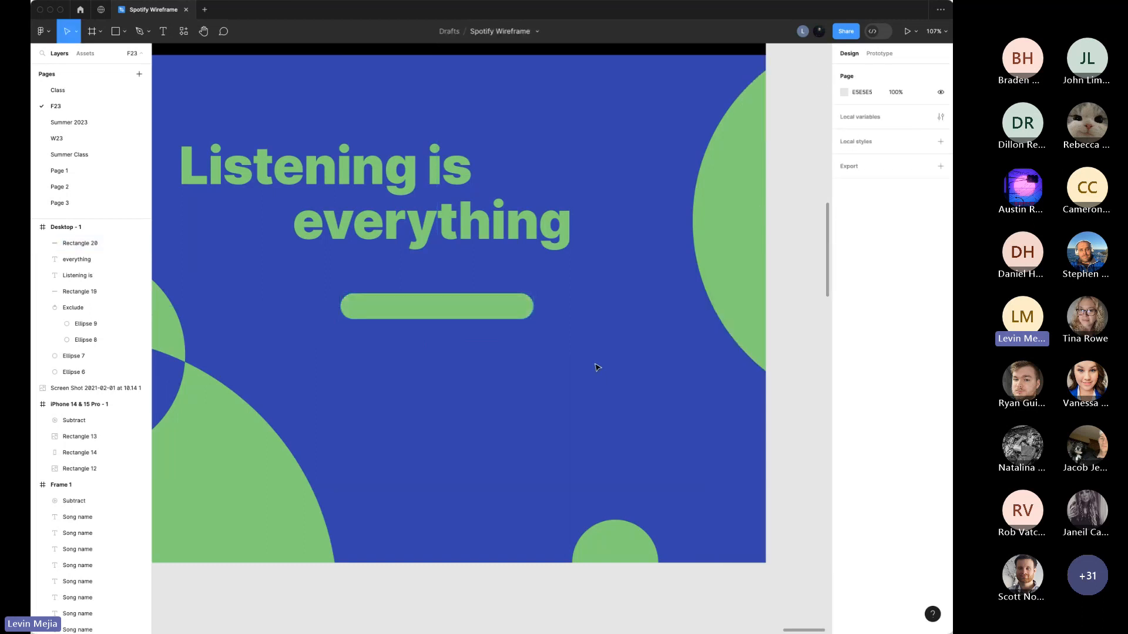
Step: Add a text layer reading "get spotify" on the green button rectangle
key(t)
click(394, 296)
text(get)
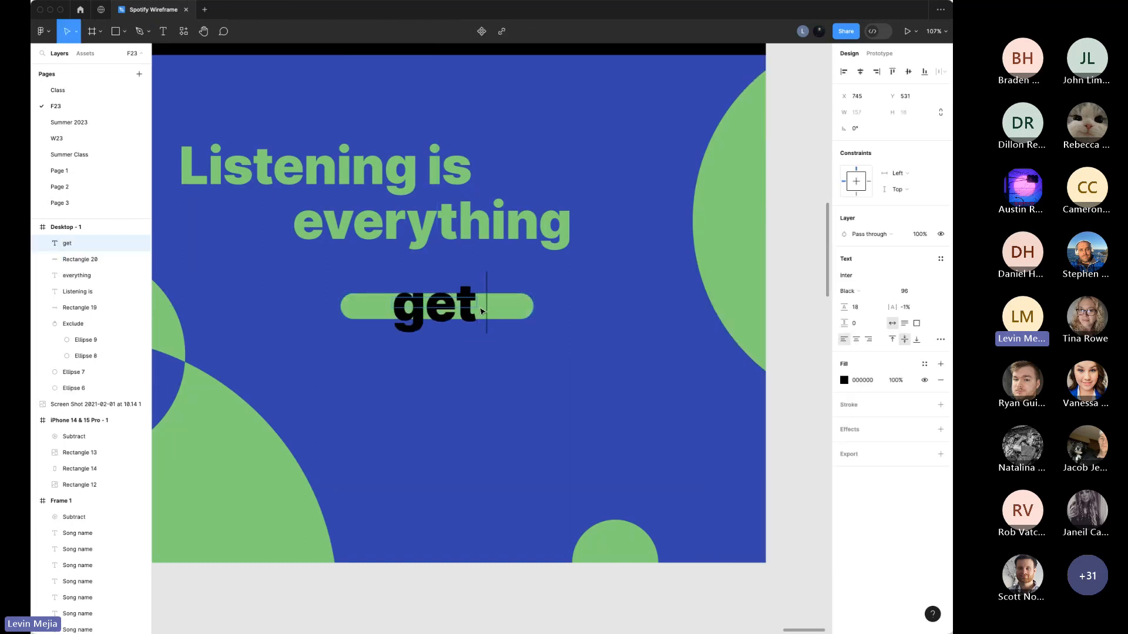
text( tis)
text(sprot)
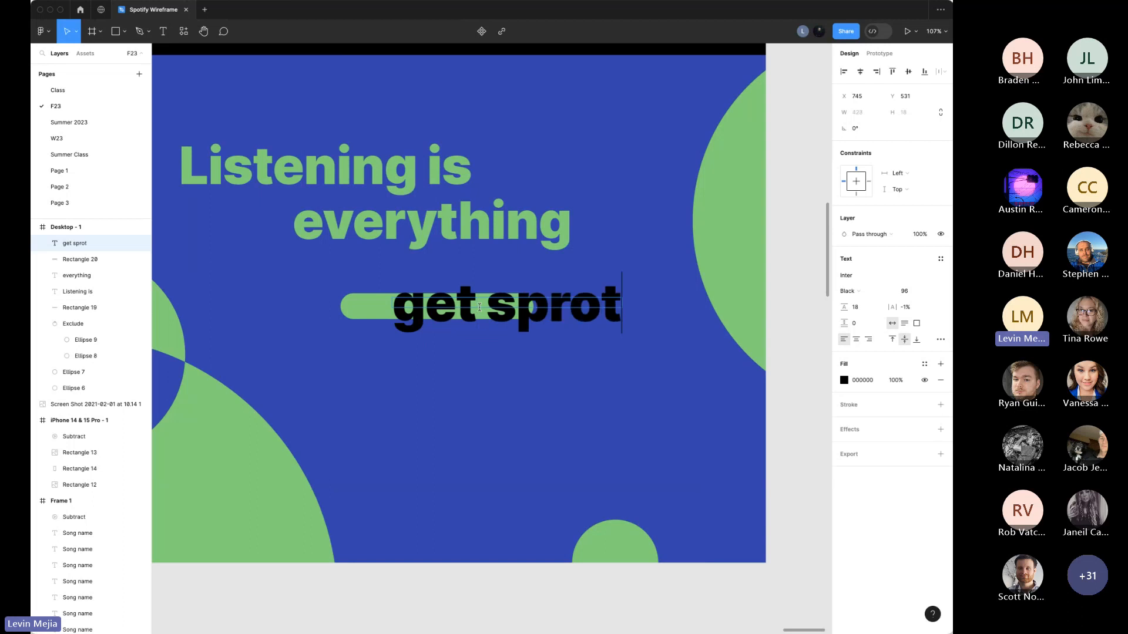
key(BackSpace)
key(BackSpace)
key(BackSpace)
key(BackSpace)
text(prot)
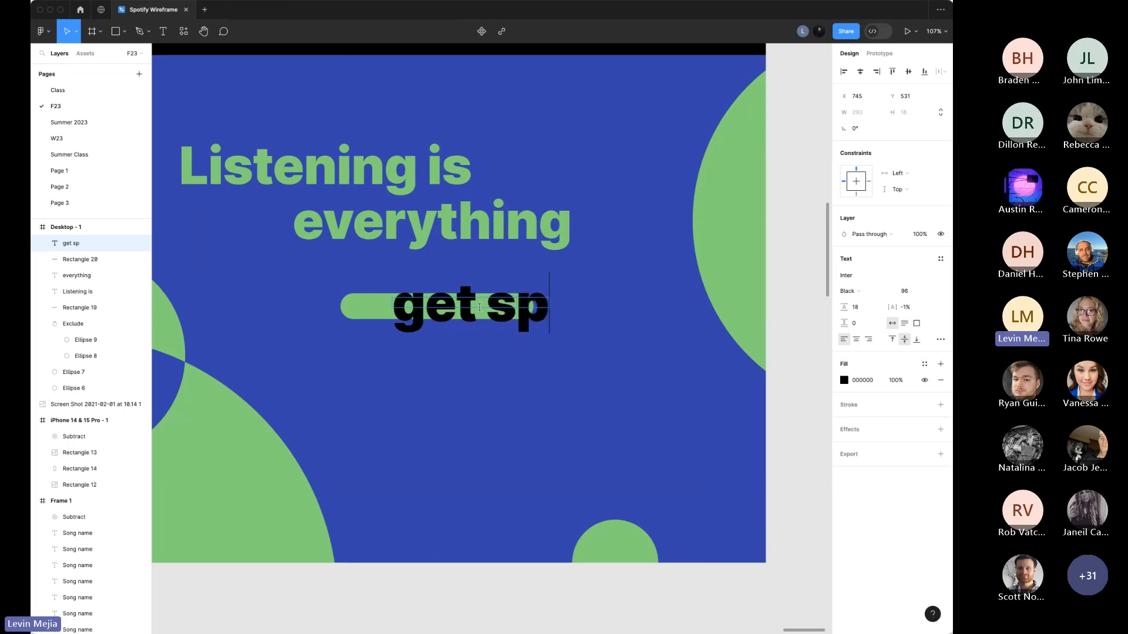
key(BackSpace)
key(BackSpace)
key(BackSpace)
text(ortig)
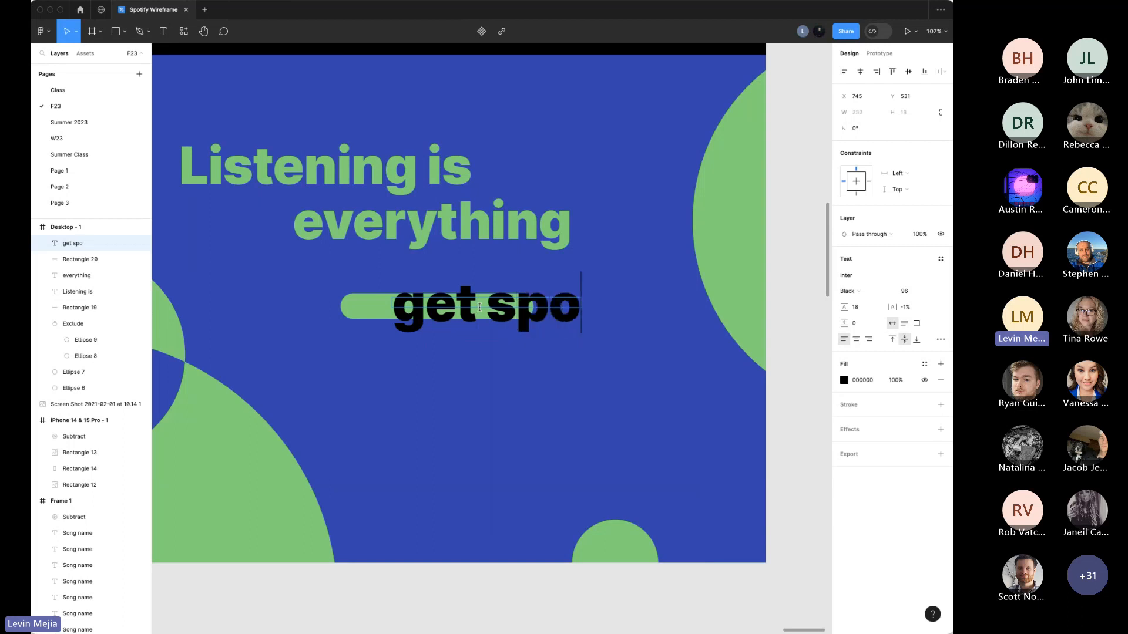
key(BackSpace)
key(BackSpace)
key(BackSpace)
key(BackSpace)
text(tify)
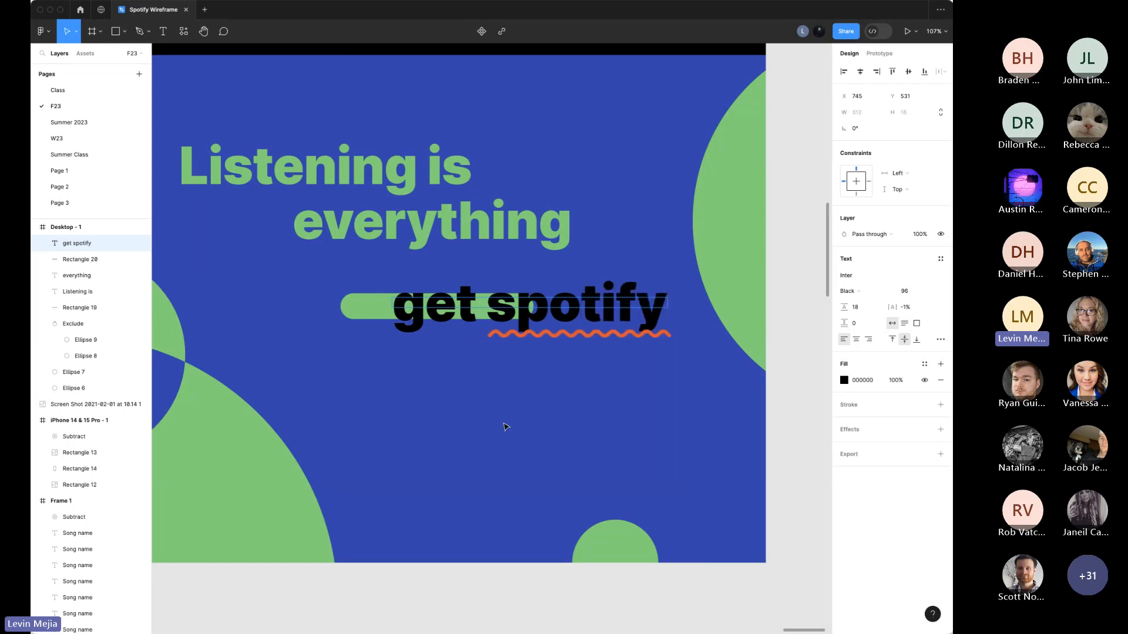
key(Escape)
Step: Set the "get spotify" text to font size 16 and fill it with white, FFFFFF
click(930, 292)
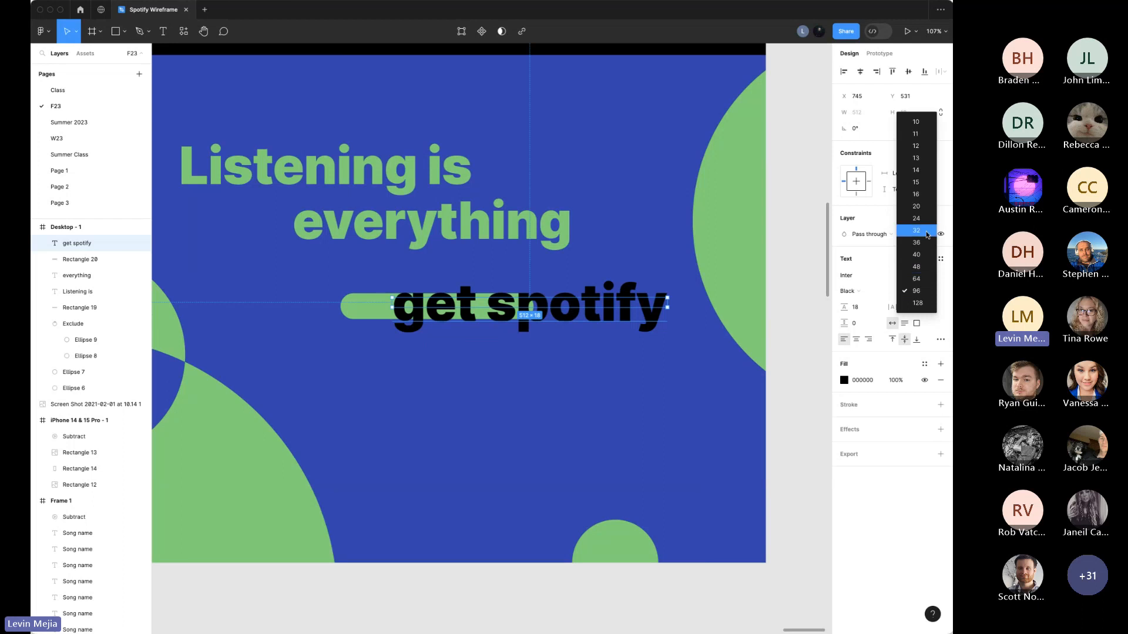
click(924, 195)
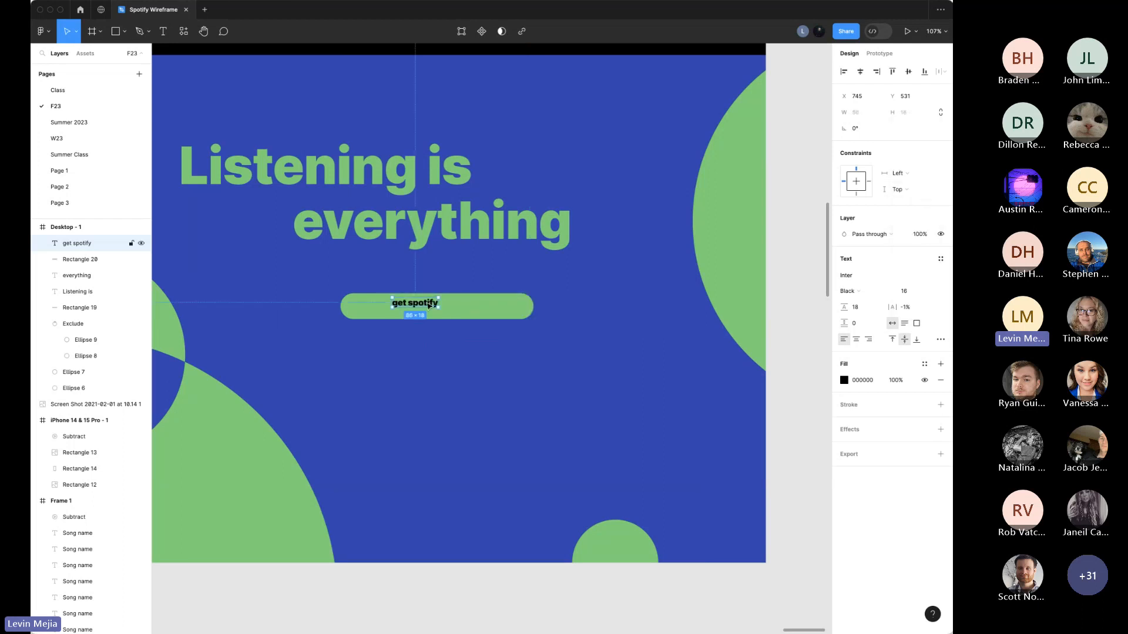
click(846, 381)
text(ffffff)
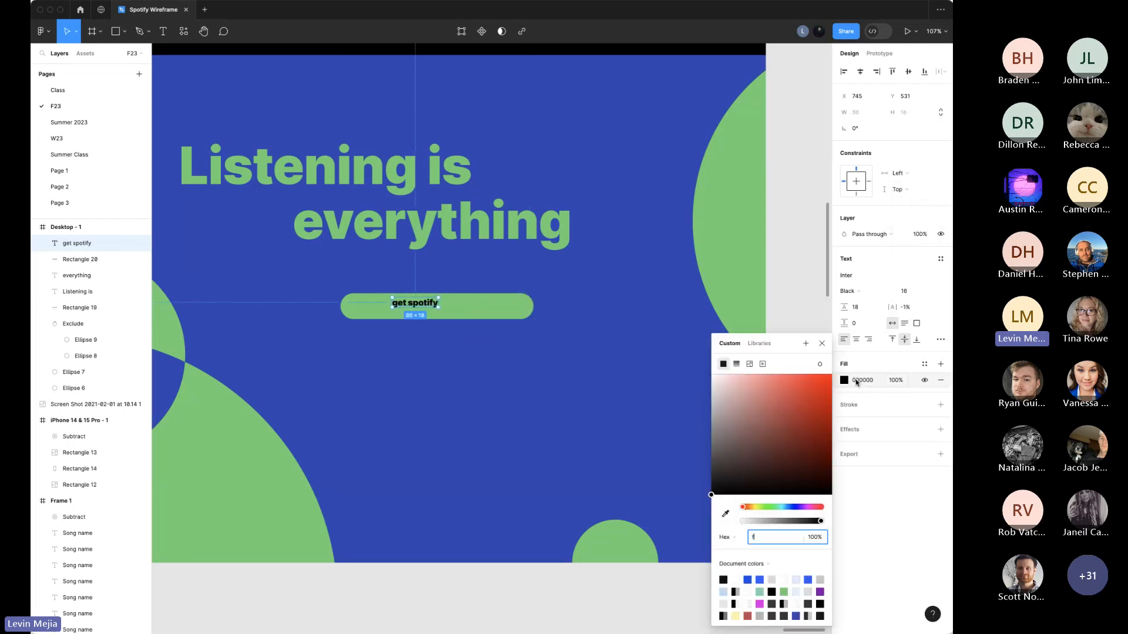
key(Return)
click(541, 407)
Step: Centre the "get spotify" text on the green button shape and set its font weight to Medium
drag(428, 305, 450, 309)
click(848, 292)
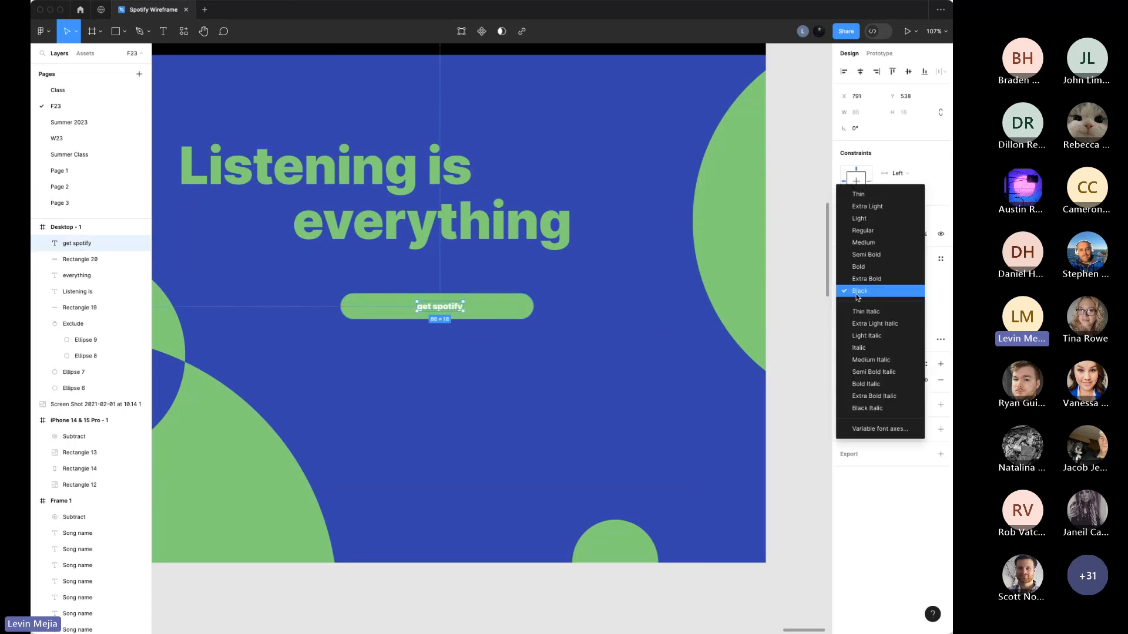
click(855, 244)
click(617, 418)
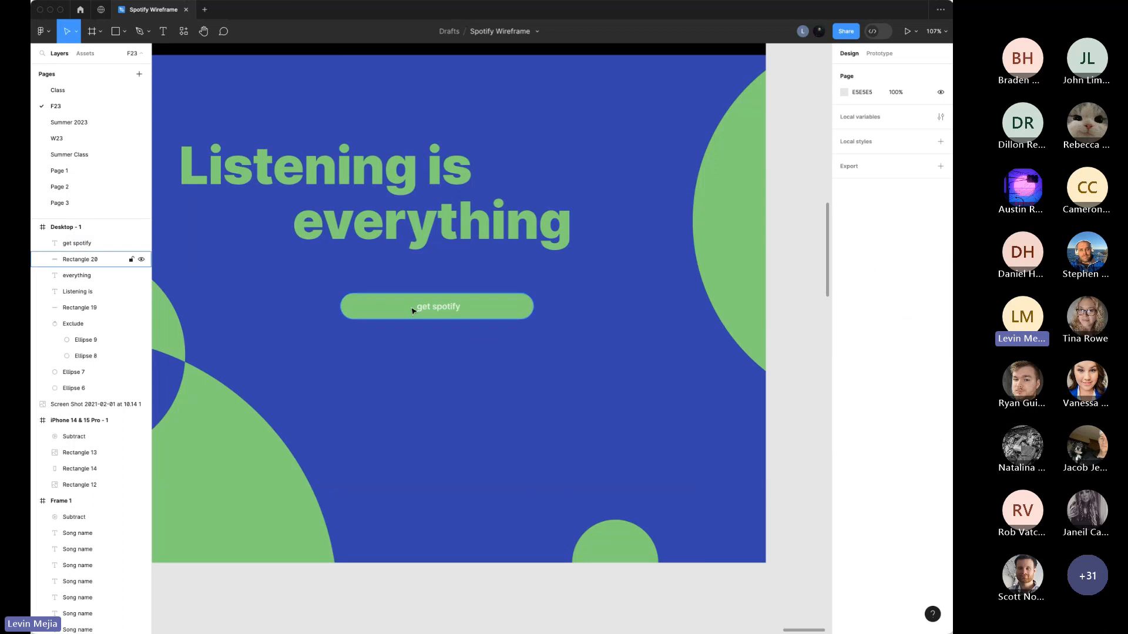
Step: Set the font size of the "get spotify" button text to 24
click(433, 307)
click(932, 293)
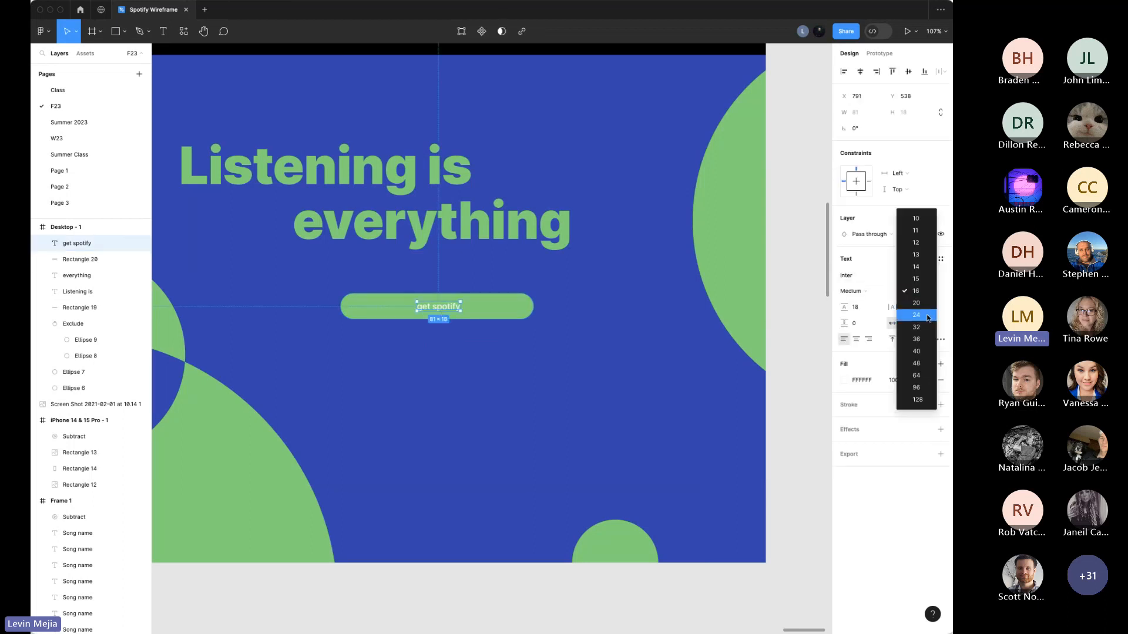
click(916, 315)
click(532, 359)
Step: Combine the green rectangle and the "get spotify" text into one auto layout frame
scroll(531, 360, left, 4)
scroll(532, 360, up, 3)
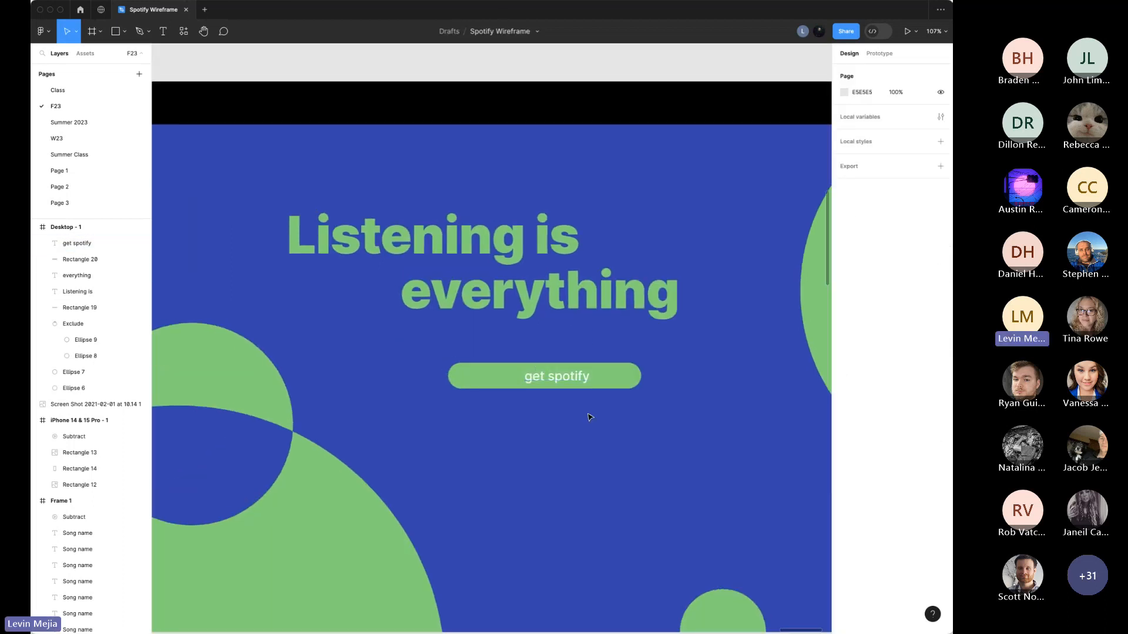
drag(574, 403, 545, 366)
key(shift+a)
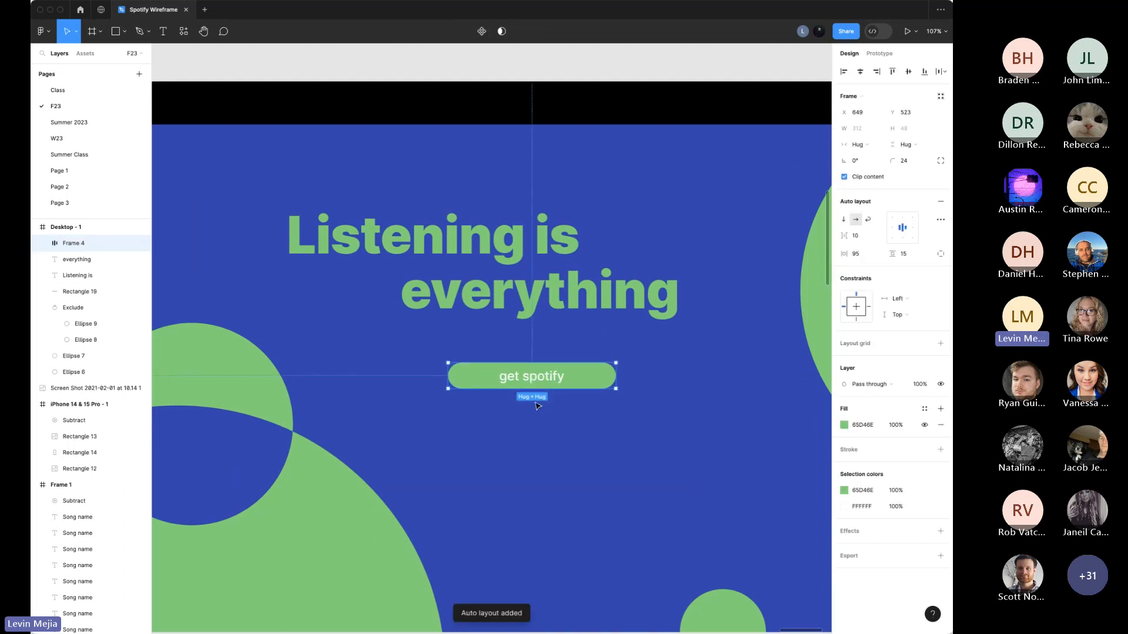
Step: Set the button's auto layout padding to 88 horizontally and 16 vertically
click(861, 257)
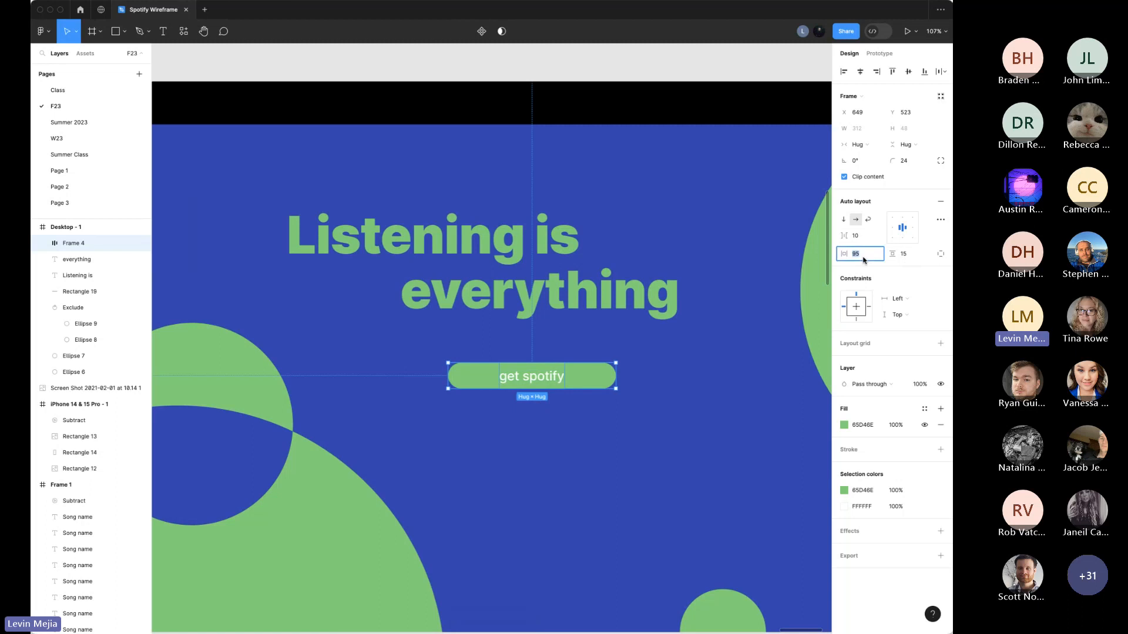
text(88)
key(Return)
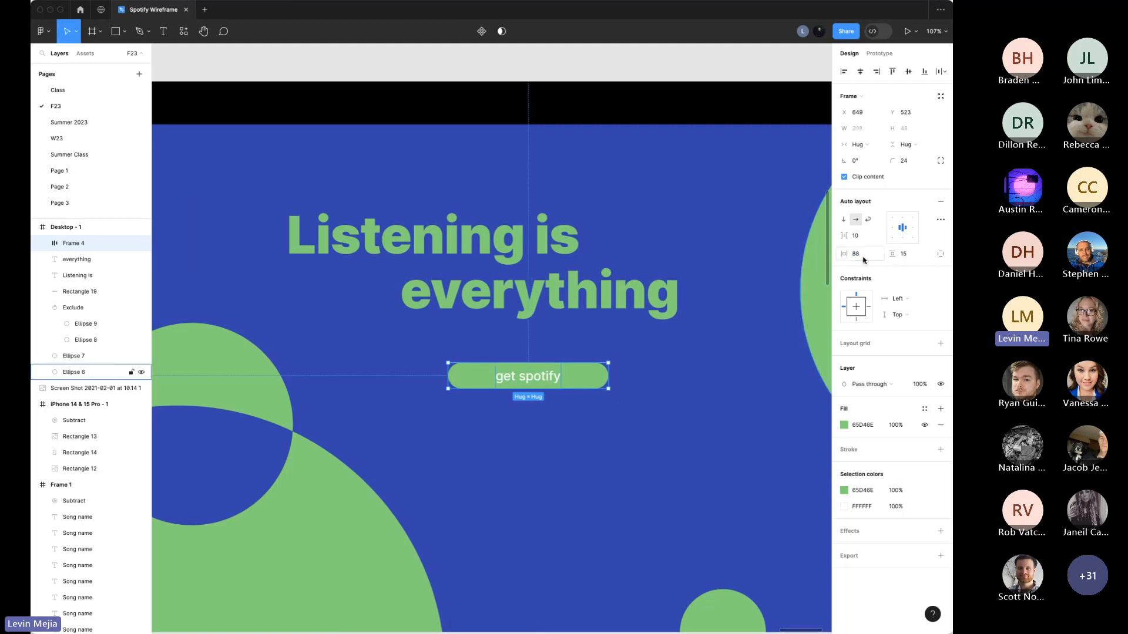
click(914, 260)
text(16)
key(Tab)
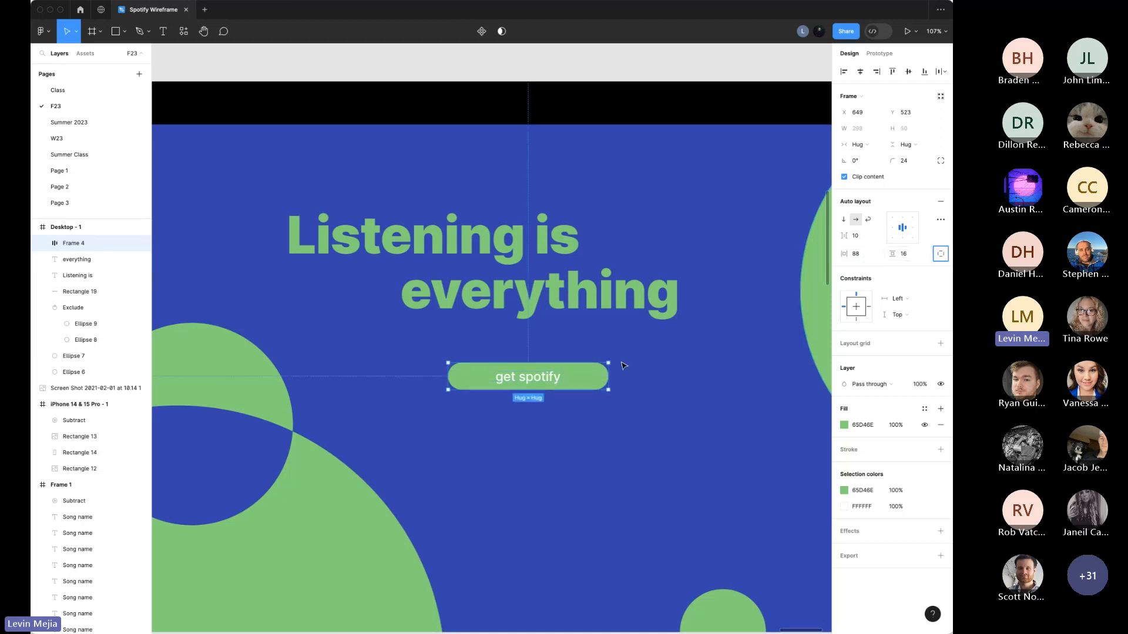
click(621, 451)
Step: Fill the "get spotify" text with the blue 3245B2 sampled from the frame's background
double_click(552, 382)
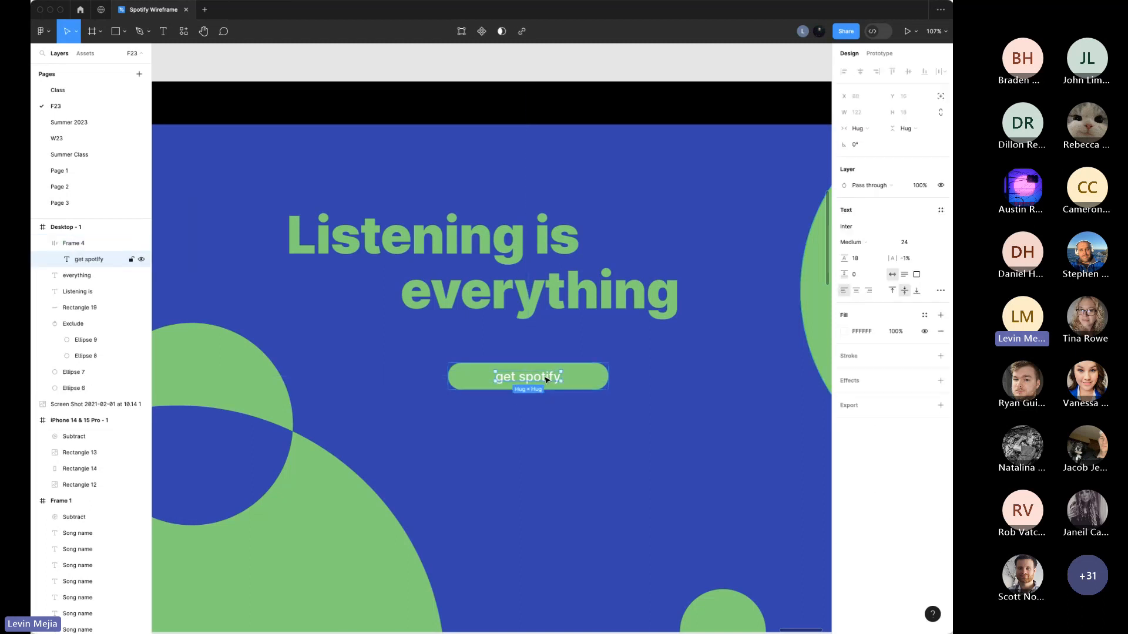
click(845, 332)
click(726, 504)
click(609, 486)
click(604, 511)
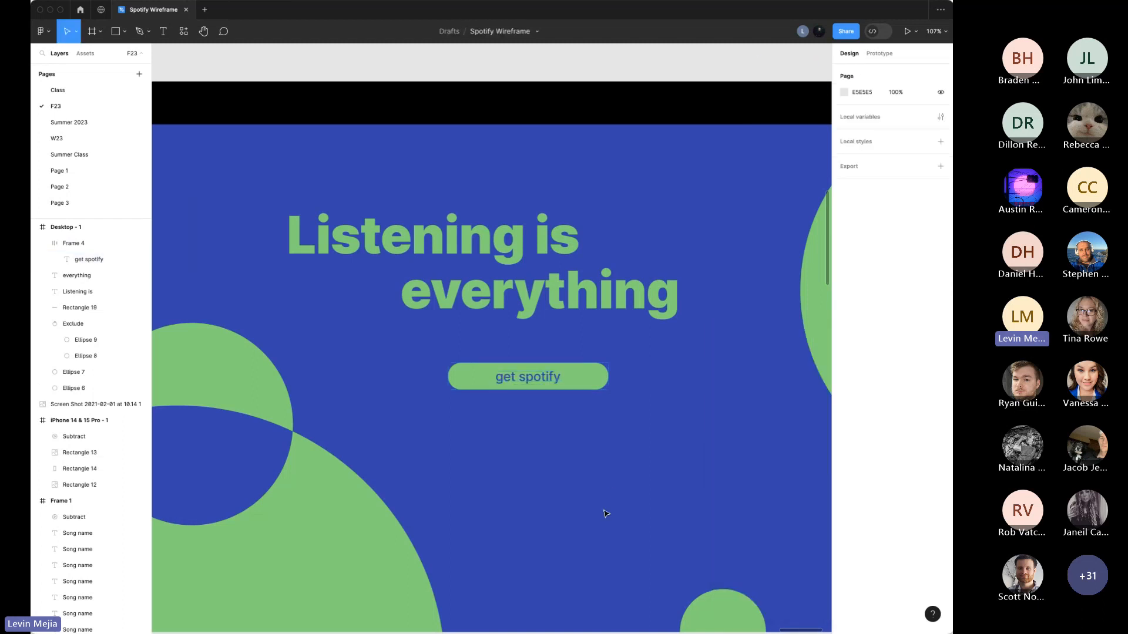
Step: Hide the interface and move the "get spotify" button down and slightly left beneath the headline
click(597, 381)
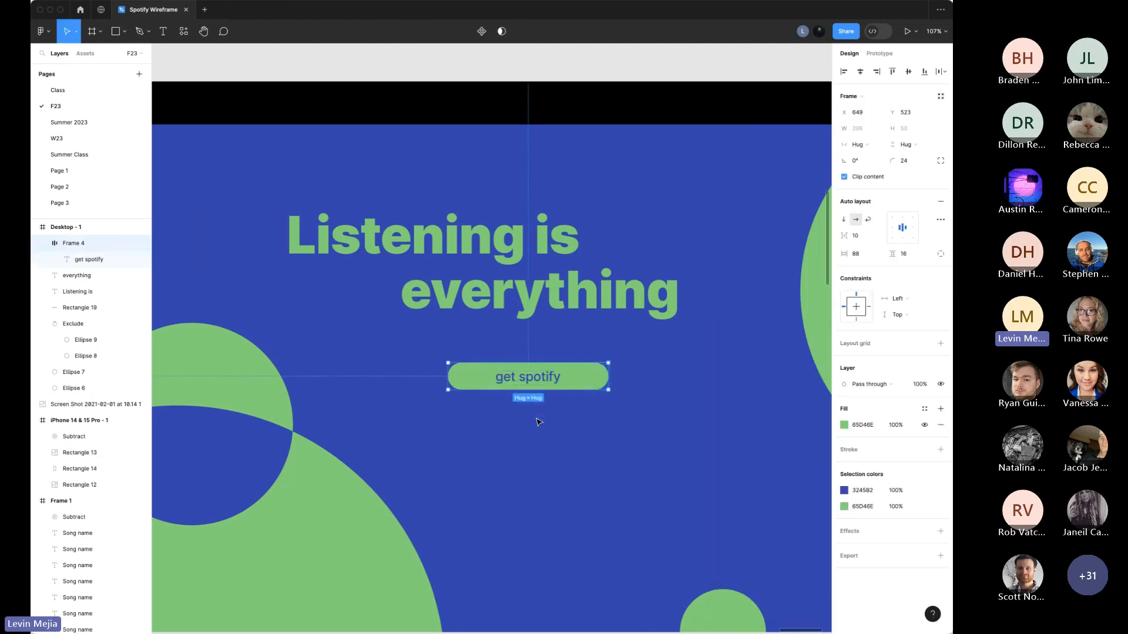
scroll(539, 422, down, 5)
key(super+backslash)
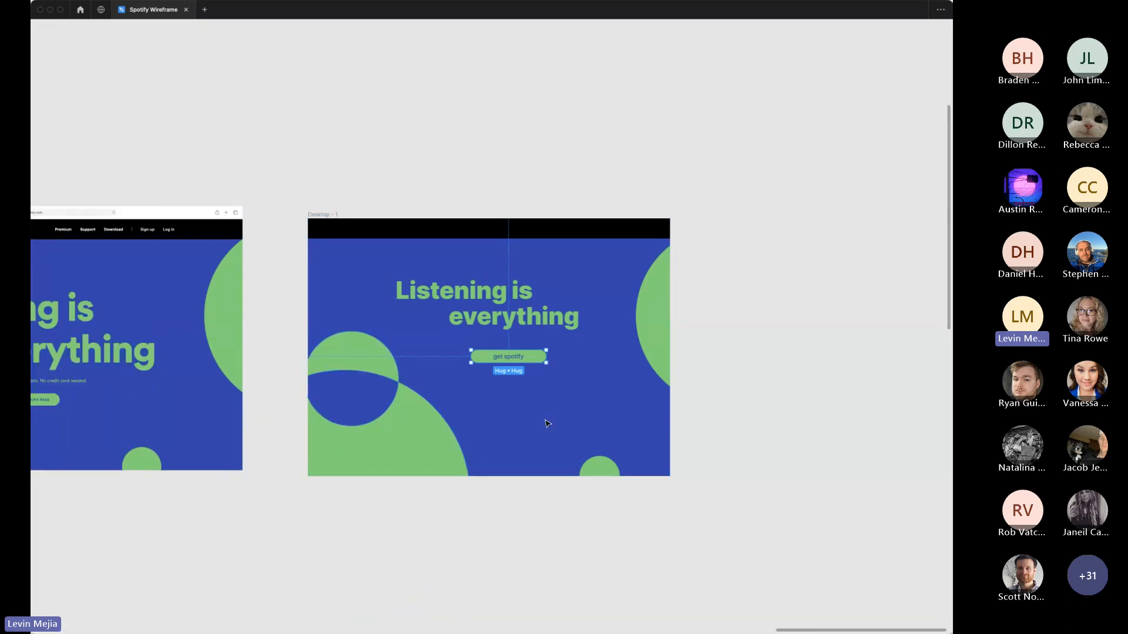
scroll(547, 423, left, 6)
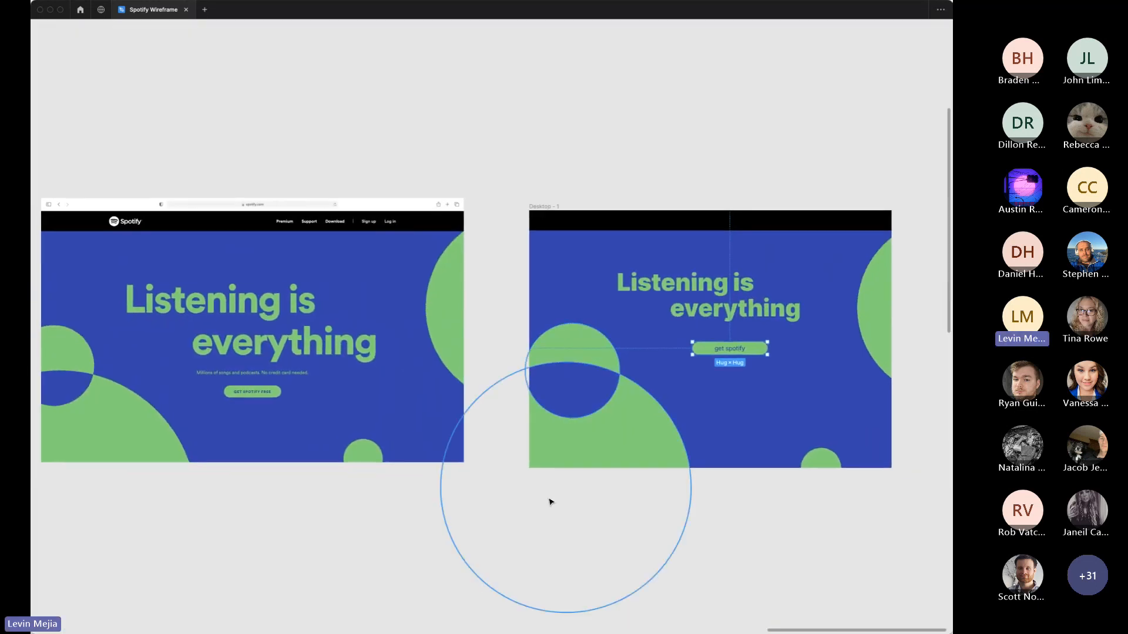
drag(733, 350, 724, 373)
Step: Move the headline texts and the overlapping circles together slightly down and left
click(697, 333)
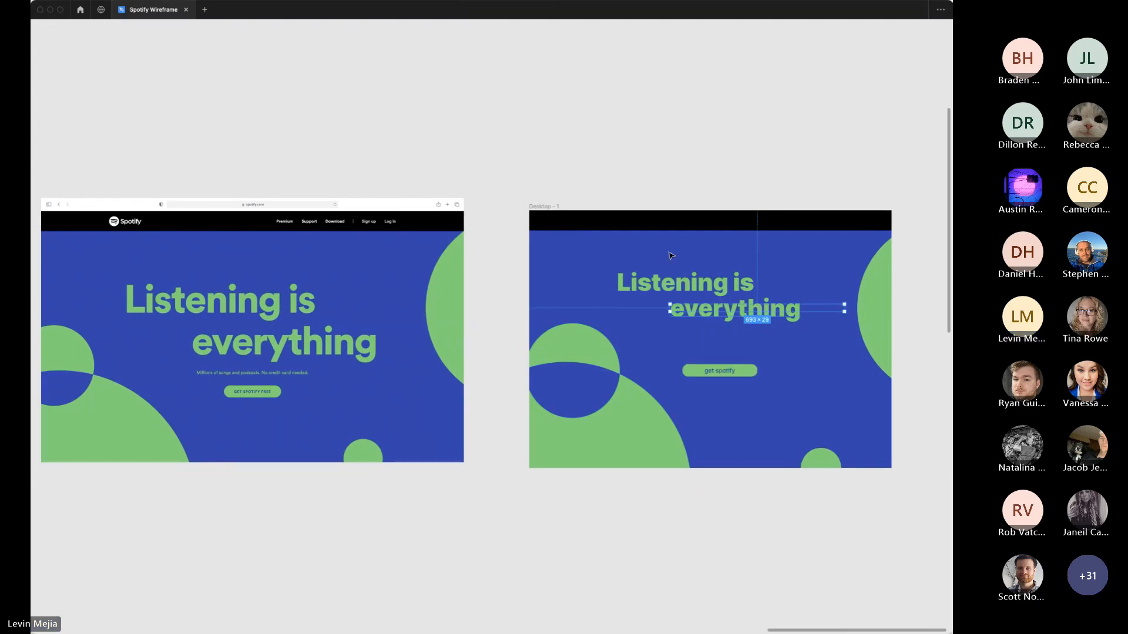
drag(669, 253, 735, 316)
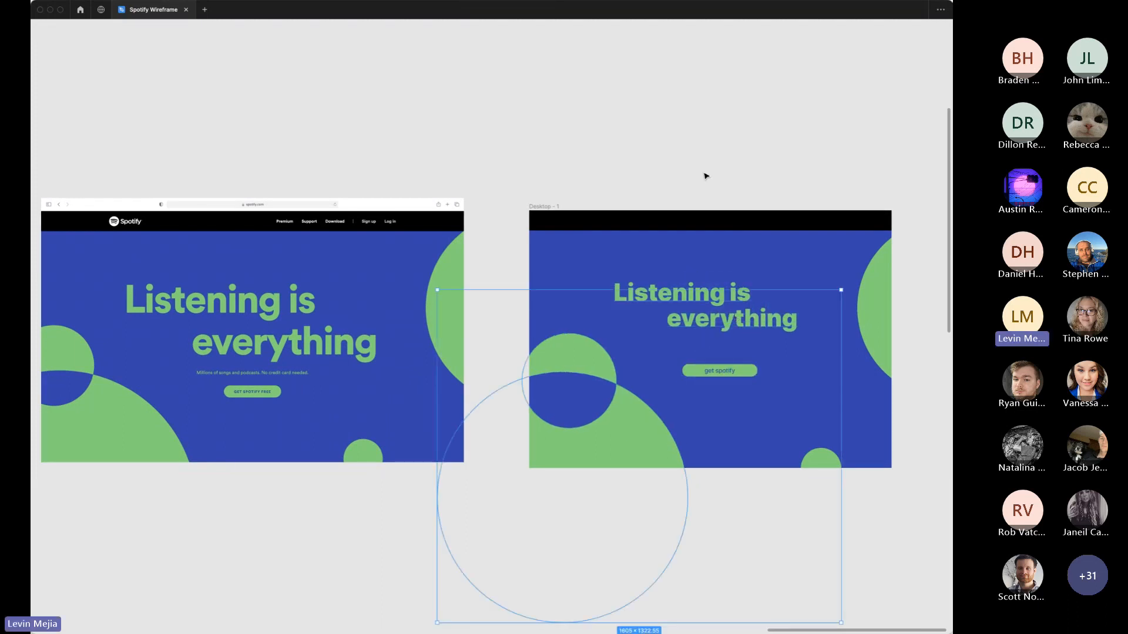
click(705, 175)
Step: Scale both headline texts up together to about 1078 × 152 above the button
click(777, 323)
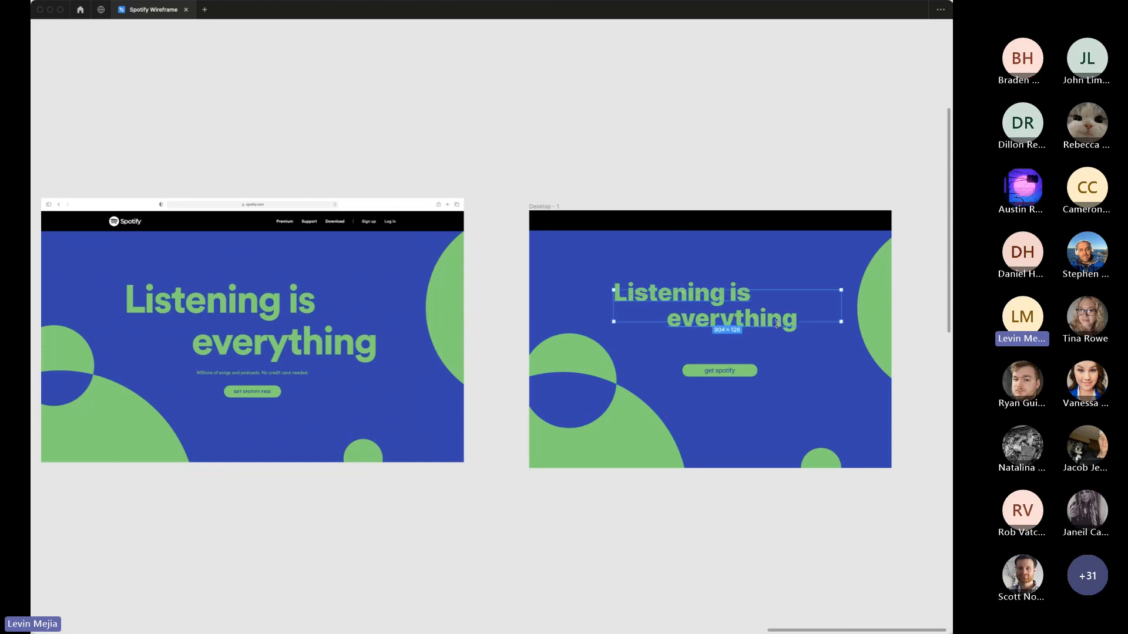
mouse_move(841, 290)
mouse_down()
mouse_move(858, 276)
mouse_move(835, 288)
mouse_up()
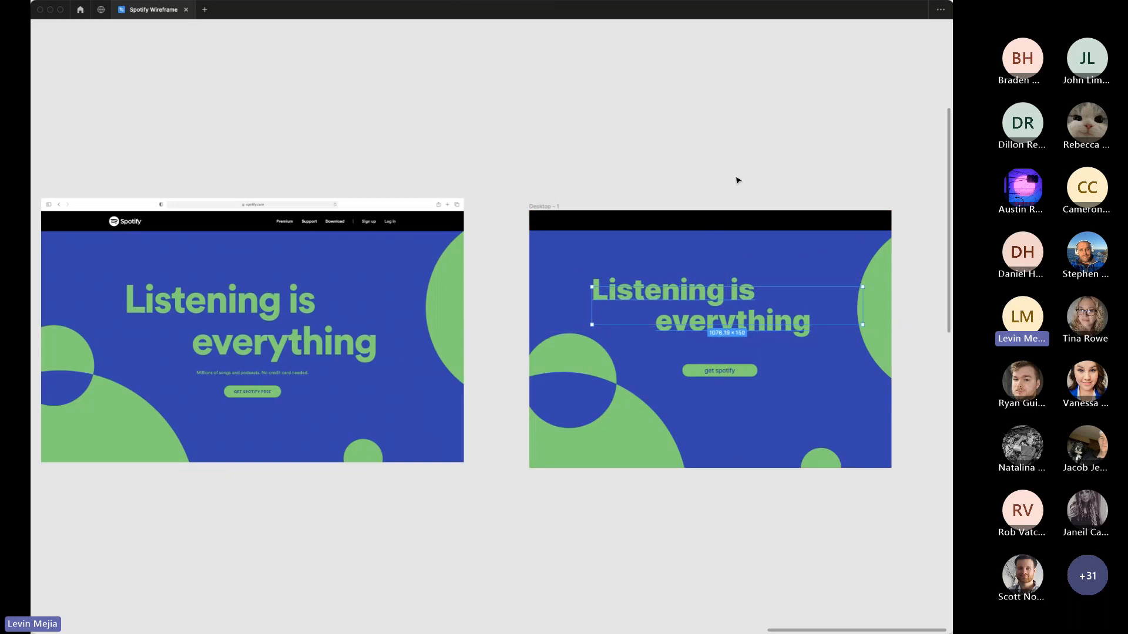
Step: Move the "get spotify" button slightly down and left beneath the headline
click(738, 181)
scroll(736, 192, down, 3)
scroll(736, 192, left, 3)
scroll(736, 193, down, 3)
scroll(737, 193, right, 2)
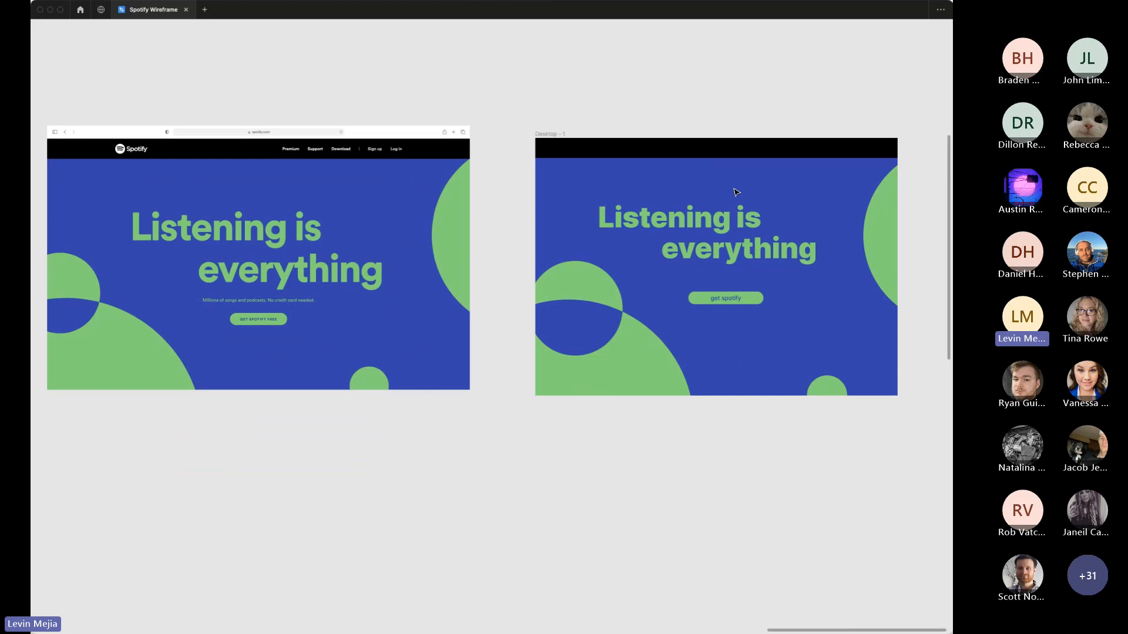
drag(743, 297, 740, 303)
Step: Add a white text line reading "more text here" between the word "everything" and the button
click(744, 280)
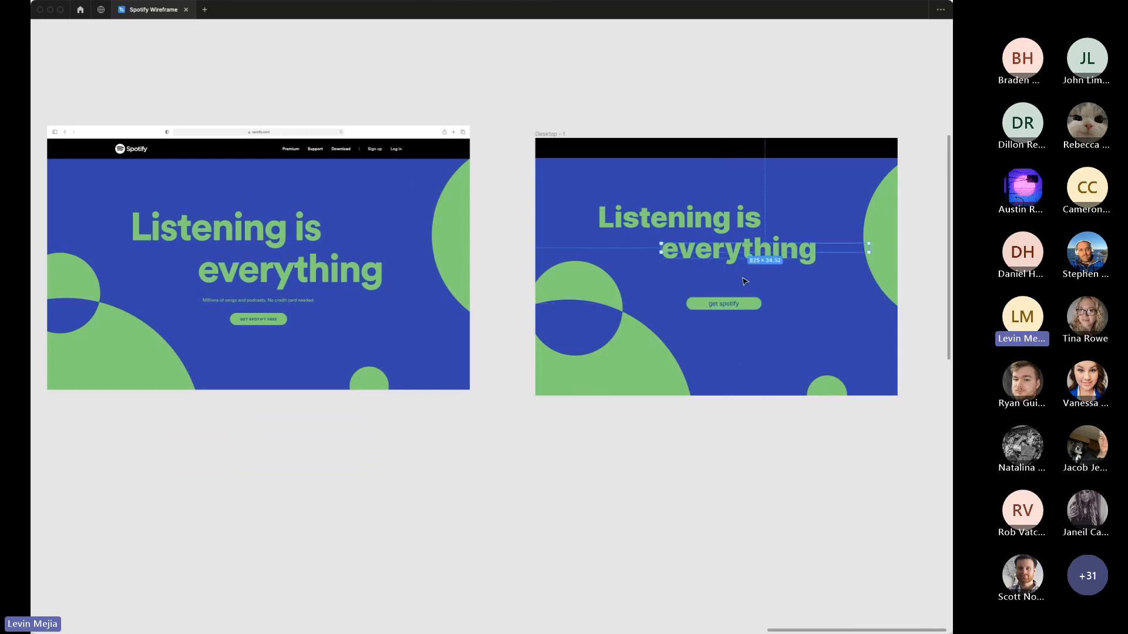
click(681, 283)
text(more text here)
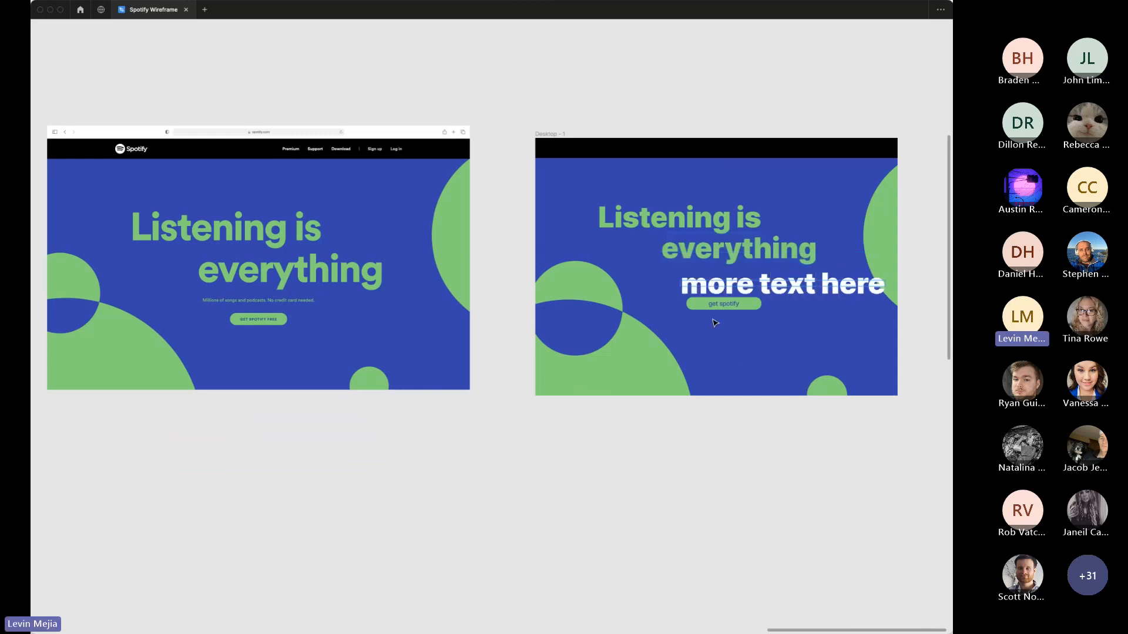
click(755, 416)
Step: Show the interface again and move the overlapping circles shape left and slightly down in the desktop frame
key(super+backslash)
scroll(701, 421, right, 5)
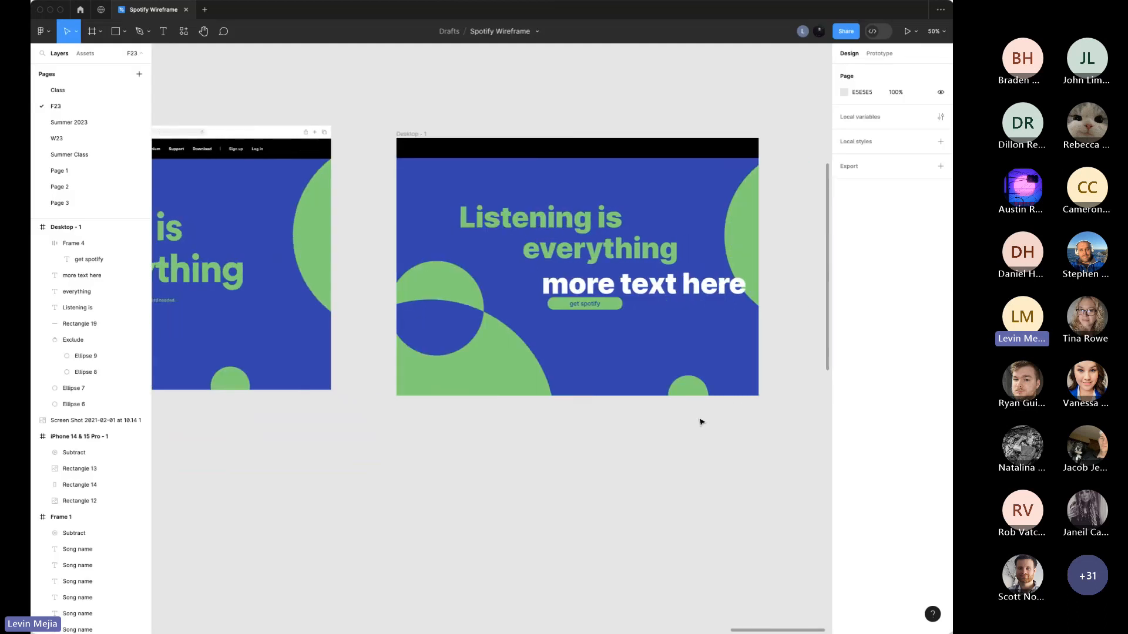
drag(487, 342, 461, 345)
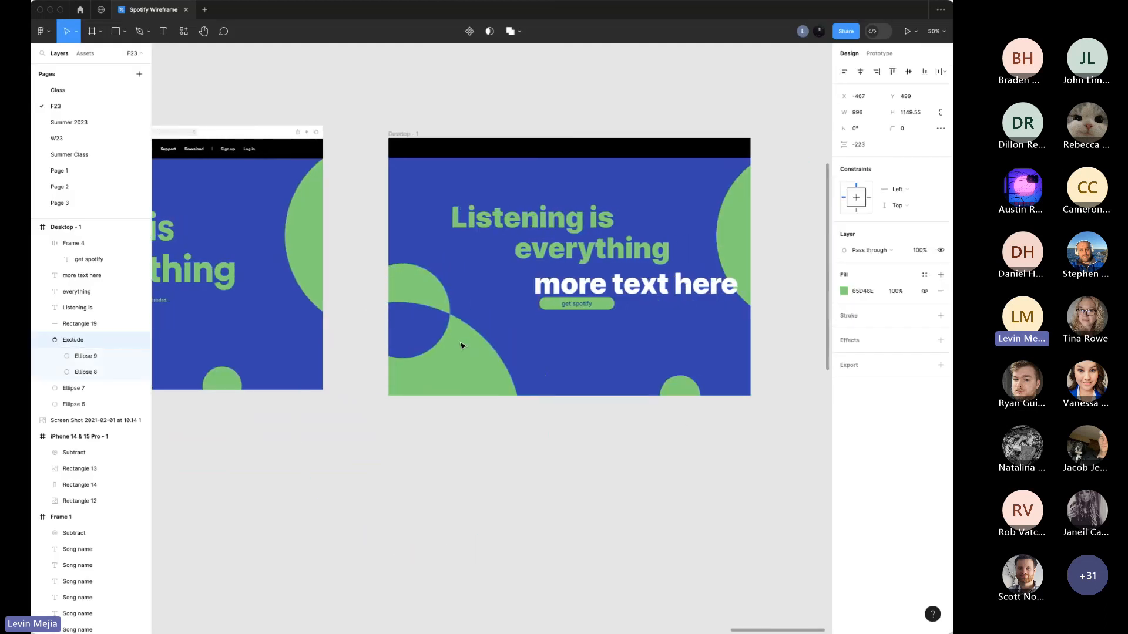
Step: Move "more text here" left and slightly up above the button, and format it as Regular, size 24, centre-aligned
click(686, 296)
drag(686, 287, 617, 284)
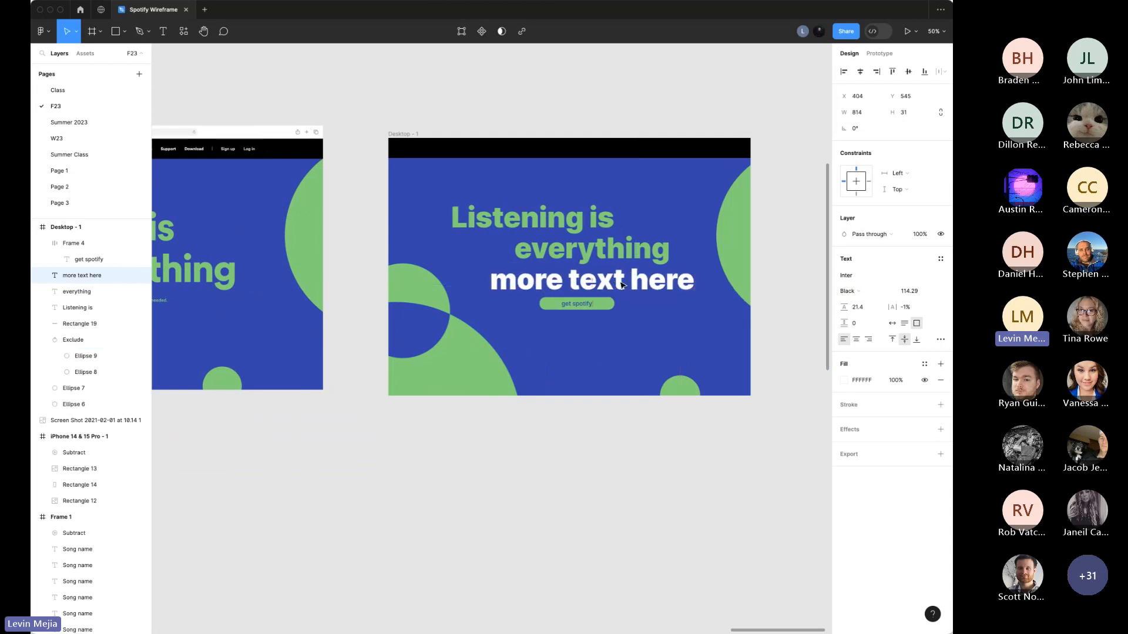
click(872, 295)
click(890, 230)
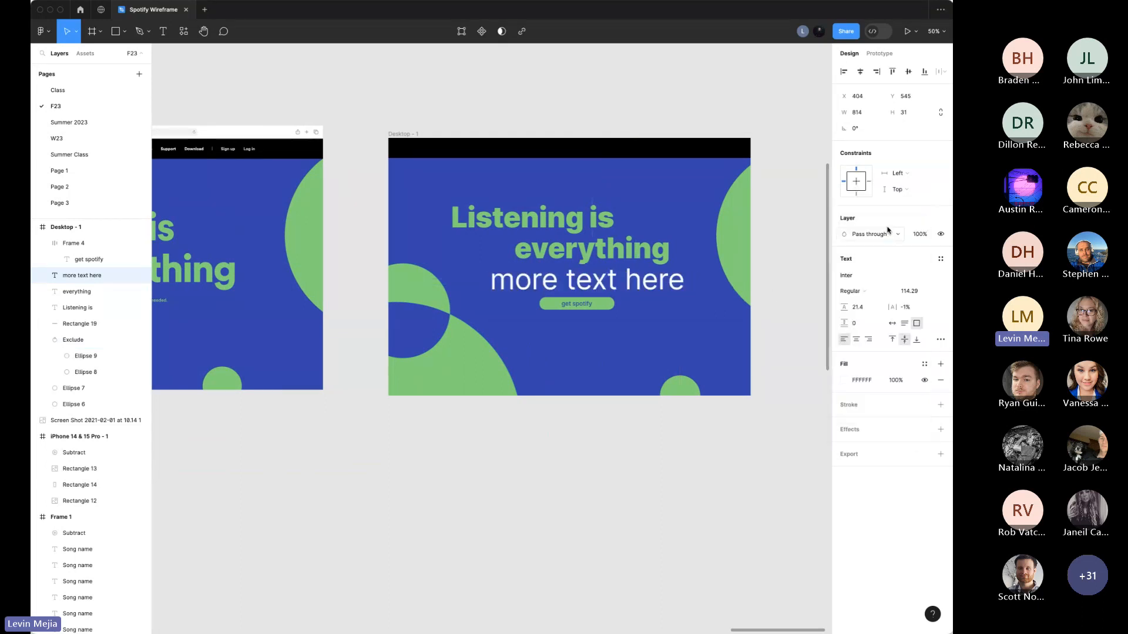
click(930, 292)
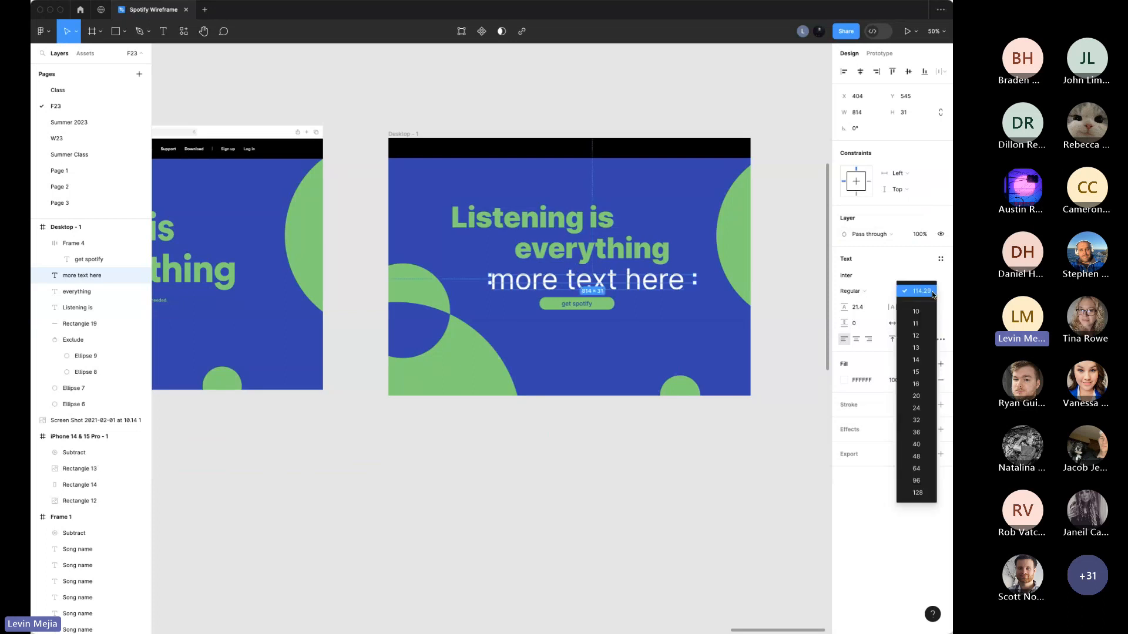
click(928, 412)
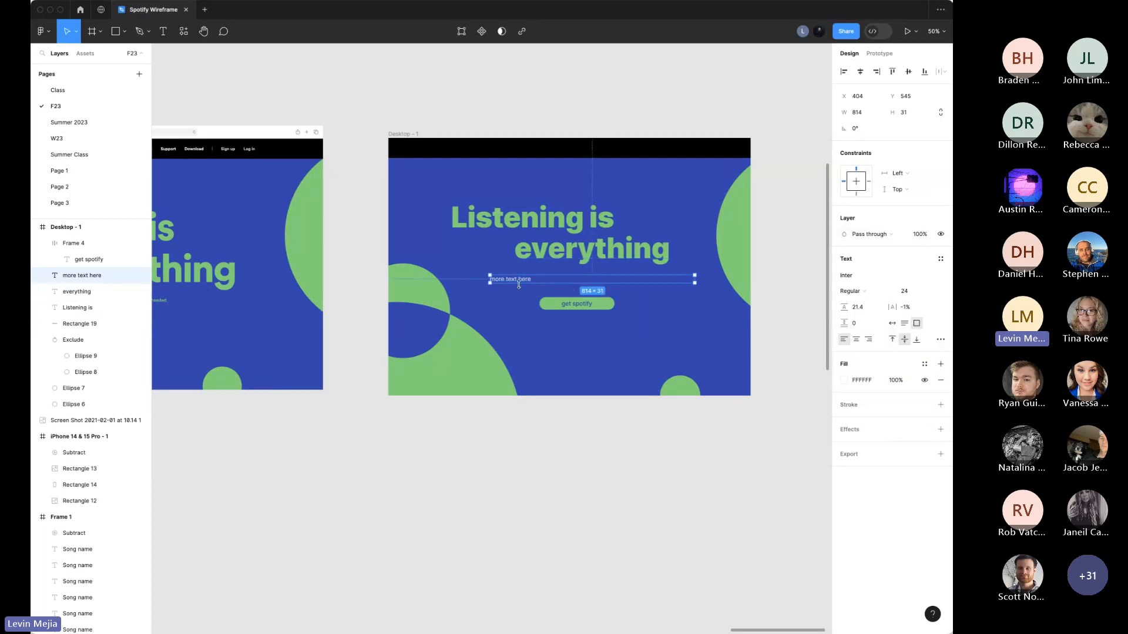
click(856, 339)
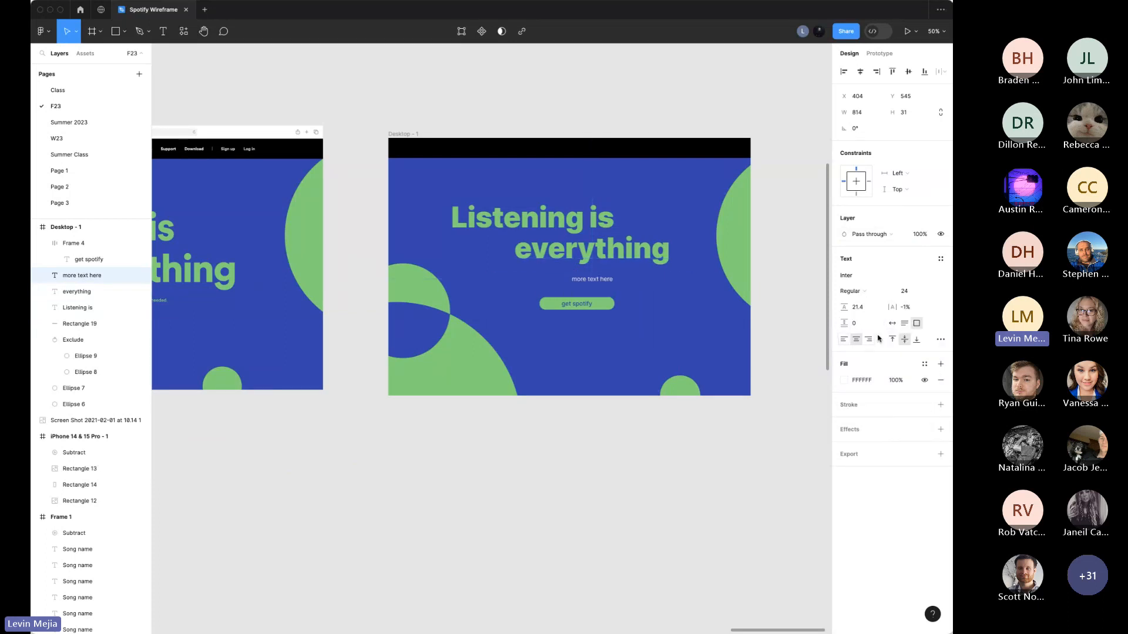
Step: Fill the "more text here" text with the green 65D46E sampled from the large circle at the frame's right edge
click(846, 381)
click(726, 514)
click(742, 243)
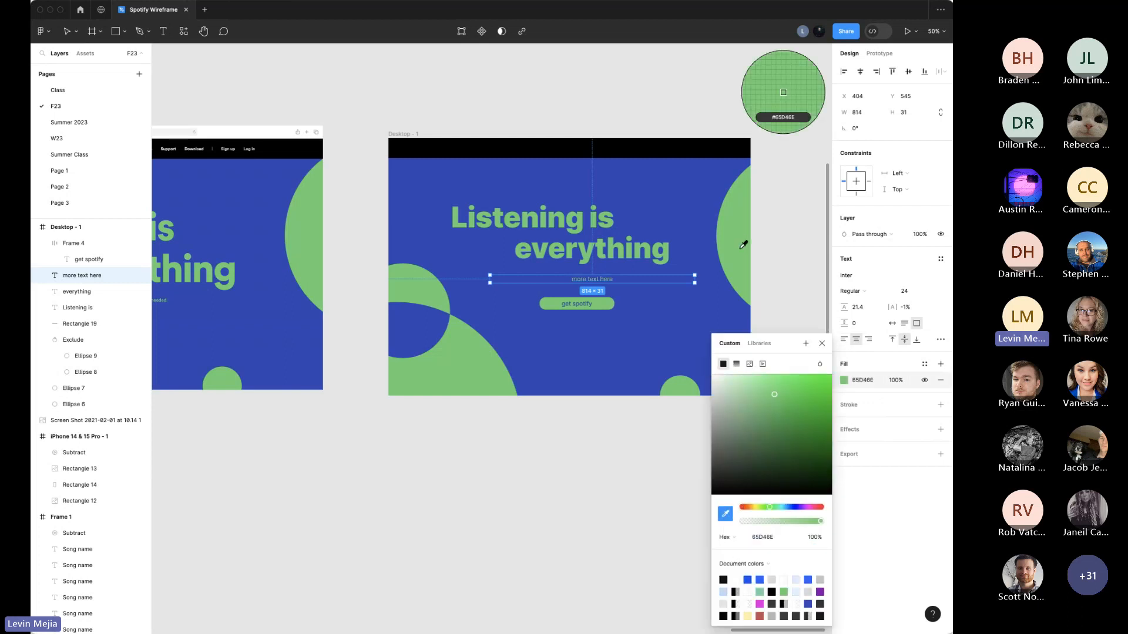
click(808, 276)
Step: Centre the "more text here" line and the "get spotify" button horizontally in the frame, and hide the interface
drag(604, 283, 580, 308)
click(799, 318)
key(super+backslash)
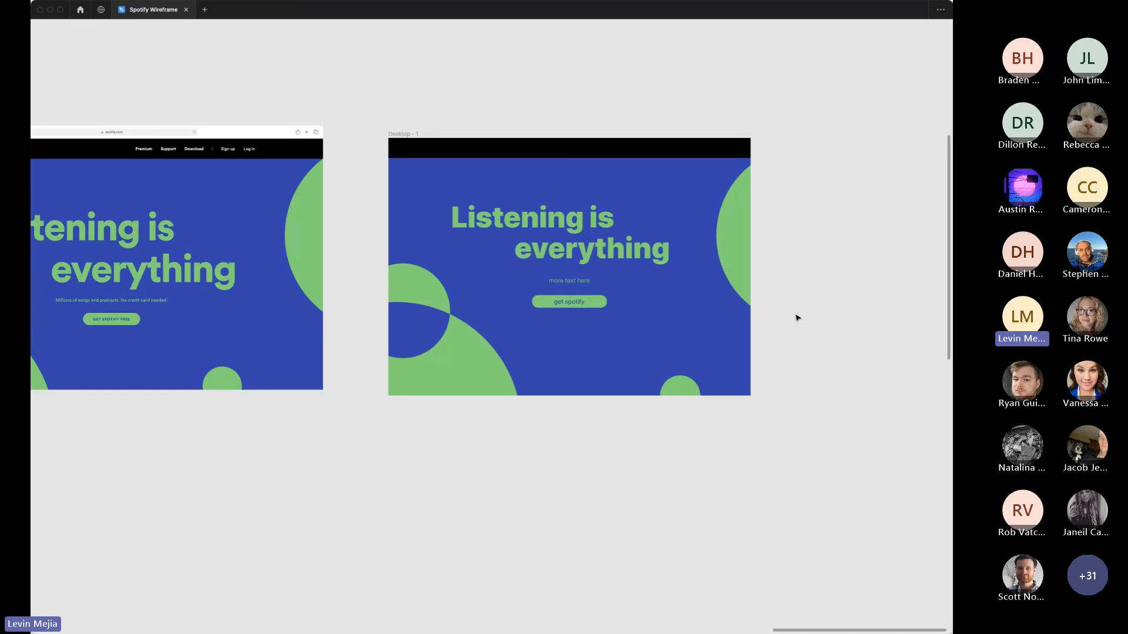
scroll(798, 319, left, 5)
scroll(798, 319, left, 2)
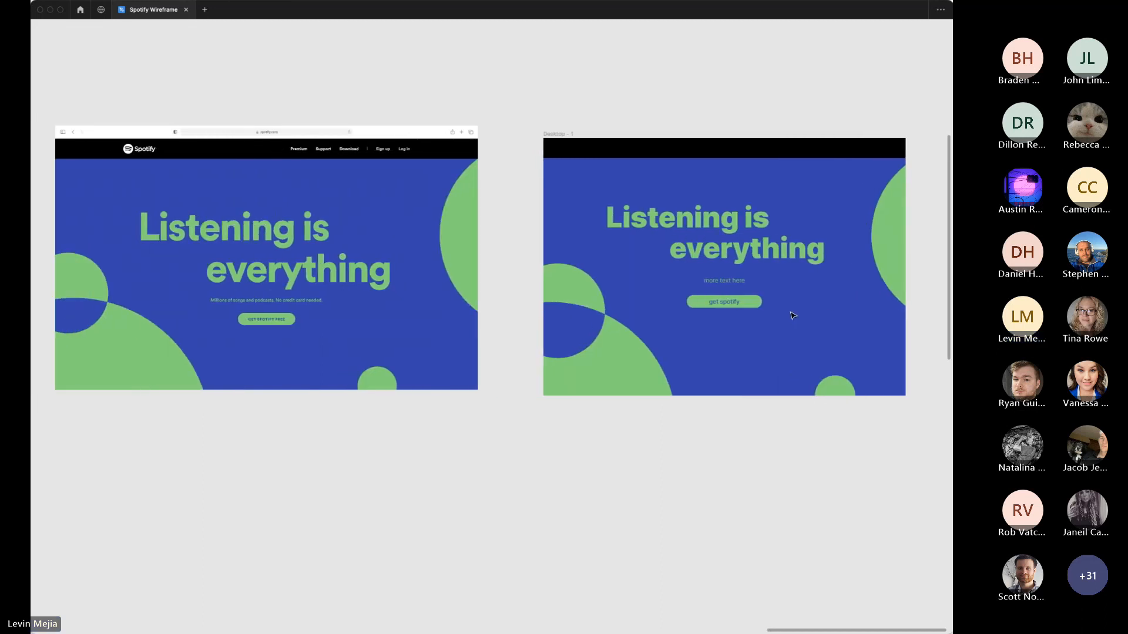